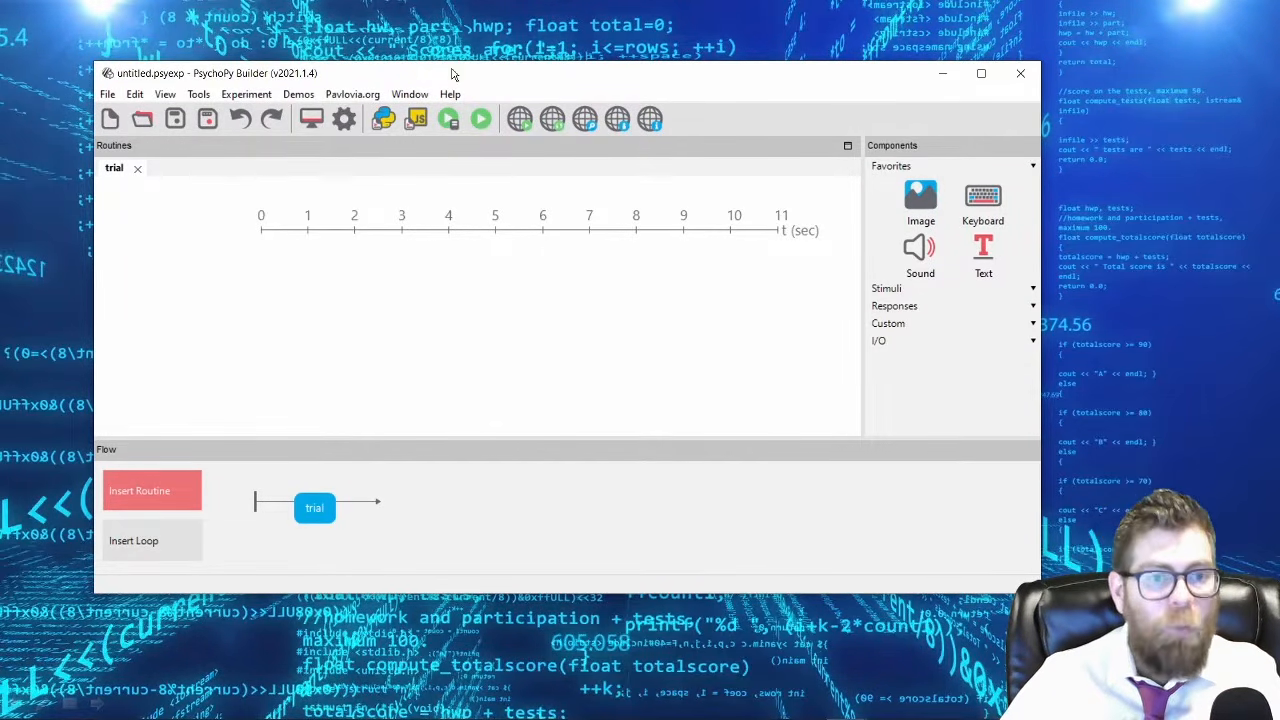
{"action": "left_click_drag", "start_coordinate": [451, 80], "coordinate": [418, 61]}
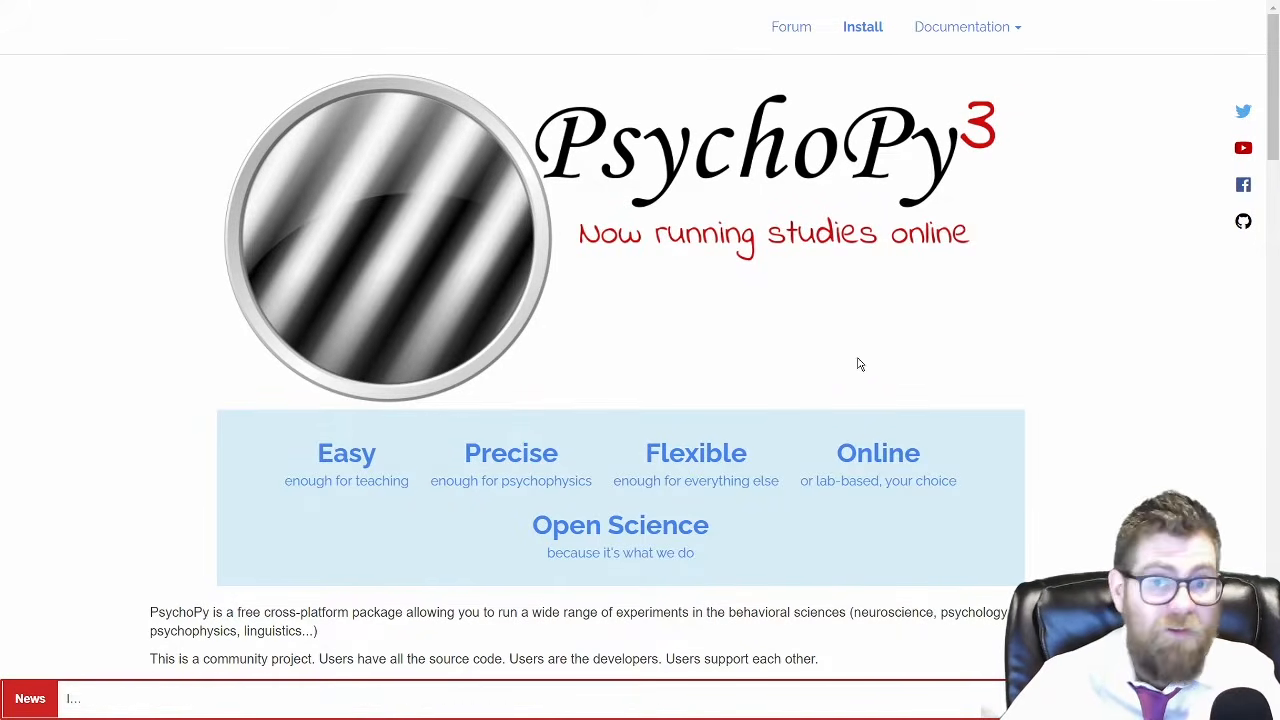
Look through the feature sections of the PsychoPy home page, from teaching and precision to online studies and open science.
{"action": "scroll", "coordinate": [860, 365], "scroll_direction": "down", "scroll_amount": 6}
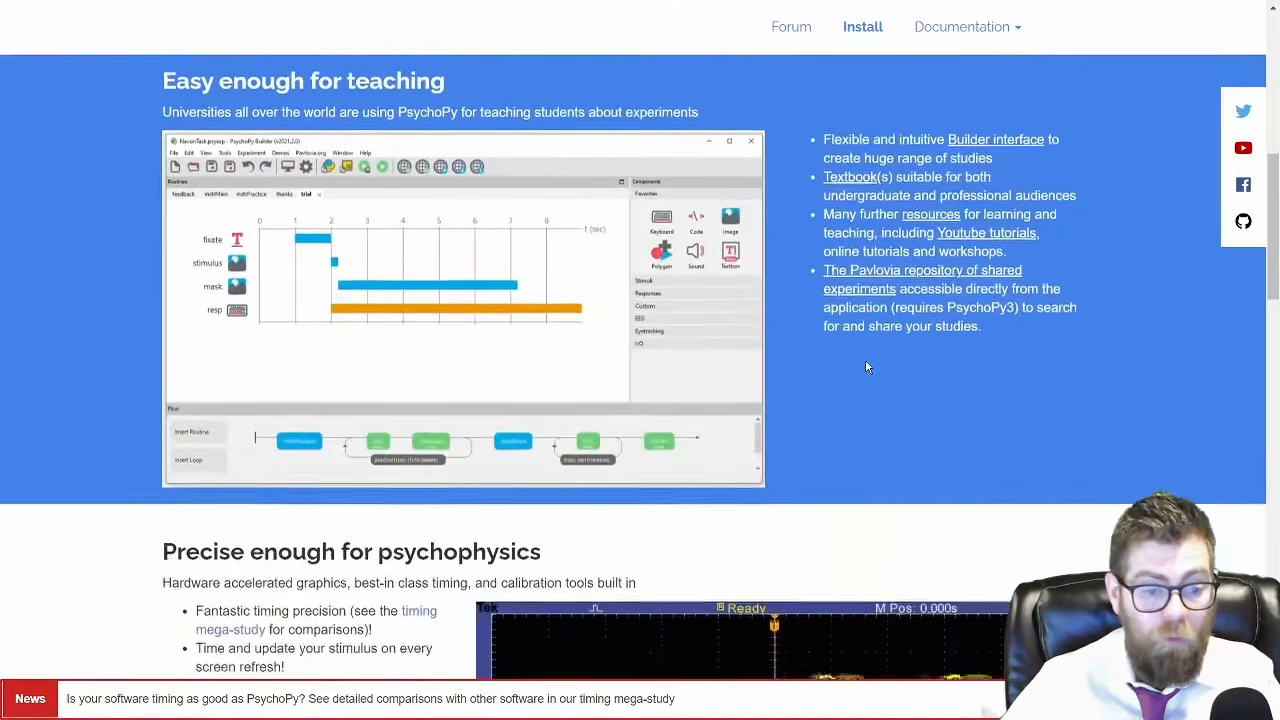
{"action": "scroll", "coordinate": [866, 367], "scroll_direction": "down", "scroll_amount": 8}
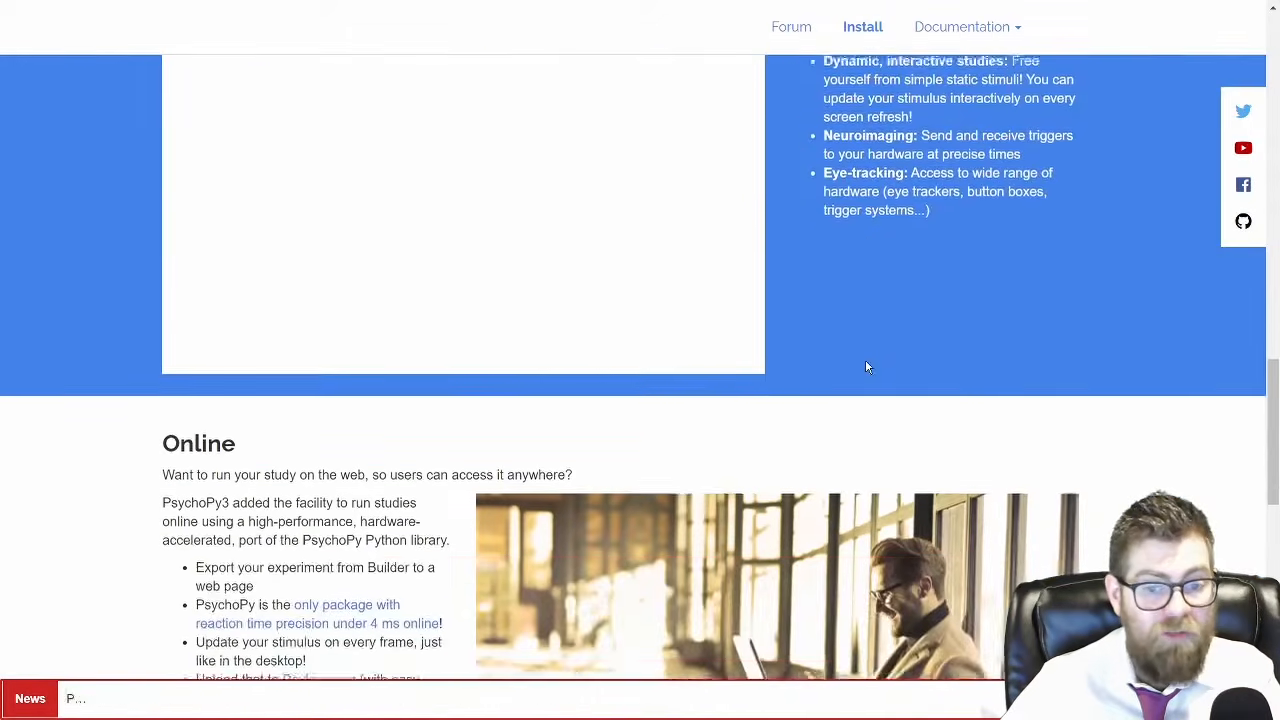
{"action": "scroll", "coordinate": [867, 367], "scroll_direction": "down", "scroll_amount": 9}
{"action": "scroll", "coordinate": [867, 367], "scroll_direction": "up", "scroll_amount": 5}
{"action": "scroll", "coordinate": [866, 367], "scroll_direction": "up", "scroll_amount": 1}
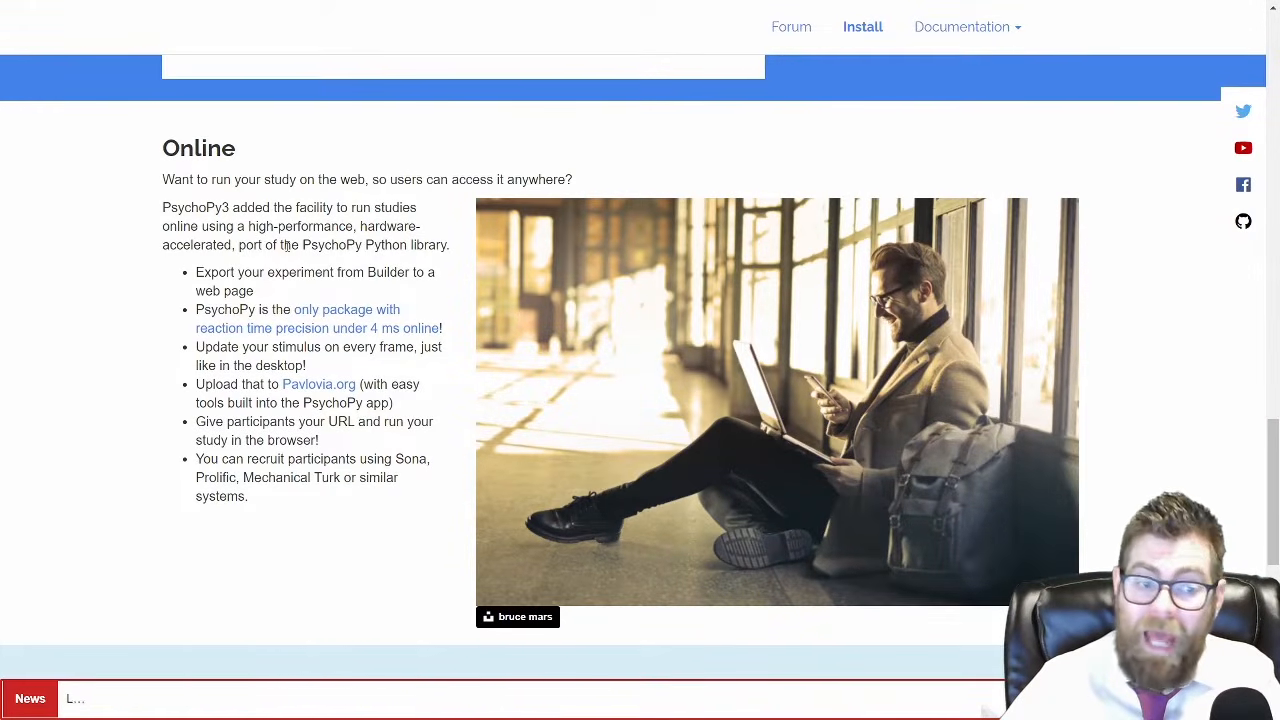
{"action": "scroll", "coordinate": [415, 457], "scroll_direction": "down", "scroll_amount": 6}
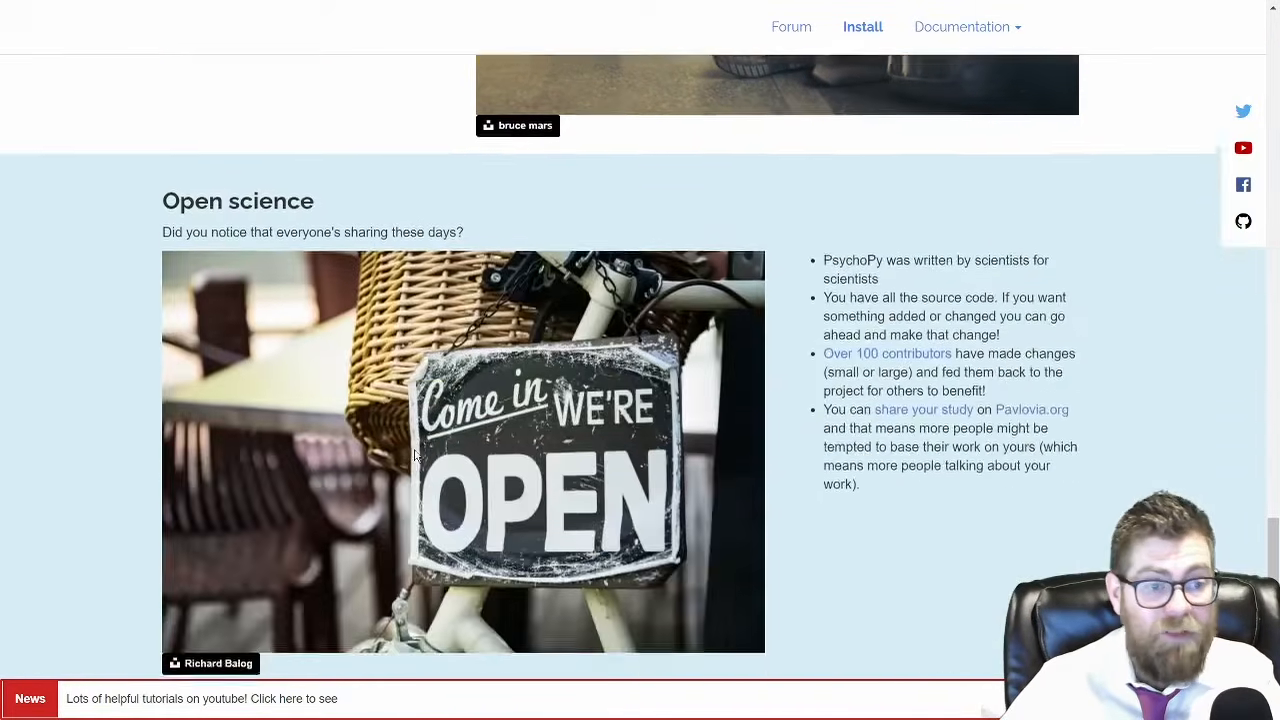
{"action": "scroll", "coordinate": [415, 457], "scroll_direction": "up", "scroll_amount": 2}
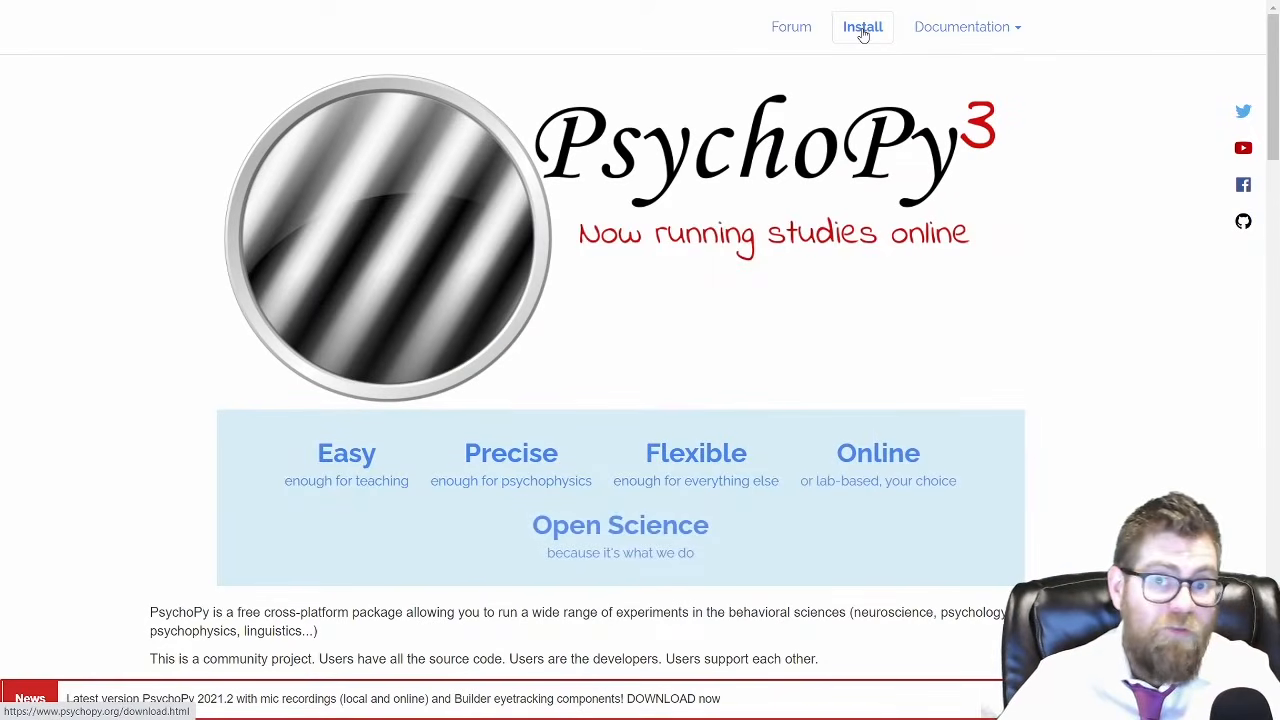
Open the PsychoPy installation page and read through the standalone download, the manual installation options and the recommended hardware.
{"action": "left_click", "coordinate": [863, 30]}
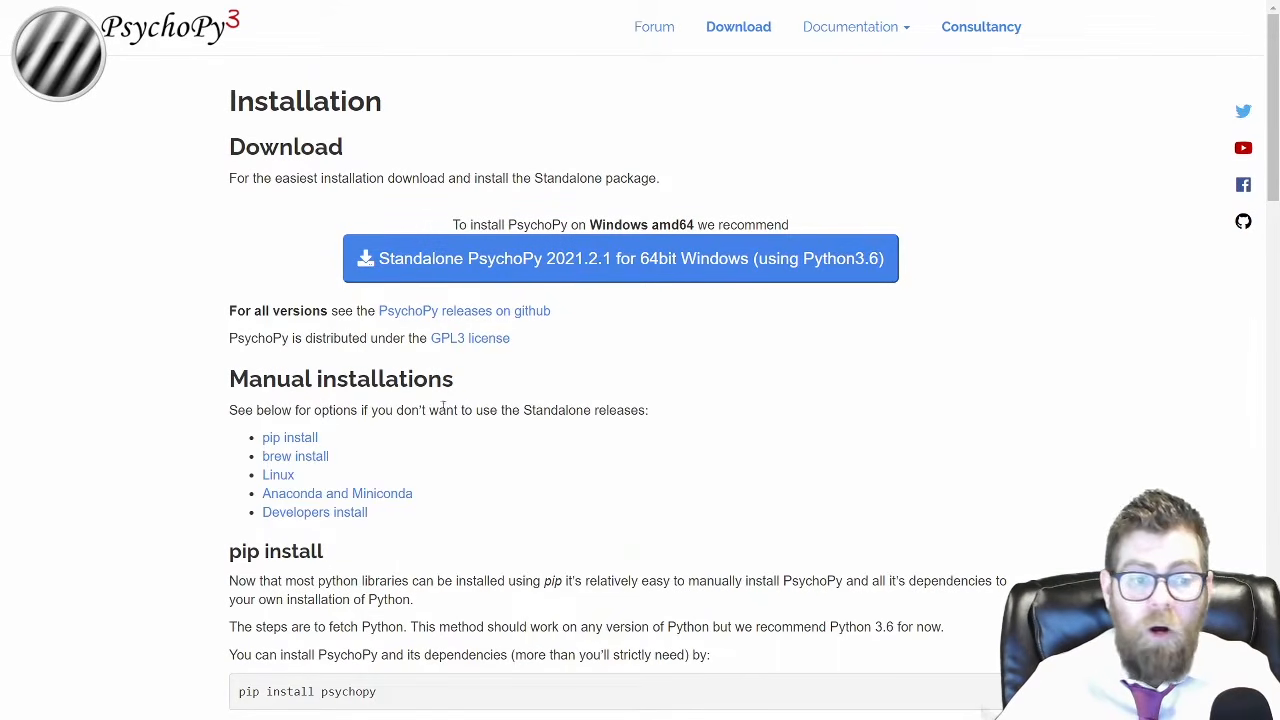
{"action": "scroll", "coordinate": [177, 443], "scroll_direction": "down", "scroll_amount": 3}
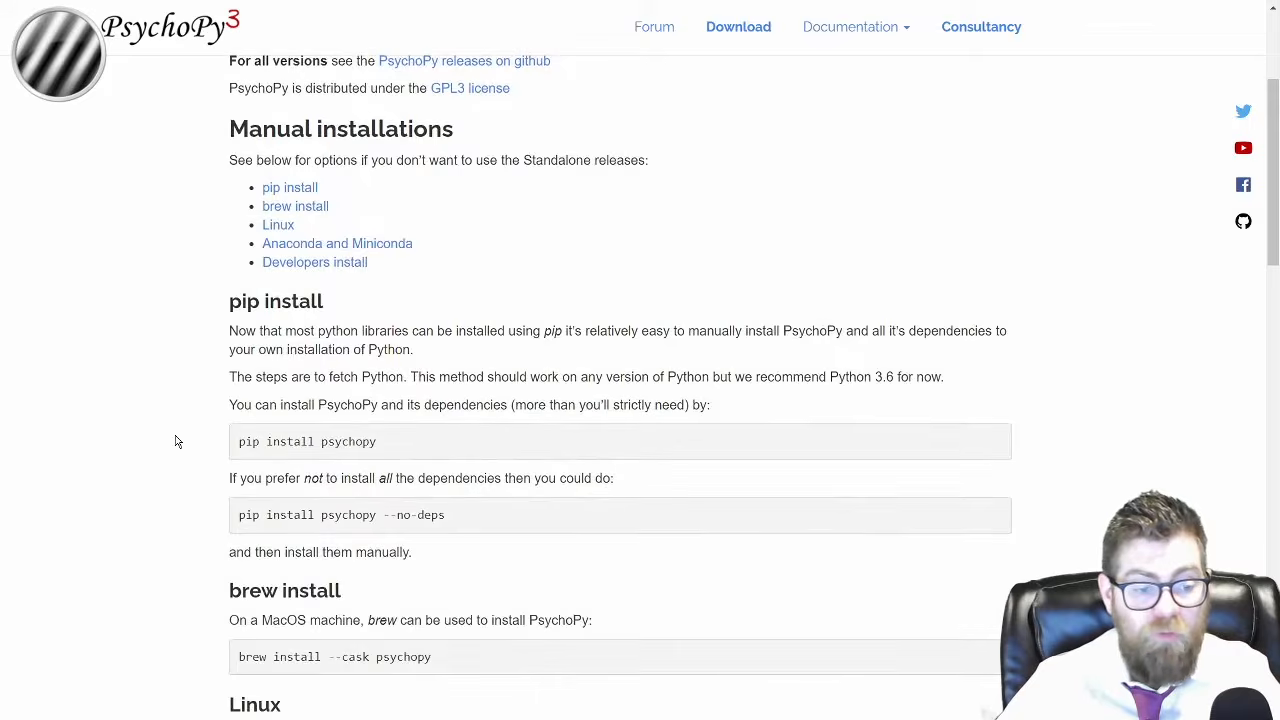
{"action": "scroll", "coordinate": [184, 366], "scroll_direction": "down", "scroll_amount": 1}
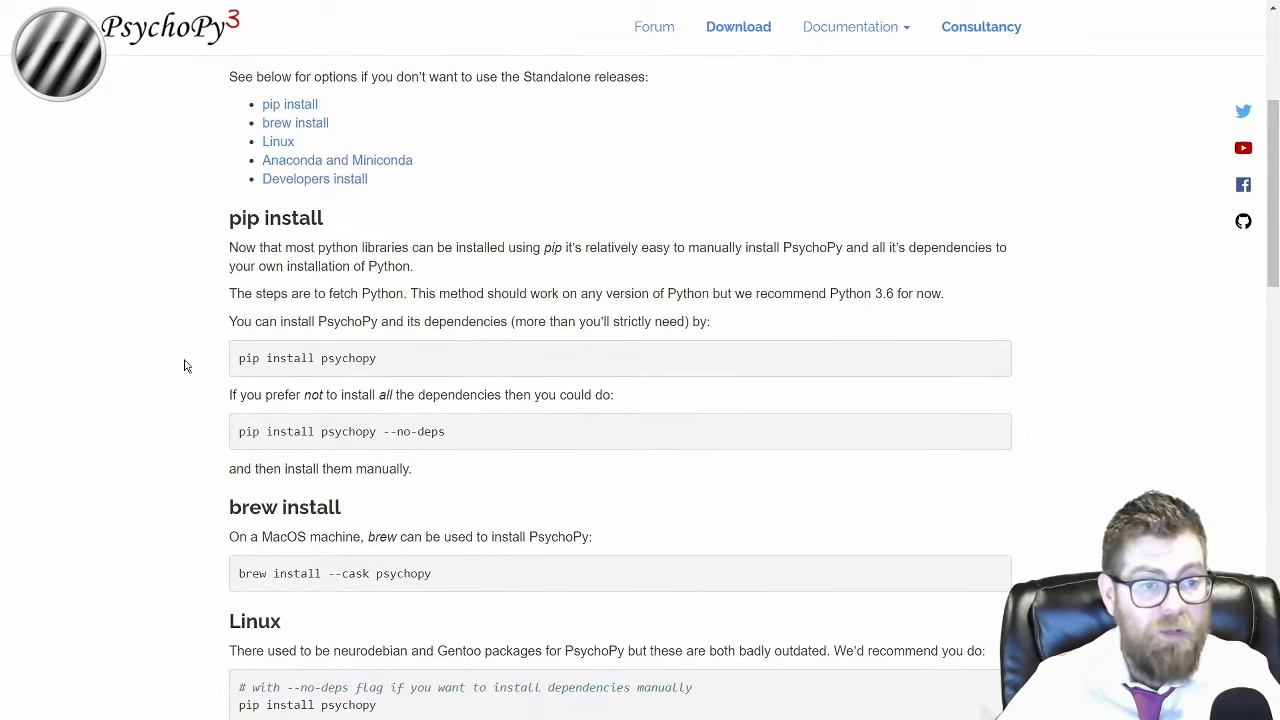
{"action": "scroll", "coordinate": [220, 410], "scroll_direction": "down", "scroll_amount": 1}
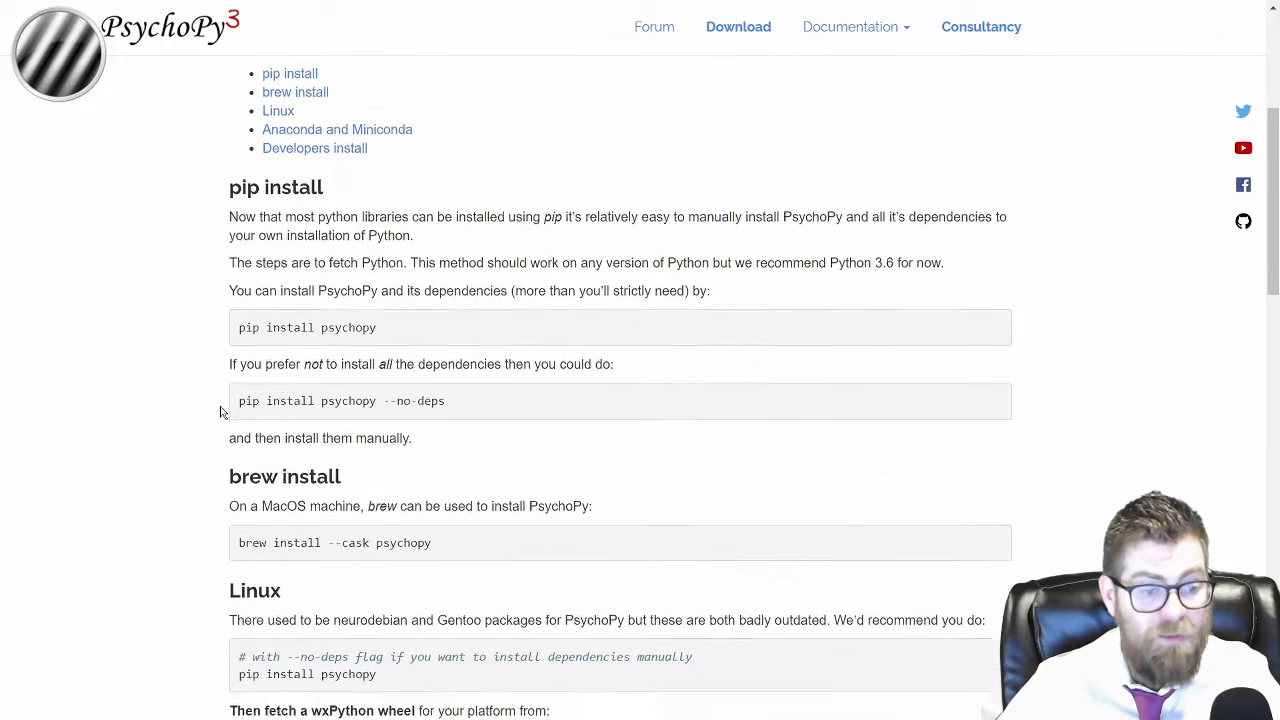
{"action": "scroll", "coordinate": [213, 370], "scroll_direction": "down", "scroll_amount": 5}
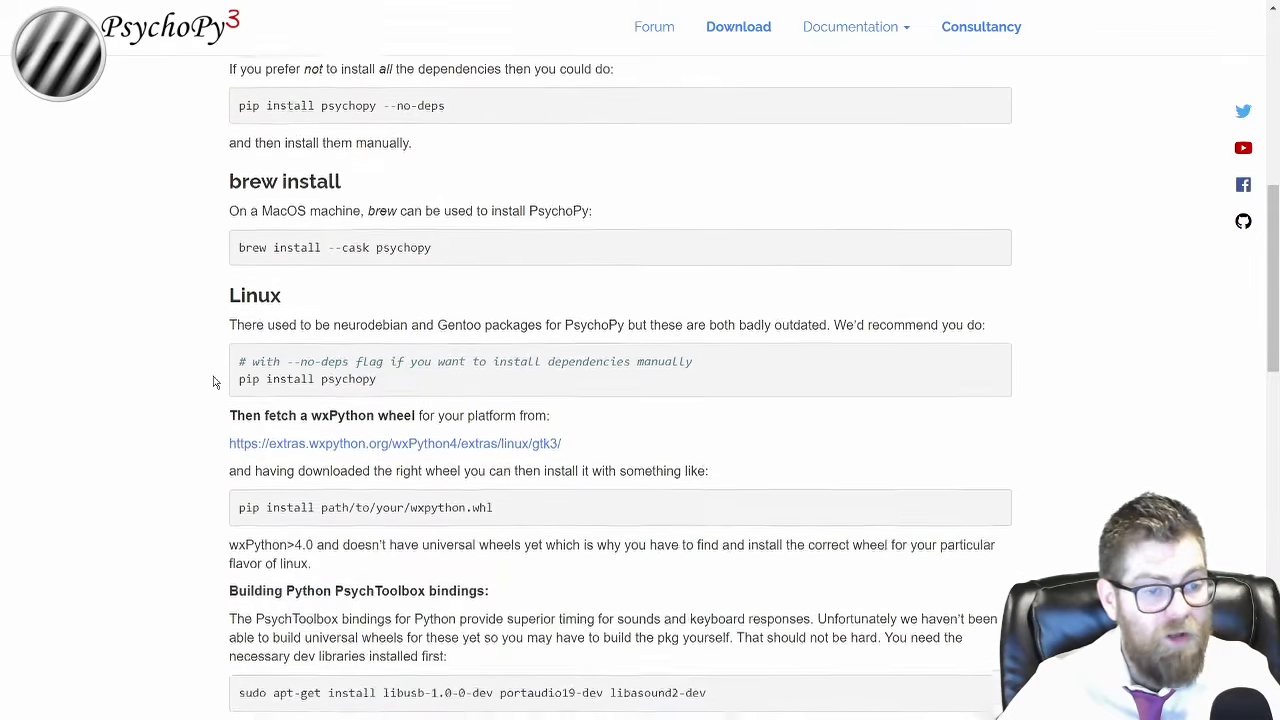
{"action": "scroll", "coordinate": [213, 381], "scroll_direction": "down", "scroll_amount": 14}
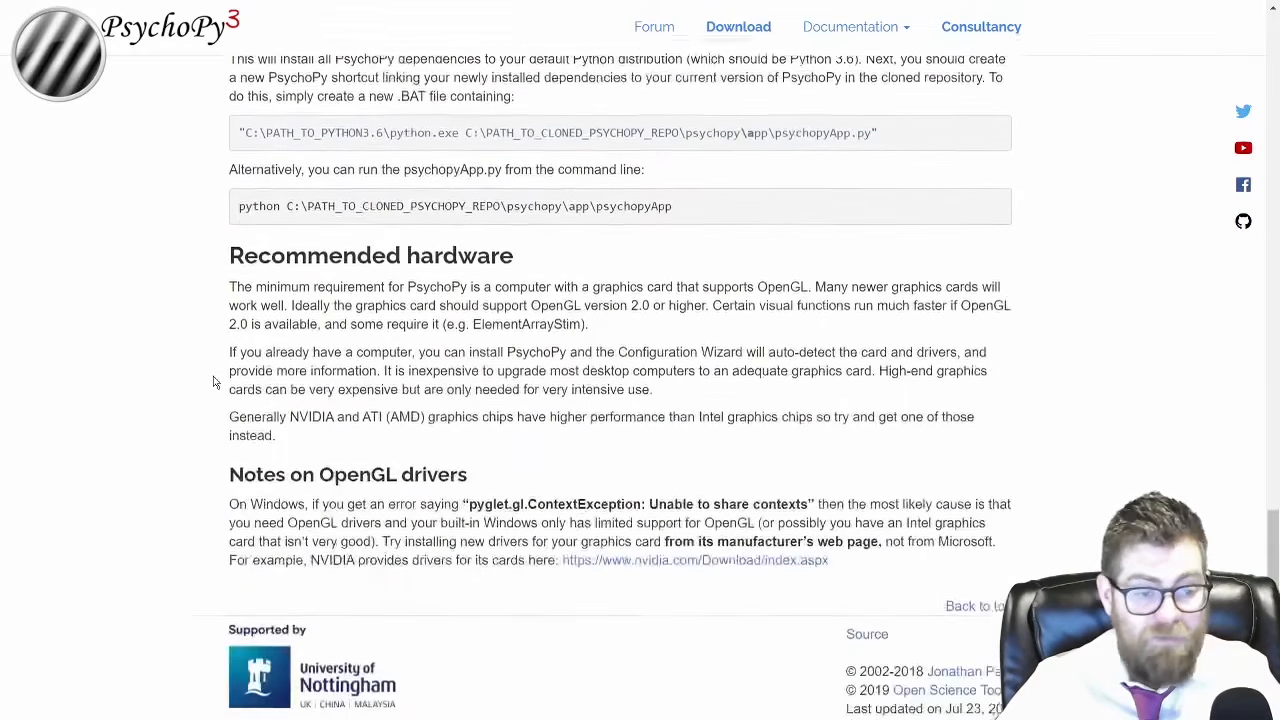
{"action": "scroll", "coordinate": [213, 381], "scroll_direction": "up", "scroll_amount": 20}
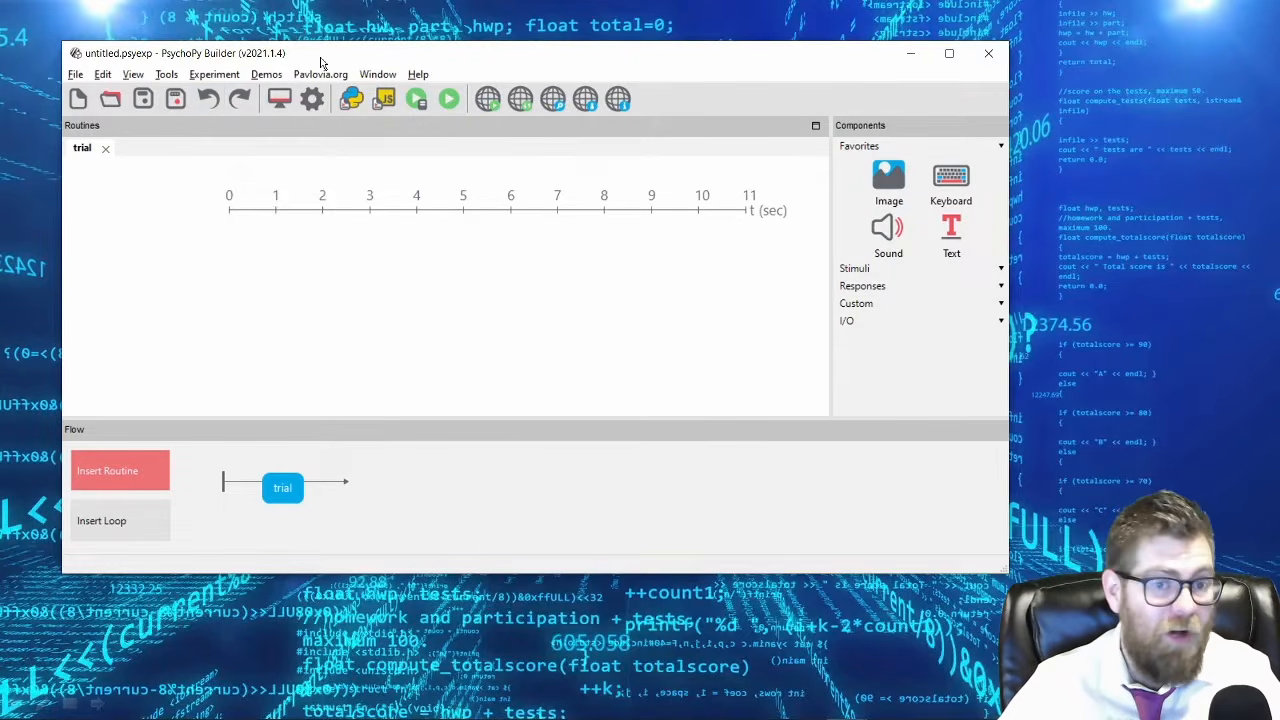
{"action": "mouse_move", "coordinate": [321, 59]}
{"action": "left_mouse_down"}
{"action": "mouse_move", "coordinate": [335, 54]}
{"action": "mouse_move", "coordinate": [318, 46]}
{"action": "left_mouse_up"}
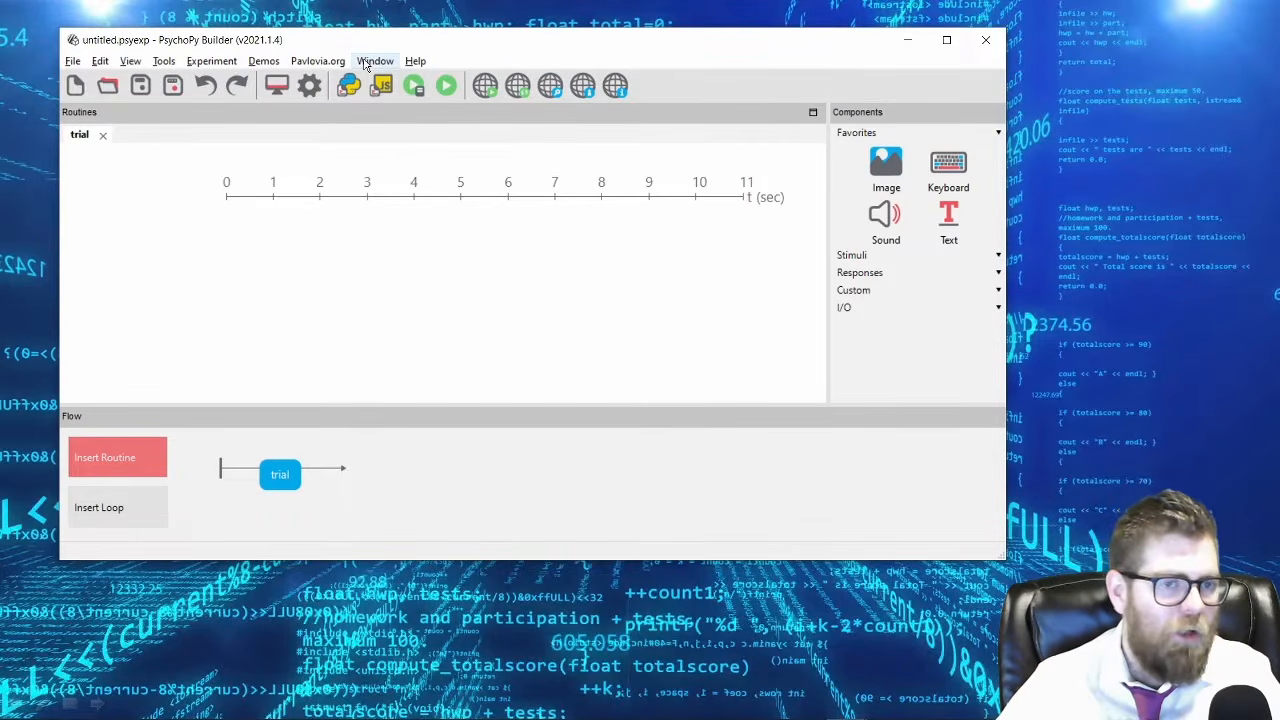
{"action": "left_click", "coordinate": [370, 61]}
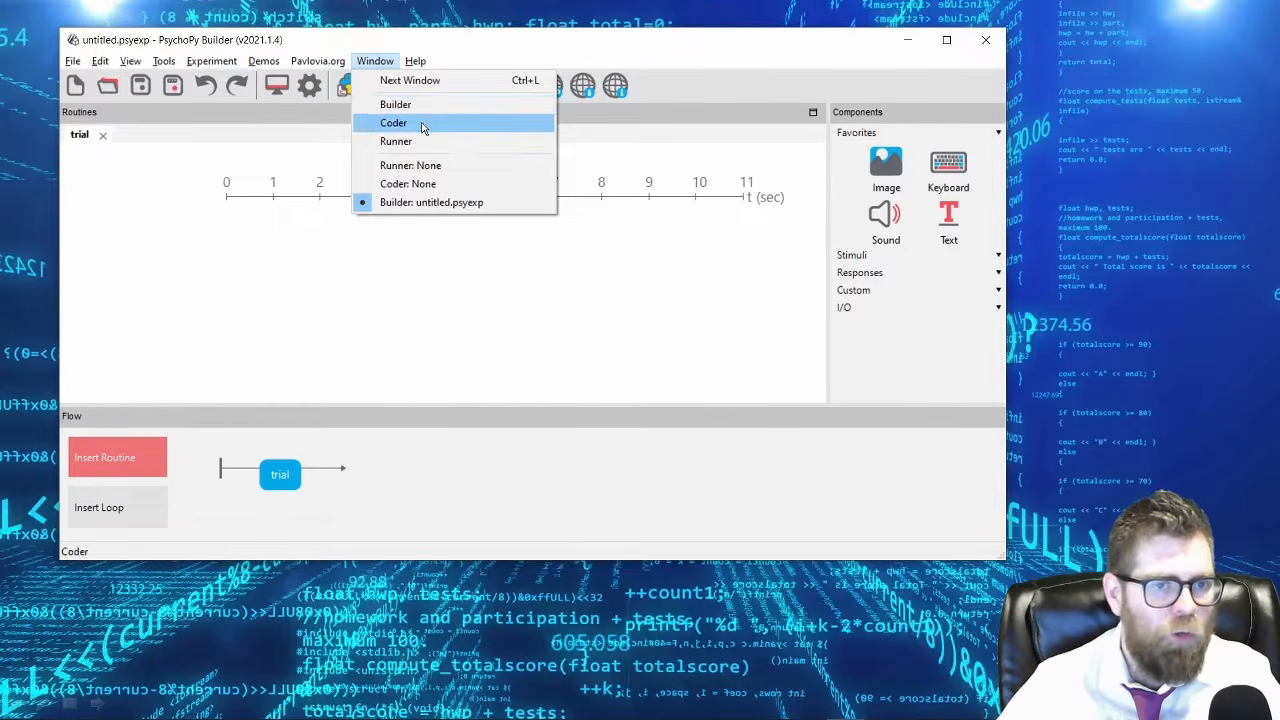
{"action": "left_click", "coordinate": [302, 44]}
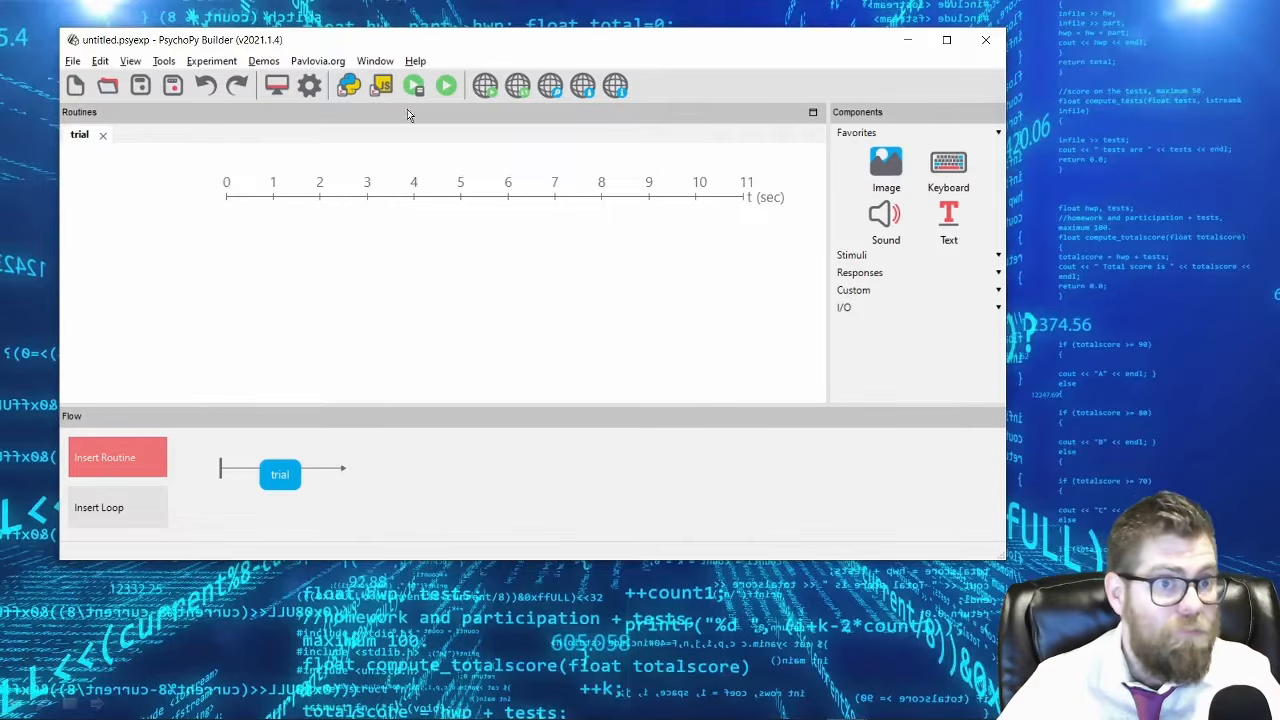
{"action": "left_click", "coordinate": [380, 64]}
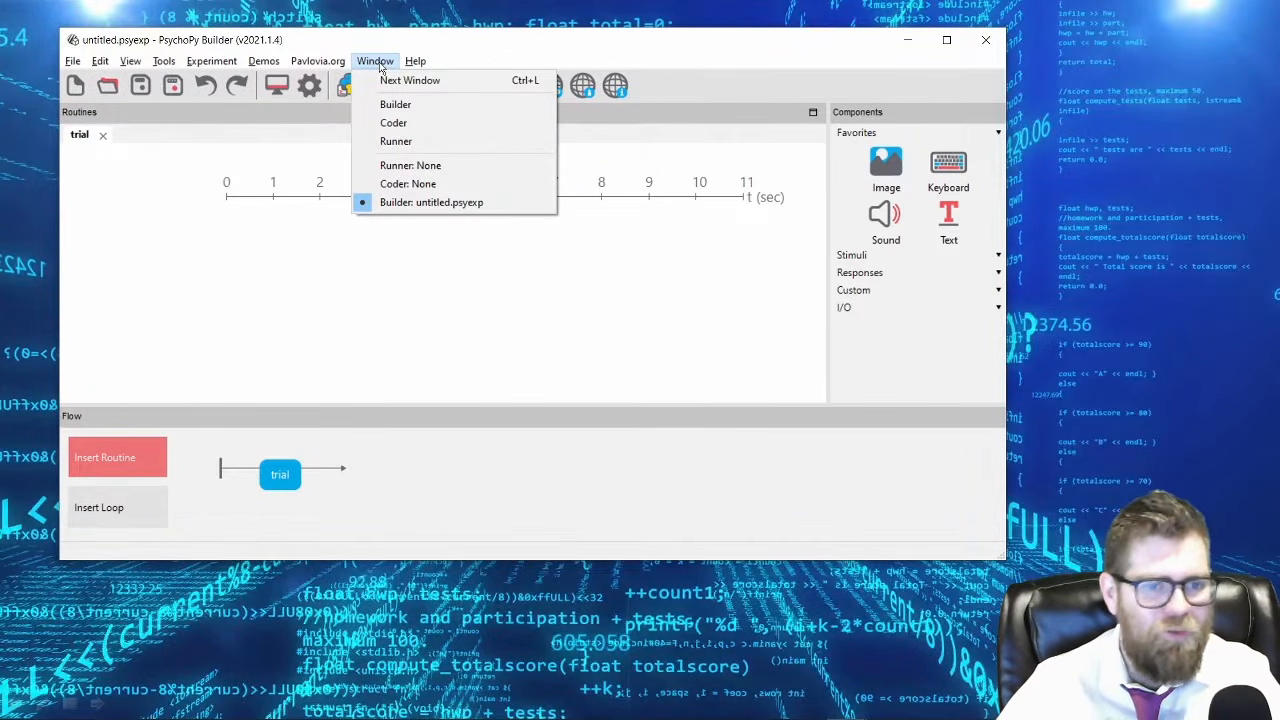
{"action": "left_click", "coordinate": [375, 61]}
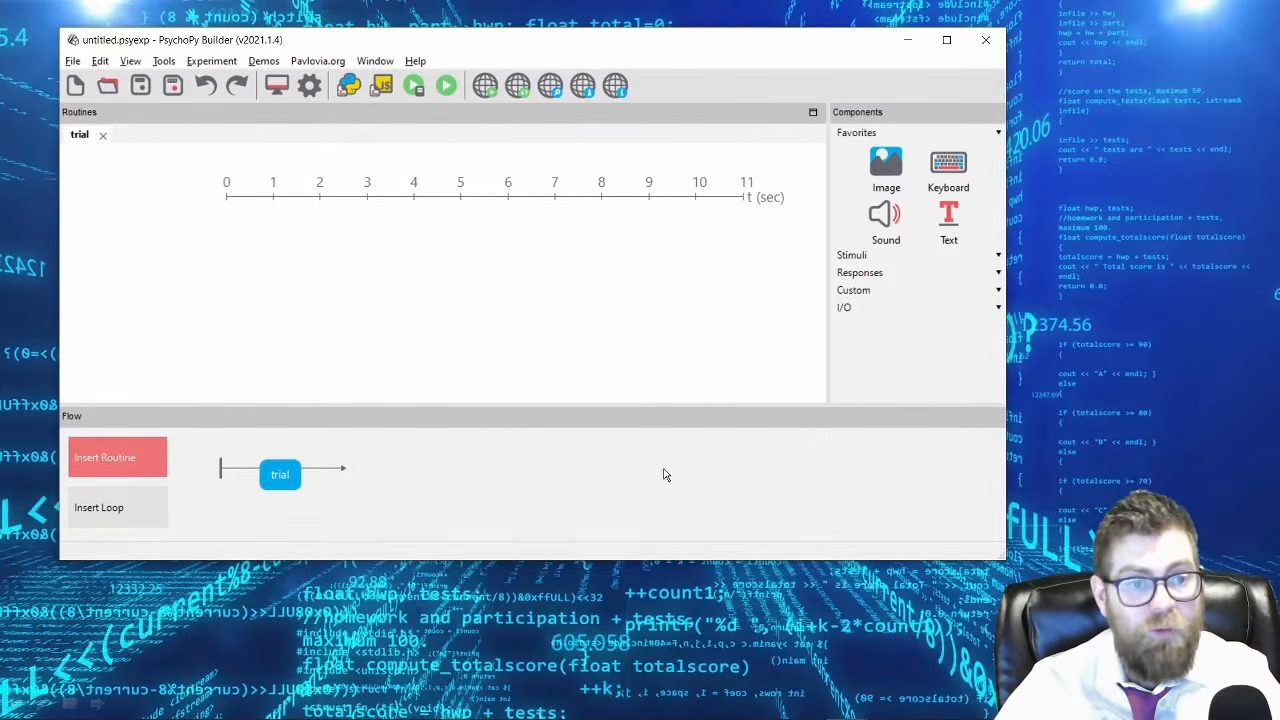
Open Fruit Experiment_lastrun.py in the Coder view and look through the script from beginning to end.
{"action": "left_click", "coordinate": [373, 61]}
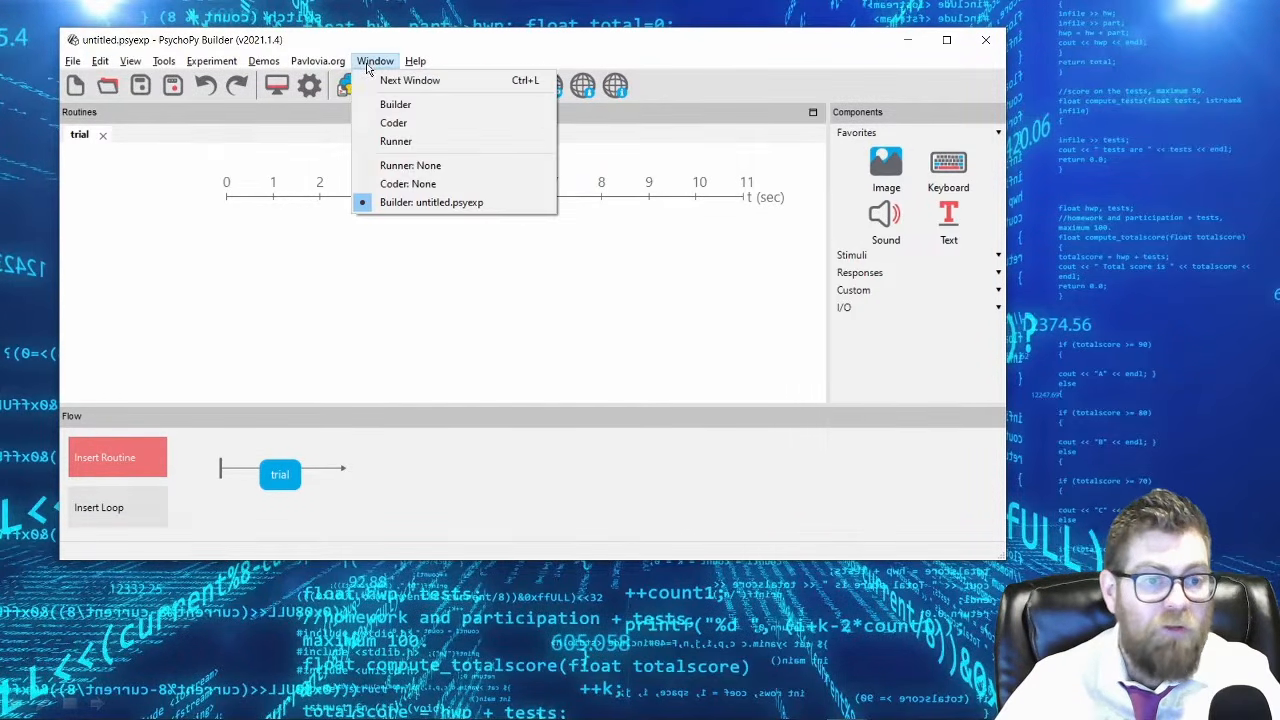
{"action": "left_click", "coordinate": [407, 128]}
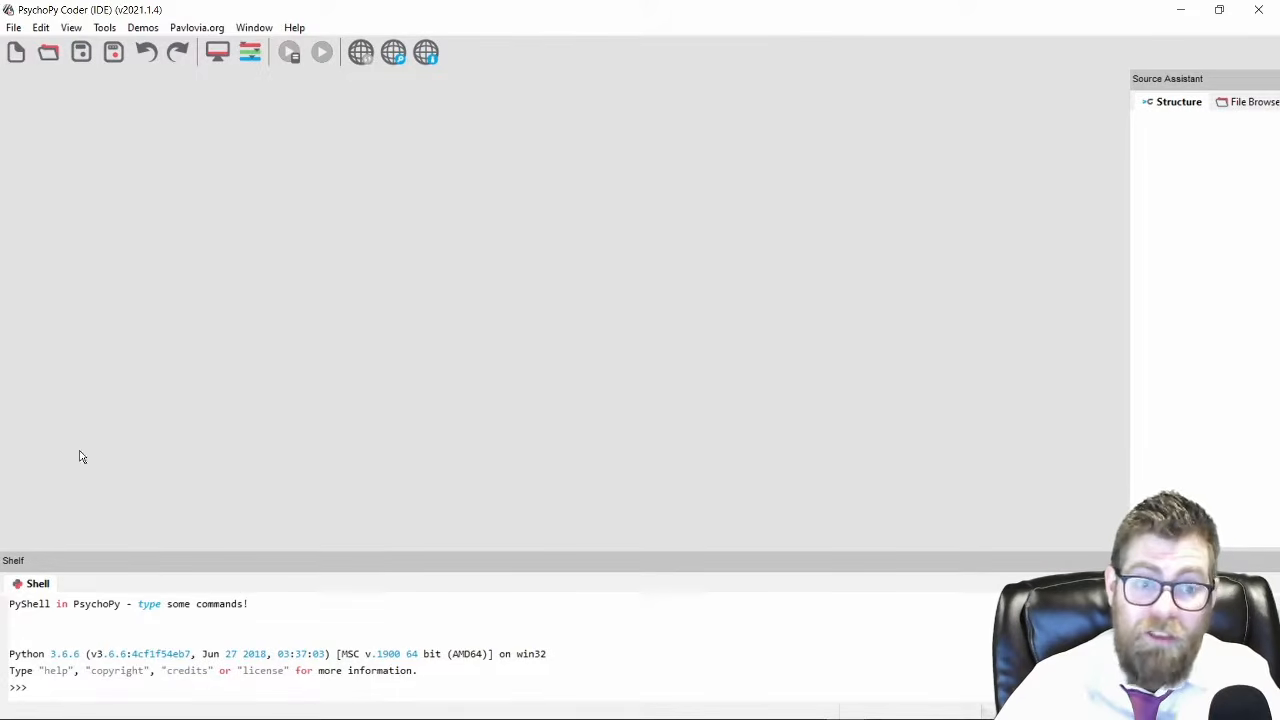
{"action": "left_click", "coordinate": [15, 52]}
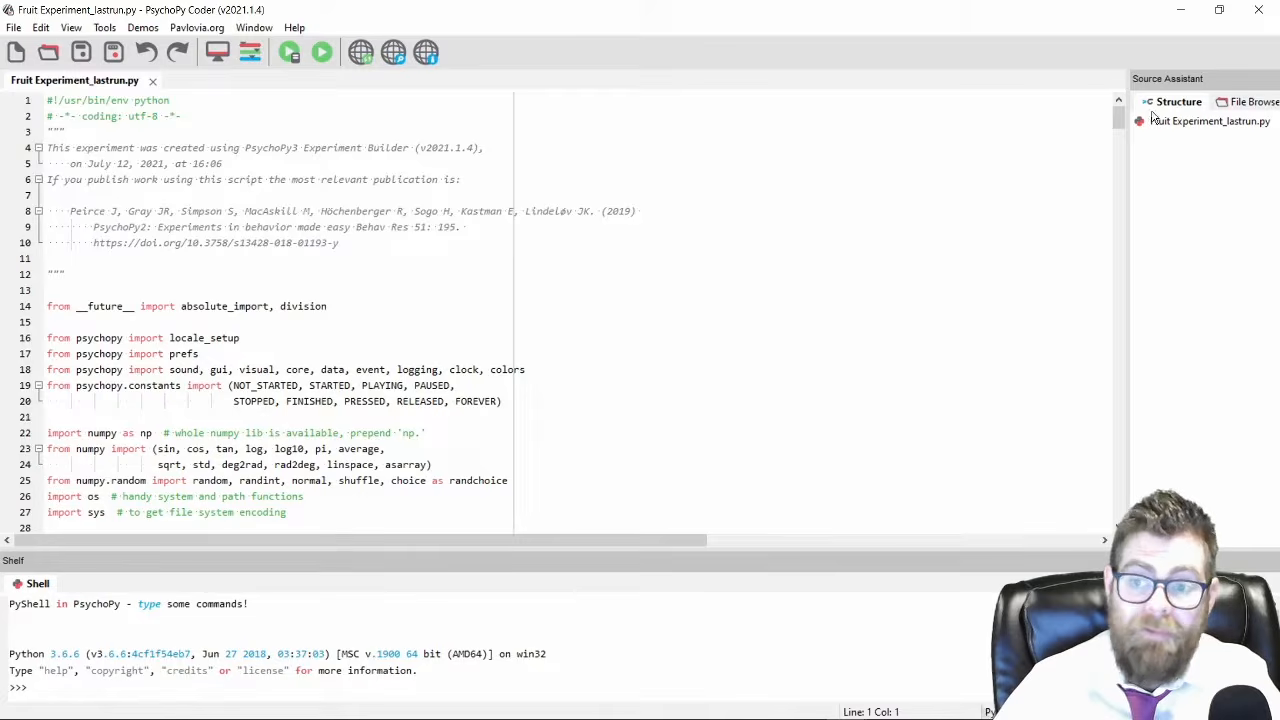
{"action": "left_click_drag", "start_coordinate": [1120, 117], "coordinate": [1119, 510]}
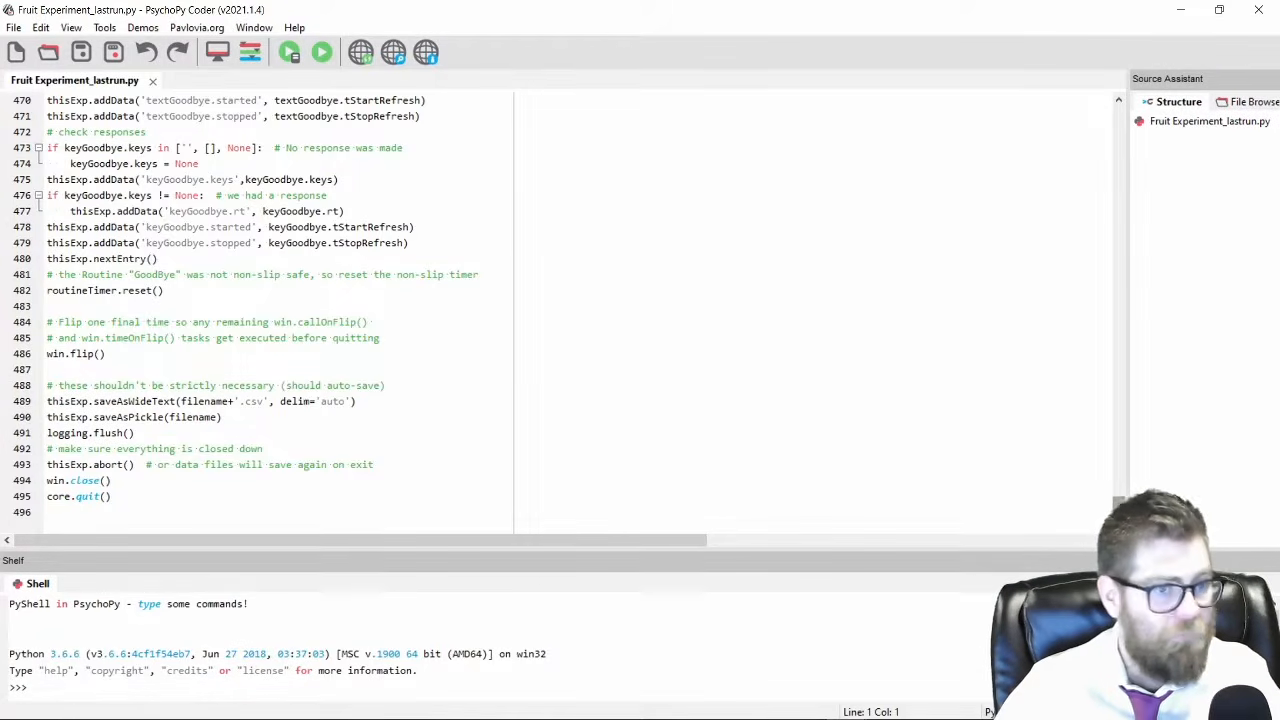
{"action": "left_click_drag", "start_coordinate": [1119, 504], "coordinate": [1079, 104]}
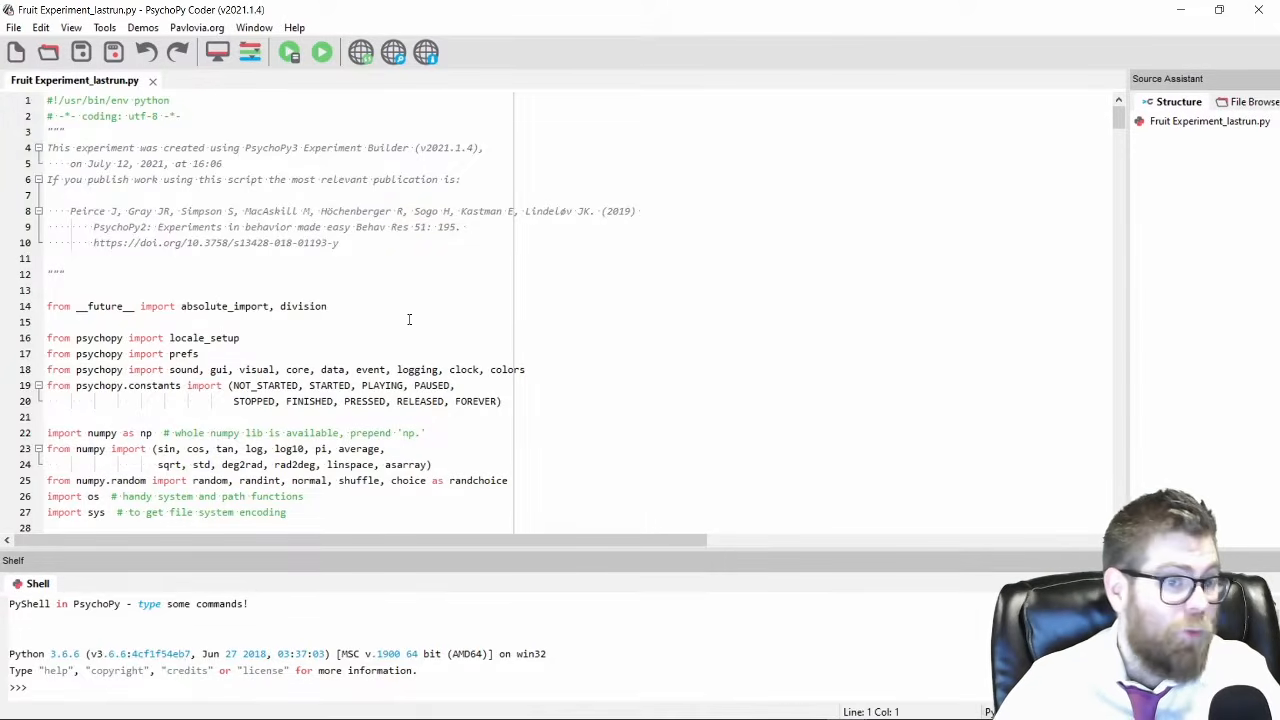
Return to the Builder view with the untitled experiment and minimize the Coder window.
{"action": "left_click", "coordinate": [256, 28]}
{"action": "left_click", "coordinate": [272, 71]}
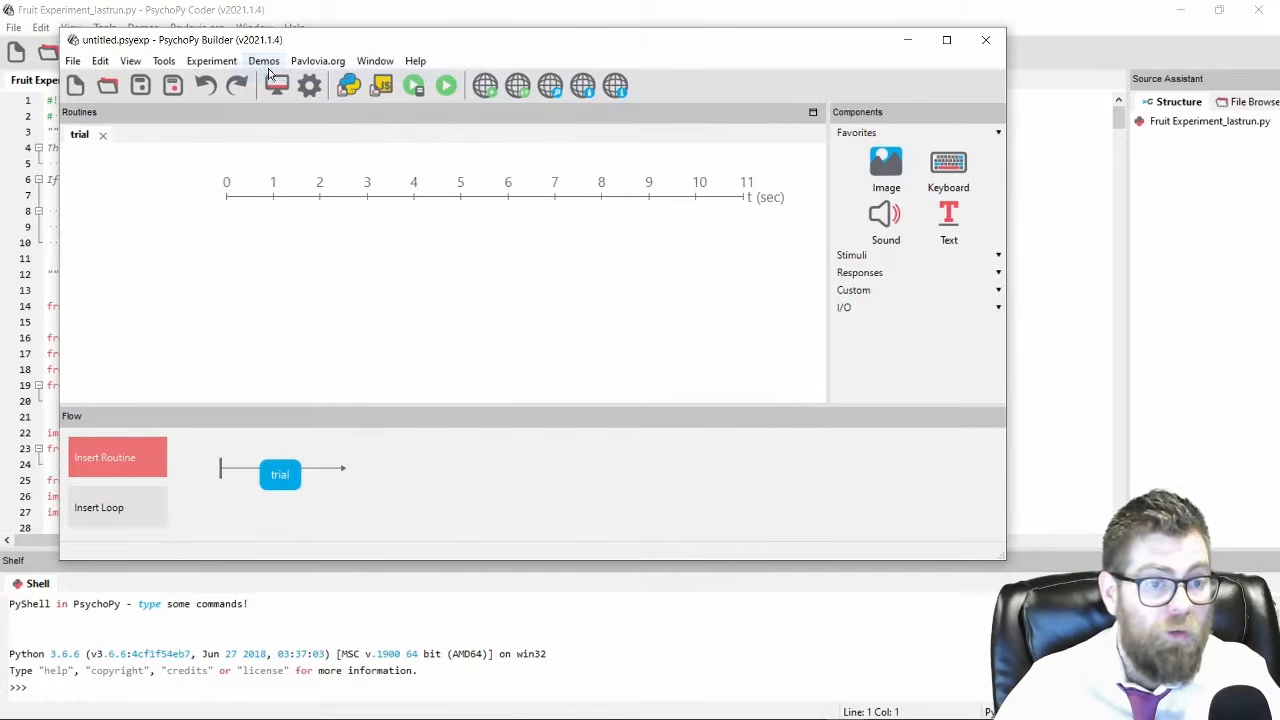
{"action": "left_click_drag", "start_coordinate": [482, 44], "coordinate": [576, 97]}
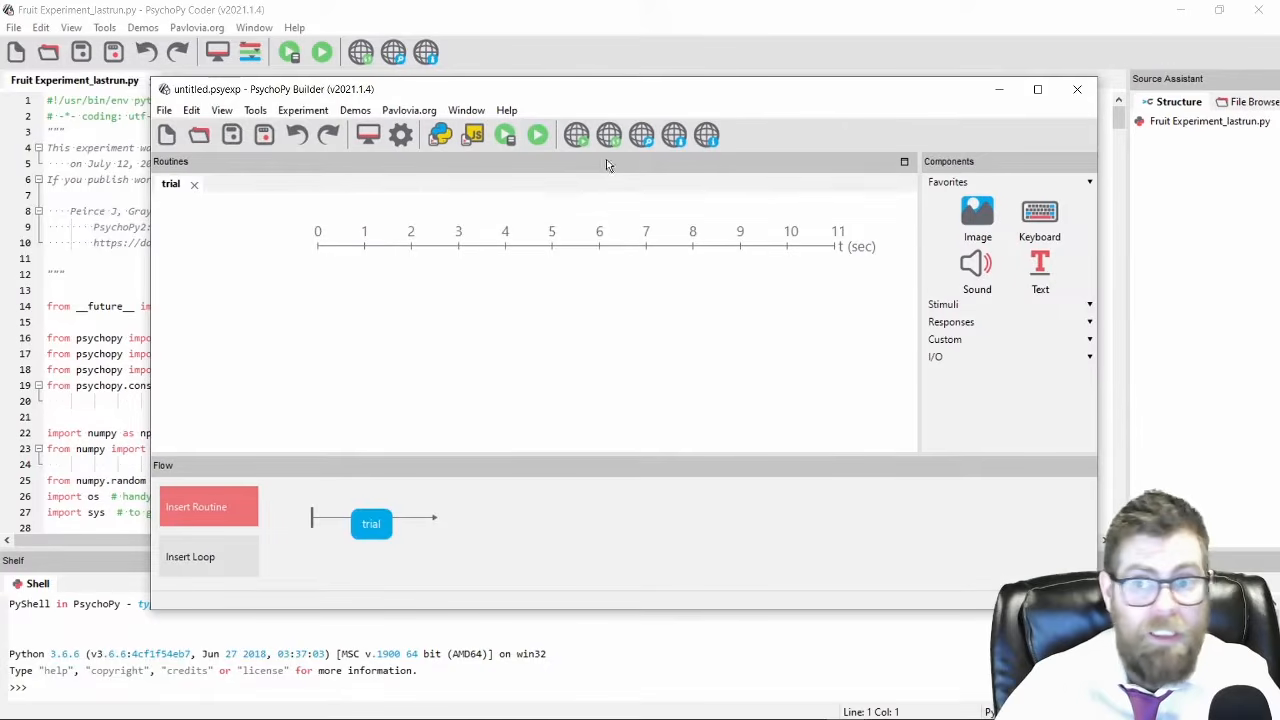
{"action": "left_click", "coordinate": [1177, 15]}
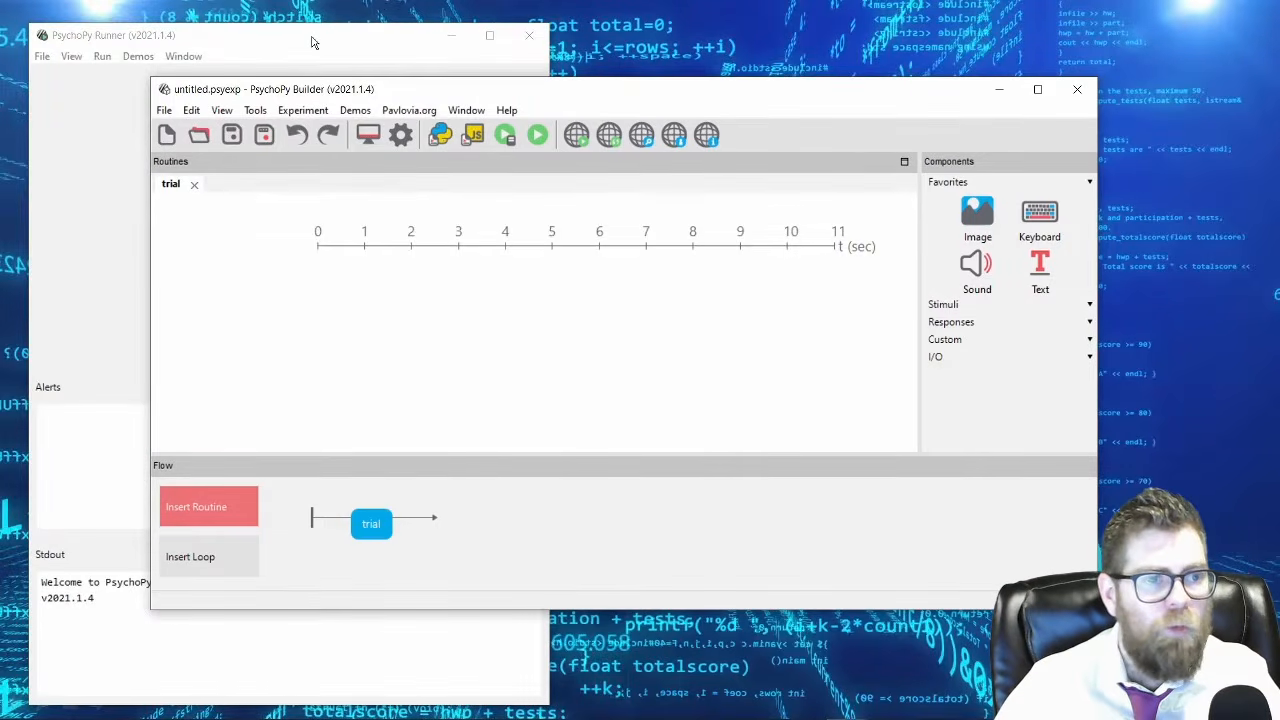
Bring the Runner view to the front beside the Builder window and collapse its Alerts section.
{"action": "left_click_drag", "start_coordinate": [311, 44], "coordinate": [297, 35]}
{"action": "left_click_drag", "start_coordinate": [674, 97], "coordinate": [831, 97]}
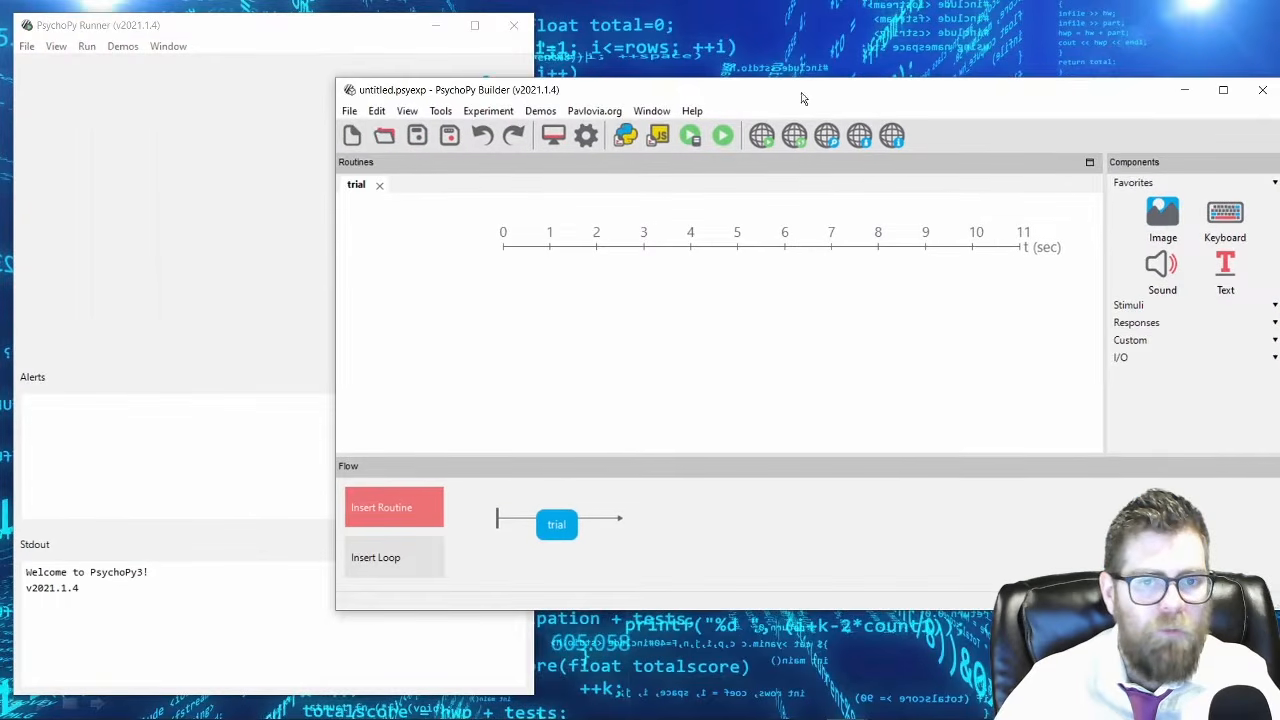
{"action": "left_click", "coordinate": [648, 113]}
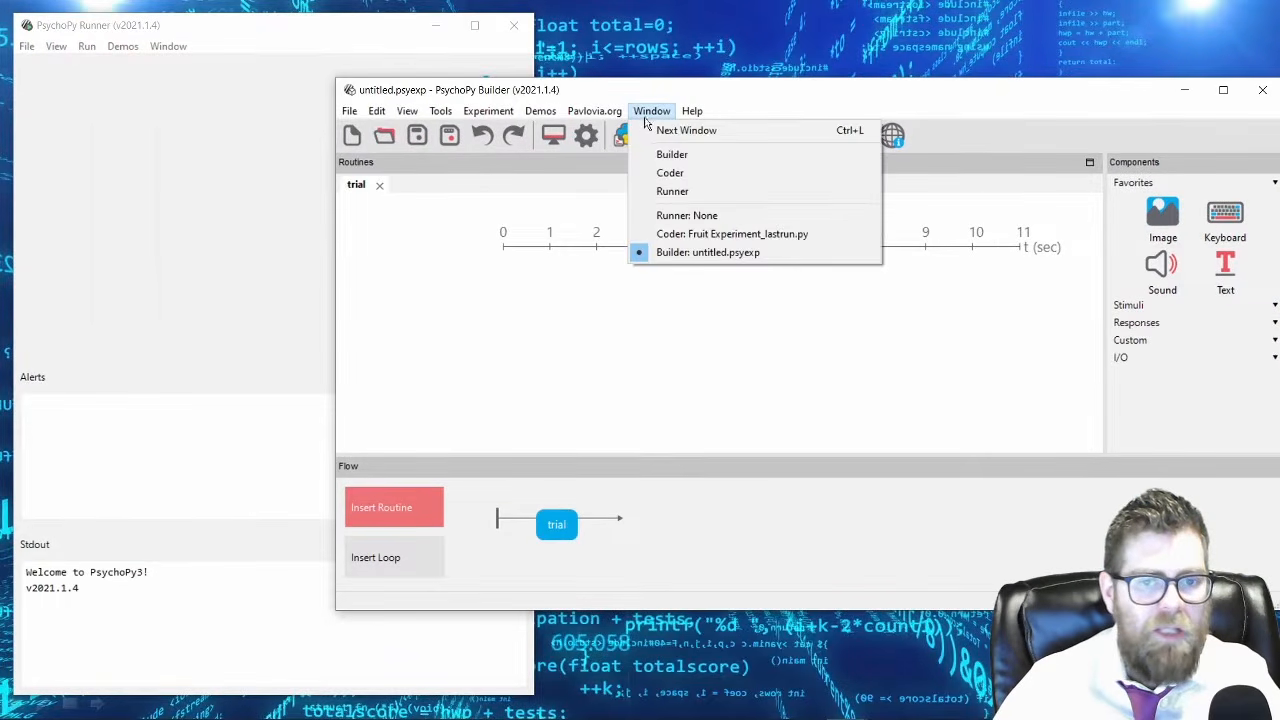
{"action": "left_click", "coordinate": [673, 193]}
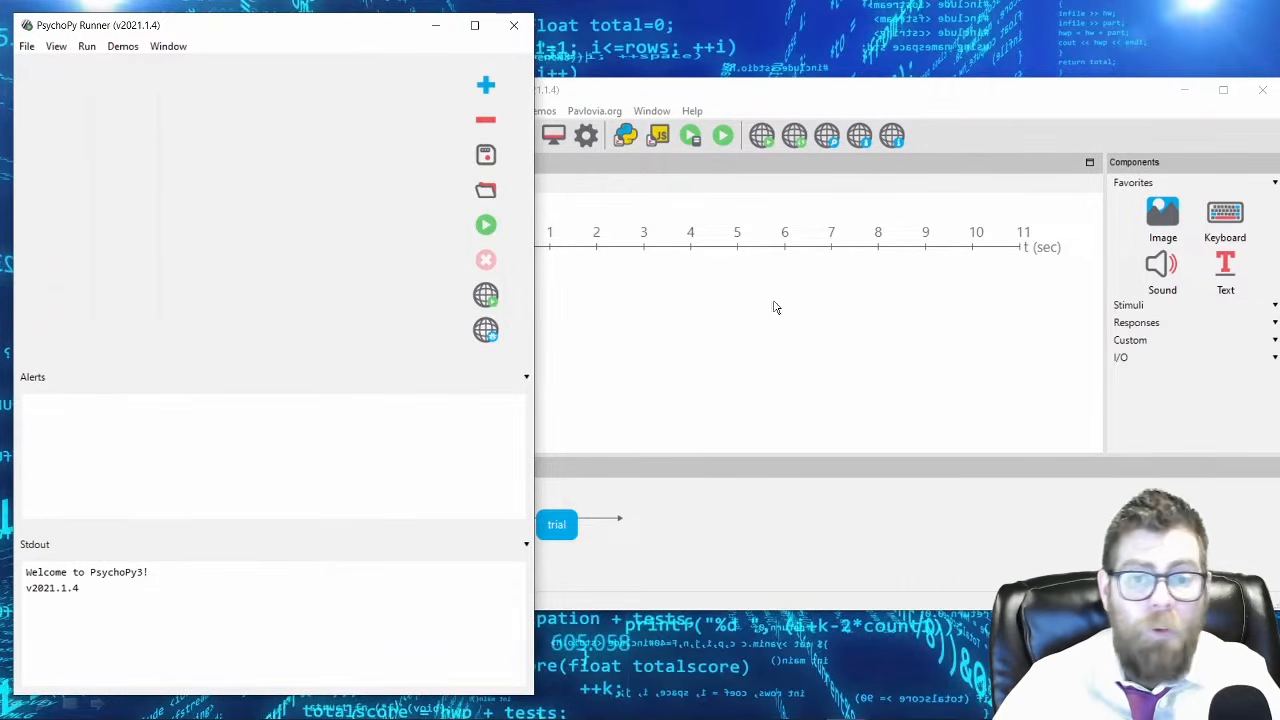
{"action": "left_click", "coordinate": [528, 378]}
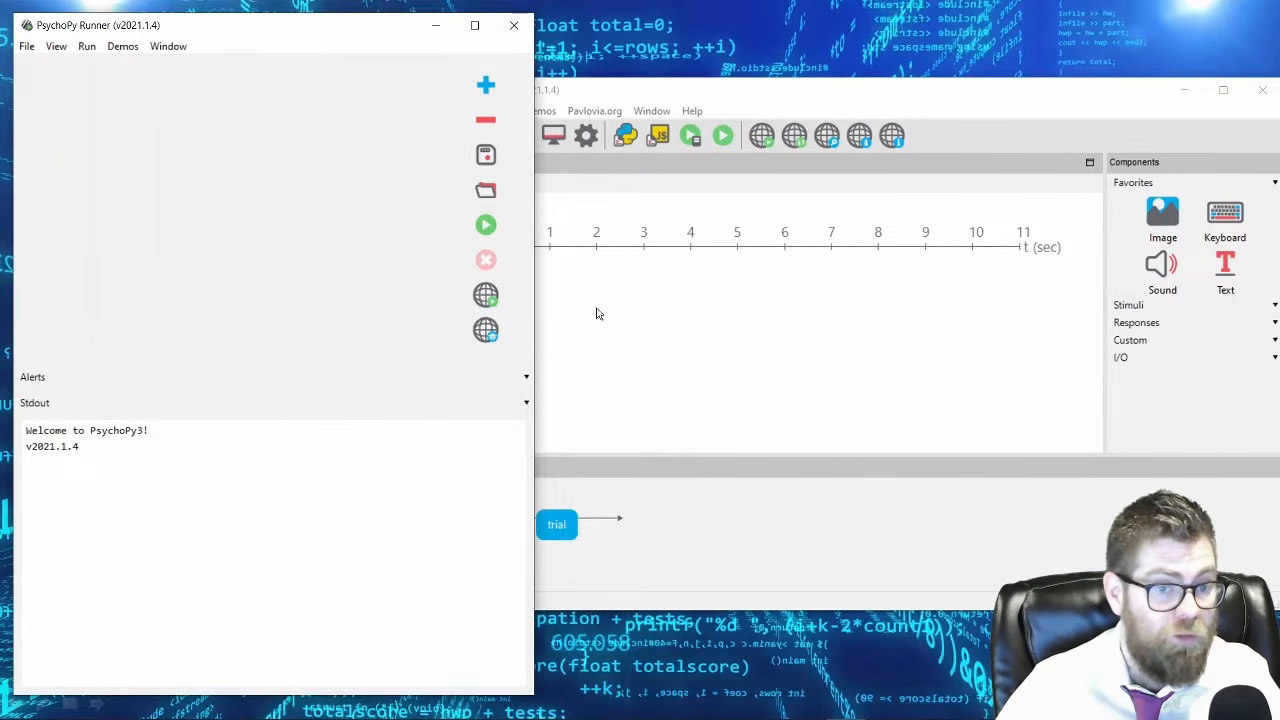
Return to the Builder, view the Pavlovia log-in window and close it without signing in.
{"action": "double_click", "coordinate": [714, 94]}
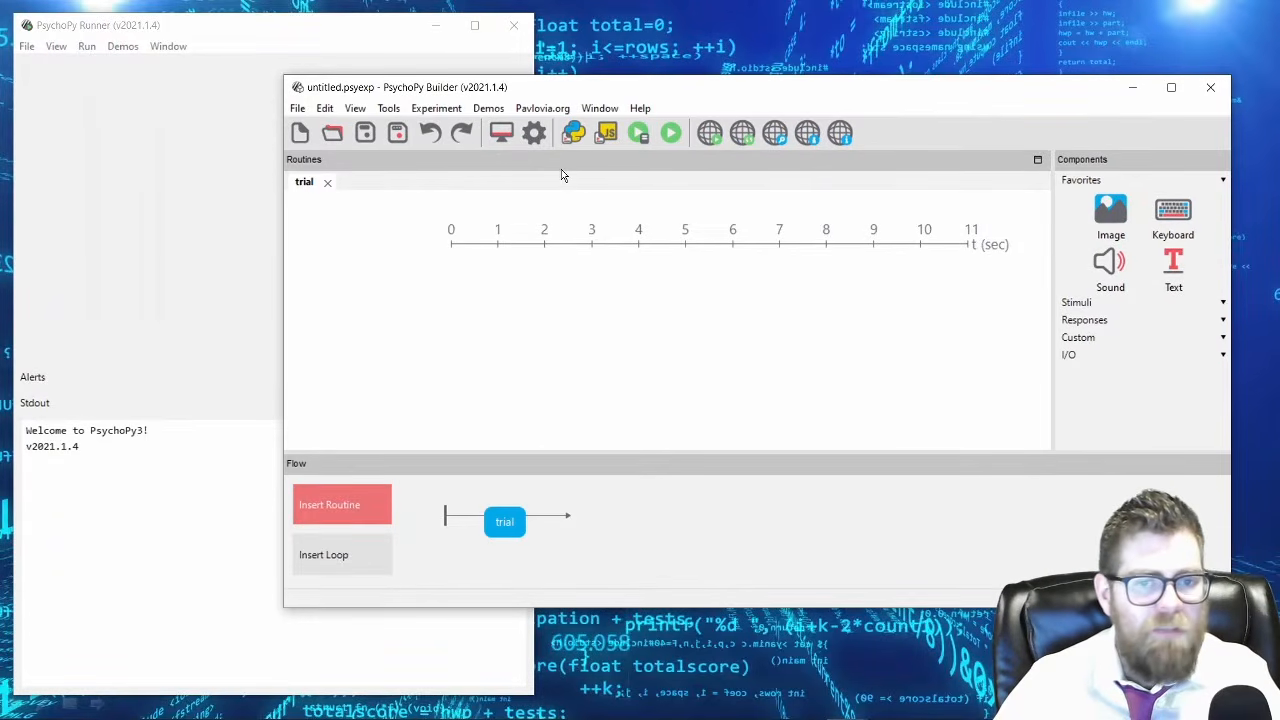
{"action": "left_click", "coordinate": [561, 110]}
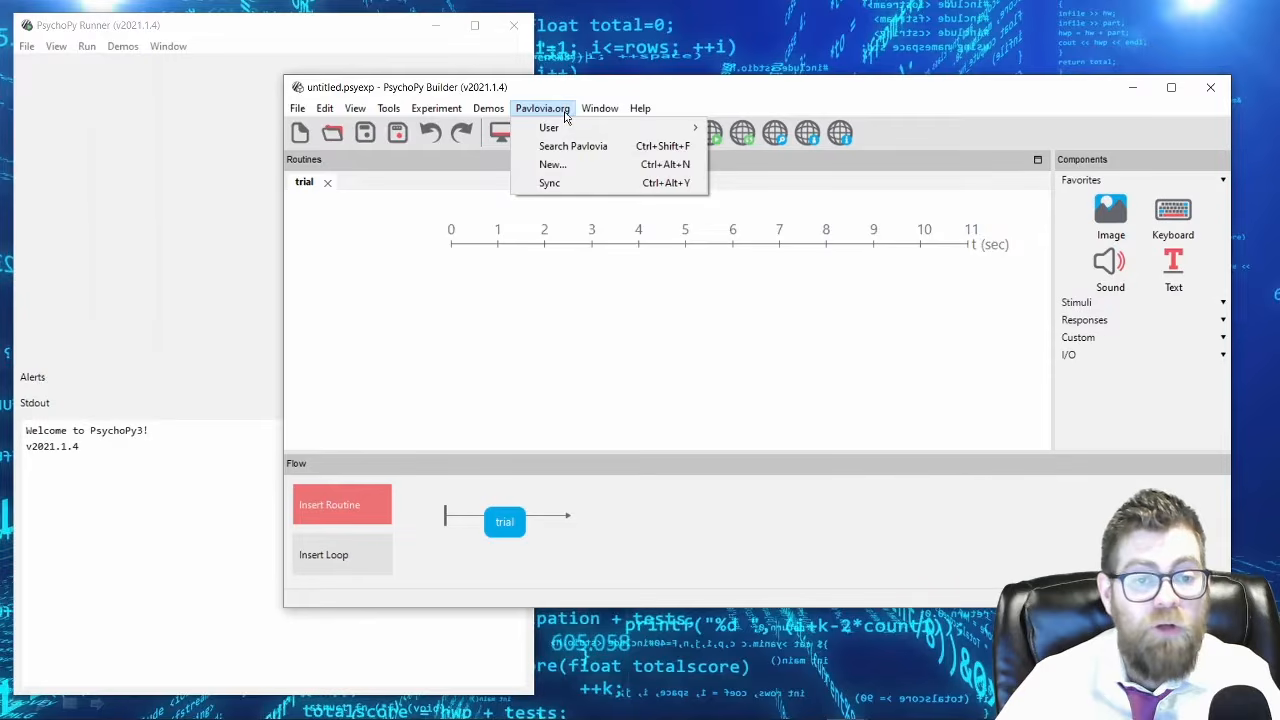
{"action": "mouse_move", "coordinate": [692, 134]}
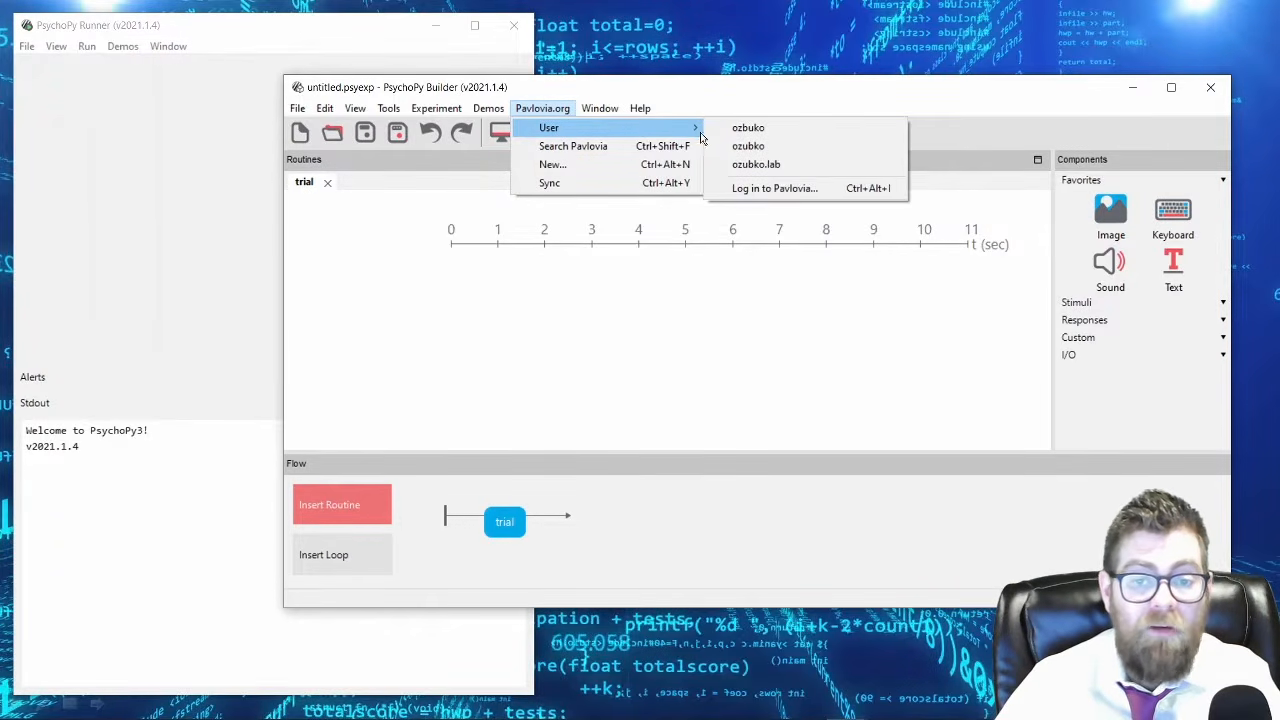
{"action": "left_click", "coordinate": [768, 192]}
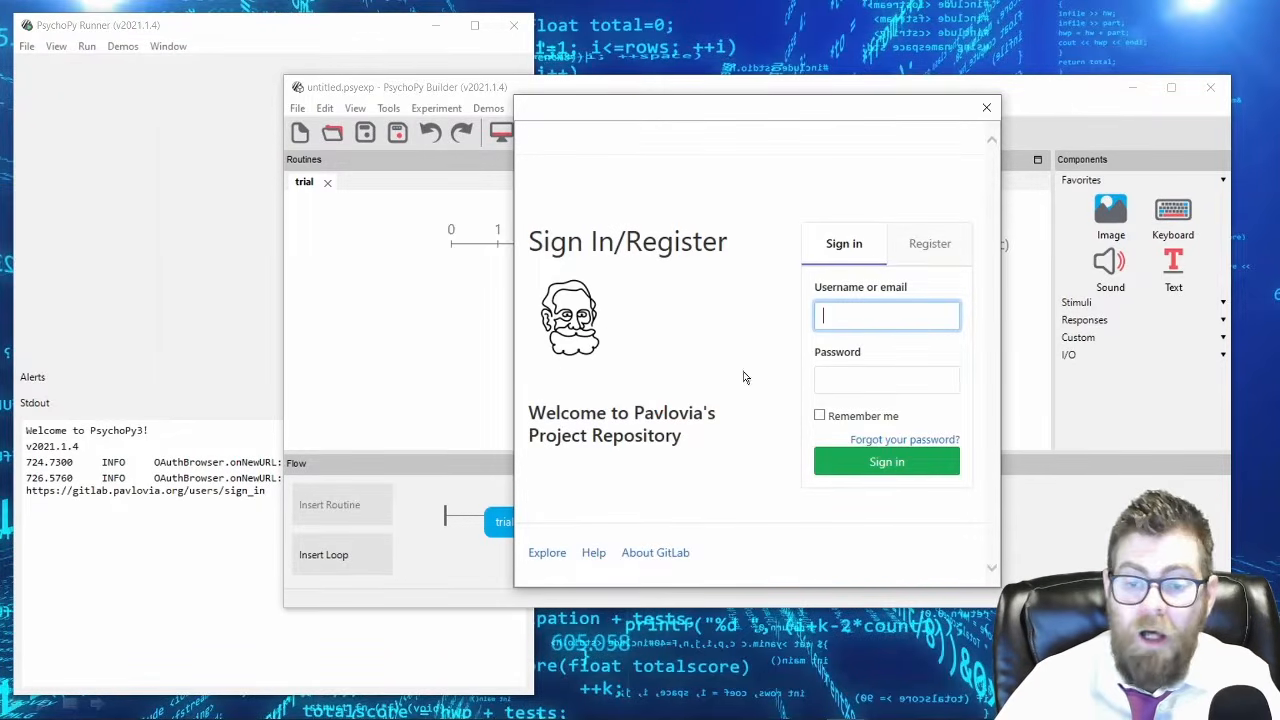
{"action": "left_click", "coordinate": [986, 107]}
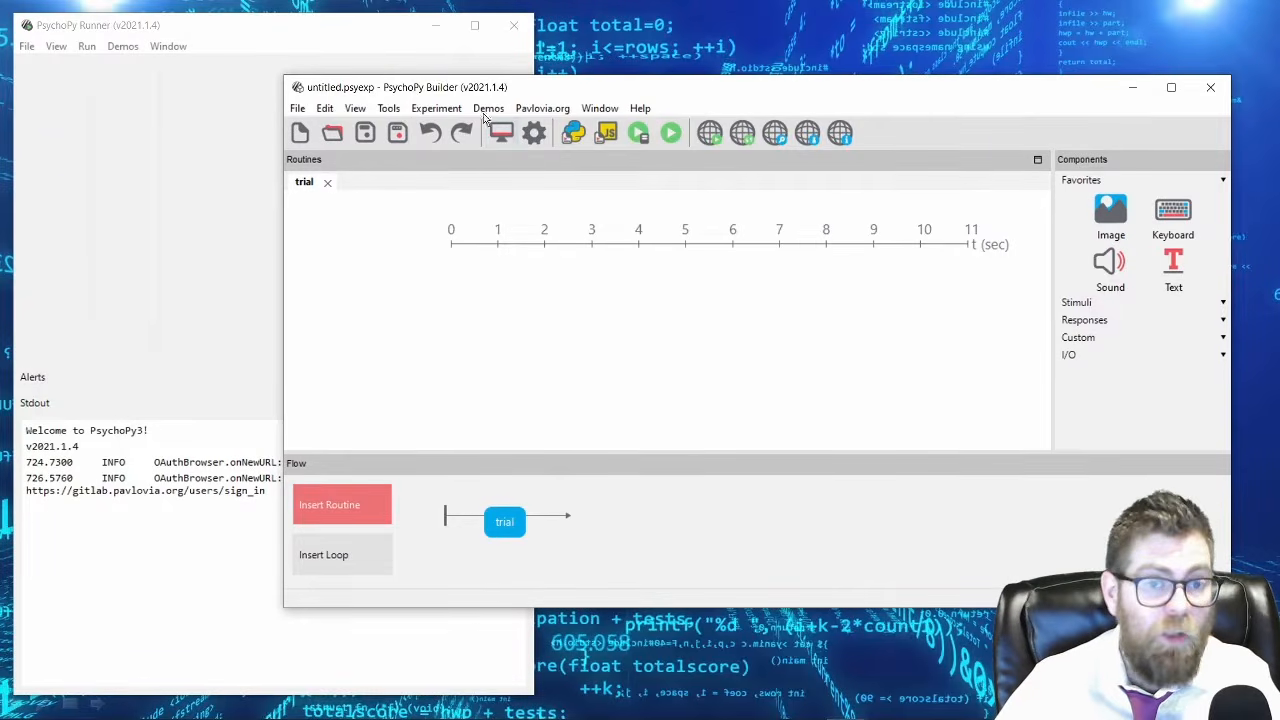
{"action": "left_click", "coordinate": [567, 111]}
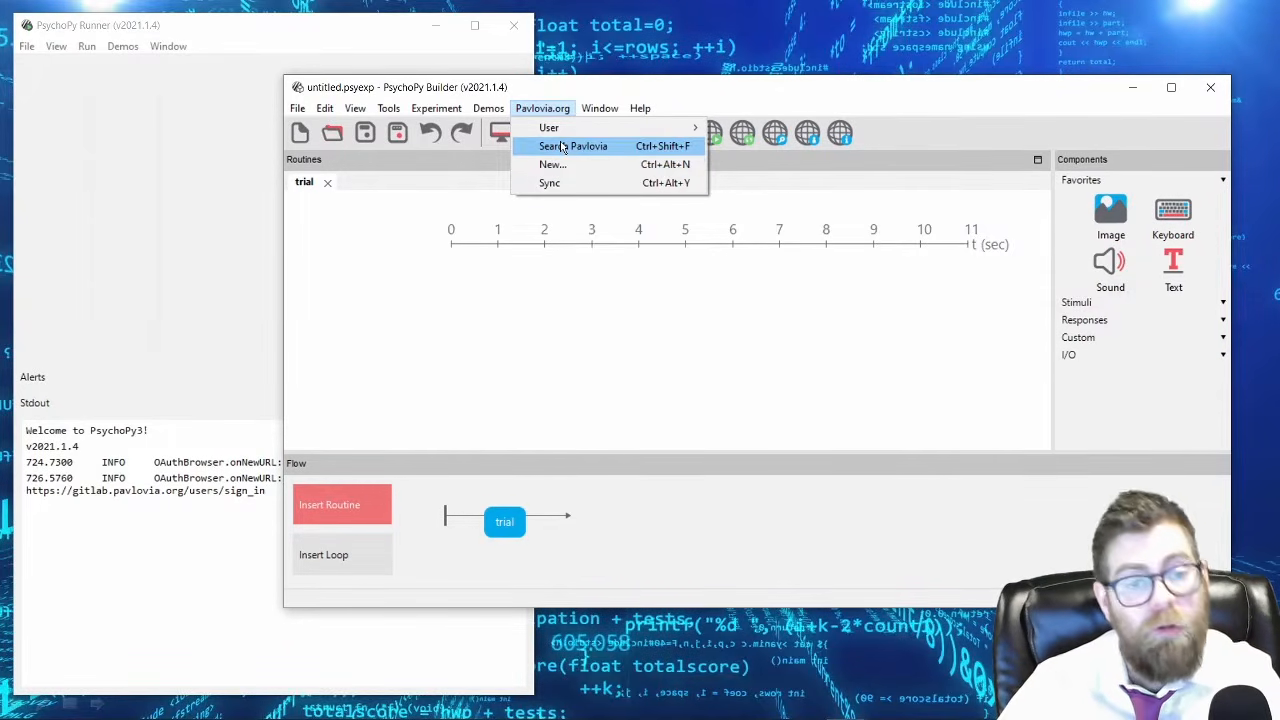
{"action": "mouse_move", "coordinate": [566, 136]}
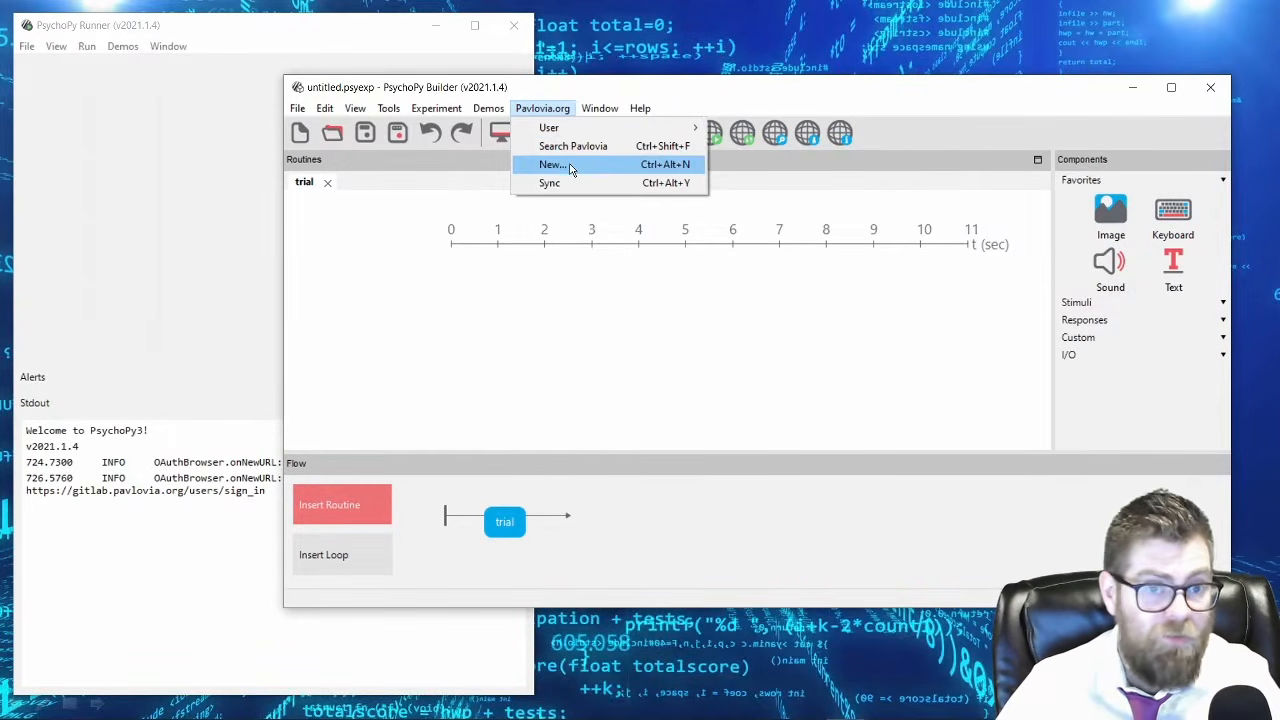
{"action": "left_click", "coordinate": [566, 108]}
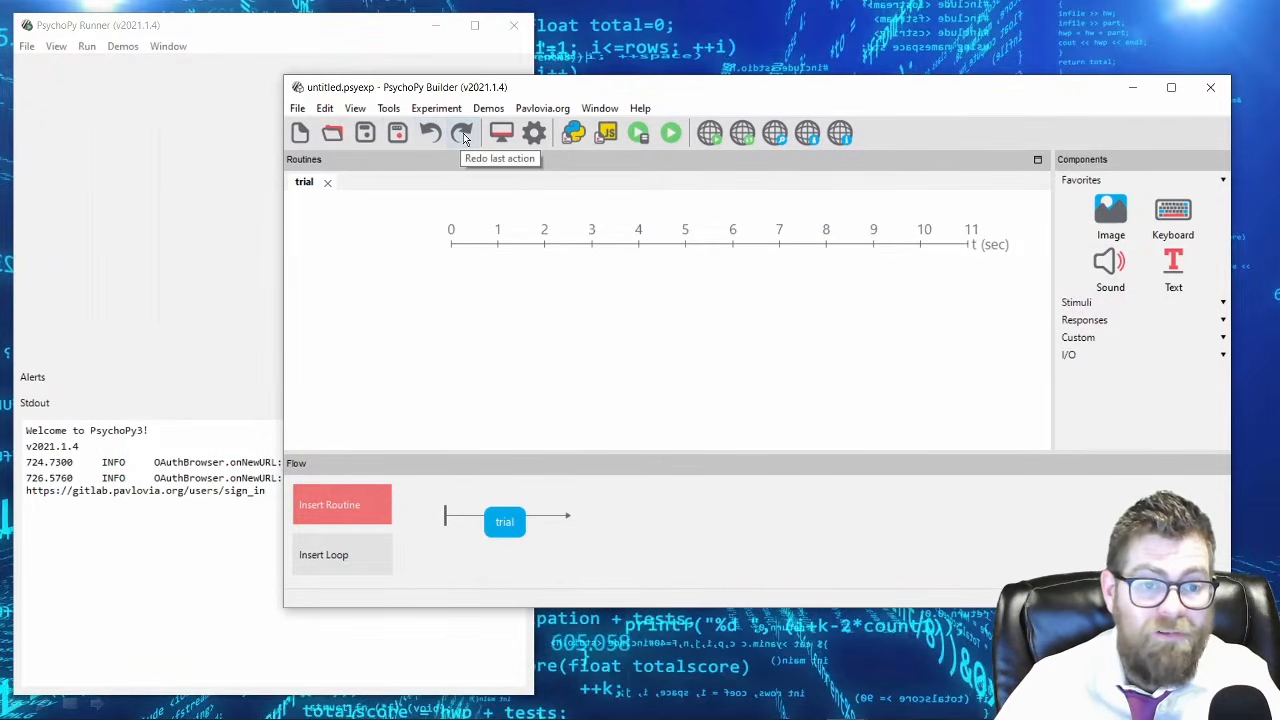
Open the experiment settings and examine the basic options, including the participant and session info fields with their defaults.
{"action": "left_click", "coordinate": [536, 136]}
{"action": "left_click_drag", "start_coordinate": [726, 34], "coordinate": [764, 128]}
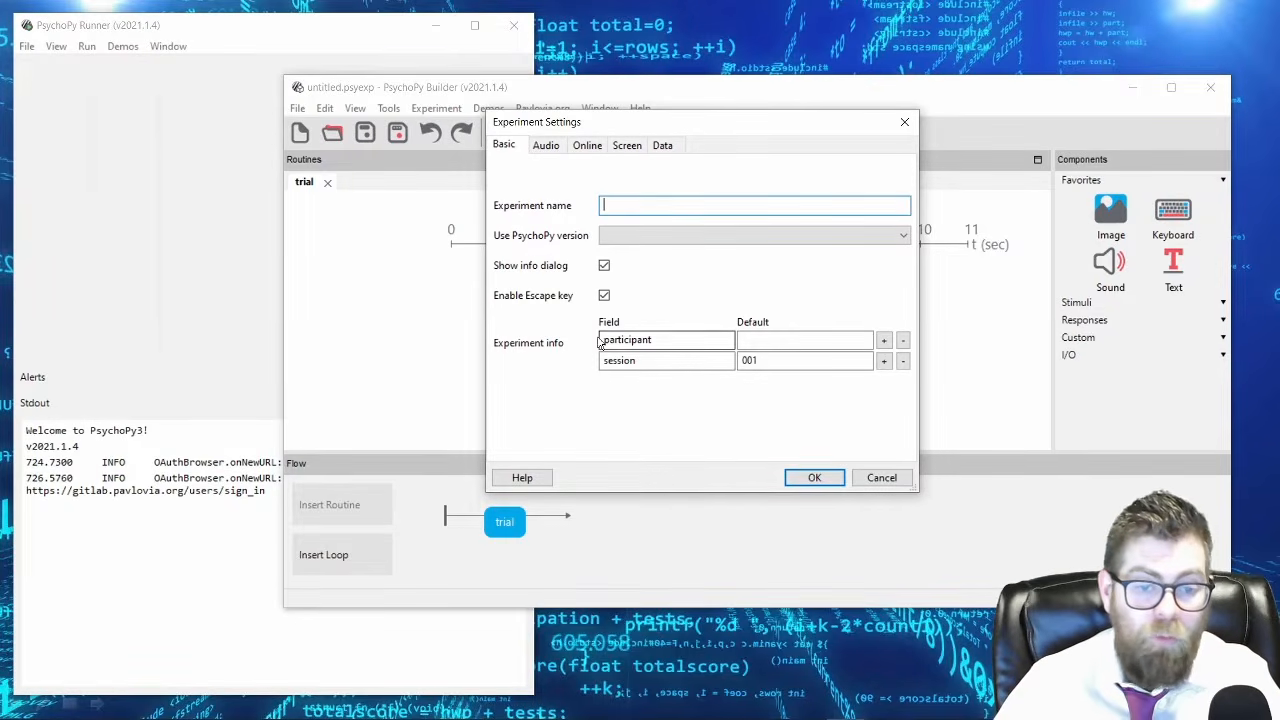
{"action": "left_click", "coordinate": [803, 341]}
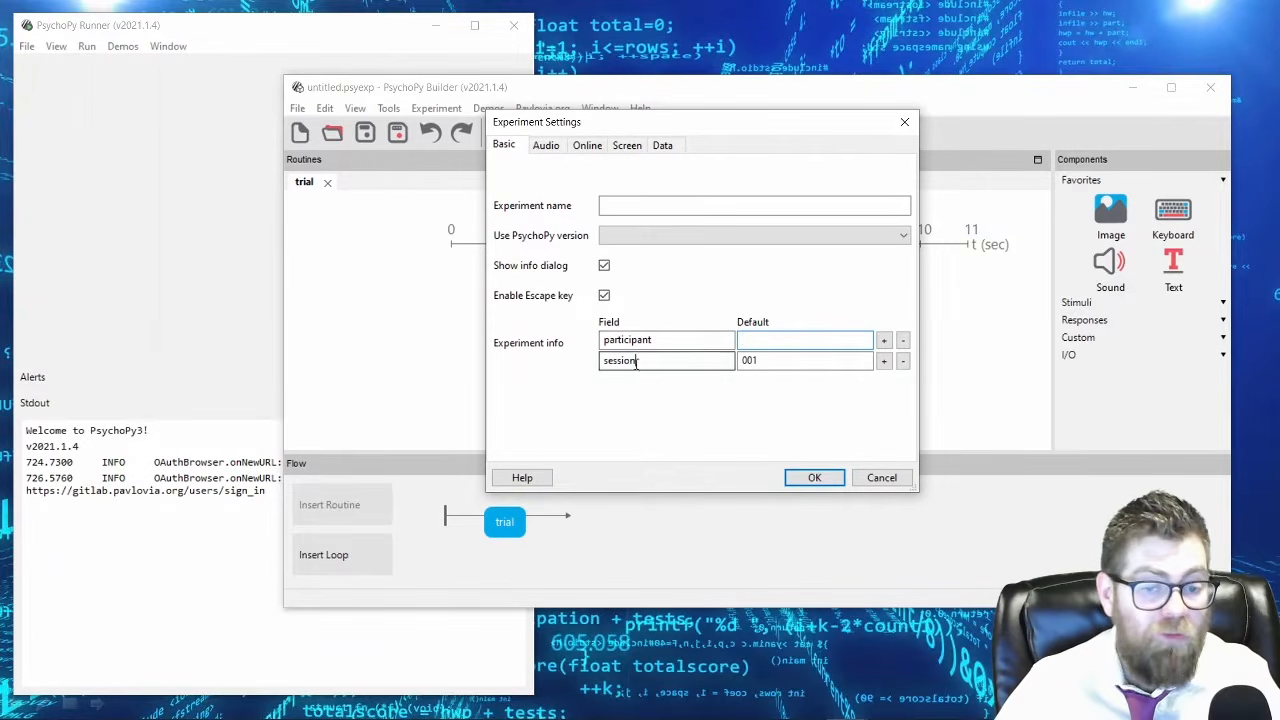
{"action": "left_click_drag", "start_coordinate": [640, 362], "coordinate": [600, 368]}
{"action": "left_click_drag", "start_coordinate": [763, 363], "coordinate": [736, 364]}
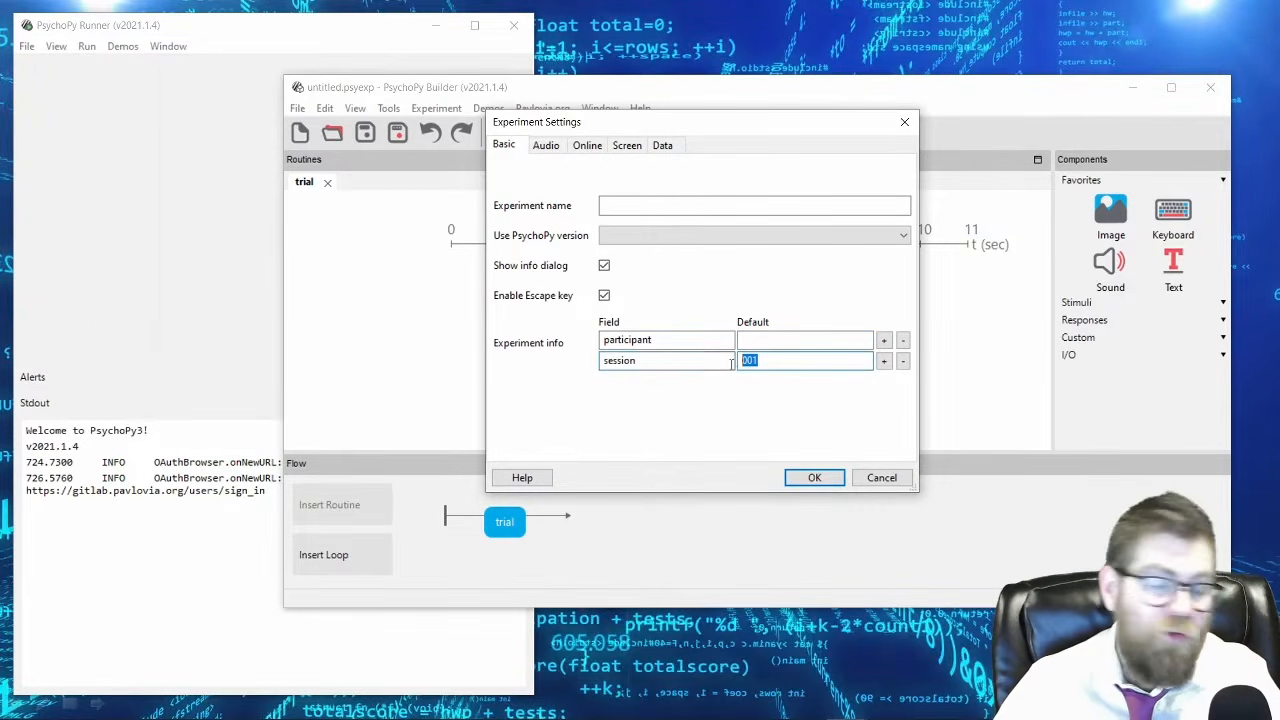
{"action": "left_click", "coordinate": [688, 364]}
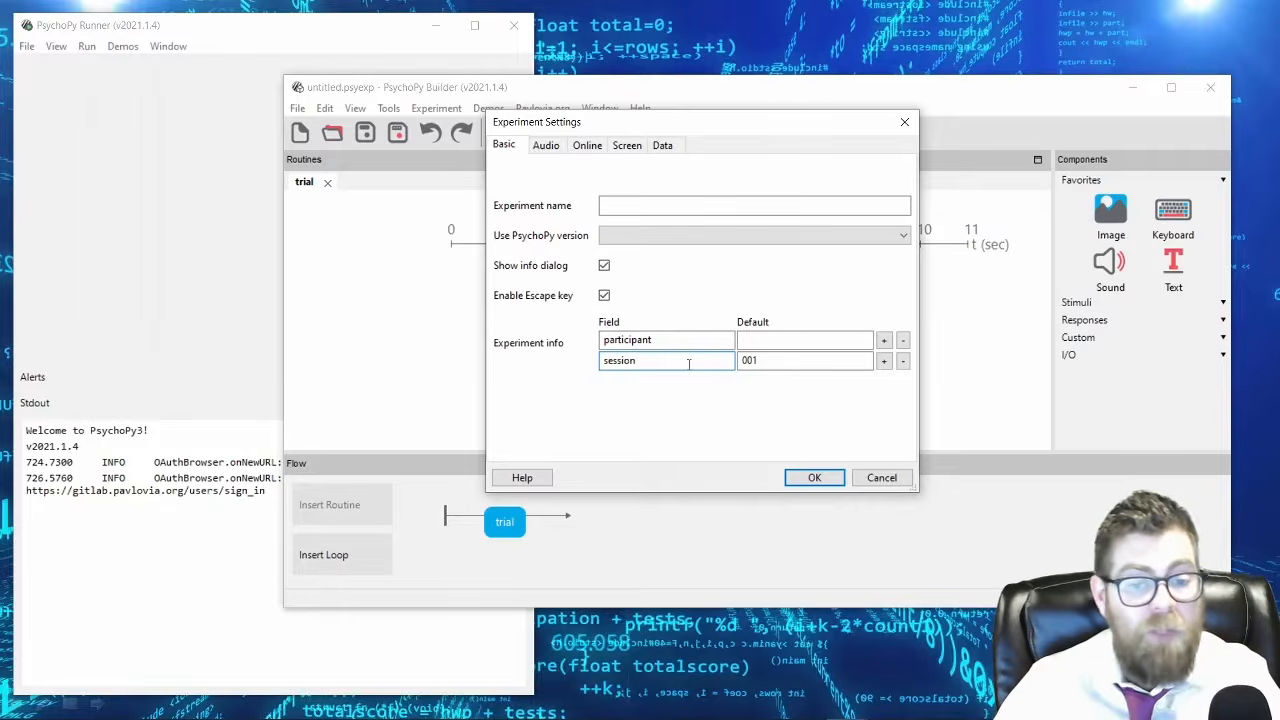
Add two experiment info fields named gender and handedness below the session field.
{"action": "left_click", "coordinate": [883, 361]}
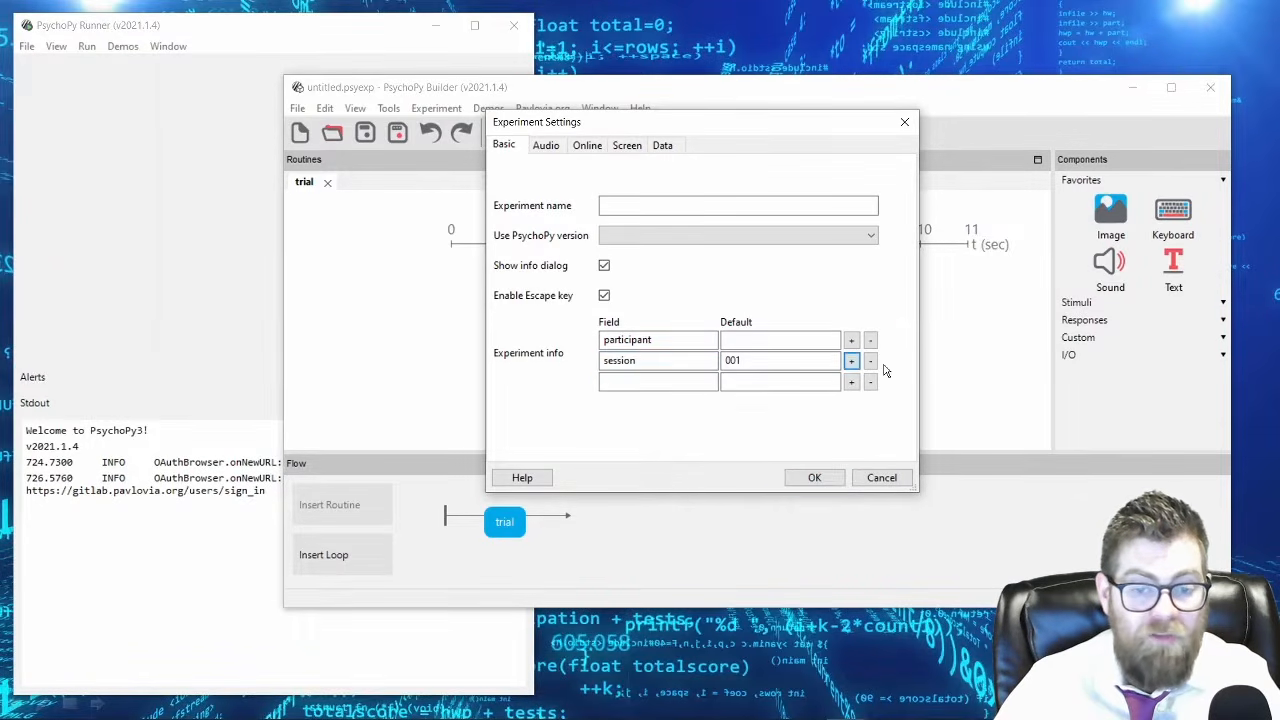
{"action": "left_click", "coordinate": [633, 384]}
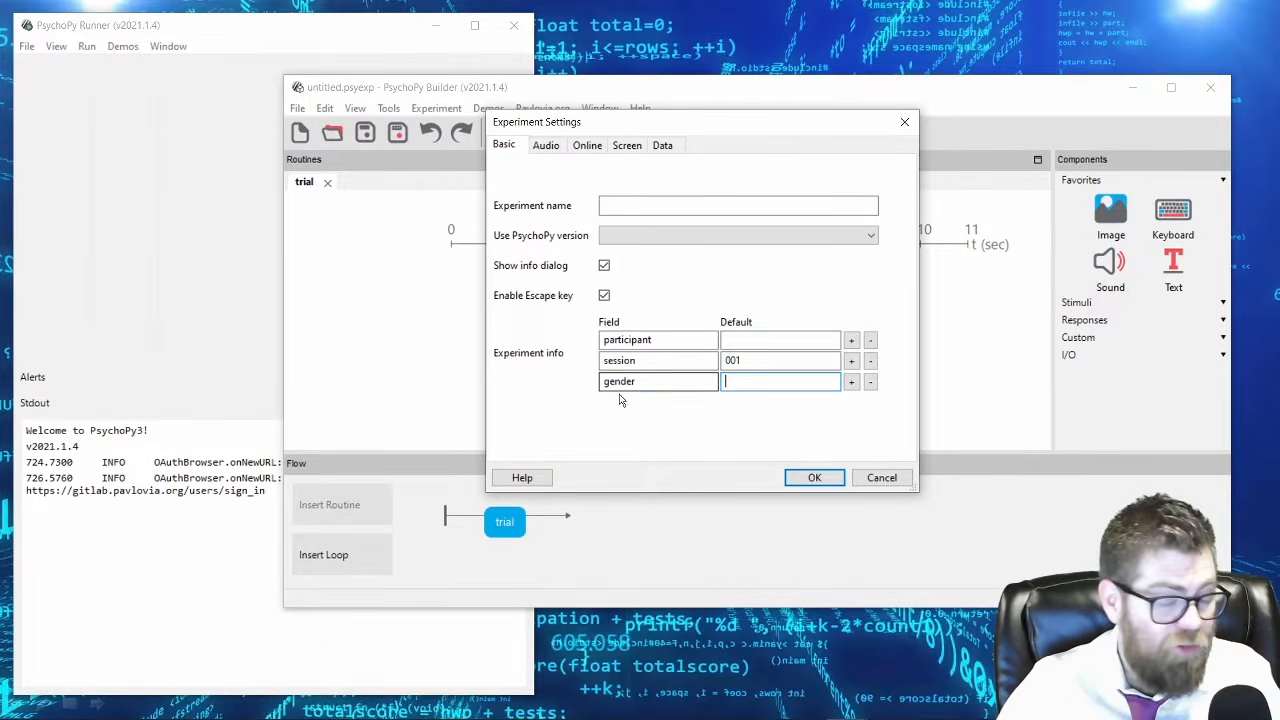
{"action": "left_click", "coordinate": [672, 400]}
{"action": "type", "text": "handedness"}
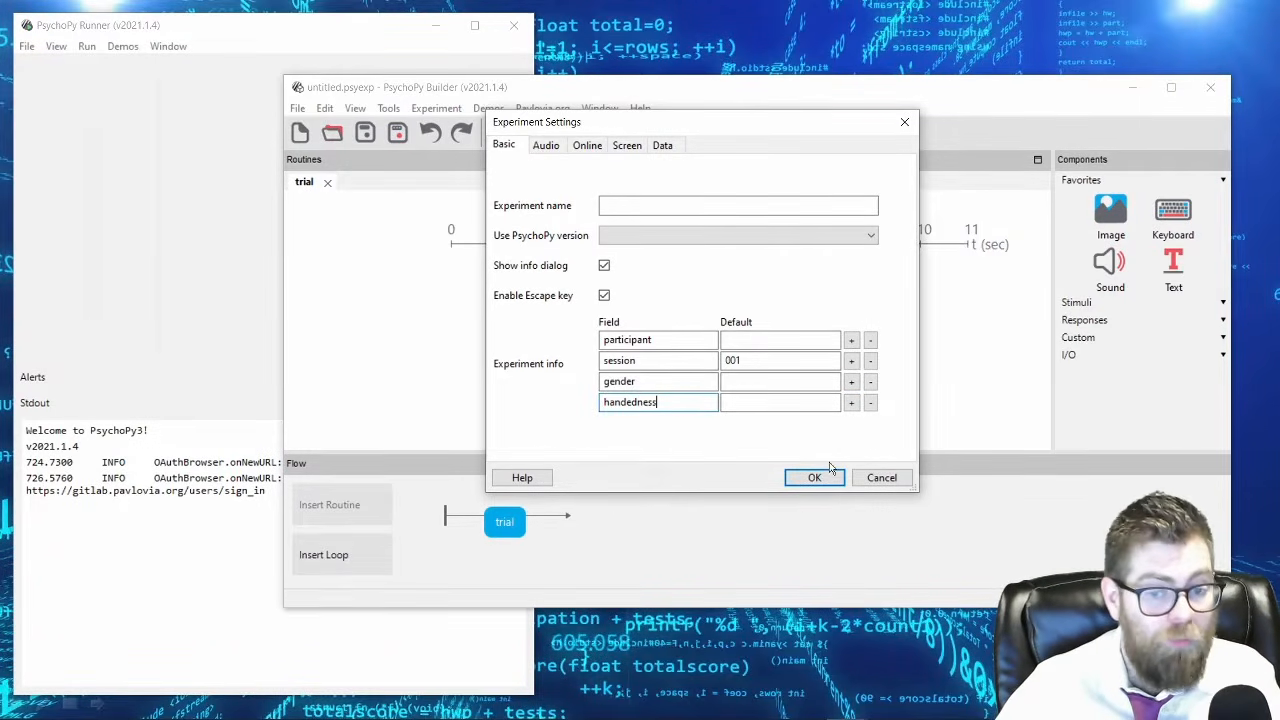
Remove the handedness and gender fields from the experiment info, keeping only participant and session.
{"action": "left_click", "coordinate": [870, 402]}
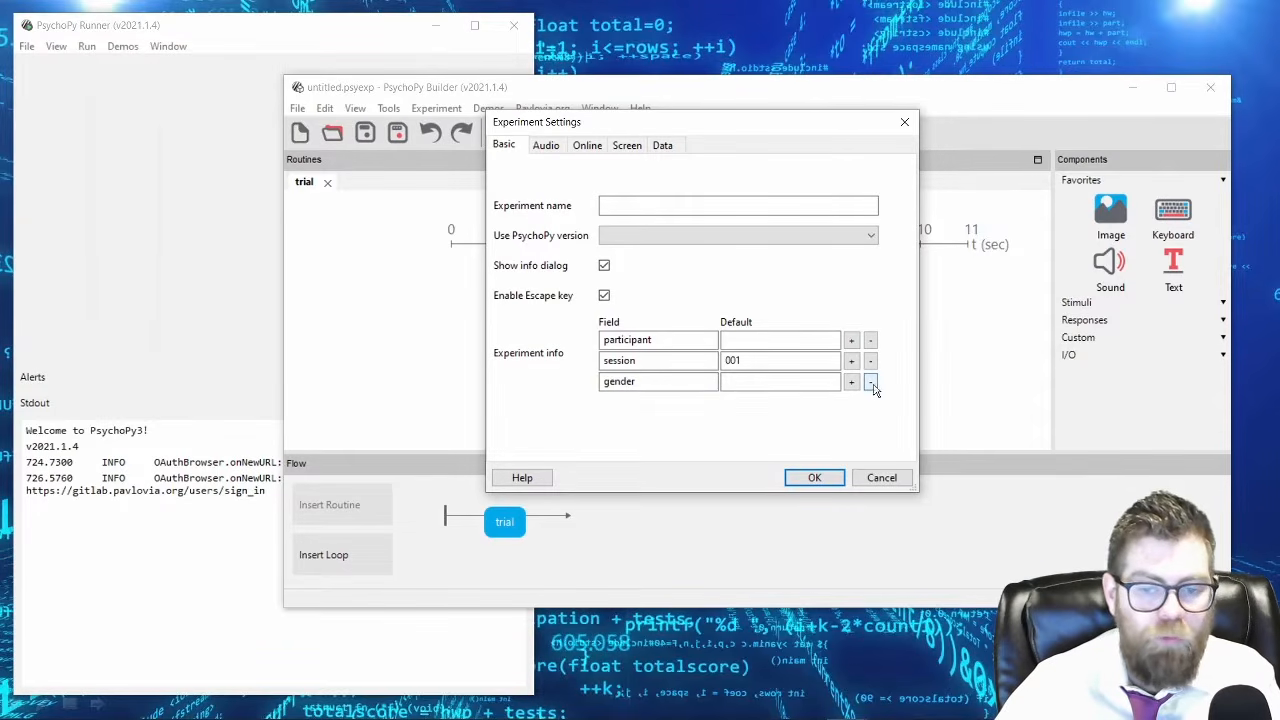
{"action": "left_click", "coordinate": [873, 386]}
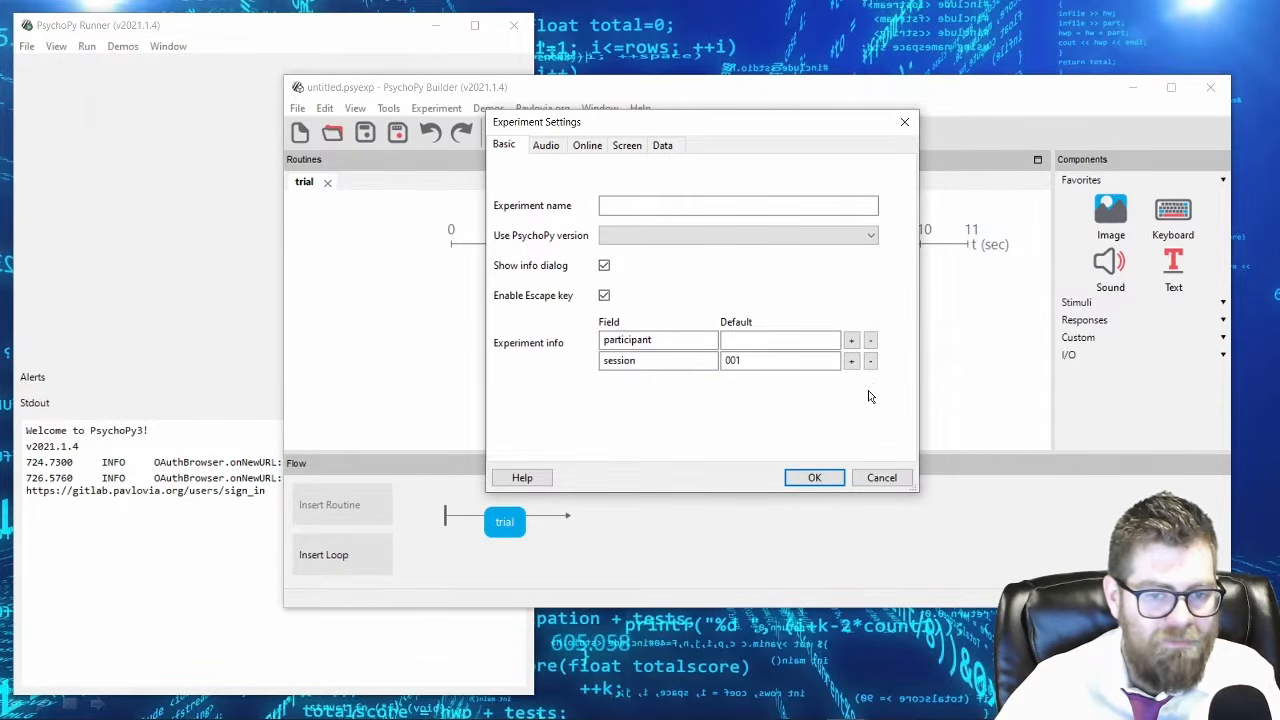
{"action": "left_click", "coordinate": [682, 341]}
{"action": "left_click_drag", "start_coordinate": [682, 341], "coordinate": [593, 366]}
{"action": "left_click", "coordinate": [656, 365]}
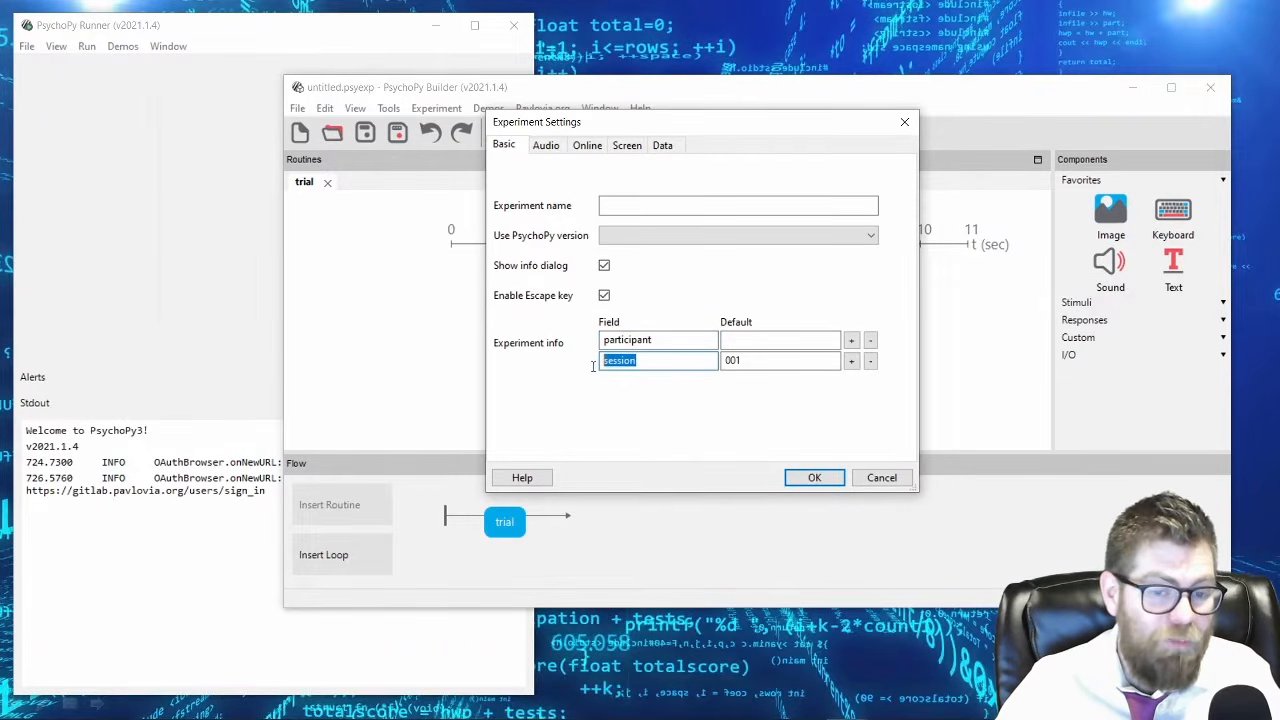
{"action": "left_click", "coordinate": [652, 360]}
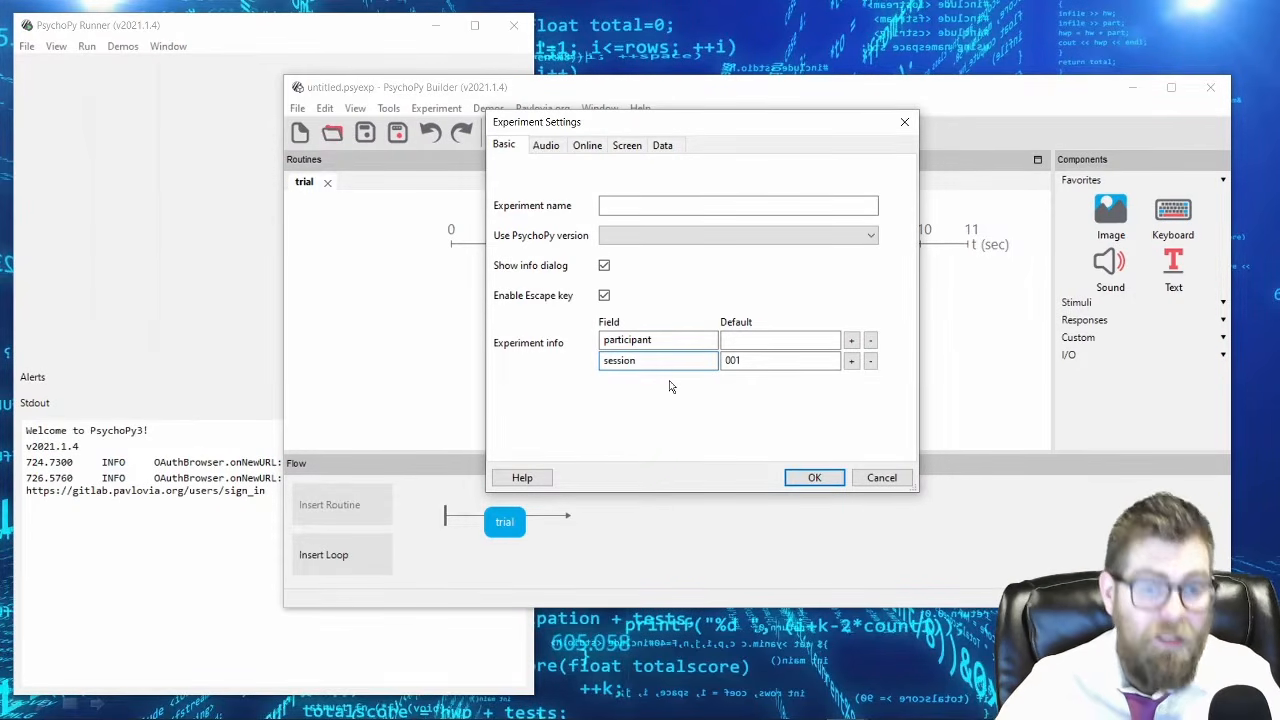
Examine the data settings and read through the data filename expression from start to end.
{"action": "left_click", "coordinate": [662, 145]}
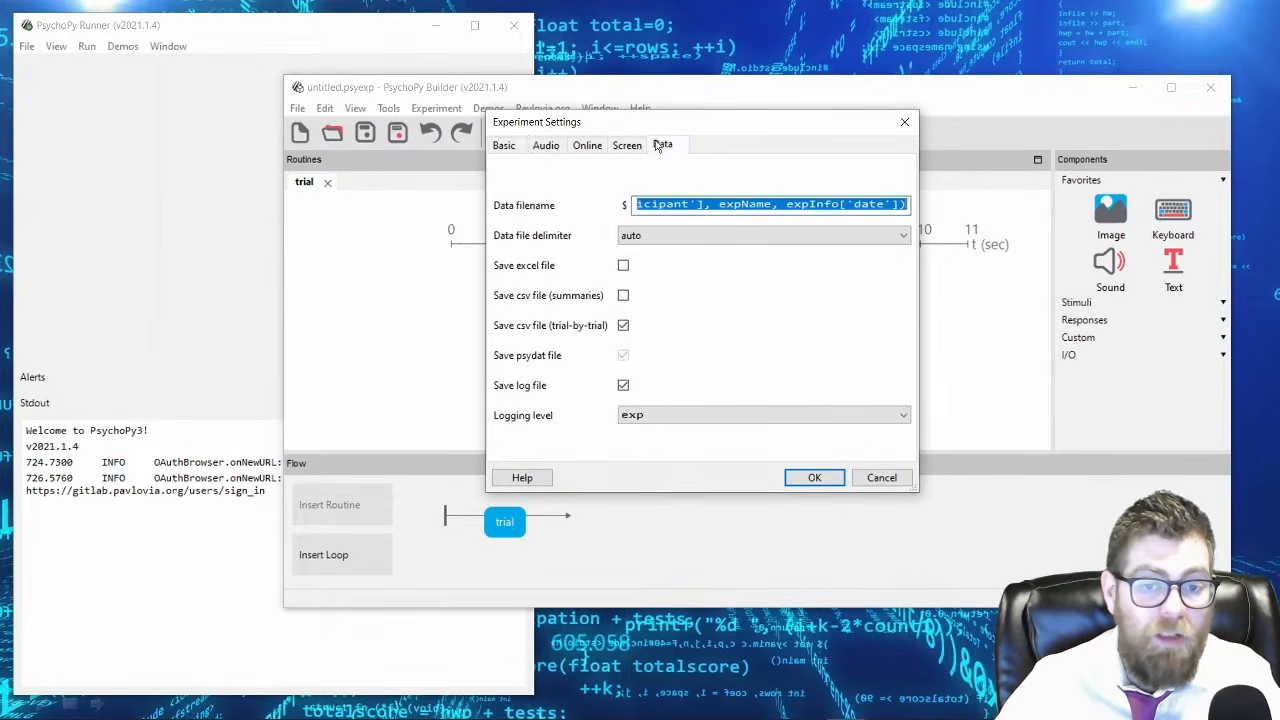
{"action": "left_click", "coordinate": [667, 204]}
{"action": "key", "text": "Home"}
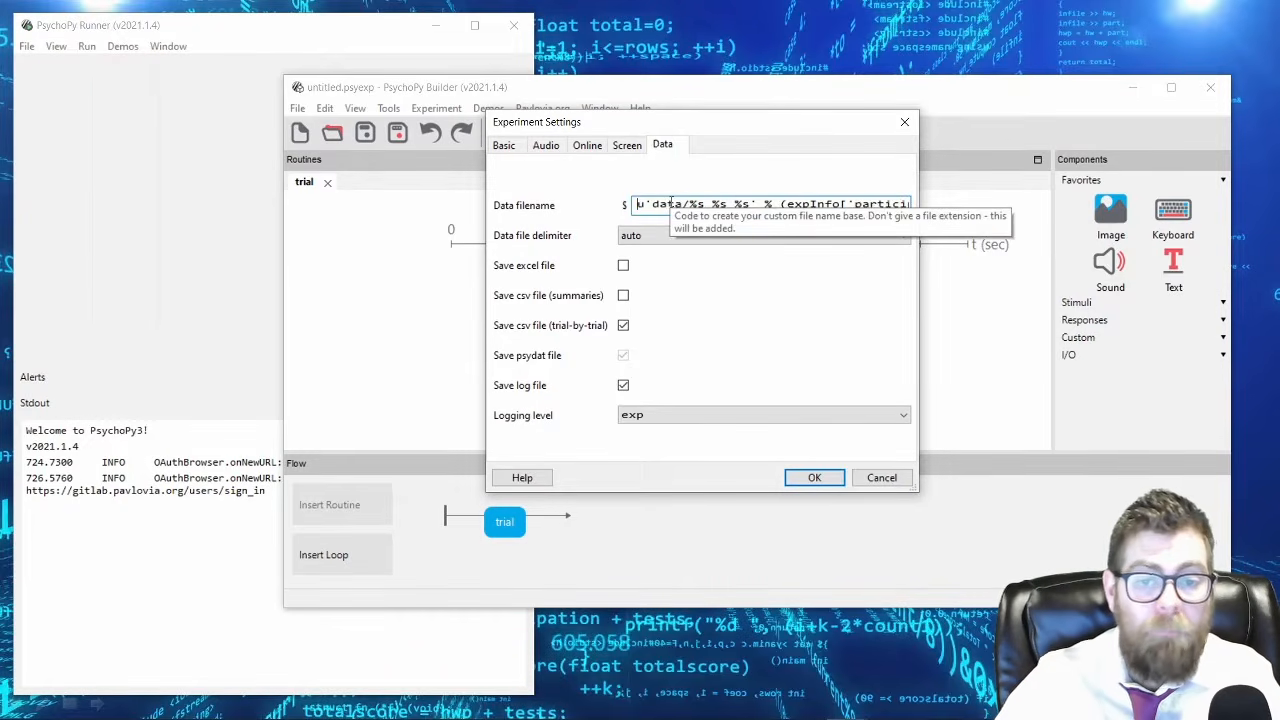
{"action": "left_click_drag", "start_coordinate": [856, 203], "coordinate": [704, 200]}
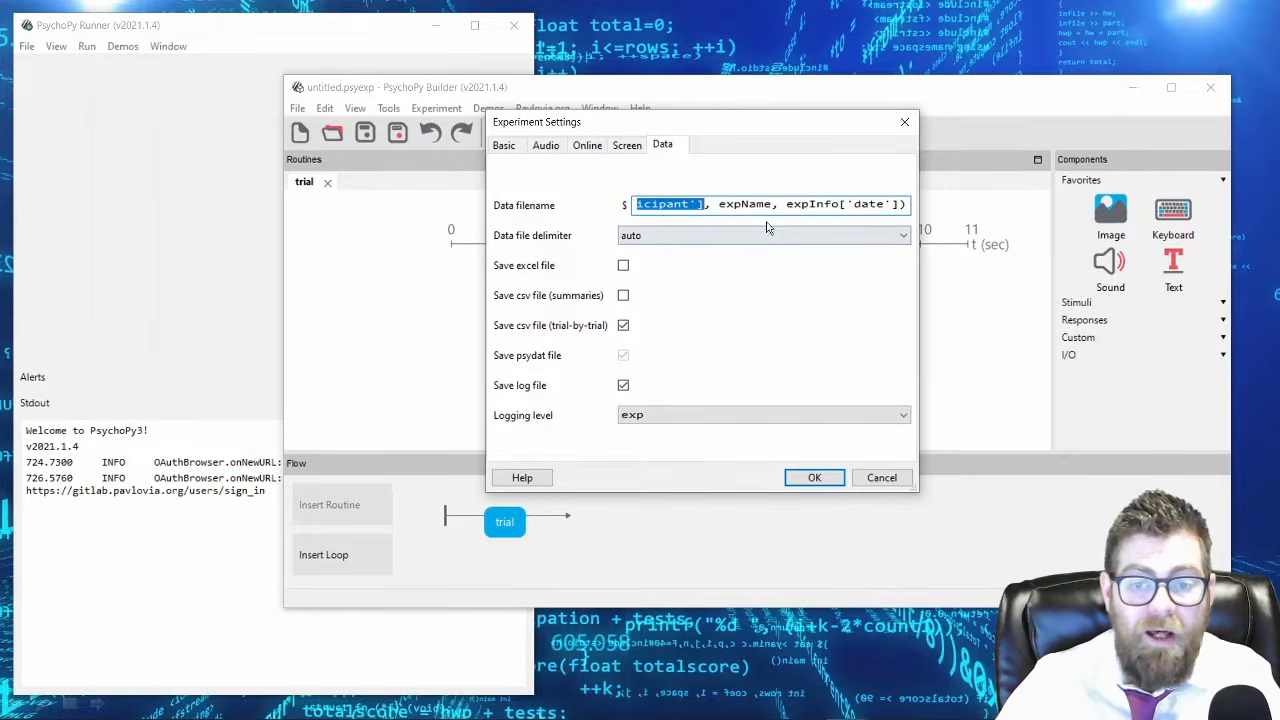
{"action": "left_click", "coordinate": [795, 204]}
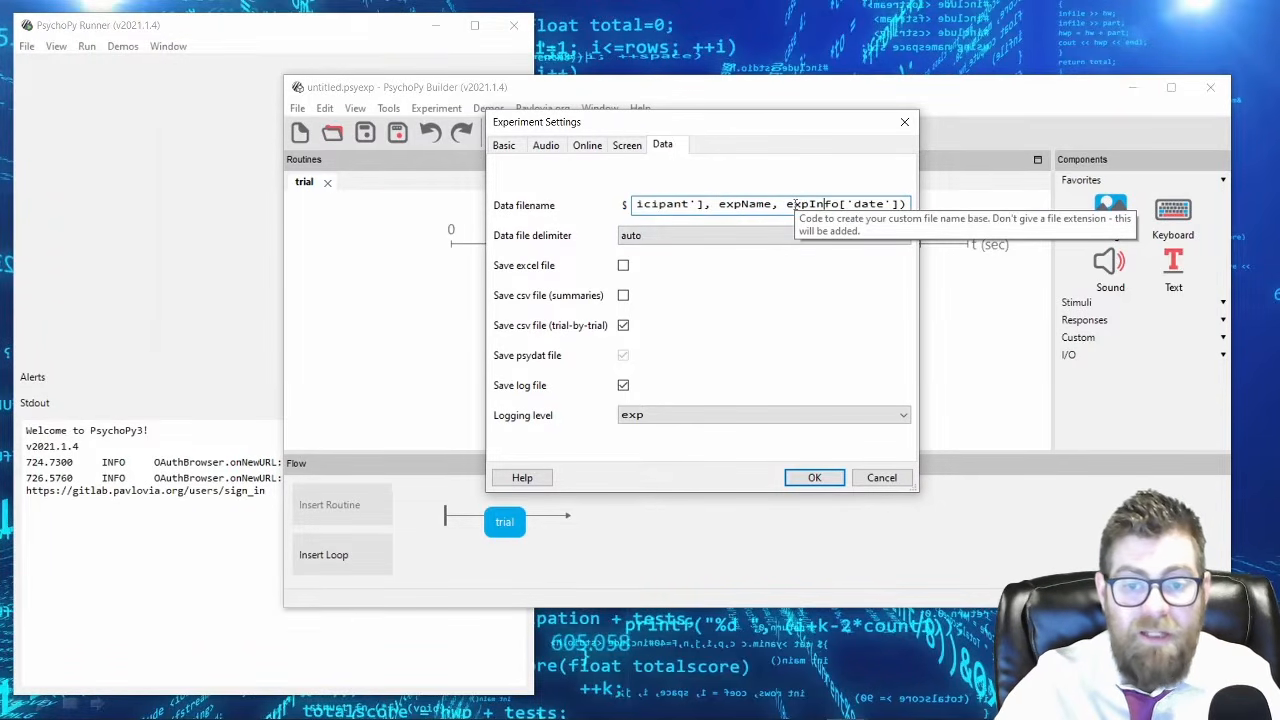
{"action": "key", "text": "Home"}
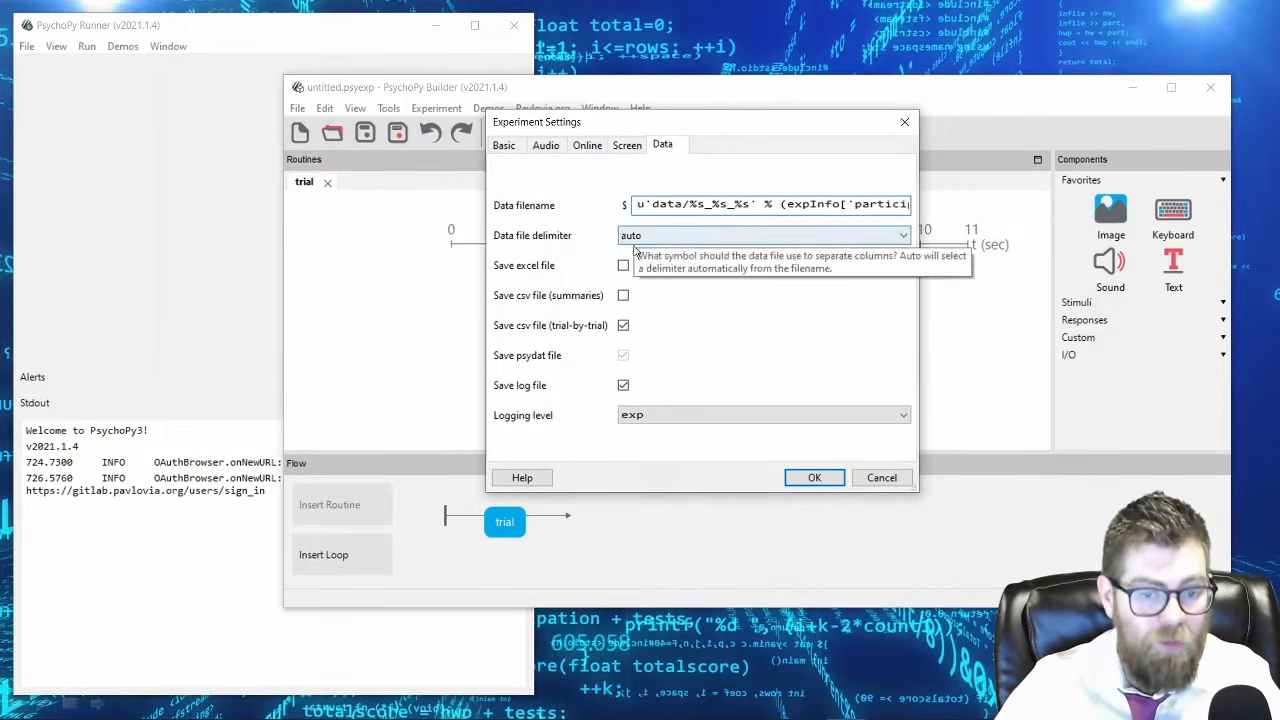
View the online and screen settings of the experiment, moving the settings dialog aside.
{"action": "left_click", "coordinate": [588, 148]}
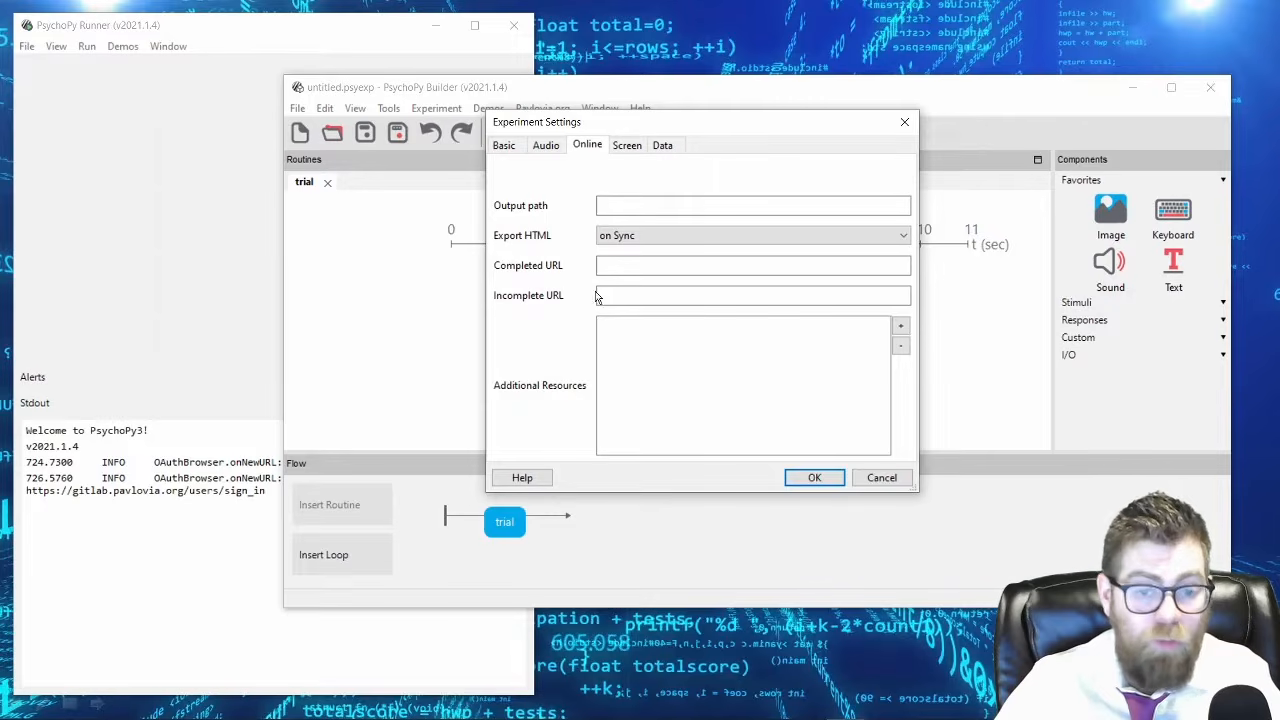
{"action": "left_click", "coordinate": [627, 147]}
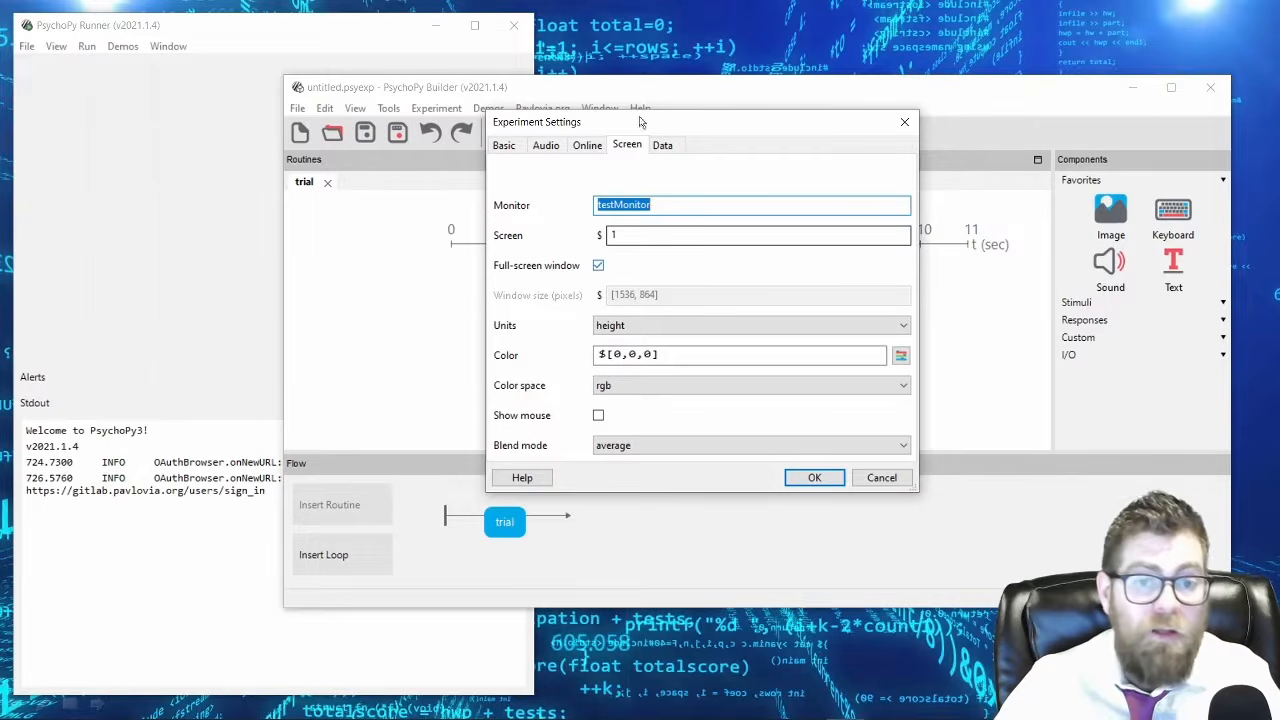
{"action": "left_click_drag", "start_coordinate": [643, 130], "coordinate": [856, 104]}
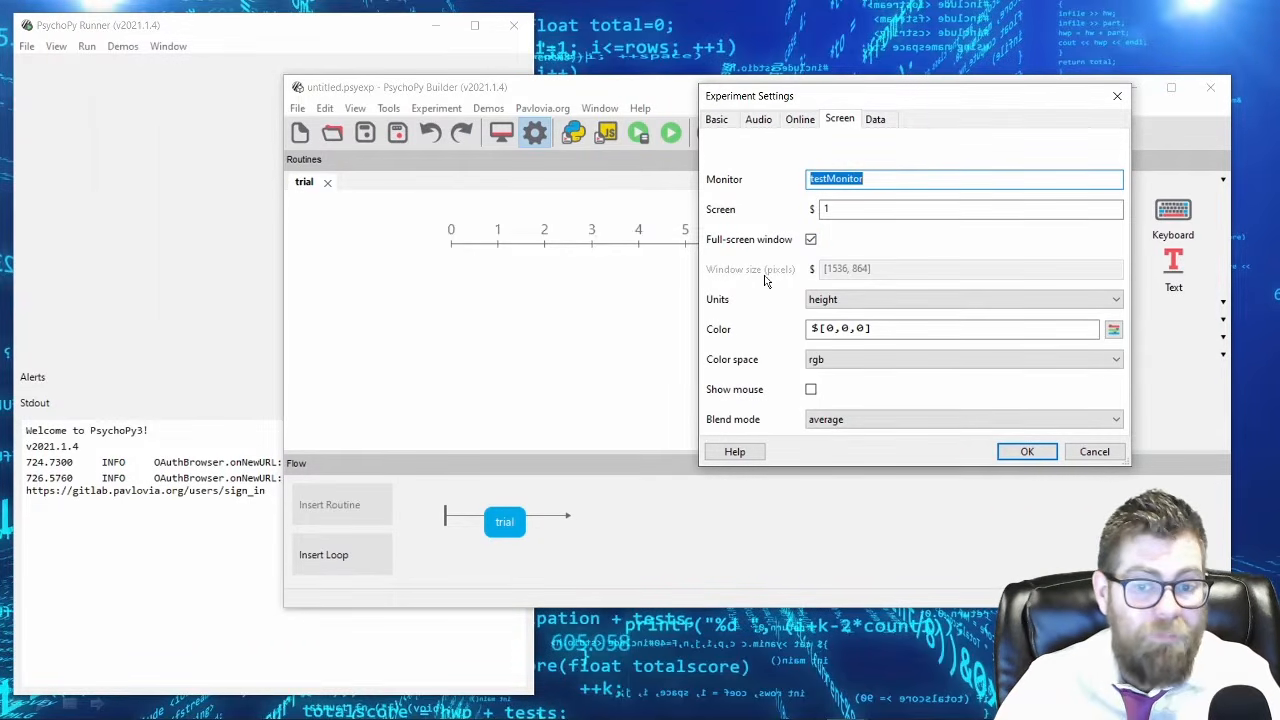
Turn off the full-screen window and set the window size to [1280,720] pixels.
{"action": "left_click", "coordinate": [810, 240]}
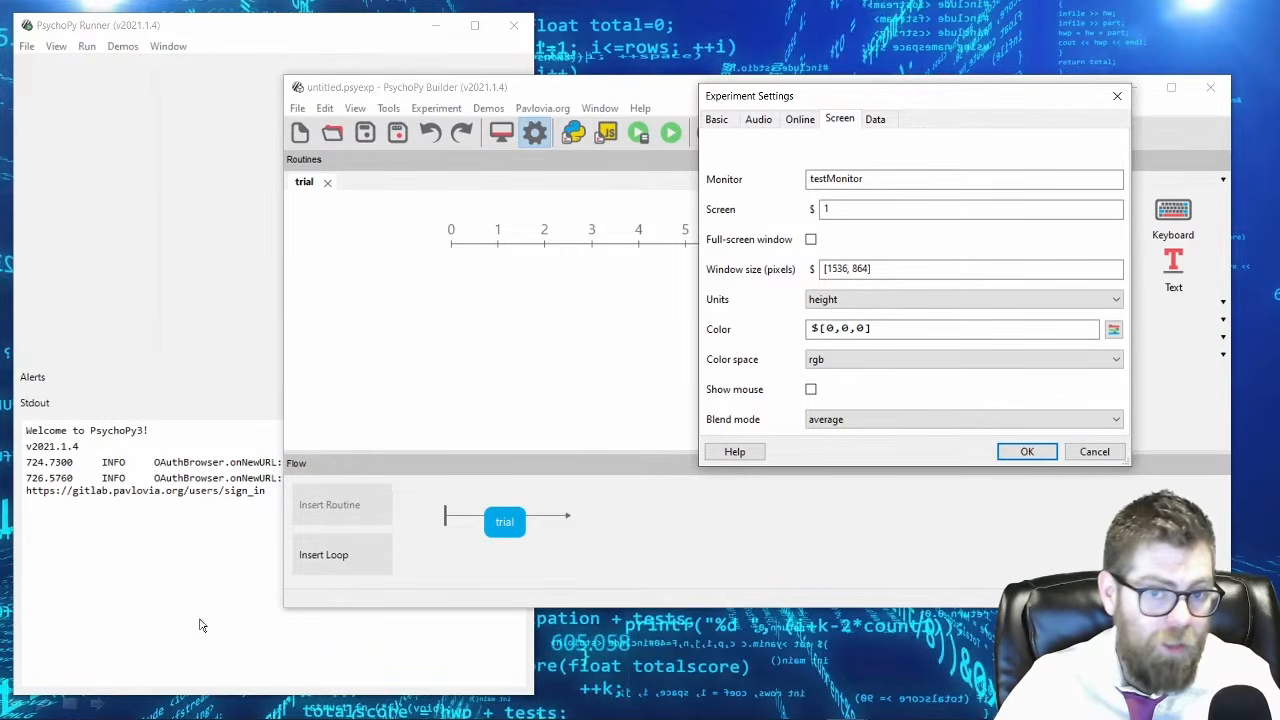
{"action": "left_click", "coordinate": [811, 241]}
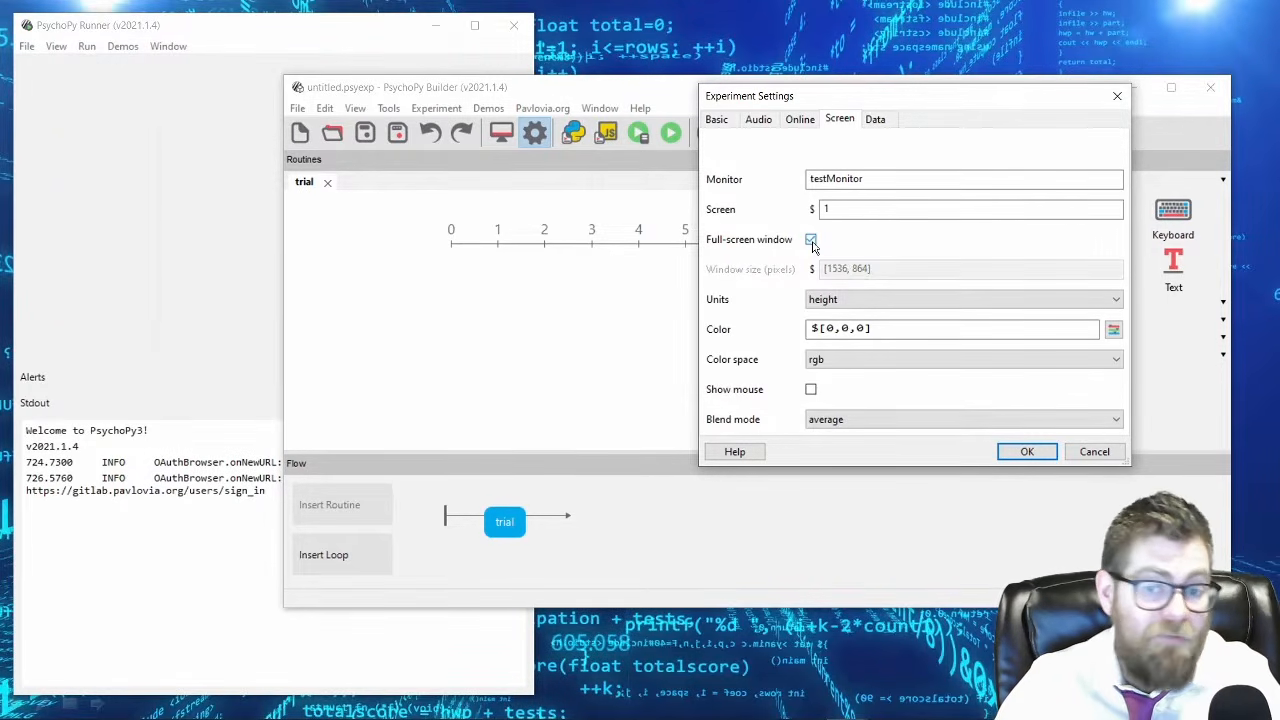
{"action": "left_click", "coordinate": [811, 241]}
{"action": "left_click_drag", "start_coordinate": [824, 268], "coordinate": [868, 267]}
{"action": "type", "text": "[128"}
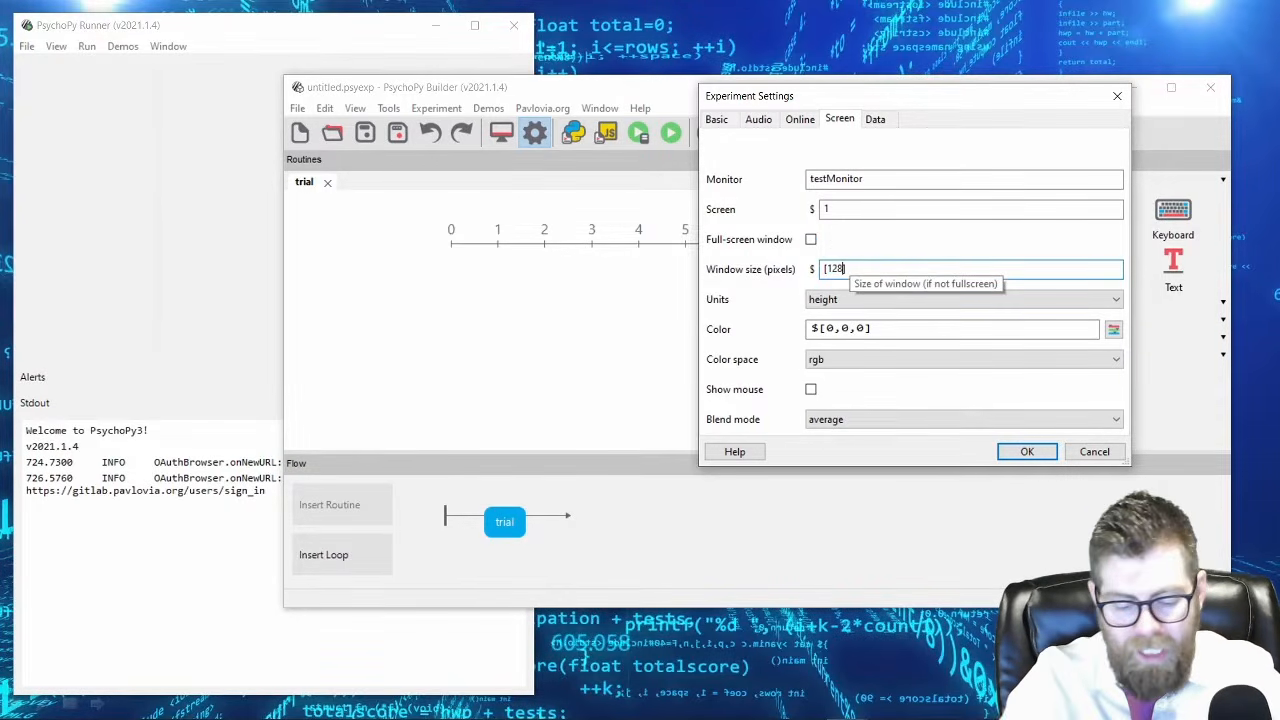
{"action": "type", "text": "0,72]"}
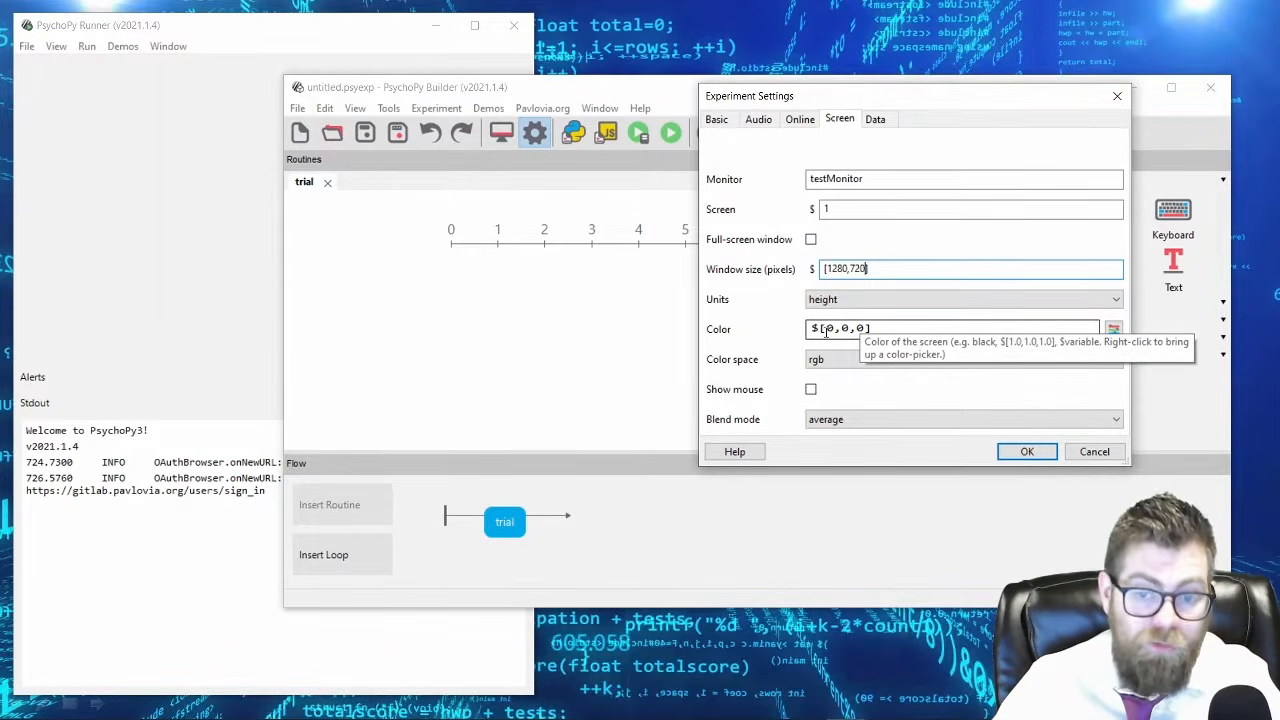
Check the screen's color value without changing it and accept the experiment settings.
{"action": "left_click", "coordinate": [831, 330]}
{"action": "left_click_drag", "start_coordinate": [828, 328], "coordinate": [868, 329]}
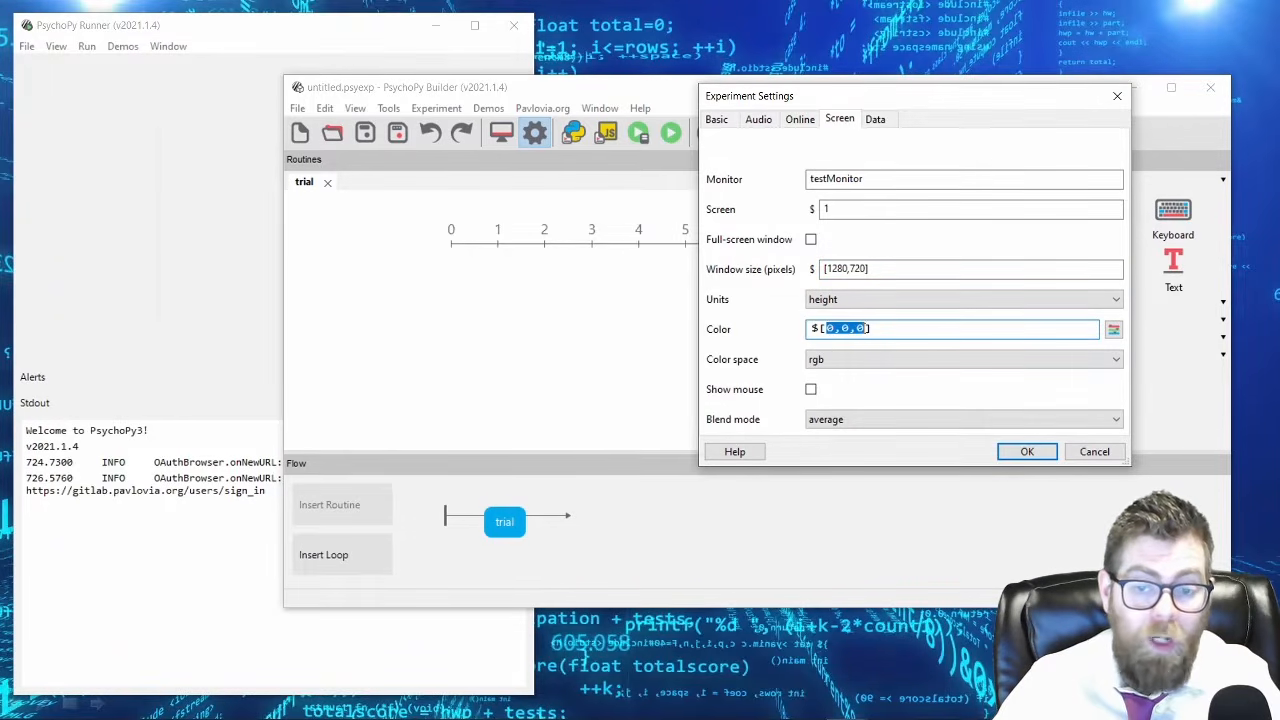
{"action": "left_click", "coordinate": [898, 330]}
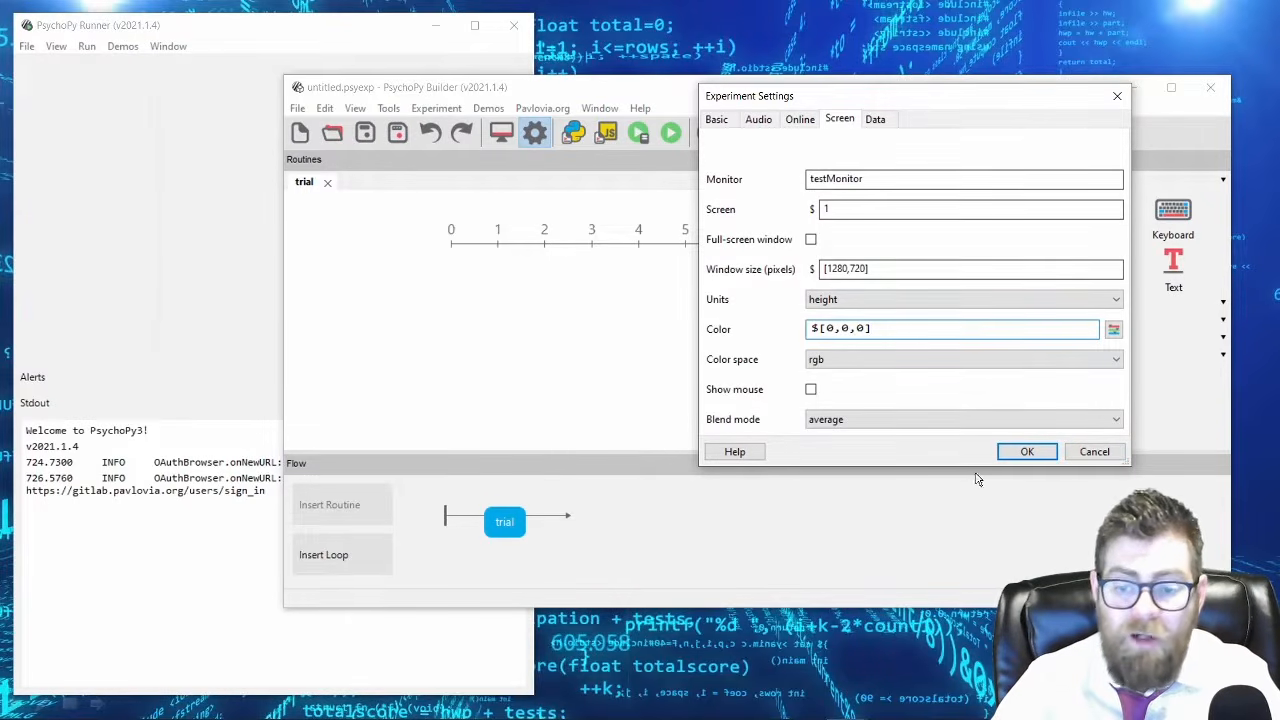
{"action": "left_click", "coordinate": [1023, 454]}
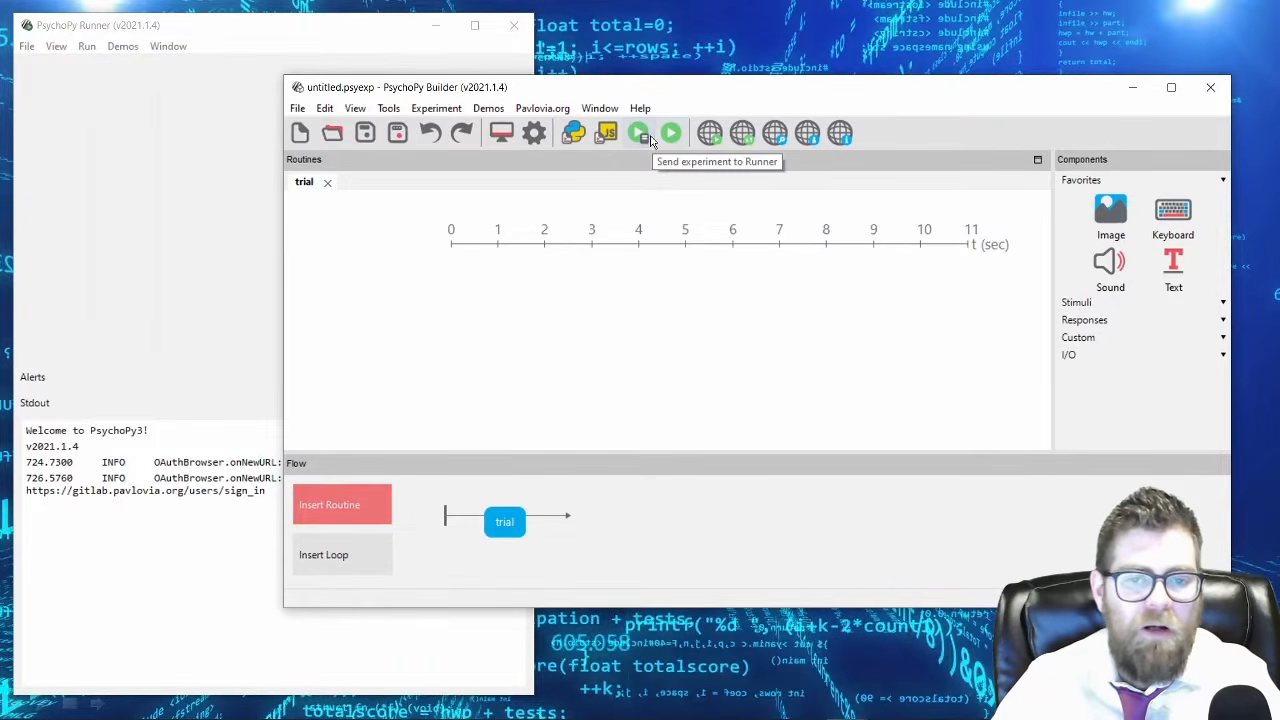
Minimize the Runner window and reposition the Builder window on the desktop.
{"action": "left_click", "coordinate": [711, 134]}
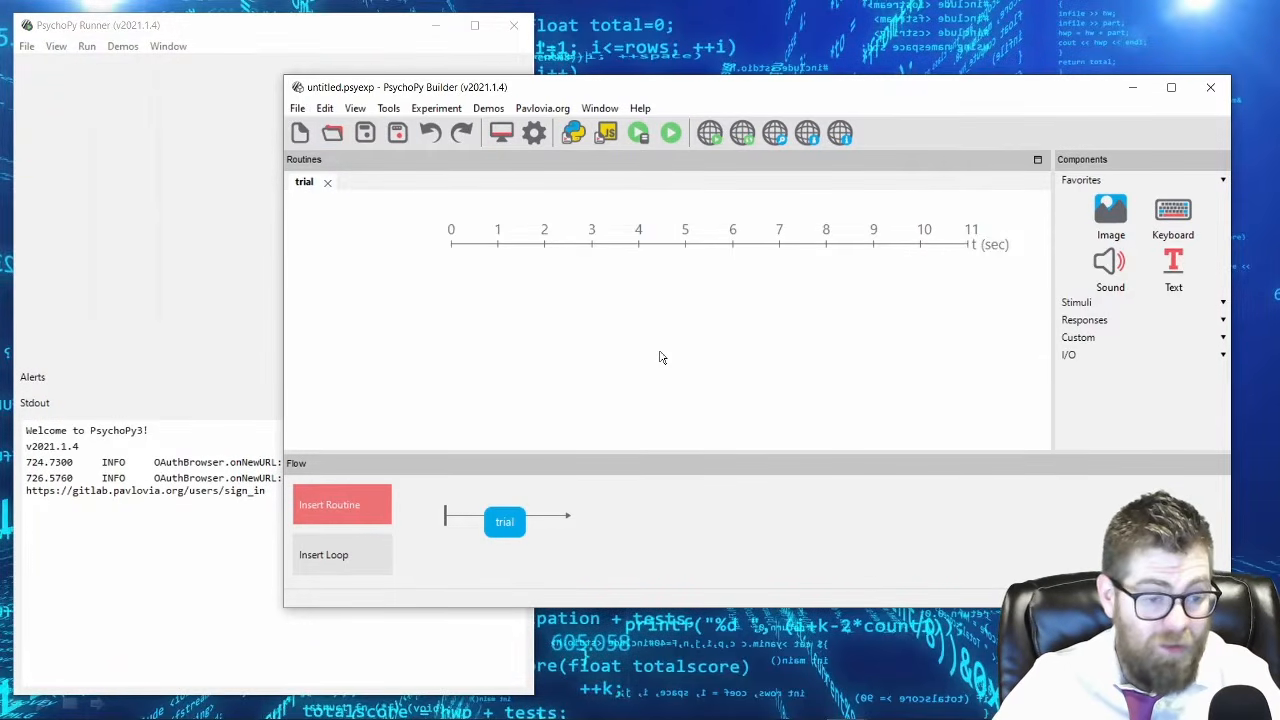
{"action": "left_click", "coordinate": [436, 25]}
{"action": "left_click_drag", "start_coordinate": [546, 89], "coordinate": [312, 48]}
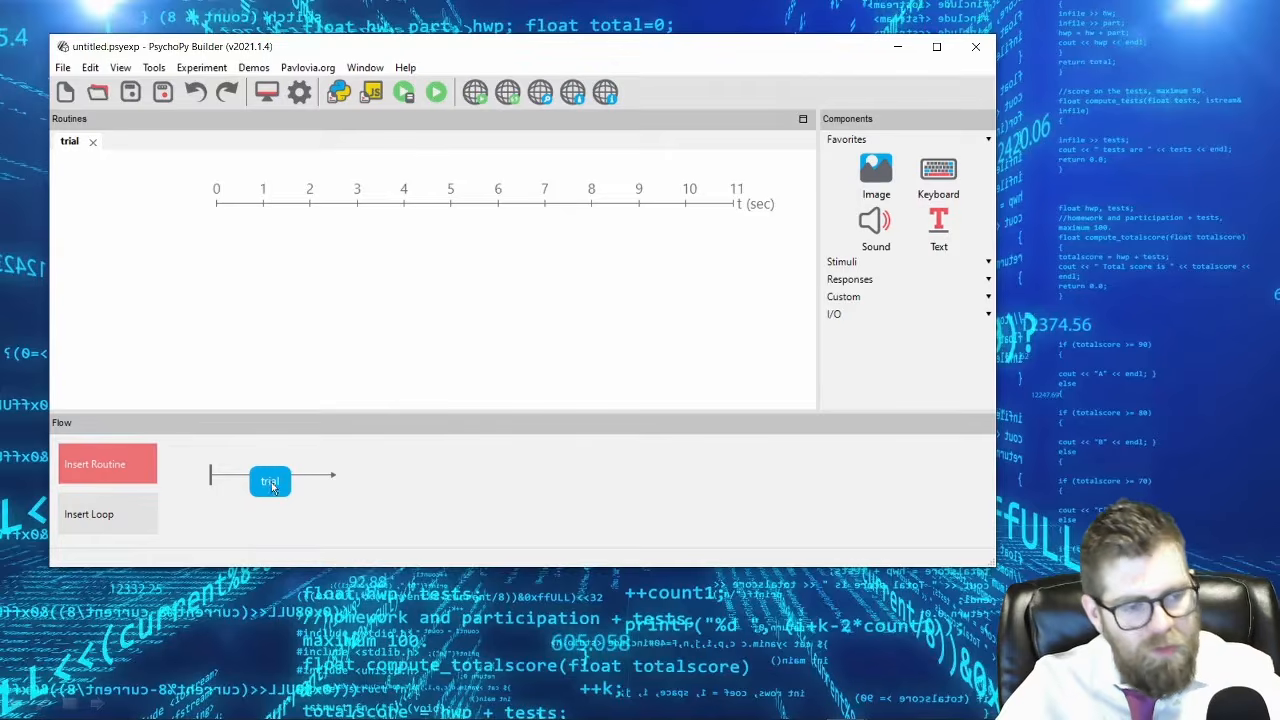
Create a new routine named WelcomeScreen and insert it before the trial routine in the flow.
{"action": "left_click", "coordinate": [125, 466]}
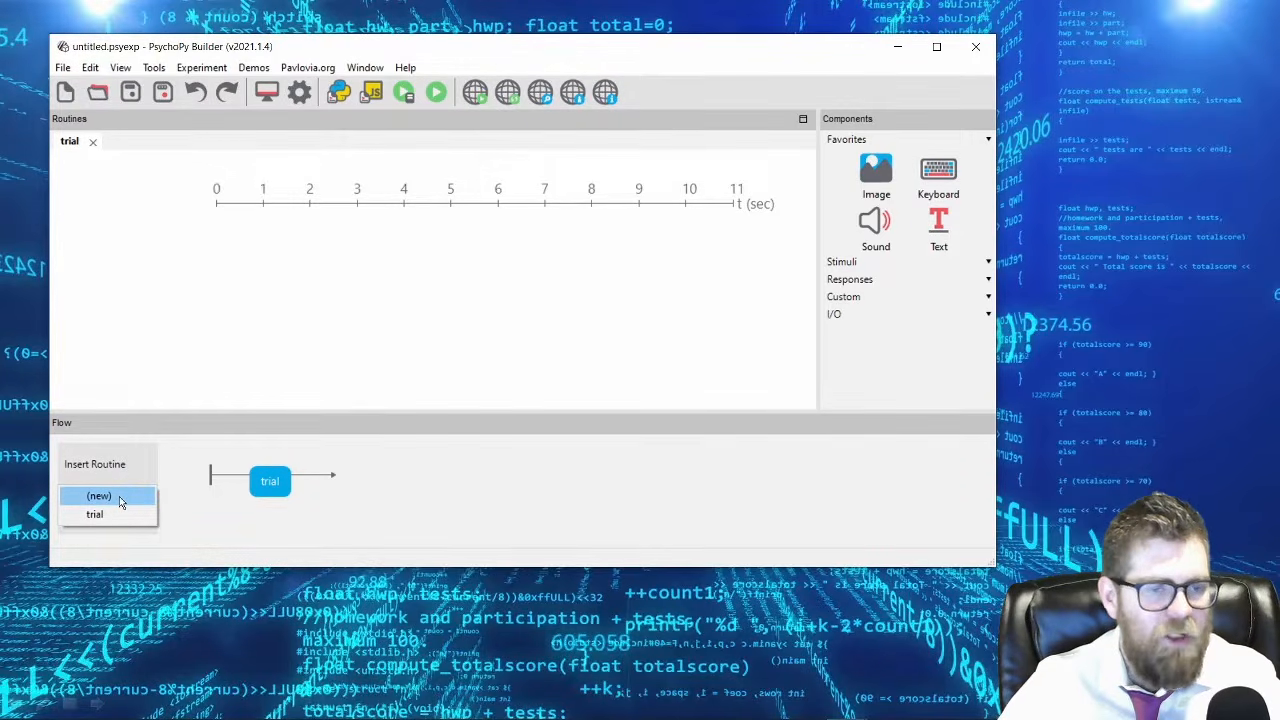
{"action": "left_click", "coordinate": [119, 498]}
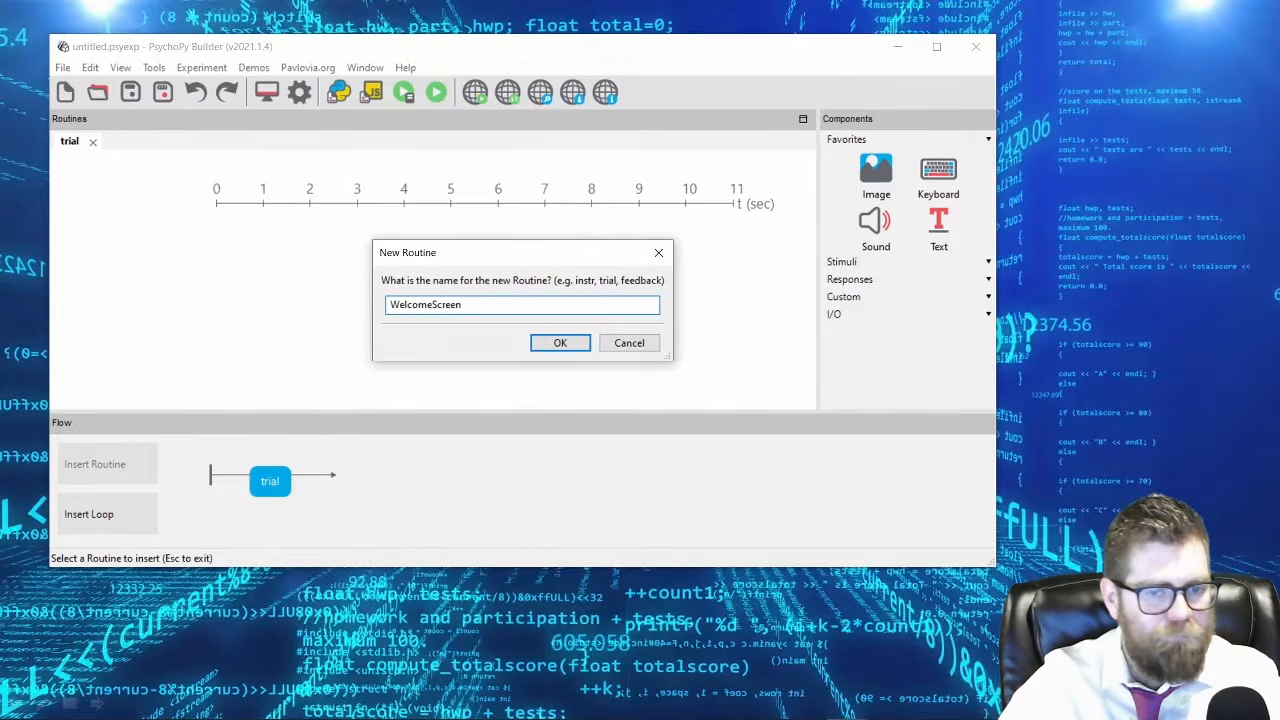
{"action": "key", "text": "Return"}
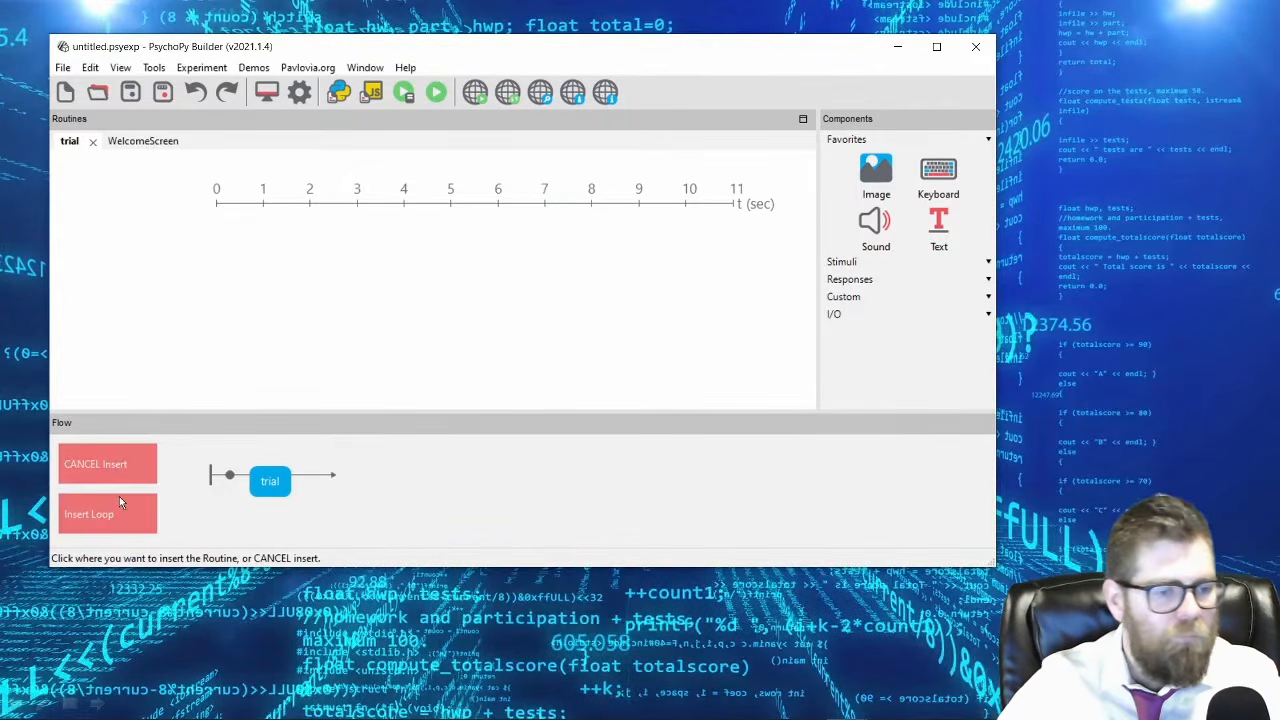
{"action": "left_click", "coordinate": [236, 483]}
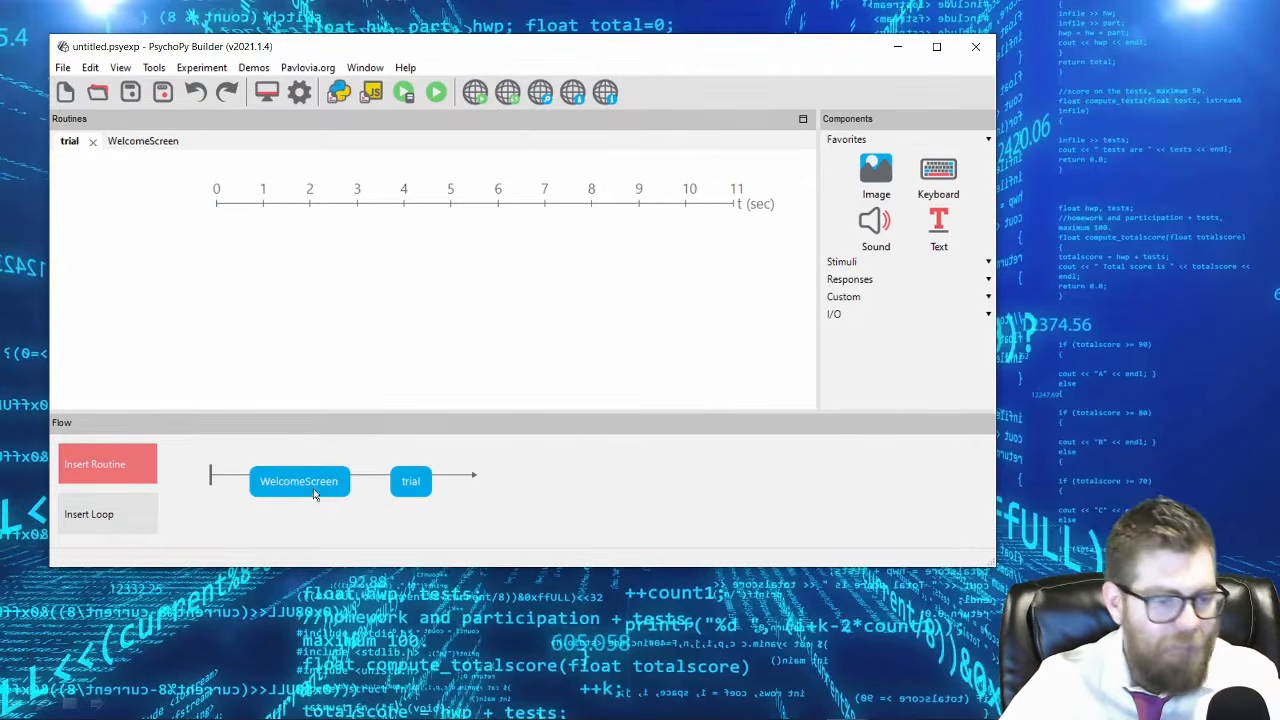
Create a new routine named GoodbyeScreen and insert it after the trial routine at the end of the flow.
{"action": "left_click", "coordinate": [99, 470]}
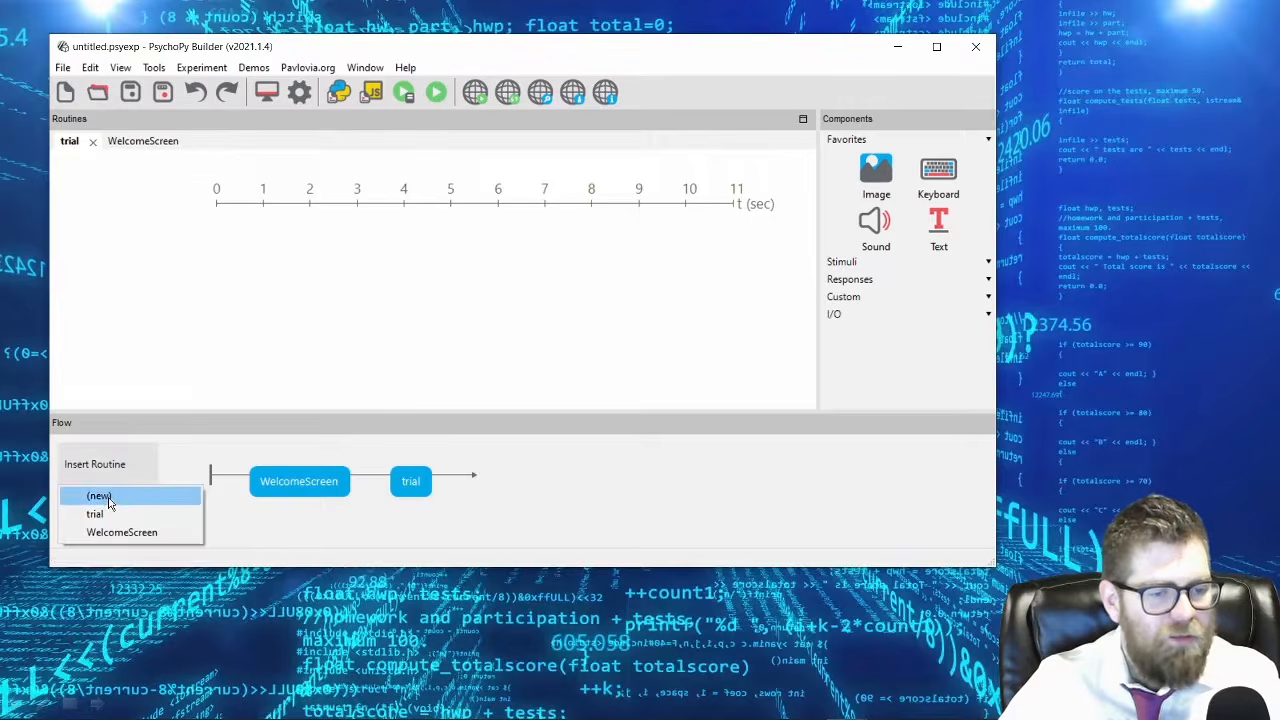
{"action": "left_click", "coordinate": [108, 499]}
{"action": "type", "text": "GoodbyeScree"}
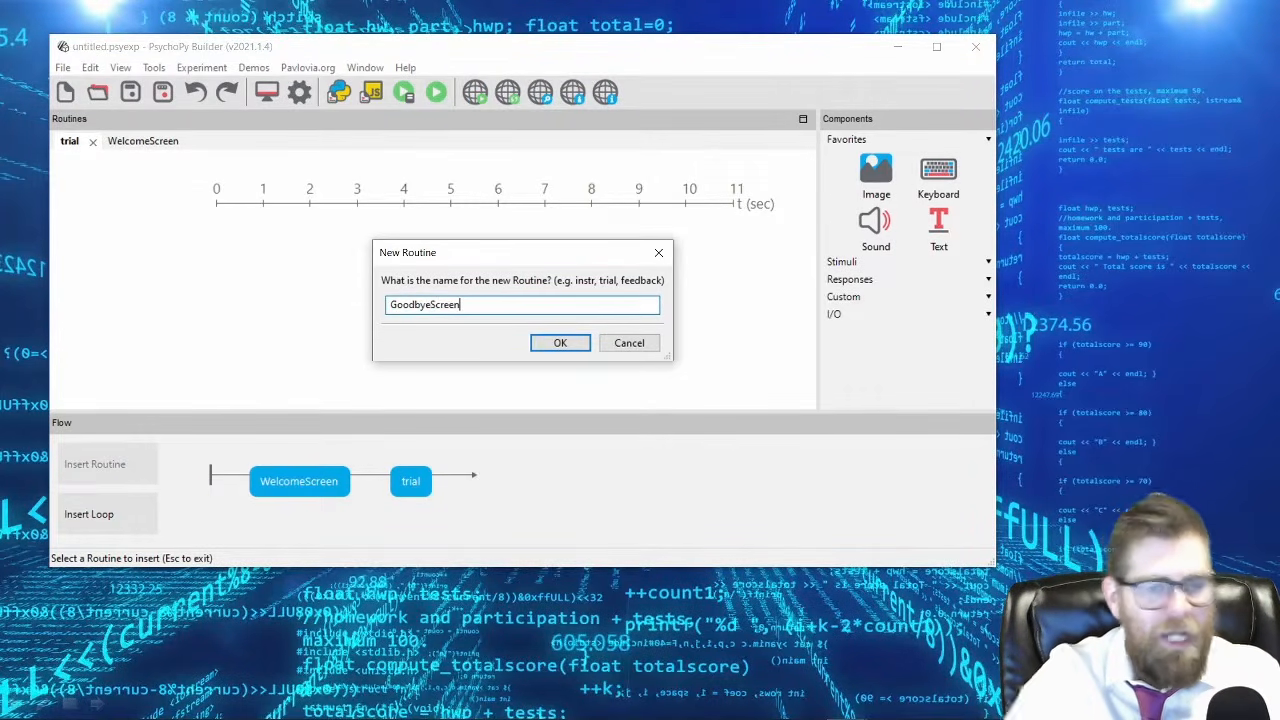
{"action": "type", "text": "n"}
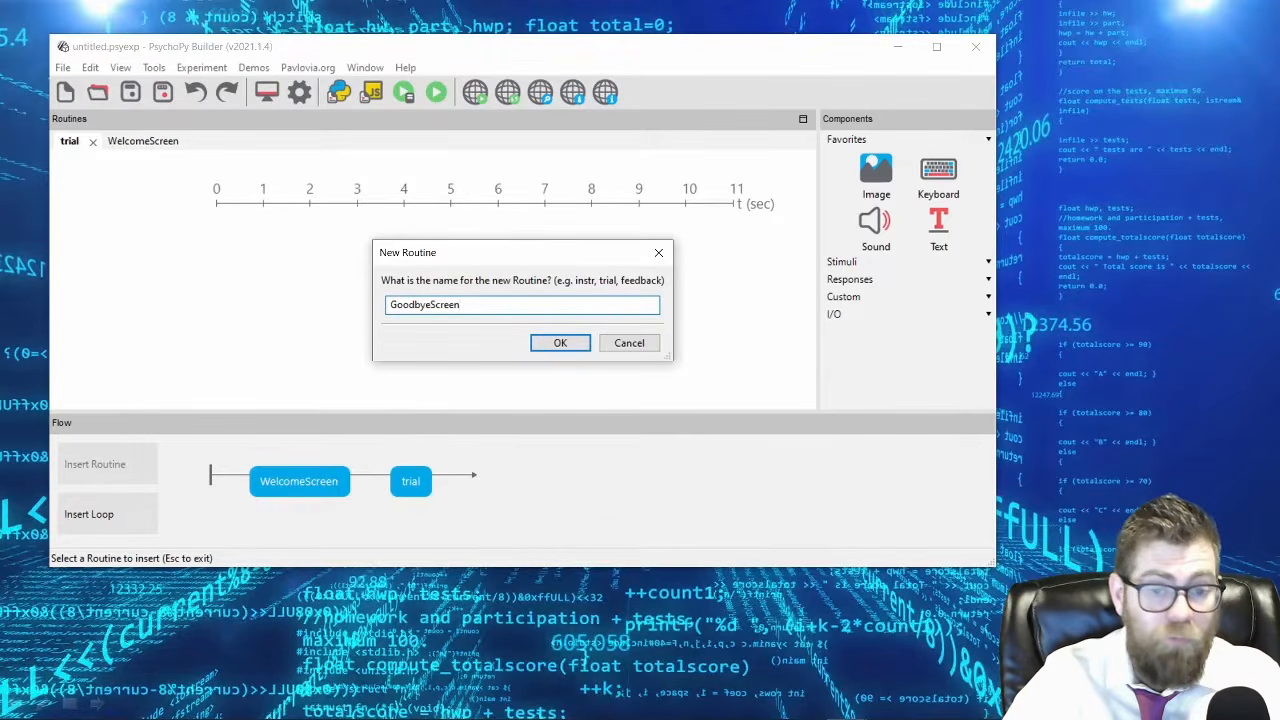
{"action": "key", "text": "Return"}
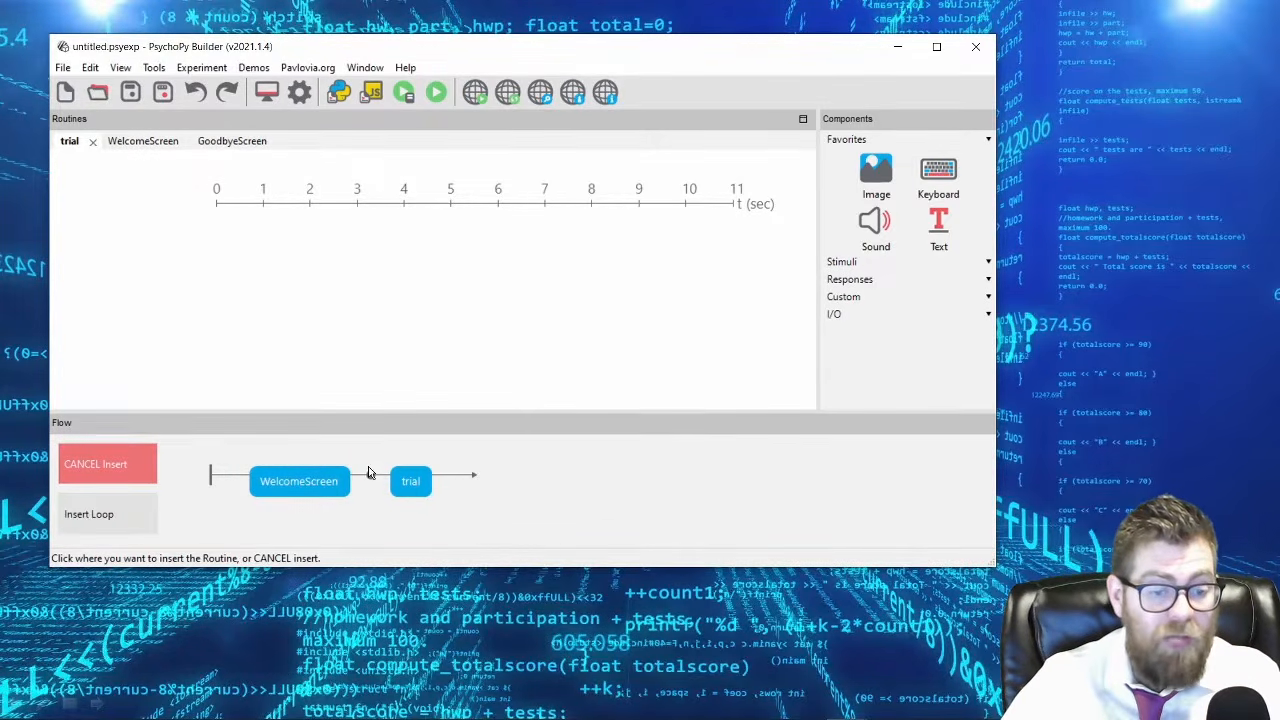
{"action": "left_click", "coordinate": [455, 478]}
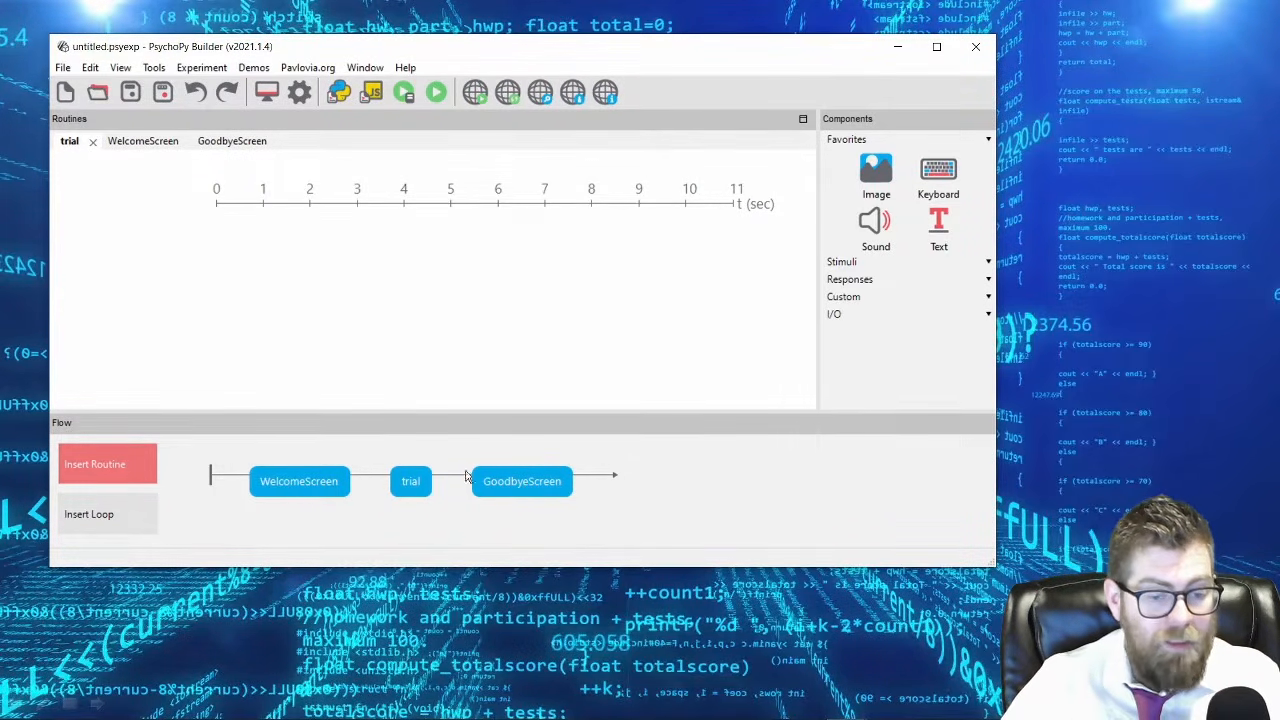
Insert the existing trial routine two more times in the flow between trial and GoodbyeScreen.
{"action": "left_click", "coordinate": [407, 484]}
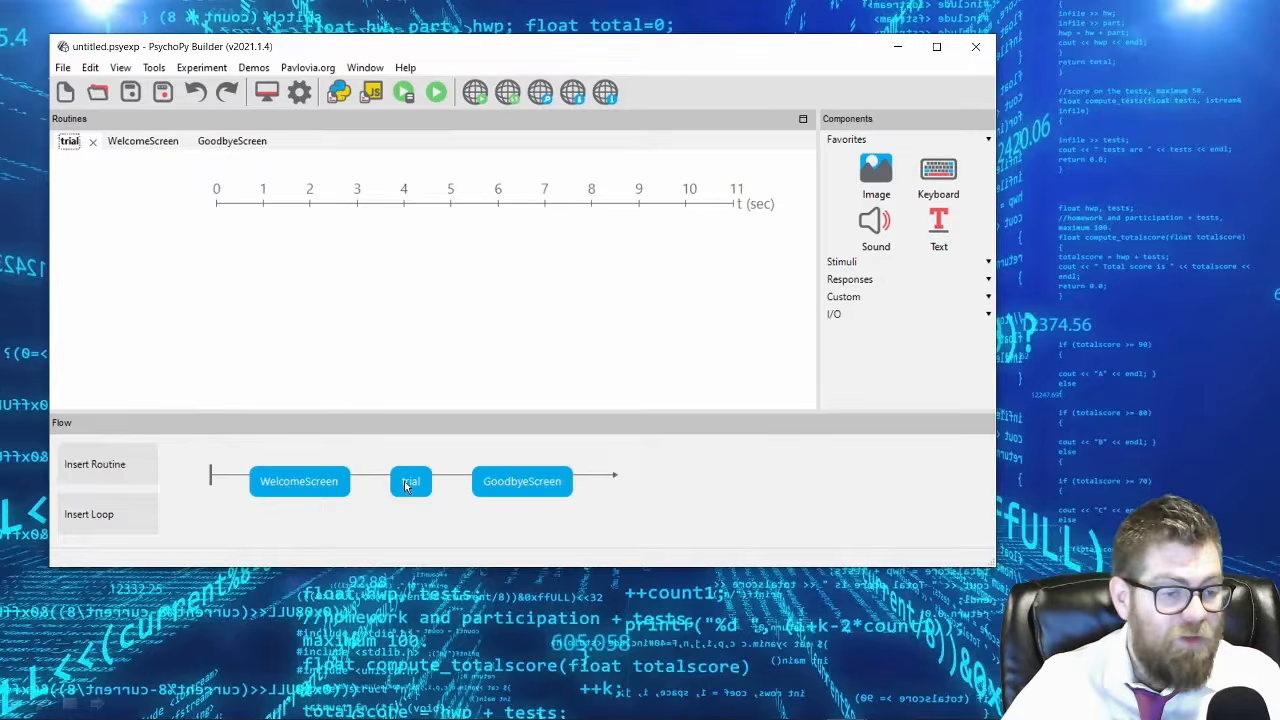
{"action": "left_click", "coordinate": [125, 471]}
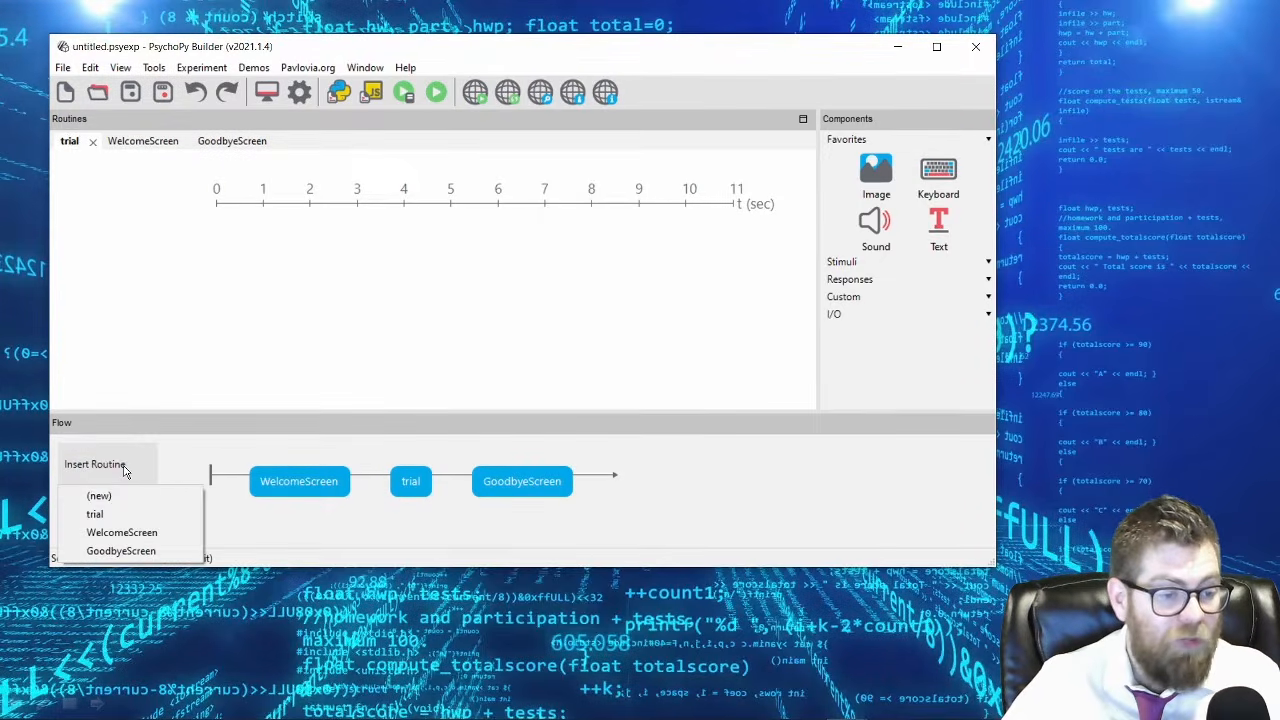
{"action": "left_click", "coordinate": [113, 520]}
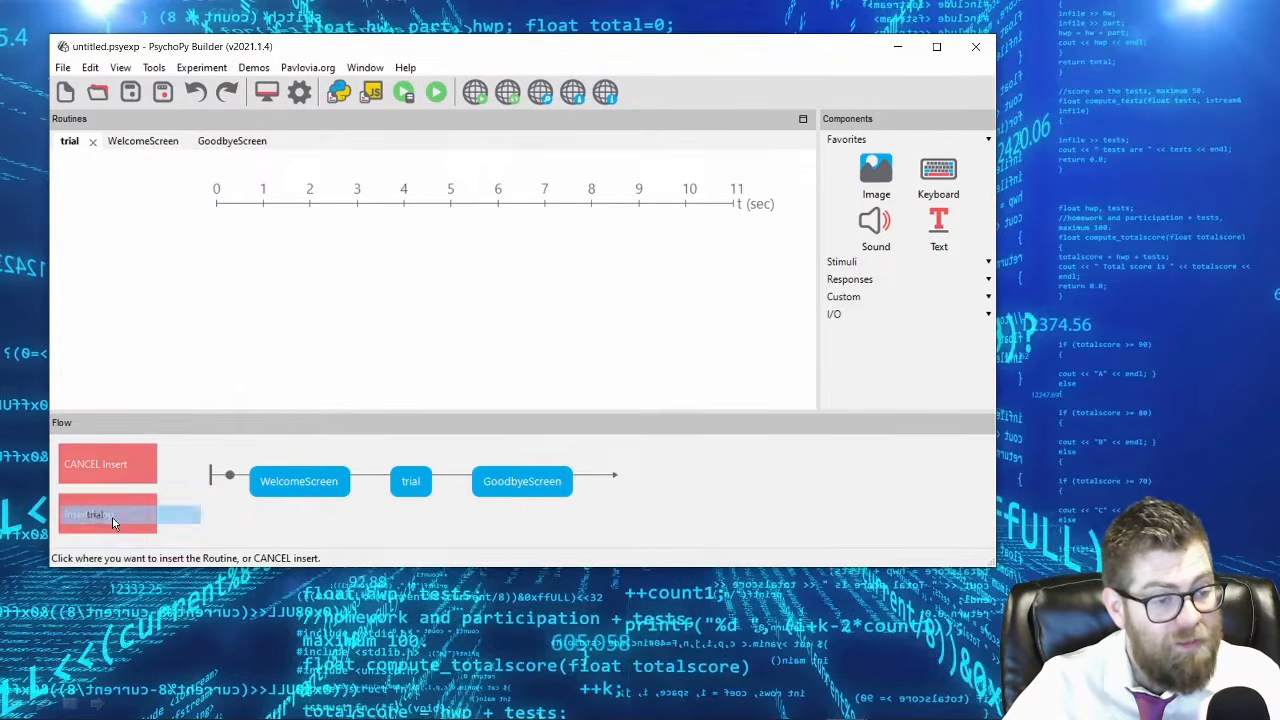
{"action": "left_click", "coordinate": [444, 487]}
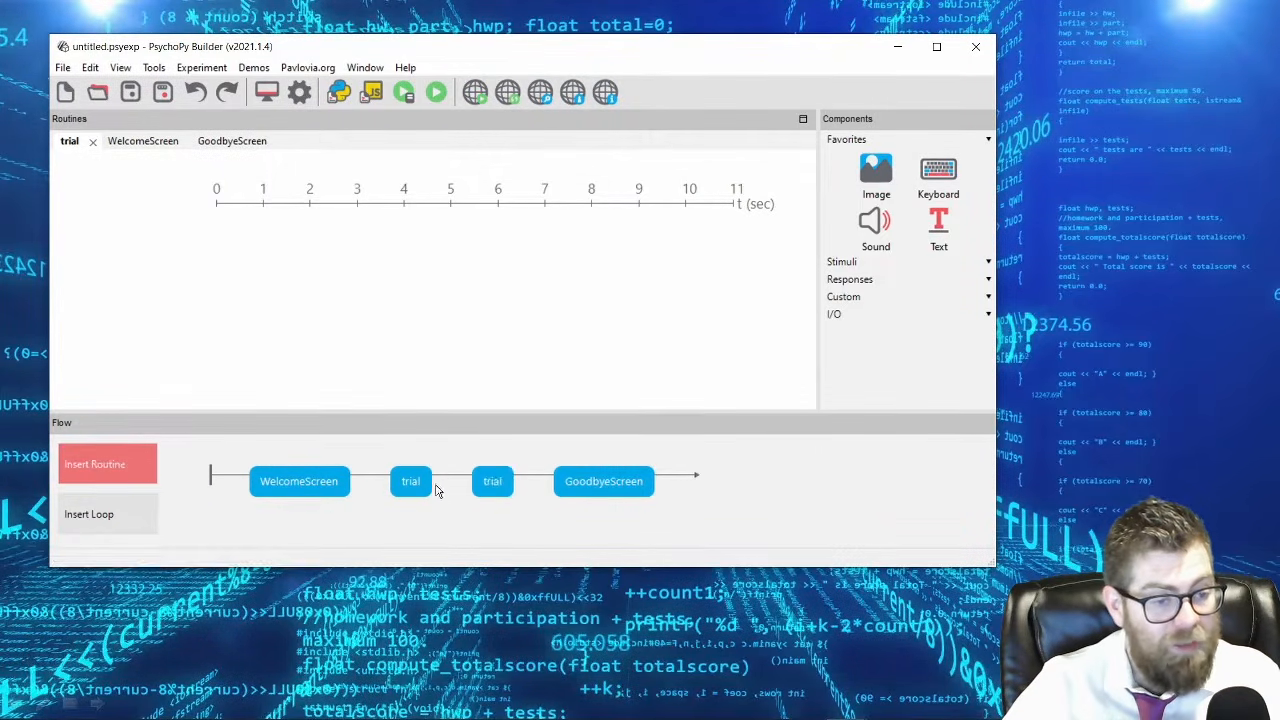
{"action": "left_click", "coordinate": [100, 464]}
{"action": "left_click", "coordinate": [97, 513]}
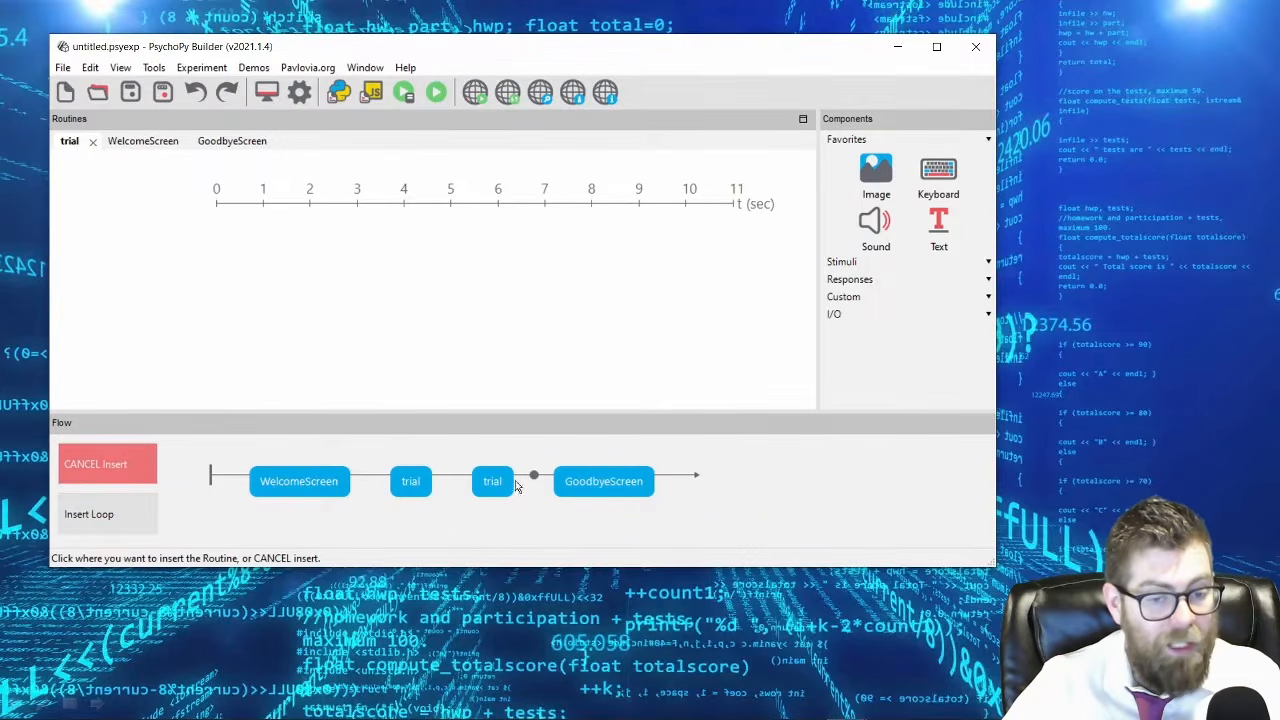
{"action": "left_click", "coordinate": [517, 486]}
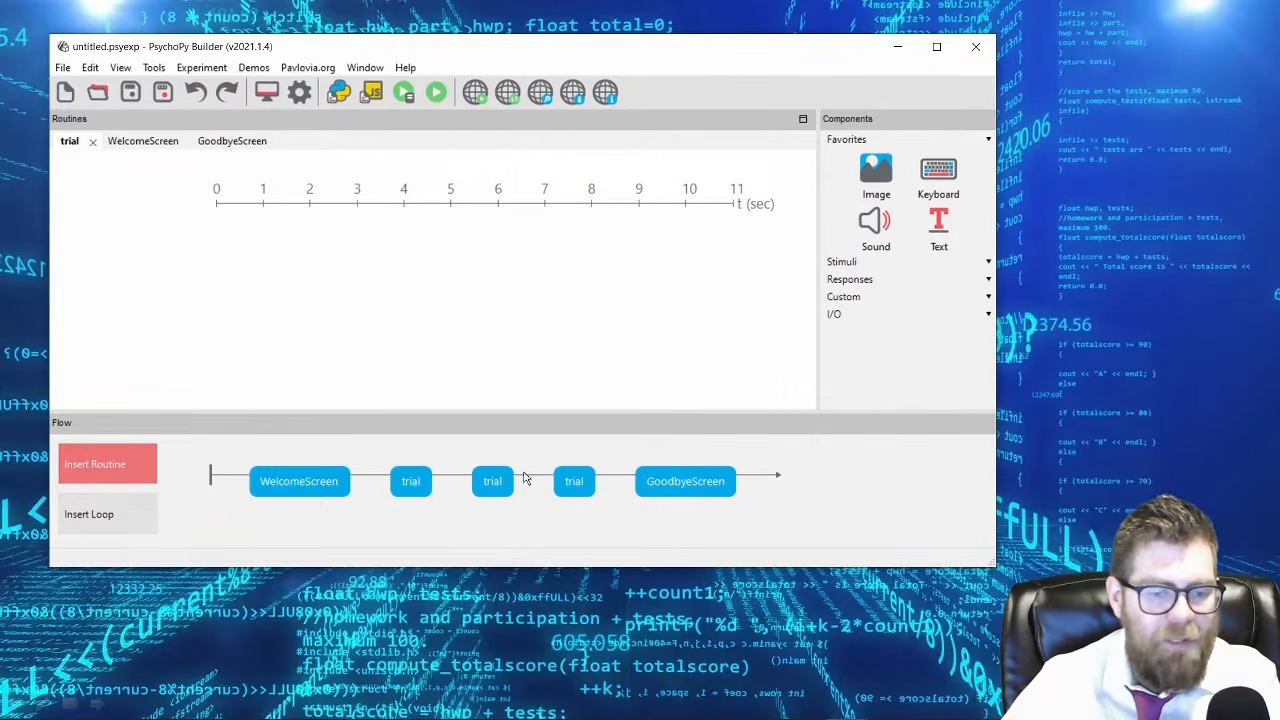
Remove the two extra trial routines from the flow, keeping only the one after WelcomeScreen.
{"action": "right_click", "coordinate": [490, 483]}
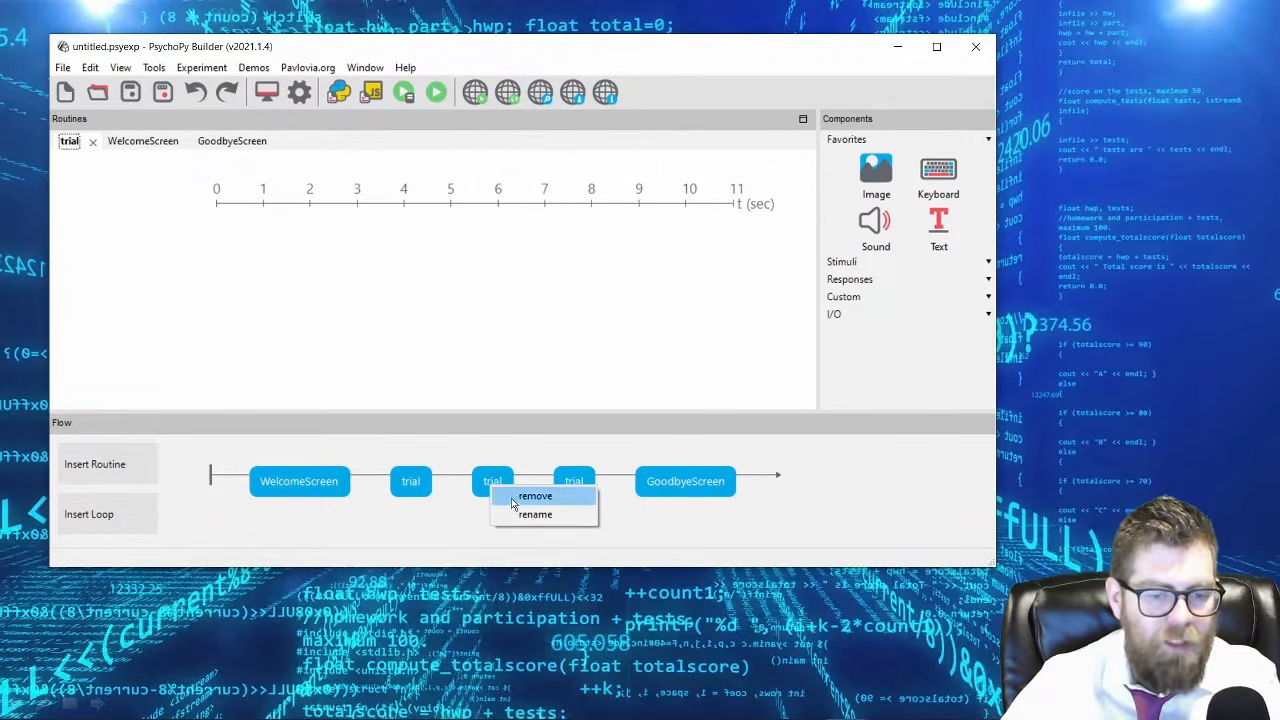
{"action": "left_click", "coordinate": [511, 497]}
{"action": "right_click", "coordinate": [500, 485]}
{"action": "left_click", "coordinate": [511, 494]}
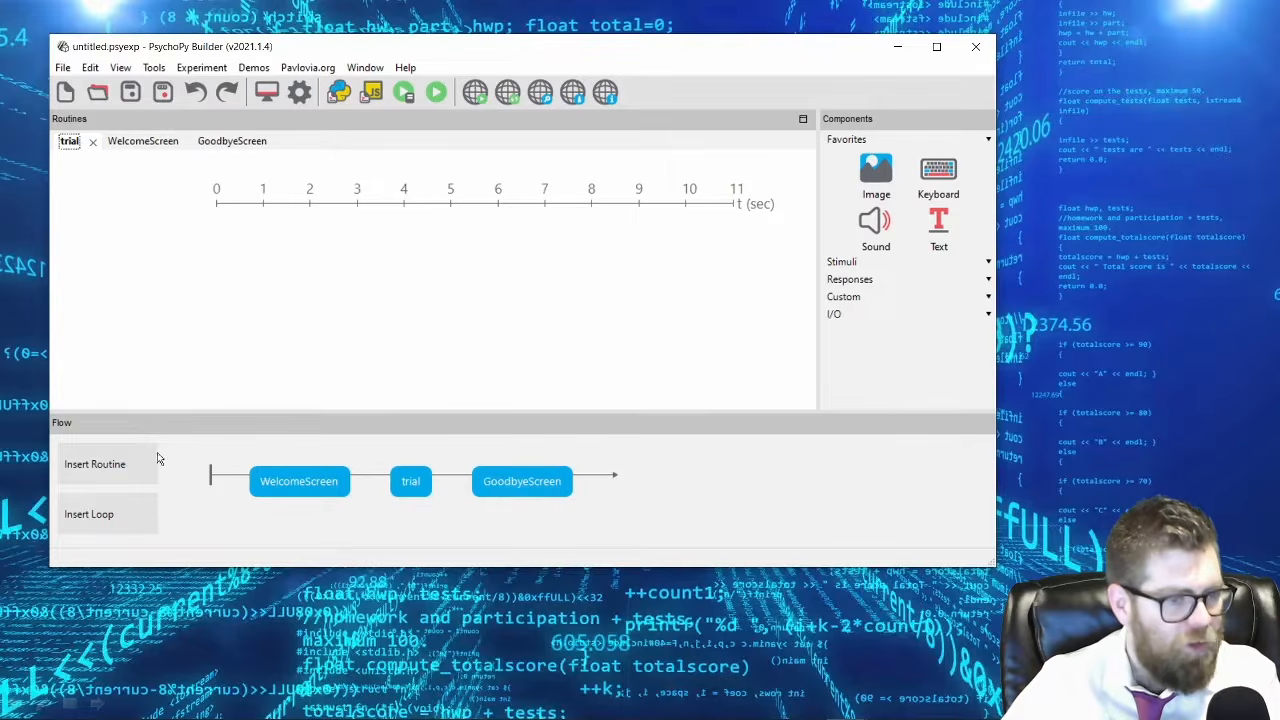
Create a new routine named blank500 and insert it between WelcomeScreen and trial in the flow.
{"action": "left_click", "coordinate": [129, 462]}
{"action": "left_click", "coordinate": [140, 494]}
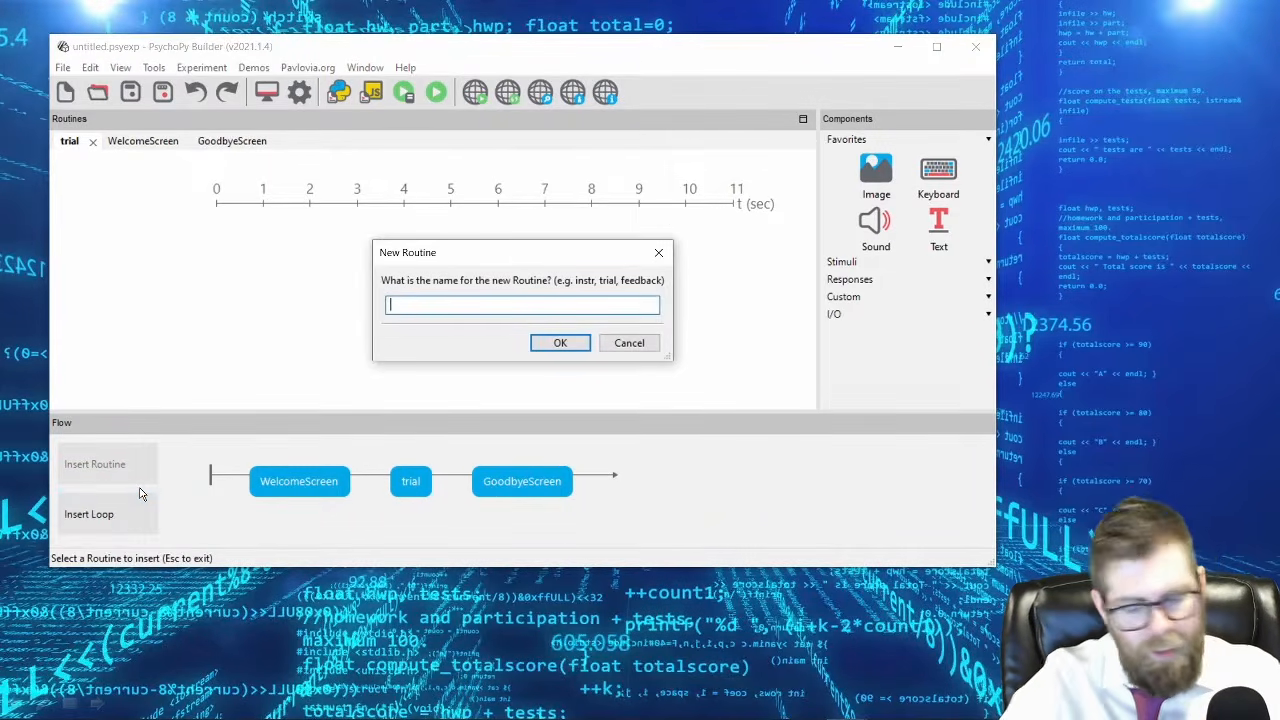
{"action": "type", "text": "blank500"}
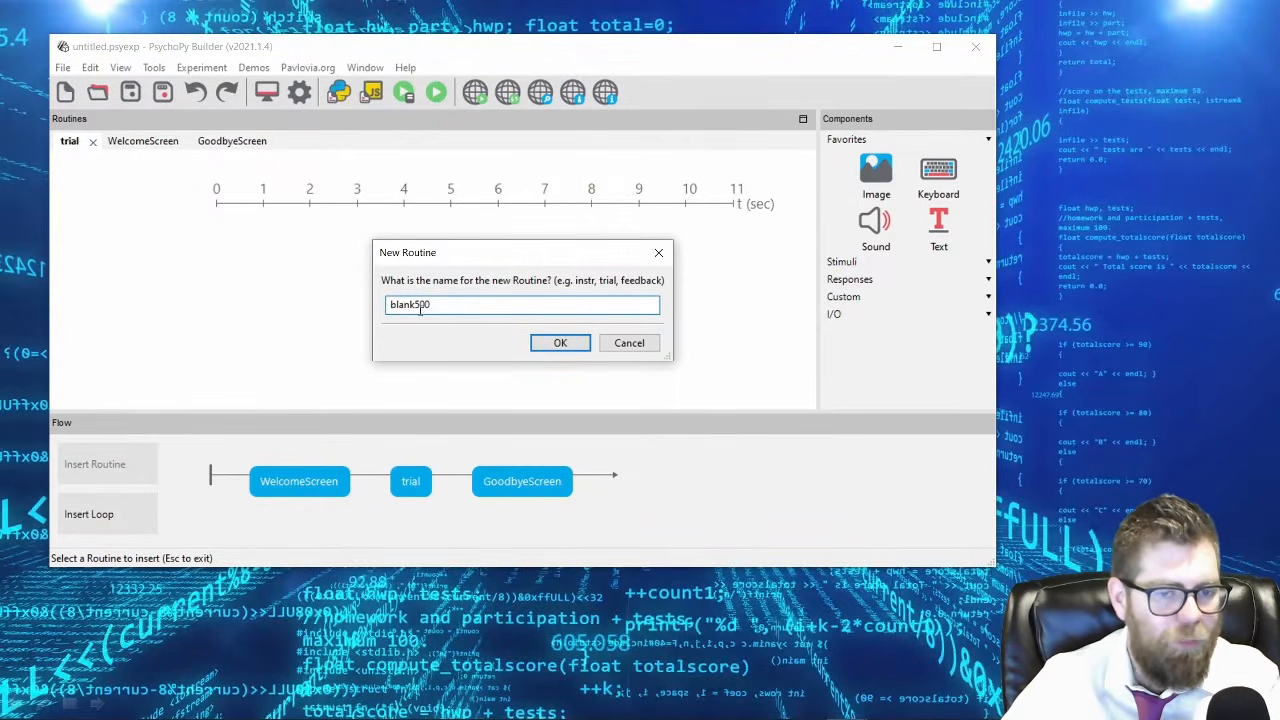
{"action": "left_click", "coordinate": [546, 352]}
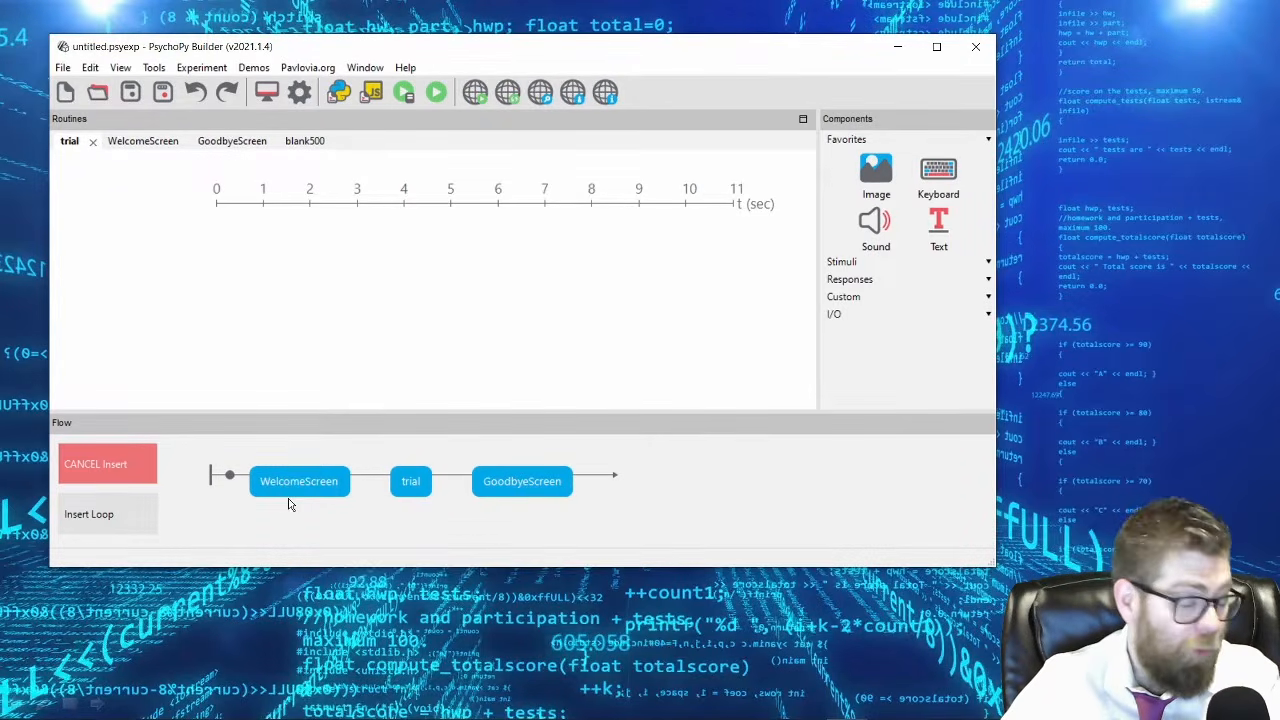
{"action": "left_click", "coordinate": [371, 479]}
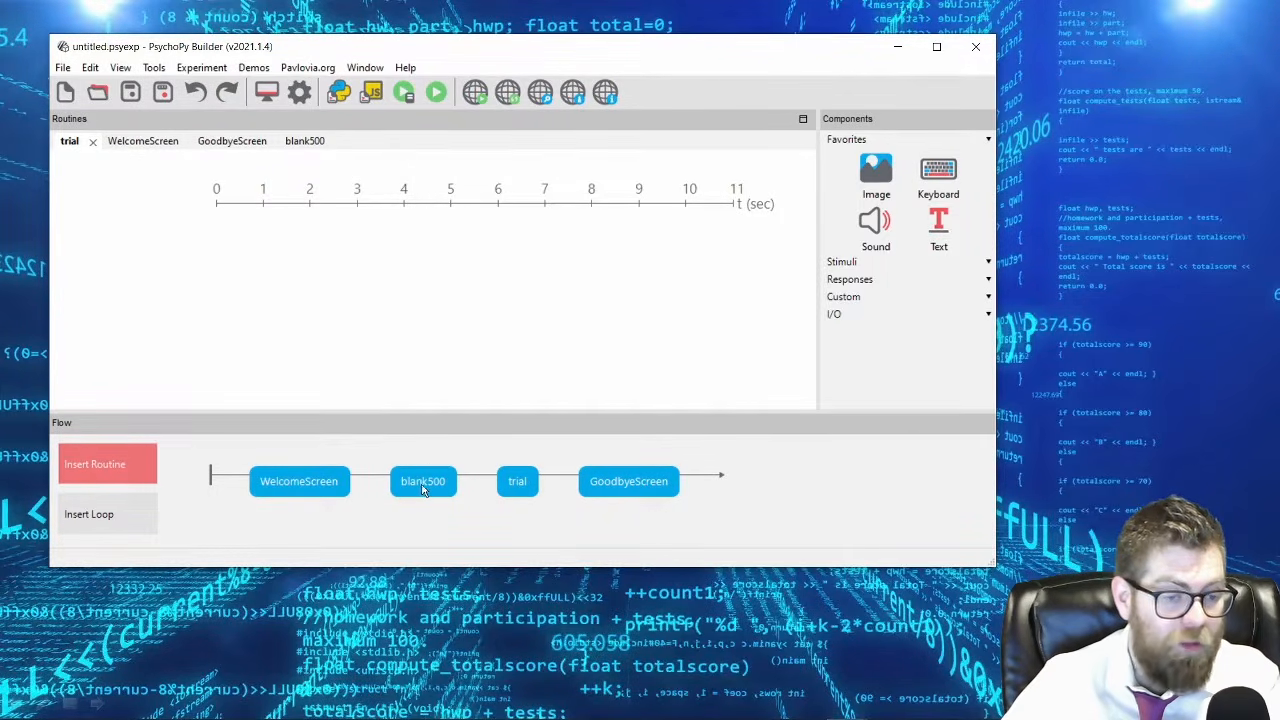
Insert the existing blank500 routine a second time in the flow, between trial and GoodbyeScreen.
{"action": "left_click", "coordinate": [103, 466]}
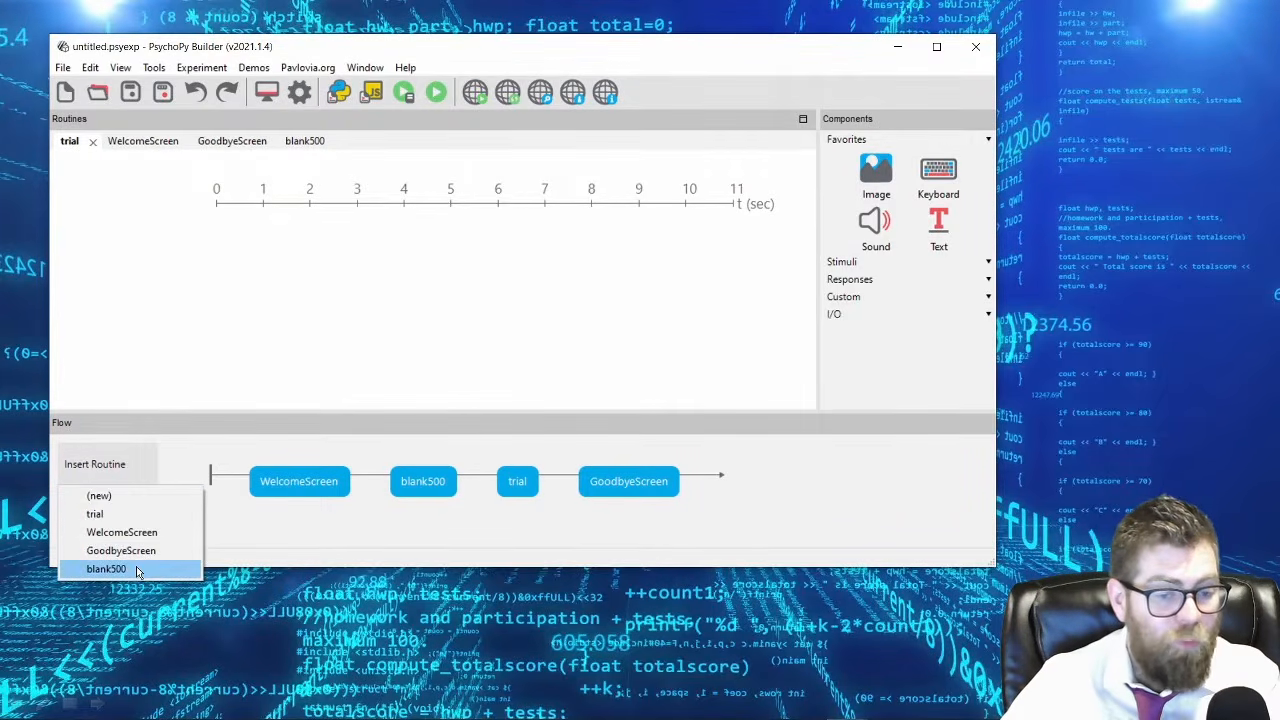
{"action": "left_click", "coordinate": [138, 572]}
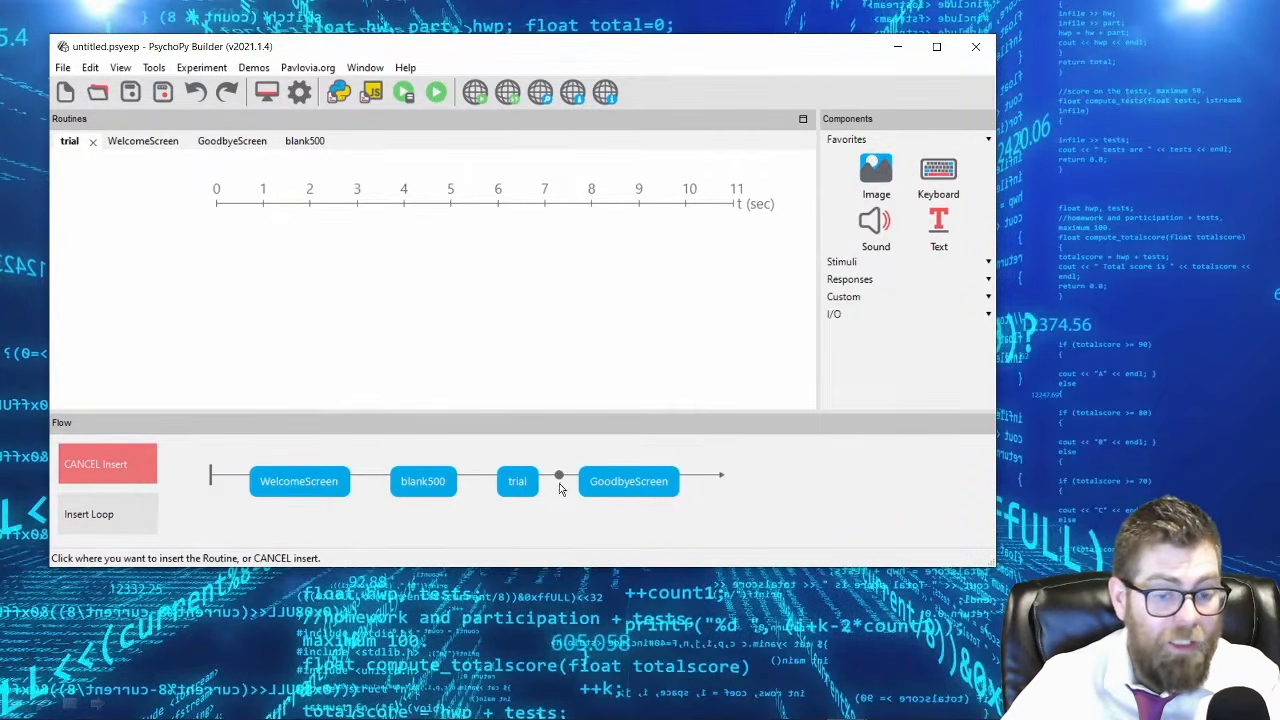
{"action": "left_click", "coordinate": [560, 484]}
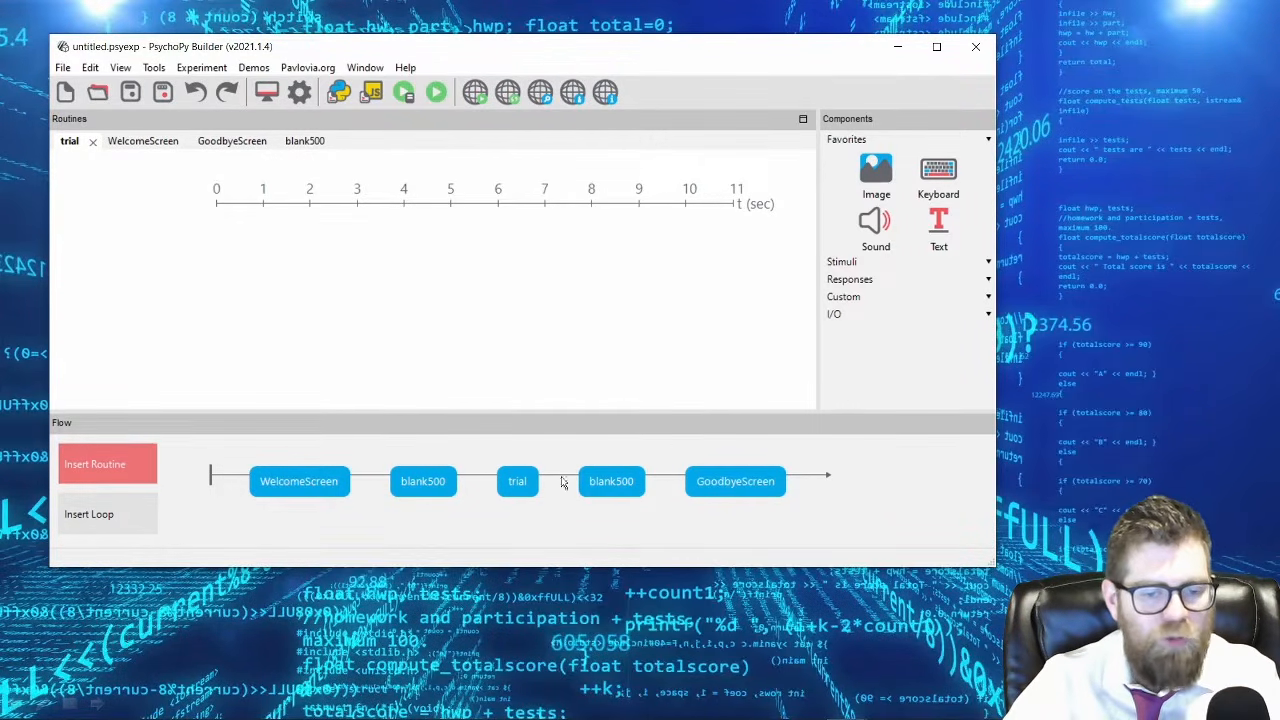
Rename the blank500 routine to blank0_5 from its first occurrence in the flow.
{"action": "right_click", "coordinate": [607, 481]}
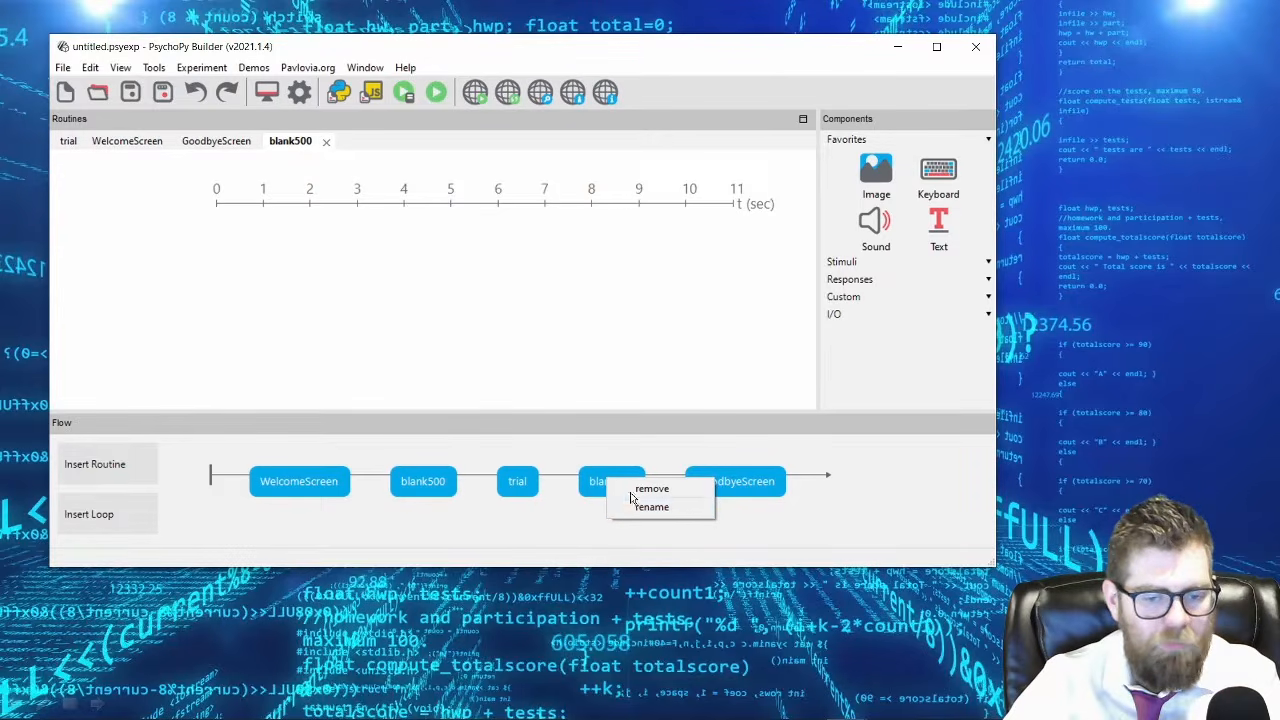
{"action": "left_click", "coordinate": [535, 538]}
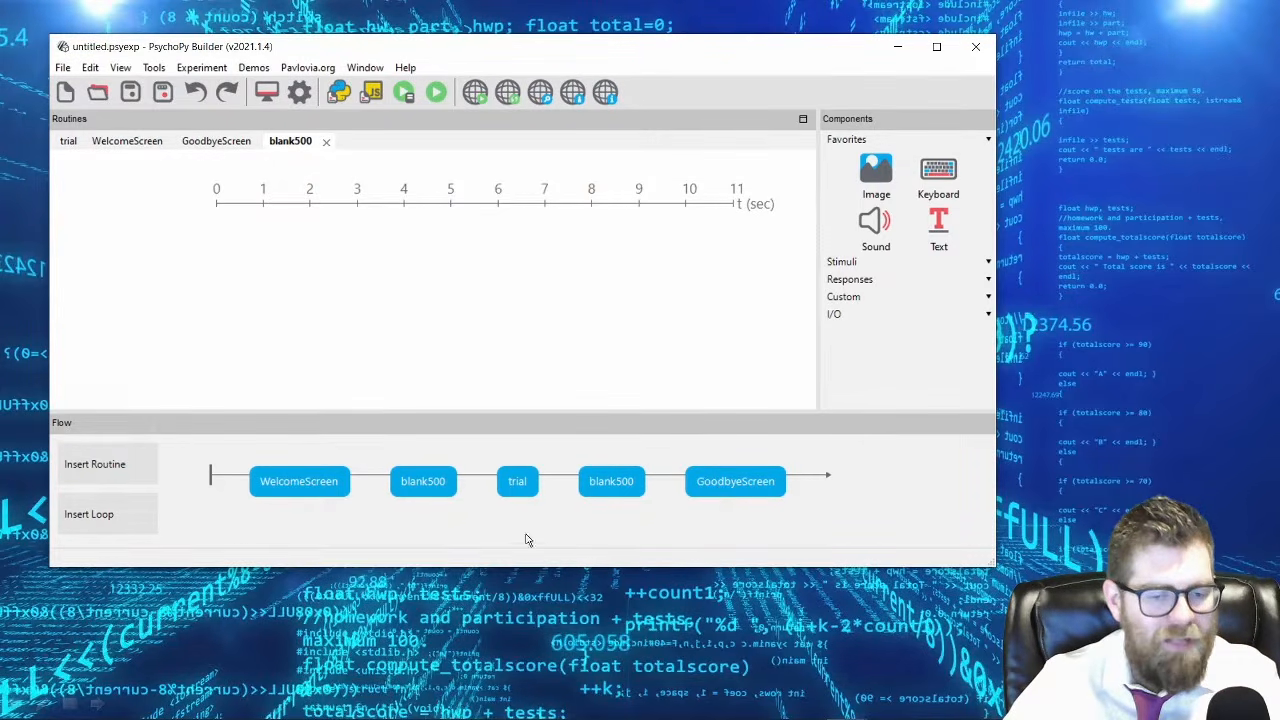
{"action": "right_click", "coordinate": [421, 485]}
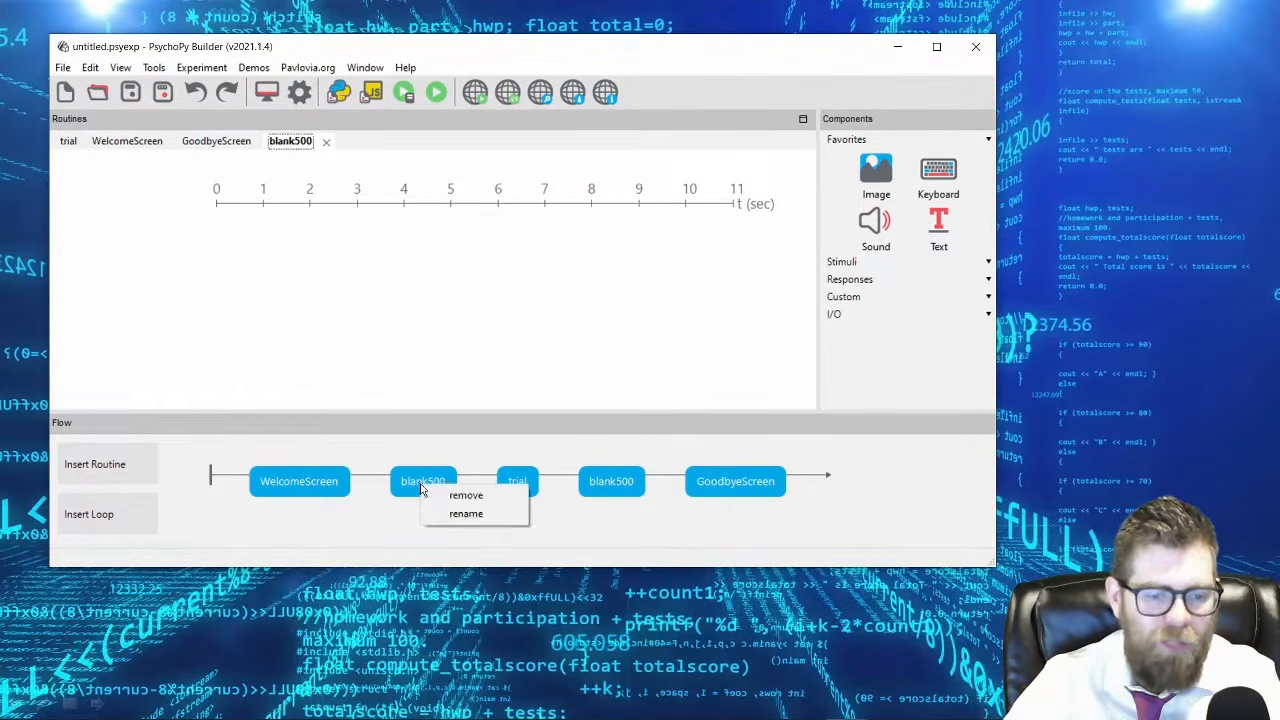
{"action": "left_click", "coordinate": [458, 515]}
{"action": "key", "text": "Right"}
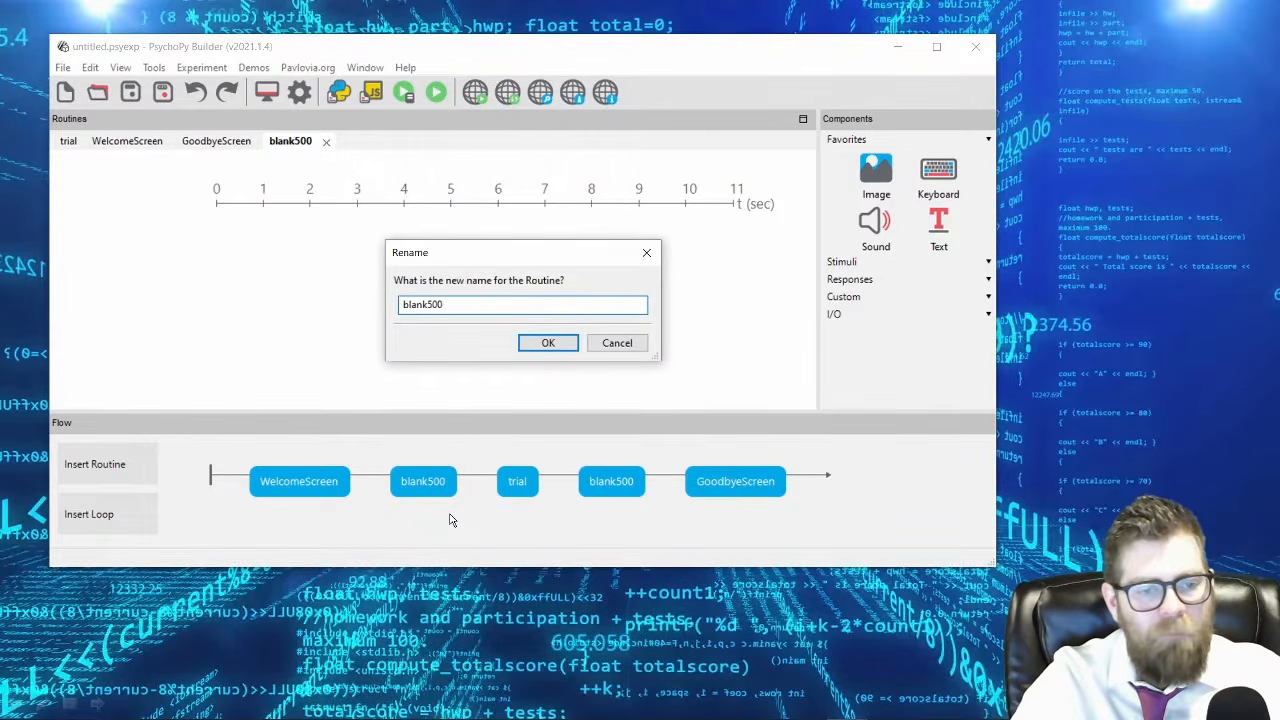
{"action": "type", "text": "0_5"}
{"action": "key", "text": "Return"}
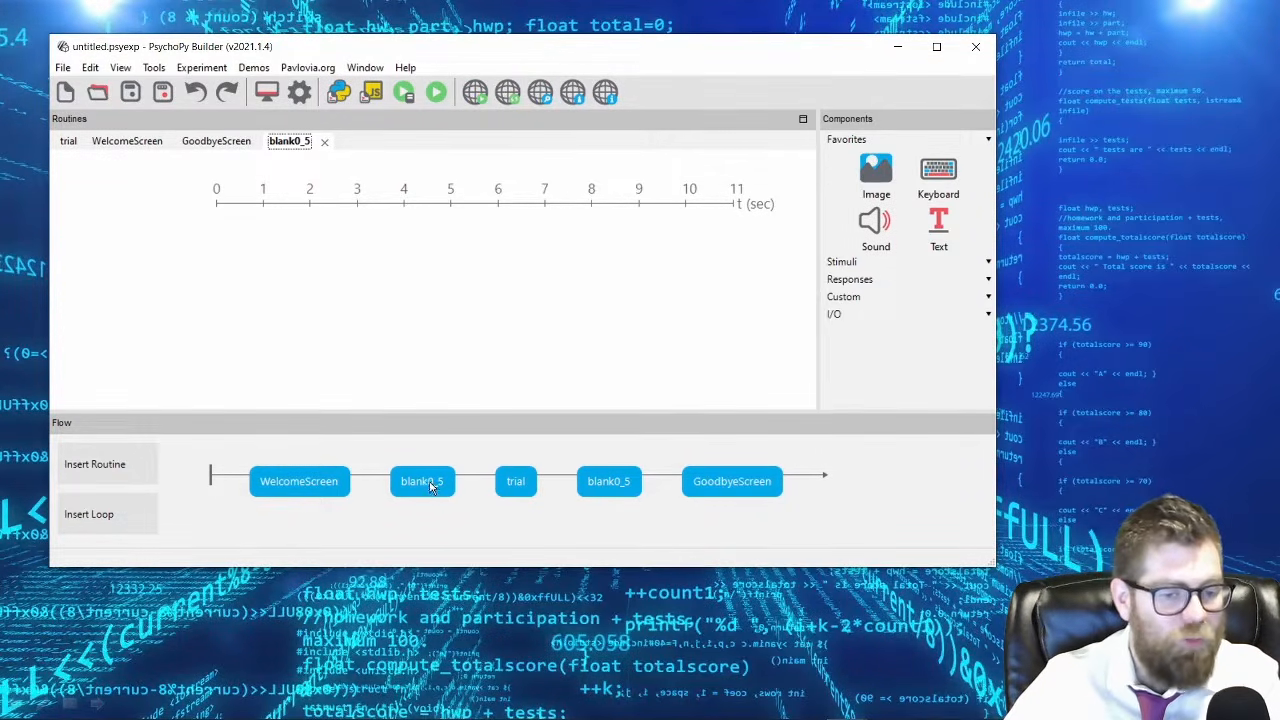
Change the name of the blank0_5 routine back to blank500.
{"action": "right_click", "coordinate": [427, 485]}
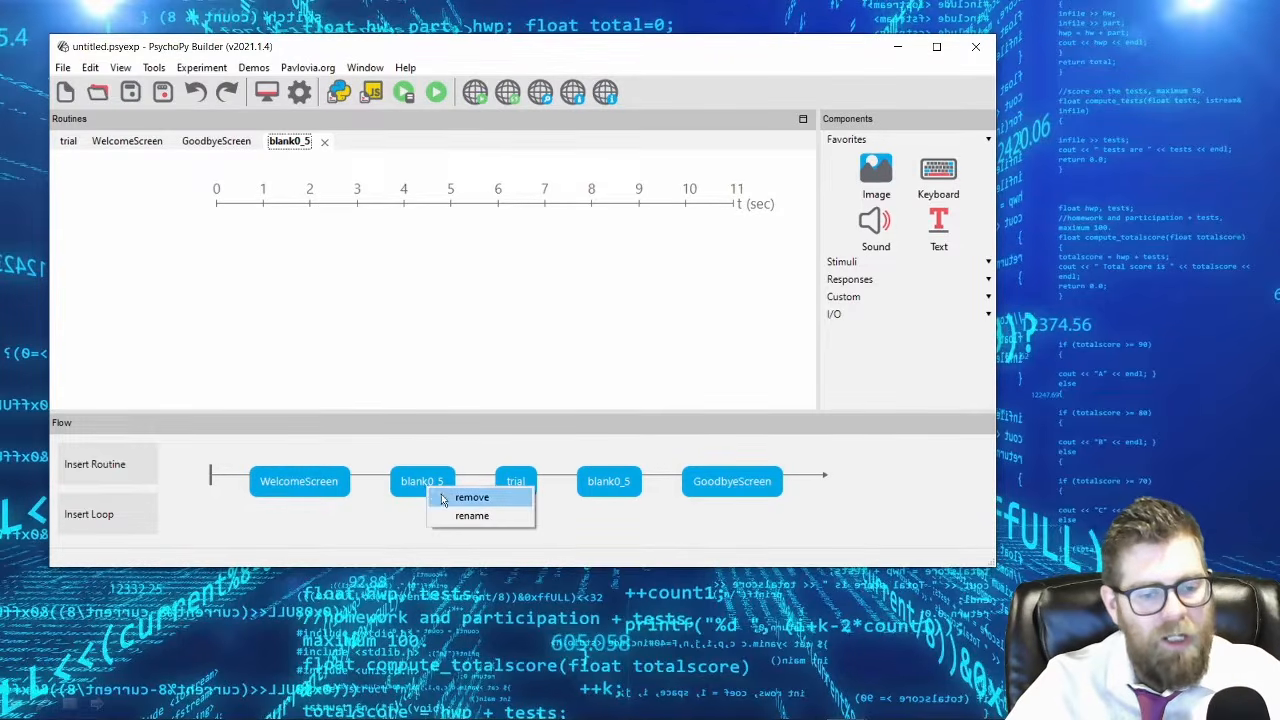
{"action": "left_click", "coordinate": [460, 516]}
{"action": "type", "text": "500"}
{"action": "key", "text": "Return"}
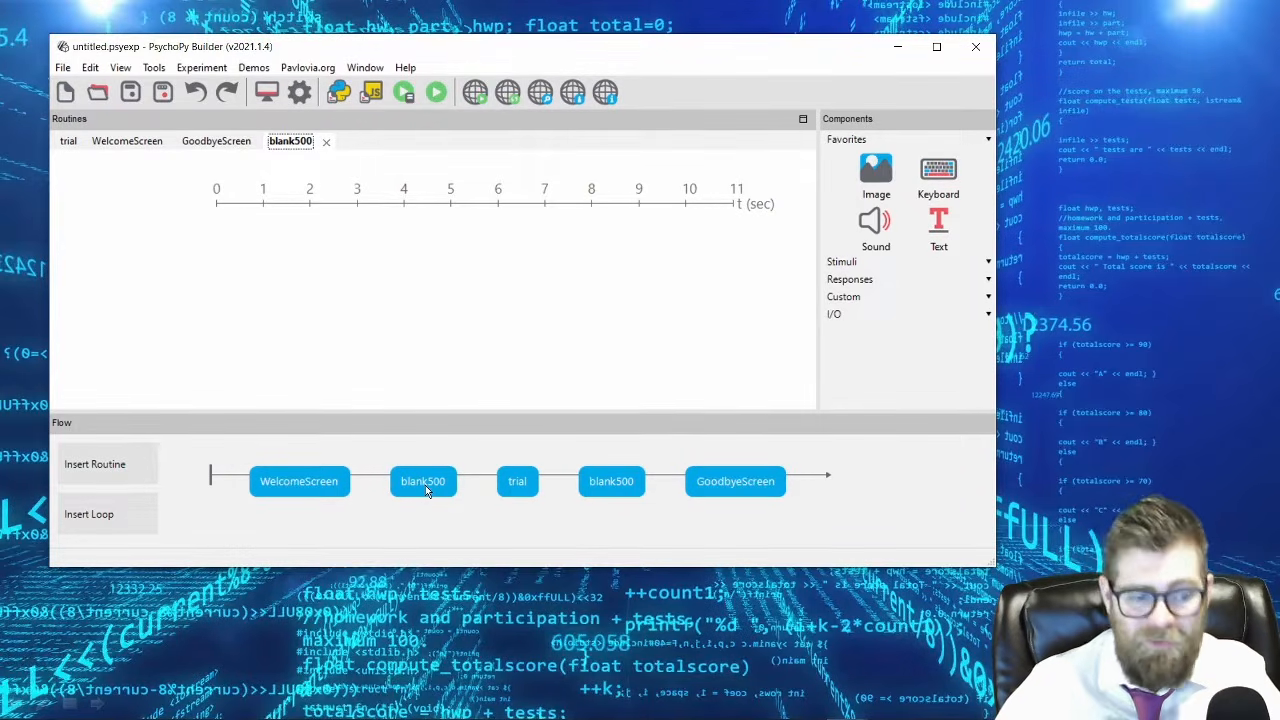
Examine the WelcomeScreen, blank500, trial and GoodbyeScreen routines by switching between them from the flow and the routine list.
{"action": "left_click", "coordinate": [316, 482]}
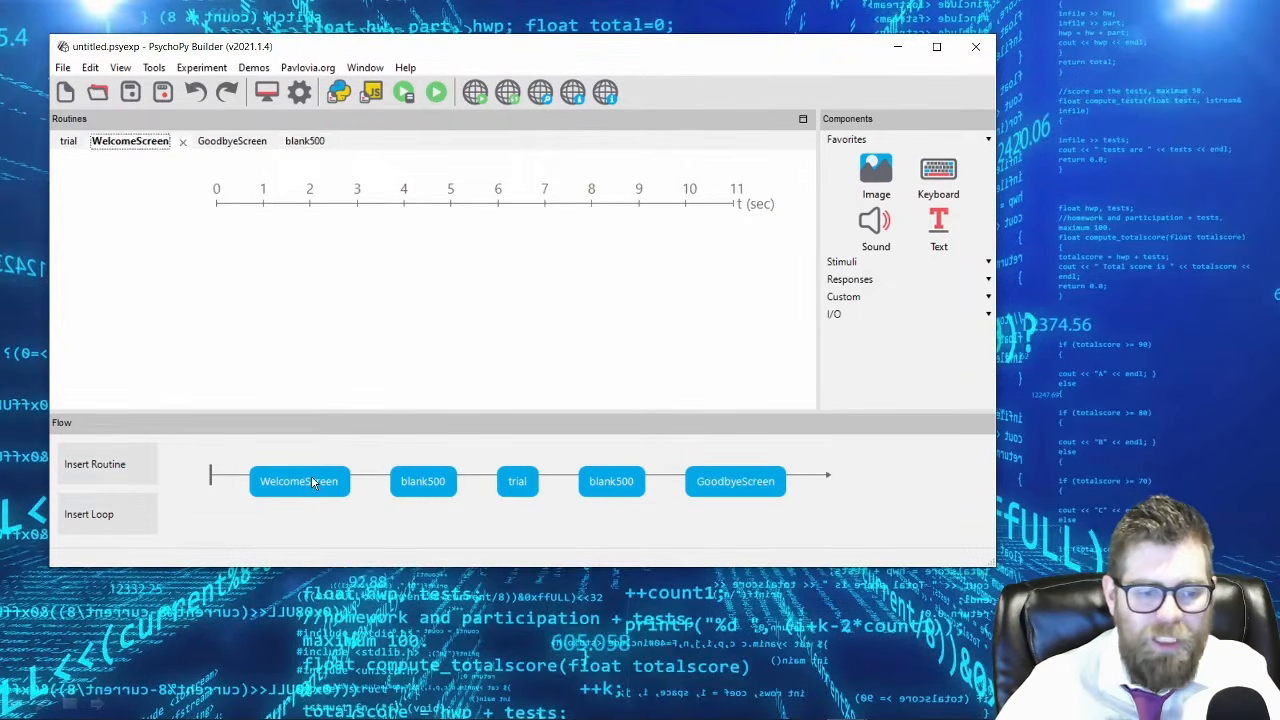
{"action": "left_click", "coordinate": [422, 483]}
{"action": "left_click", "coordinate": [527, 484]}
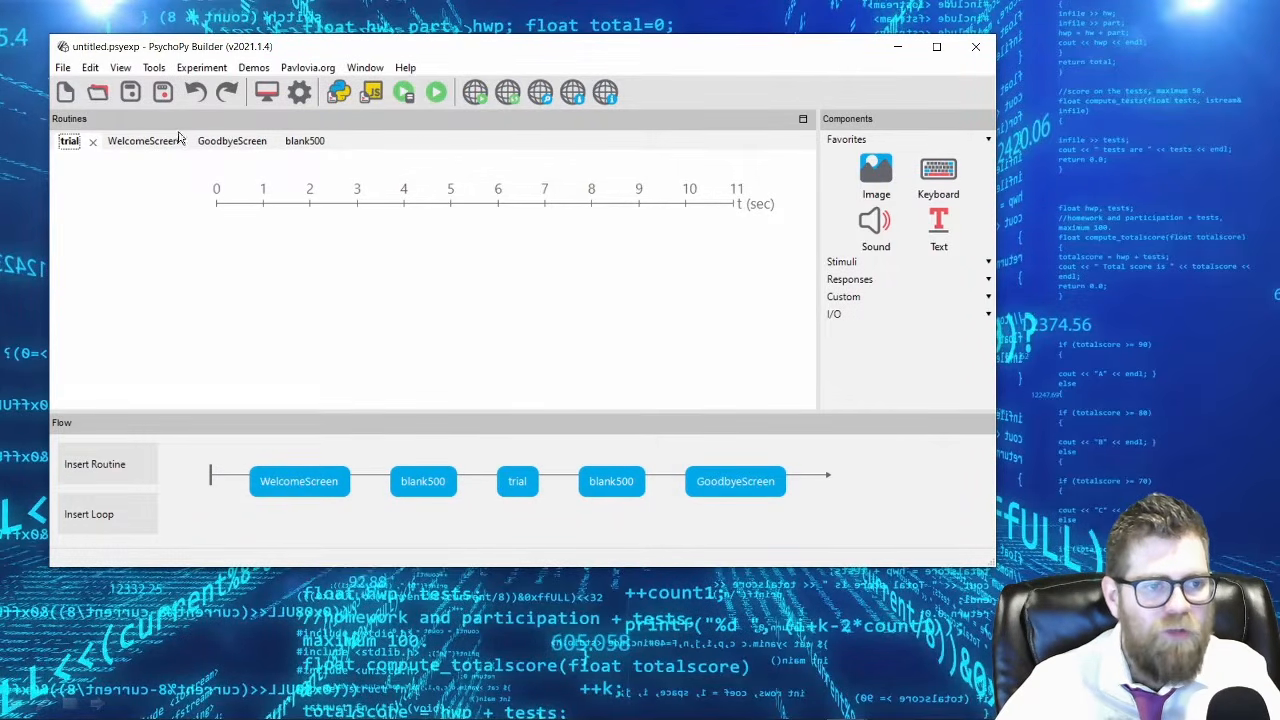
{"action": "left_click", "coordinate": [600, 484]}
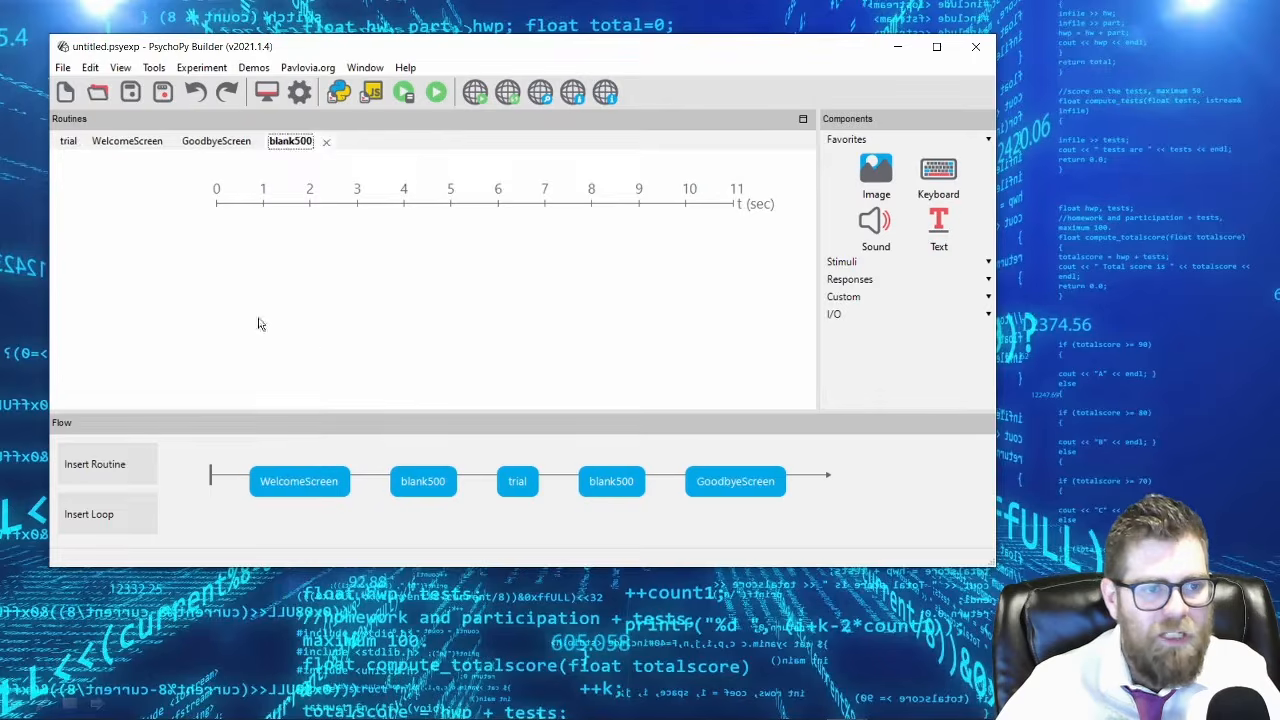
{"action": "left_click", "coordinate": [752, 484]}
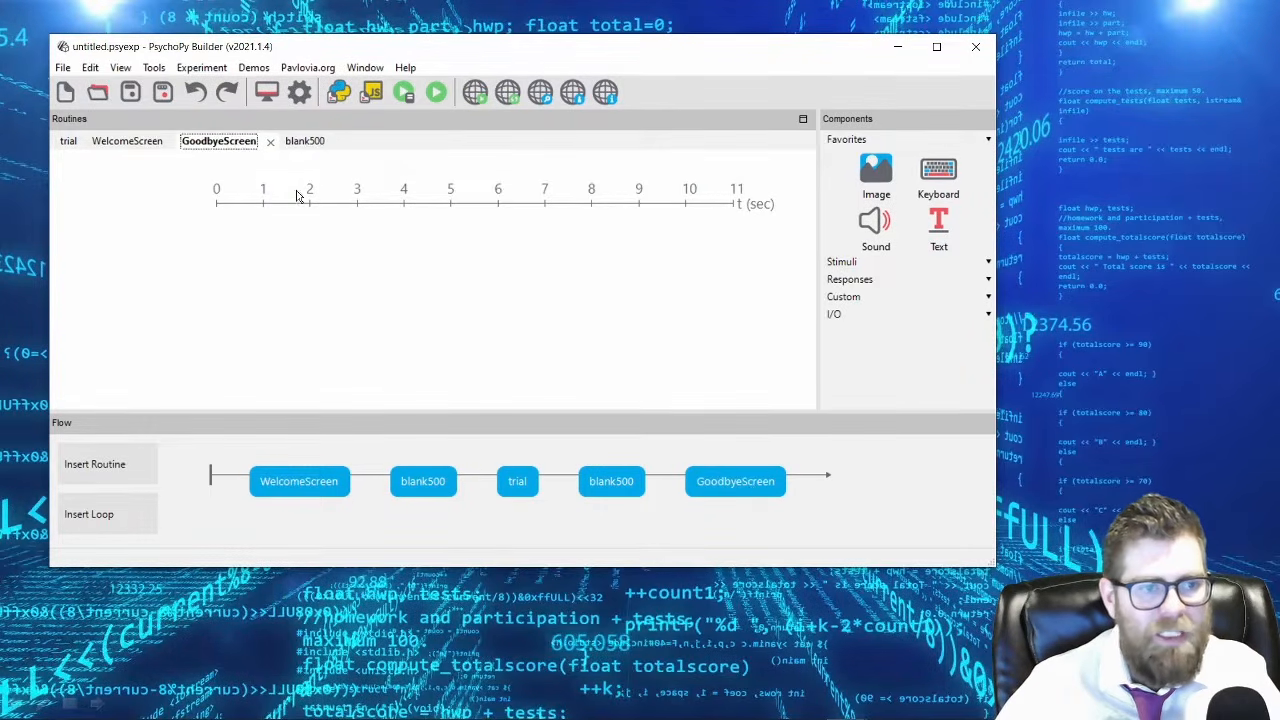
{"action": "left_click", "coordinate": [611, 484]}
{"action": "left_click", "coordinate": [527, 485]}
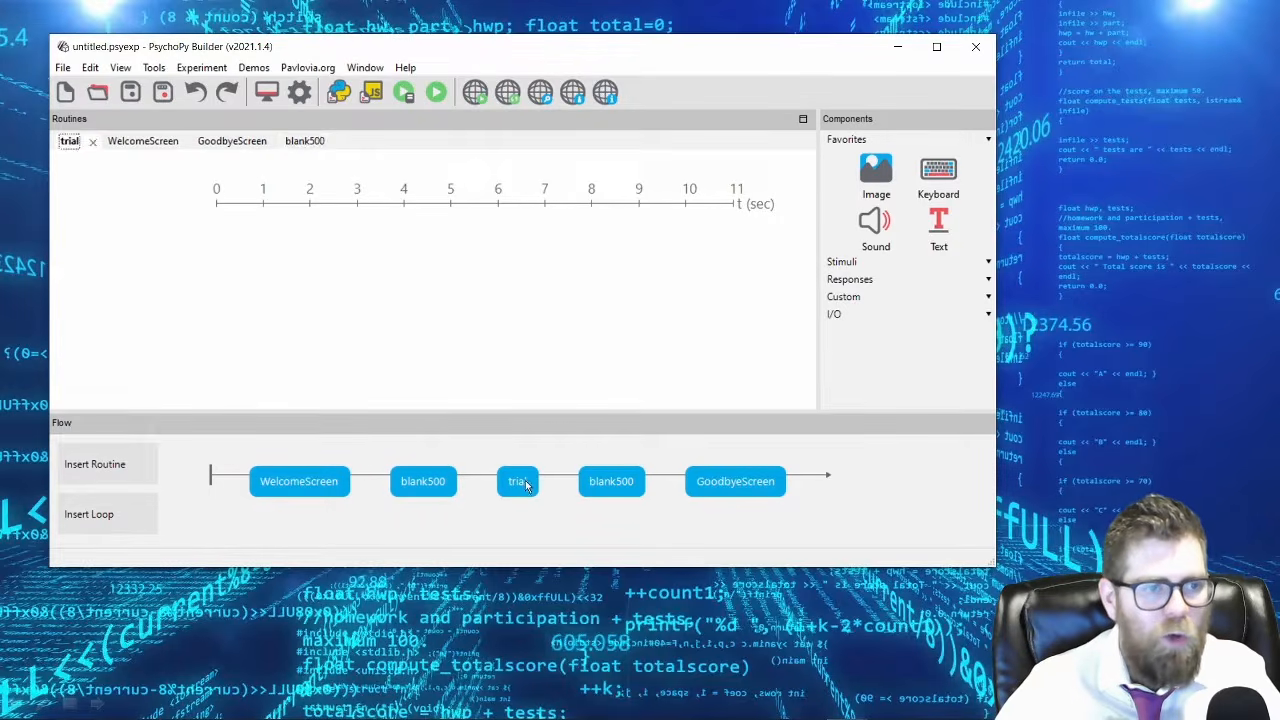
{"action": "left_click", "coordinate": [143, 149]}
{"action": "left_click", "coordinate": [240, 145]}
{"action": "left_click", "coordinate": [295, 144]}
{"action": "left_click", "coordinate": [231, 148]}
{"action": "left_click", "coordinate": [133, 146]}
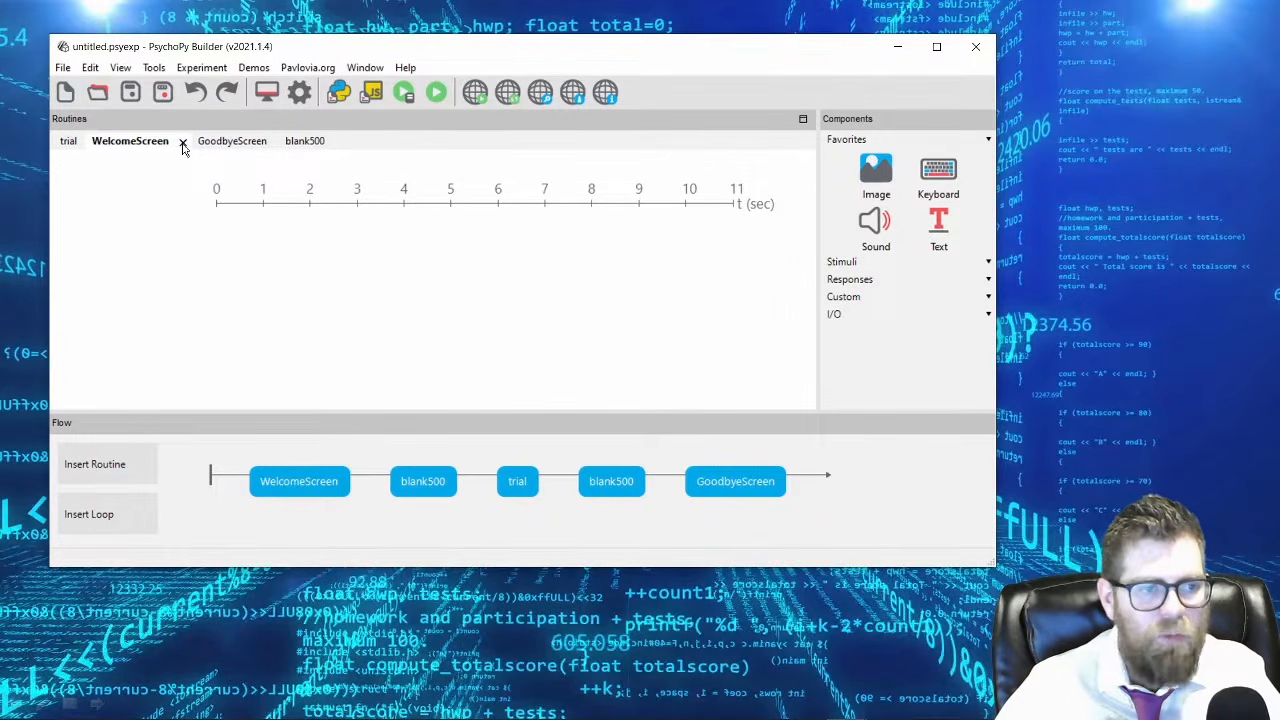
Delete the trial routine from the experiment.
{"action": "left_click", "coordinate": [72, 146]}
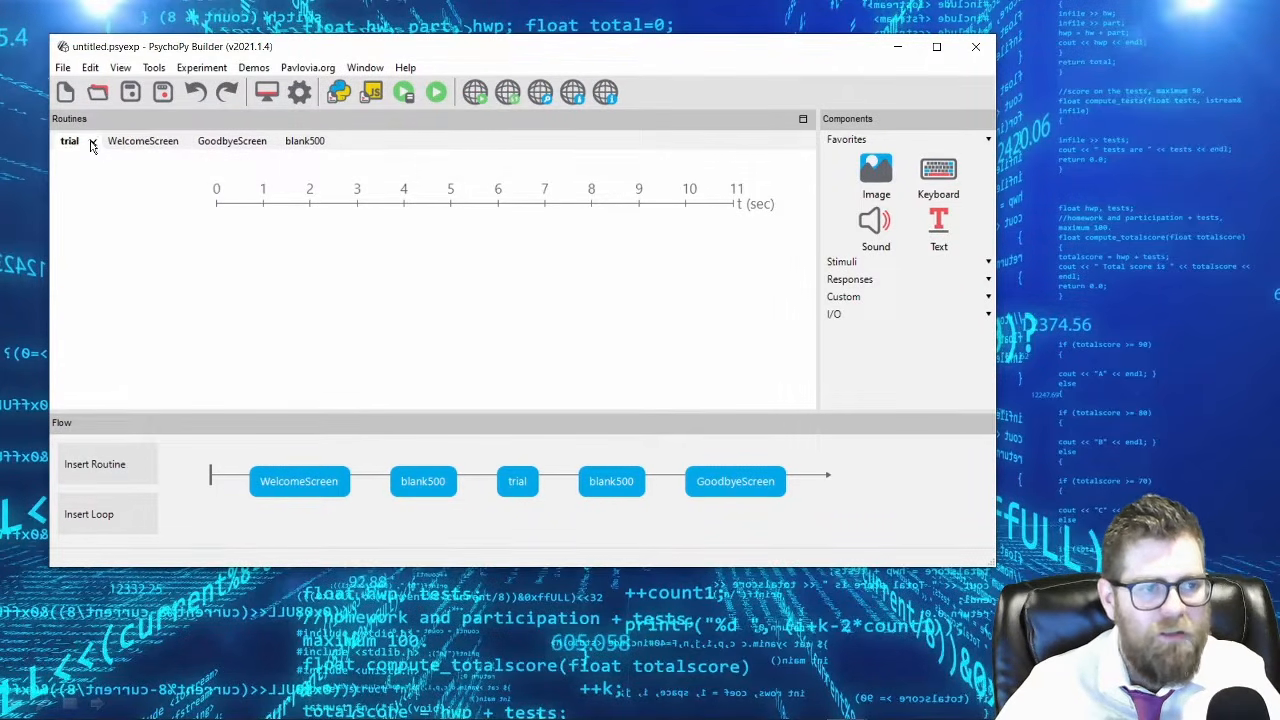
{"action": "left_click", "coordinate": [93, 145]}
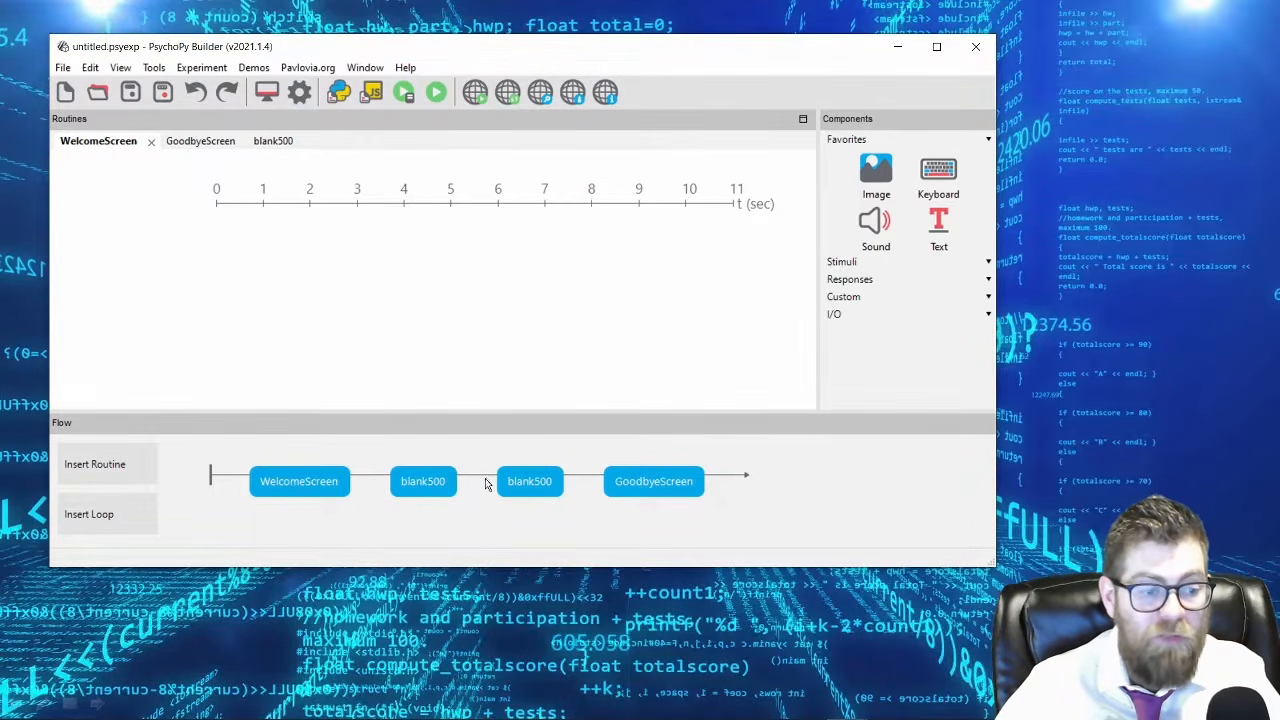
Check the routines available for insertion and view the blank500, GoodbyeScreen and WelcomeScreen routines.
{"action": "left_click", "coordinate": [103, 479]}
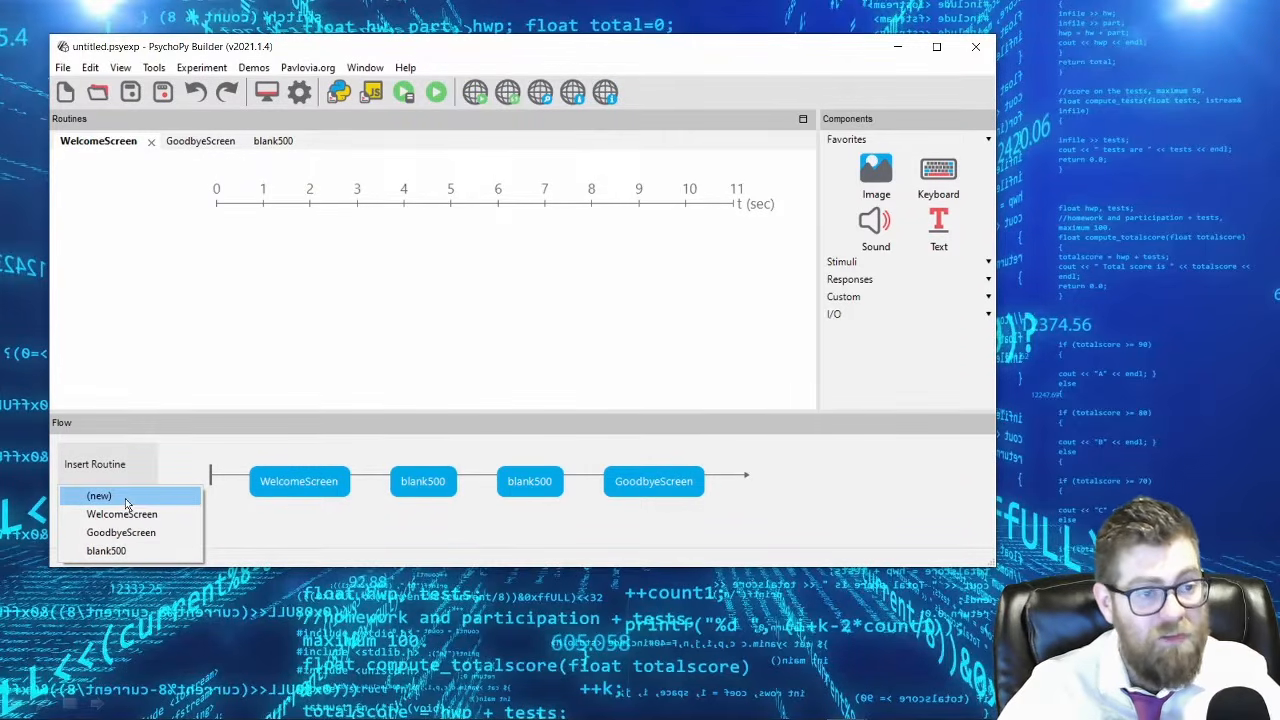
{"action": "left_click", "coordinate": [169, 195]}
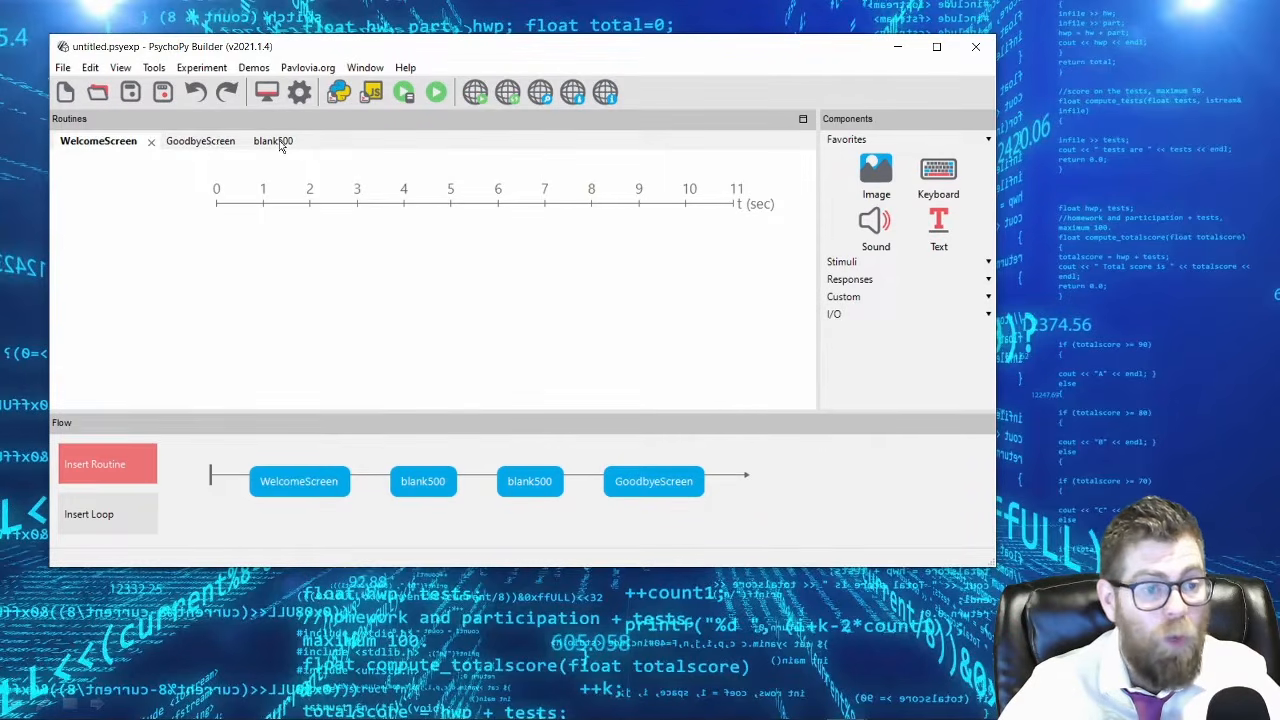
{"action": "left_click", "coordinate": [281, 146]}
{"action": "left_click", "coordinate": [192, 146]}
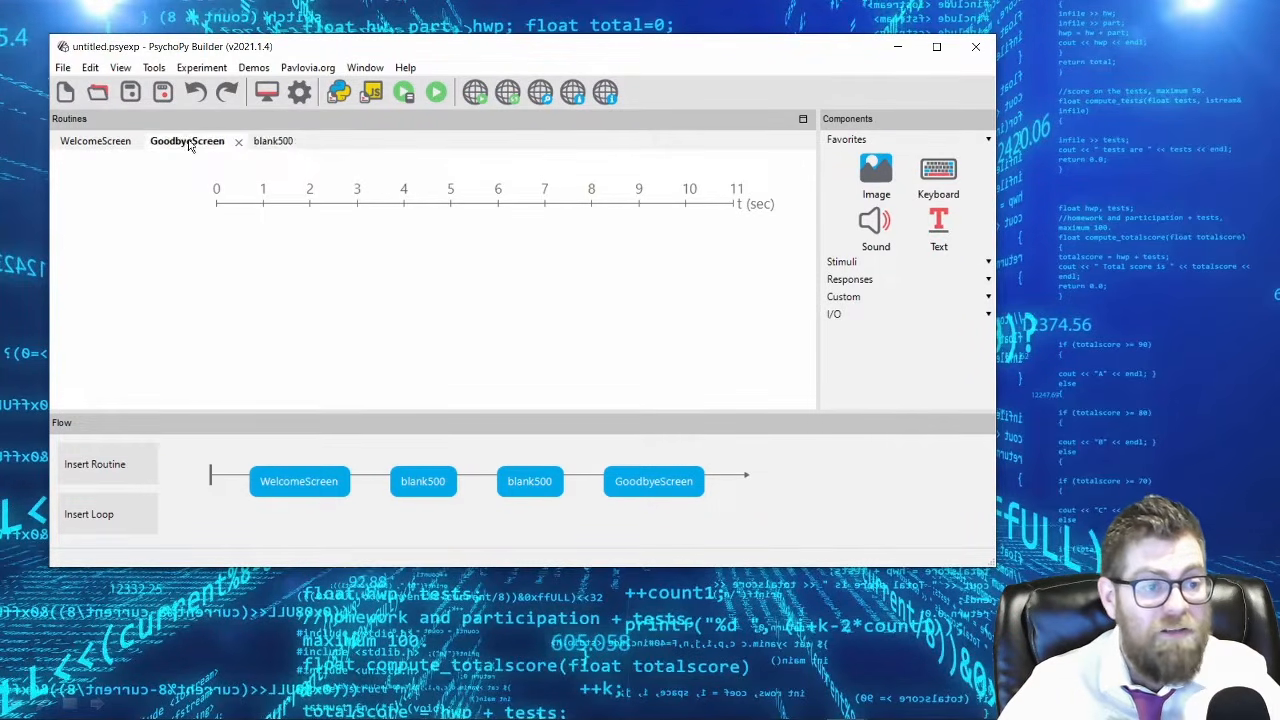
{"action": "left_click", "coordinate": [110, 145]}
{"action": "left_click", "coordinate": [199, 144]}
{"action": "left_click", "coordinate": [268, 142]}
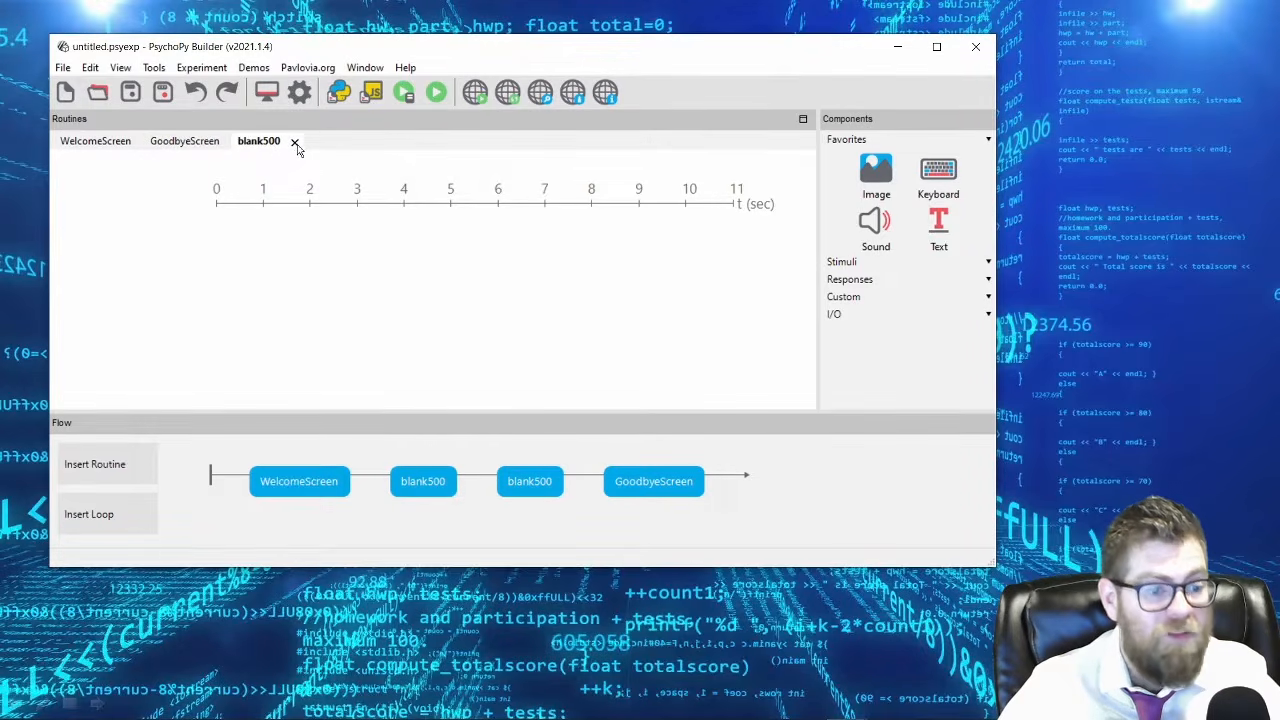
Create a new routine named trial and insert it in the flow between the two blank500 routines.
{"action": "left_click", "coordinate": [128, 462]}
{"action": "left_click", "coordinate": [104, 498]}
{"action": "type", "text": "trial"}
{"action": "key", "text": "Return"}
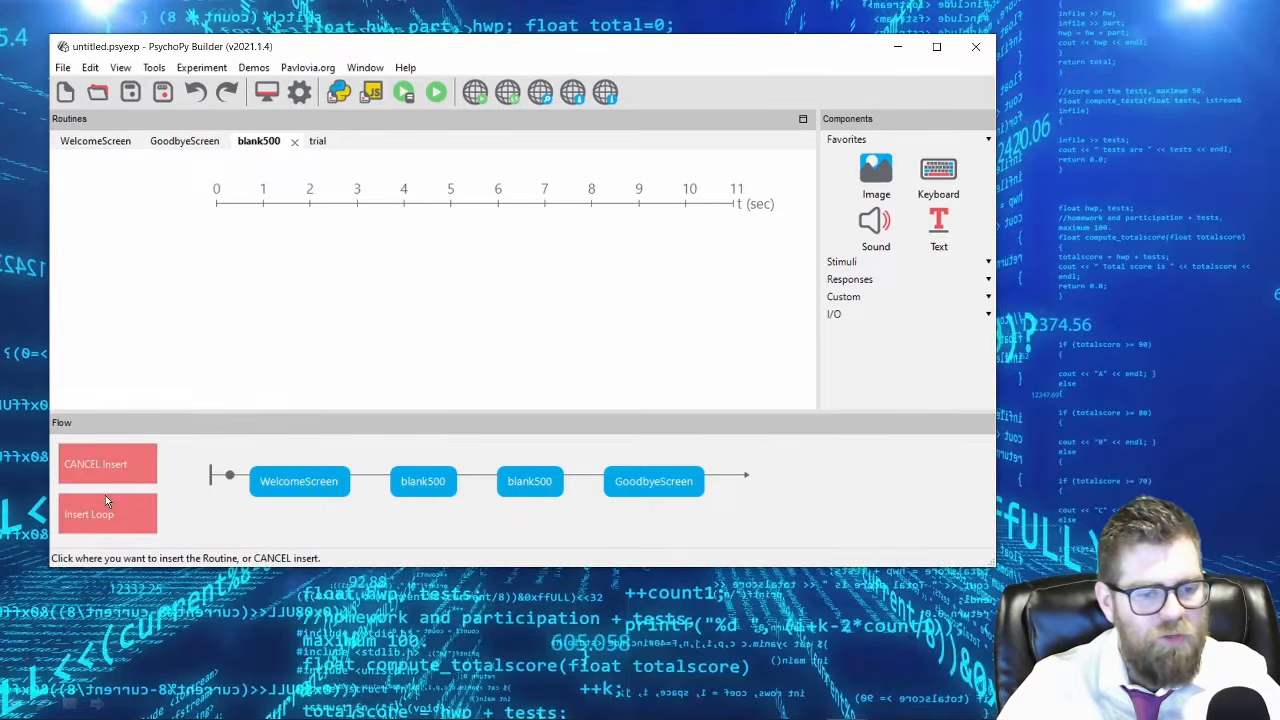
{"action": "left_click", "coordinate": [478, 492]}
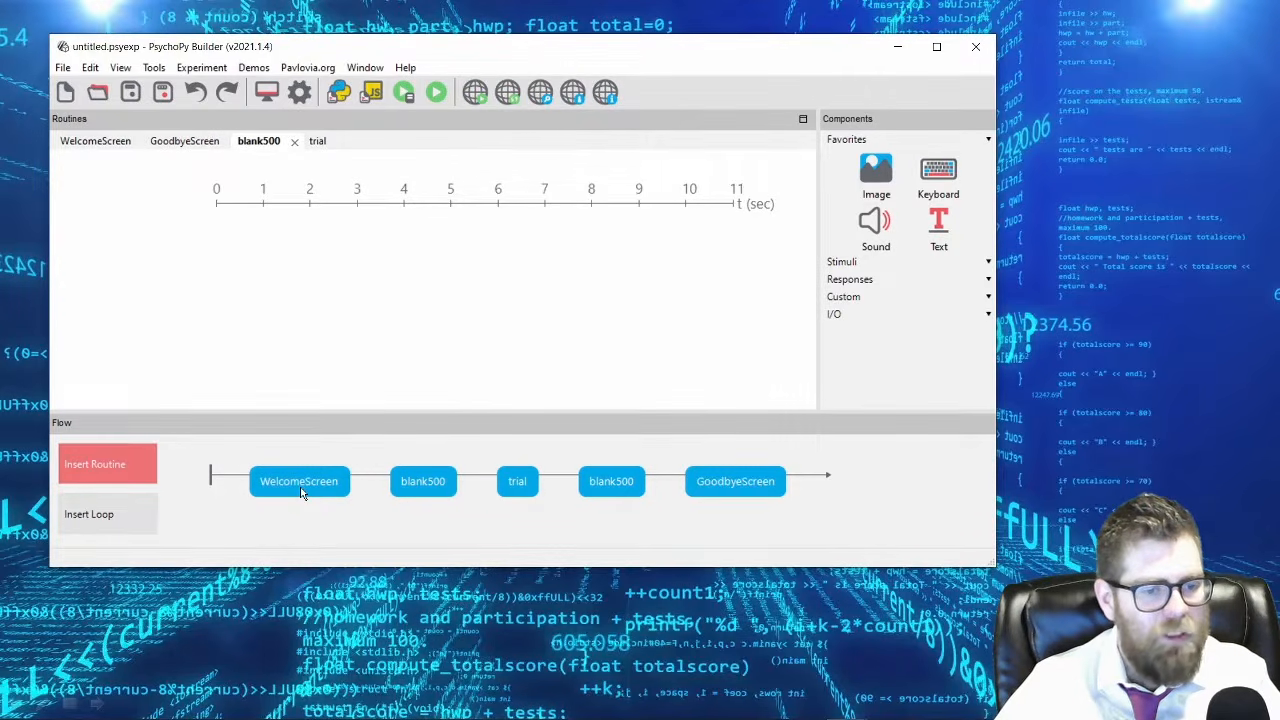
Open the WelcomeScreen routine and examine the stimulus components that can be added to it.
{"action": "left_click", "coordinate": [100, 146]}
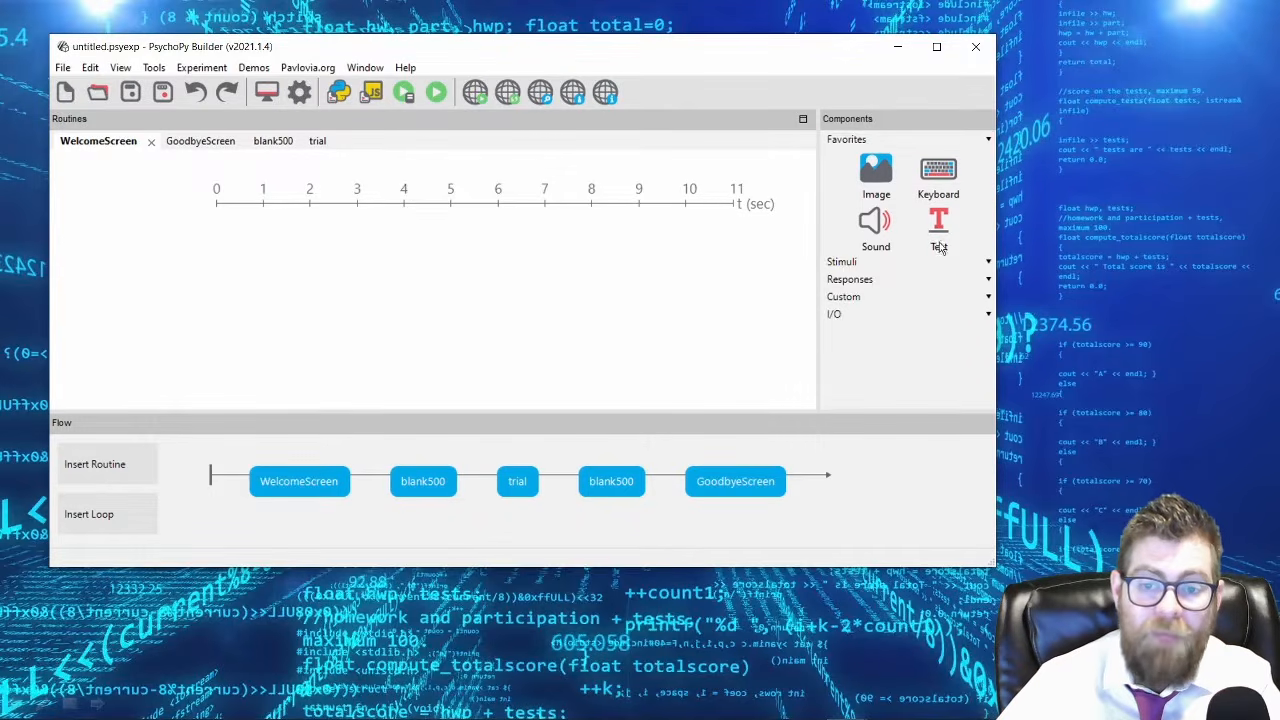
{"action": "left_click", "coordinate": [855, 263]}
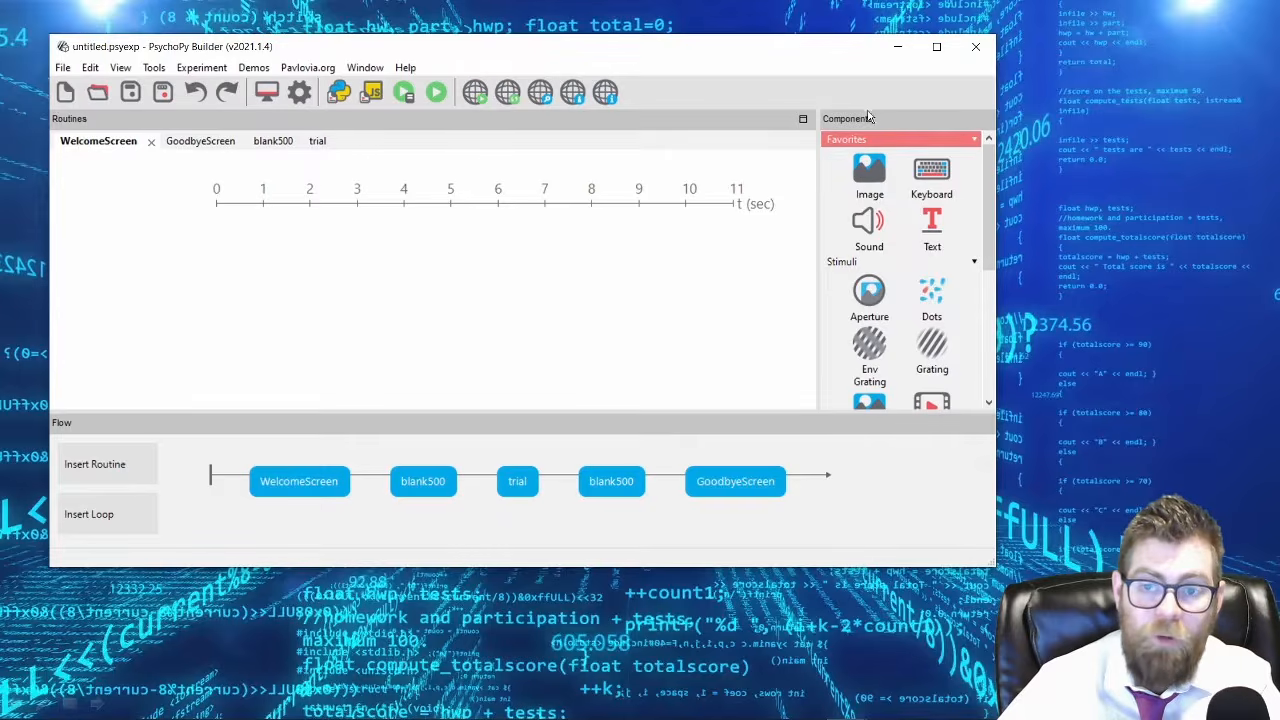
{"action": "left_click_drag", "start_coordinate": [988, 220], "coordinate": [996, 270]}
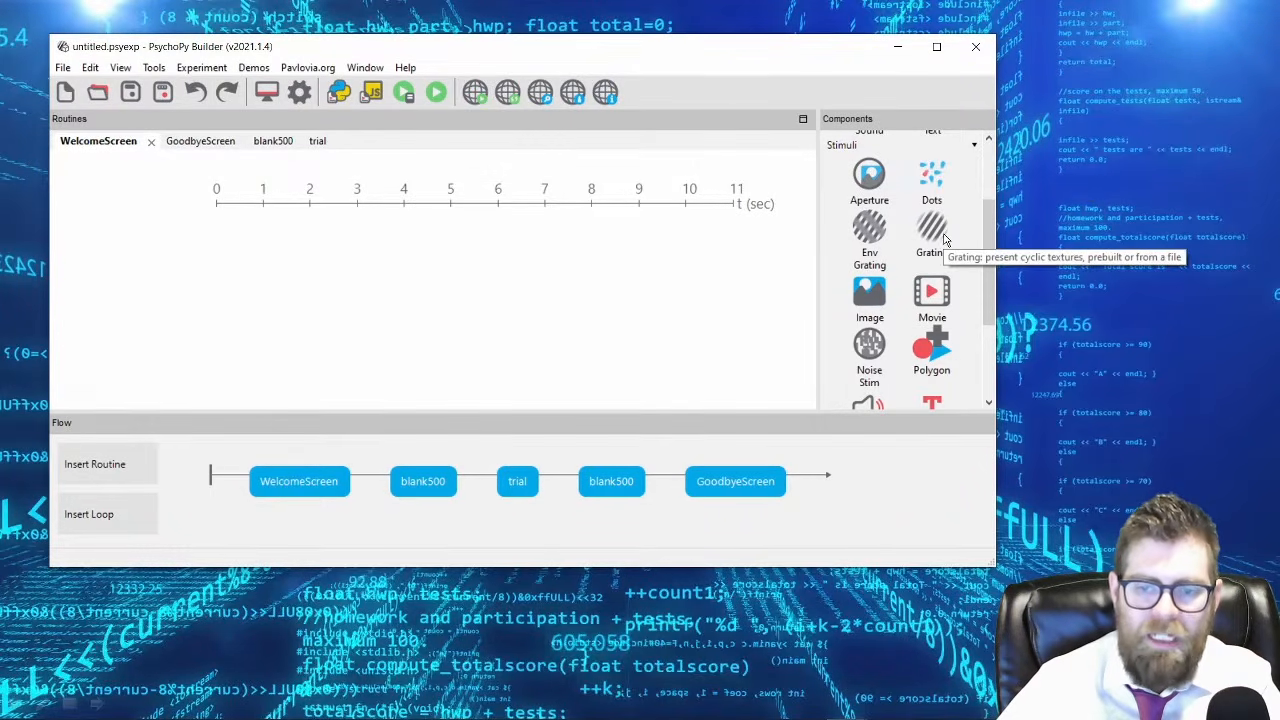
{"action": "scroll", "coordinate": [940, 308], "scroll_direction": "down", "scroll_amount": 1}
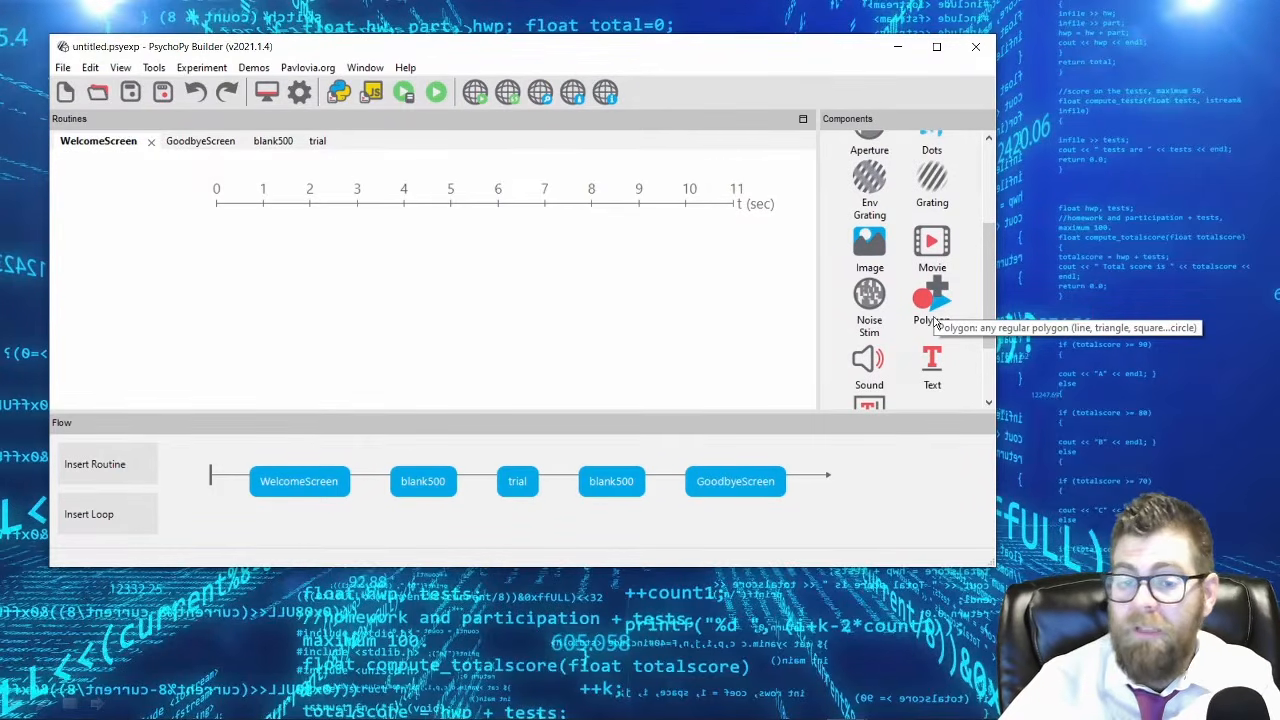
{"action": "scroll", "coordinate": [900, 370], "scroll_direction": "down", "scroll_amount": 2}
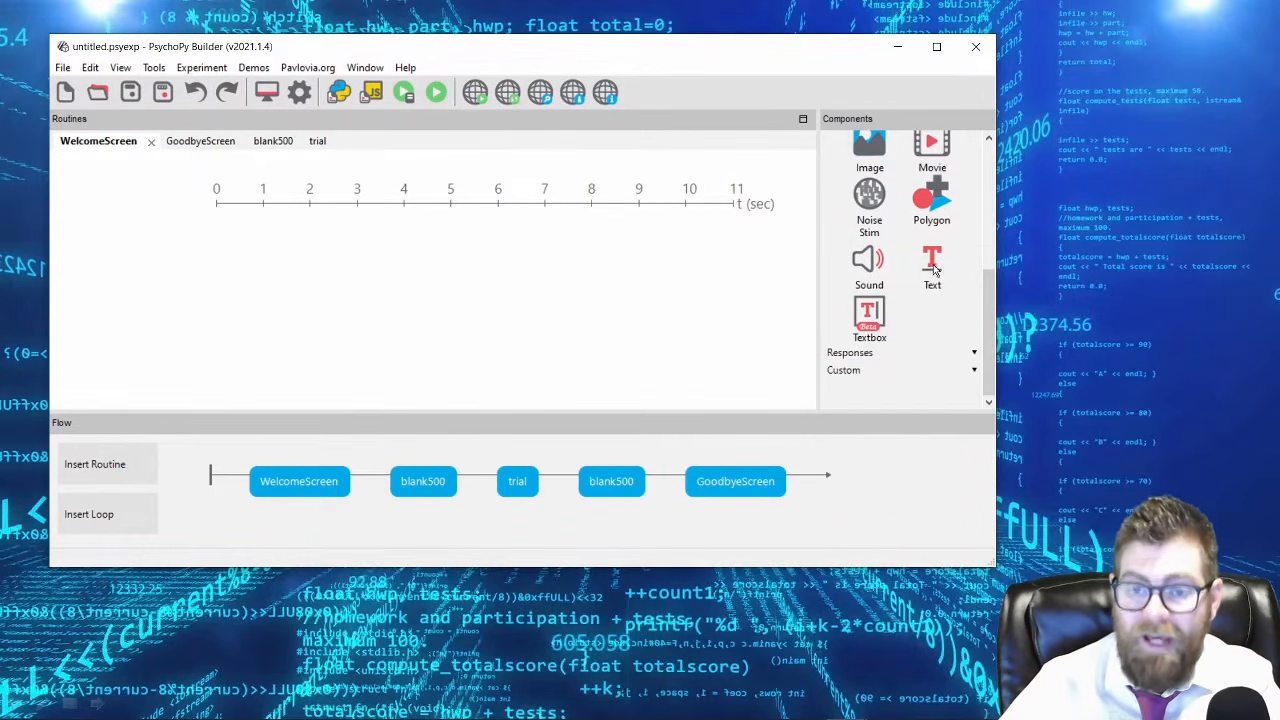
{"action": "scroll", "coordinate": [935, 270], "scroll_direction": "up", "scroll_amount": 3}
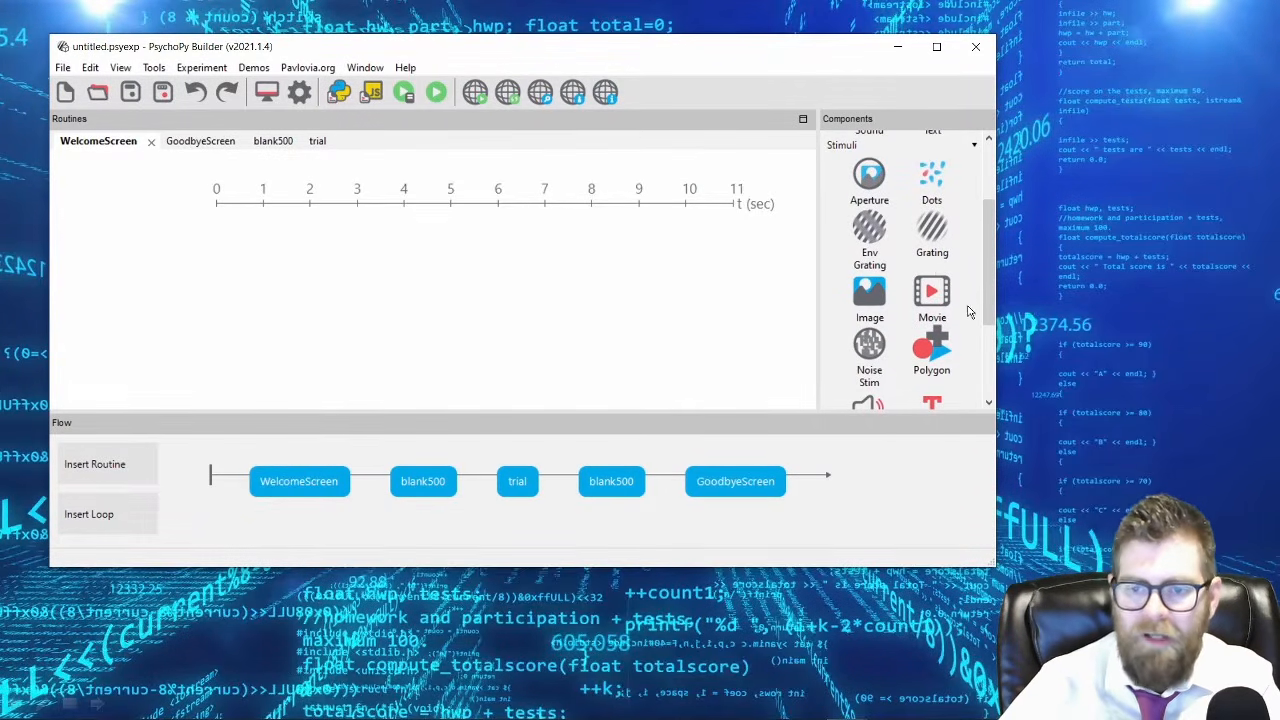
{"action": "scroll", "coordinate": [977, 404], "scroll_direction": "down", "scroll_amount": 1}
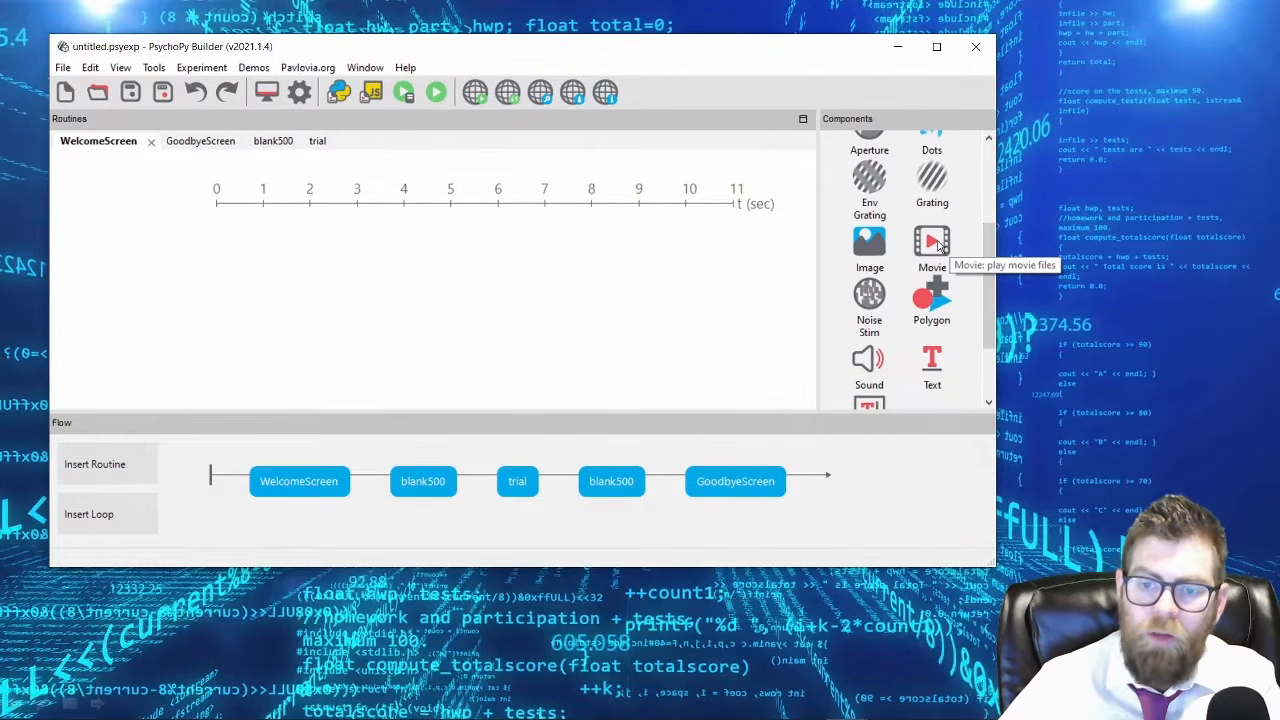
{"action": "scroll", "coordinate": [860, 360], "scroll_direction": "up", "scroll_amount": 1}
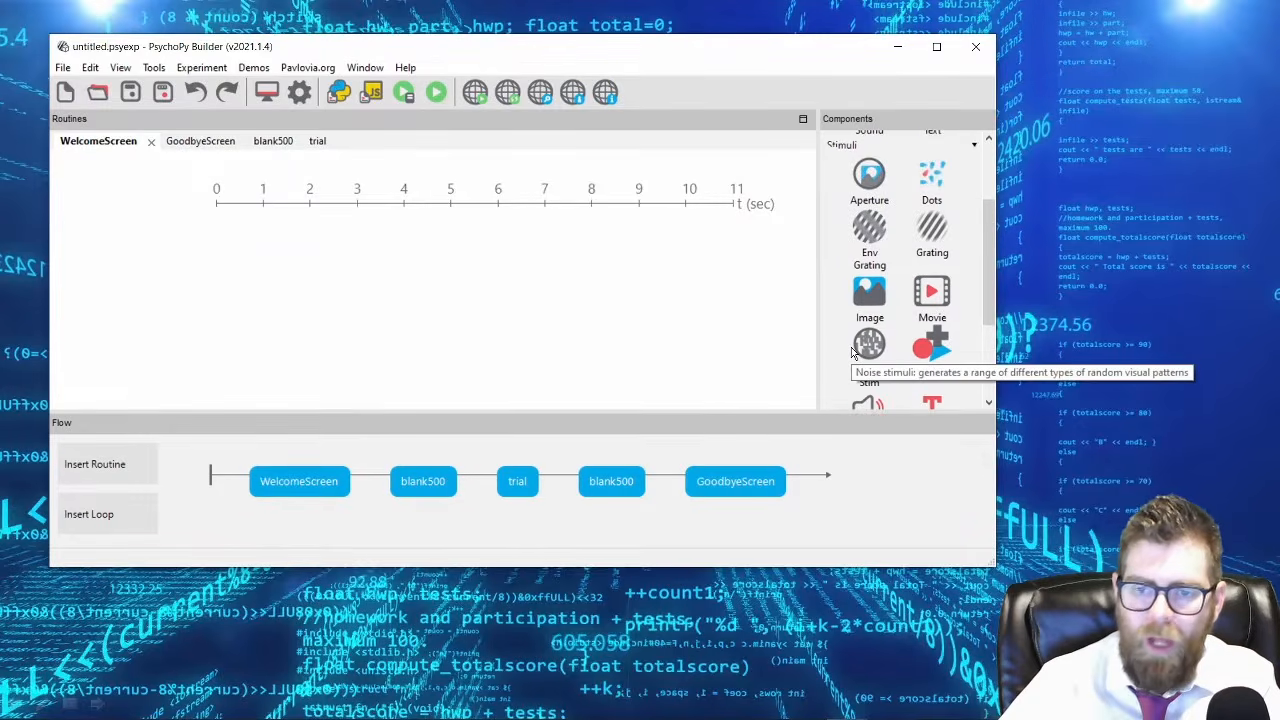
{"action": "scroll", "coordinate": [853, 352], "scroll_direction": "down", "scroll_amount": 2}
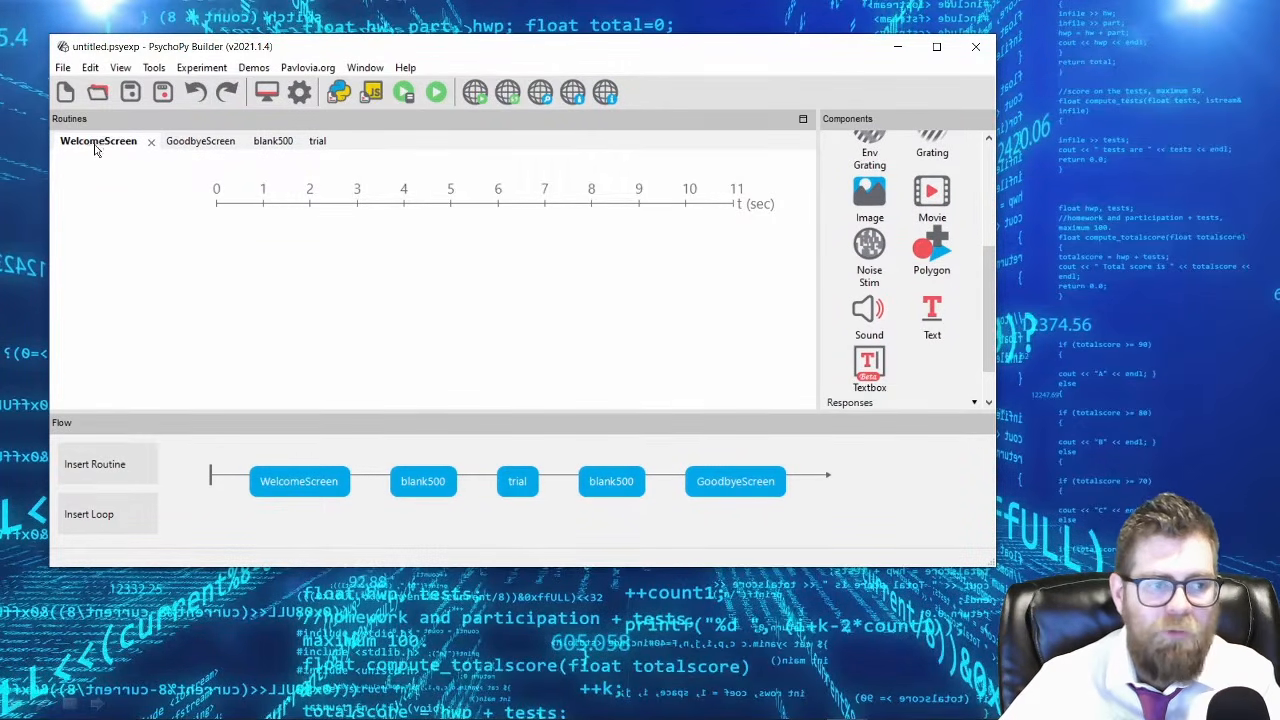
Start a Text component in the WelcomeScreen routine and name it textWelcomeMessage.
{"action": "left_click", "coordinate": [928, 316]}
{"action": "left_click_drag", "start_coordinate": [400, 38], "coordinate": [671, 187]}
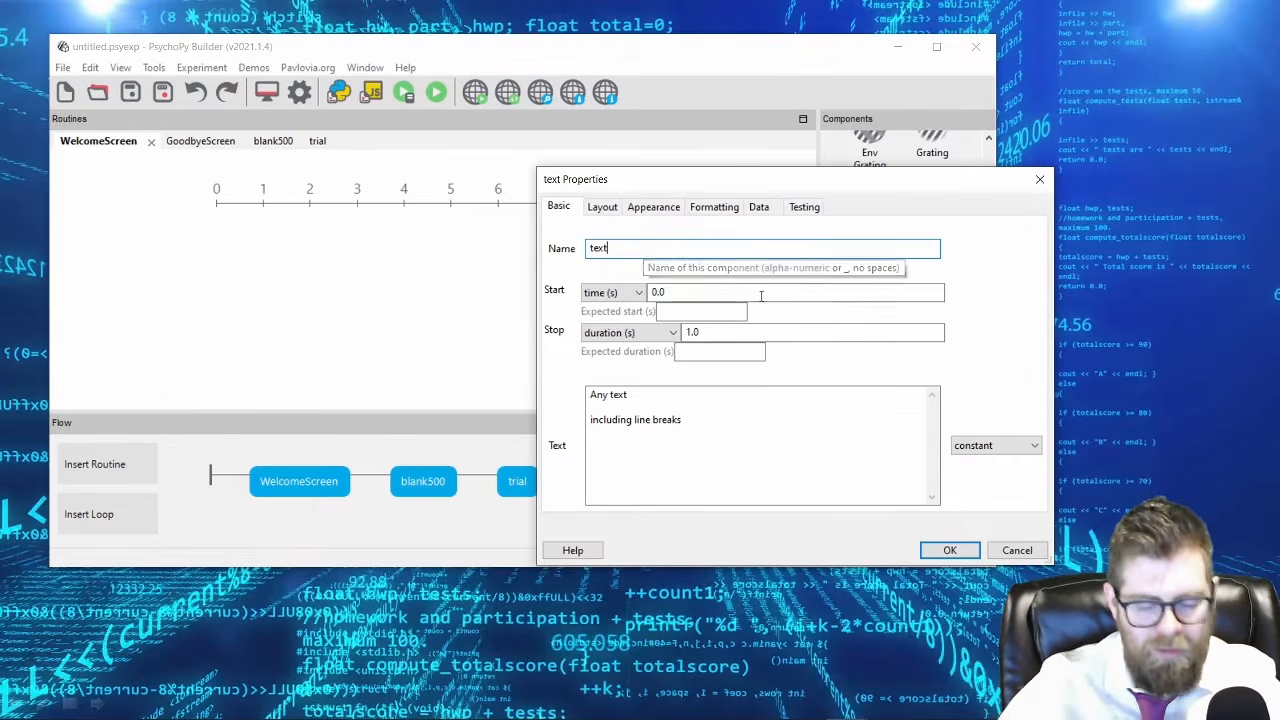
{"action": "type", "text": "lcomeMessage"}
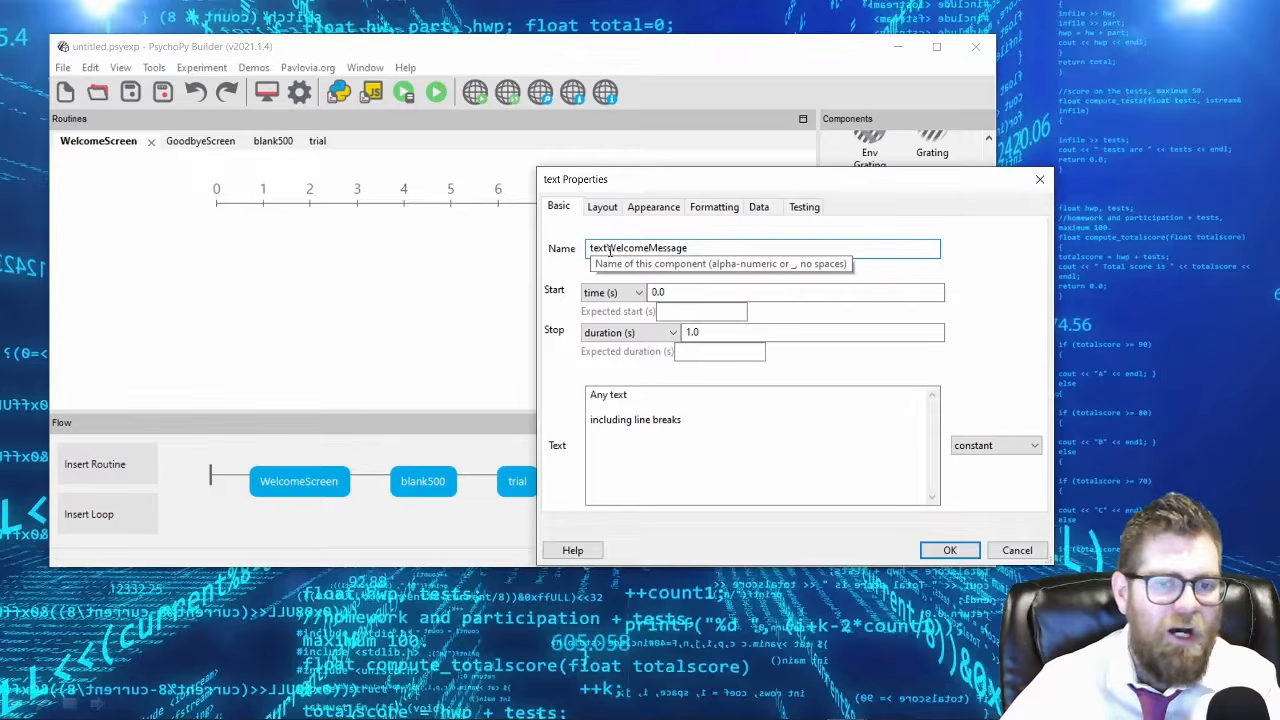
{"action": "left_click_drag", "start_coordinate": [606, 248], "coordinate": [700, 250]}
{"action": "left_click", "coordinate": [724, 247]}
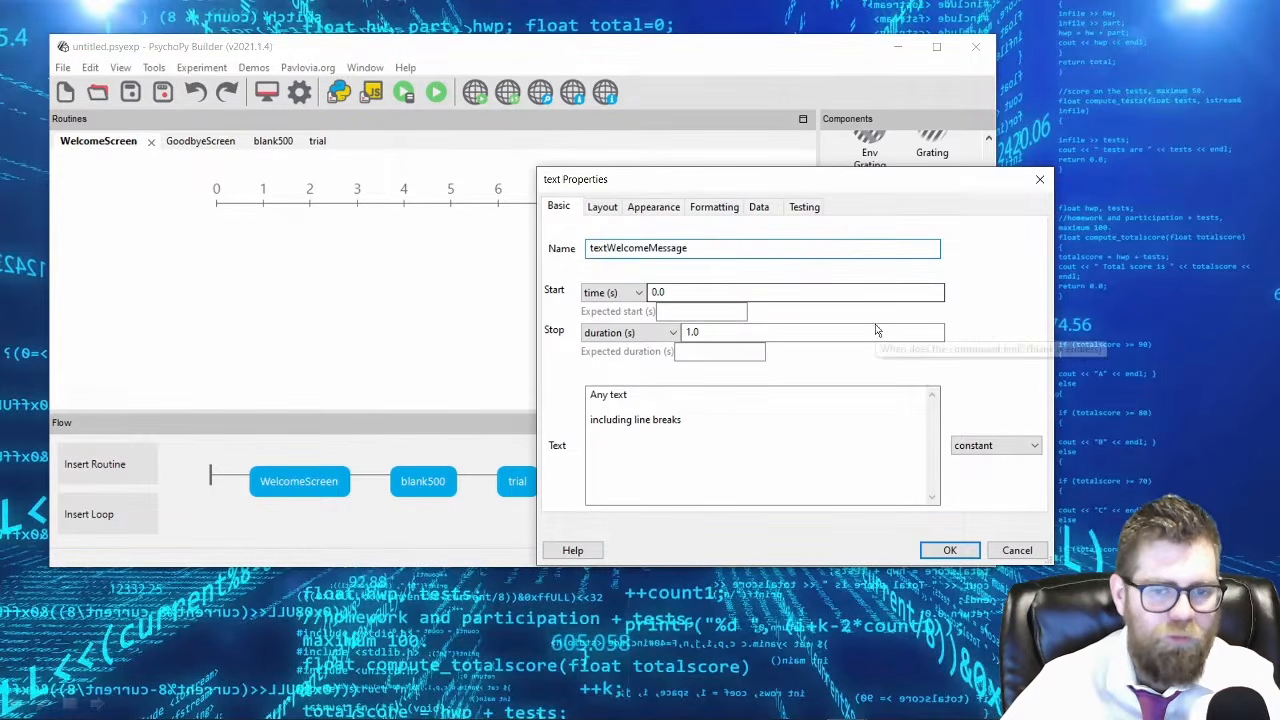
Change the text component's name to textWelcomeScreen.
{"action": "key", "text": "BackSpace"}
{"action": "key", "text": "BackSpace"}
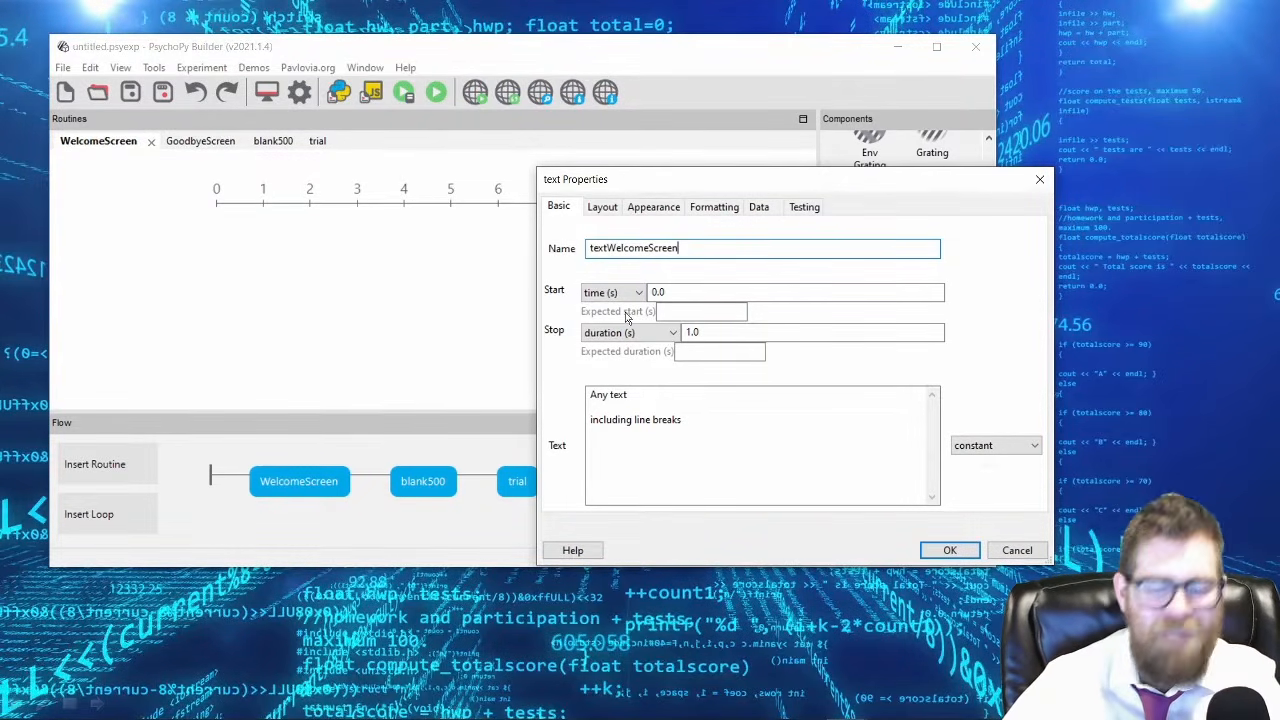
{"action": "double_click", "coordinate": [734, 335]}
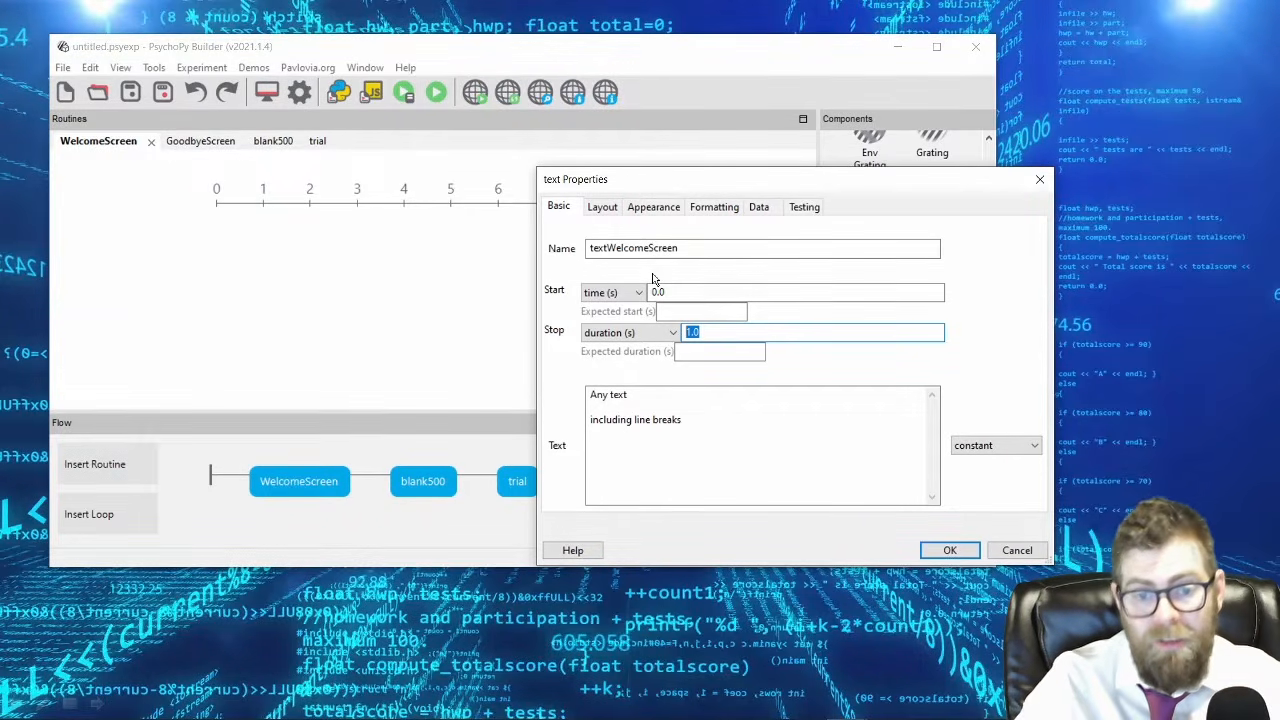
{"action": "left_click_drag", "start_coordinate": [731, 190], "coordinate": [694, 114]}
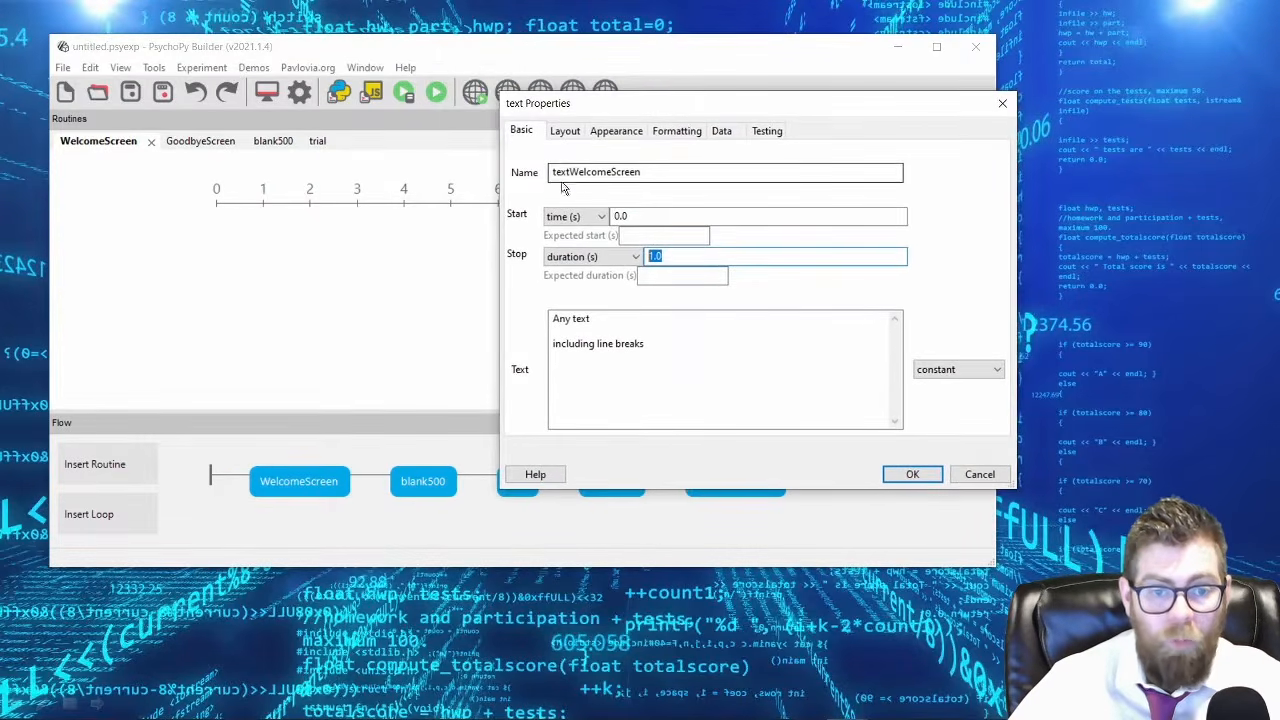
Restore the text component's name to textWelcomeMessage by replacing its ending.
{"action": "left_click_drag", "start_coordinate": [609, 172], "coordinate": [642, 172]}
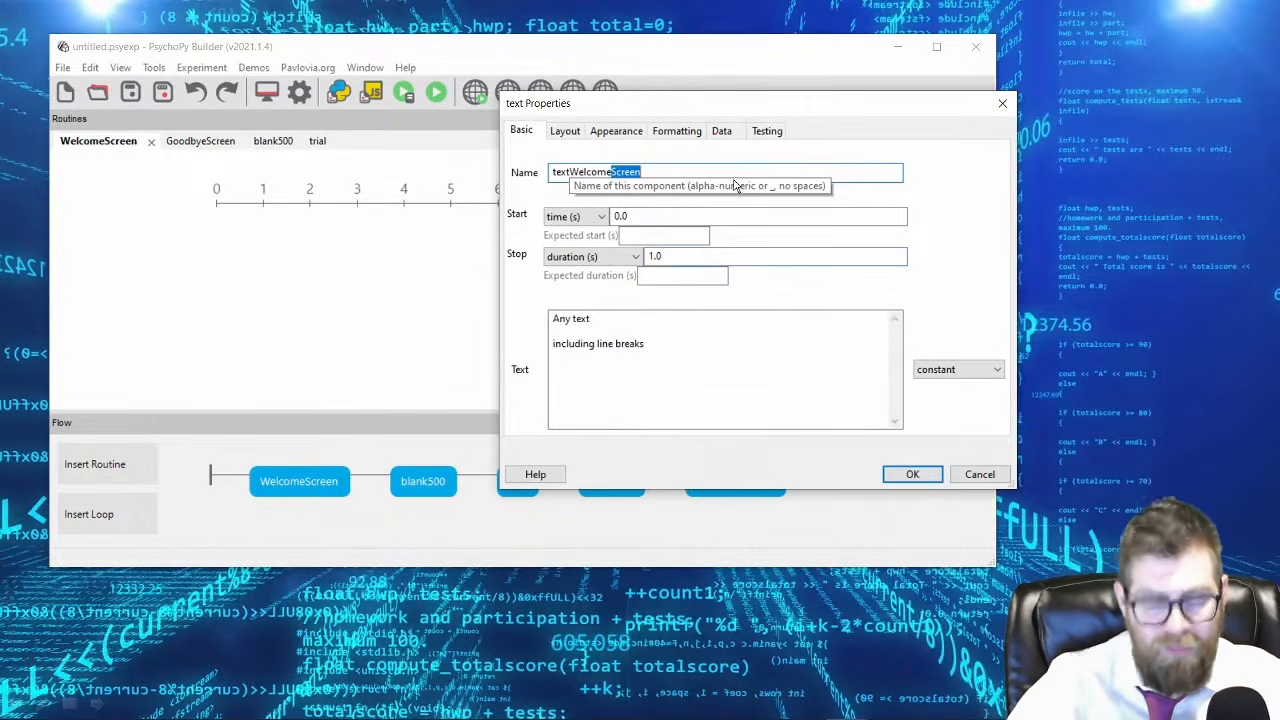
{"action": "type", "text": "Message"}
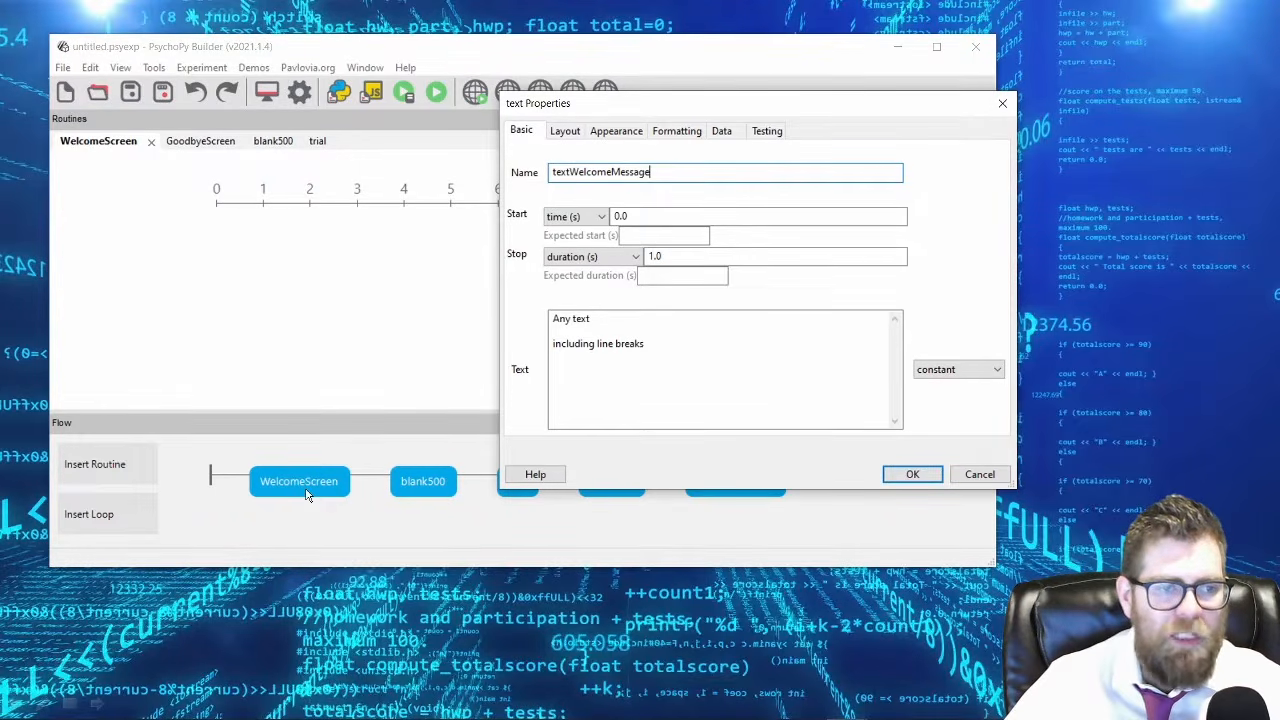
{"action": "left_click_drag", "start_coordinate": [663, 115], "coordinate": [802, 225]}
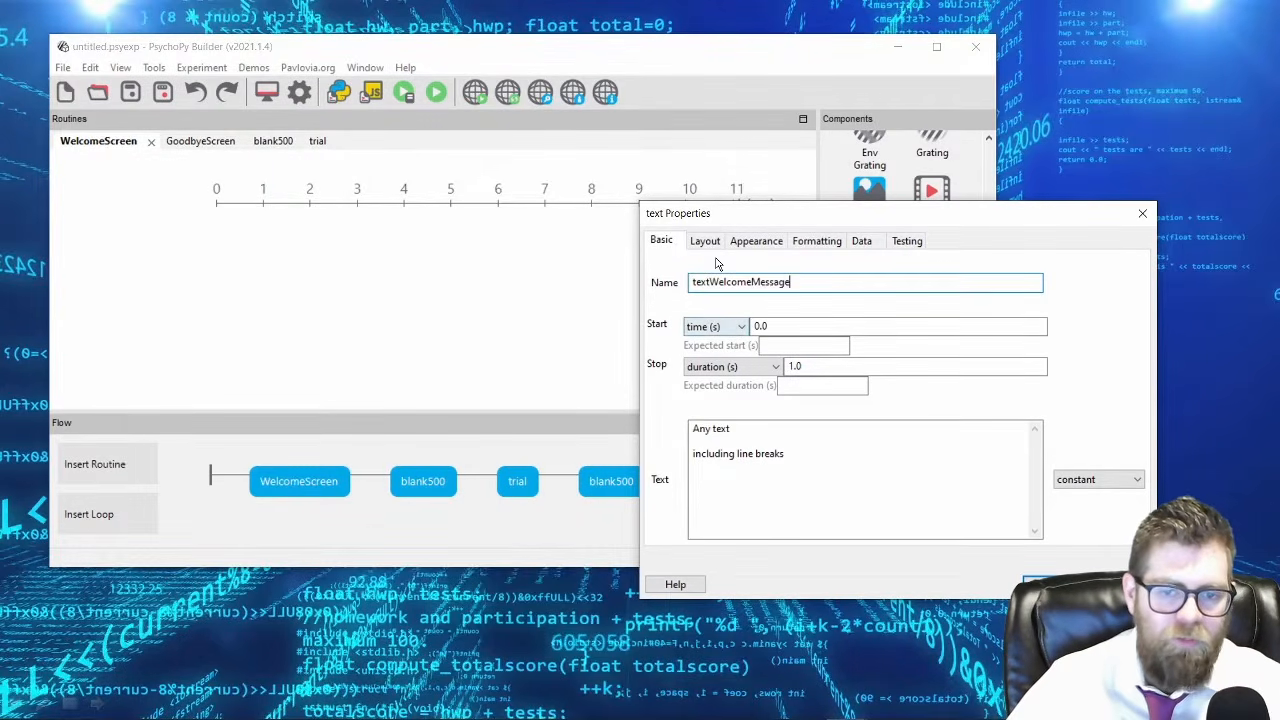
Set the welcome message to start at 0 s with a duration of 2 s.
{"action": "double_click", "coordinate": [760, 326]}
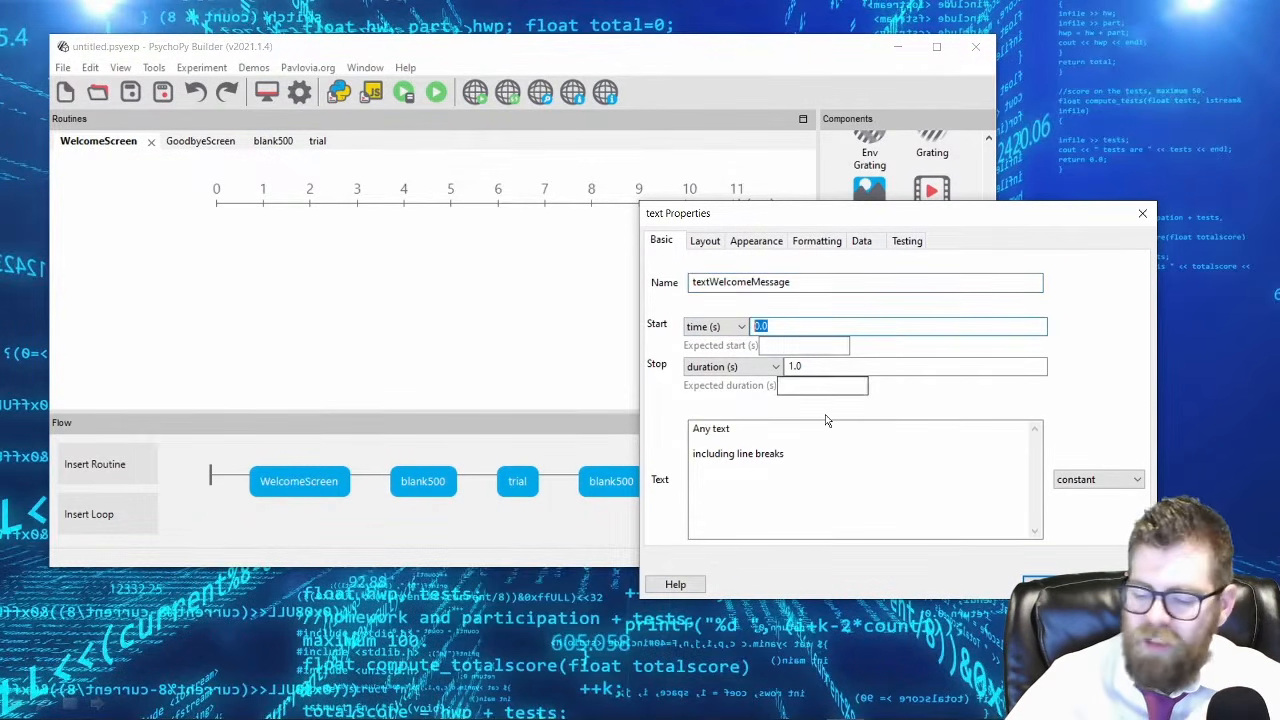
{"action": "type", "text": "1"}
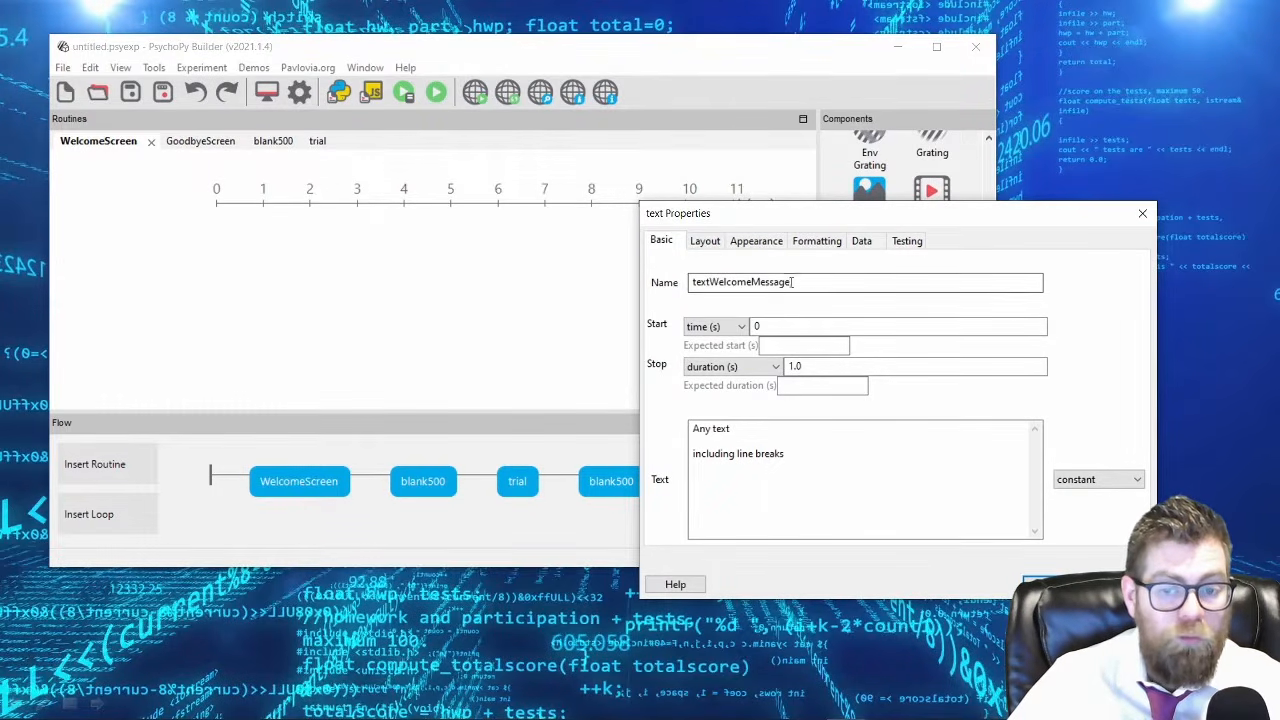
{"action": "left_click_drag", "start_coordinate": [870, 219], "coordinate": [454, 102]}
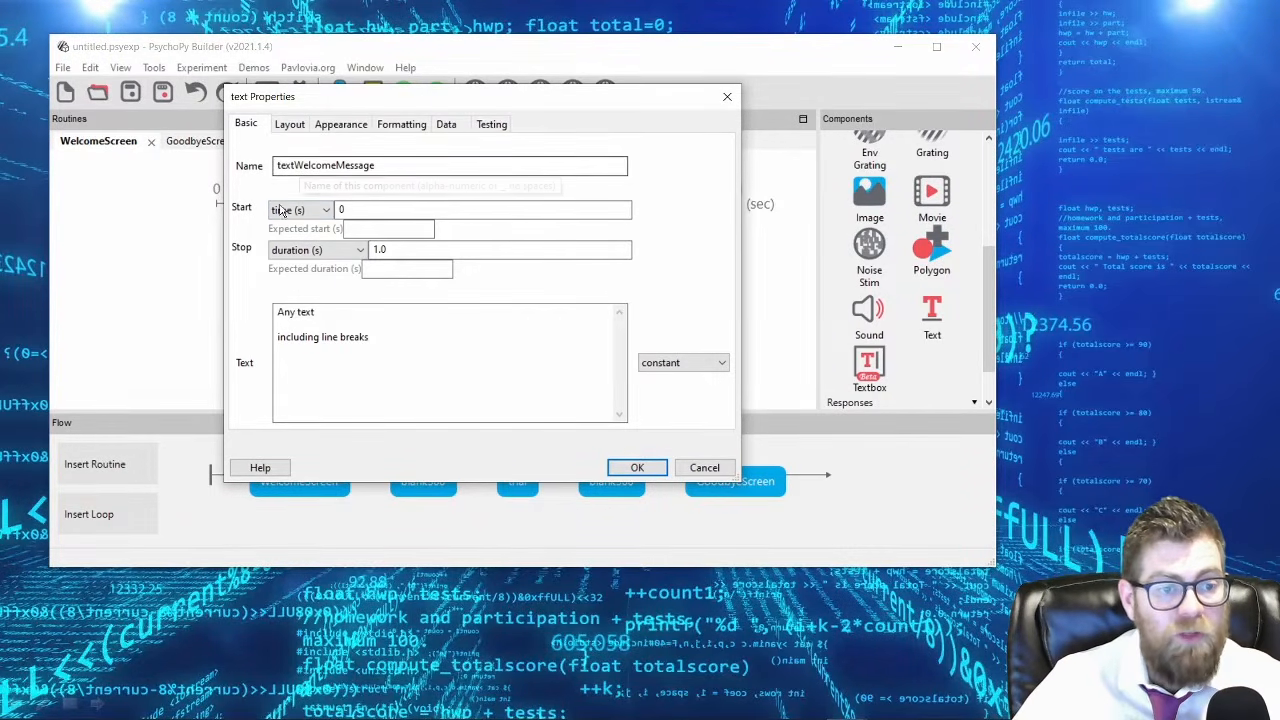
{"action": "double_click", "coordinate": [374, 249]}
{"action": "type", "text": "2"}
Replace the placeholder text with "Welcome to the Experiment" and accept the component.
{"action": "left_click", "coordinate": [372, 337]}
{"action": "left_click_drag", "start_coordinate": [372, 337], "coordinate": [271, 289]}
{"action": "type", "text": "Welcome to the Experiment"}
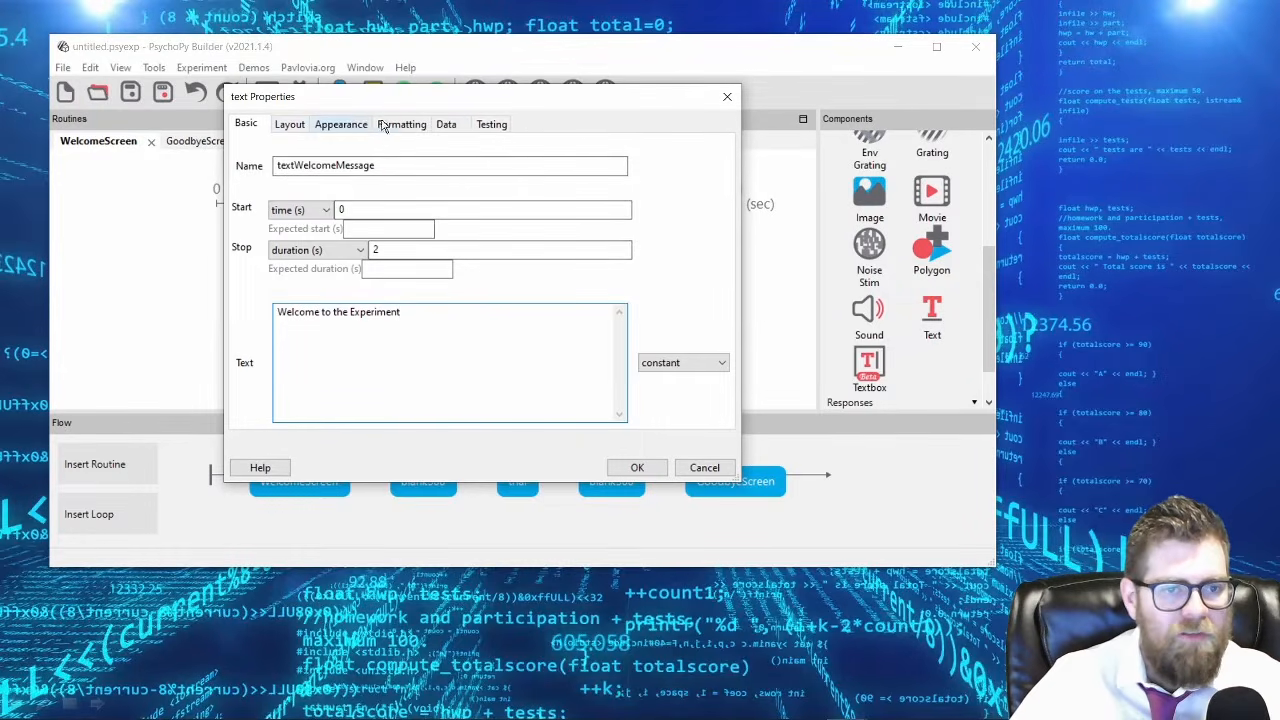
{"action": "left_click", "coordinate": [637, 467]}
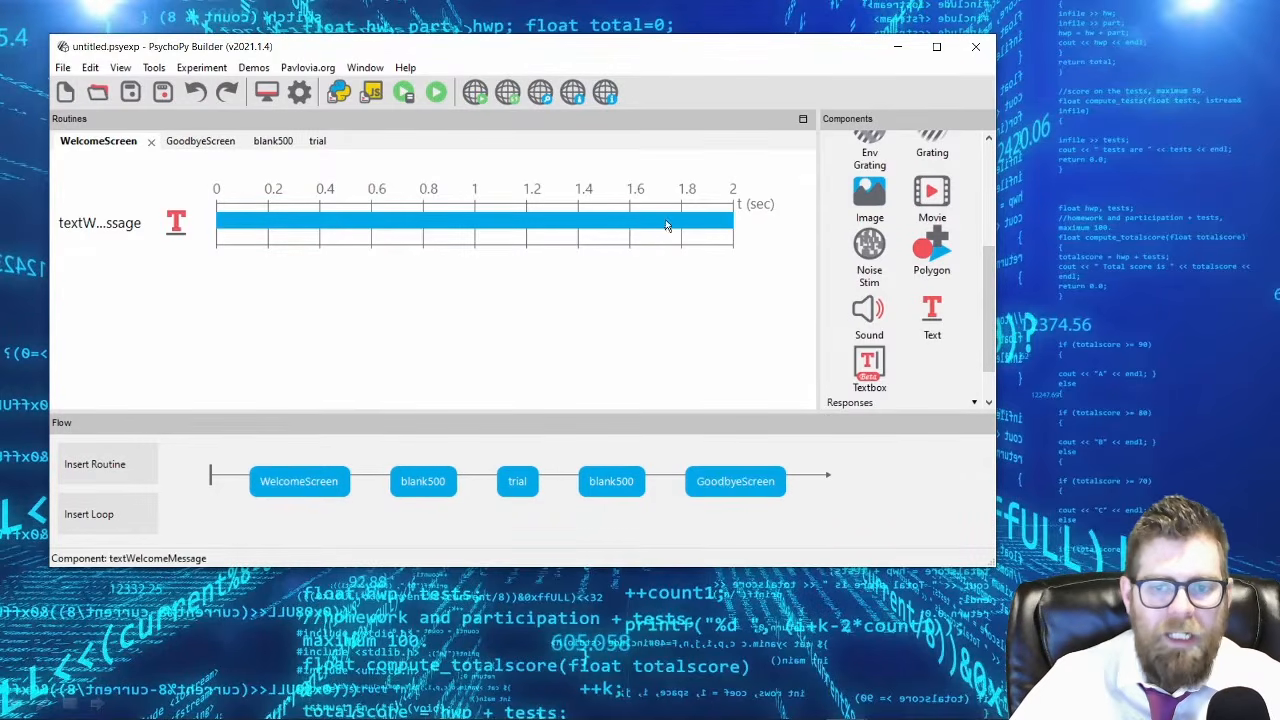
Start a second Text component named textWelcomeConfirm with the text "The experiment is about to start, is that OK?".
{"action": "left_click", "coordinate": [940, 322]}
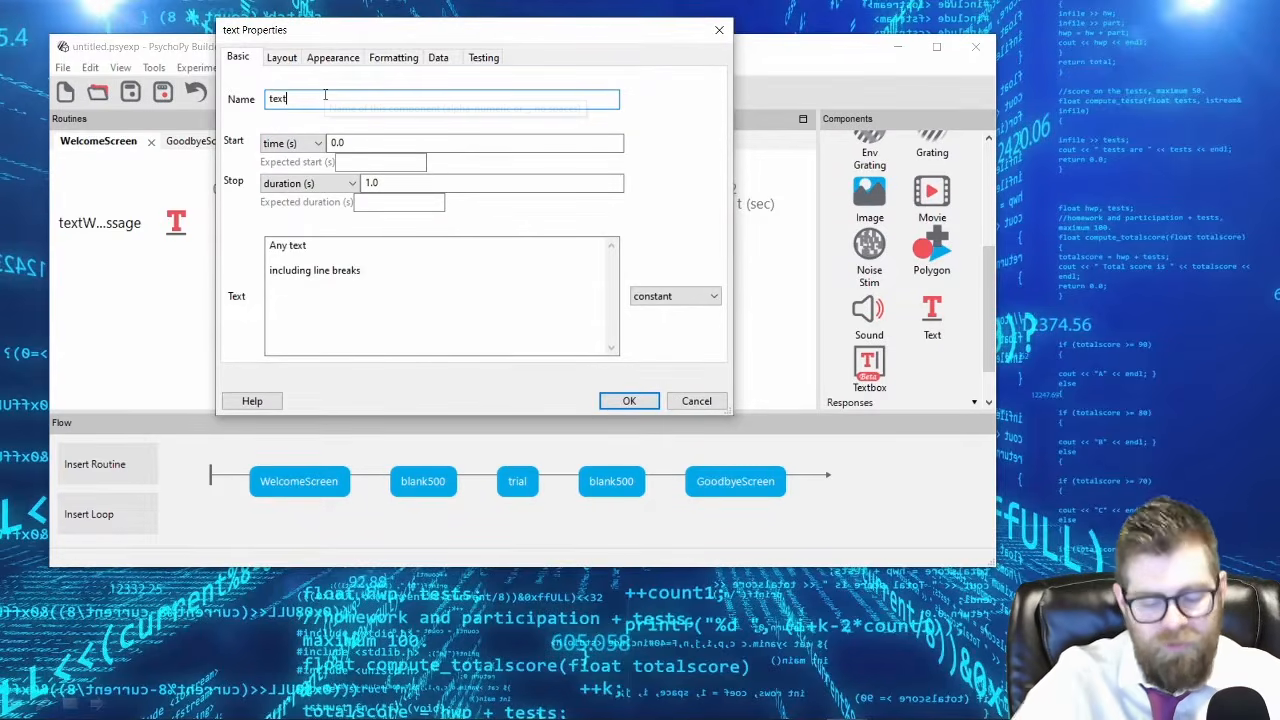
{"action": "type", "text": "WelcomeConfirm"}
{"action": "left_click_drag", "start_coordinate": [374, 268], "coordinate": [190, 190]}
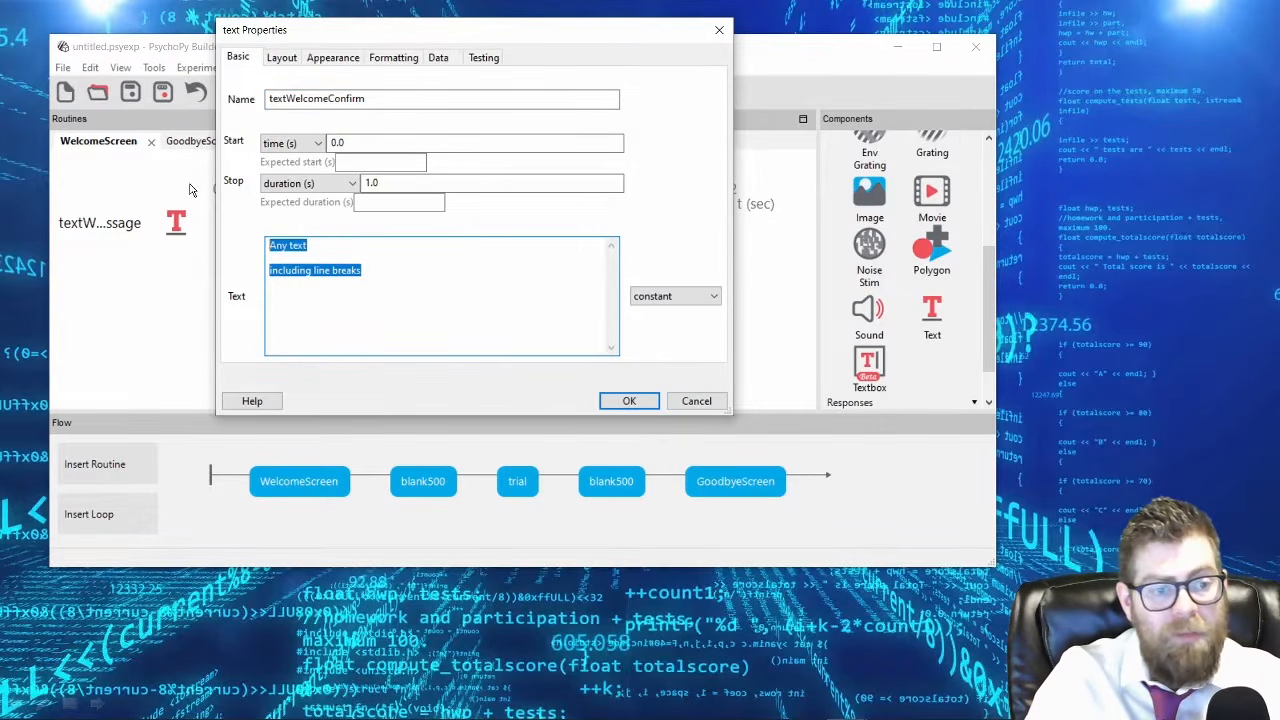
{"action": "type", "text": "The experiment is about to start, is that "}
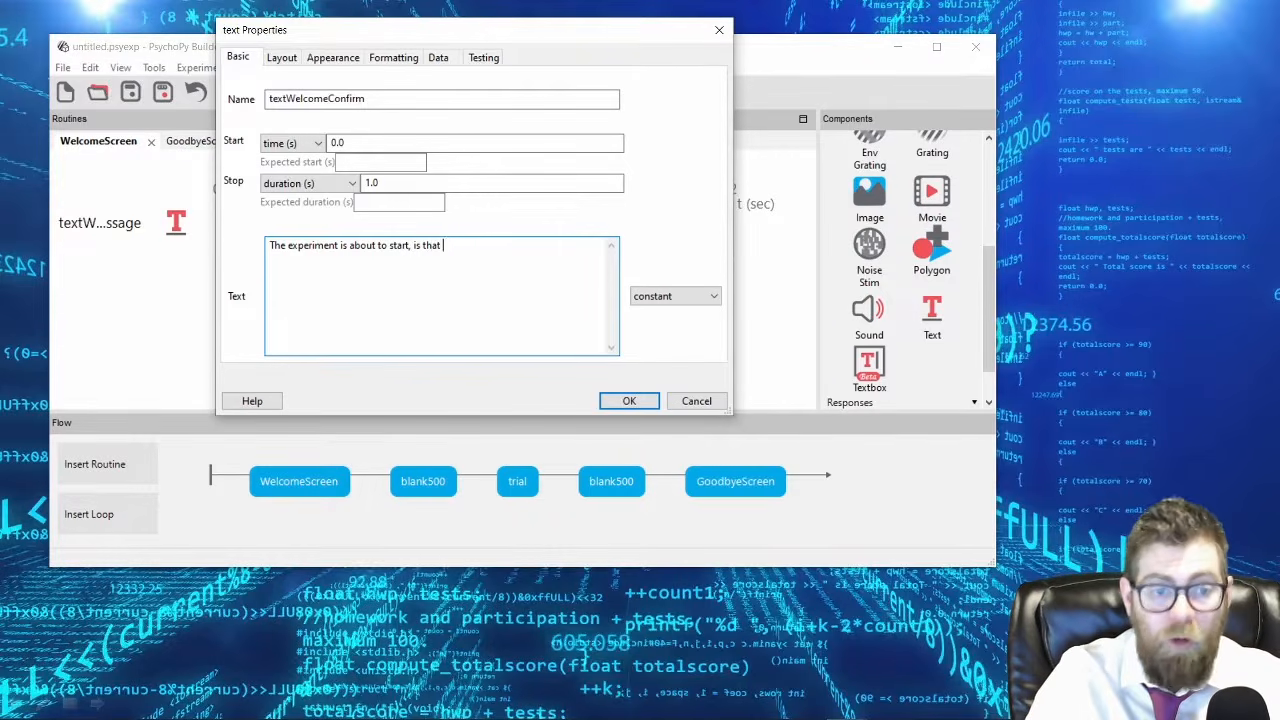
{"action": "type", "text": "OK?"}
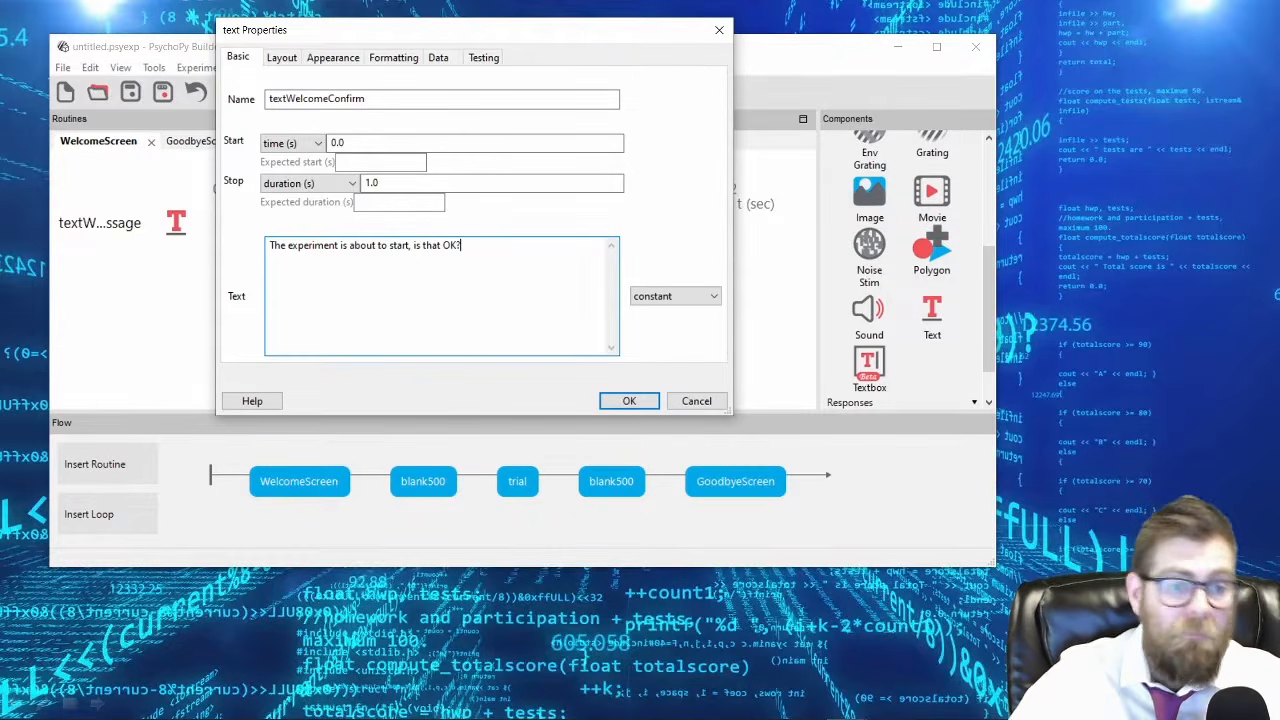
Set textWelcomeConfirm to start at 2 s with a duration of 5 s and accept the component.
{"action": "double_click", "coordinate": [406, 184]}
{"action": "type", "text": "5"}
{"action": "left_click", "coordinate": [355, 143]}
{"action": "double_click", "coordinate": [340, 143]}
{"action": "type", "text": "2"}
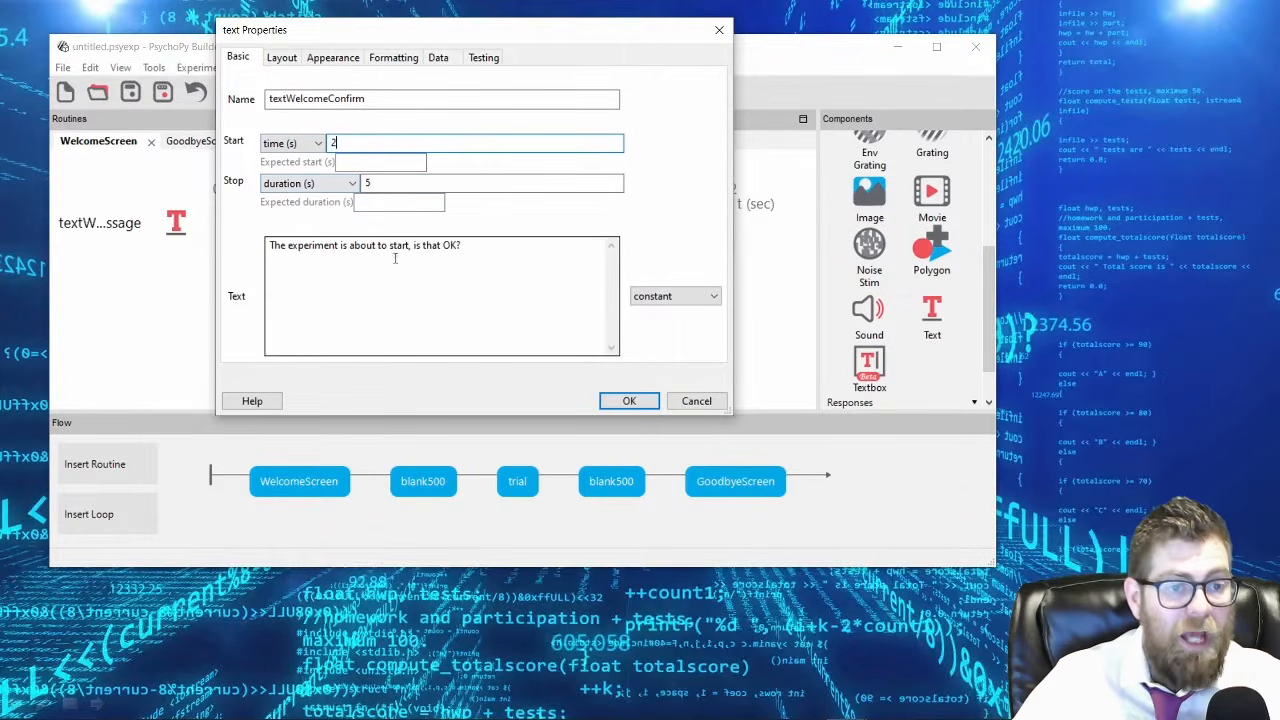
{"action": "left_click", "coordinate": [627, 401]}
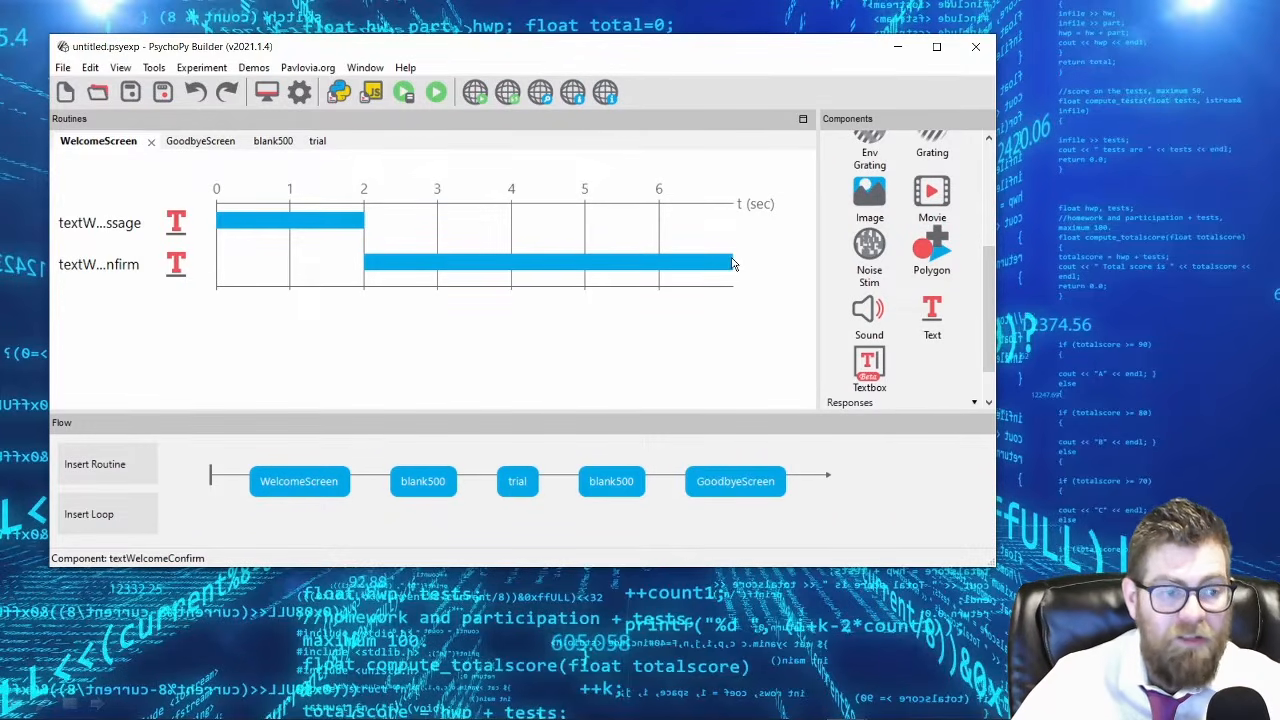
Set textWelcomeConfirm to start at 0 s and accept the component.
{"action": "double_click", "coordinate": [123, 271]}
{"action": "double_click", "coordinate": [350, 143]}
{"action": "type", "text": "0"}
{"action": "key", "text": "Return"}
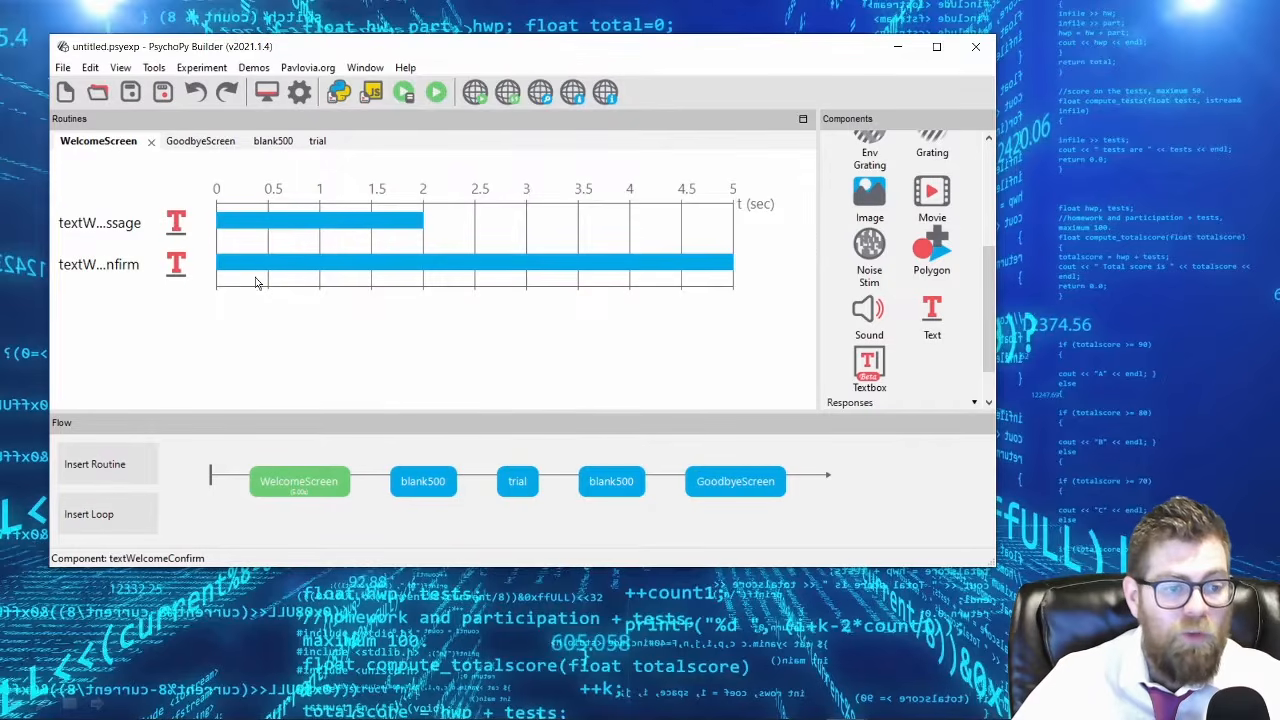
Restore the start time of textWelcomeConfirm to 2 s and accept the component.
{"action": "double_click", "coordinate": [114, 272]}
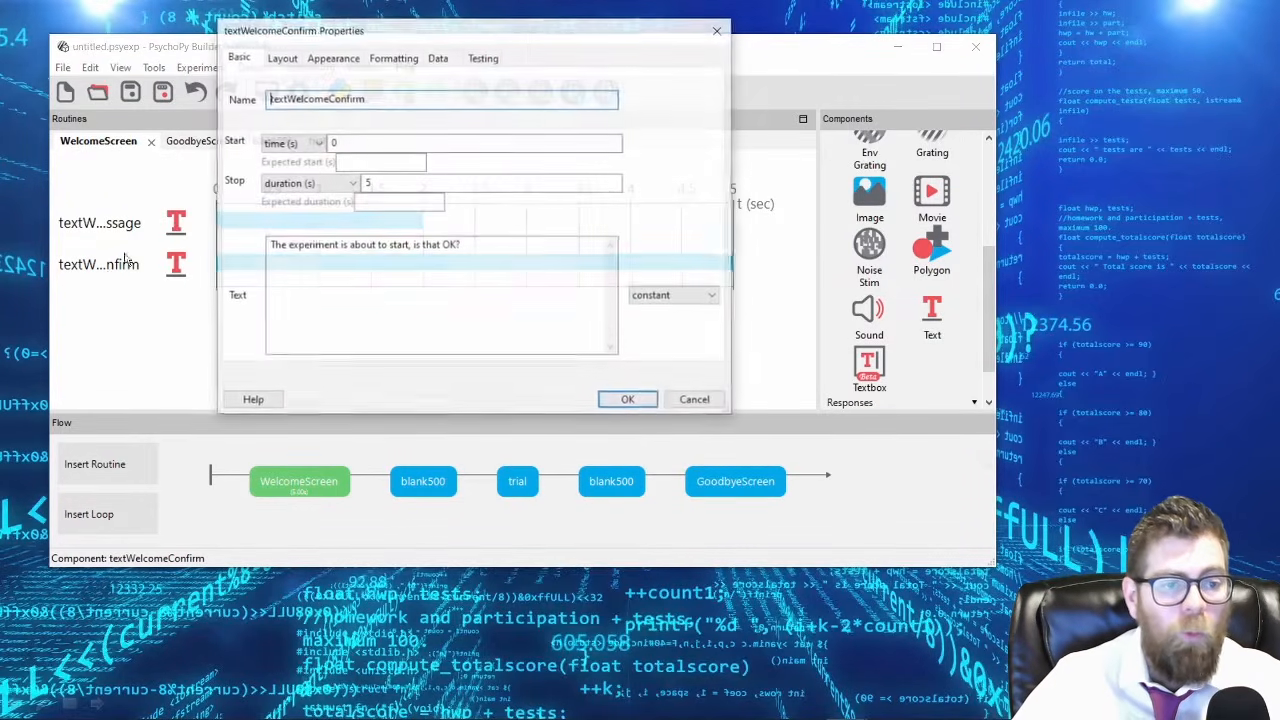
{"action": "double_click", "coordinate": [340, 143]}
{"action": "type", "text": "2"}
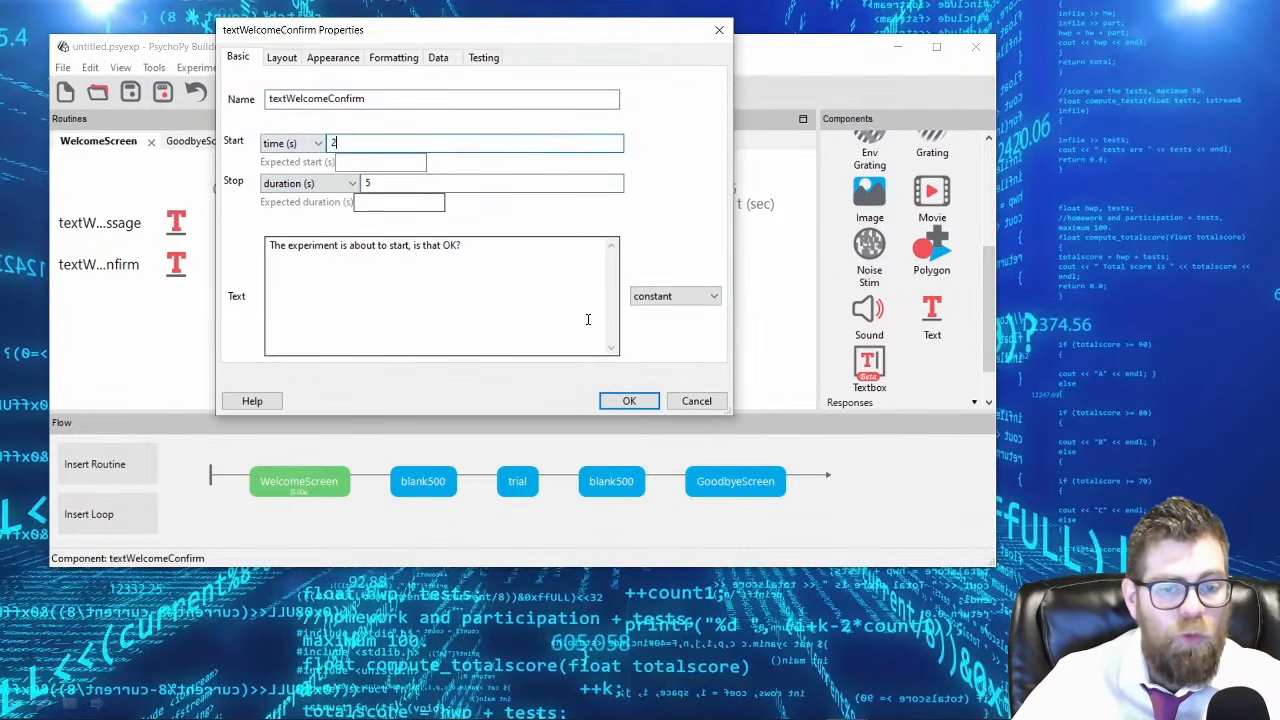
{"action": "left_click", "coordinate": [643, 402]}
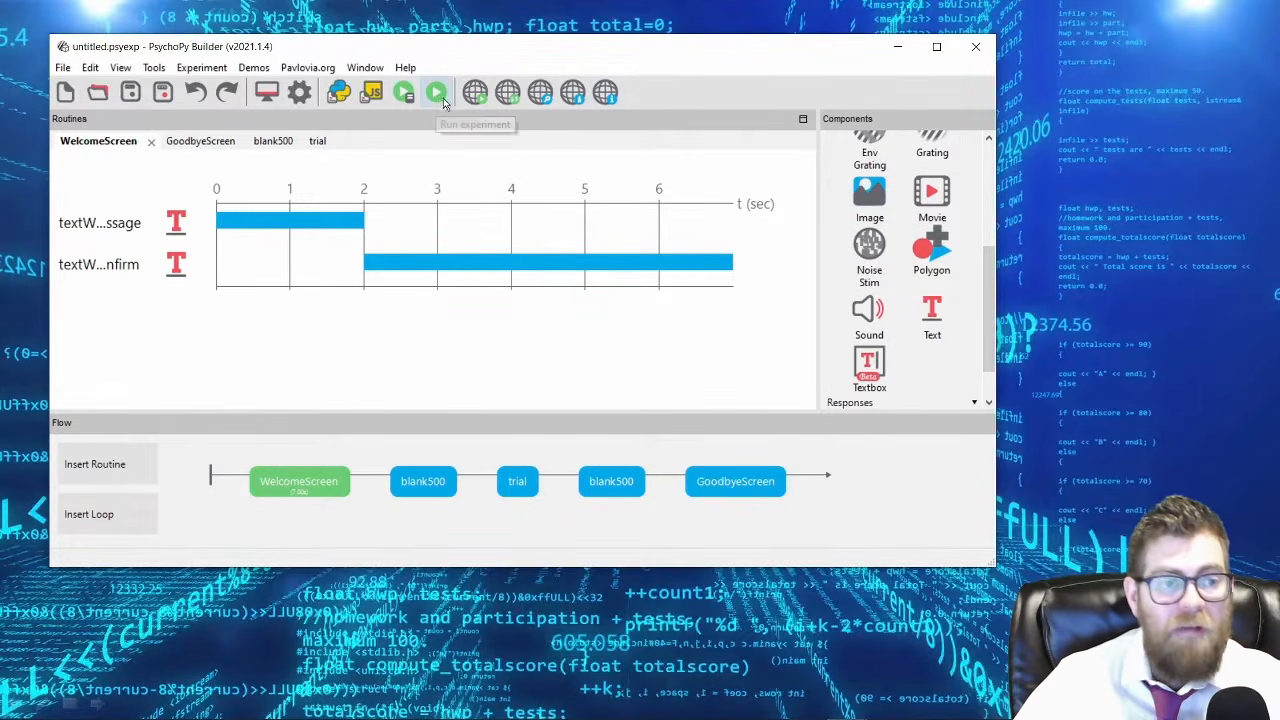
Save the experiment as OrientationExp in the 1_Orientation folder.
{"action": "left_click", "coordinate": [130, 92]}
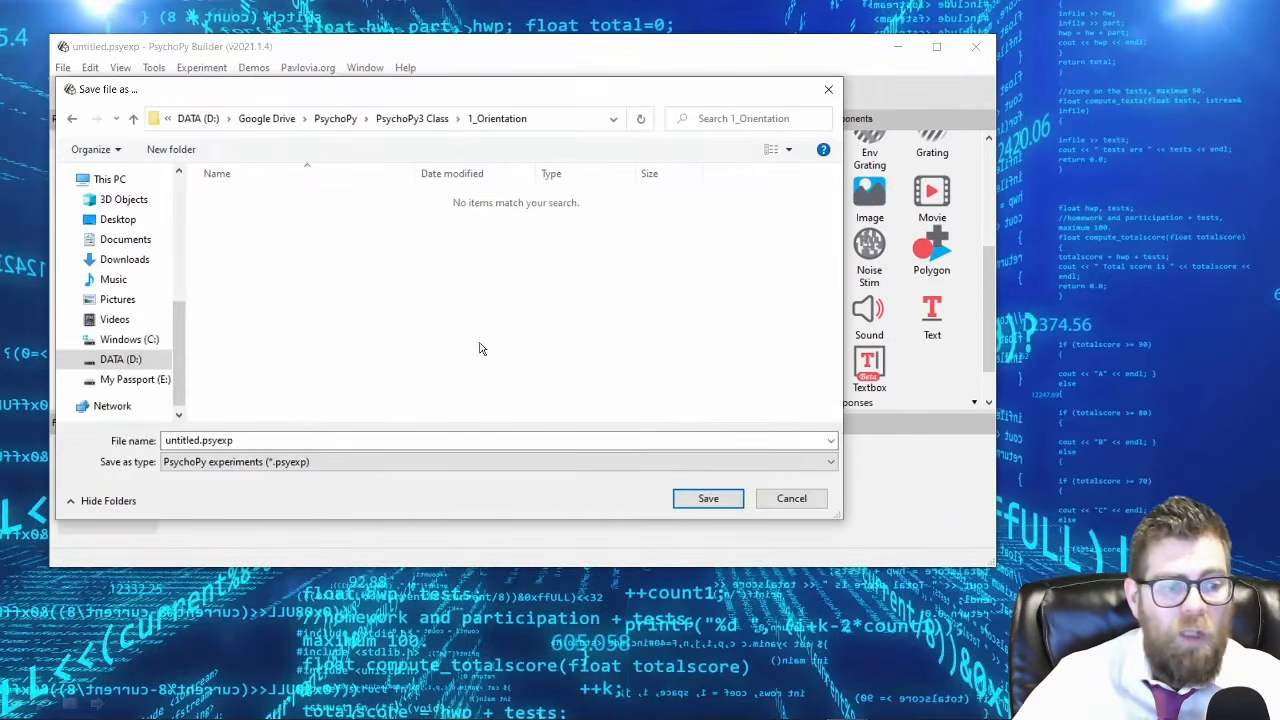
{"action": "left_click_drag", "start_coordinate": [386, 80], "coordinate": [625, 115]}
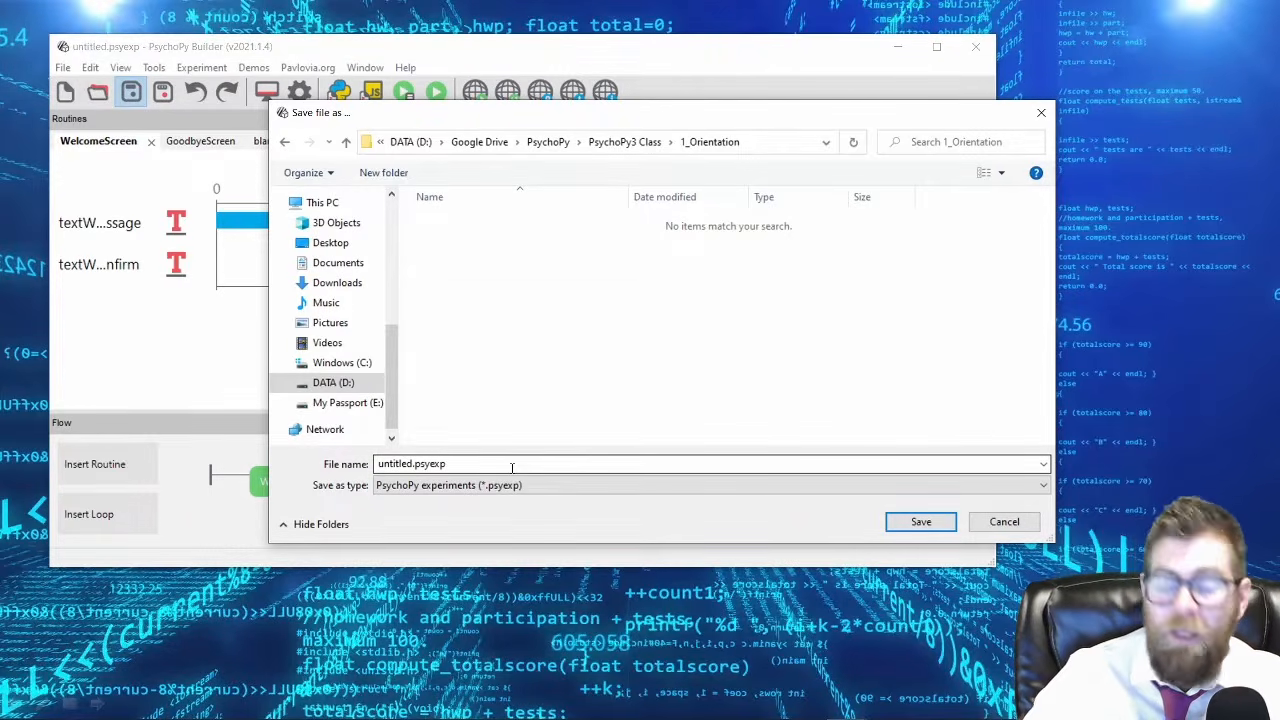
{"action": "double_click", "coordinate": [511, 467]}
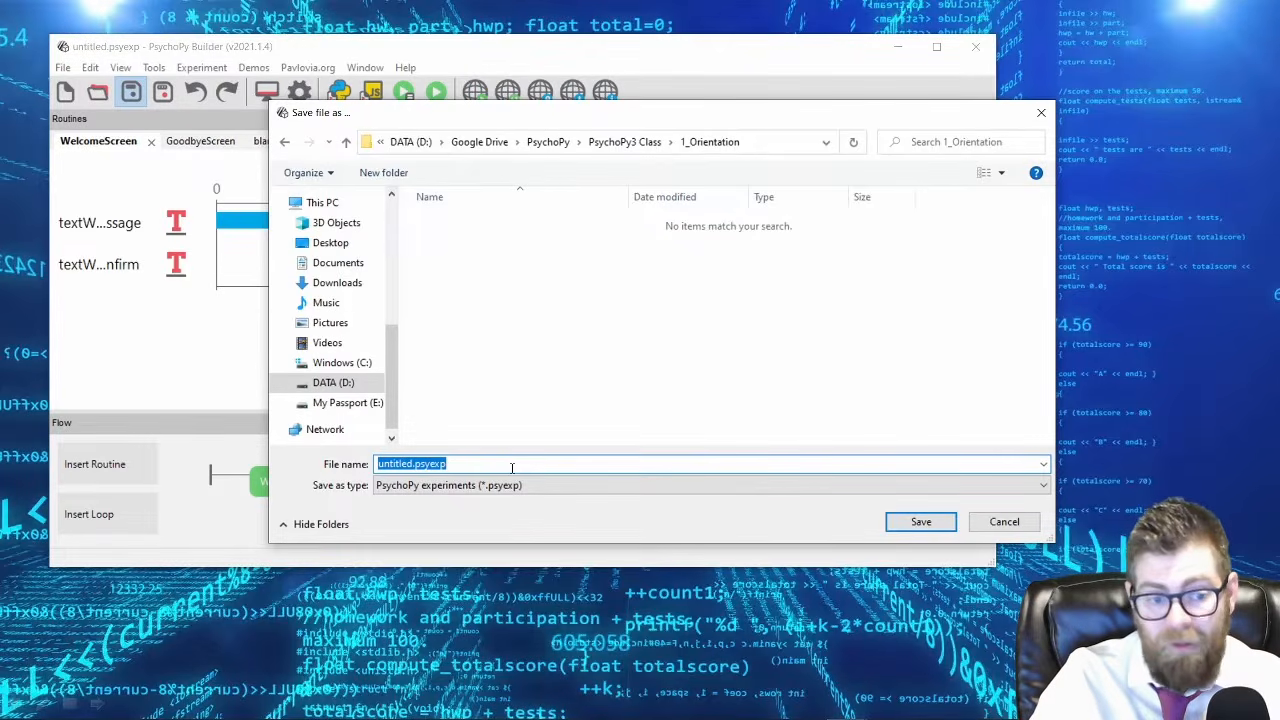
{"action": "type", "text": "OrientationExp"}
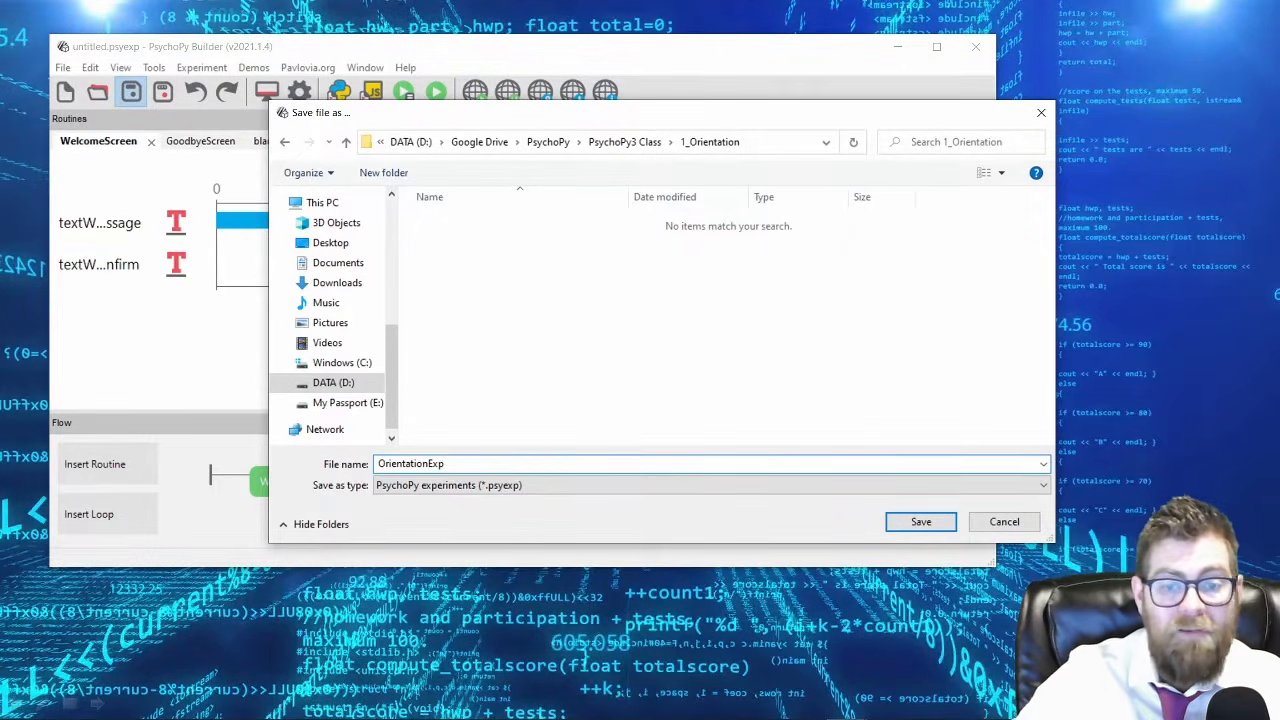
{"action": "key", "text": "Return"}
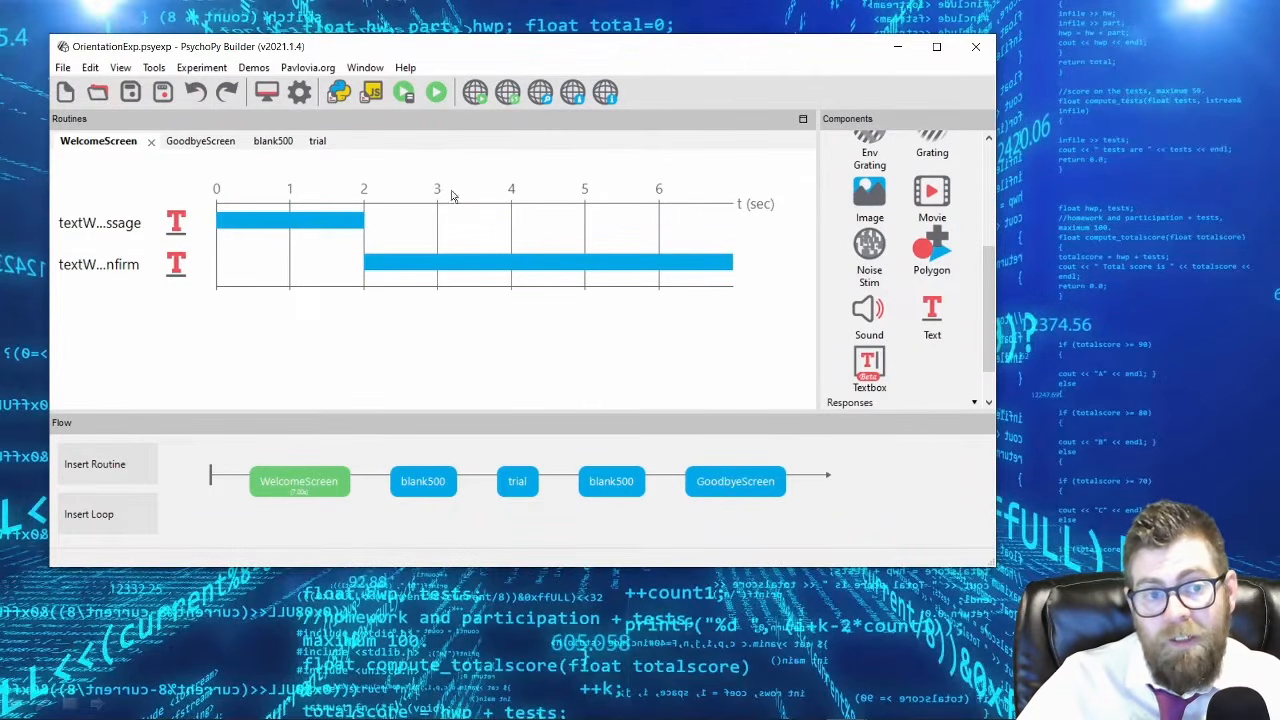
Run the experiment and accept the participant and session dialog to watch both welcome texts.
{"action": "left_click", "coordinate": [436, 92]}
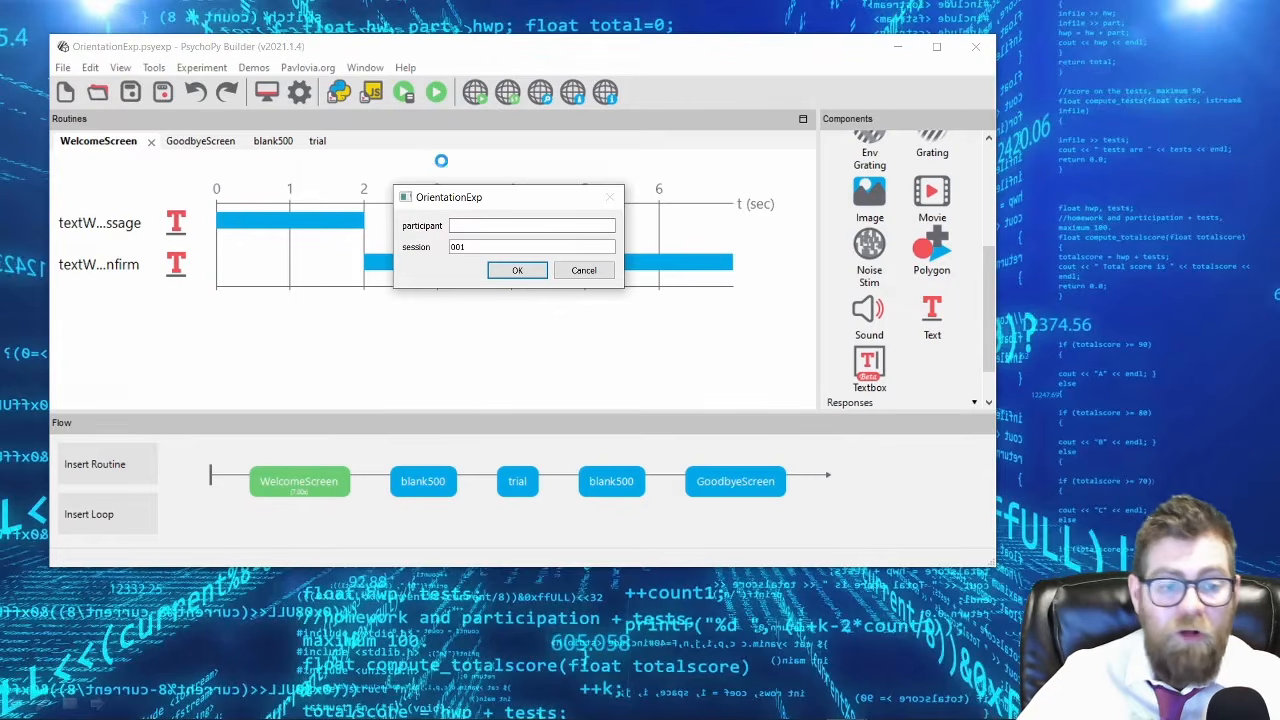
{"action": "left_click", "coordinate": [461, 227]}
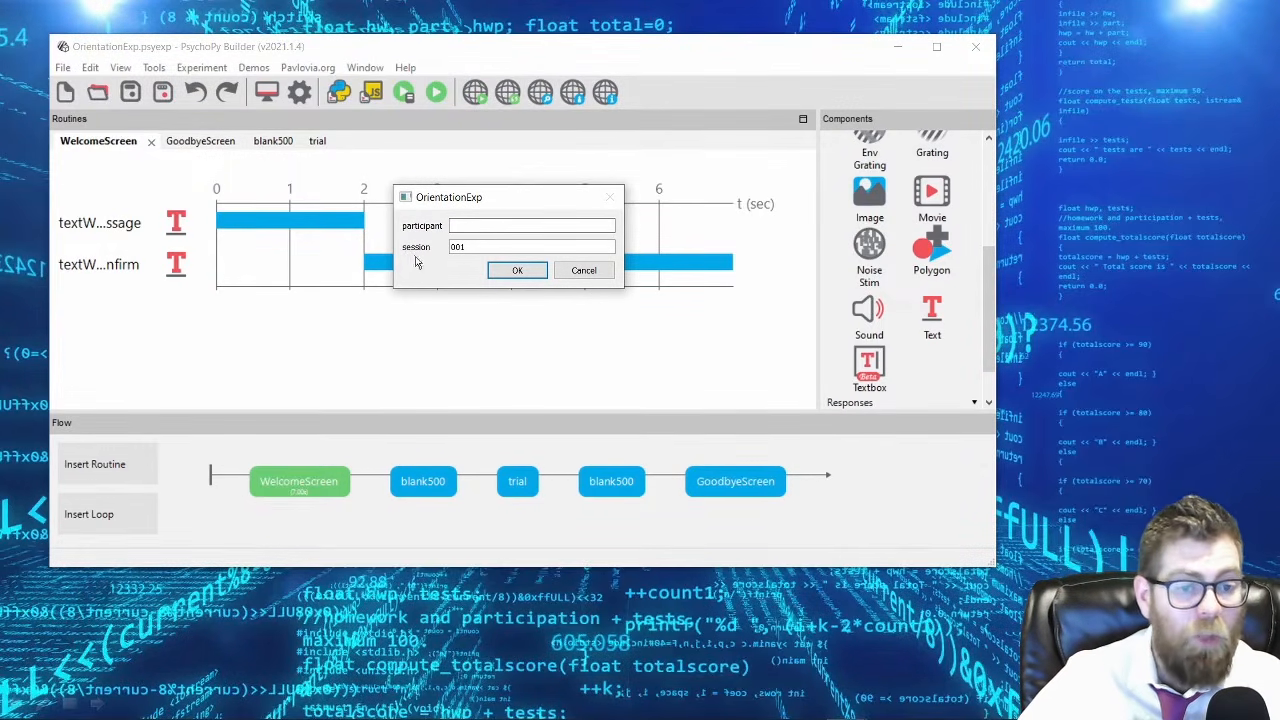
{"action": "left_click", "coordinate": [471, 227]}
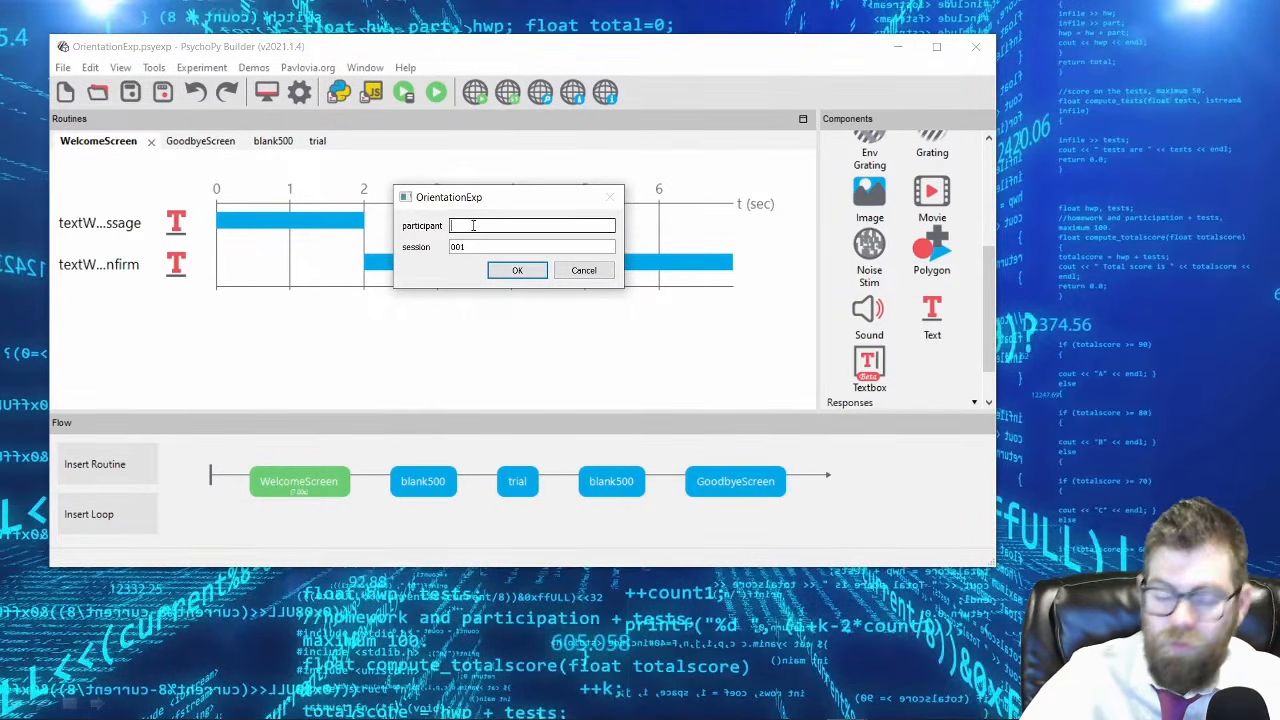
{"action": "key", "text": "Return"}
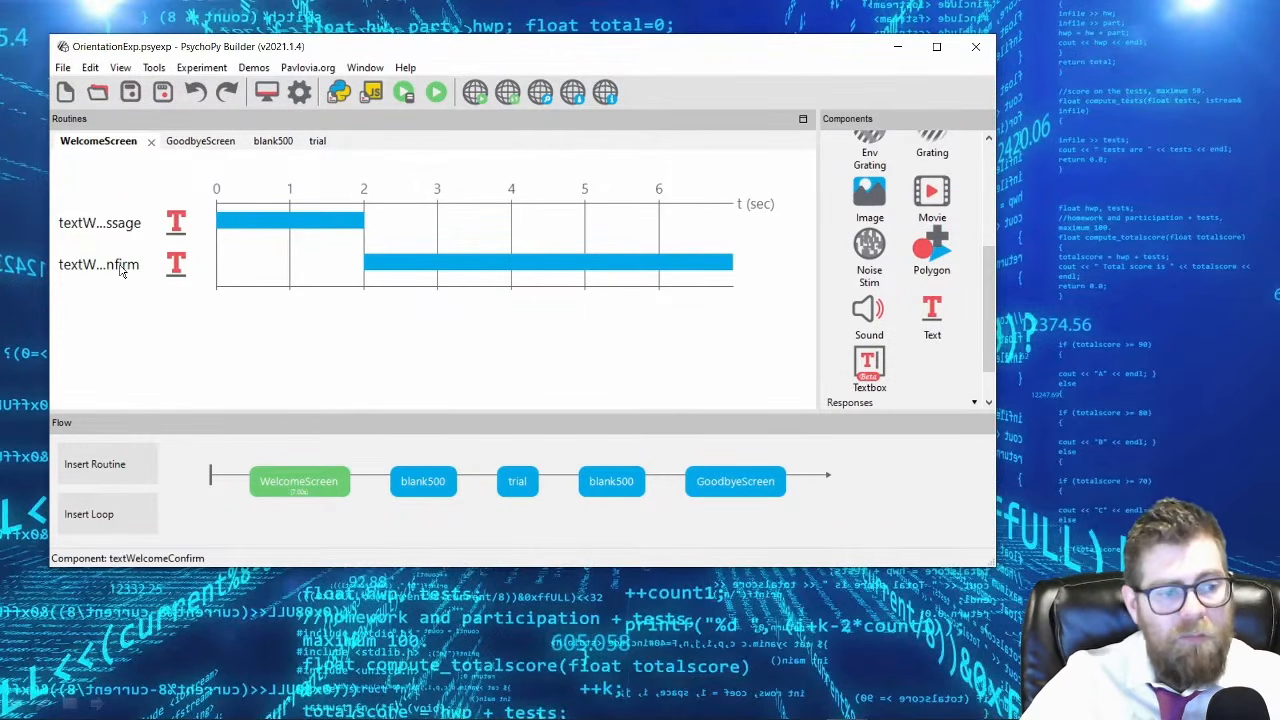
Remove the textWelcomeConfirm component and set the duration of textWelcomeMessage to 5 s.
{"action": "right_click", "coordinate": [121, 271]}
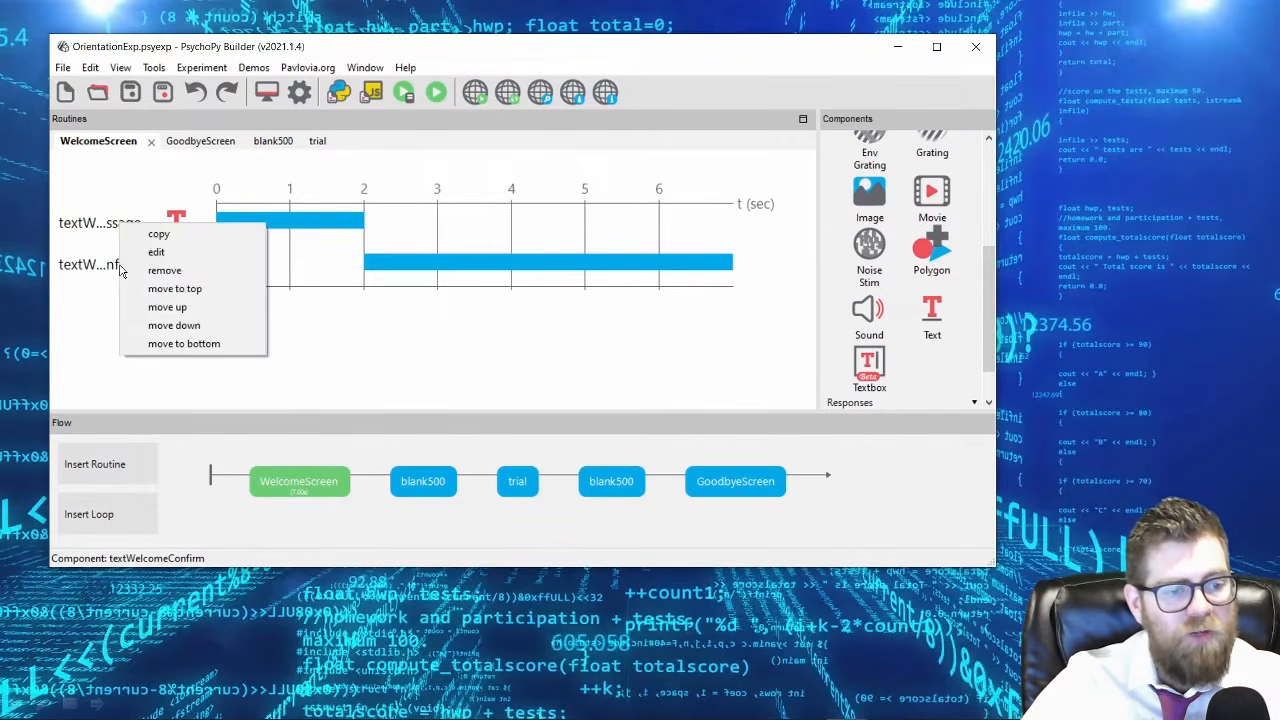
{"action": "left_click", "coordinate": [183, 271]}
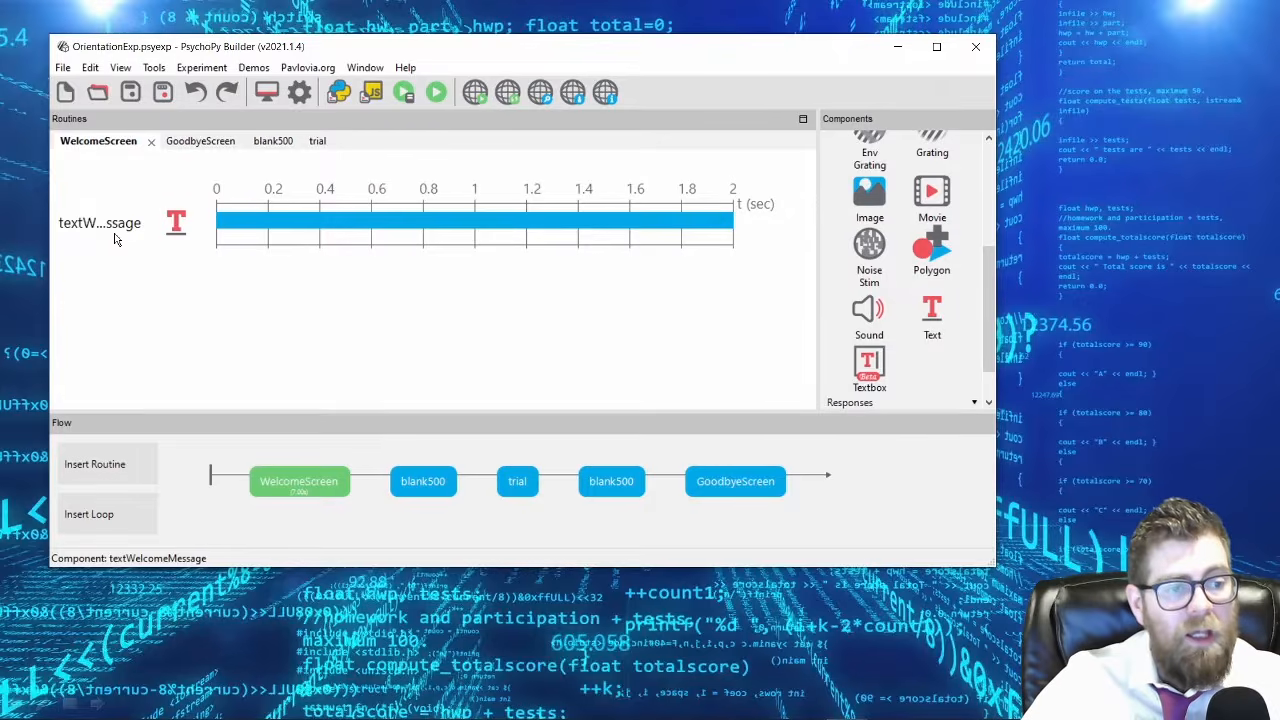
{"action": "double_click", "coordinate": [123, 233]}
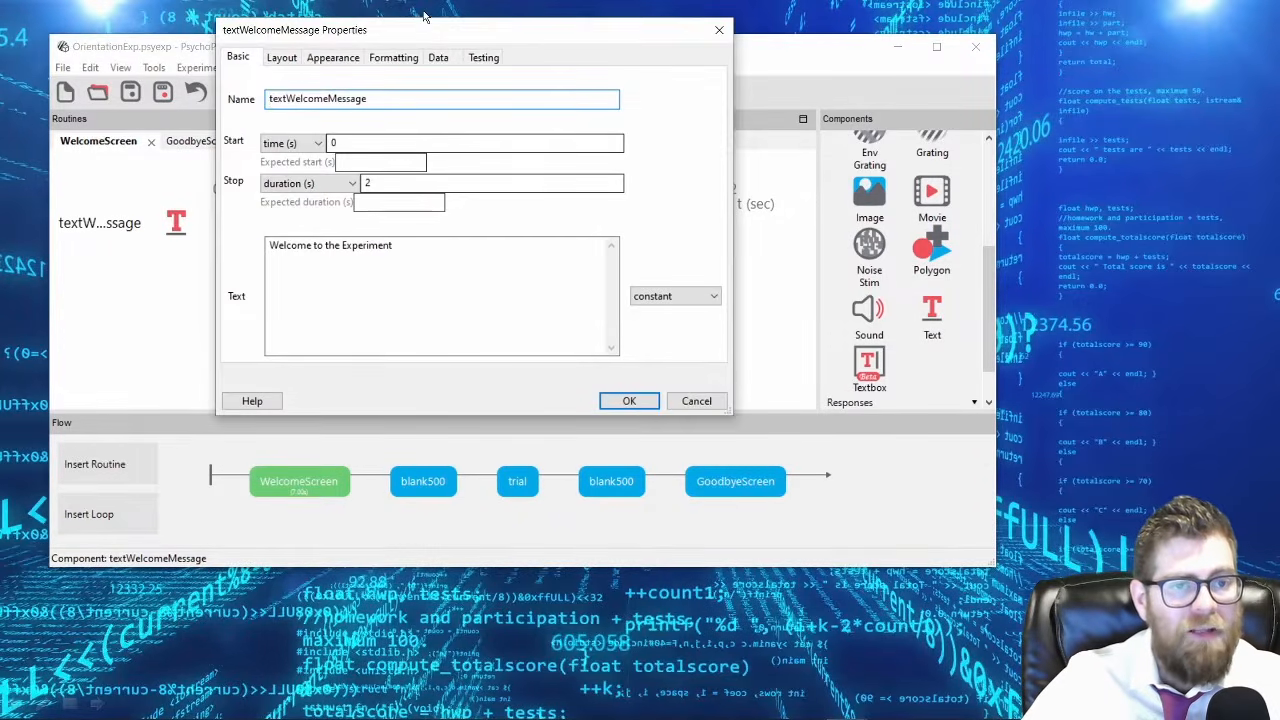
{"action": "left_click_drag", "start_coordinate": [435, 38], "coordinate": [663, 121]}
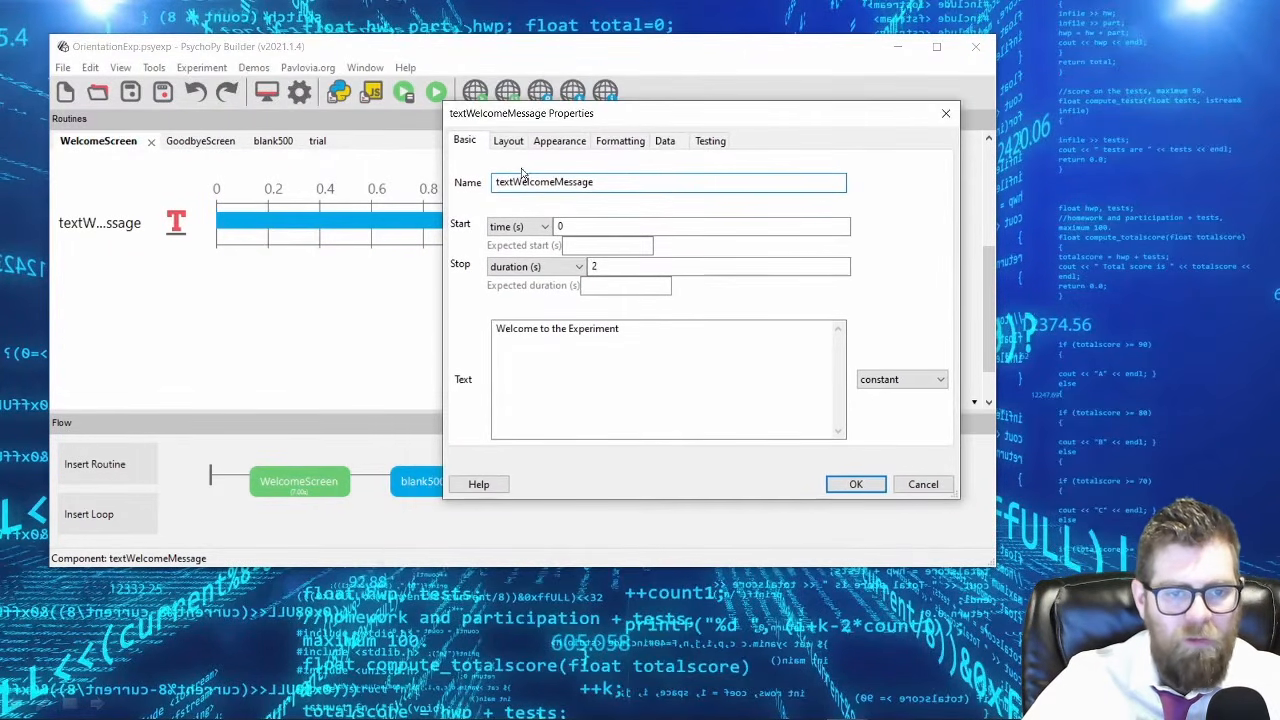
{"action": "left_click", "coordinate": [686, 345]}
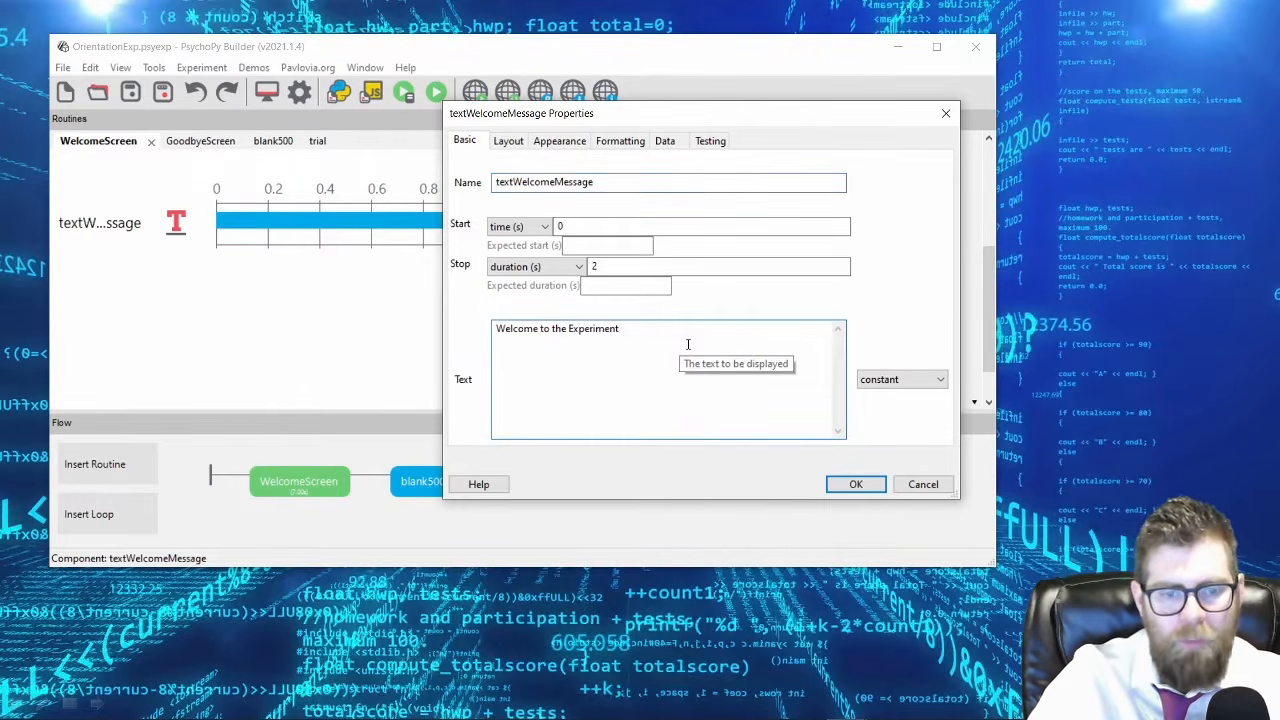
{"action": "double_click", "coordinate": [647, 267]}
{"action": "type", "text": "5"}
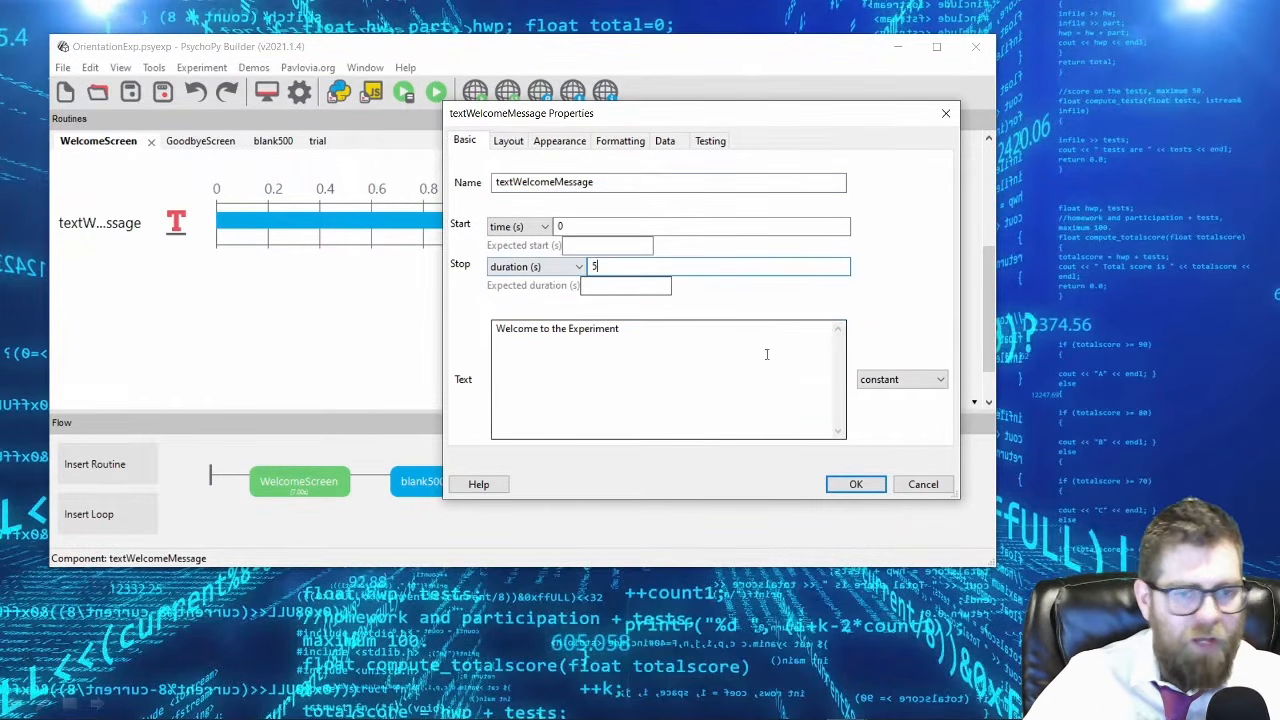
Try an x position of -.5 for the welcome message, and replace it with .5.
{"action": "left_click", "coordinate": [508, 142]}
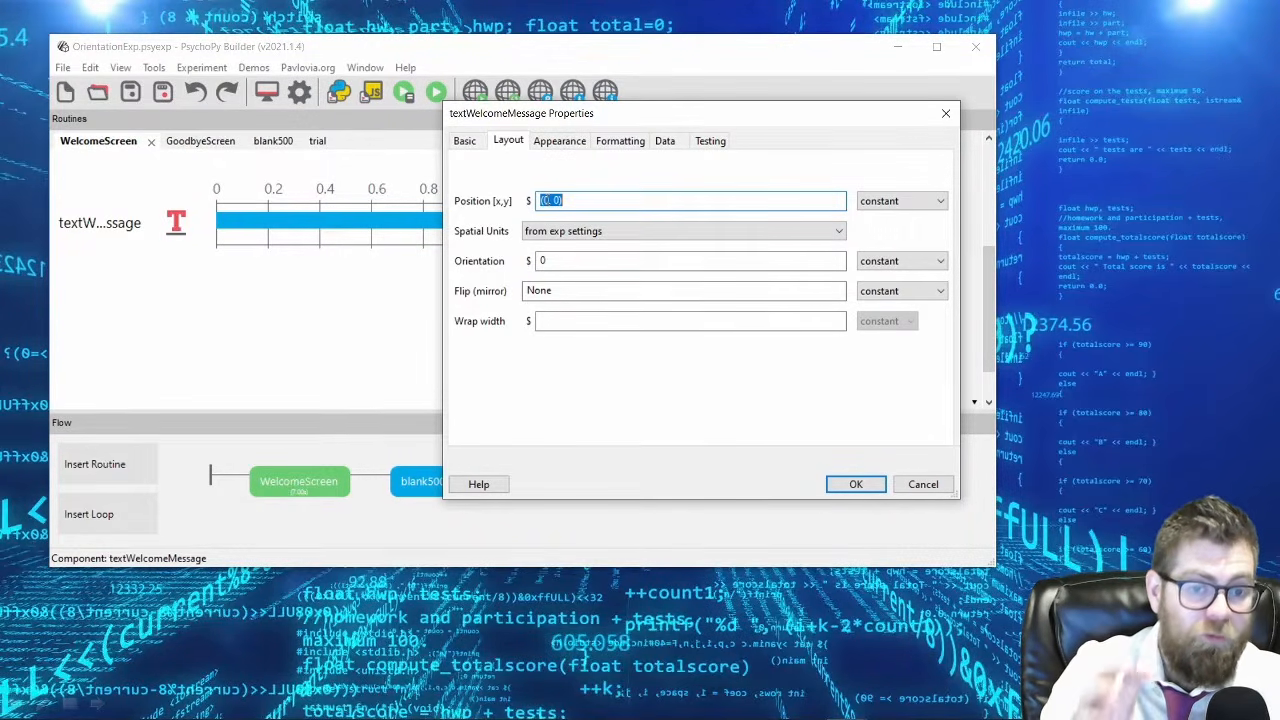
{"action": "left_click", "coordinate": [557, 203]}
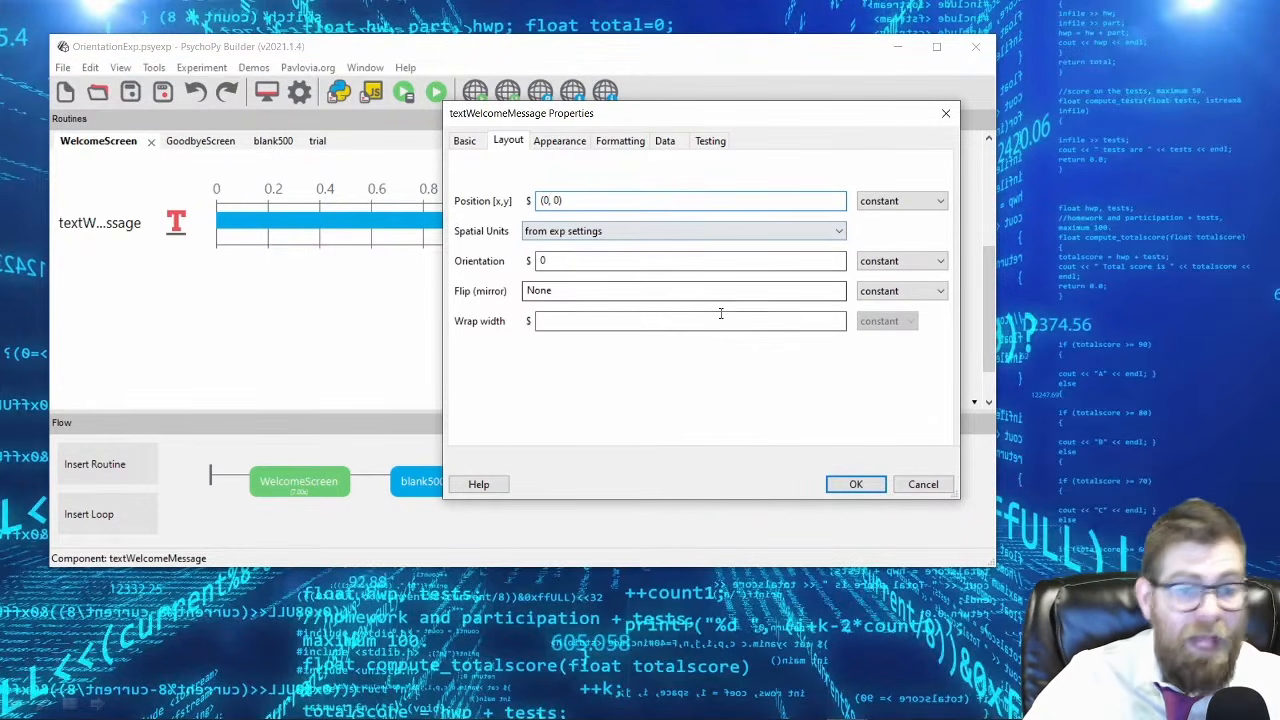
{"action": "type", "text": "-.5"}
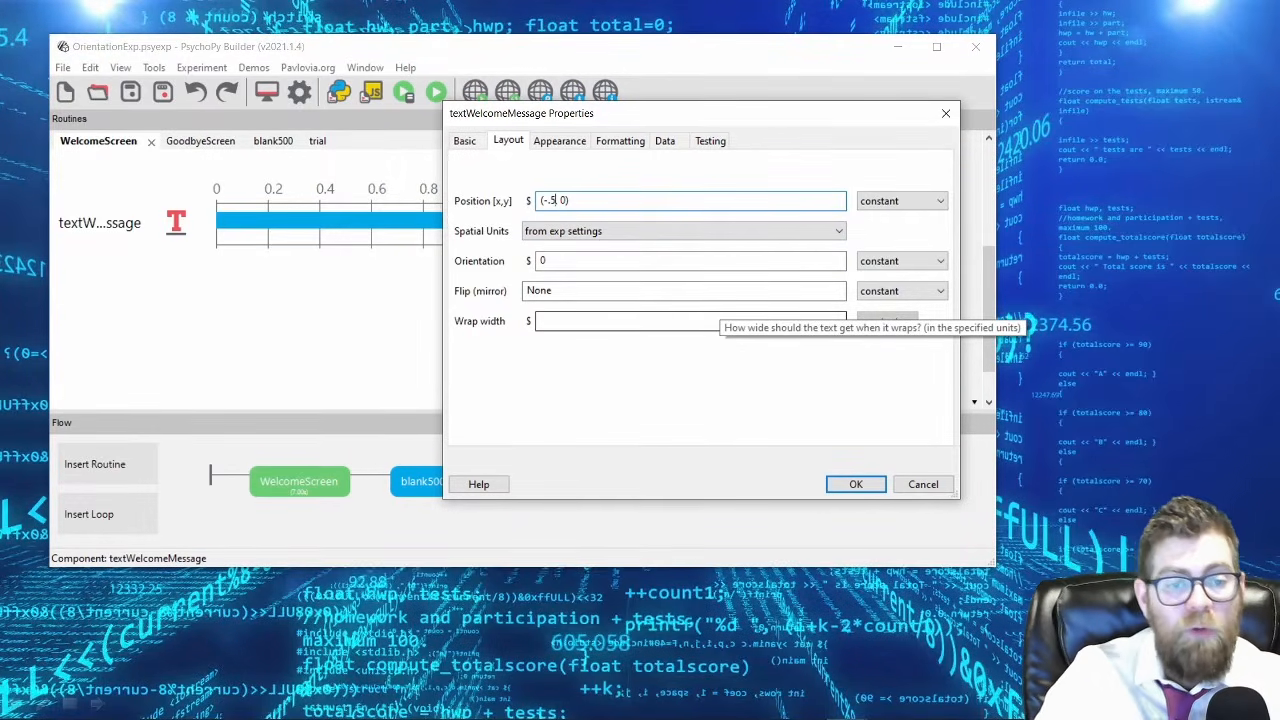
{"action": "key", "text": "BackSpace"}
{"action": "key", "text": "BackSpace"}
{"action": "key", "text": "BackSpace"}
{"action": "type", "text": ".5"}
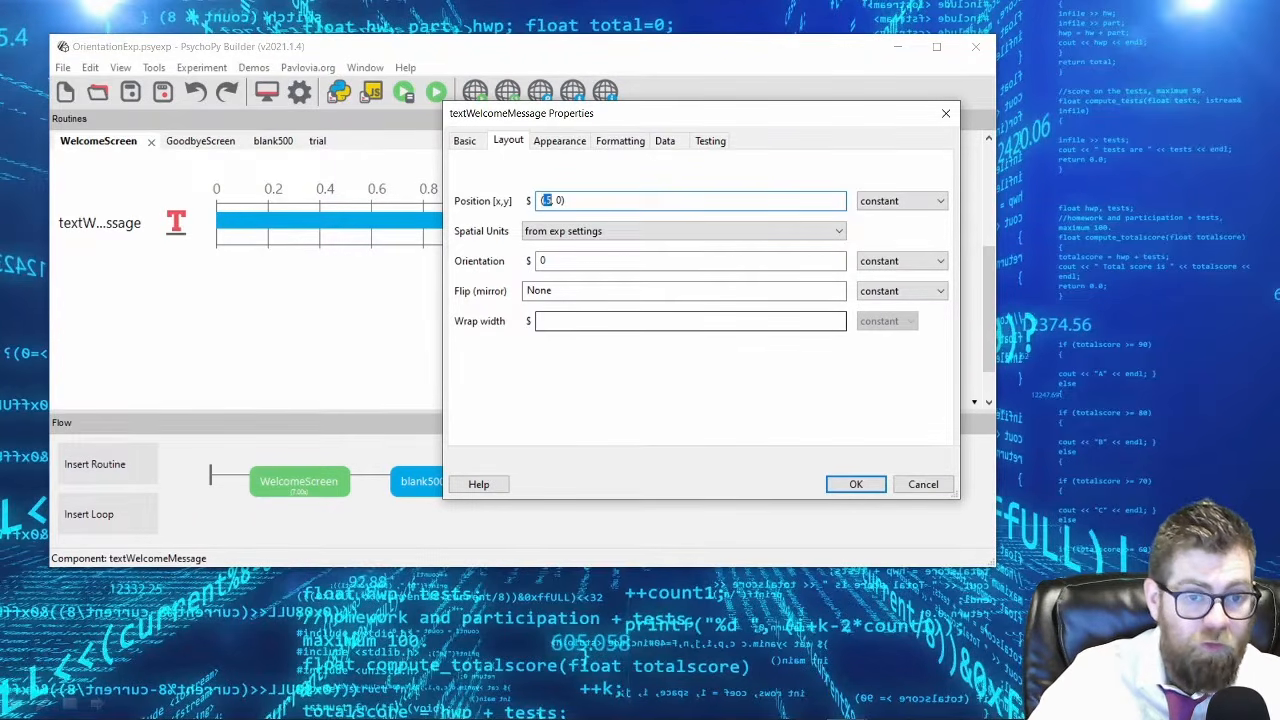
Try a y position of -.5 for the welcome message, replace it with .5 and accept the component.
{"action": "left_click", "coordinate": [554, 201]}
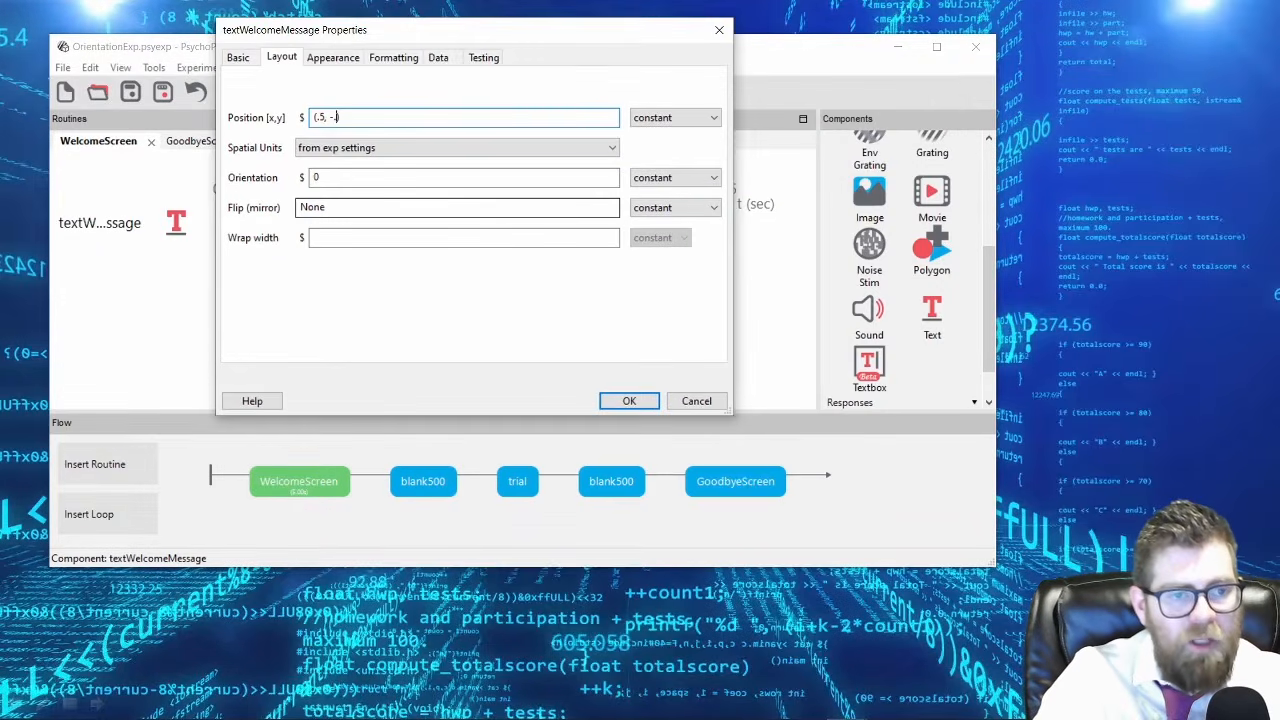
{"action": "type", "text": ".5"}
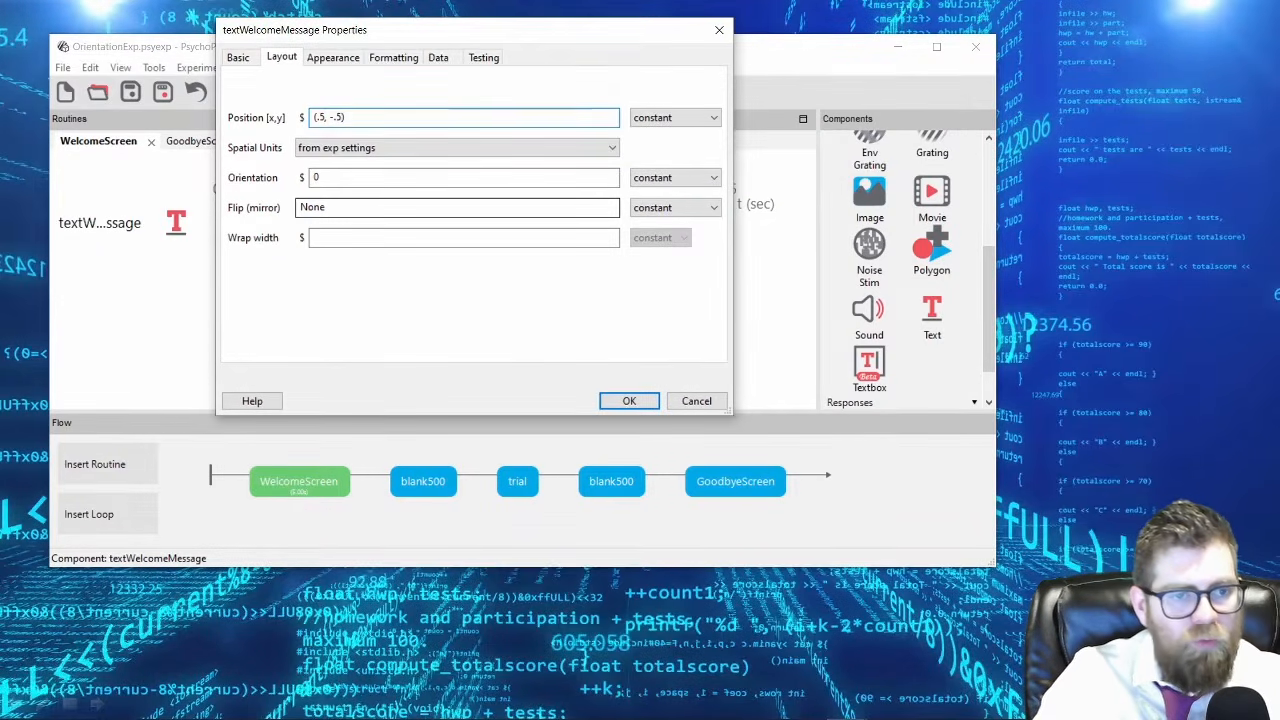
{"action": "key", "text": "BackSpace"}
{"action": "key", "text": "BackSpace"}
{"action": "key", "text": "BackSpace"}
{"action": "type", "text": ".5"}
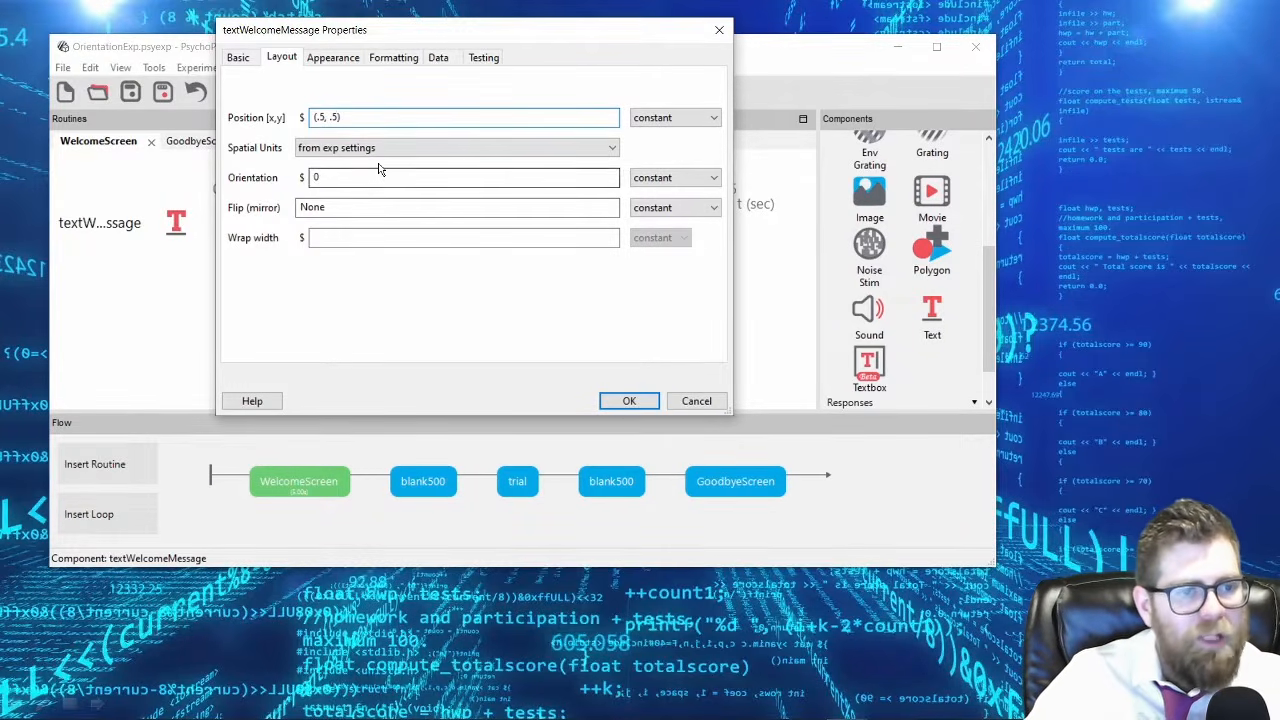
{"action": "triple_click", "coordinate": [363, 116]}
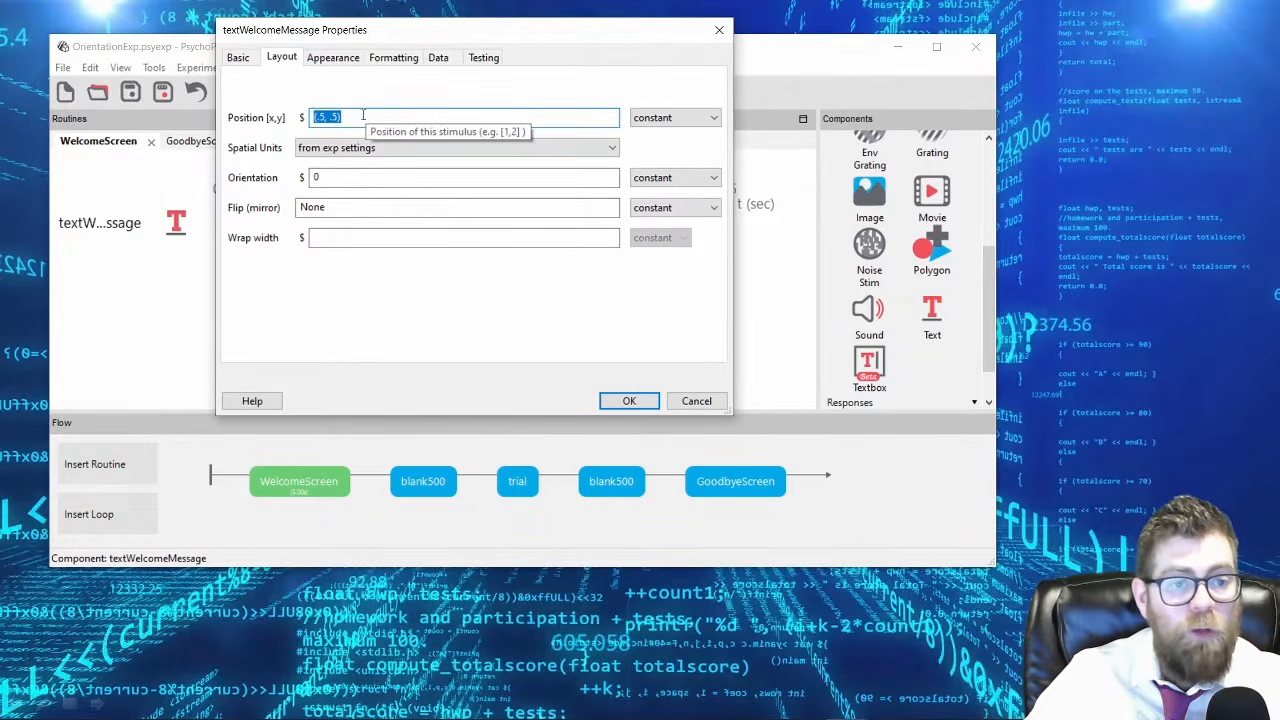
{"action": "left_click", "coordinate": [624, 401]}
Run the experiment with session 001 to check where the welcome message appears, and end the run.
{"action": "left_click", "coordinate": [436, 92]}
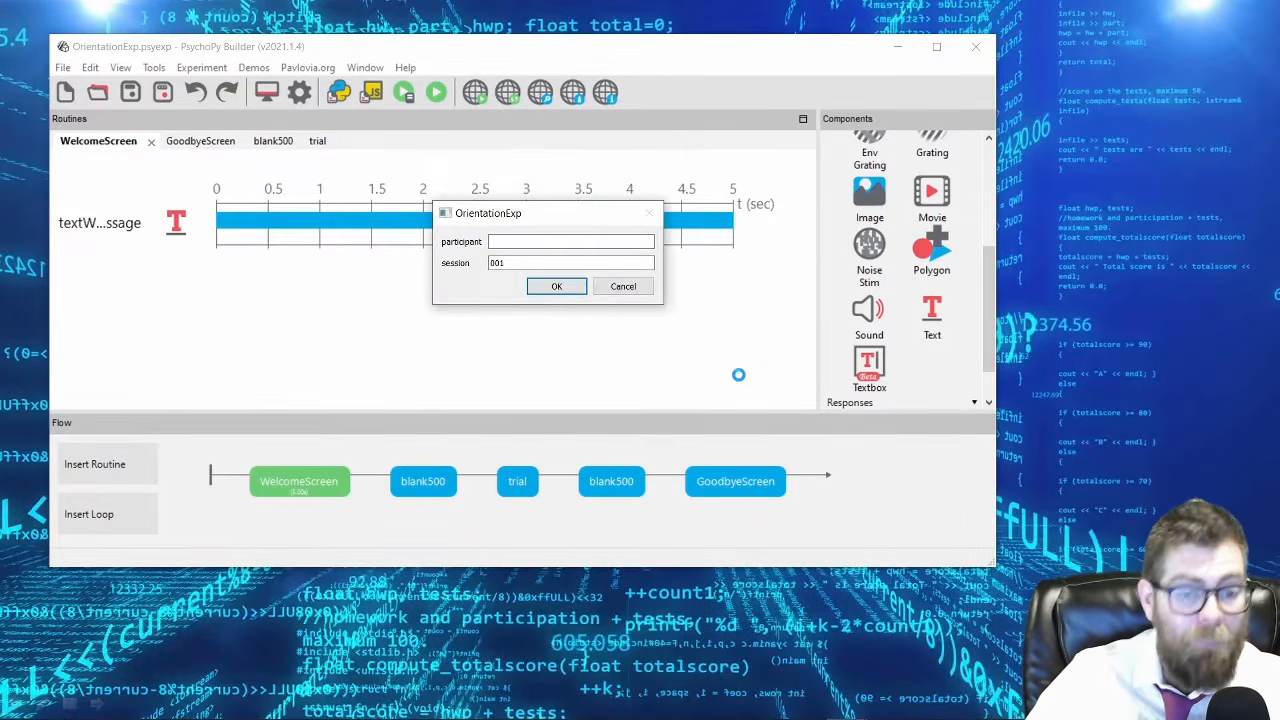
{"action": "left_click", "coordinate": [556, 286]}
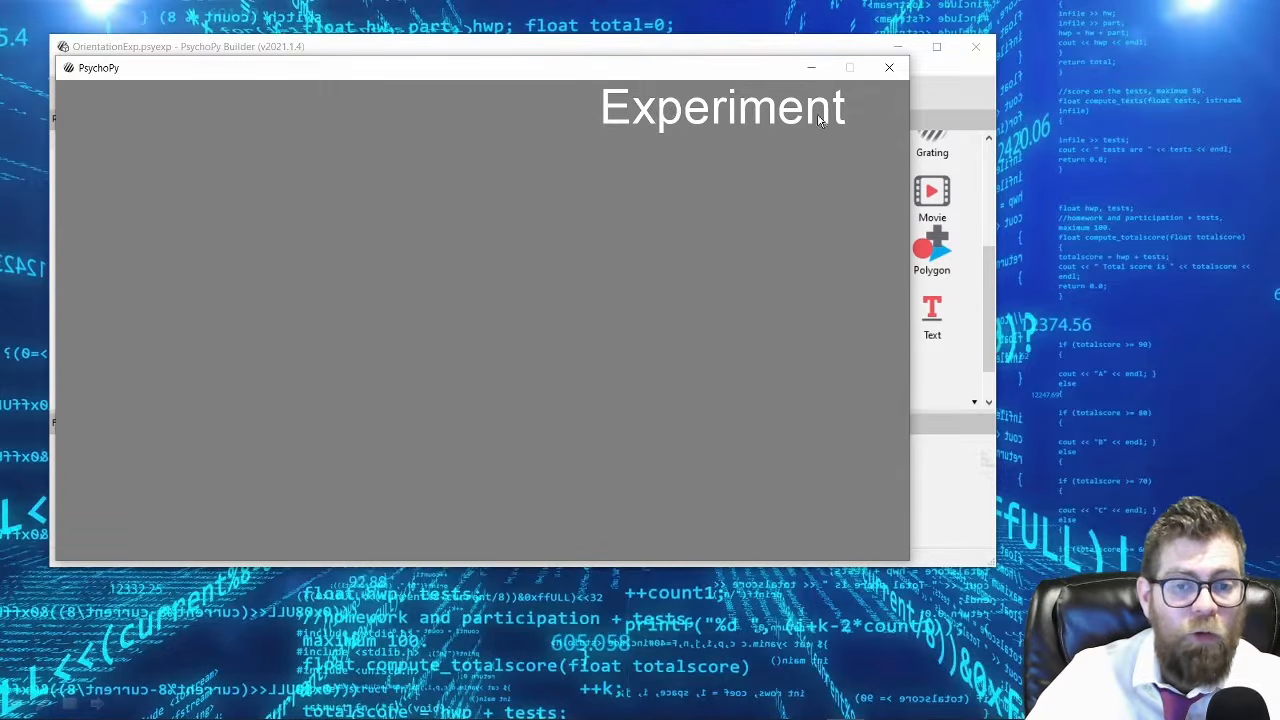
{"action": "key", "text": "Escape"}
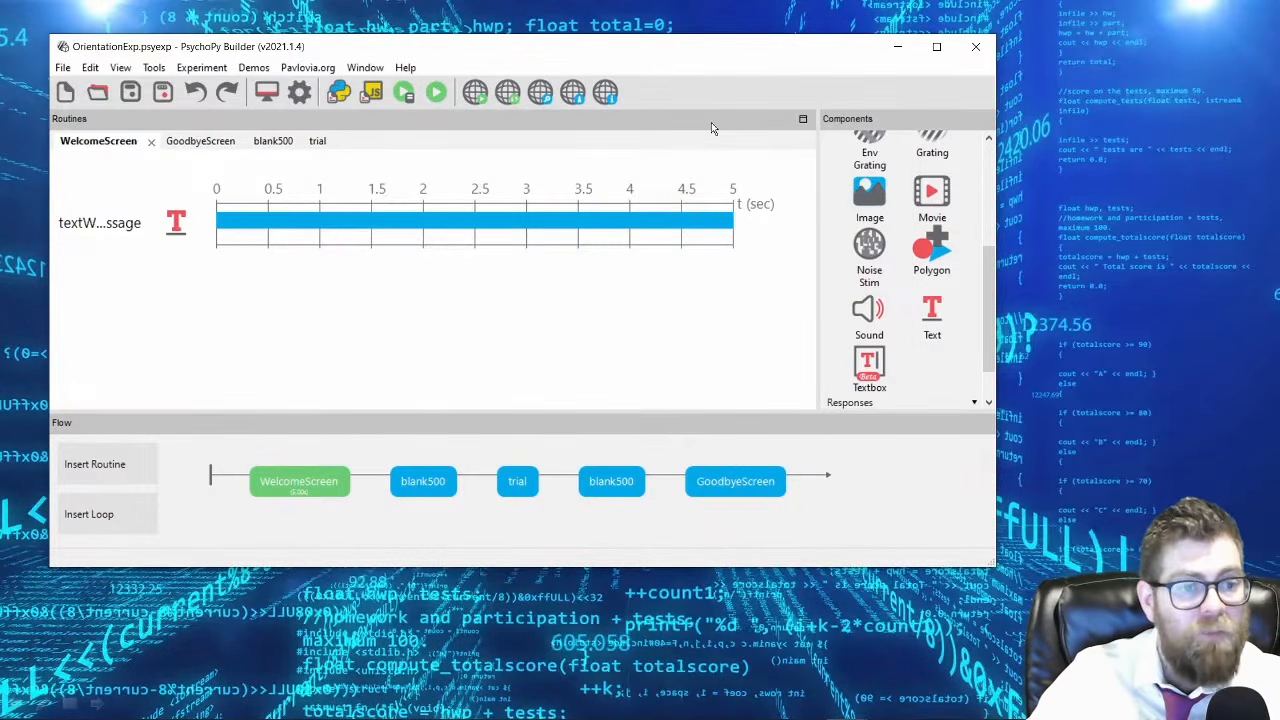
Open the welcome message's layout settings and try positions (1, 0), (1, 1) and (-1, -1).
{"action": "left_click", "coordinate": [127, 224]}
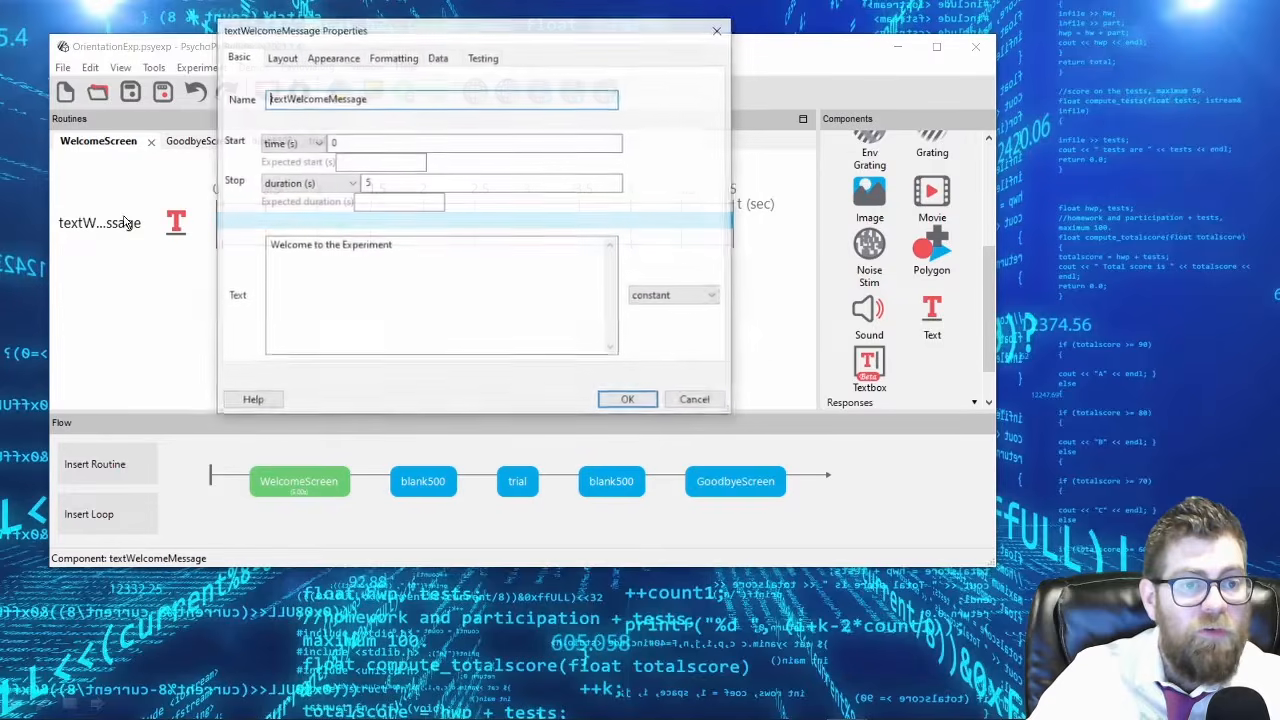
{"action": "left_click", "coordinate": [281, 60]}
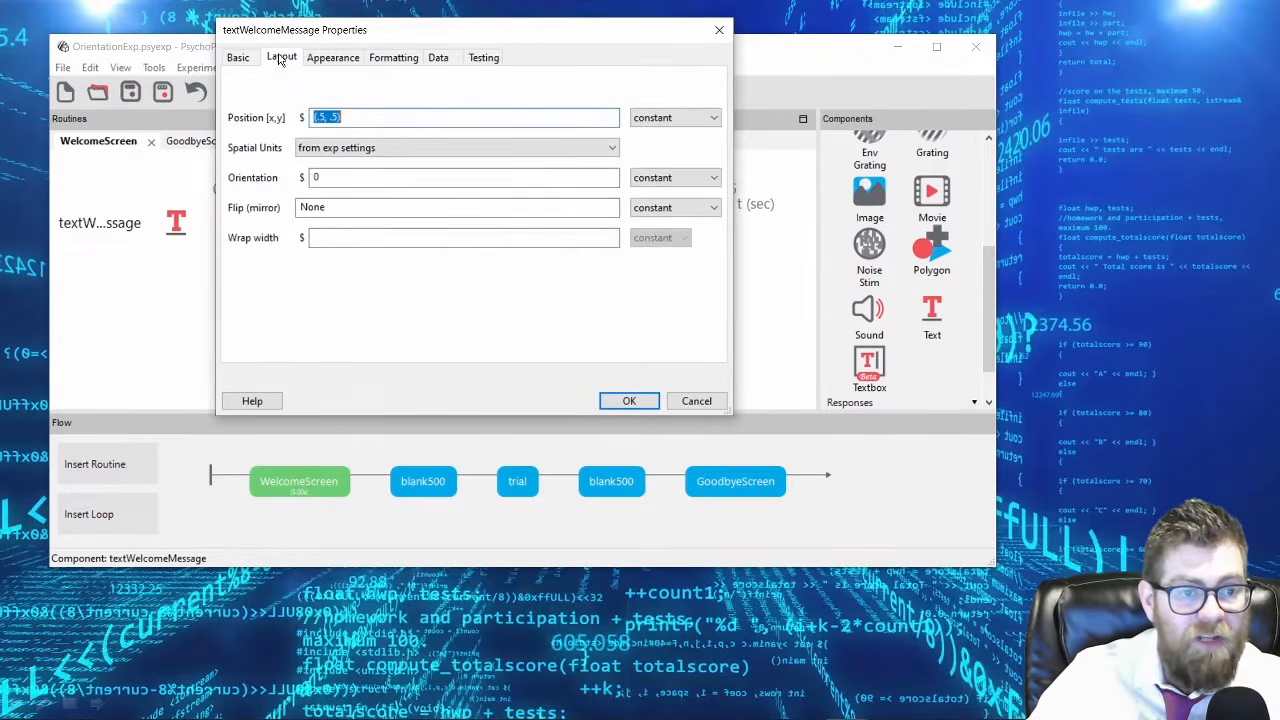
{"action": "left_click", "coordinate": [321, 119]}
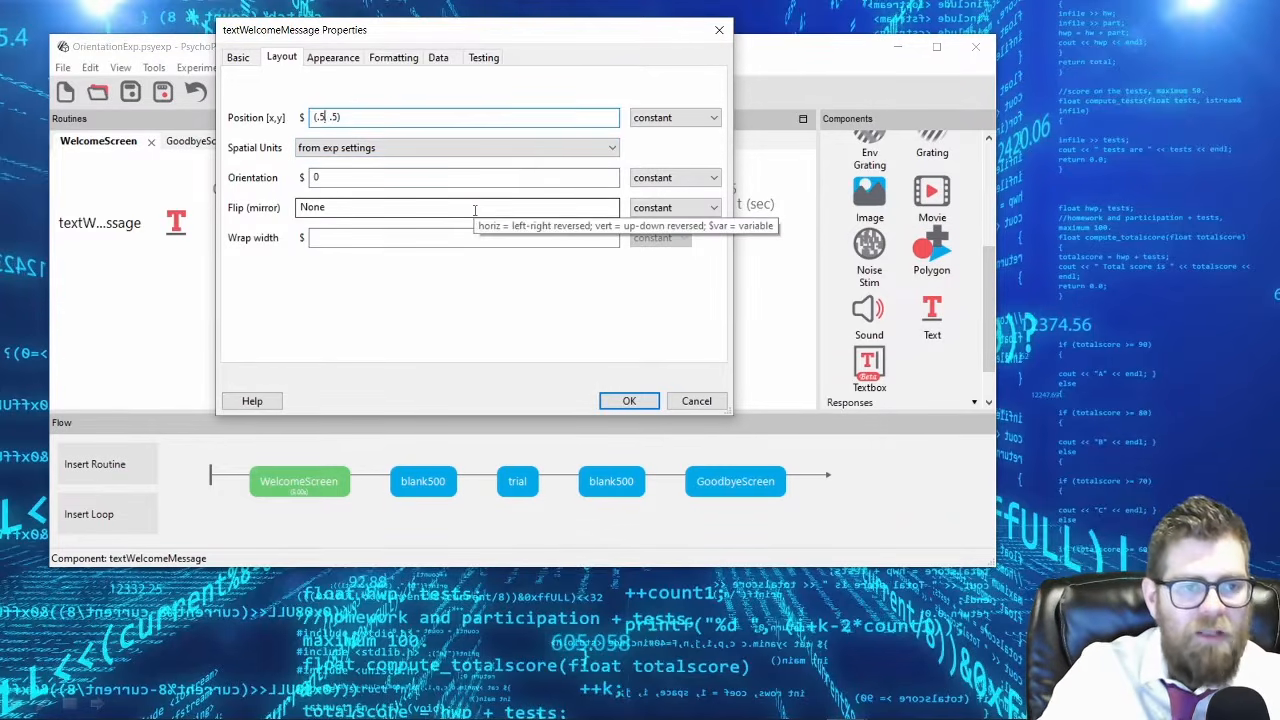
{"action": "type", "text": ","}
{"action": "key", "text": "Delete"}
{"action": "type", "text": "0"}
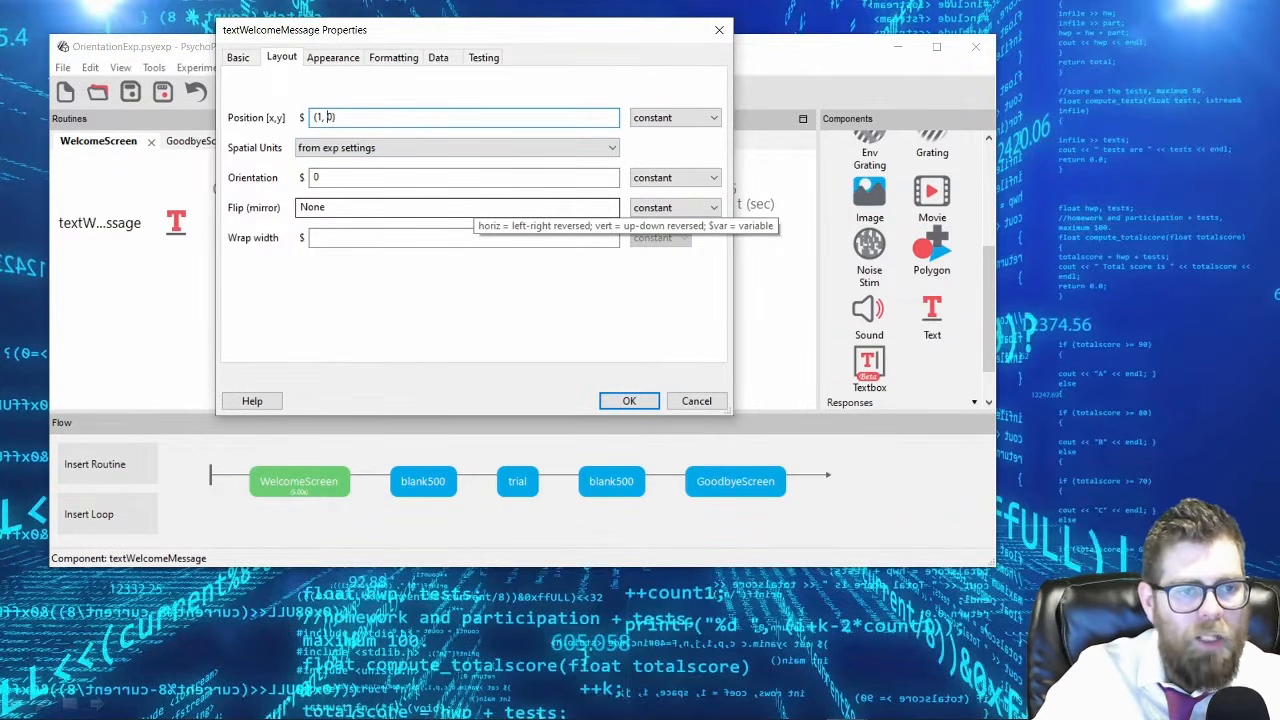
{"action": "key", "text": "Left"}
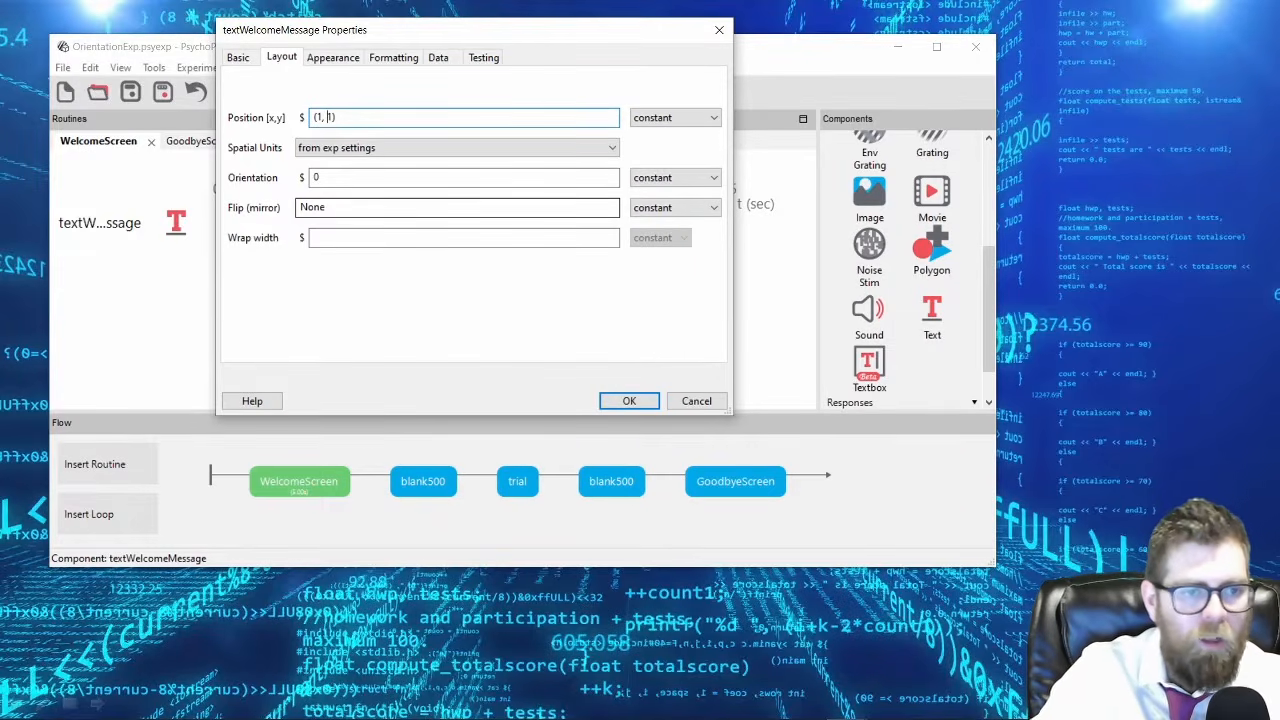
{"action": "type", "text": "-"}
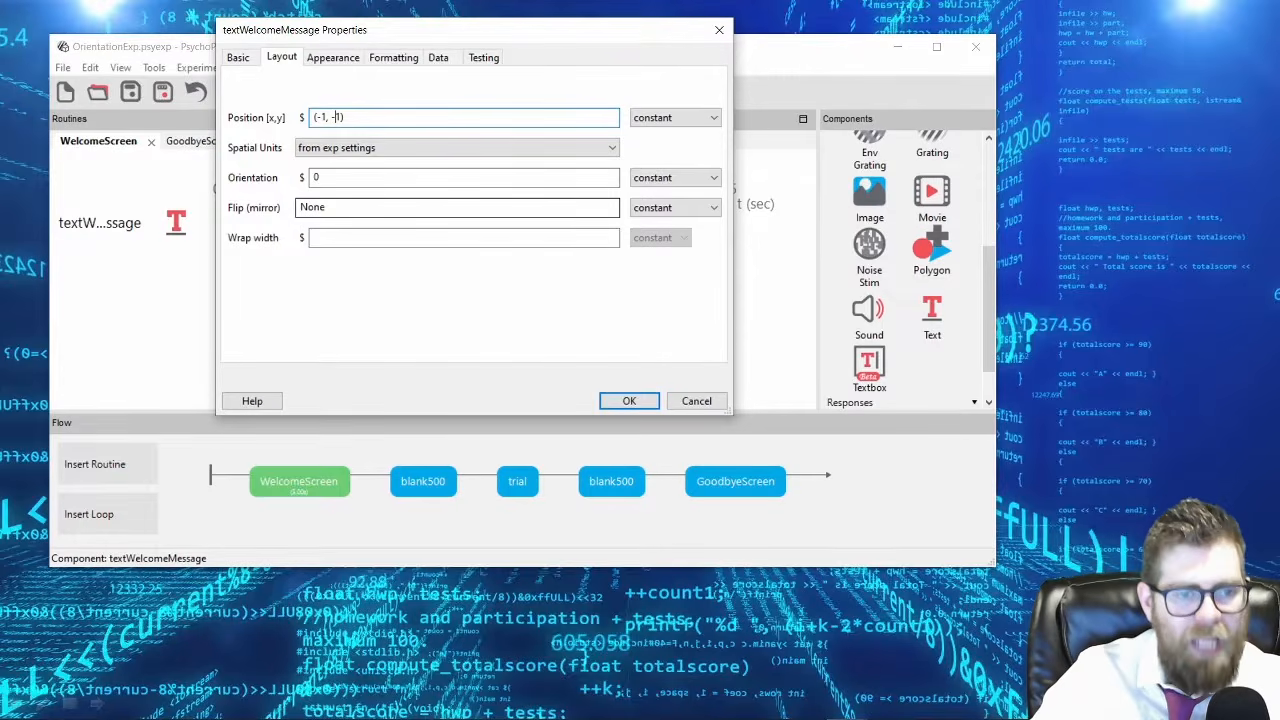
Set the position of textWelcomeMessage to (0, 0).
{"action": "key", "text": "shift+Right"}
{"action": "key", "text": "shift+Right"}
{"action": "type", "text": "0"}
{"action": "key", "text": "Left"}
{"action": "key", "text": "Left"}
{"action": "key", "text": "Left"}
{"action": "key", "text": "shift+Left"}
{"action": "key", "text": "shift+Left"}
{"action": "type", "text": "0"}
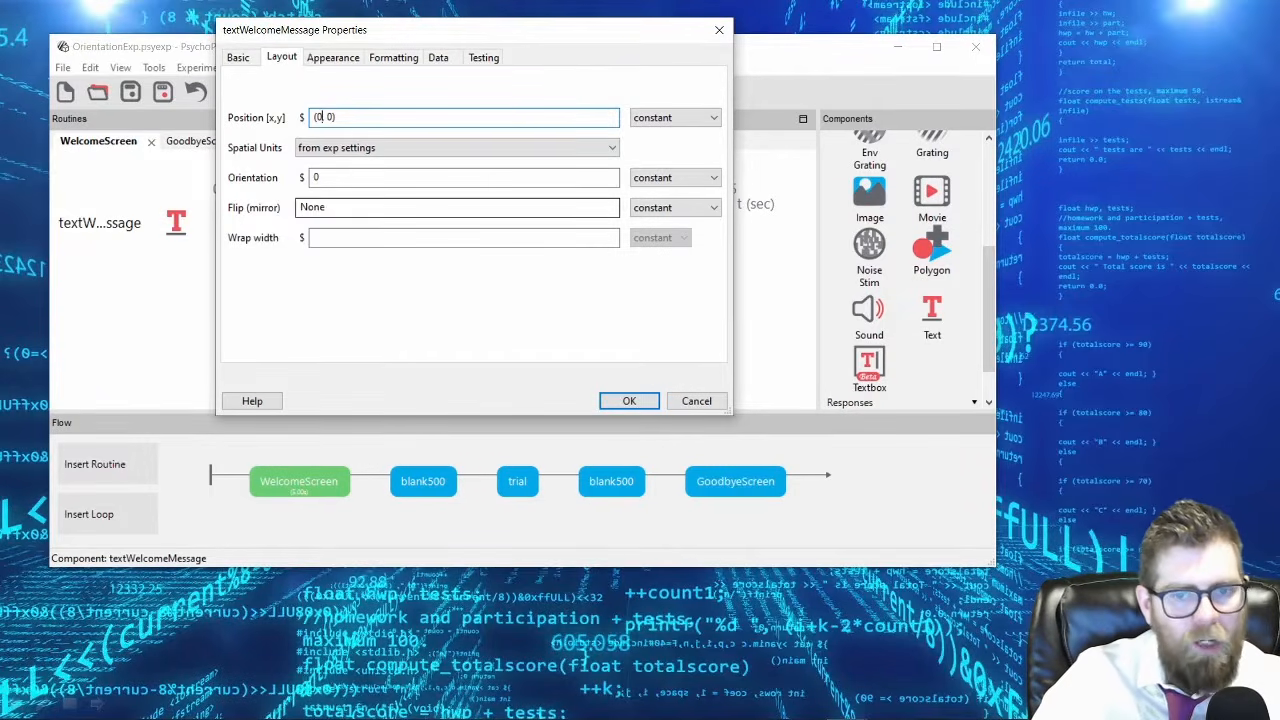
Try 23 and 45 as the welcome message's x and y position, and set both back to 0.
{"action": "key", "text": "BackSpace"}
{"action": "type", "text": "23, 45"}
{"action": "key", "text": "BackSpace"}
{"action": "key", "text": "BackSpace"}
{"action": "type", "text": "0"}
{"action": "key", "text": "Left"}
{"action": "key", "text": "Left"}
{"action": "key", "text": "Left"}
{"action": "key", "text": "BackSpace"}
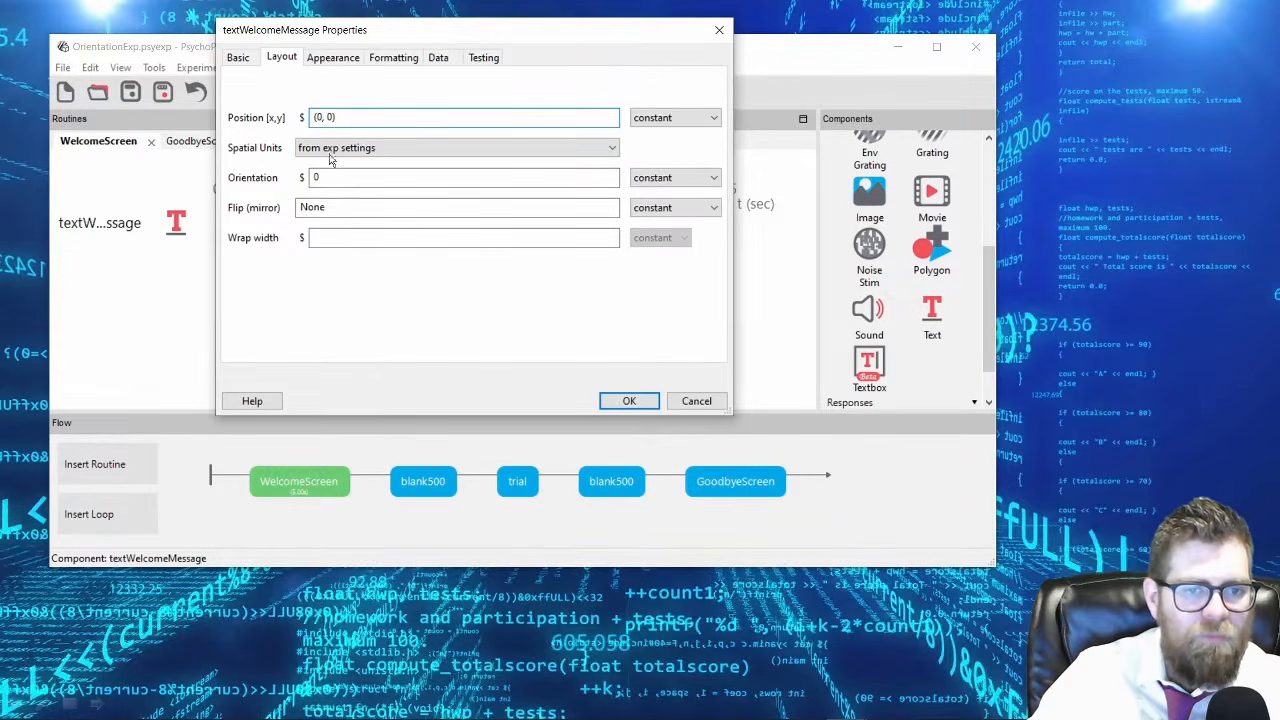
Examine the spatial unit choices for the welcome message and keep "from exp settings".
{"action": "left_click", "coordinate": [384, 153]}
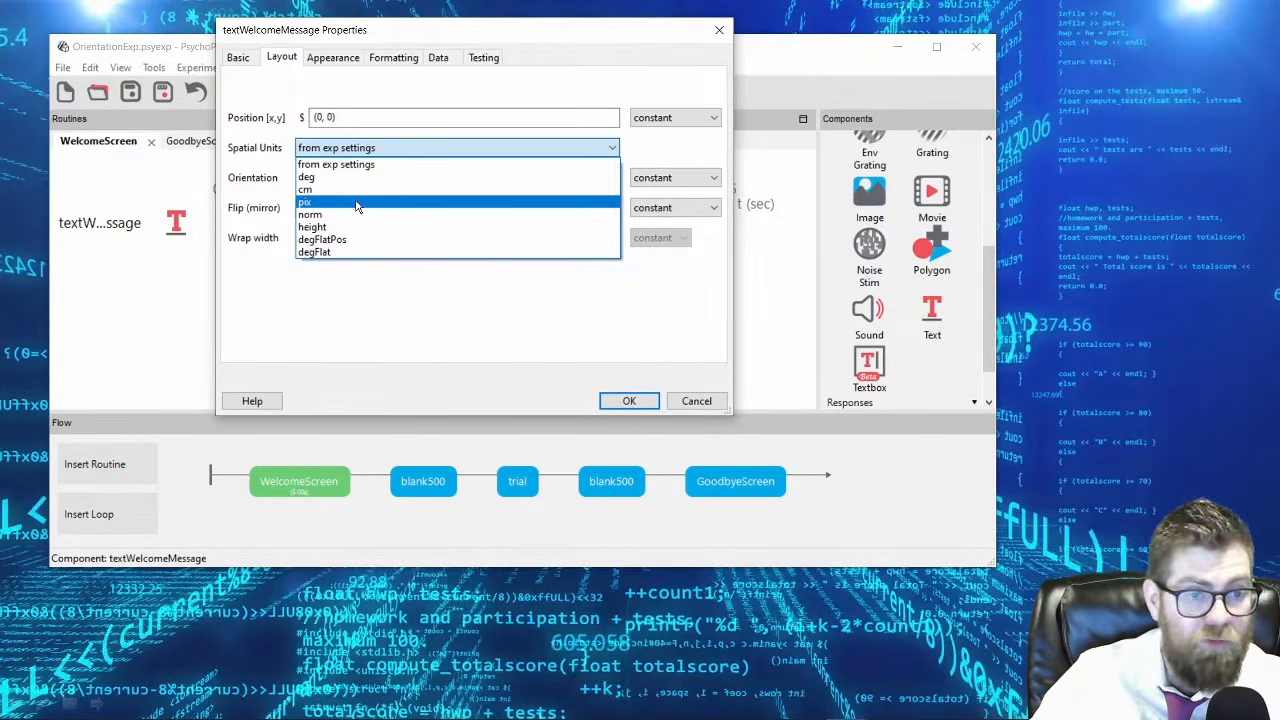
{"action": "left_click", "coordinate": [316, 163]}
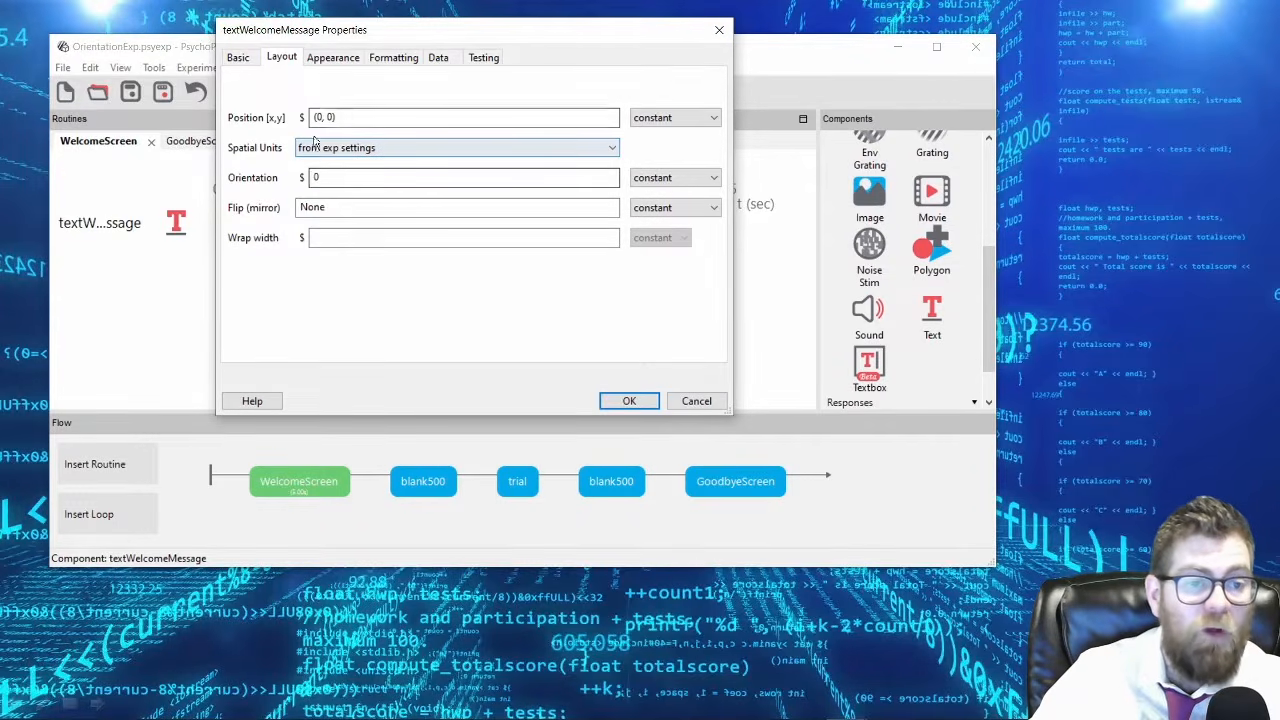
{"action": "left_click_drag", "start_coordinate": [445, 35], "coordinate": [632, 101]}
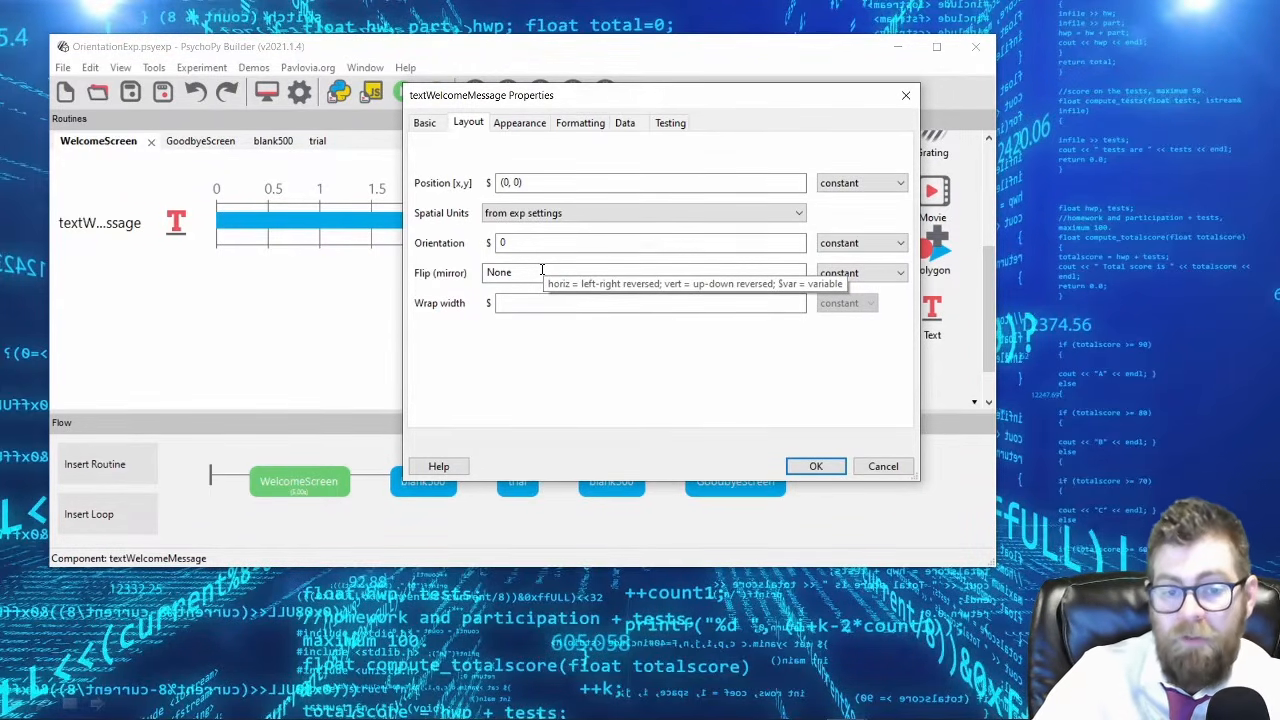
Try black and green as named foreground colors for the welcome message.
{"action": "left_click", "coordinate": [515, 124]}
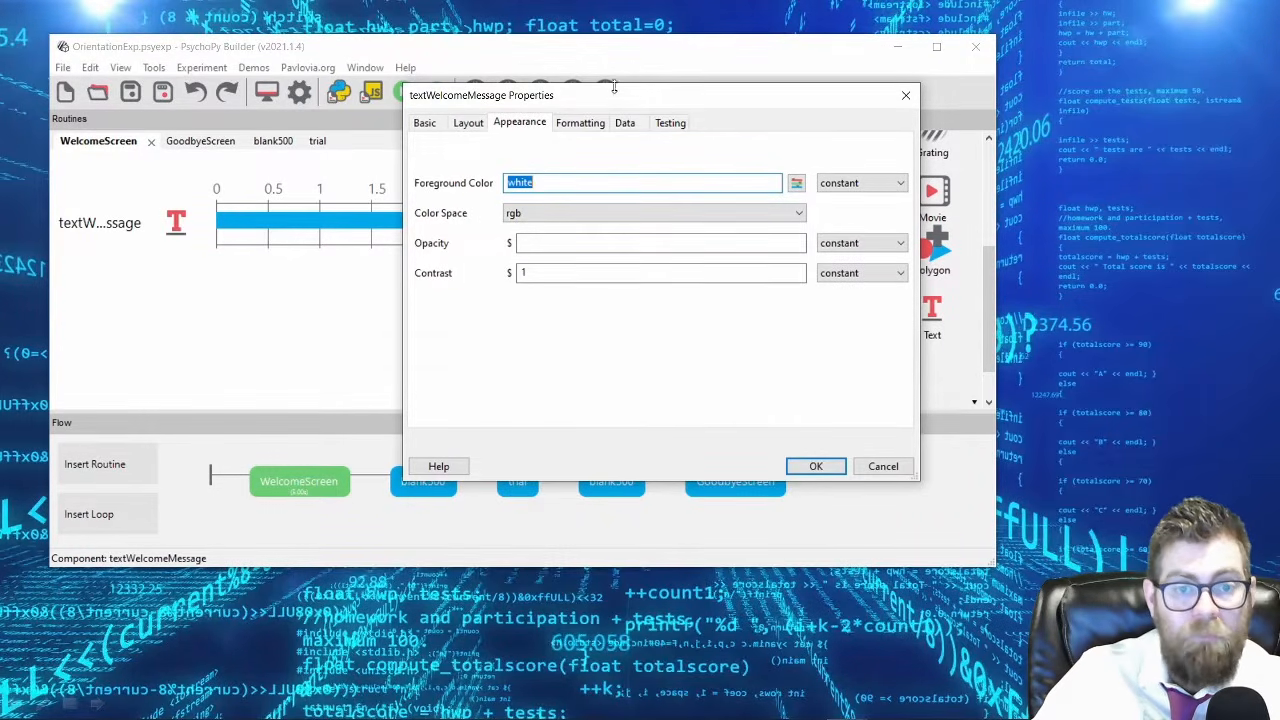
{"action": "left_click_drag", "start_coordinate": [613, 88], "coordinate": [512, 90]}
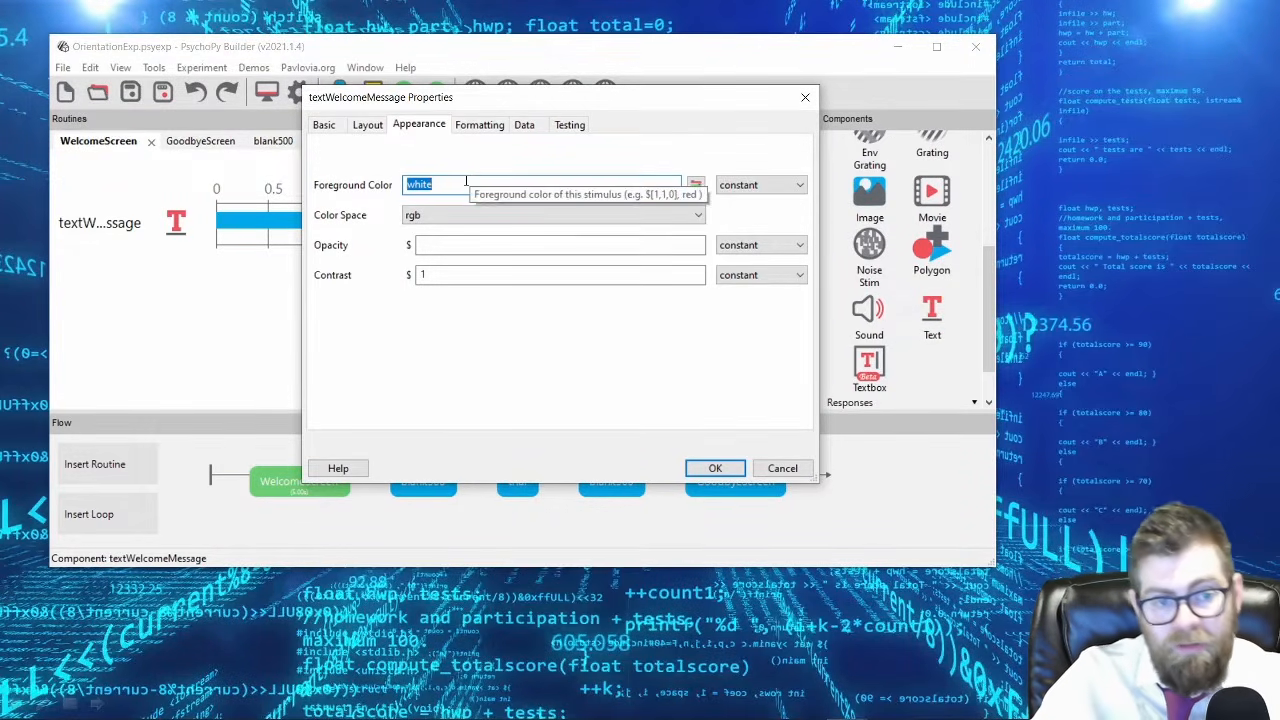
{"action": "type", "text": "black"}
{"action": "key", "text": "ctrl+a"}
{"action": "type", "text": "green"}
{"action": "key", "text": "ctrl+a"}
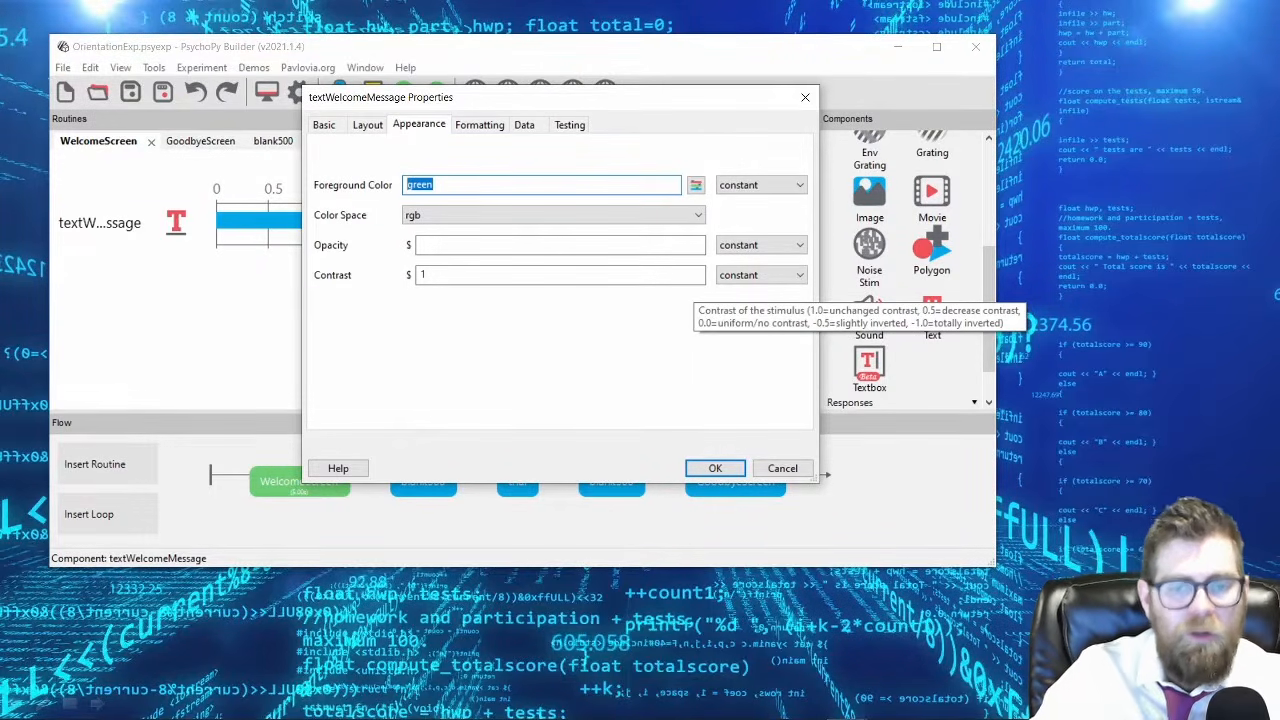
Mix a purple in the Color Picker and paste its value $(0.5294, -0.5137, 0.5137) as the welcome message's foreground color.
{"action": "left_click", "coordinate": [696, 187]}
{"action": "left_click_drag", "start_coordinate": [478, 116], "coordinate": [611, 108]}
{"action": "left_click_drag", "start_coordinate": [583, 230], "coordinate": [611, 187]}
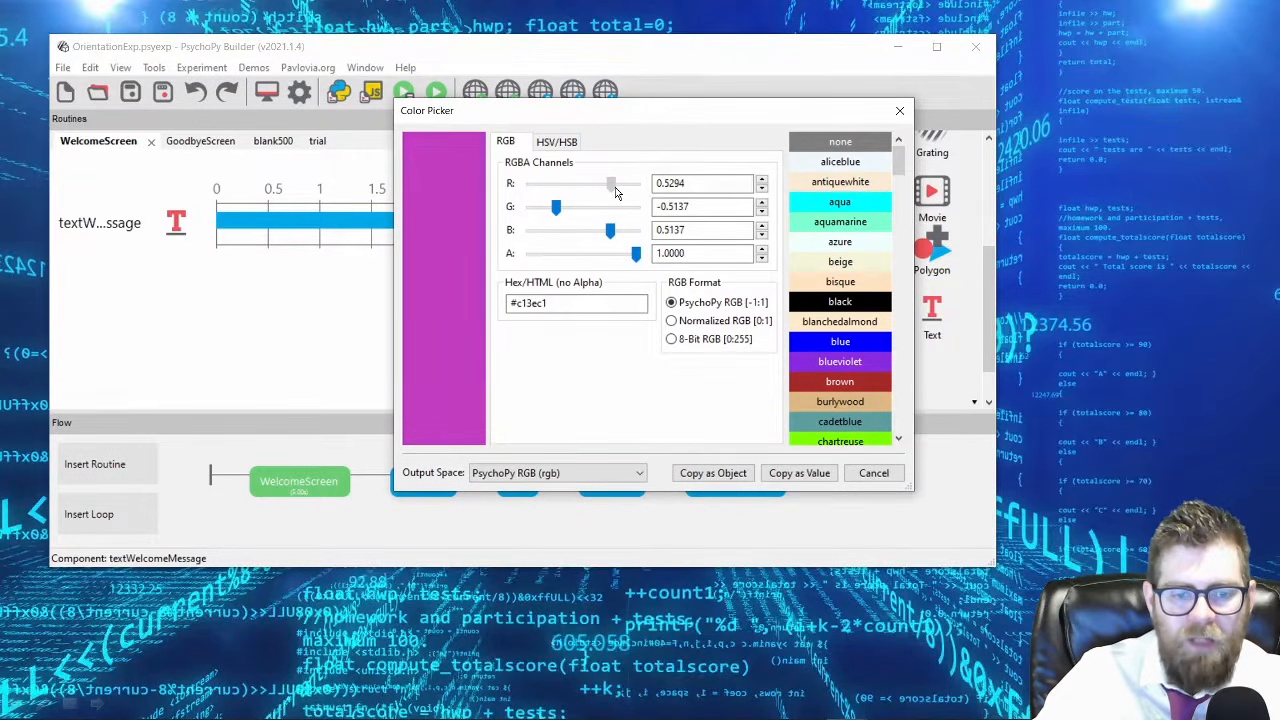
{"action": "left_click", "coordinate": [777, 473]}
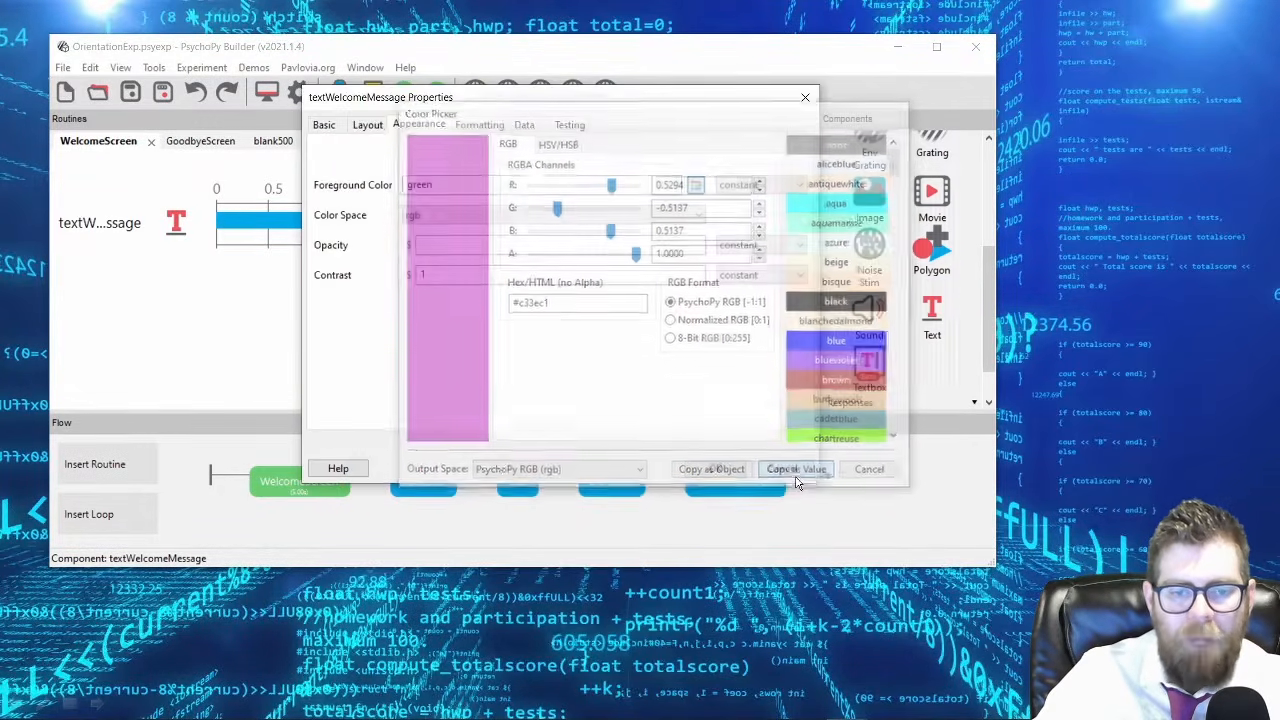
{"action": "left_click_drag", "start_coordinate": [440, 185], "coordinate": [367, 188]}
{"action": "type", "text": "$(0.5294, -0.5137, 0.5137)"}
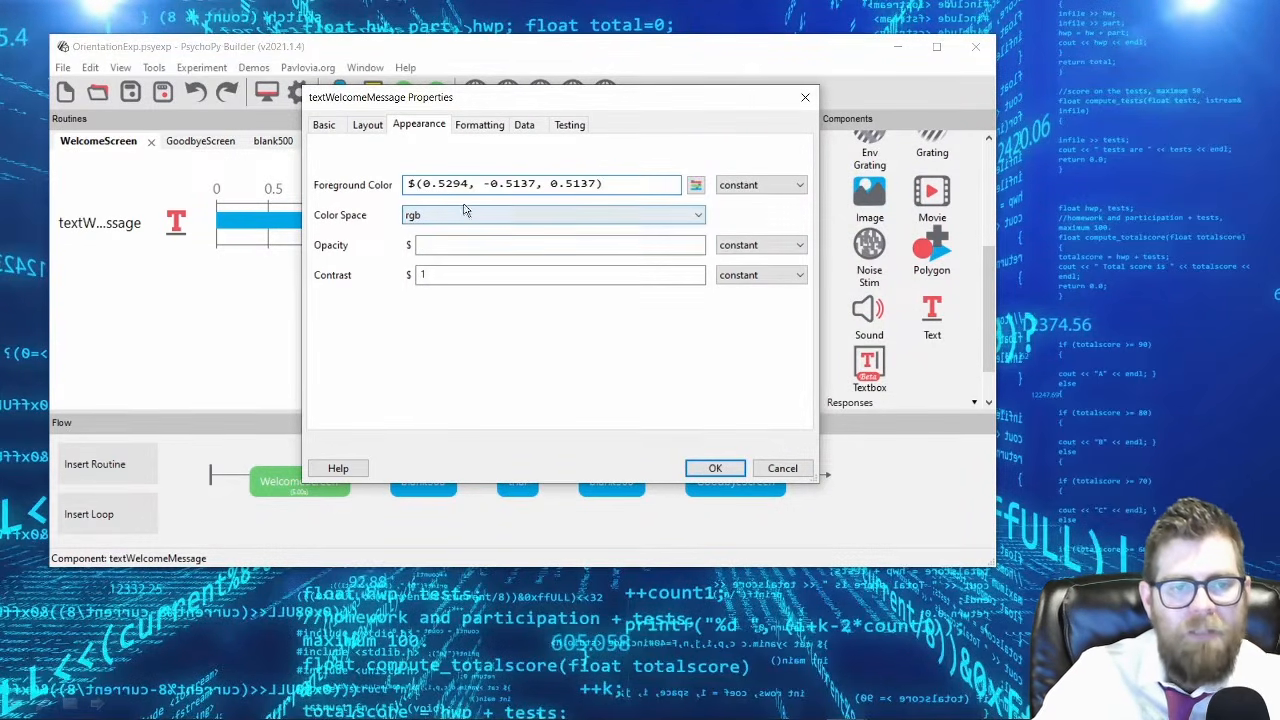
Set the welcome message's foreground color to white.
{"action": "left_click_drag", "start_coordinate": [424, 184], "coordinate": [598, 184]}
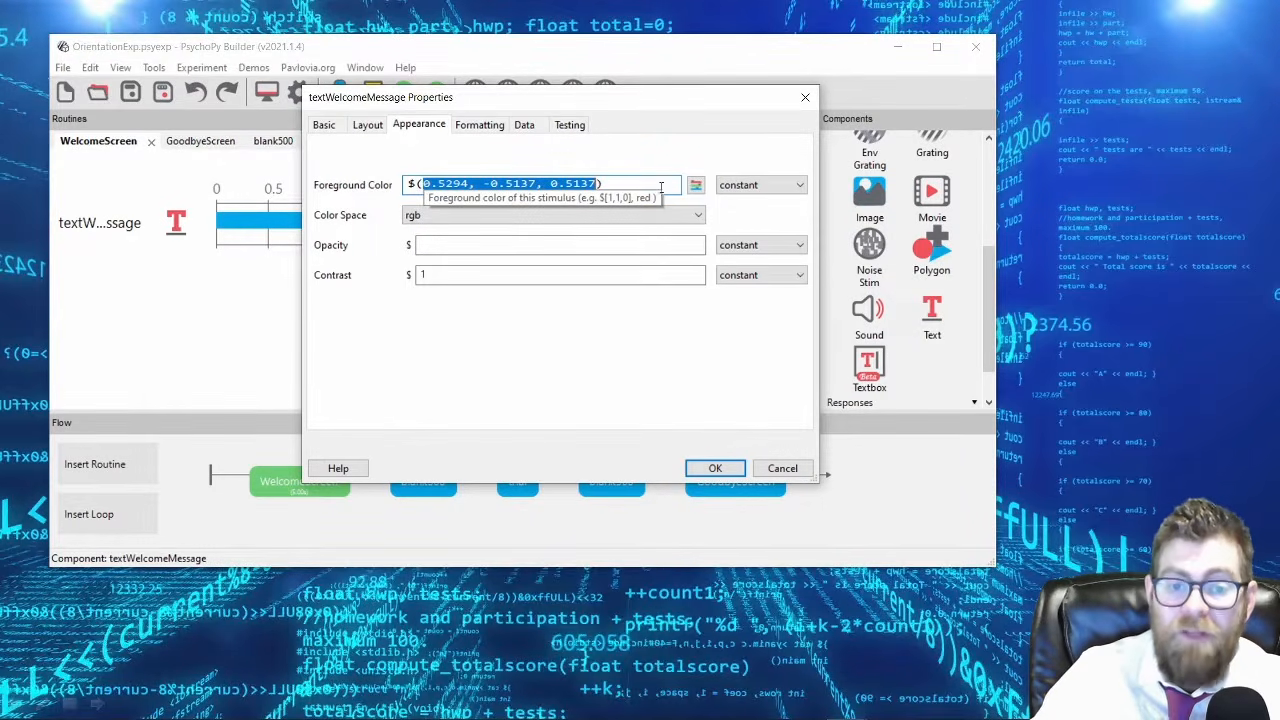
{"action": "left_click", "coordinate": [697, 185]}
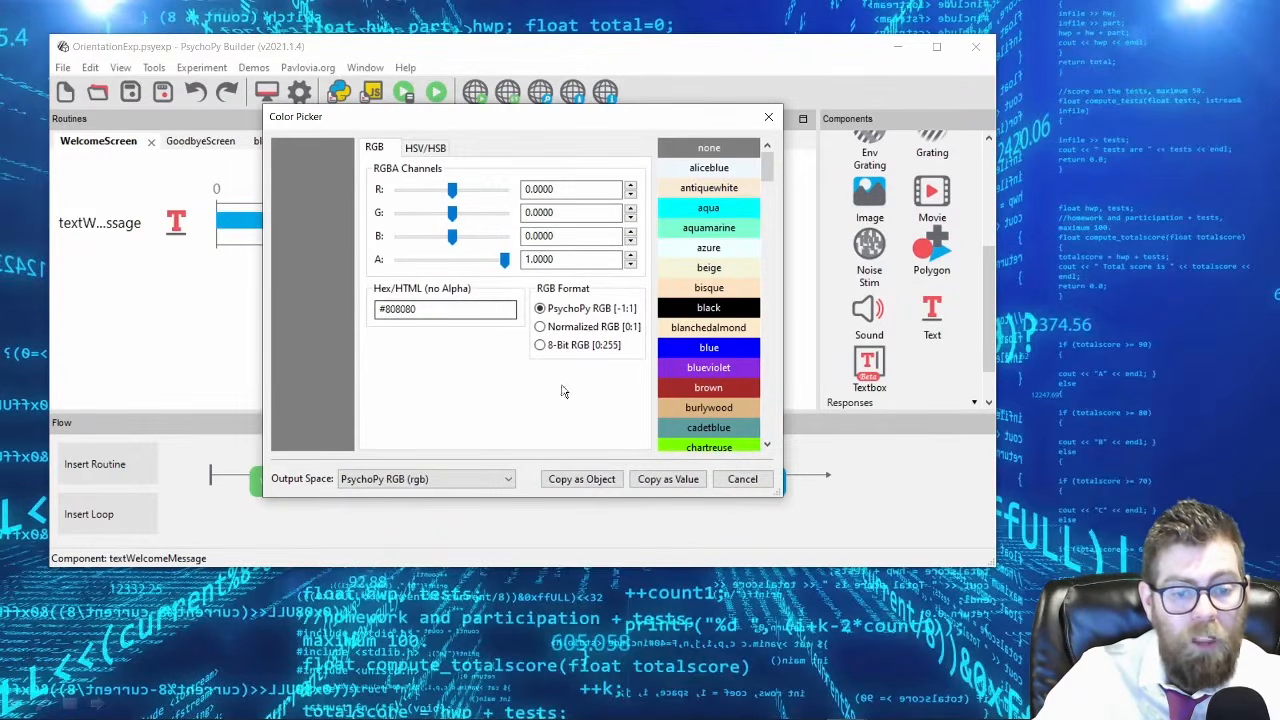
{"action": "left_click", "coordinate": [650, 481]}
{"action": "type", "text": "white"}
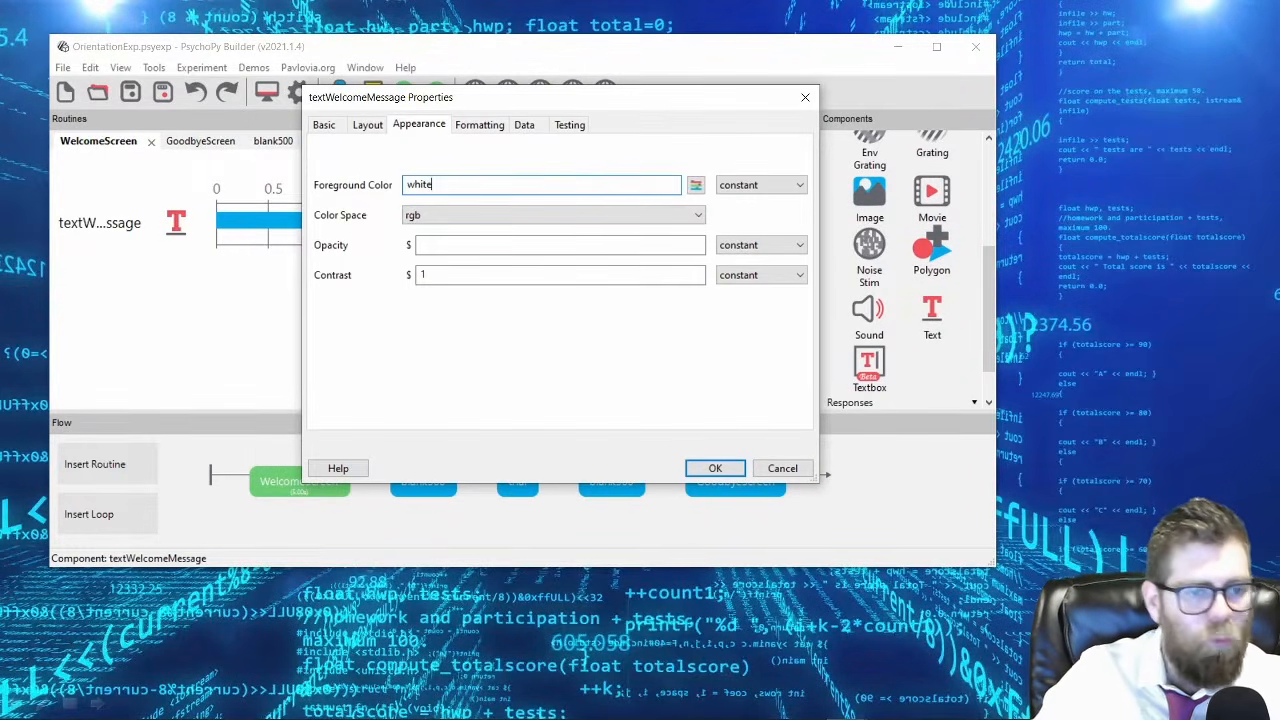
Try an opacity of 1 for the welcome message.
{"action": "left_click", "coordinate": [452, 245]}
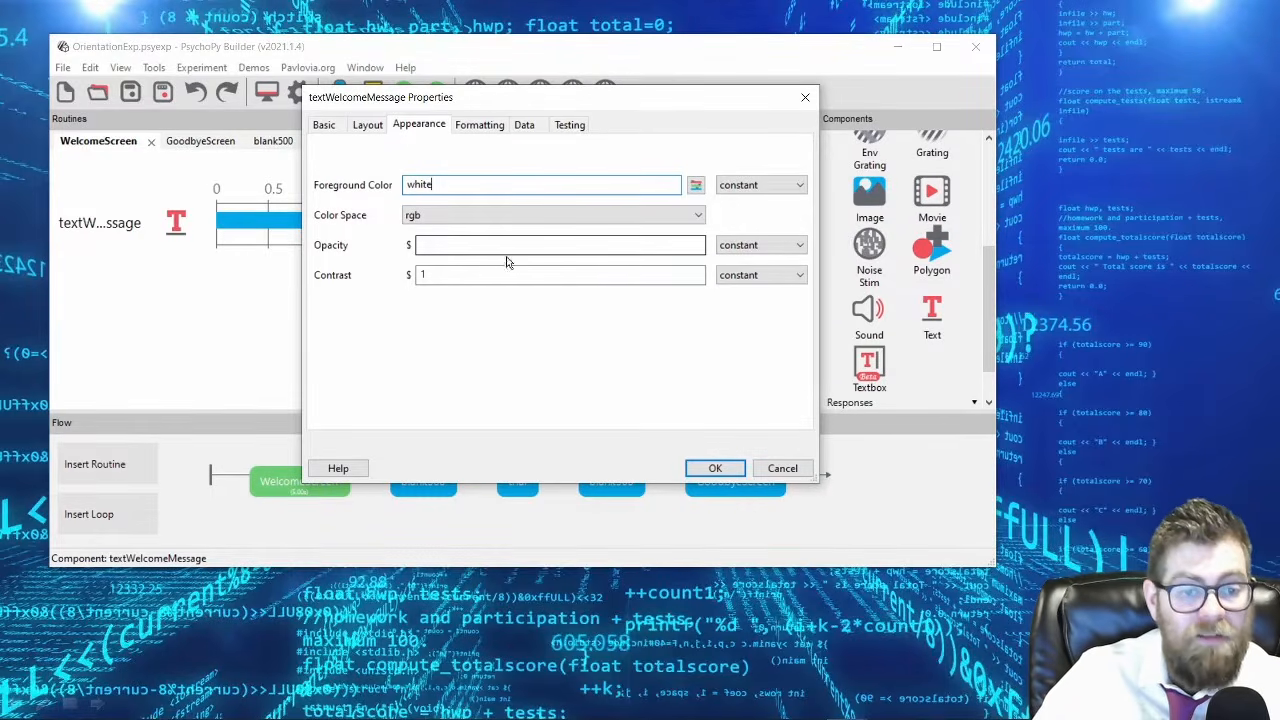
{"action": "left_click", "coordinate": [449, 246]}
{"action": "type", "text": "1"}
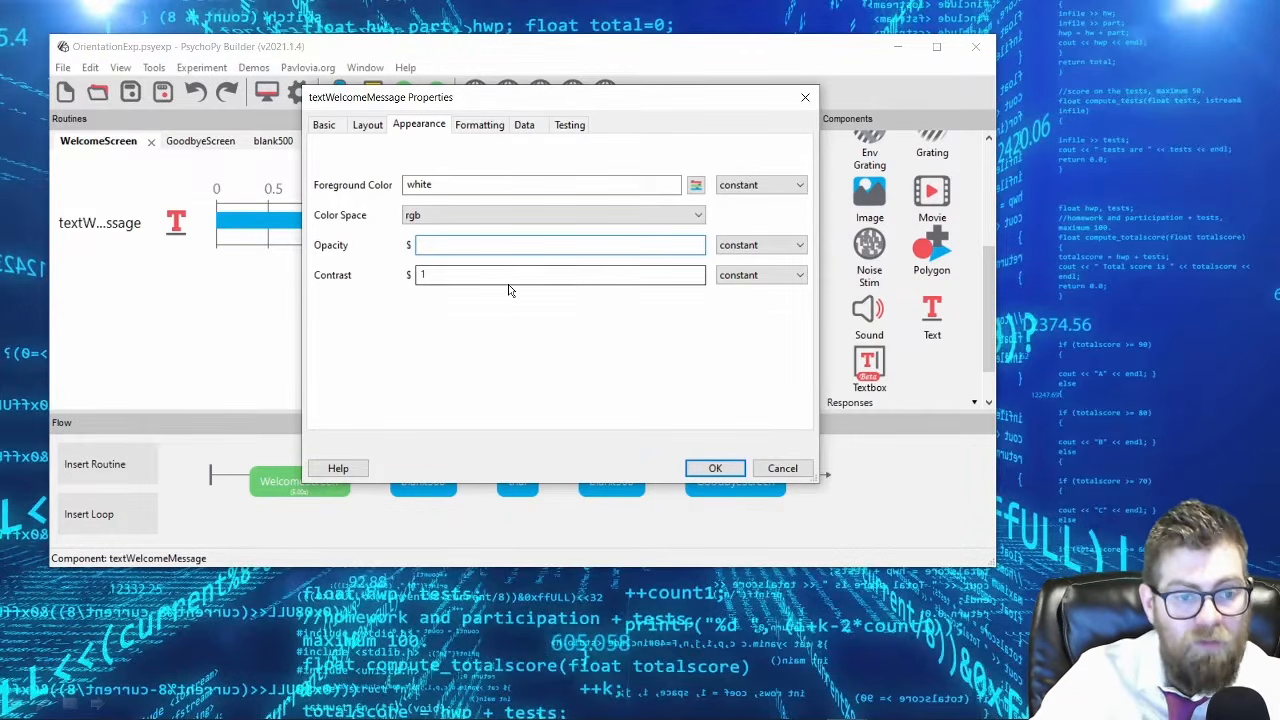
Set the welcome message's letter height to 0.05 and its font to Arial.
{"action": "left_click", "coordinate": [481, 125]}
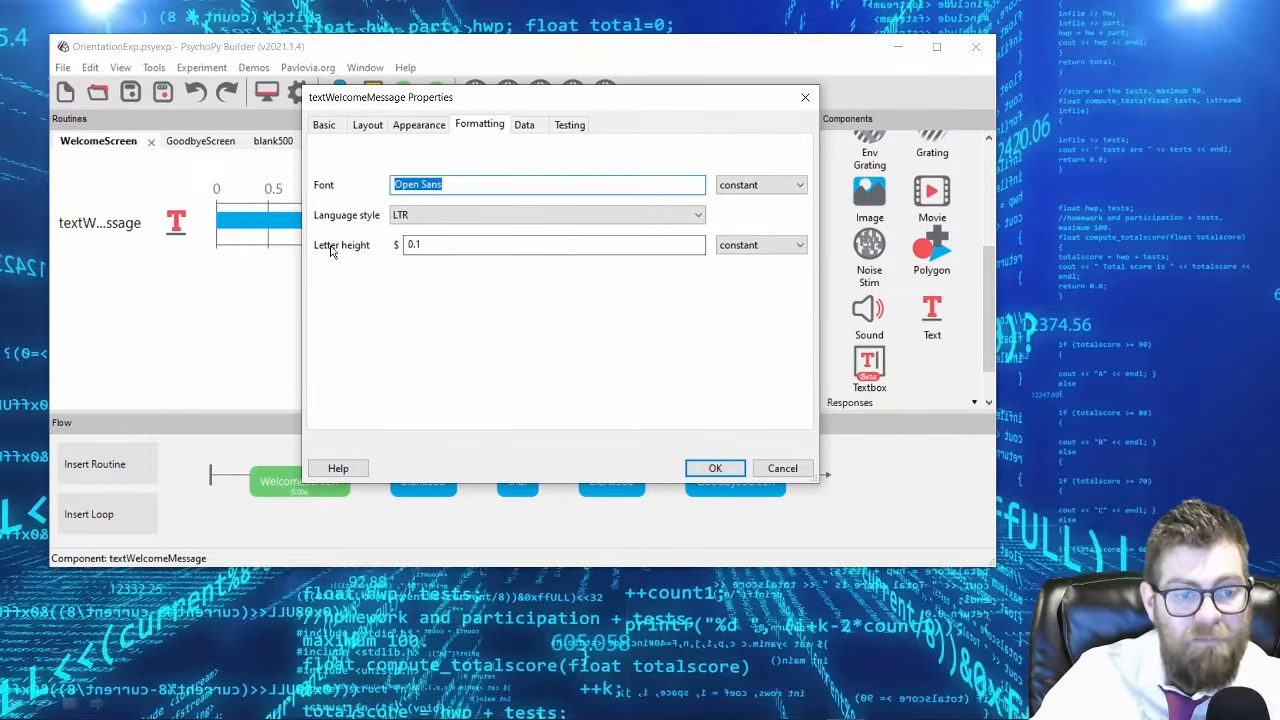
{"action": "left_click", "coordinate": [434, 245]}
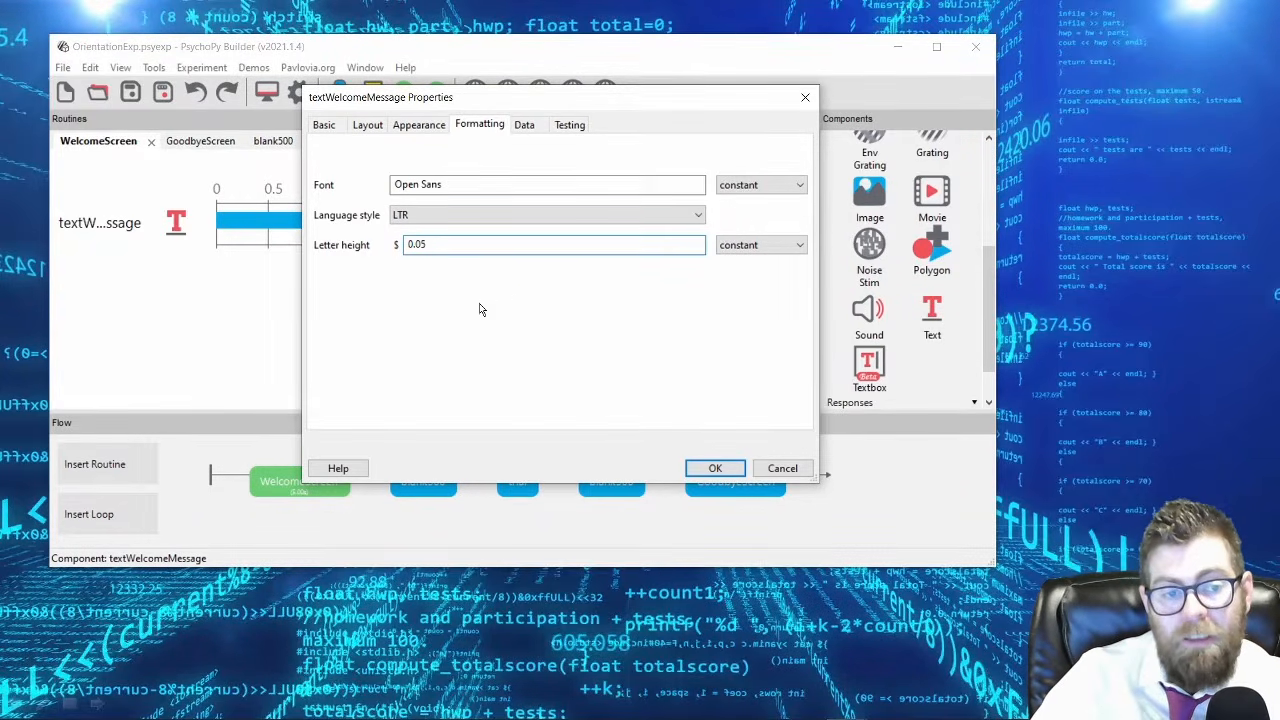
{"action": "left_click_drag", "start_coordinate": [477, 186], "coordinate": [350, 172]}
{"action": "type", "text": "Arial"}
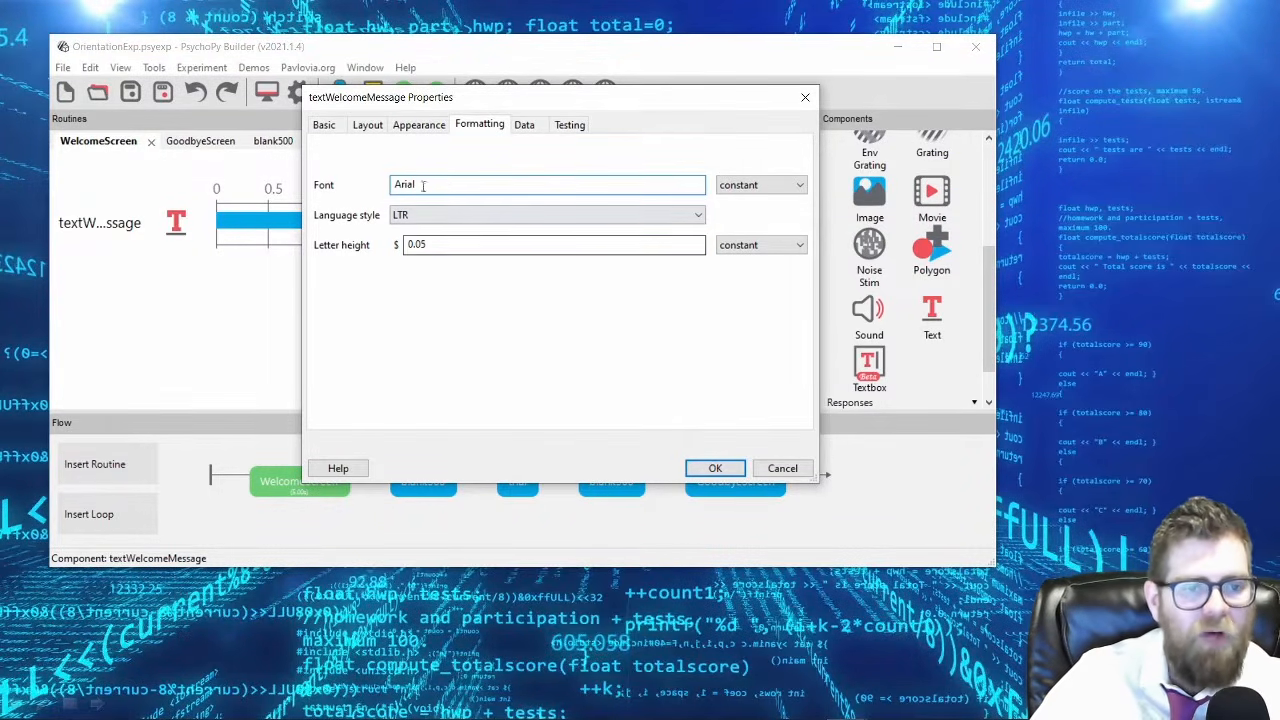
Examine the welcome message's data and testing options, and try disabling the component before enabling it again.
{"action": "left_click", "coordinate": [528, 130]}
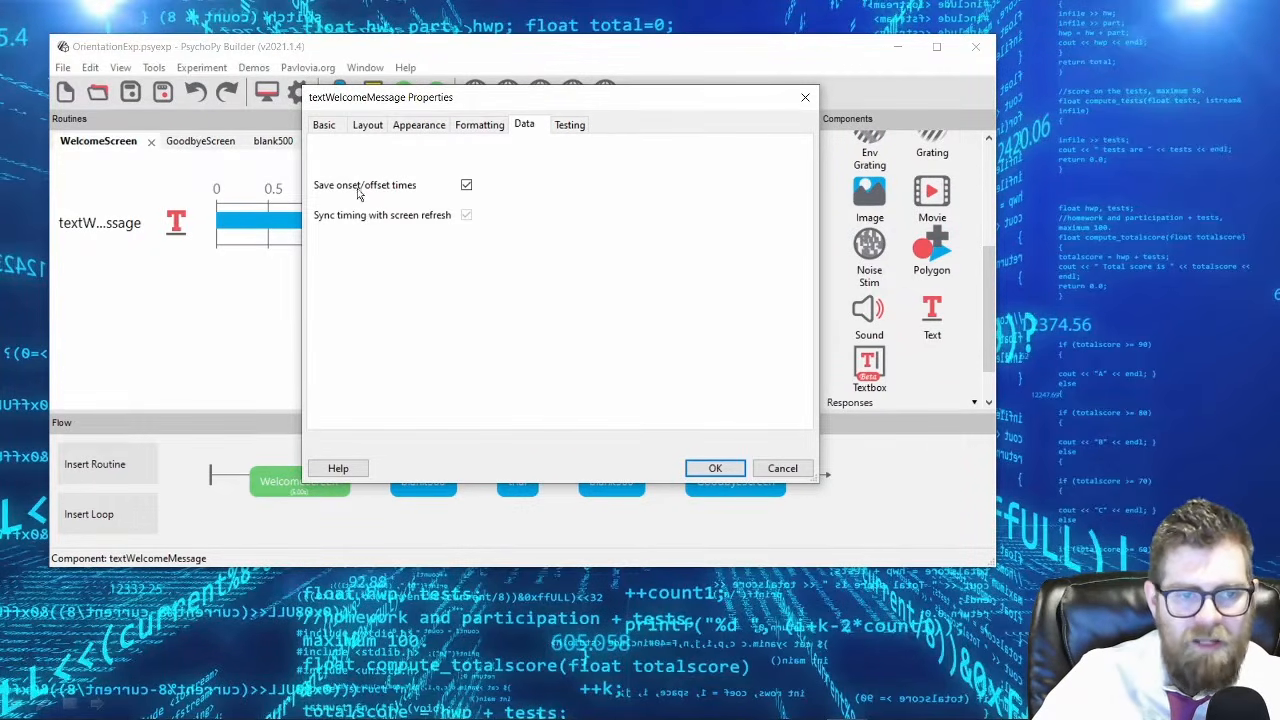
{"action": "left_click", "coordinate": [568, 128]}
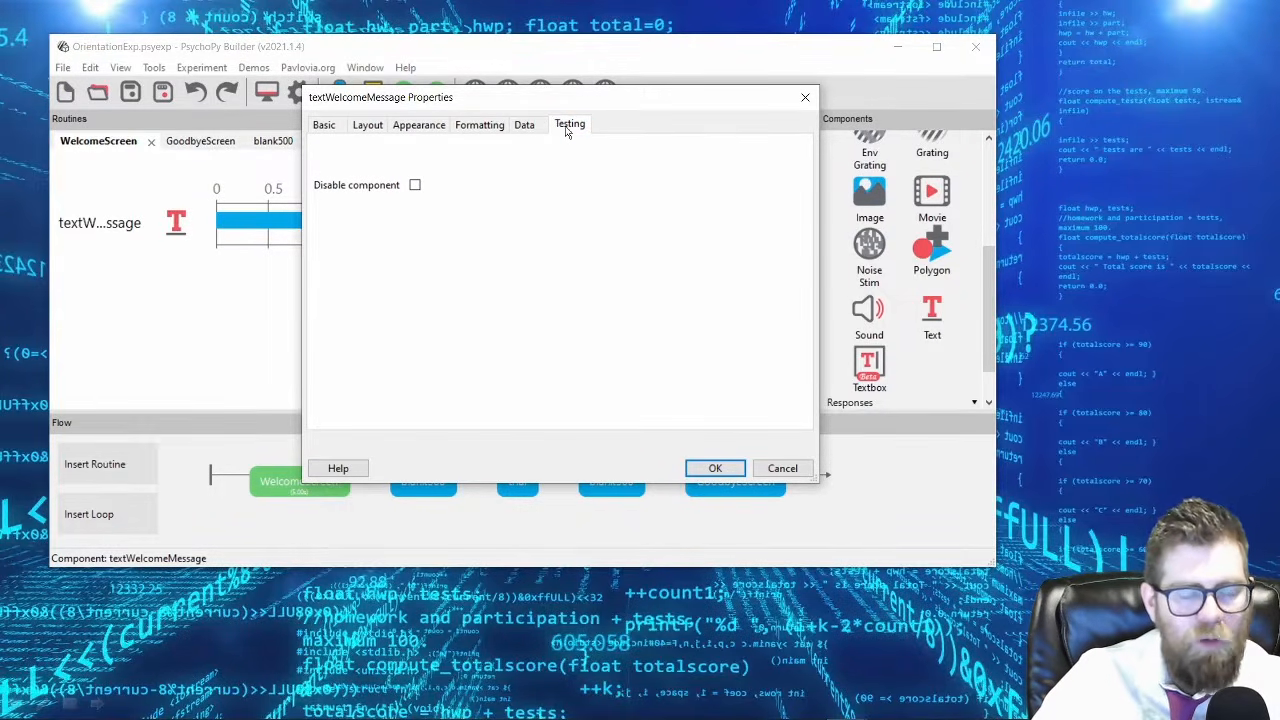
{"action": "left_click_drag", "start_coordinate": [393, 112], "coordinate": [471, 127]}
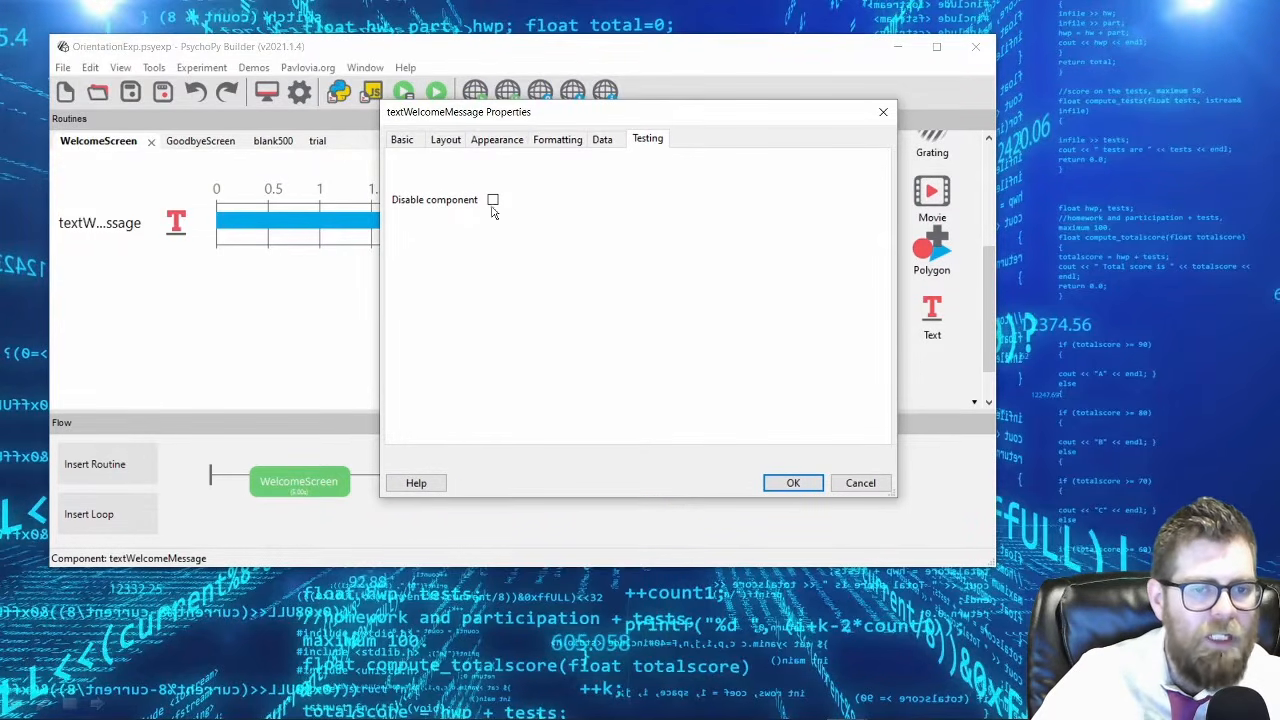
{"action": "left_click", "coordinate": [493, 201]}
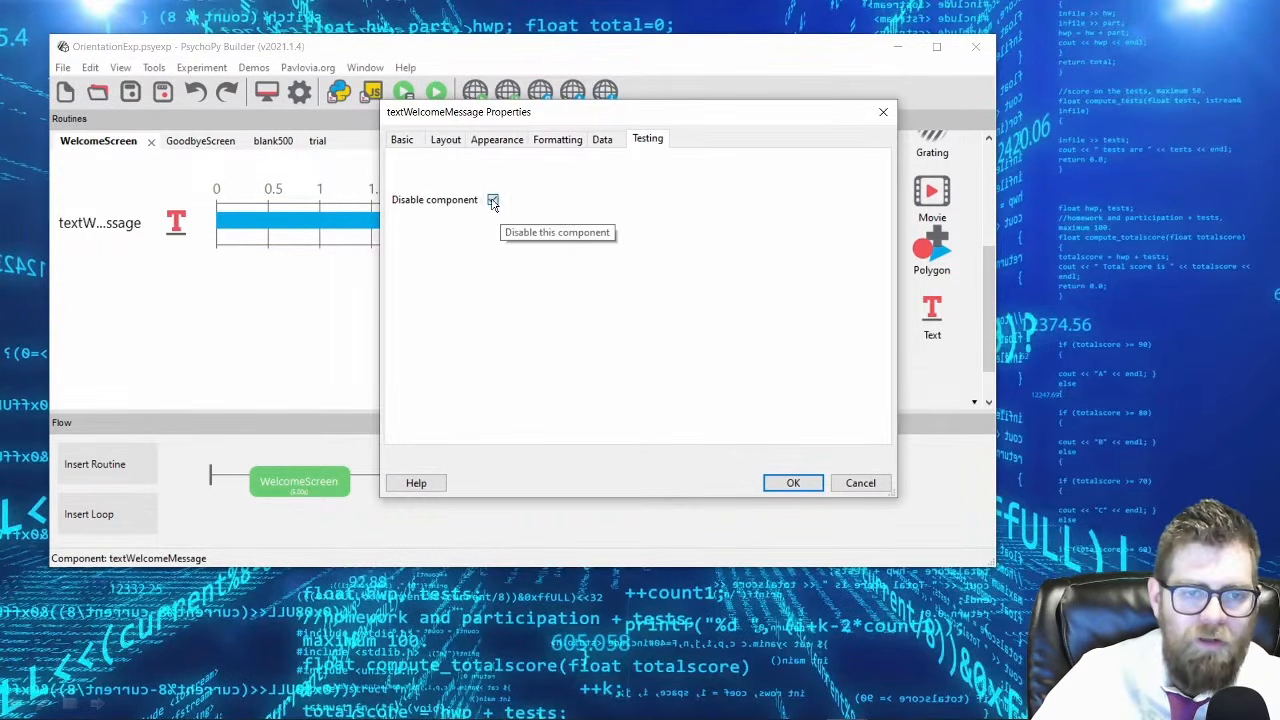
{"action": "left_click", "coordinate": [494, 201]}
Review the welcome message's data, formatting, appearance, layout and basic settings, and accept the component.
{"action": "left_click", "coordinate": [598, 141]}
{"action": "left_click", "coordinate": [557, 141]}
{"action": "left_click", "coordinate": [515, 142]}
{"action": "left_click", "coordinate": [445, 141]}
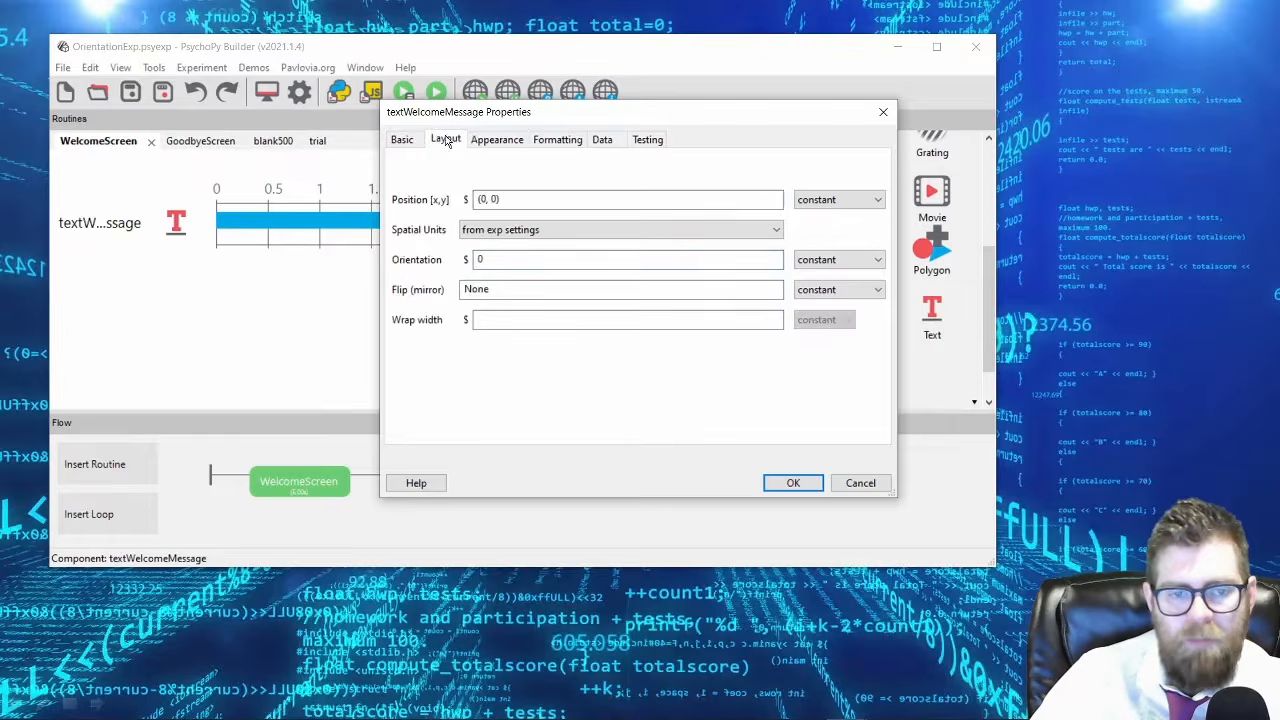
{"action": "left_click", "coordinate": [407, 141]}
{"action": "left_click", "coordinate": [782, 486]}
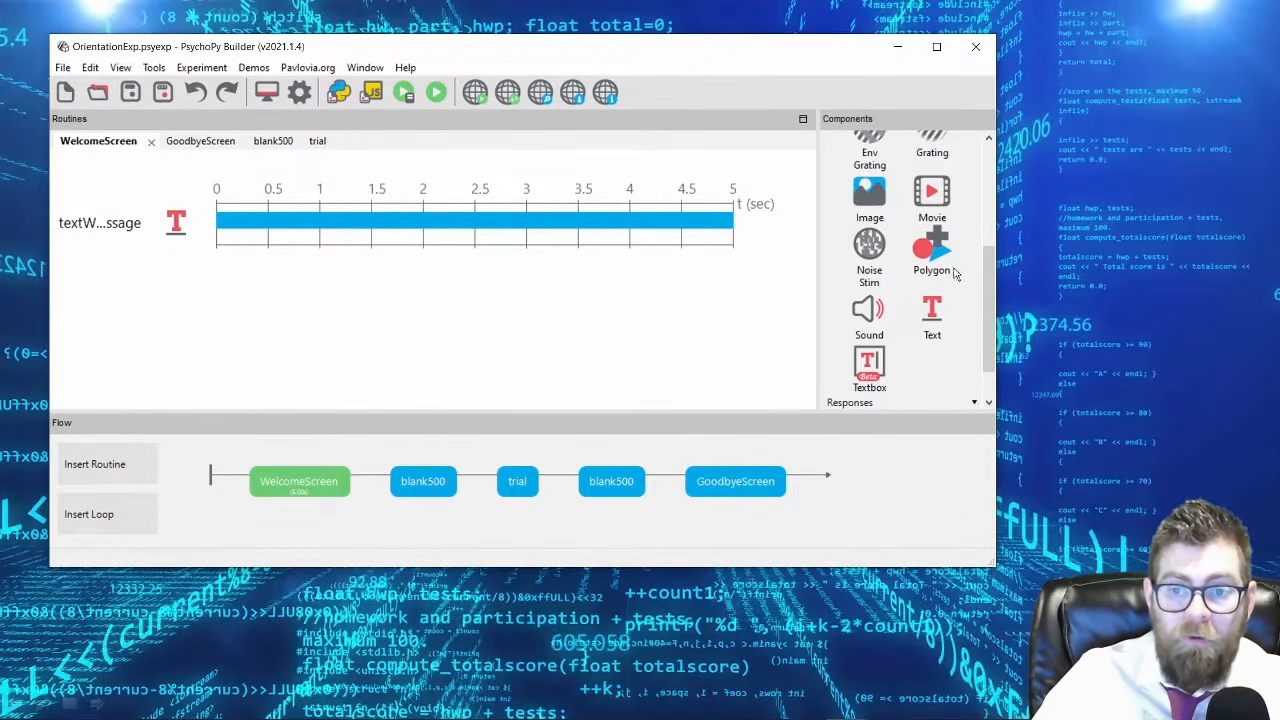
Add an image component named imageFruit to the trial routine.
{"action": "scroll", "coordinate": [963, 275], "scroll_direction": "up", "scroll_amount": 5}
{"action": "scroll", "coordinate": [903, 327], "scroll_direction": "down", "scroll_amount": 3}
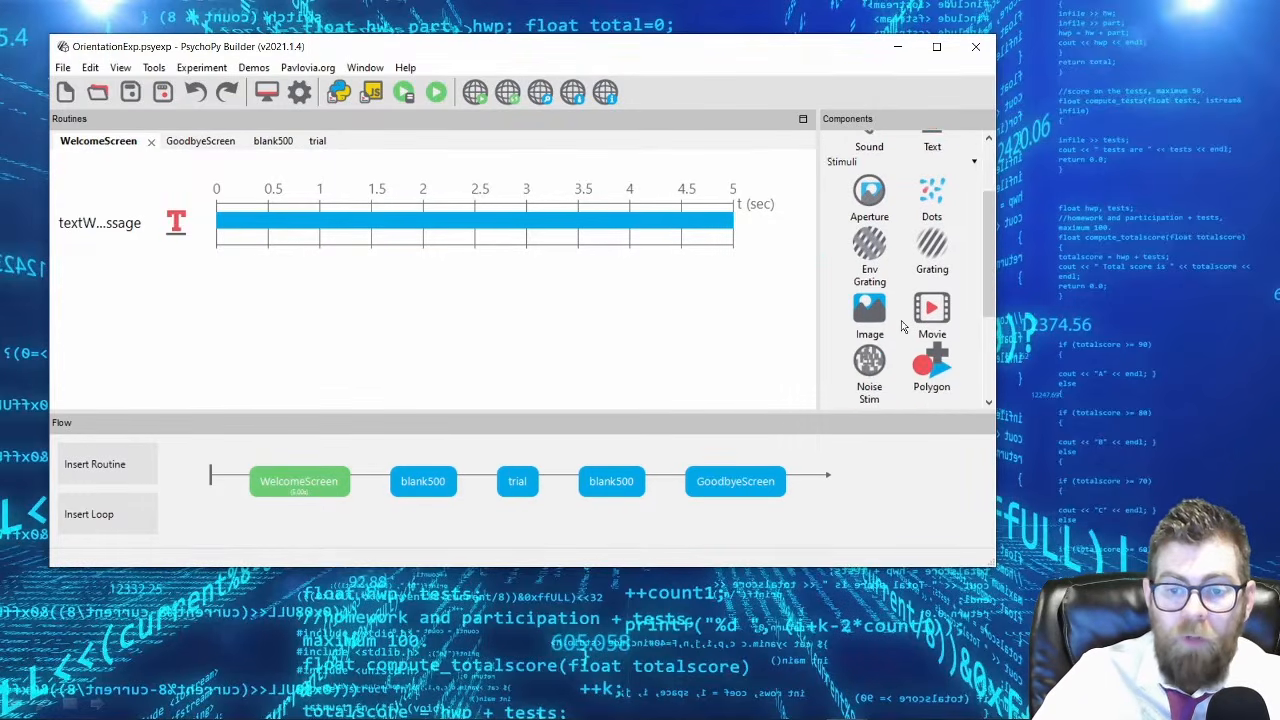
{"action": "scroll", "coordinate": [903, 327], "scroll_direction": "down", "scroll_amount": 1}
{"action": "left_click", "coordinate": [517, 485]}
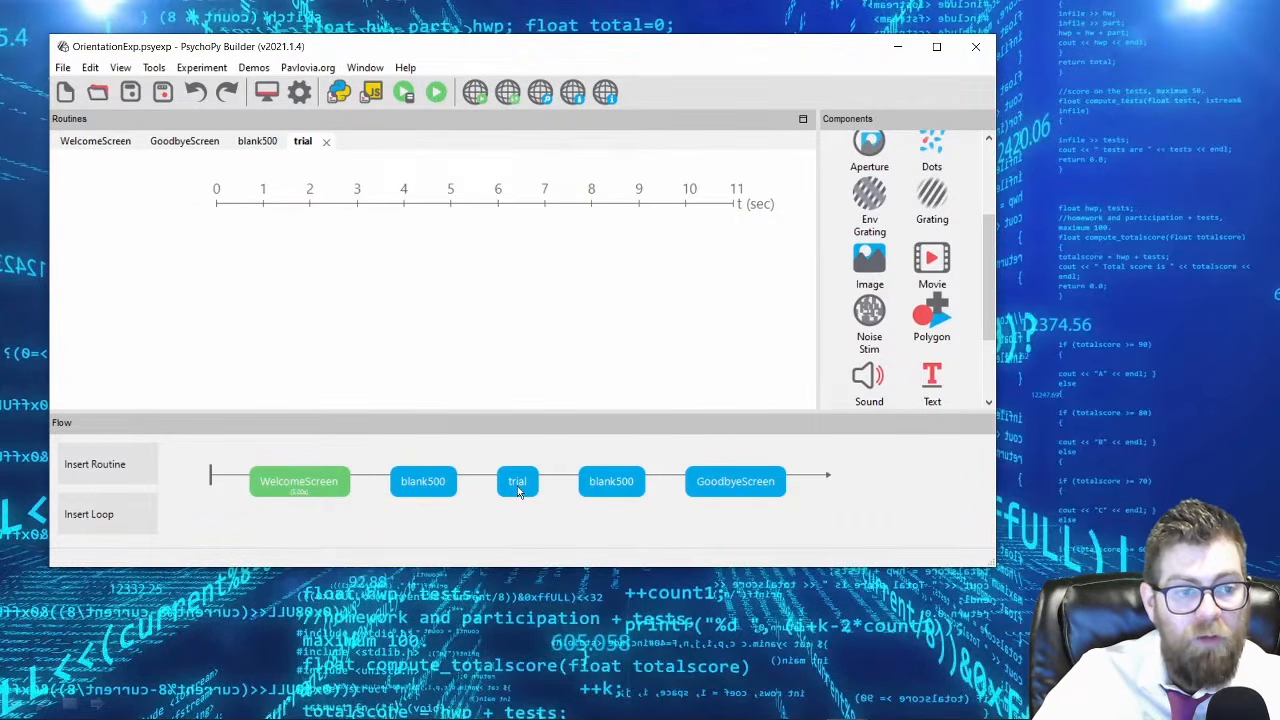
{"action": "left_click", "coordinate": [869, 258]}
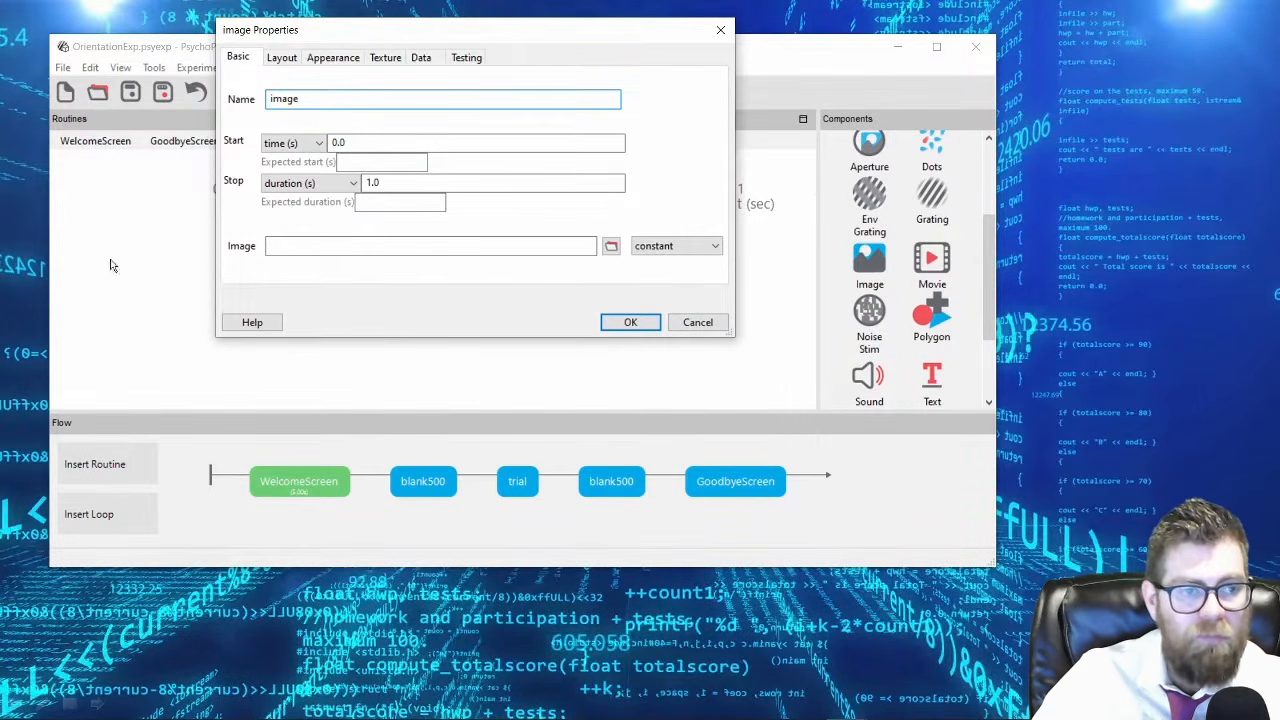
{"action": "left_click_drag", "start_coordinate": [447, 38], "coordinate": [537, 52]}
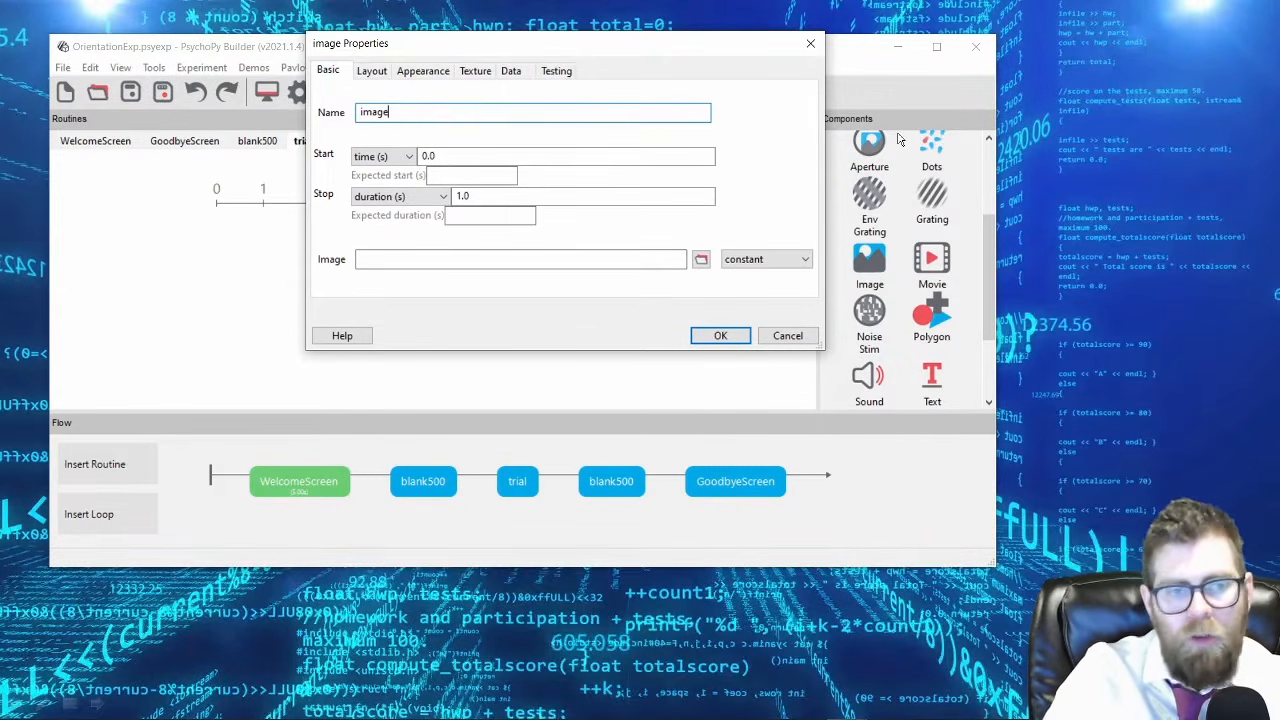
{"action": "type", "text": "Fruit"}
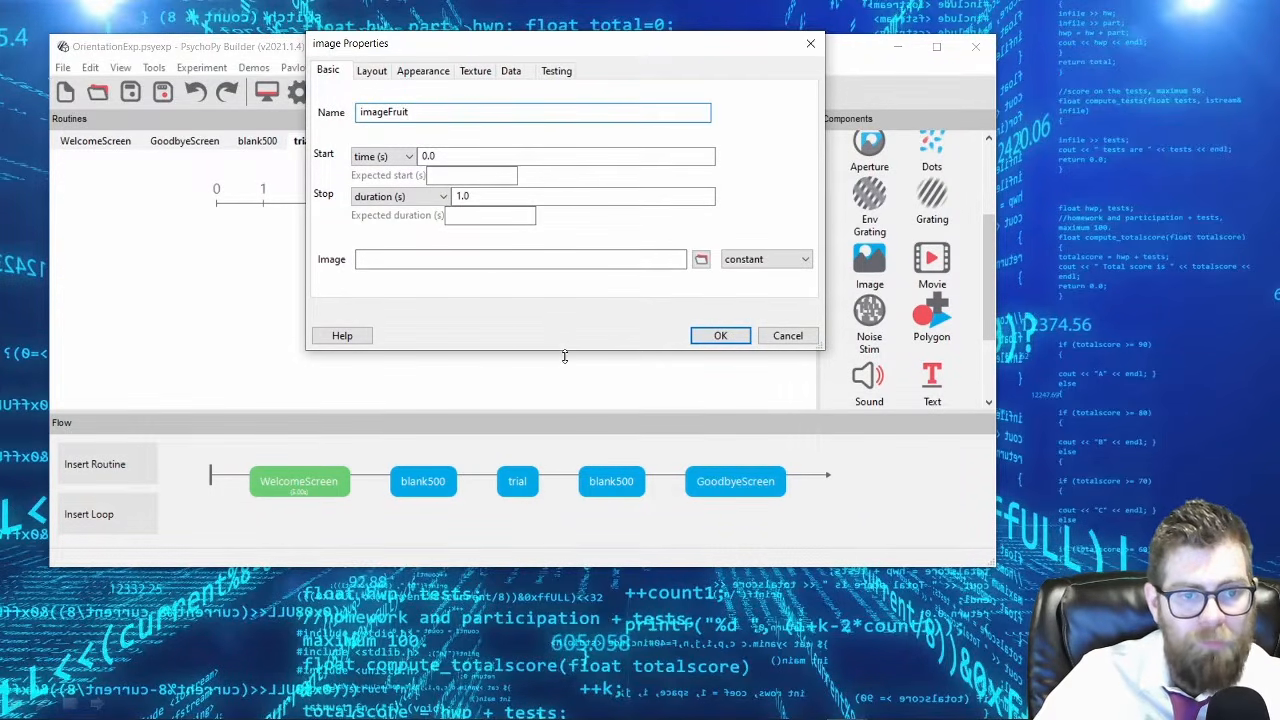
Keep the image's start time at 0.0 and set its stop duration to 2 seconds.
{"action": "left_click", "coordinate": [428, 156]}
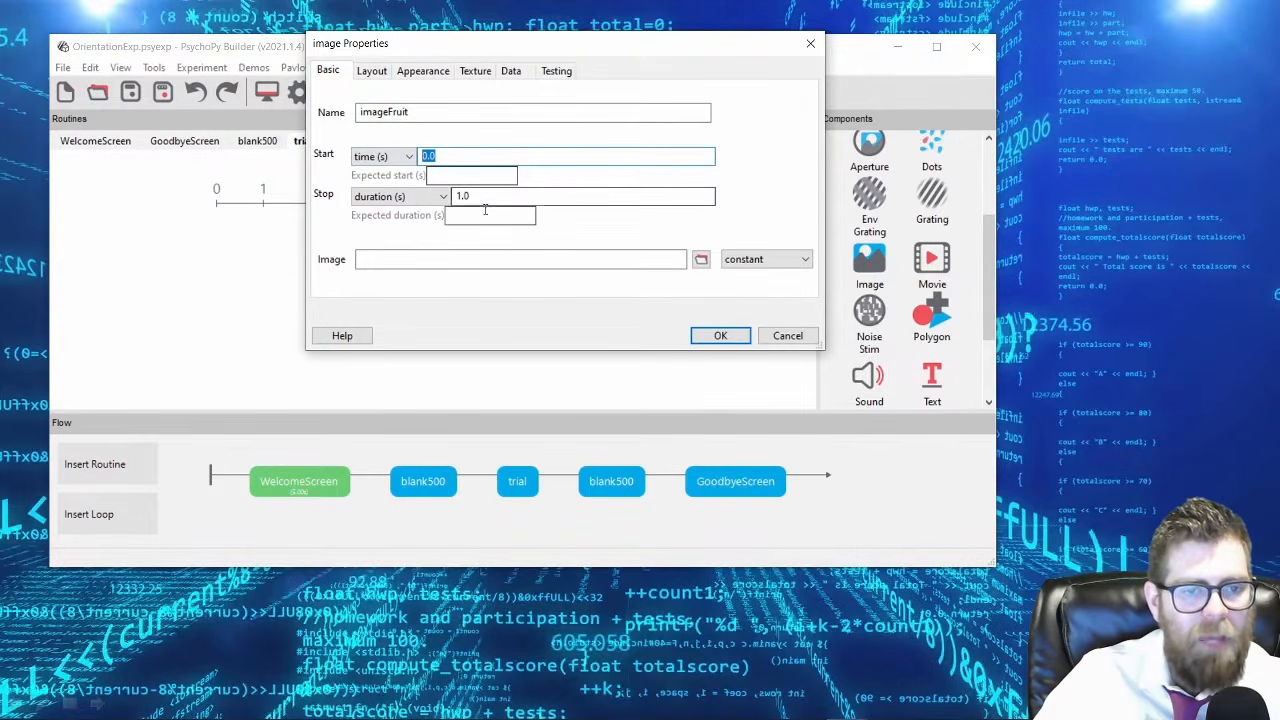
{"action": "left_click", "coordinate": [460, 196]}
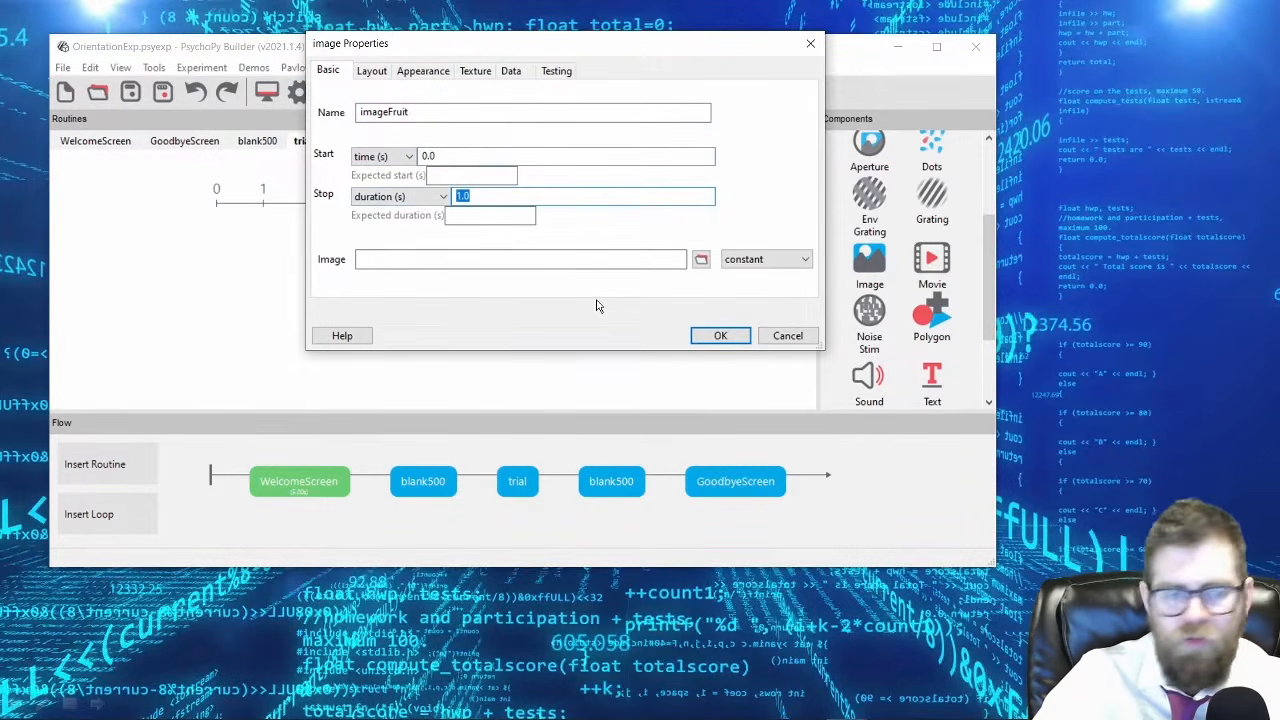
{"action": "type", "text": "2"}
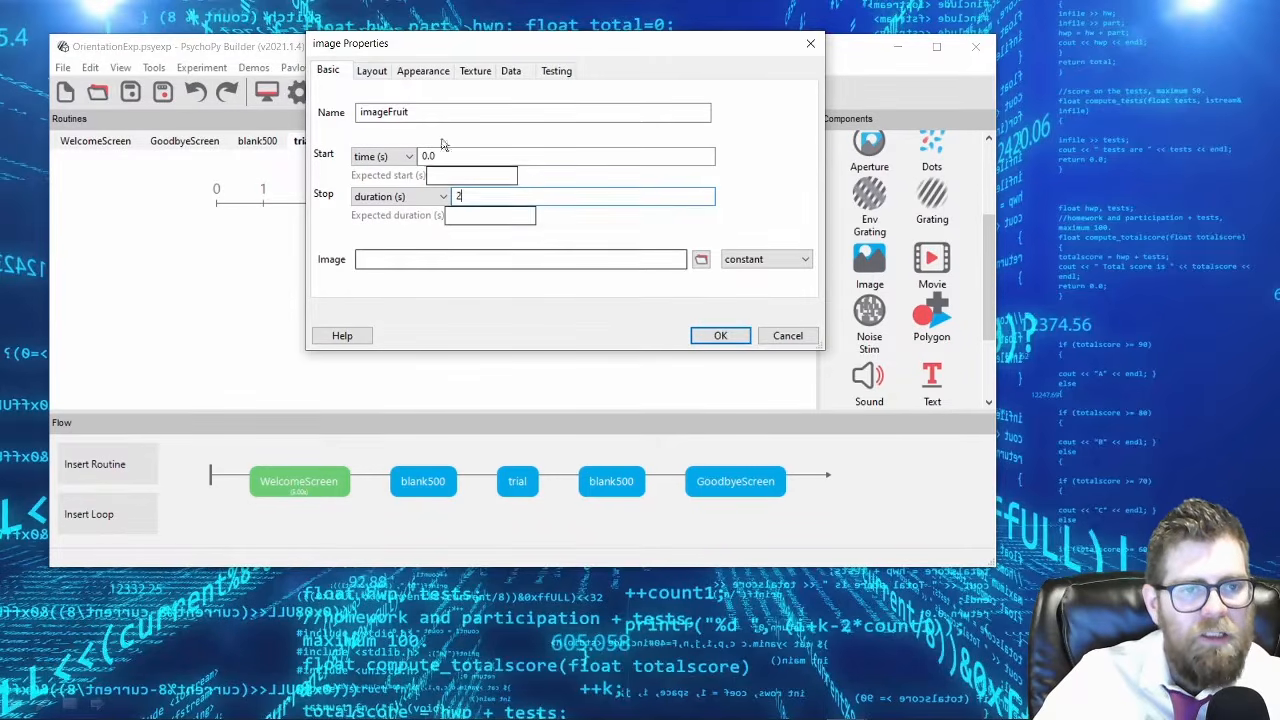
Examine the fruit image's layout, appearance and texture settings.
{"action": "left_click", "coordinate": [372, 72]}
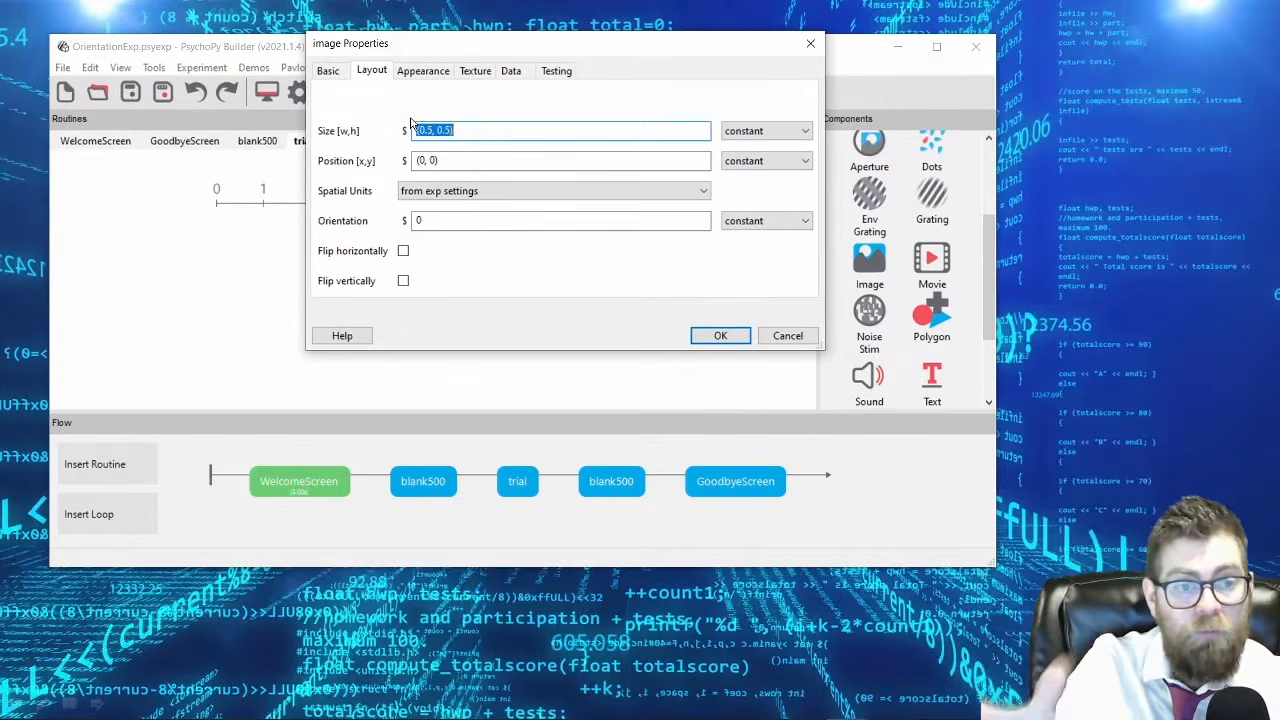
{"action": "left_click", "coordinate": [426, 72]}
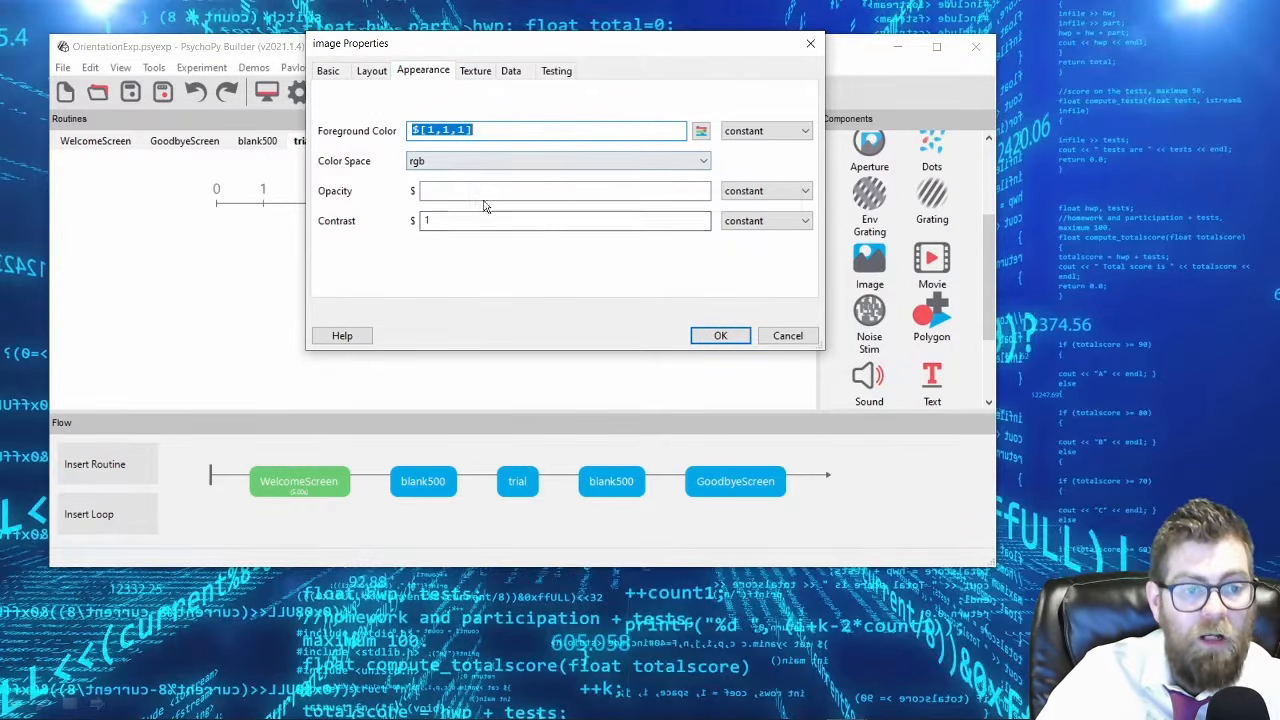
{"action": "left_click", "coordinate": [476, 71]}
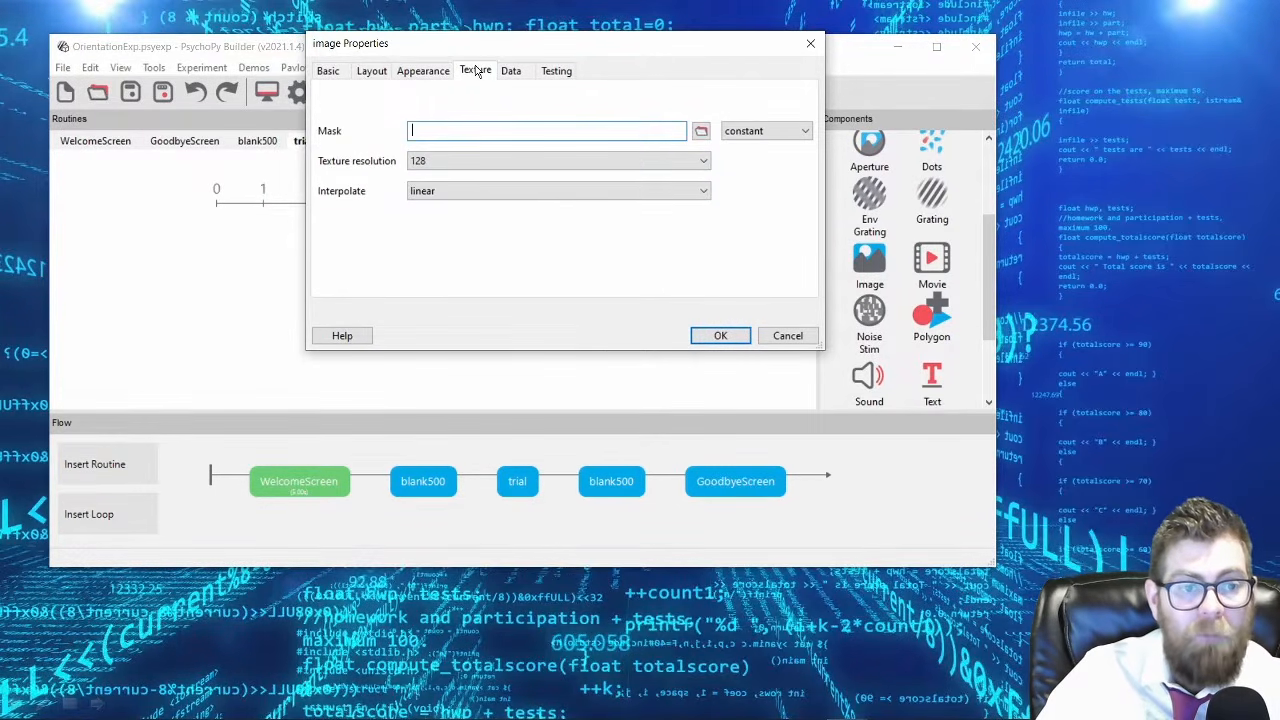
{"action": "left_click", "coordinate": [432, 70]}
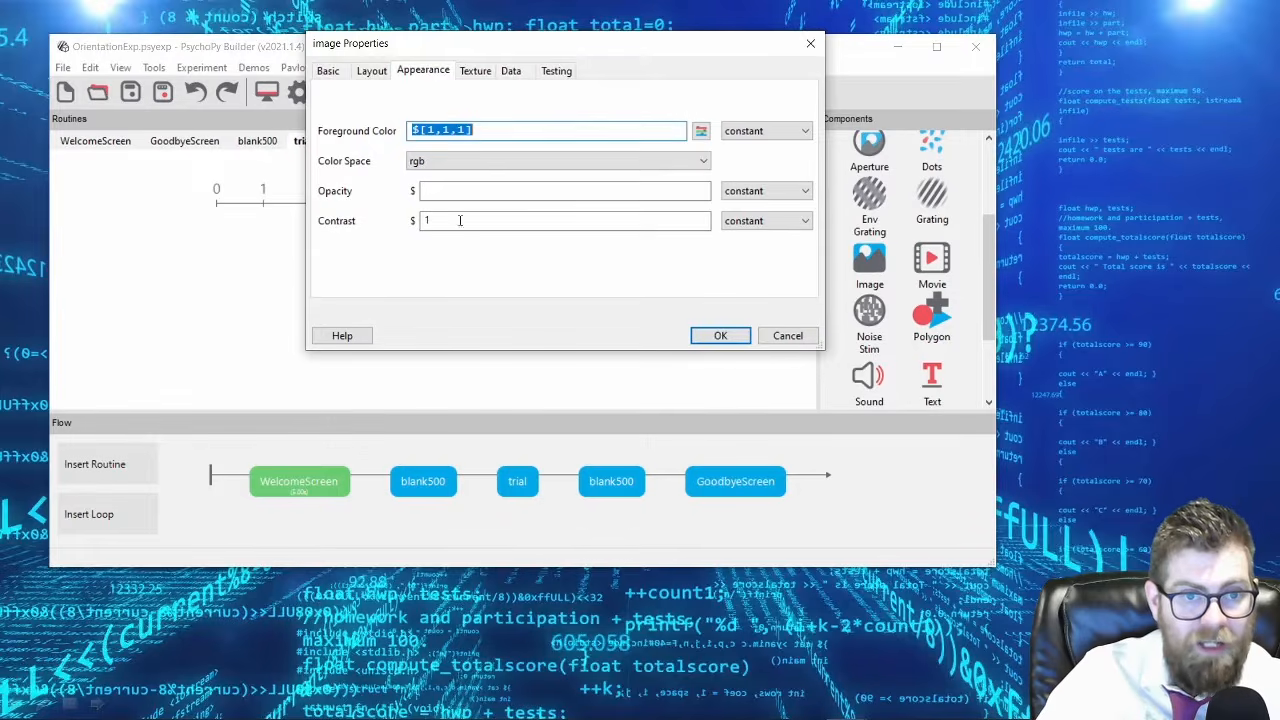
{"action": "left_click", "coordinate": [372, 72]}
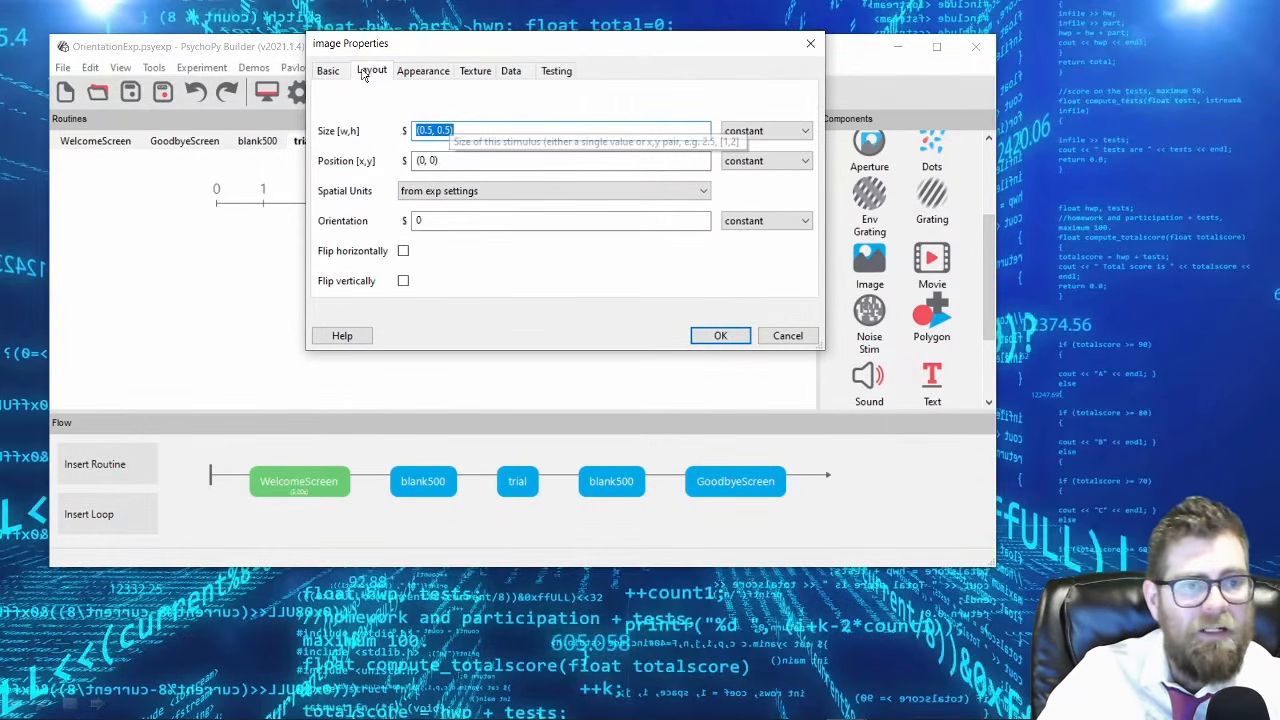
Assign apple.png from the experiment's images folder to the fruit image and accept the component.
{"action": "left_click", "coordinate": [333, 71]}
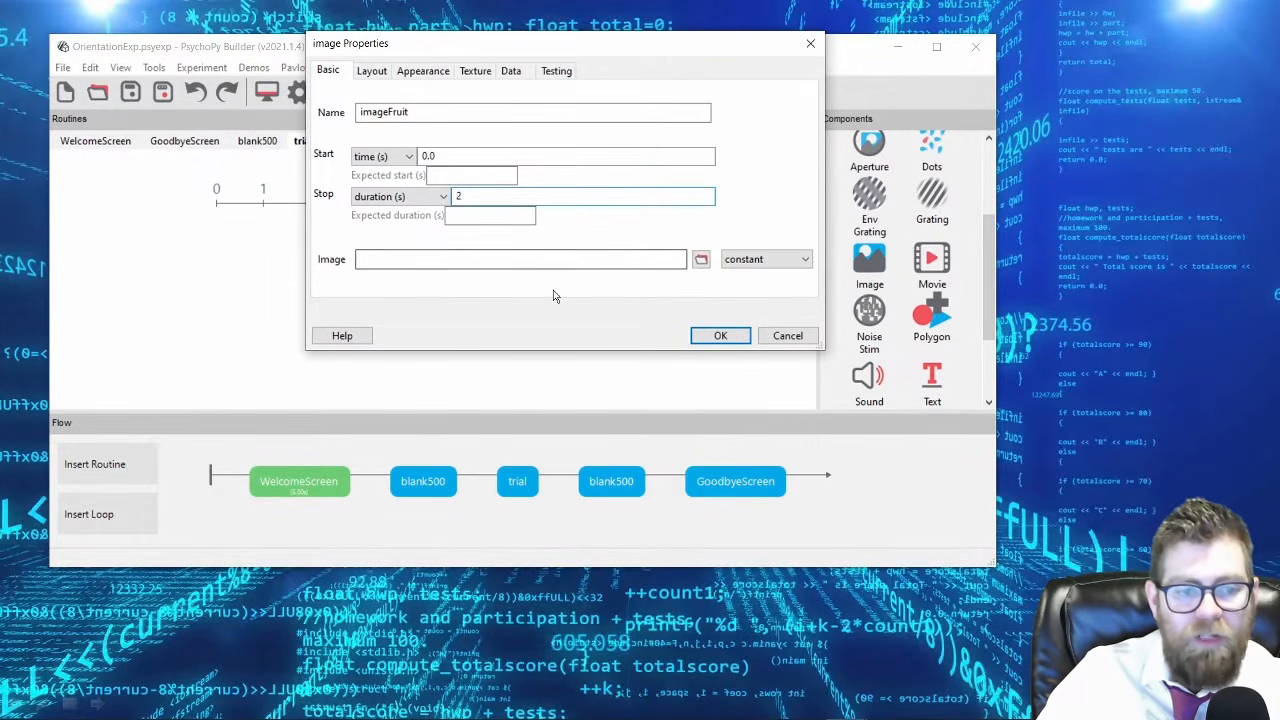
{"action": "left_click", "coordinate": [702, 261]}
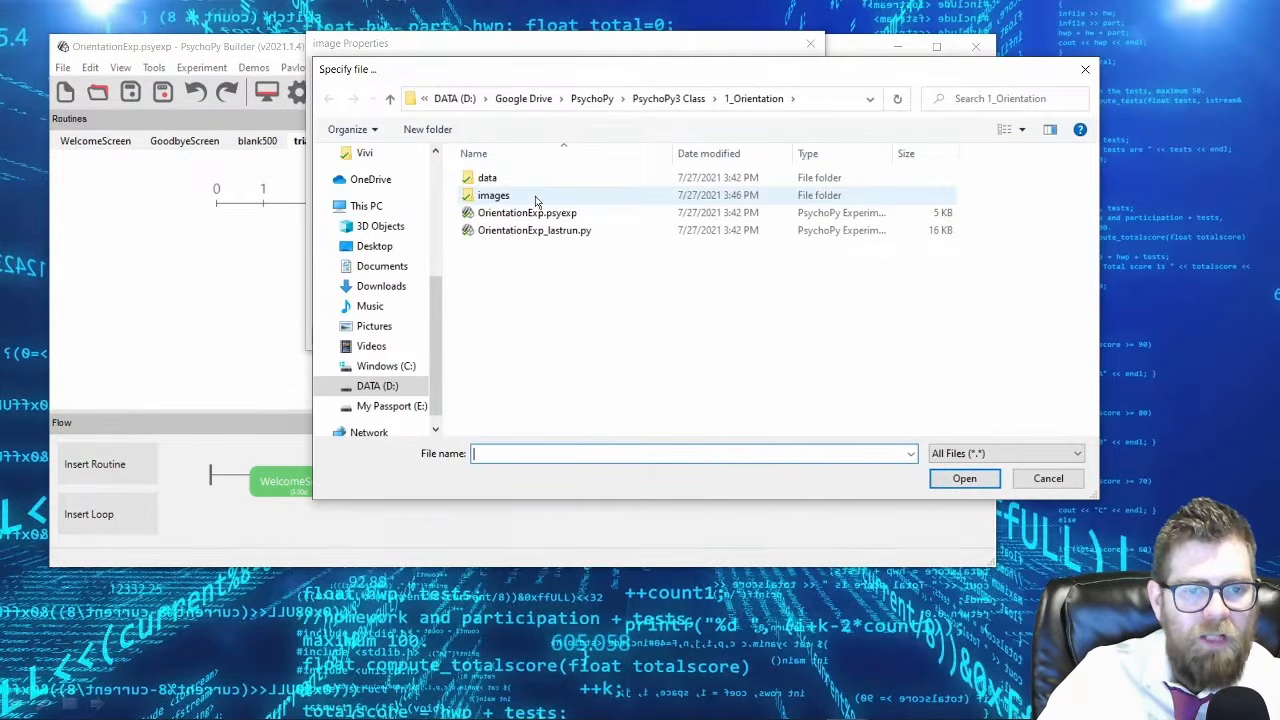
{"action": "double_click", "coordinate": [535, 199]}
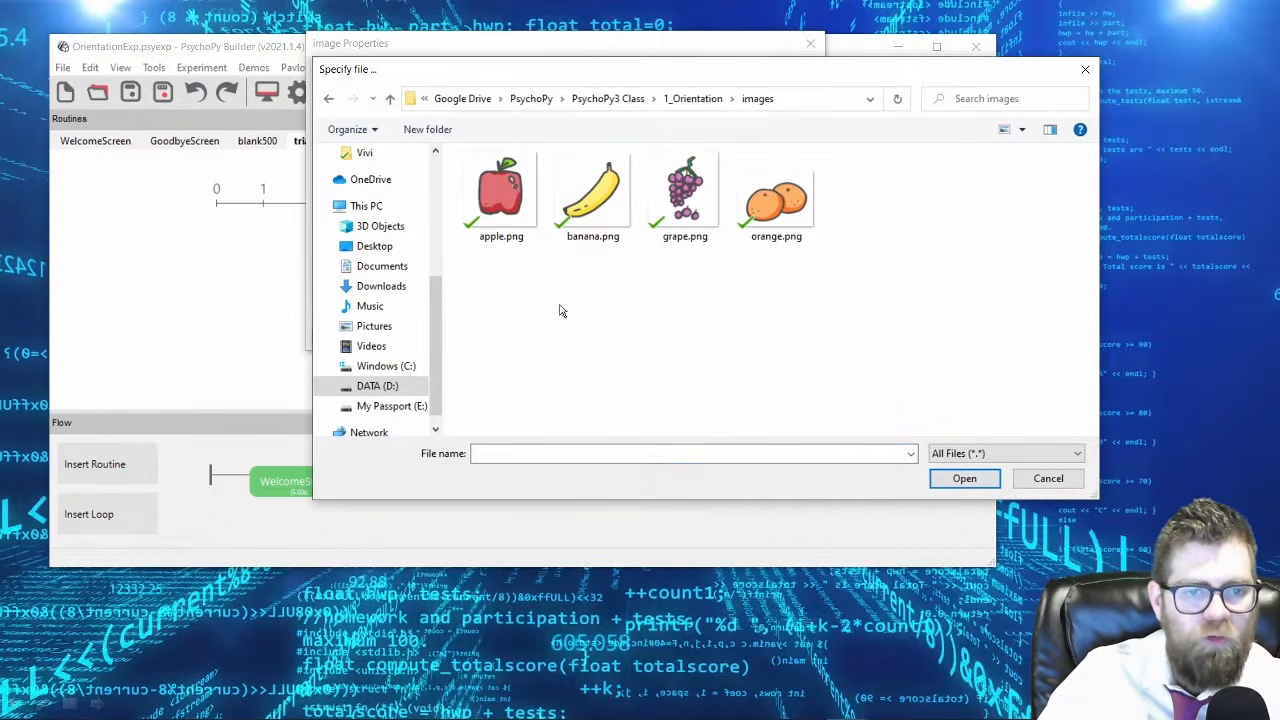
{"action": "double_click", "coordinate": [500, 195]}
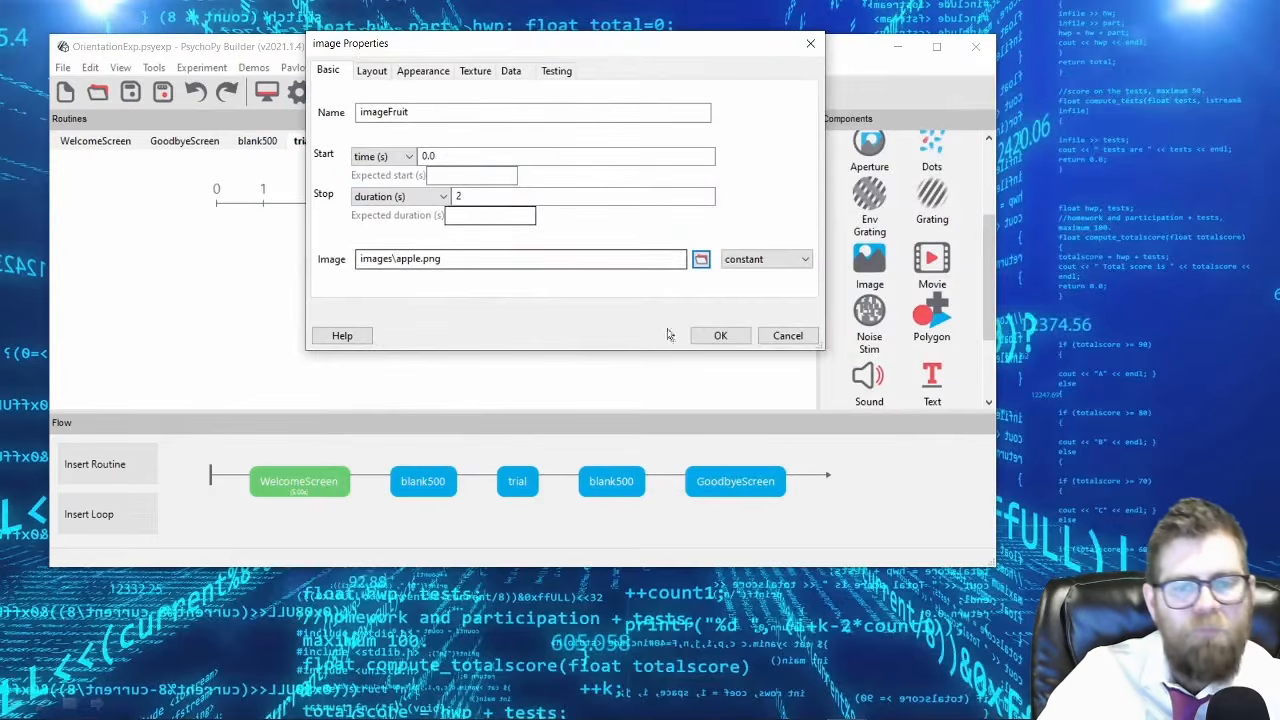
{"action": "left_click", "coordinate": [716, 338]}
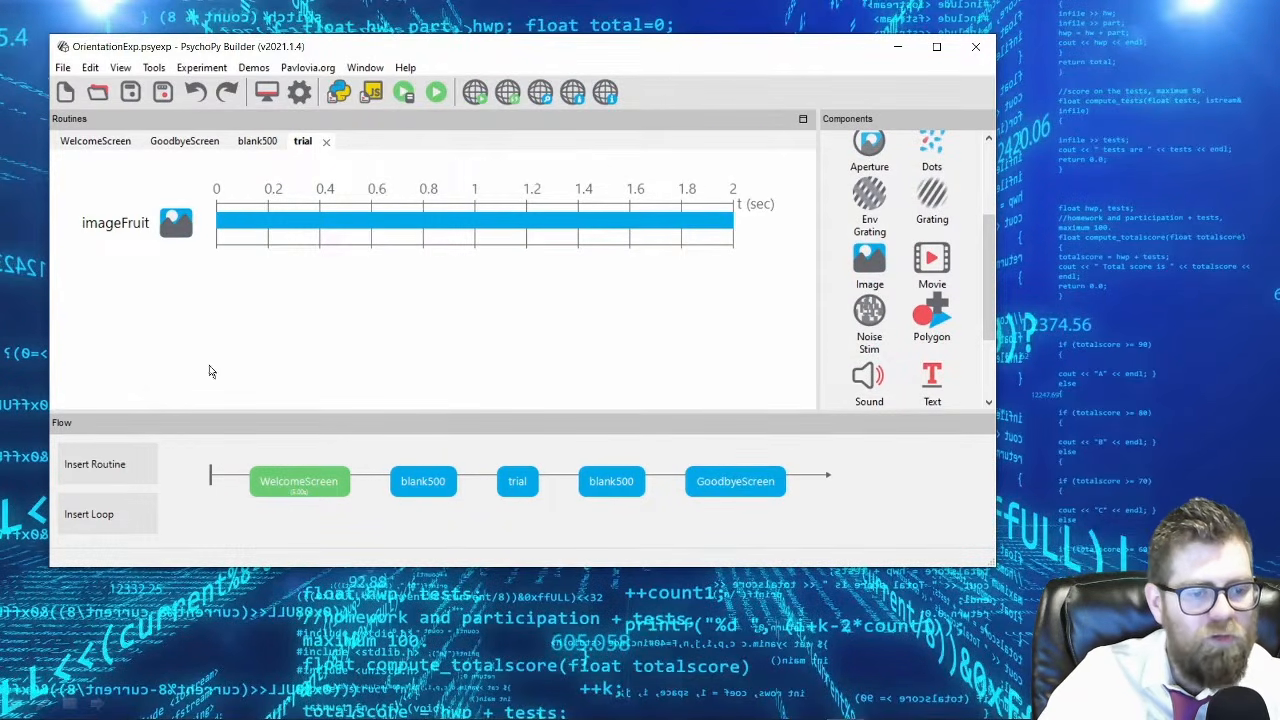
Check the WelcomeScreen and trial routines, and run the experiment to preview the apple image before ending the run.
{"action": "left_click", "coordinate": [292, 483]}
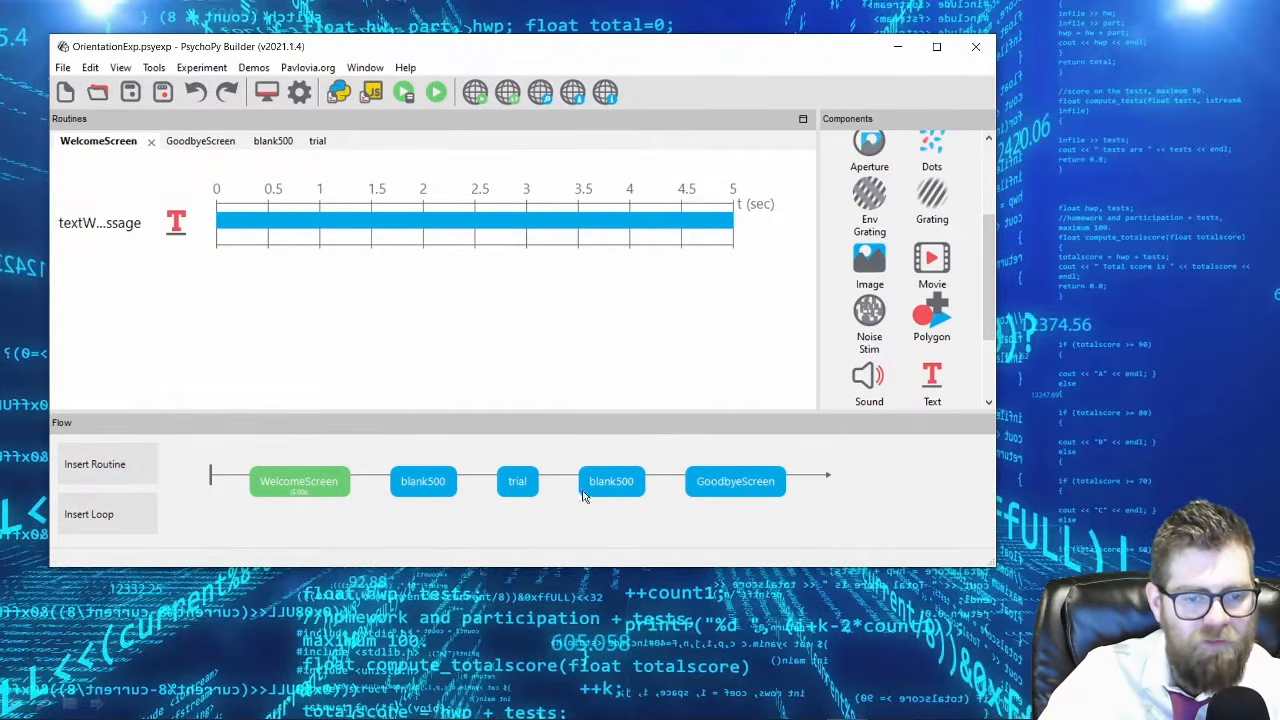
{"action": "left_click", "coordinate": [516, 484]}
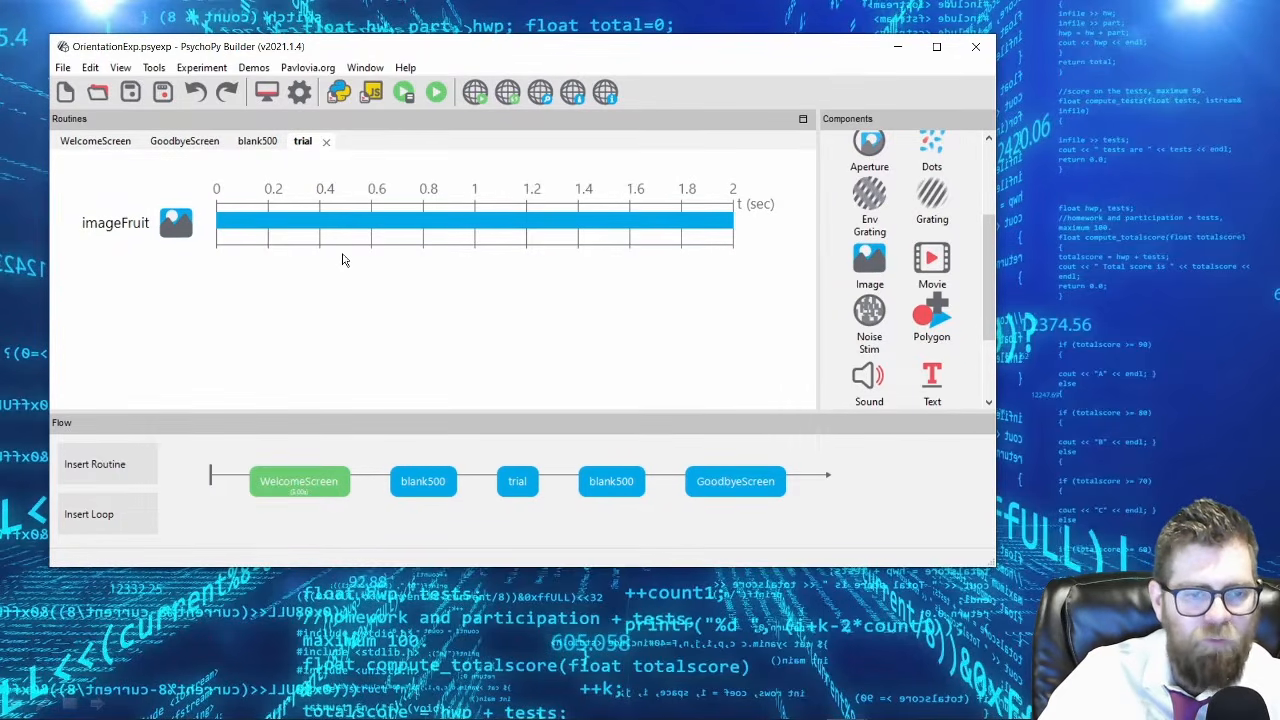
{"action": "left_click", "coordinate": [436, 93]}
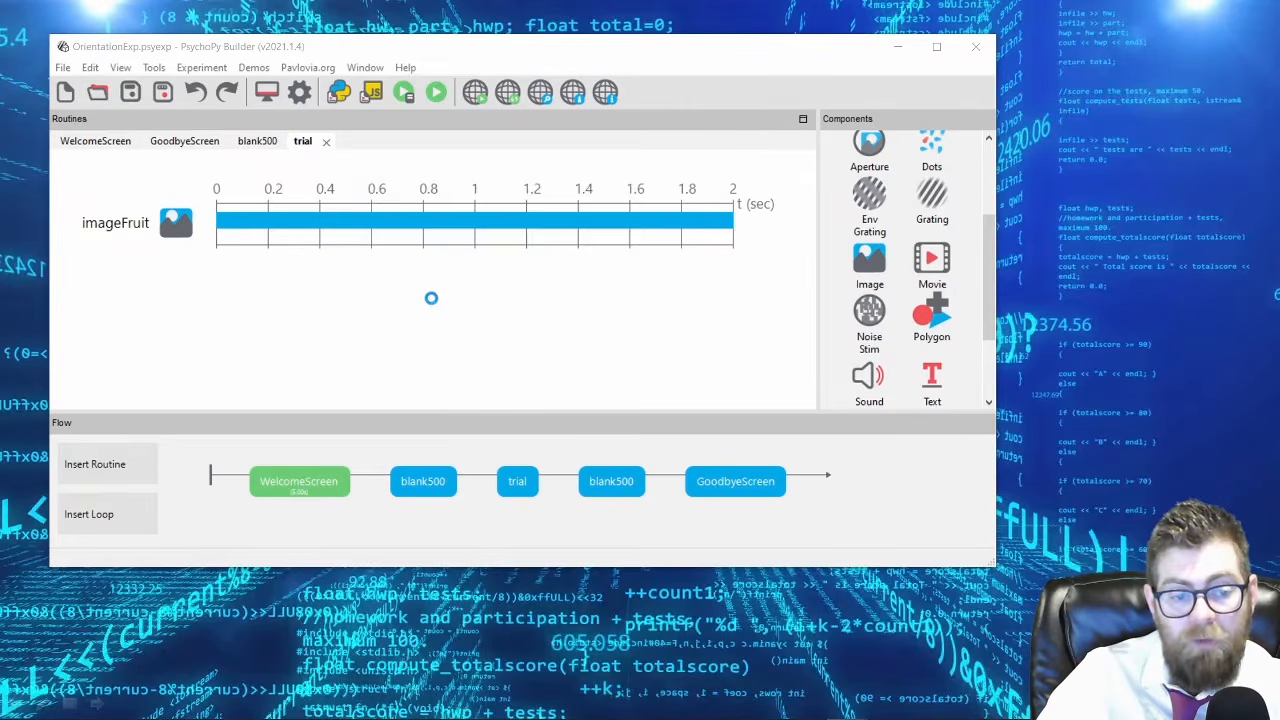
{"action": "left_click", "coordinate": [555, 286]}
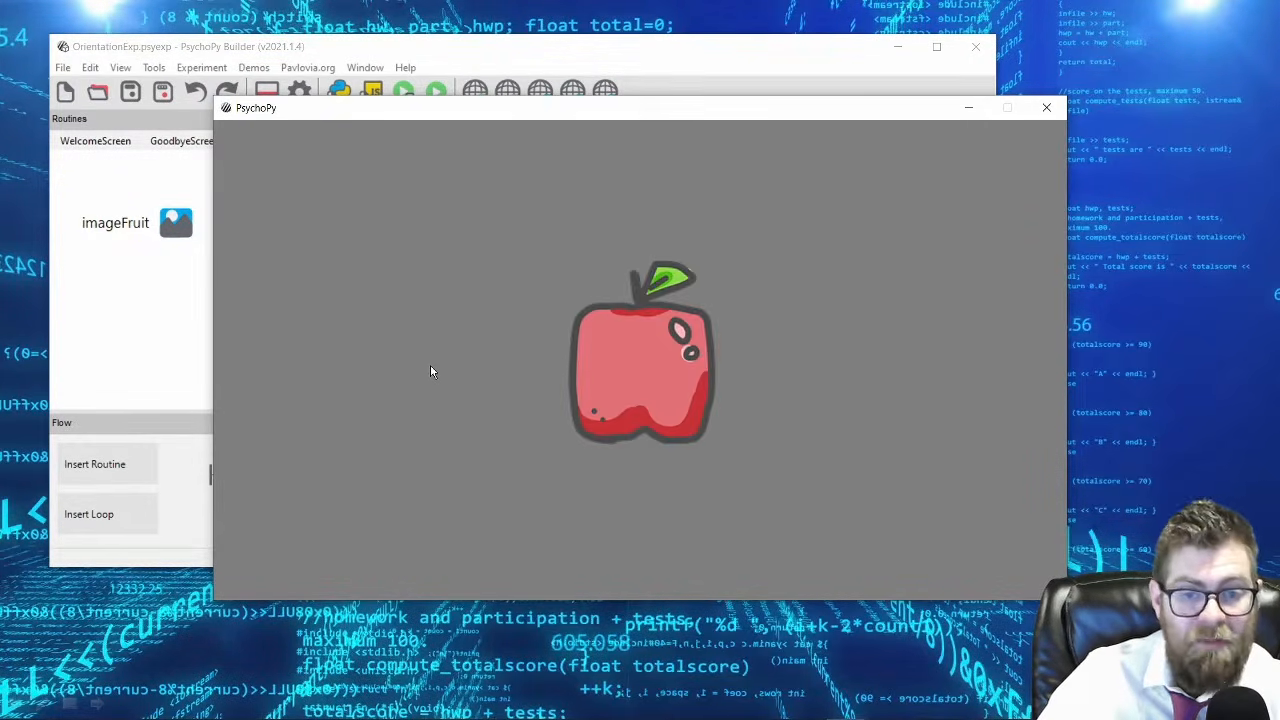
{"action": "key", "text": "Escape"}
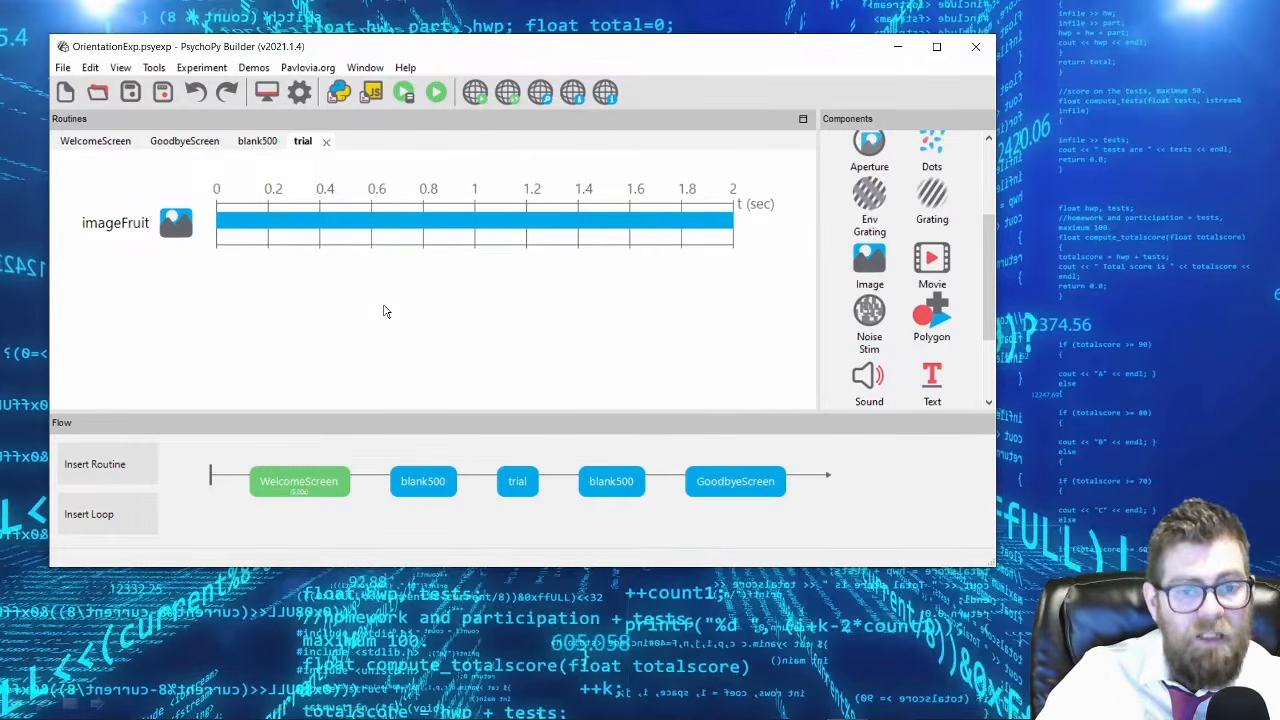
Add a polygon component named polygonStimulus to the trial routine with a stop duration of 2 seconds.
{"action": "left_click", "coordinate": [933, 318]}
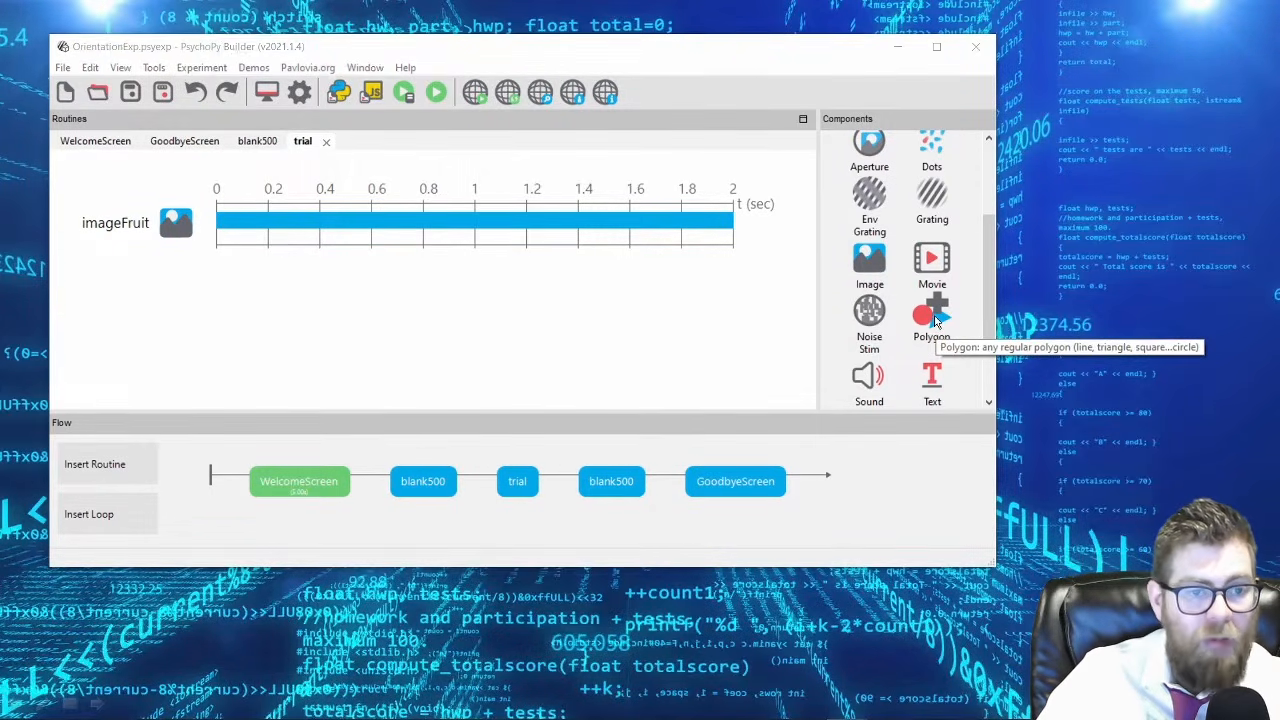
{"action": "left_click", "coordinate": [363, 99]}
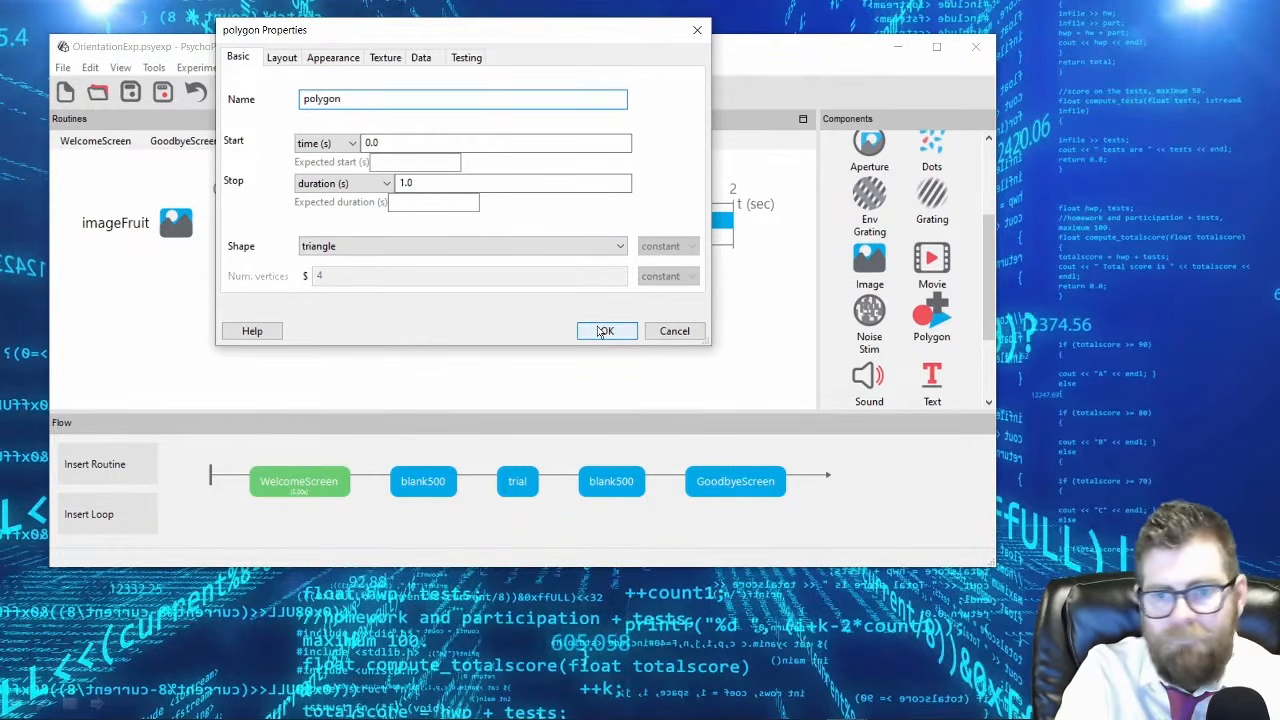
{"action": "type", "text": "Stimulus"}
{"action": "left_click_drag", "start_coordinate": [446, 44], "coordinate": [461, 321]}
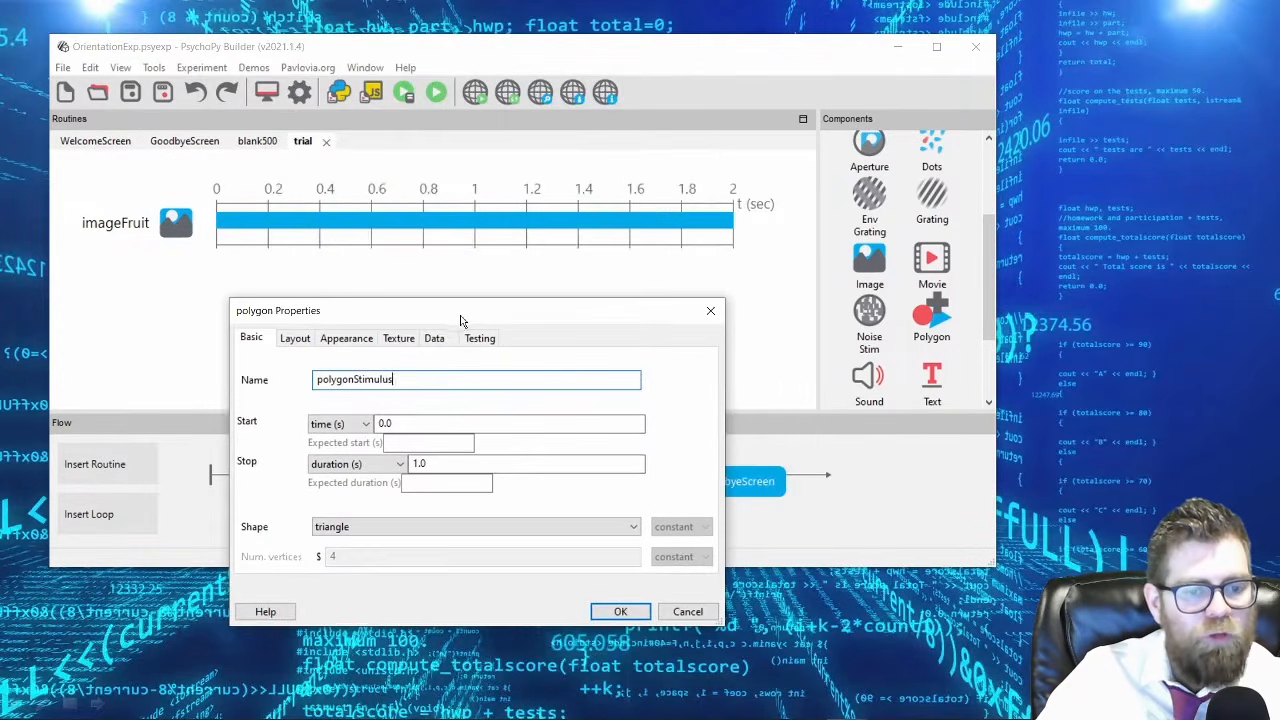
{"action": "left_click_drag", "start_coordinate": [437, 465], "coordinate": [396, 467]}
{"action": "type", "text": "2"}
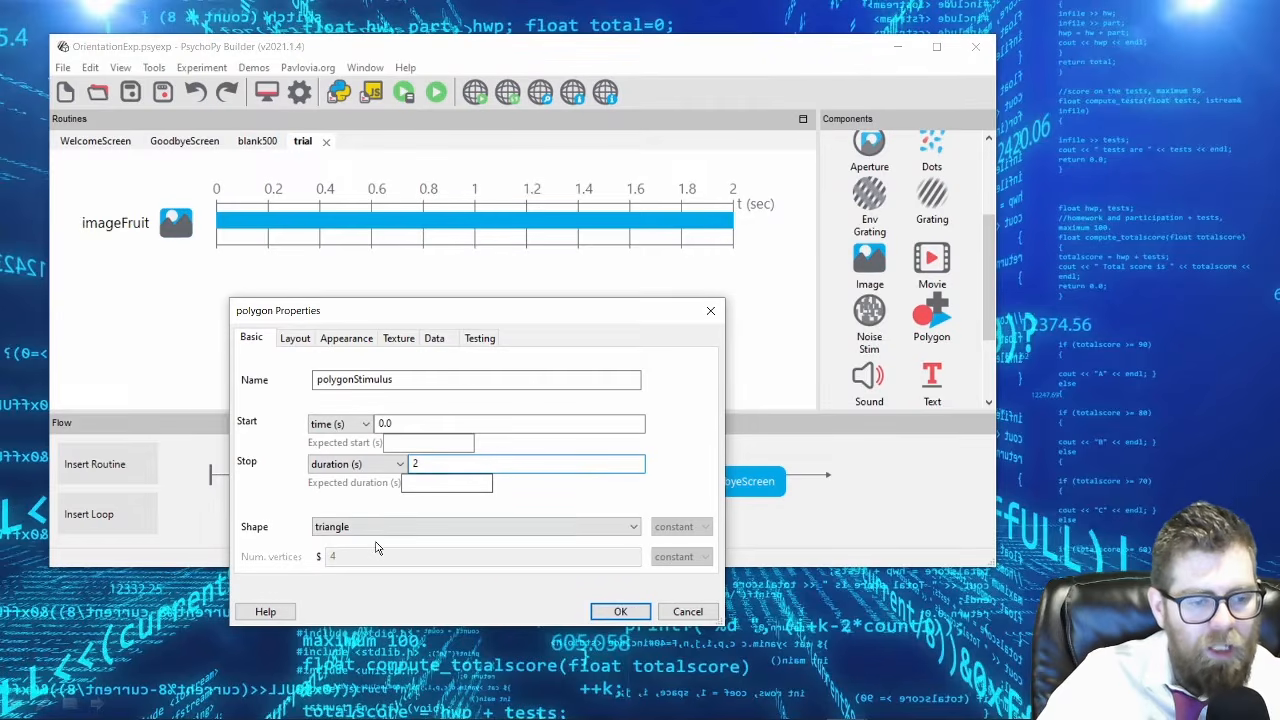
Try the regular polygon shape for the polygon stimulus and return the shape to triangle.
{"action": "left_click_drag", "start_coordinate": [465, 322], "coordinate": [470, 200]}
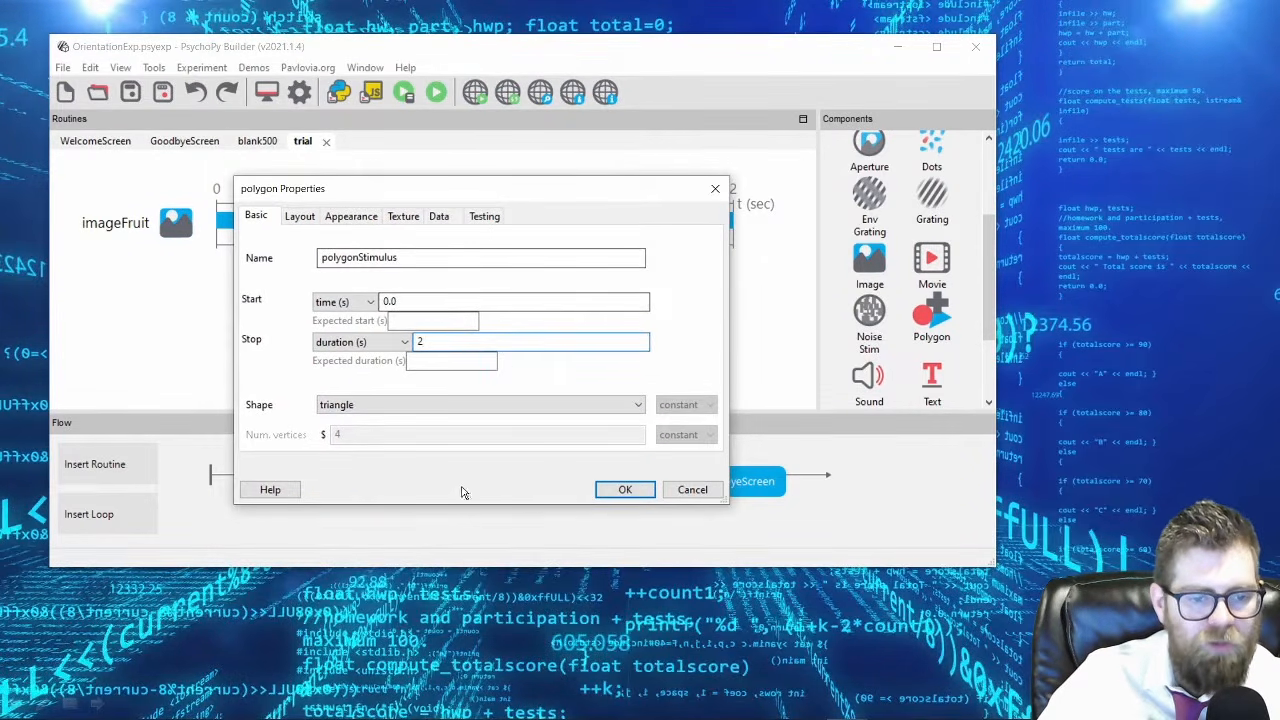
{"action": "left_click", "coordinate": [462, 405]}
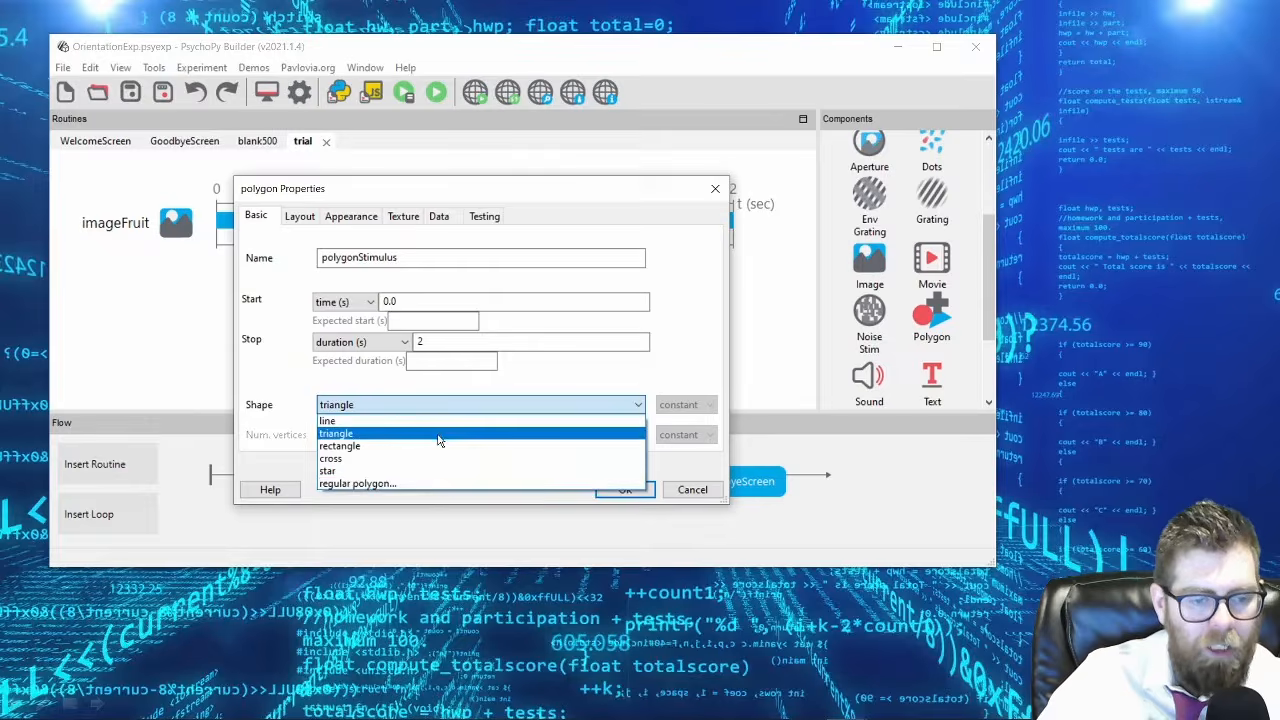
{"action": "left_click", "coordinate": [455, 484]}
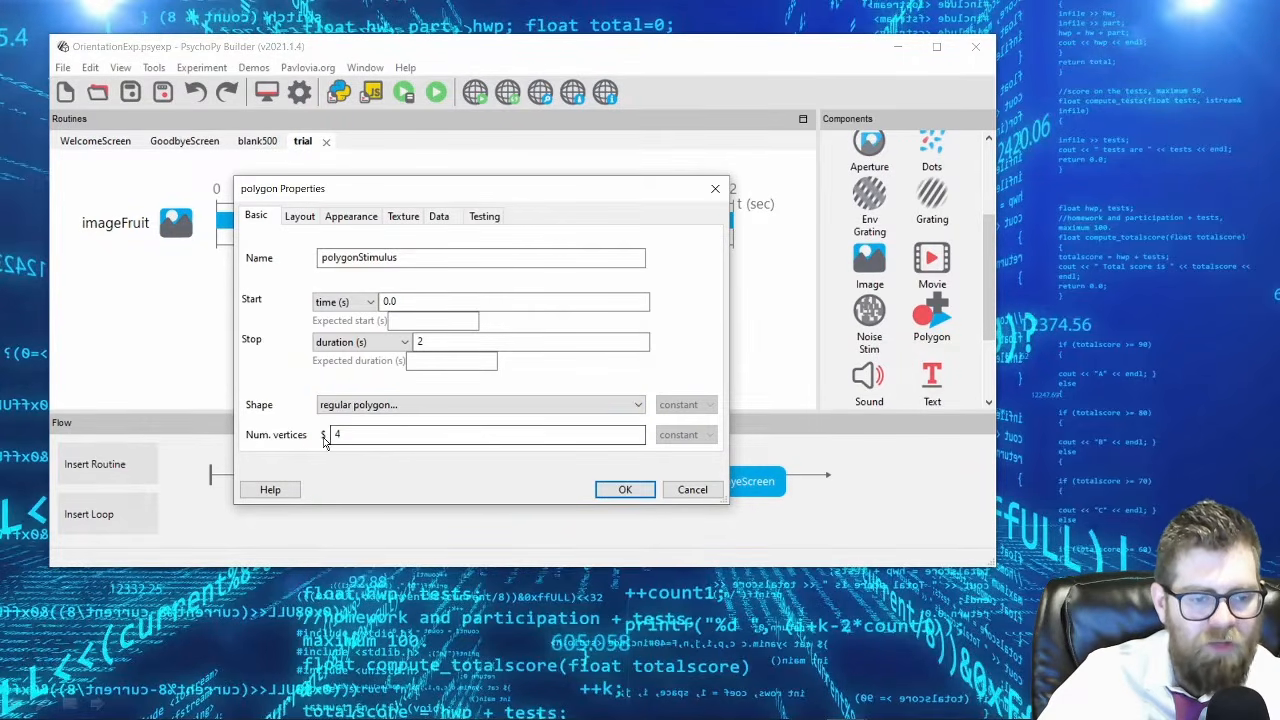
{"action": "left_click", "coordinate": [410, 405]}
{"action": "left_click", "coordinate": [405, 434]}
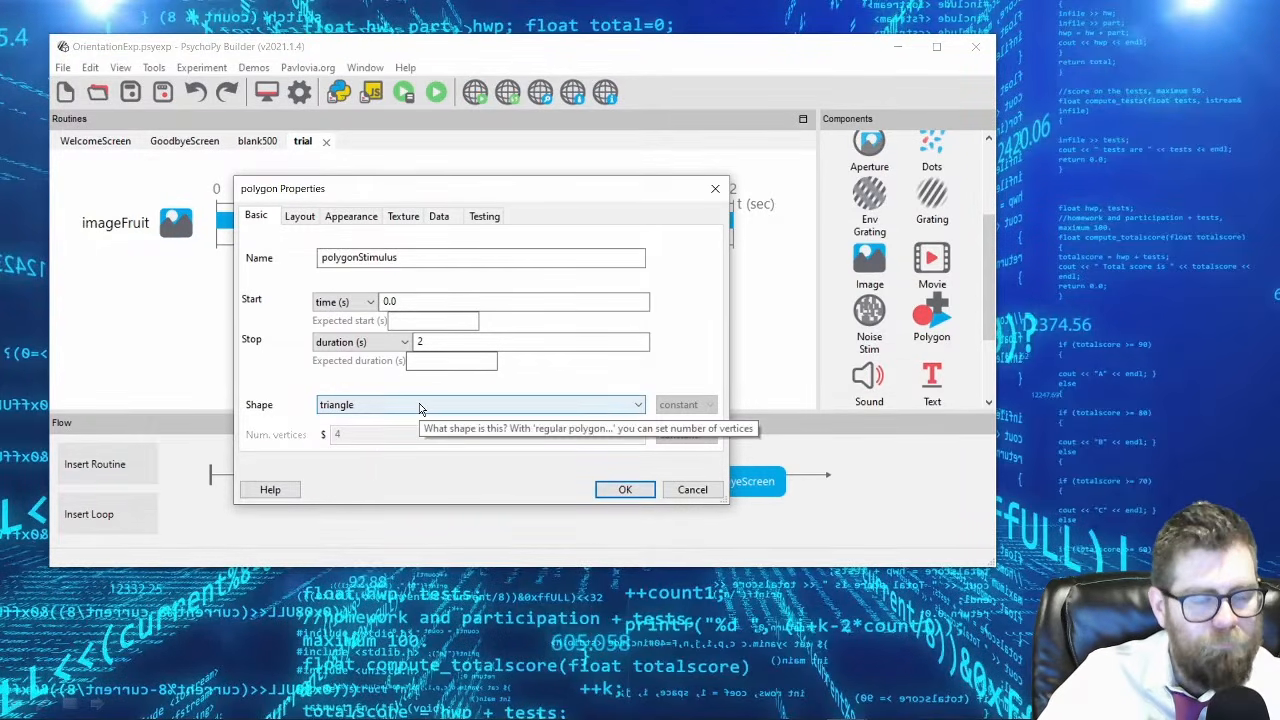
Review the polygon stimulus's layout settings and set its fill color to red.
{"action": "left_click", "coordinate": [298, 217]}
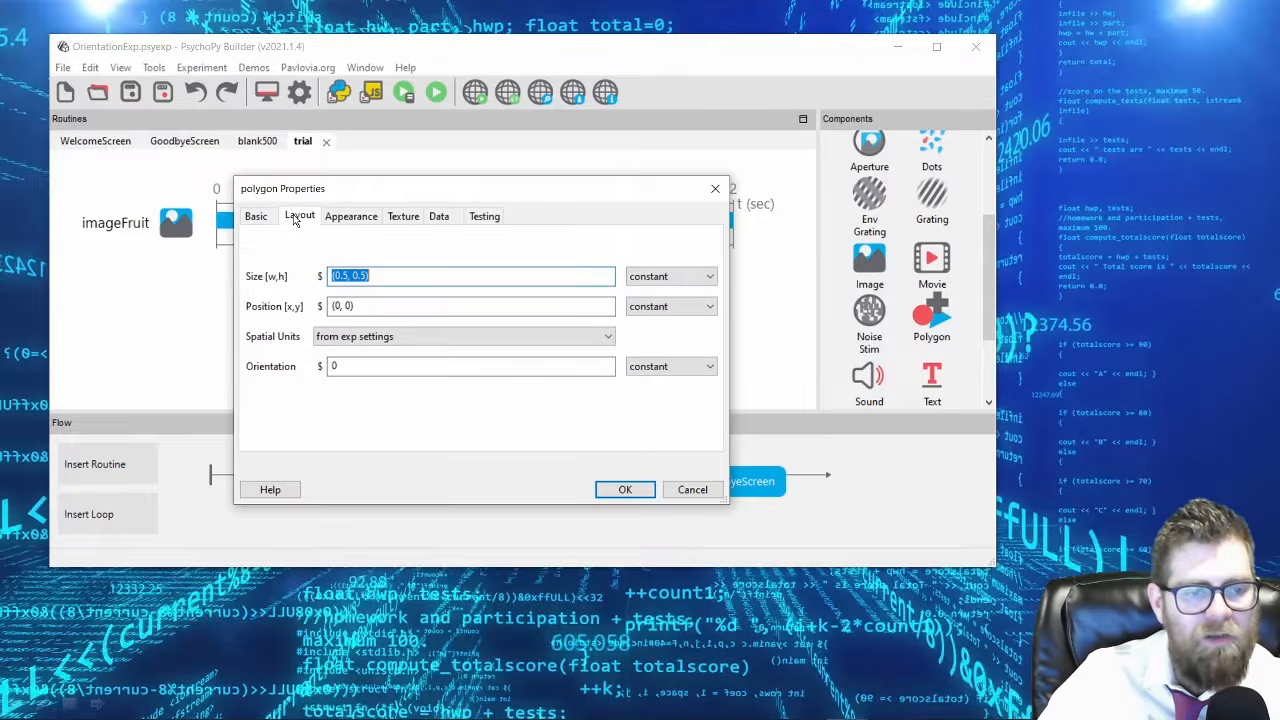
{"action": "left_click_drag", "start_coordinate": [378, 177], "coordinate": [358, 276]}
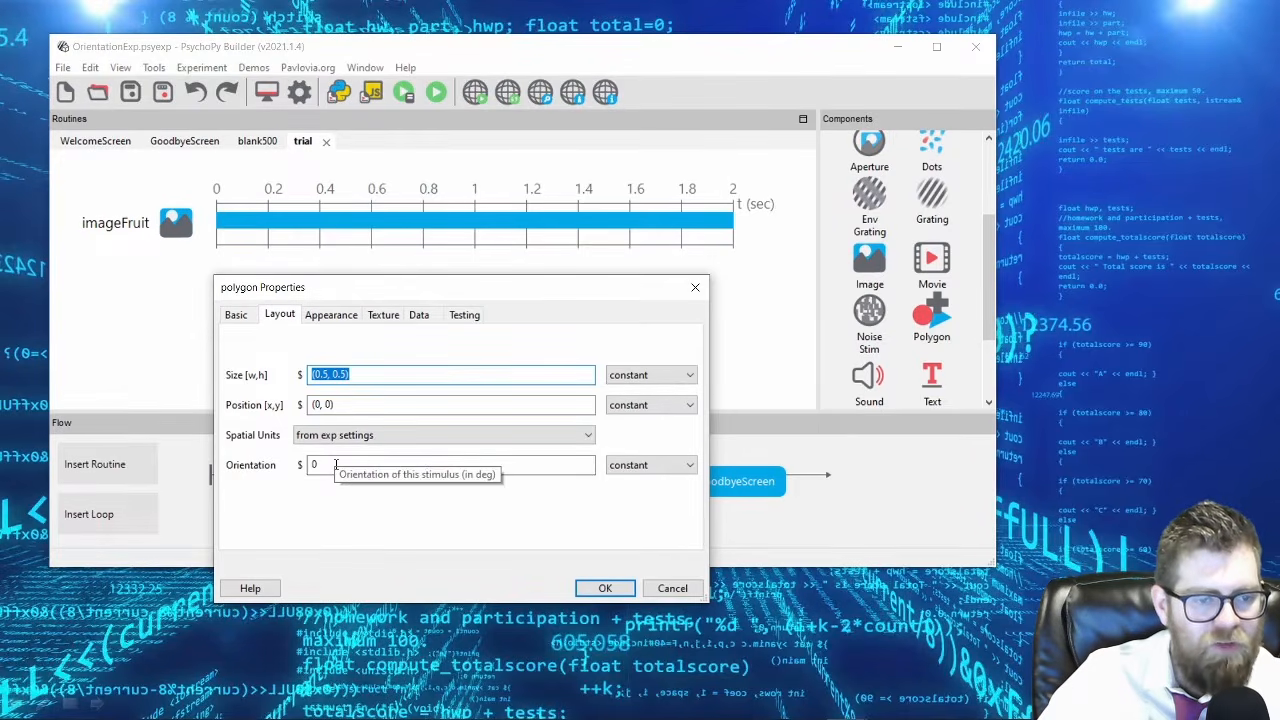
{"action": "left_click", "coordinate": [332, 316]}
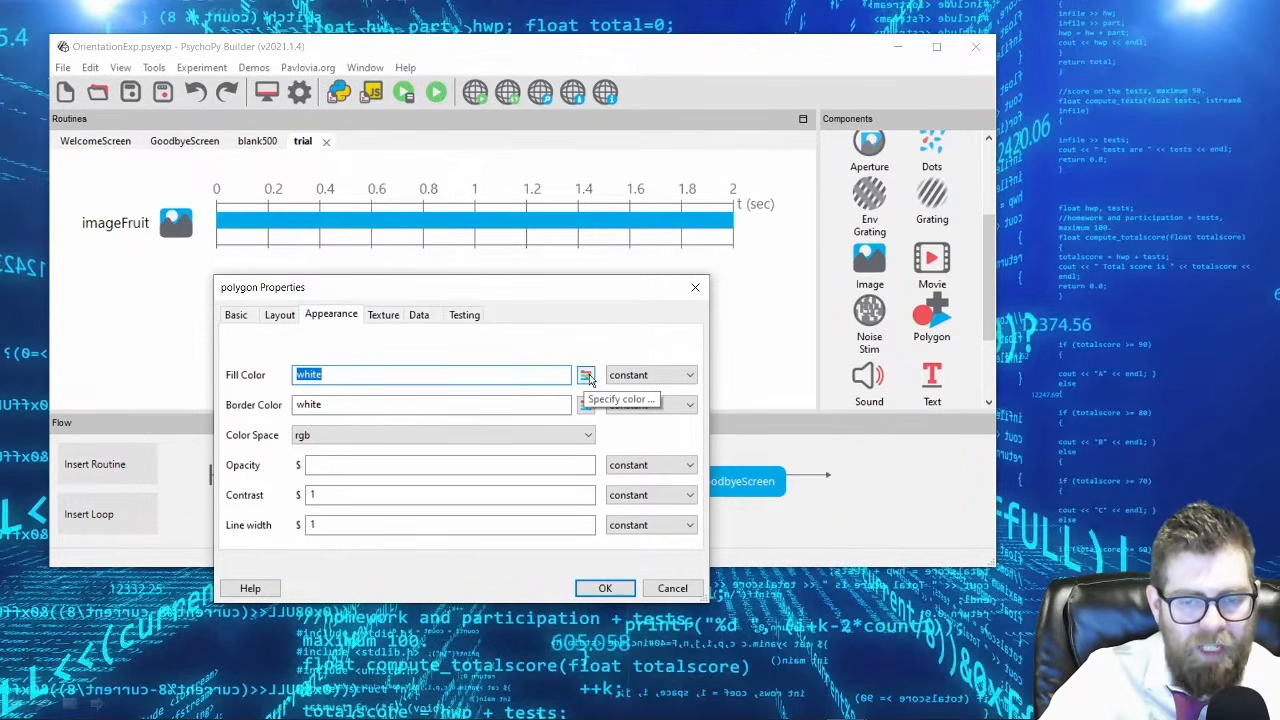
{"action": "type", "text": "red"}
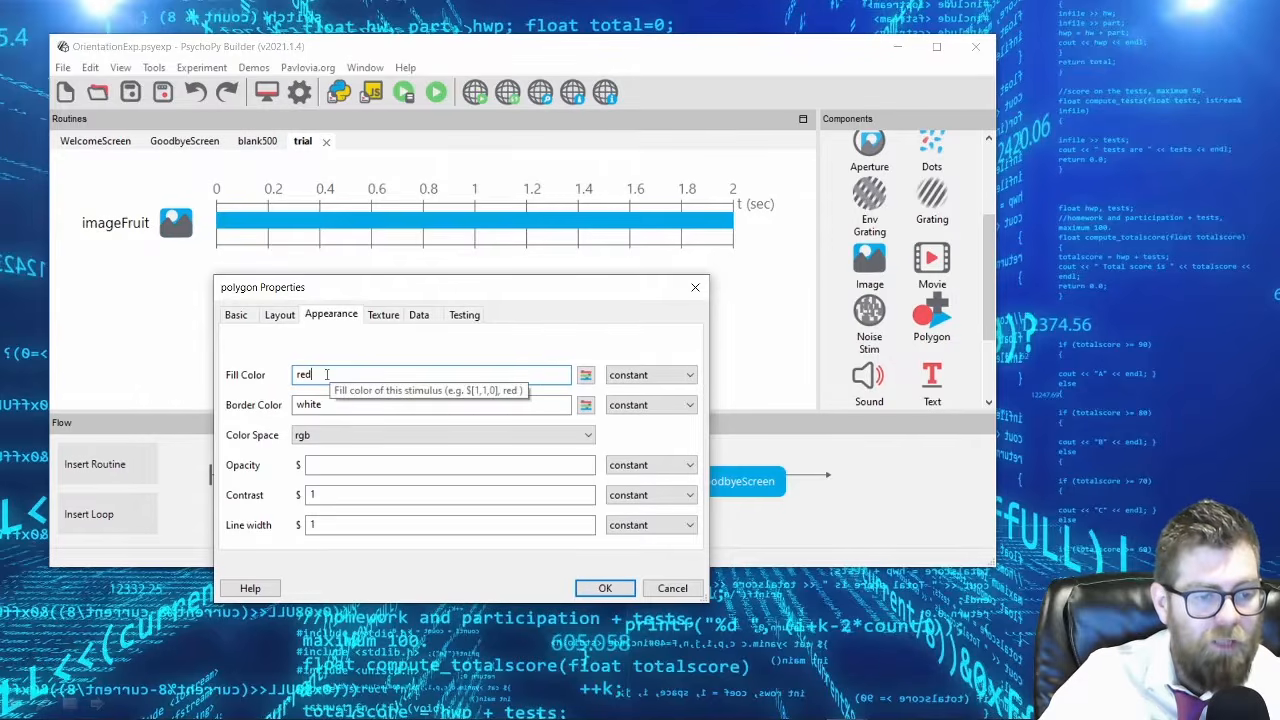
Check the polygon stimulus's border color and texture settings, and accept its properties to place it in the trial routine.
{"action": "left_click_drag", "start_coordinate": [331, 404], "coordinate": [292, 405]}
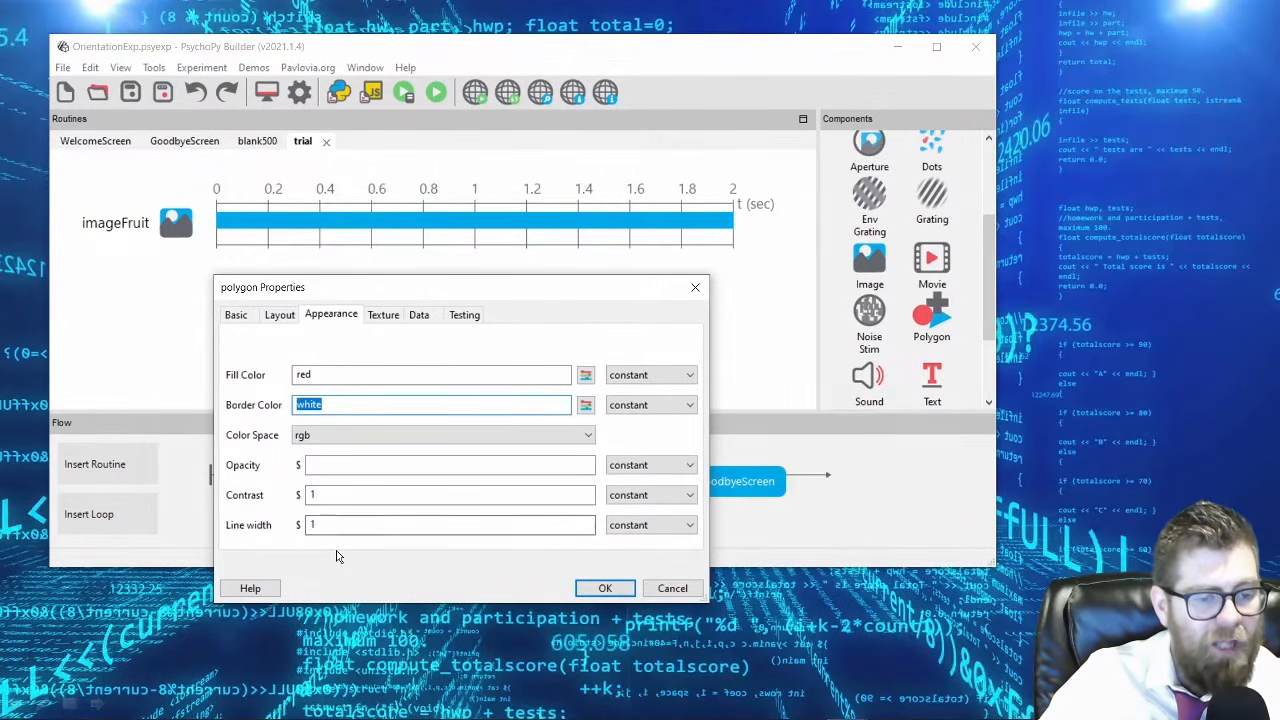
{"action": "left_click", "coordinate": [384, 318]}
{"action": "left_click", "coordinate": [331, 316]}
{"action": "left_click", "coordinate": [605, 589]}
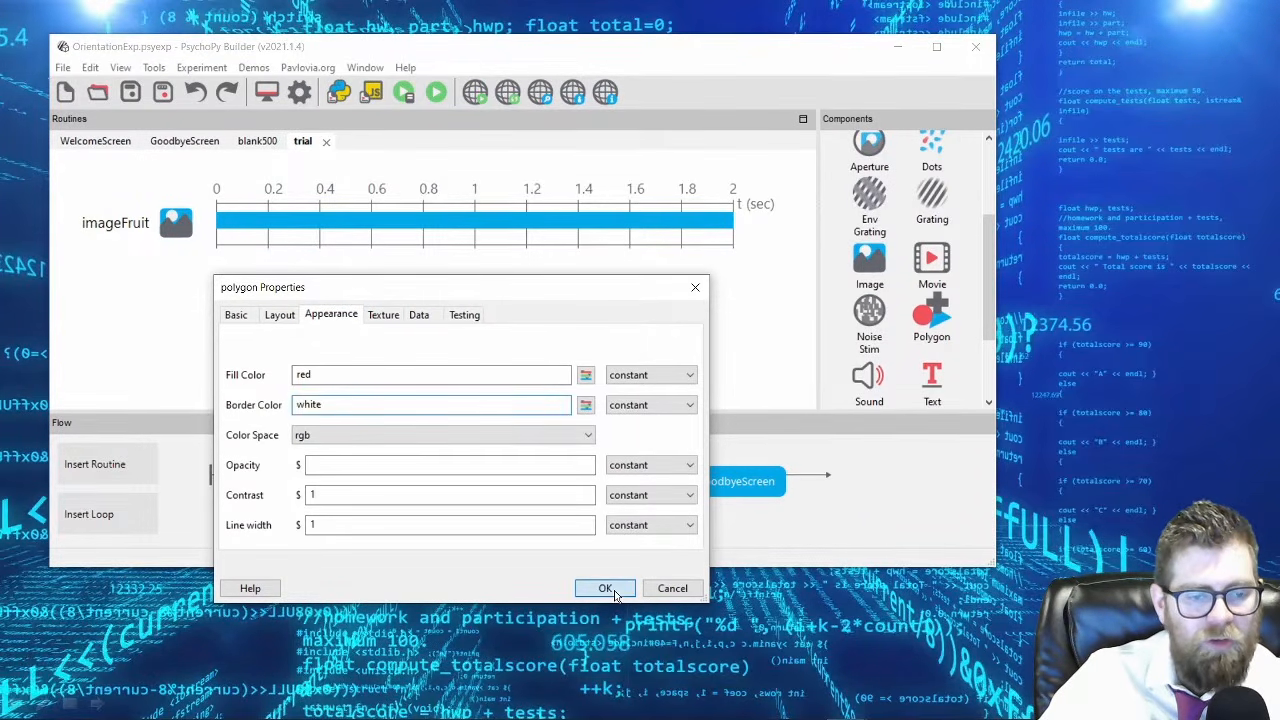
Run the experiment past the welcome screen to preview the red triangle with the apple image, and end the run.
{"action": "left_click", "coordinate": [436, 92]}
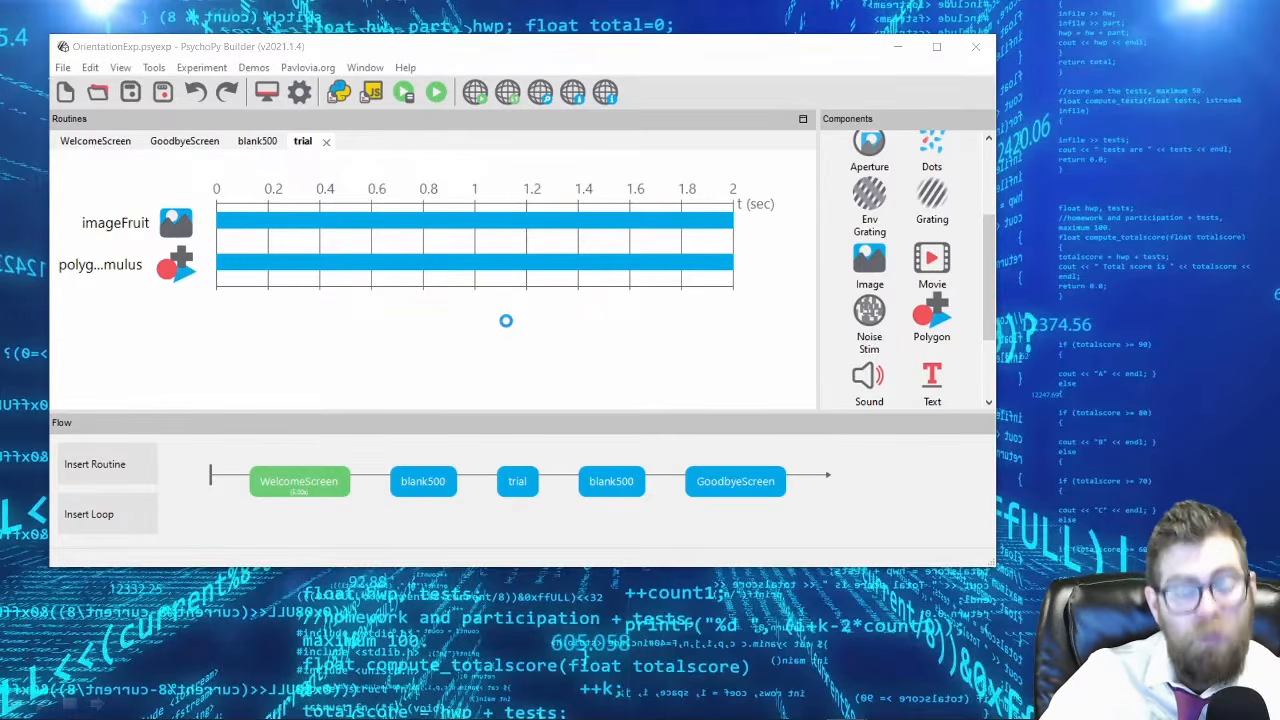
{"action": "left_click", "coordinate": [540, 288]}
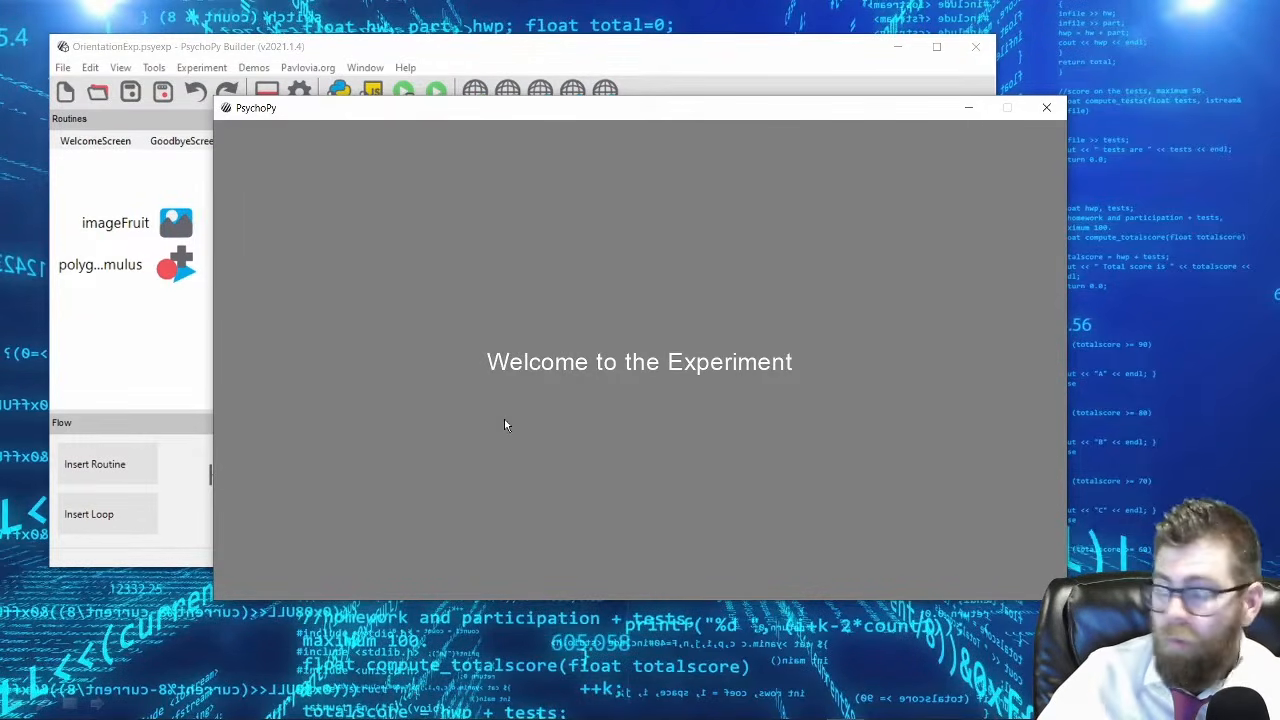
{"action": "key", "text": "space"}
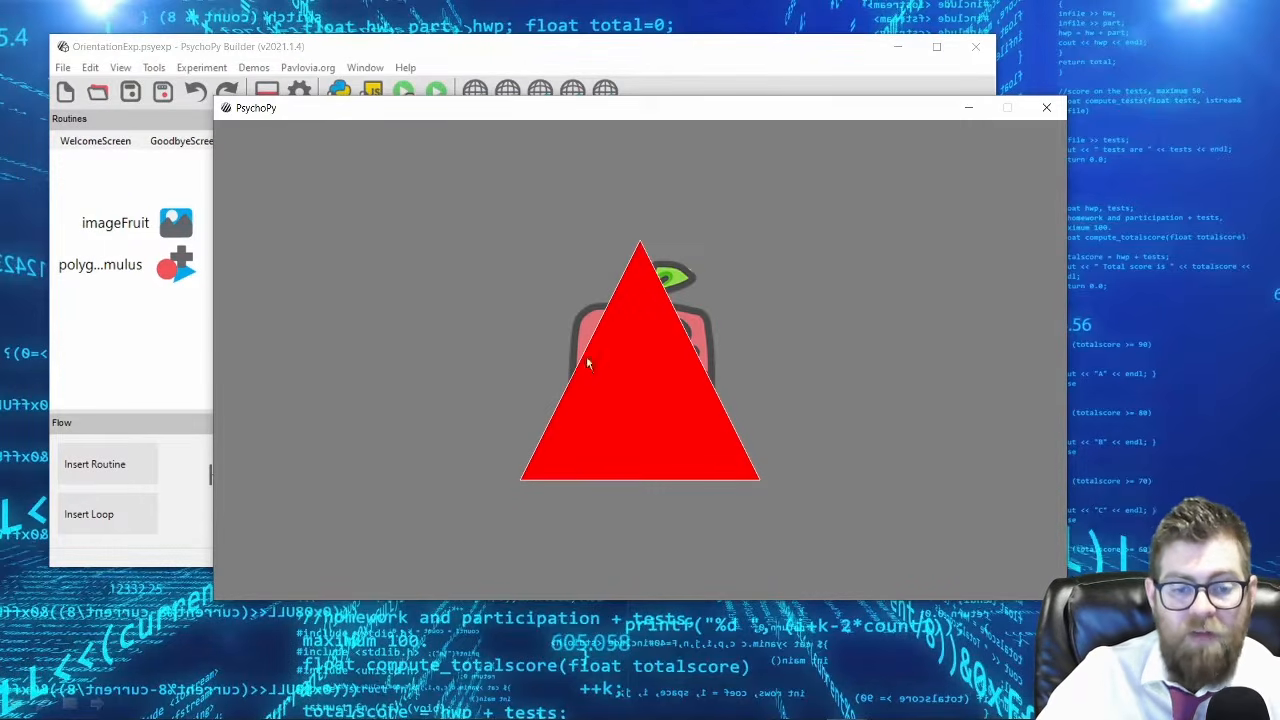
{"action": "key", "text": "Escape"}
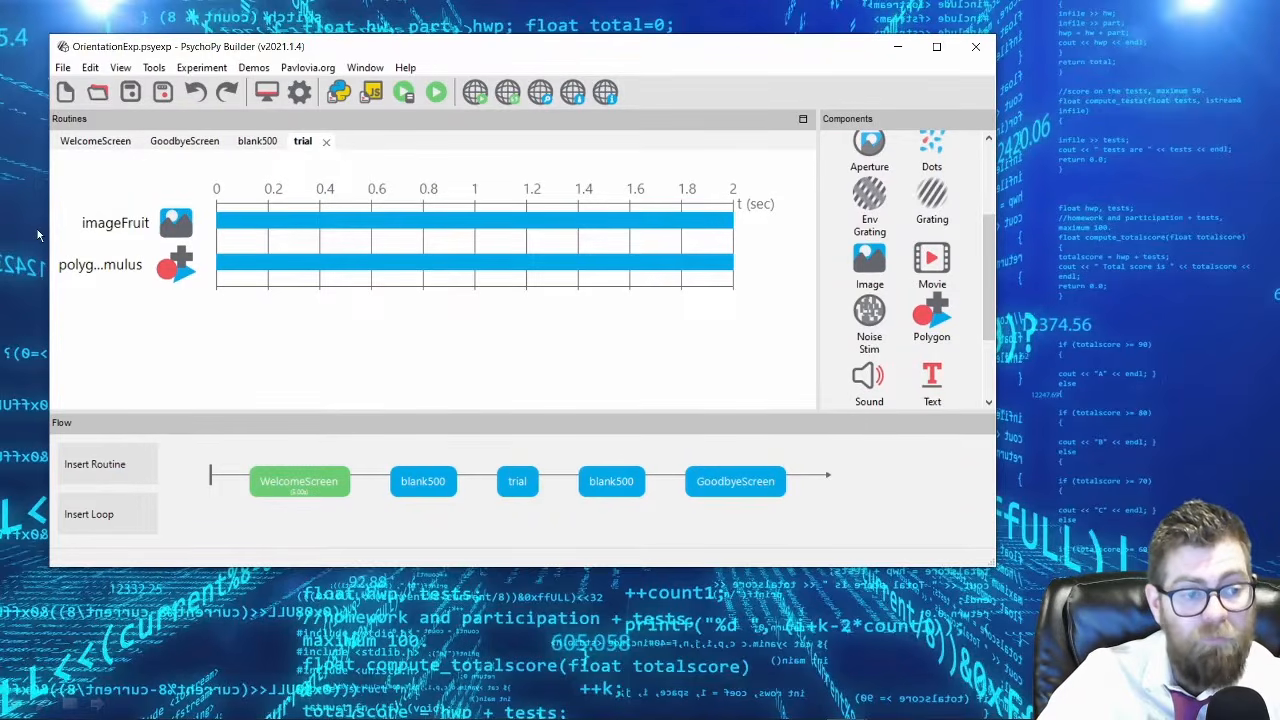
Set the stop duration of both the imageFruit and polygonStimulus components in the trial routine to 10 seconds.
{"action": "left_click", "coordinate": [115, 224]}
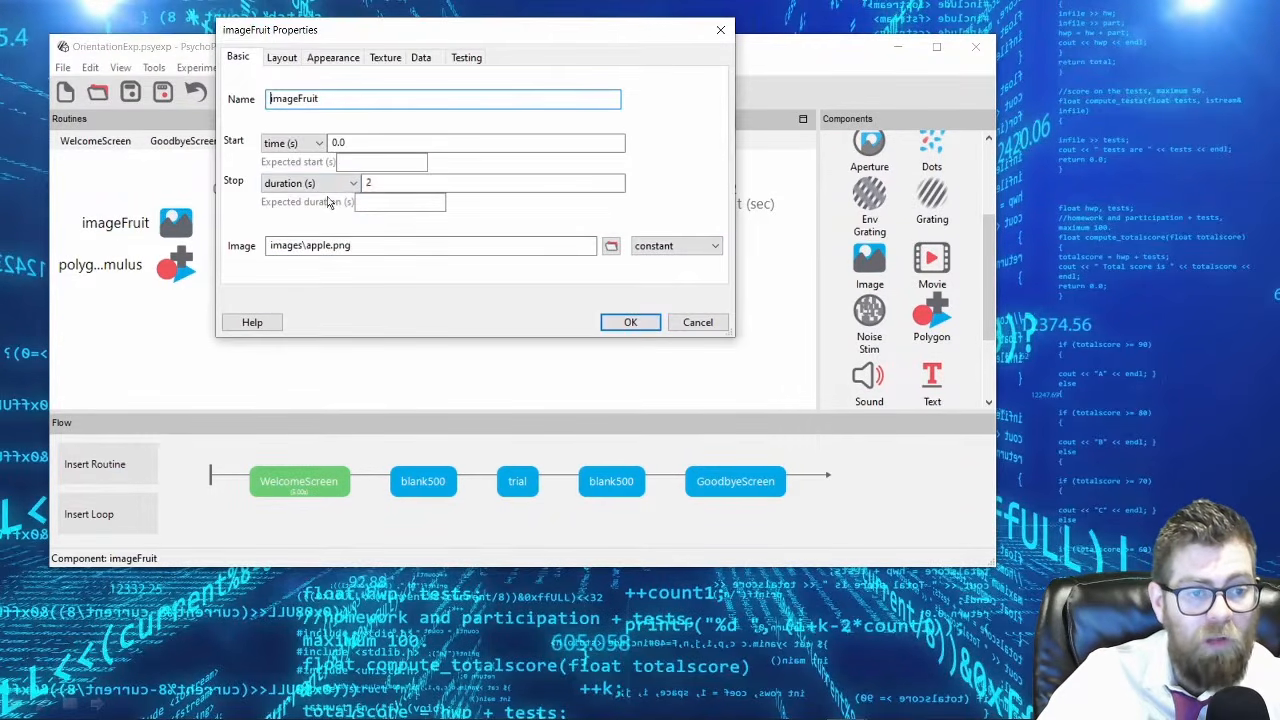
{"action": "type", "text": "10"}
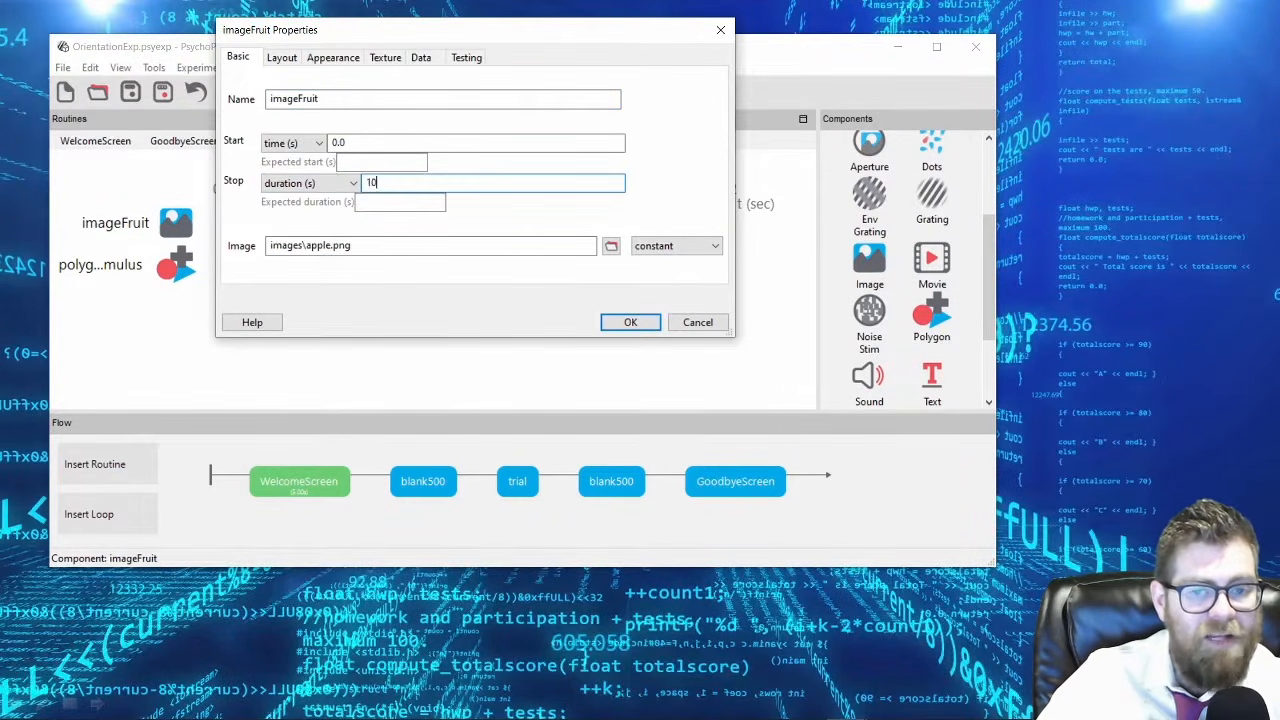
{"action": "key", "text": "Return"}
{"action": "left_click", "coordinate": [115, 268]}
{"action": "double_click", "coordinate": [405, 183]}
{"action": "type", "text": "10"}
{"action": "key", "text": "Return"}
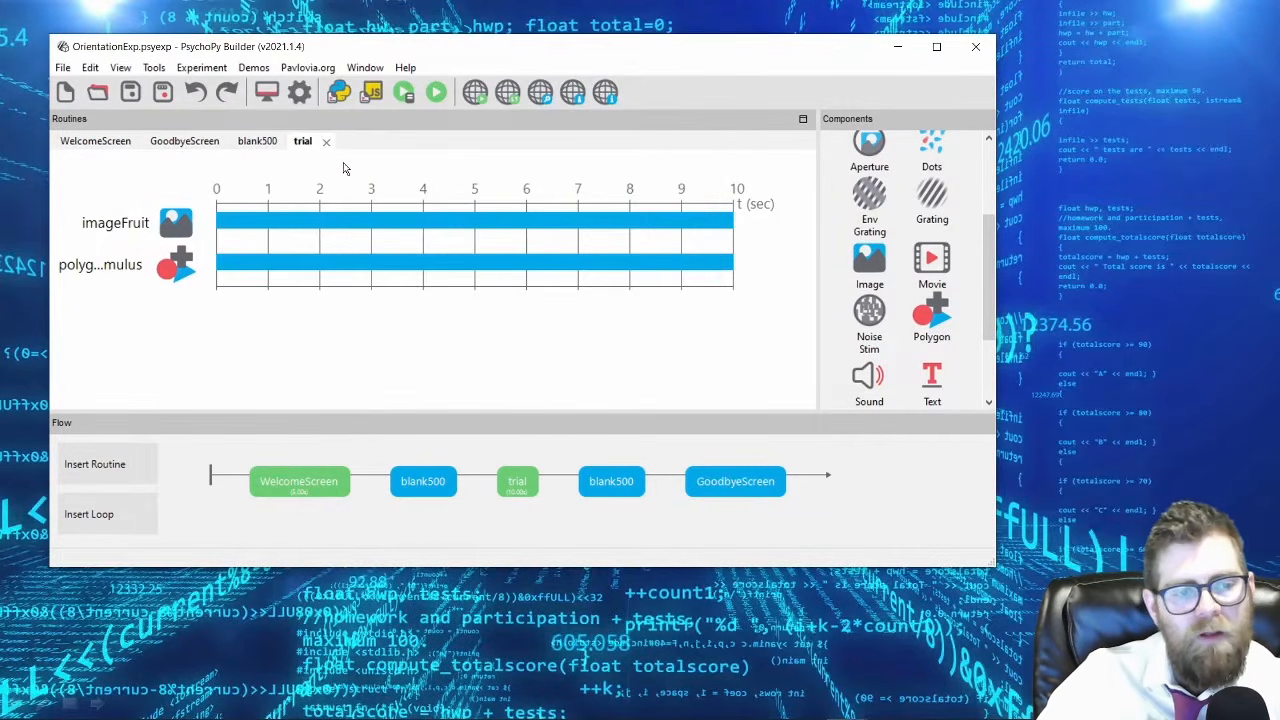
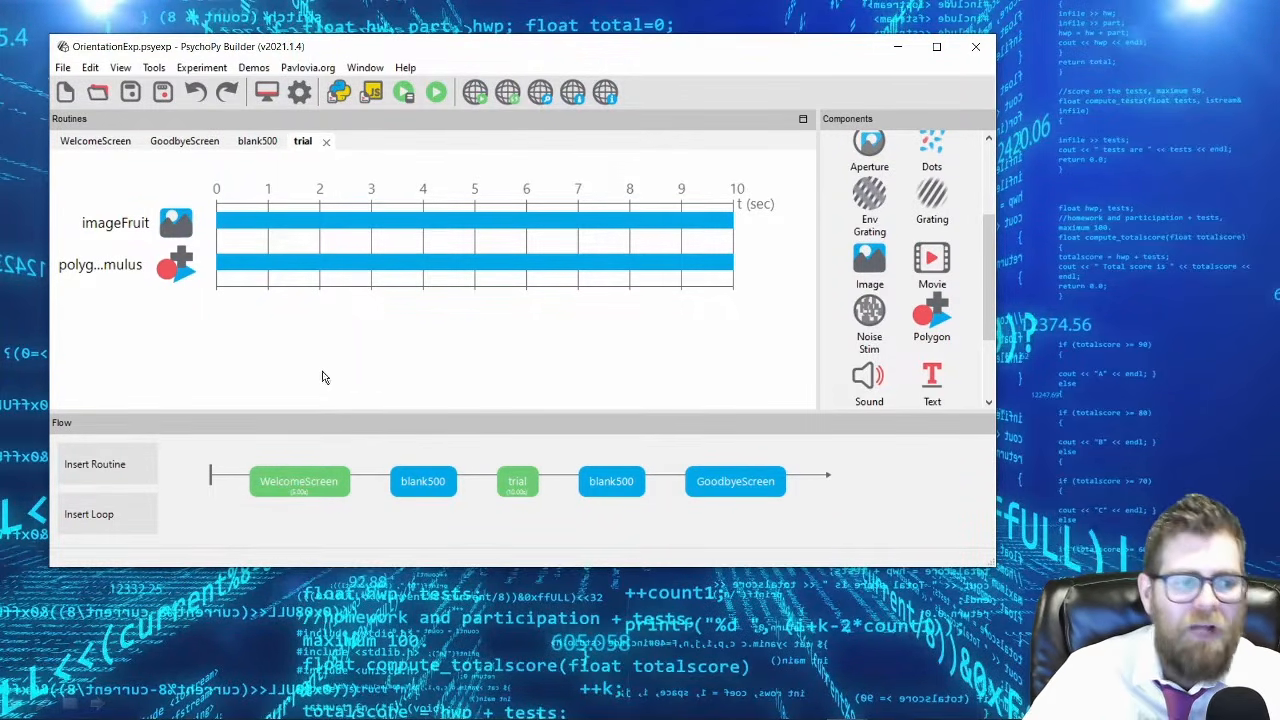
Move polygonStimulus up above imageFruit in the trial routine and run the experiment to preview the changed drawing order.
{"action": "right_click", "coordinate": [122, 273]}
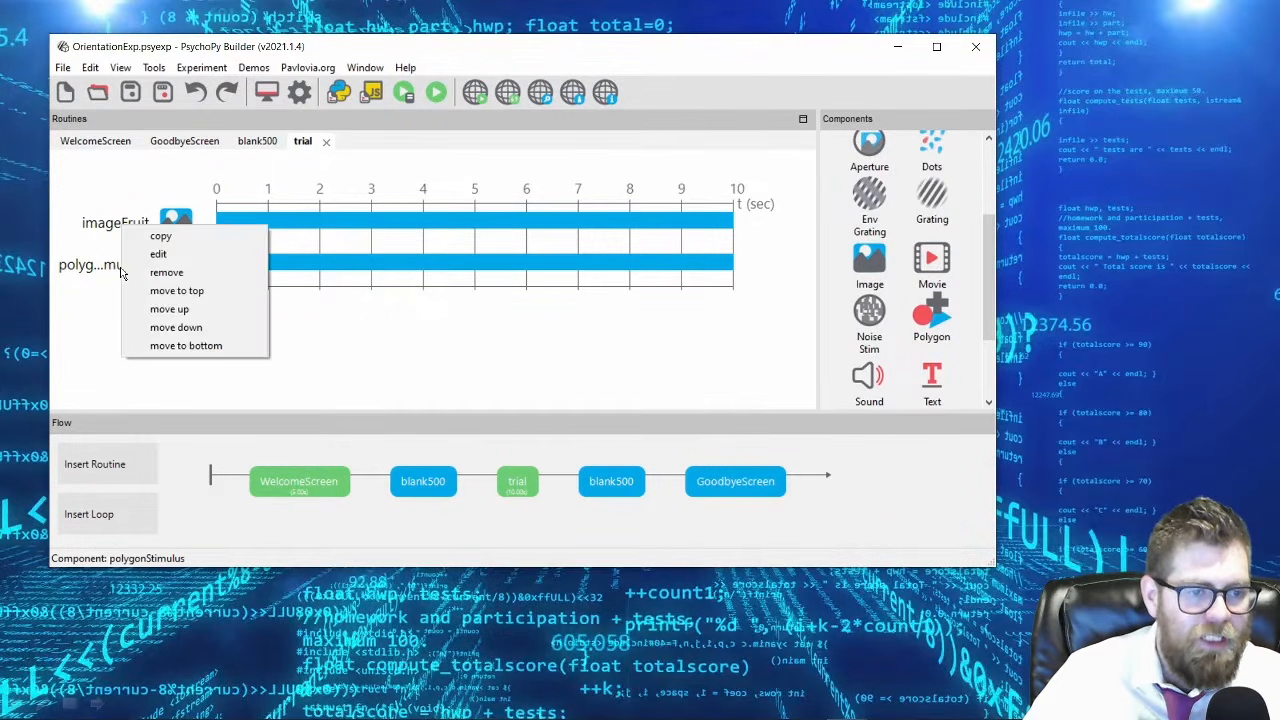
{"action": "left_click", "coordinate": [215, 314]}
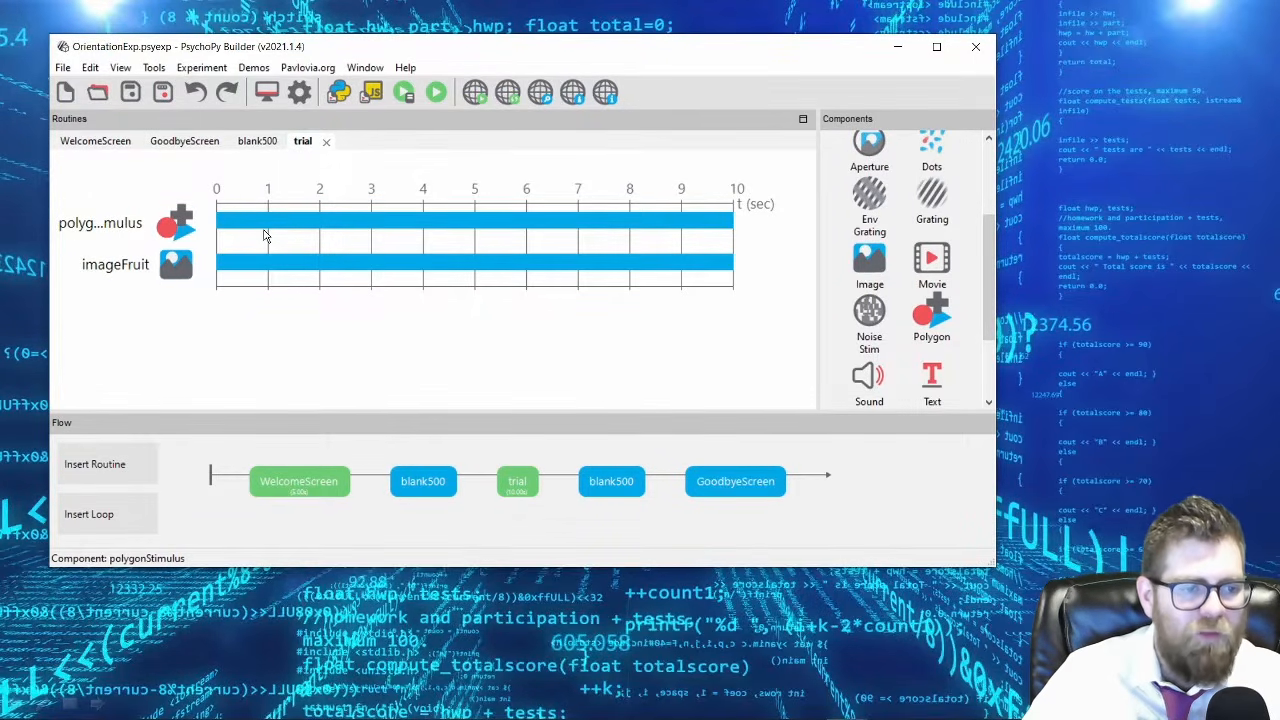
{"action": "left_click", "coordinate": [436, 92]}
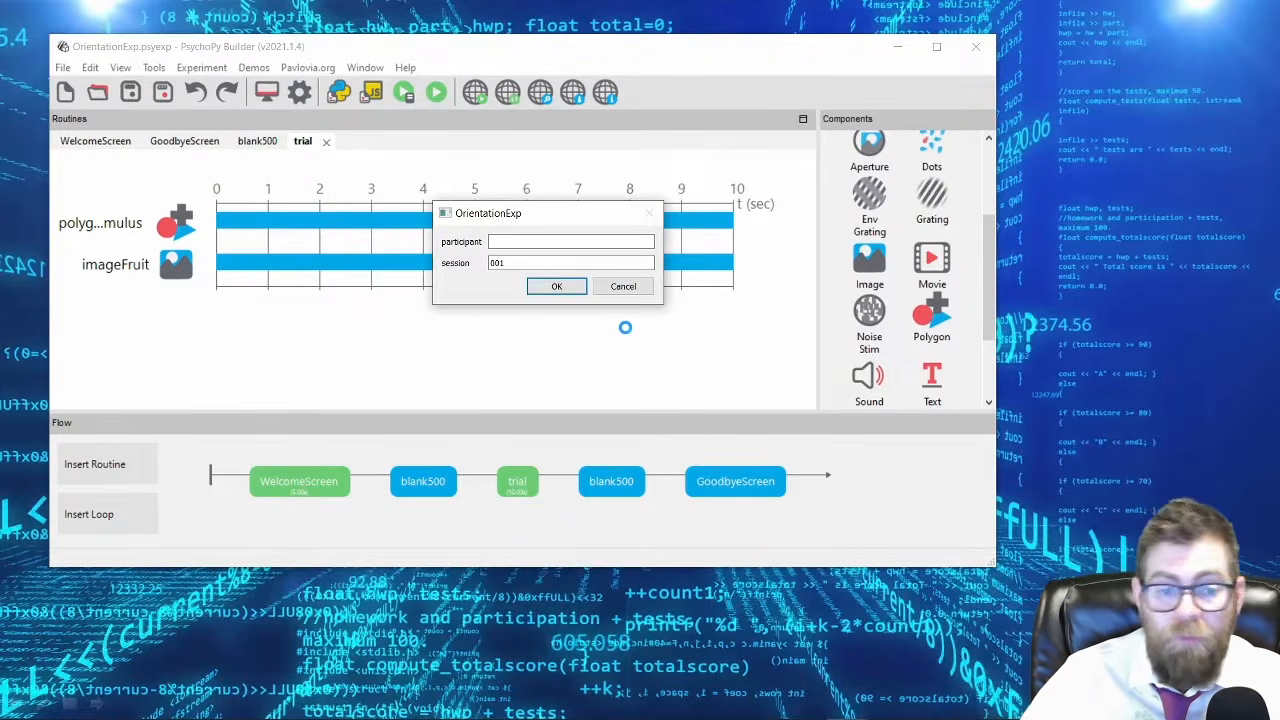
{"action": "left_click", "coordinate": [557, 287]}
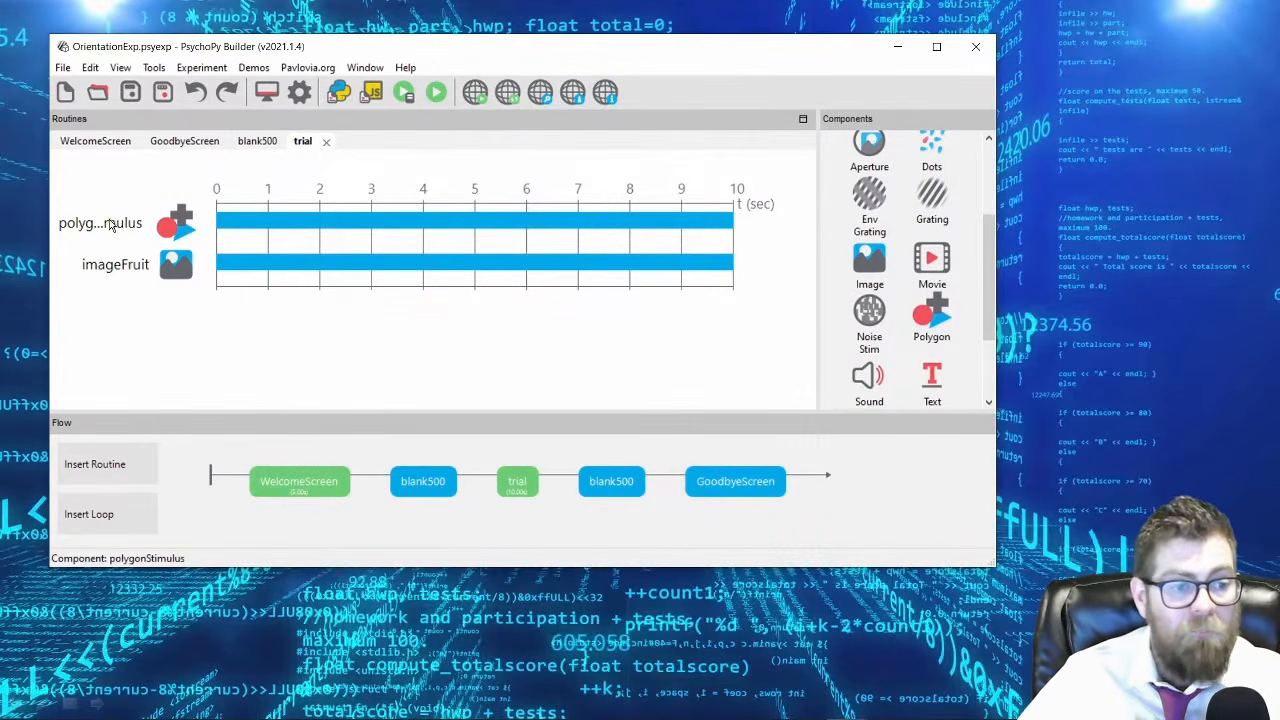
Move polygonStimulus down below imageFruit in the trial routine, and move it back up above the image.
{"action": "right_click", "coordinate": [111, 225]}
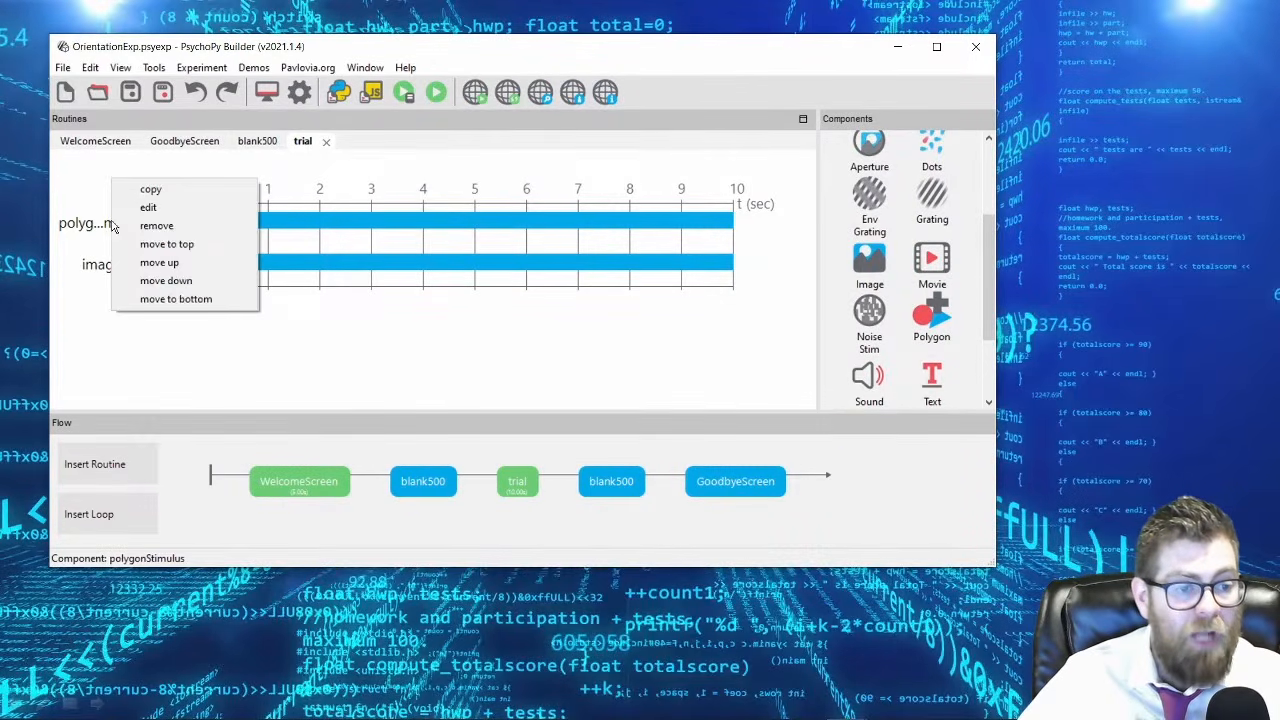
{"action": "left_click", "coordinate": [176, 284]}
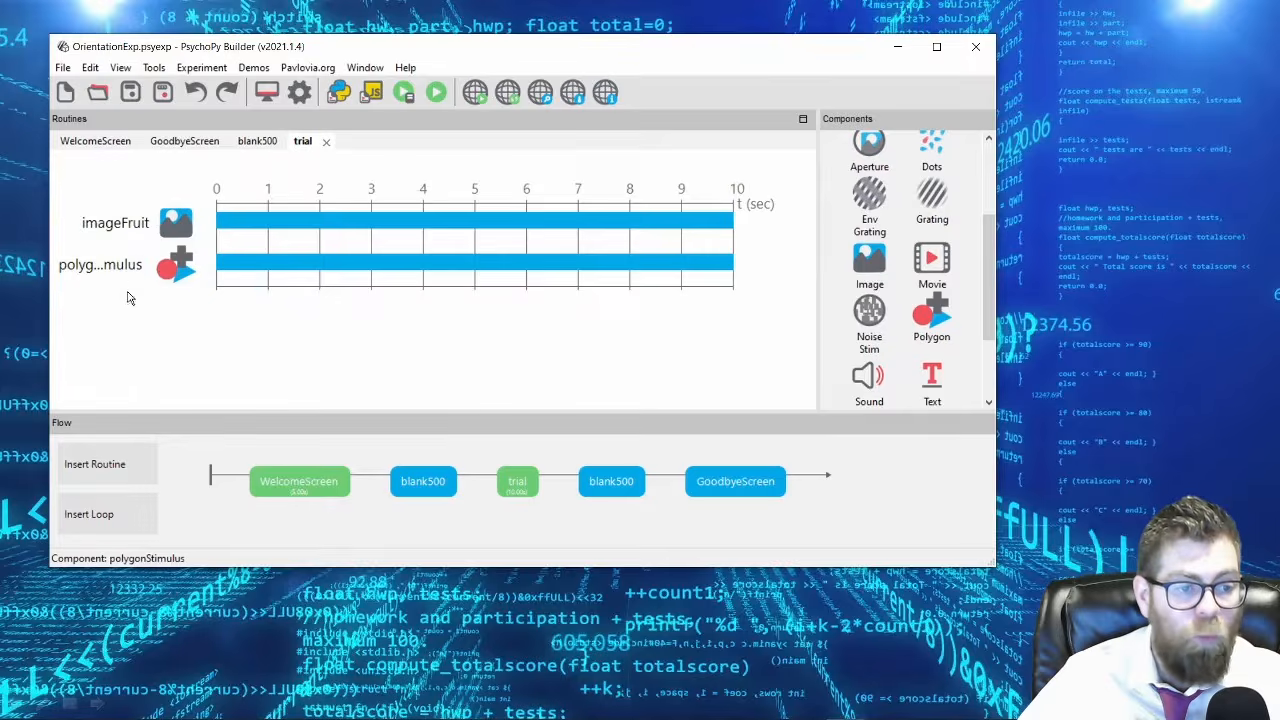
{"action": "right_click", "coordinate": [129, 274]}
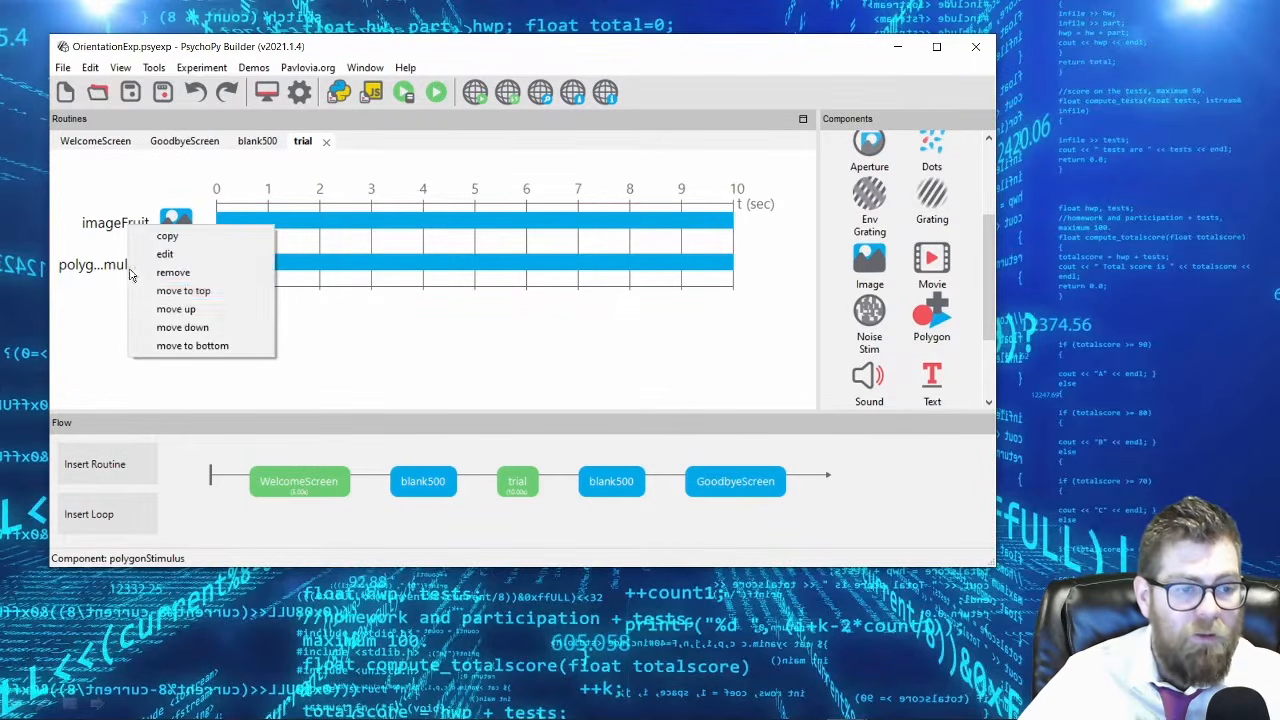
{"action": "left_click", "coordinate": [172, 302]}
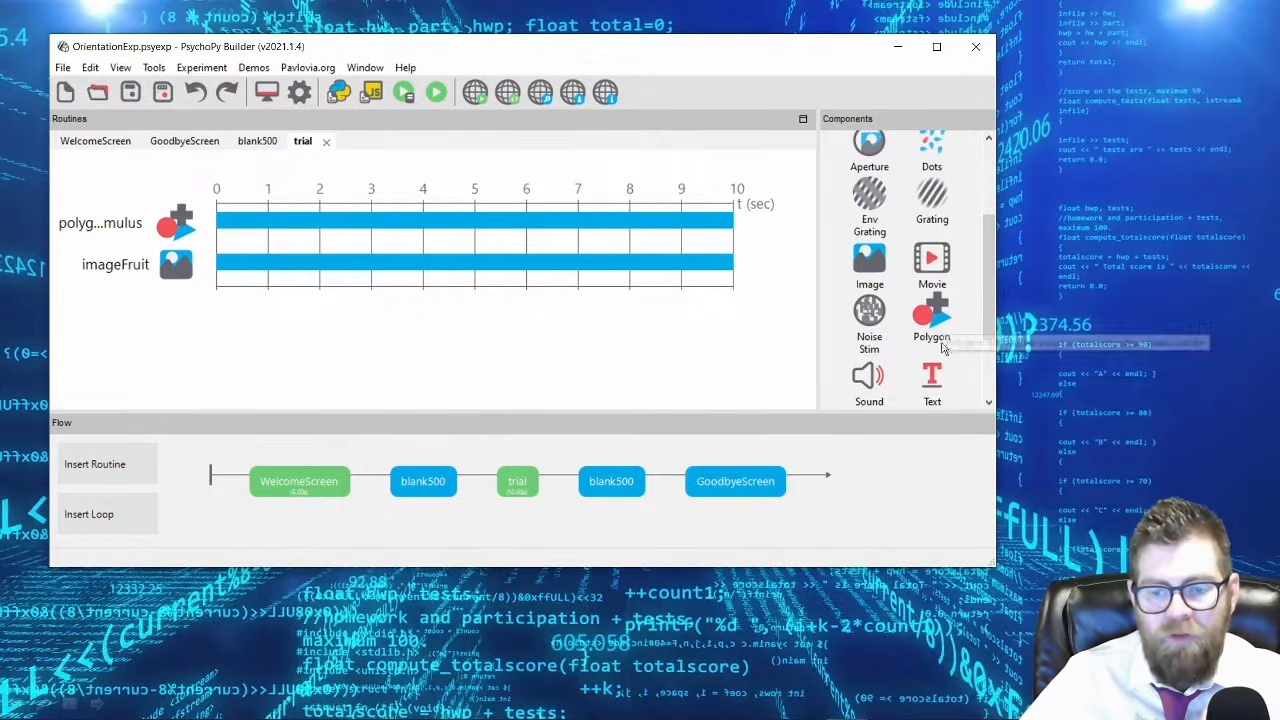
Add a text component with default settings to the trial routine, and move polygonStimulus to the bottom and back to the top.
{"action": "left_click", "coordinate": [932, 382]}
{"action": "left_click", "coordinate": [630, 400]}
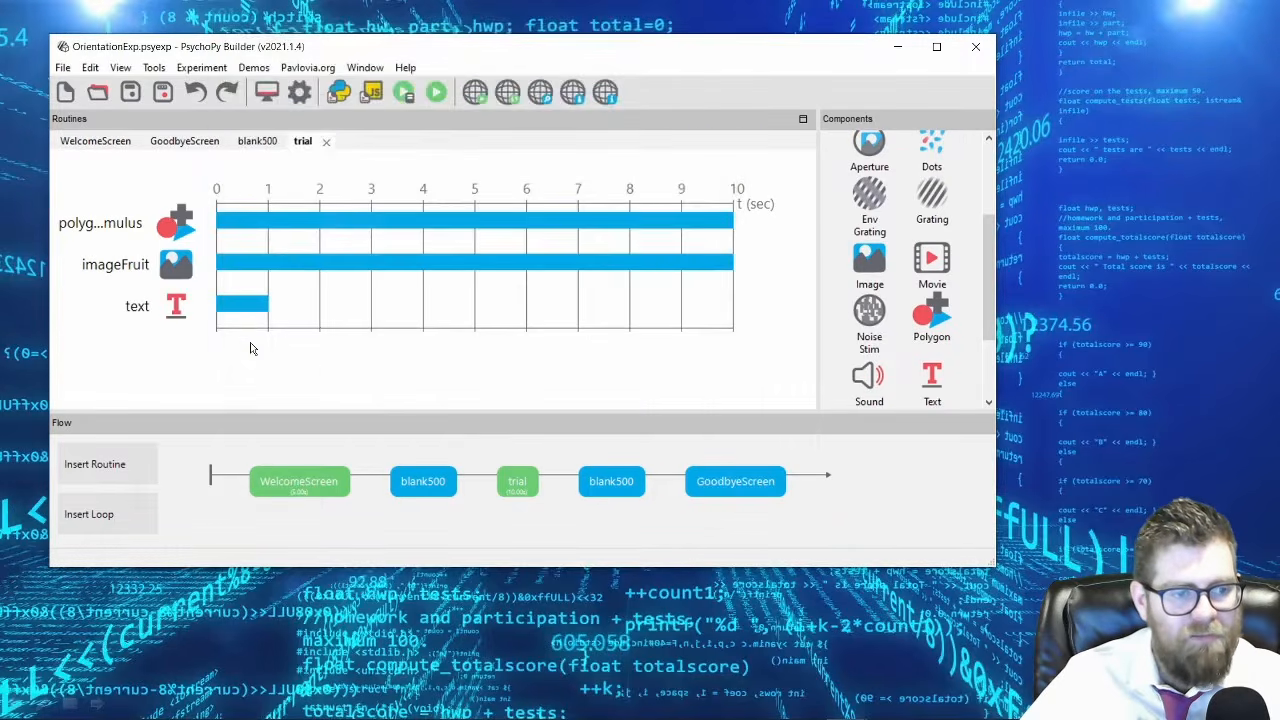
{"action": "right_click", "coordinate": [113, 228]}
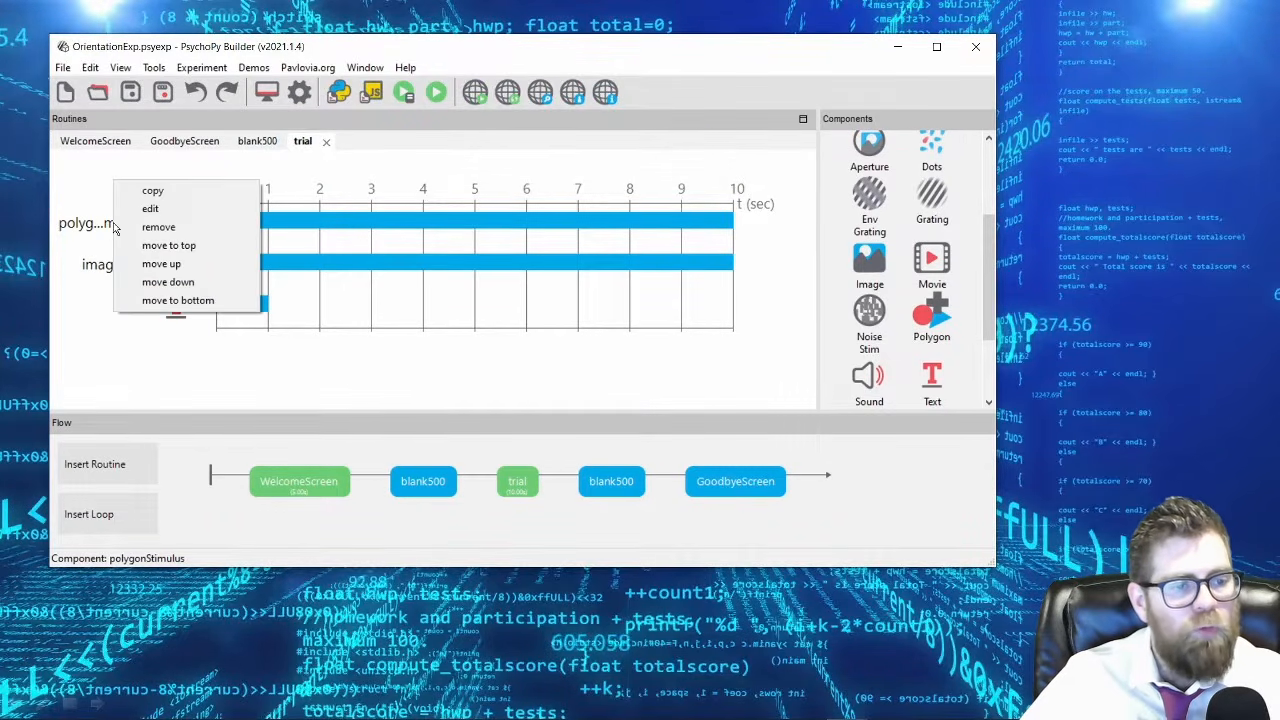
{"action": "left_click", "coordinate": [158, 298]}
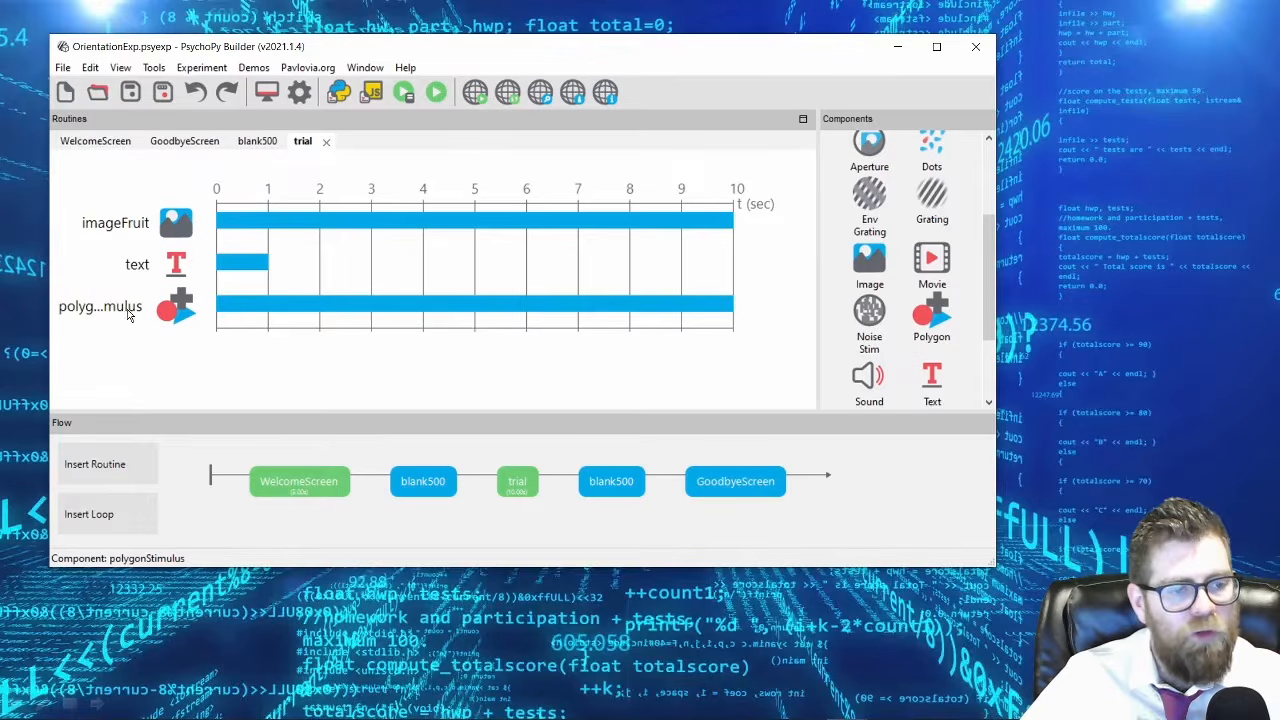
{"action": "right_click", "coordinate": [128, 316]}
{"action": "left_click", "coordinate": [160, 330]}
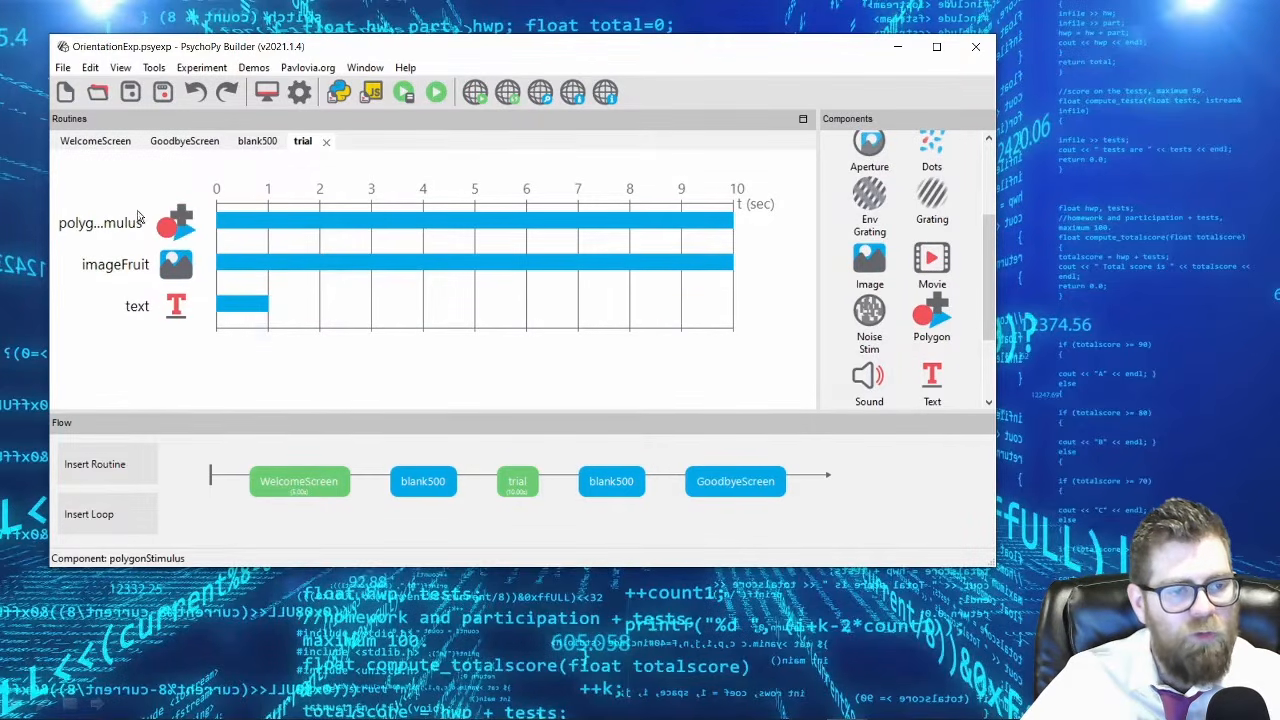
Move polygonStimulus down one place at a time to the end of the trial components, and back up to first place.
{"action": "right_click", "coordinate": [113, 228]}
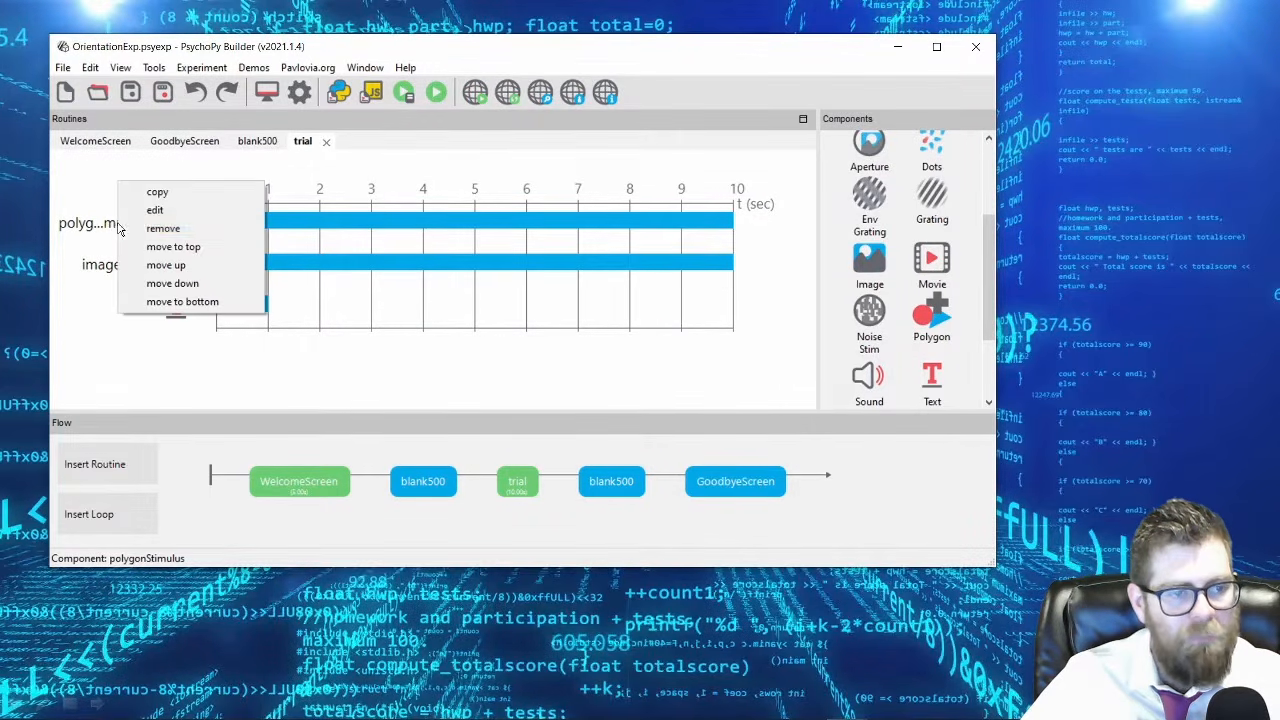
{"action": "left_click", "coordinate": [166, 285]}
{"action": "right_click", "coordinate": [115, 262]}
{"action": "left_click", "coordinate": [160, 327]}
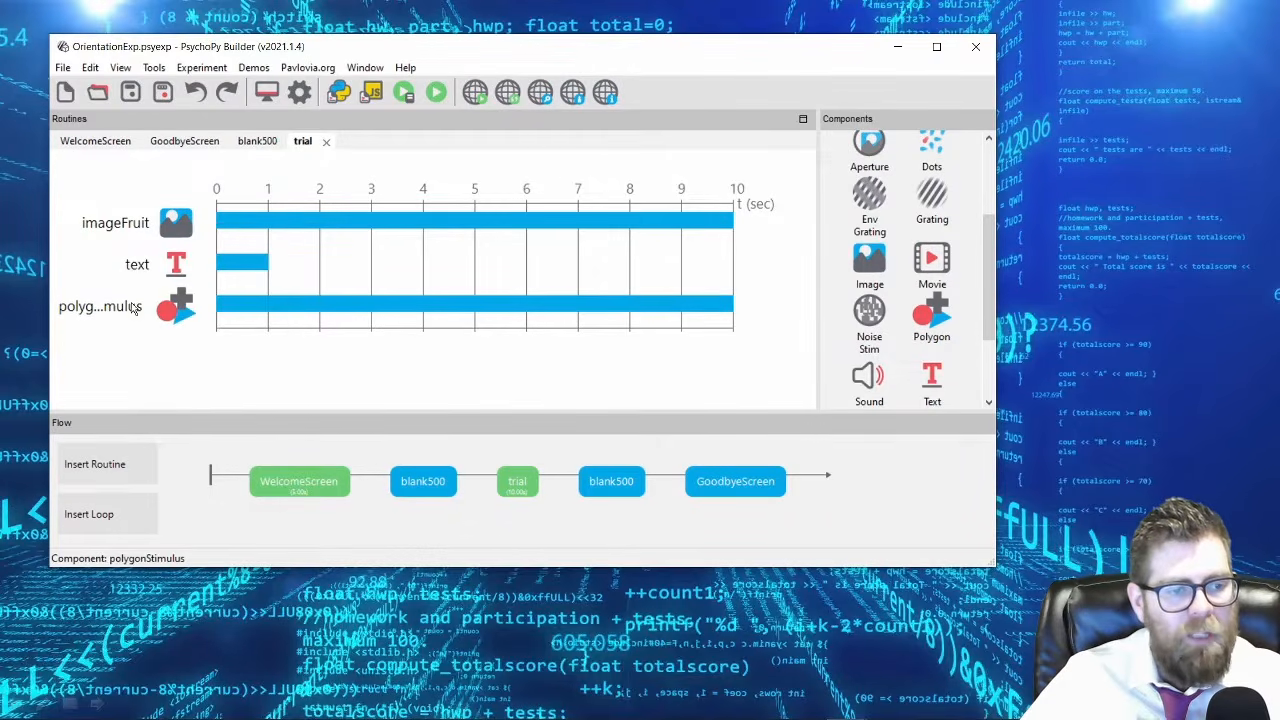
{"action": "right_click", "coordinate": [135, 310]}
{"action": "left_click", "coordinate": [165, 348]}
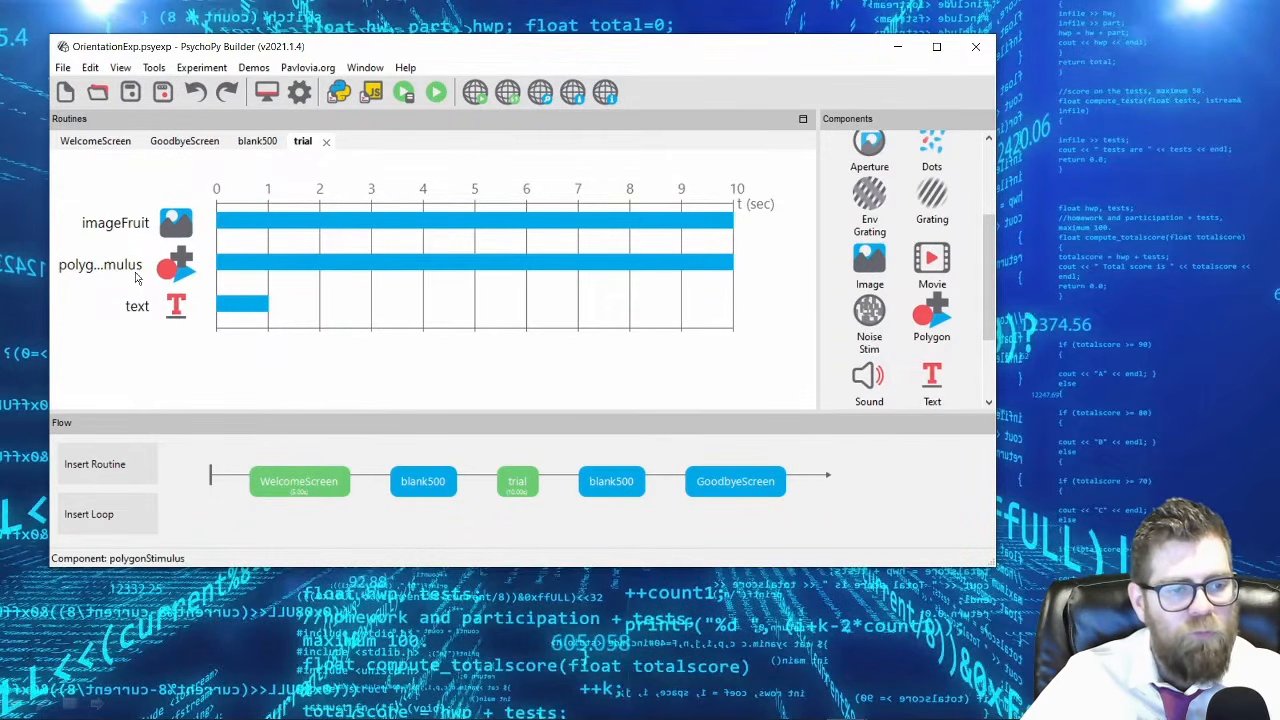
{"action": "right_click", "coordinate": [137, 279]}
{"action": "left_click", "coordinate": [172, 300]}
Move polygonStimulus down below imageFruit and remove the text component from the trial routine.
{"action": "right_click", "coordinate": [125, 232]}
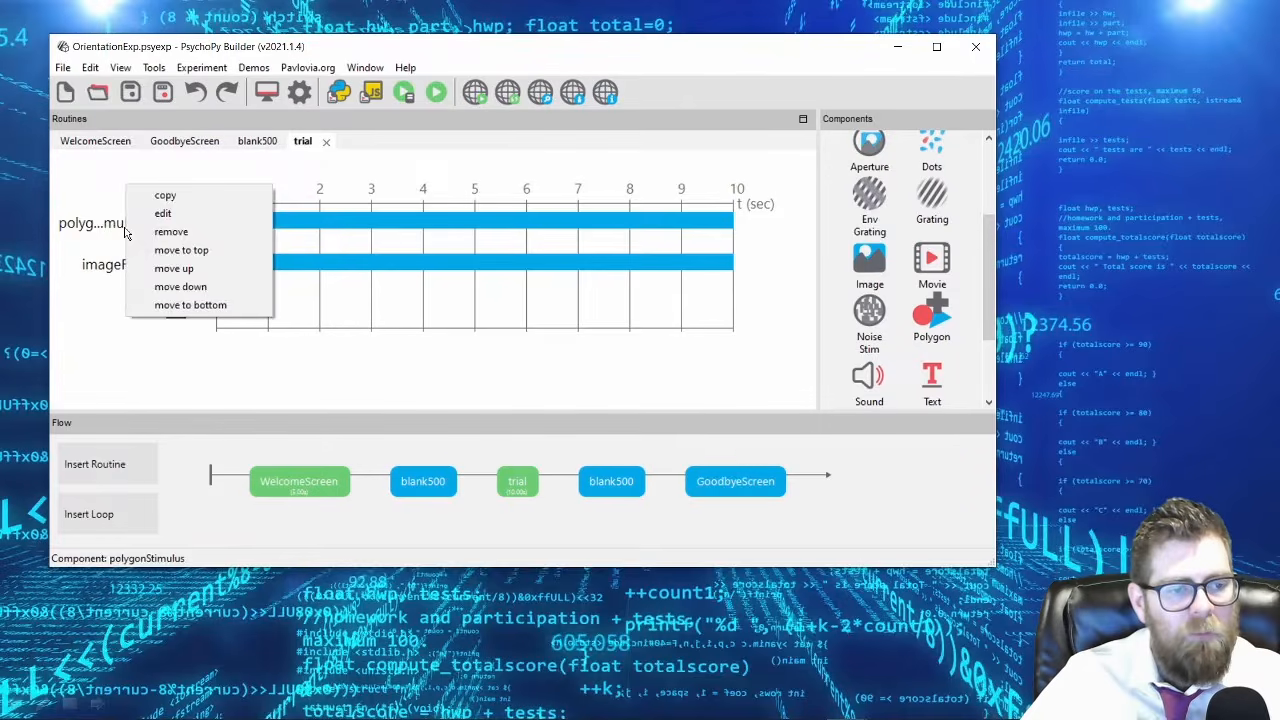
{"action": "left_click", "coordinate": [172, 287]}
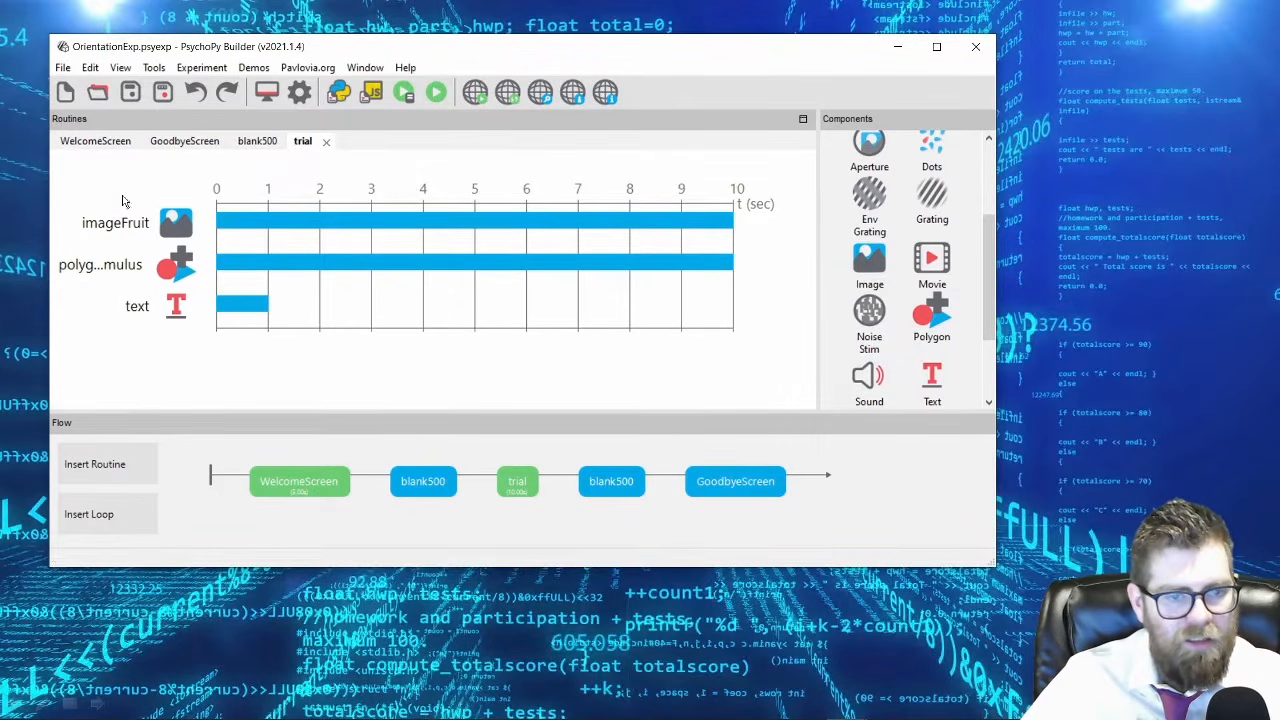
{"action": "right_click", "coordinate": [141, 312]}
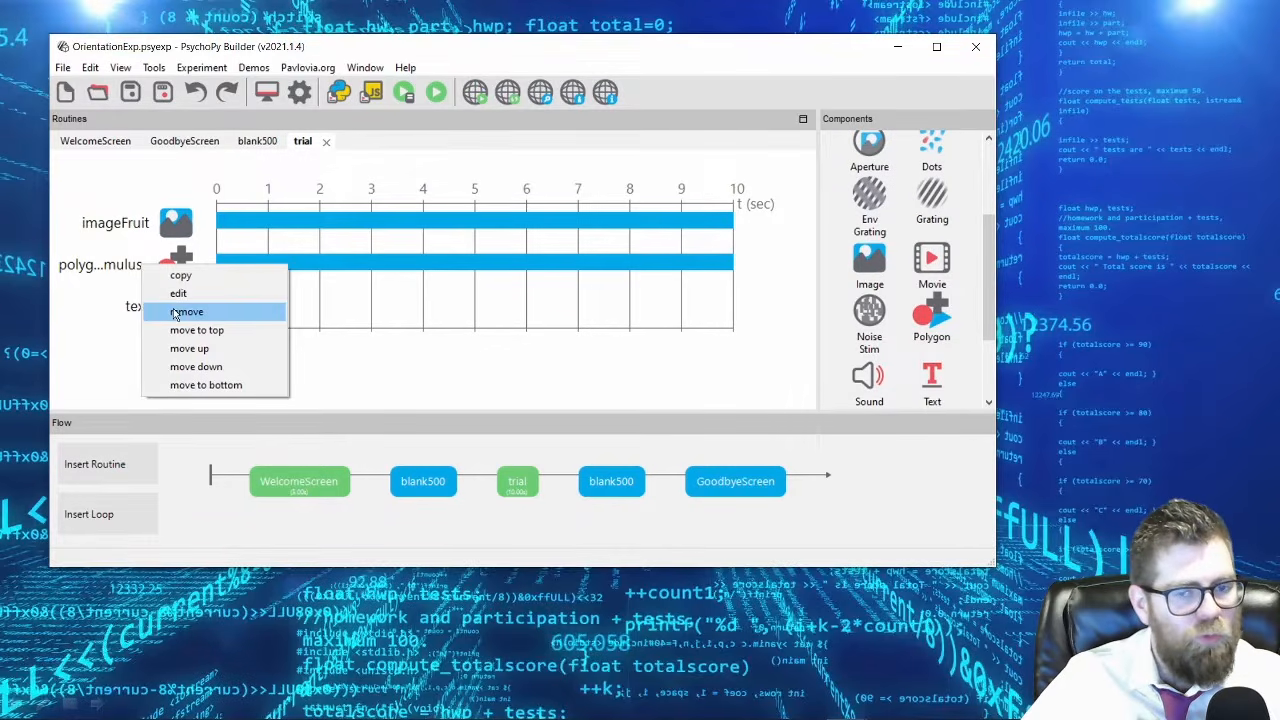
{"action": "left_click", "coordinate": [175, 312]}
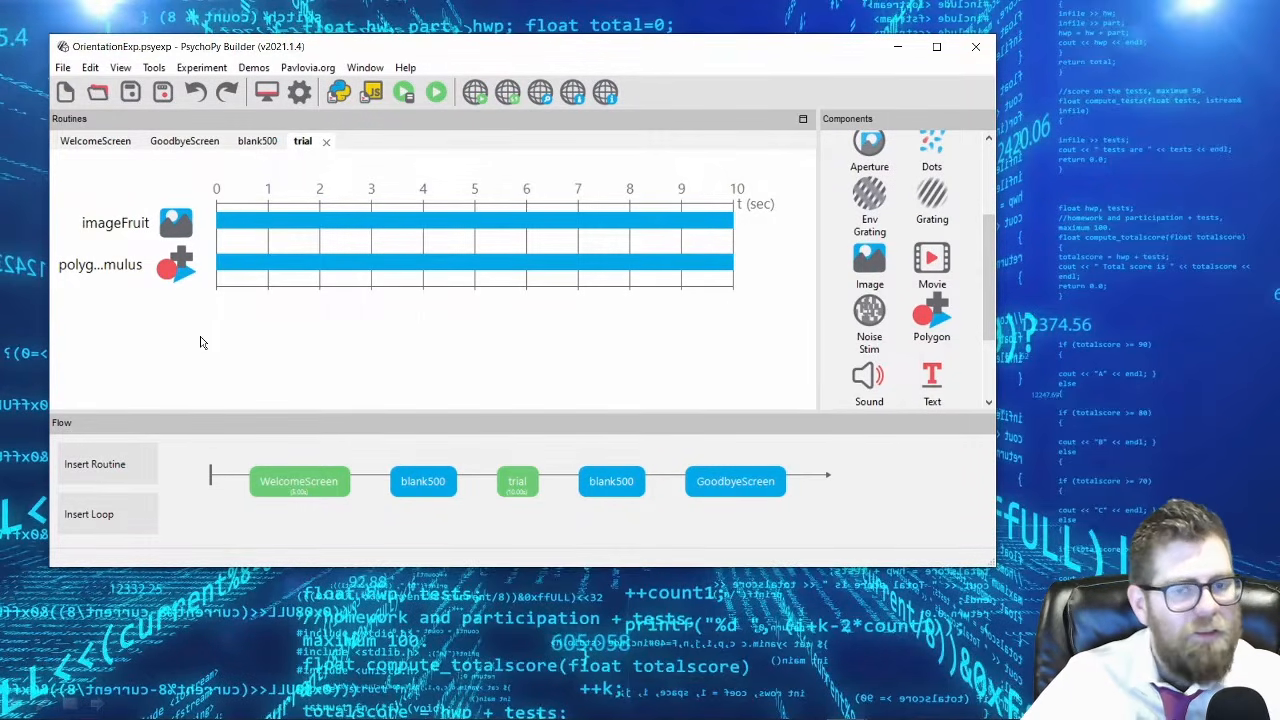
Set polygonStimulus in the trial routine to start at 3 seconds with a duration of 7 seconds.
{"action": "left_click", "coordinate": [110, 268]}
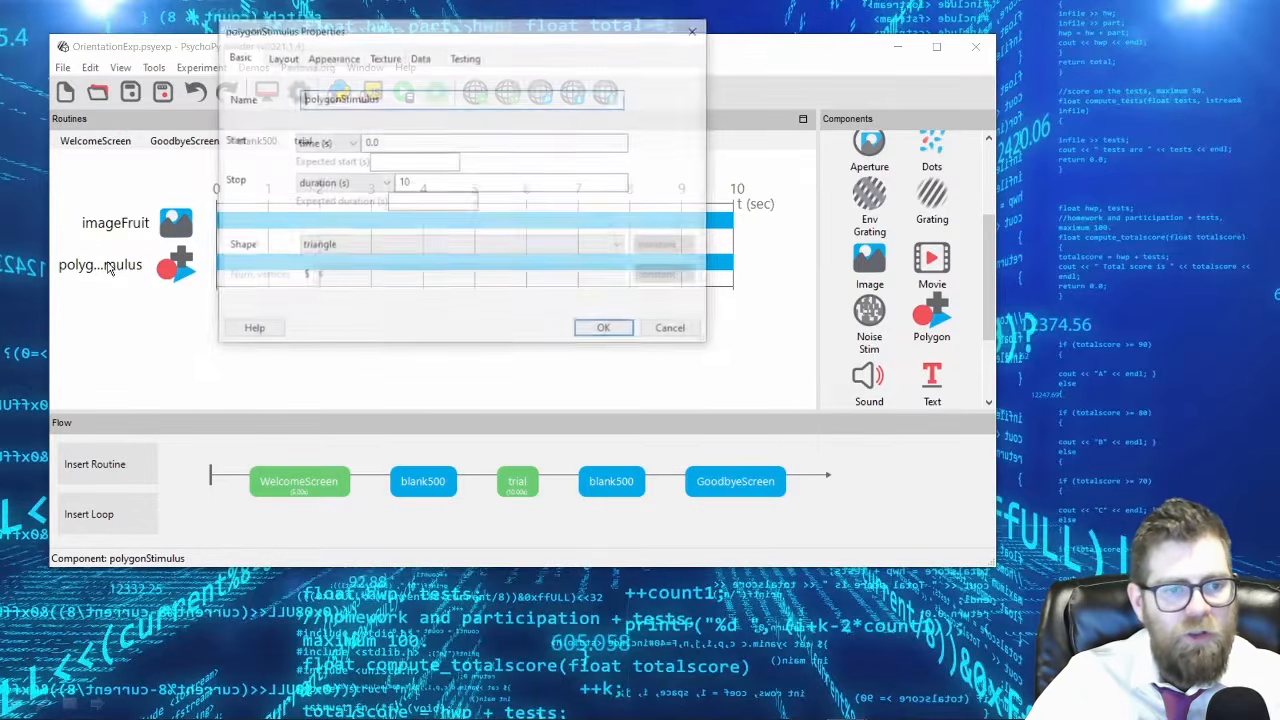
{"action": "left_click_drag", "start_coordinate": [376, 34], "coordinate": [472, 380]}
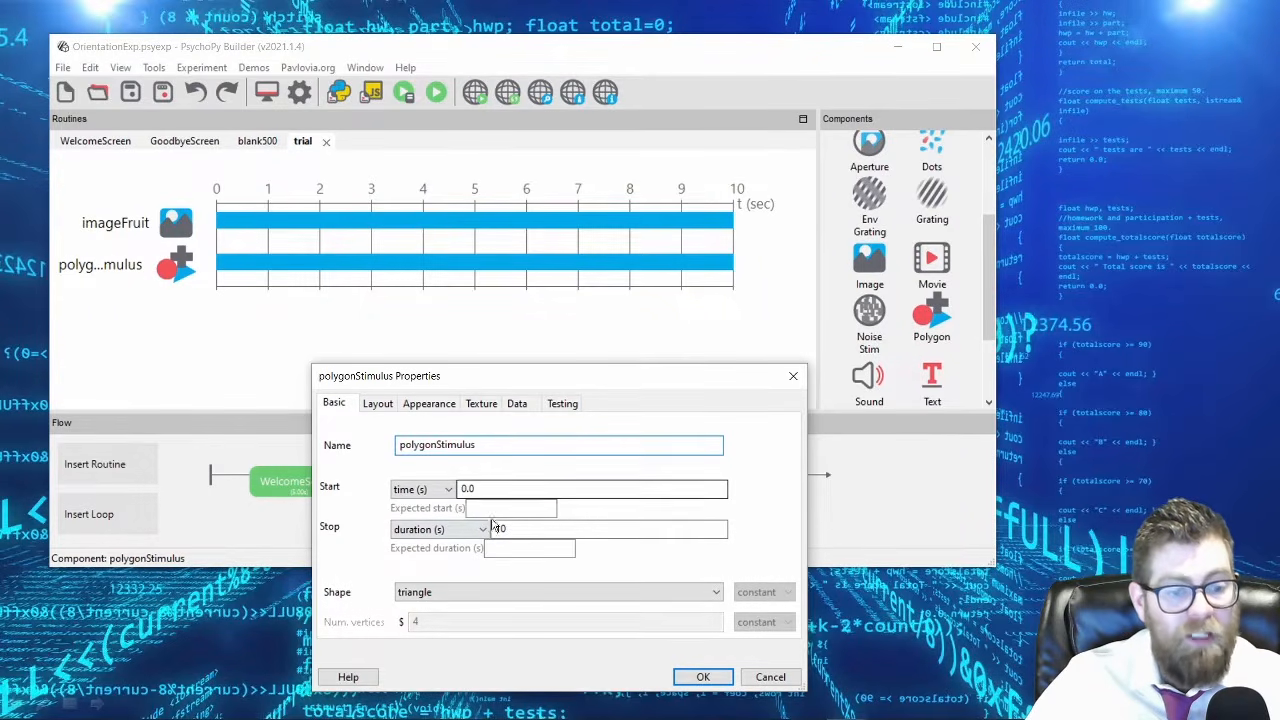
{"action": "left_click_drag", "start_coordinate": [491, 489], "coordinate": [430, 489]}
{"action": "type", "text": "3"}
{"action": "key", "text": "Tab"}
{"action": "type", "text": "7"}
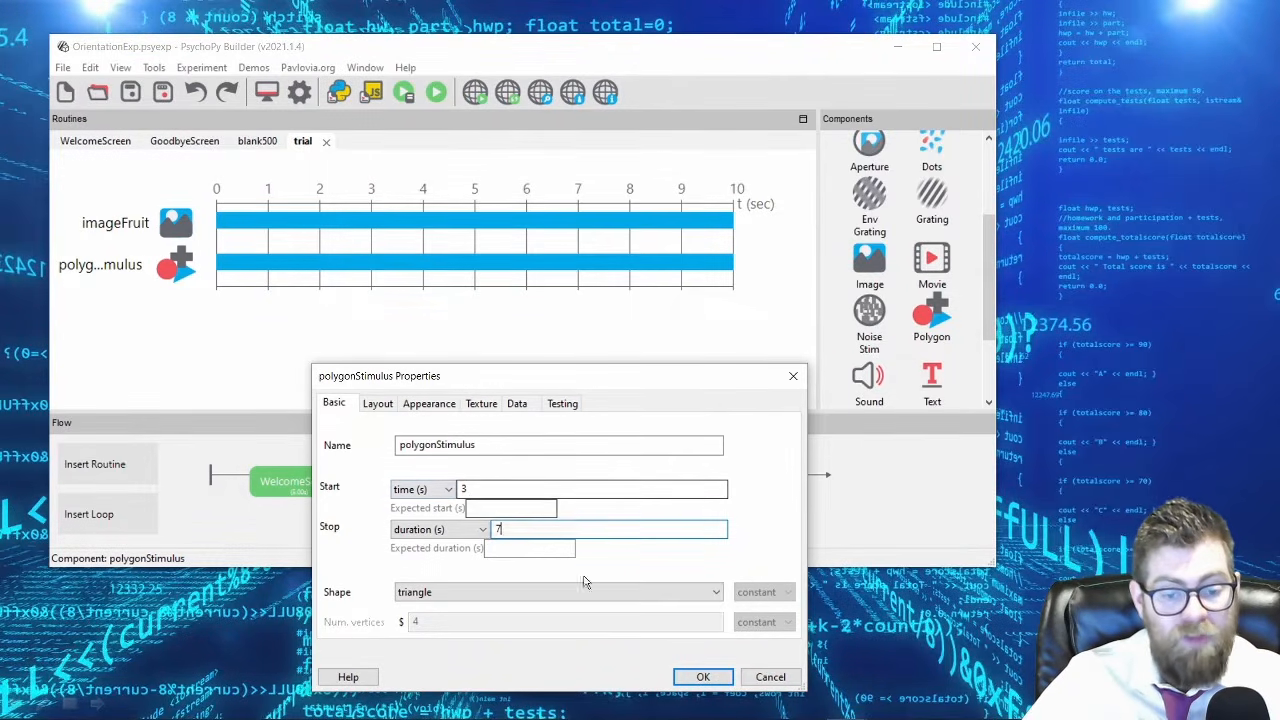
{"action": "left_click", "coordinate": [703, 677]}
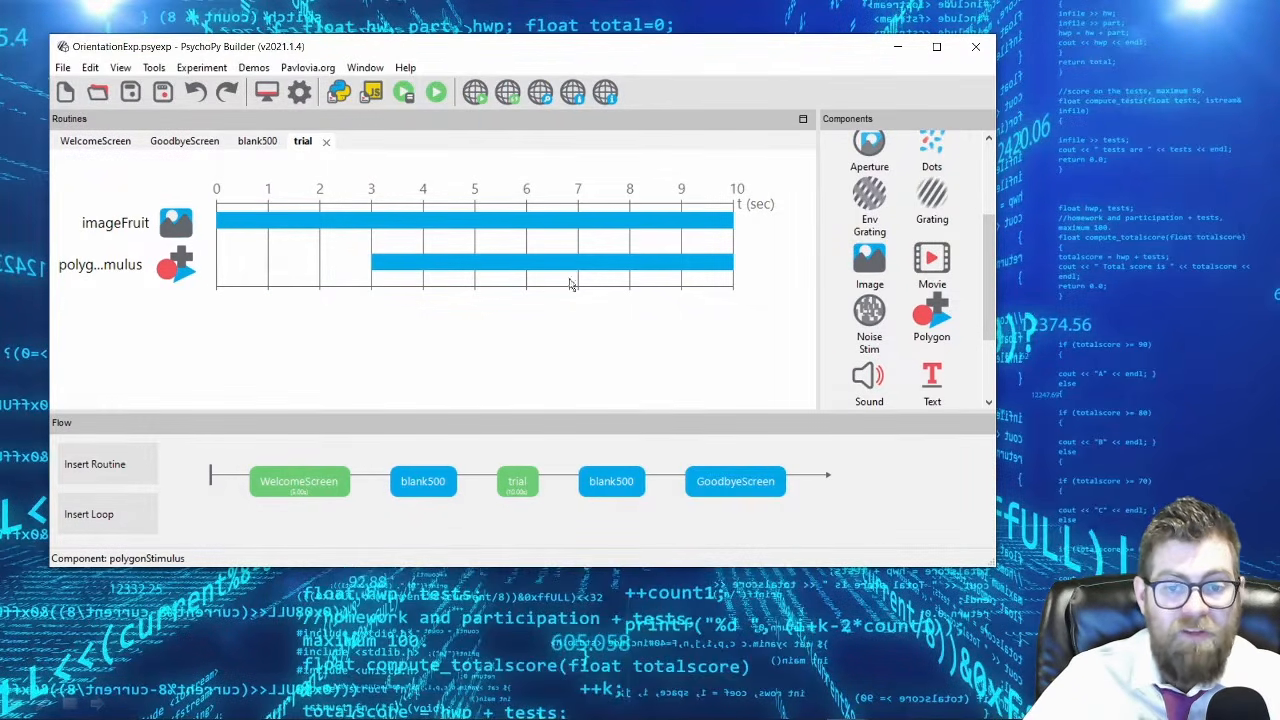
Run the experiment to preview the delayed appearance of the triangle over the fruit image, and end the run.
{"action": "left_click", "coordinate": [436, 91]}
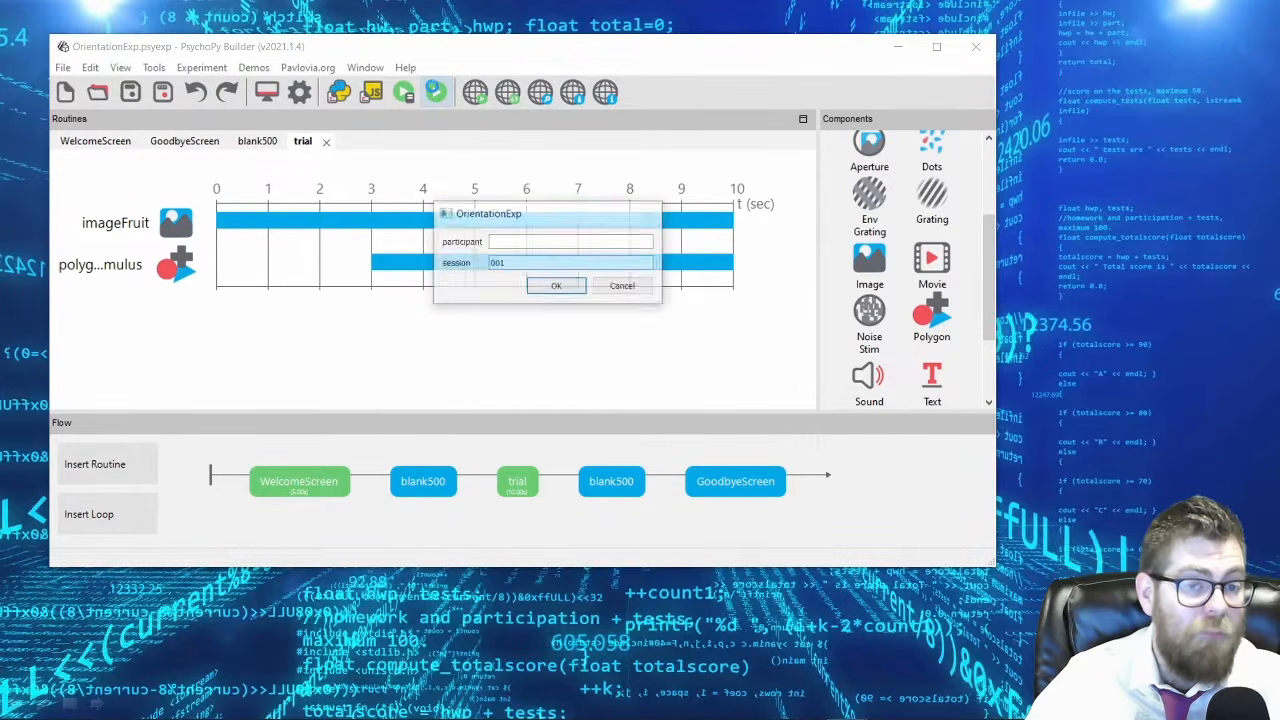
{"action": "left_click", "coordinate": [557, 287]}
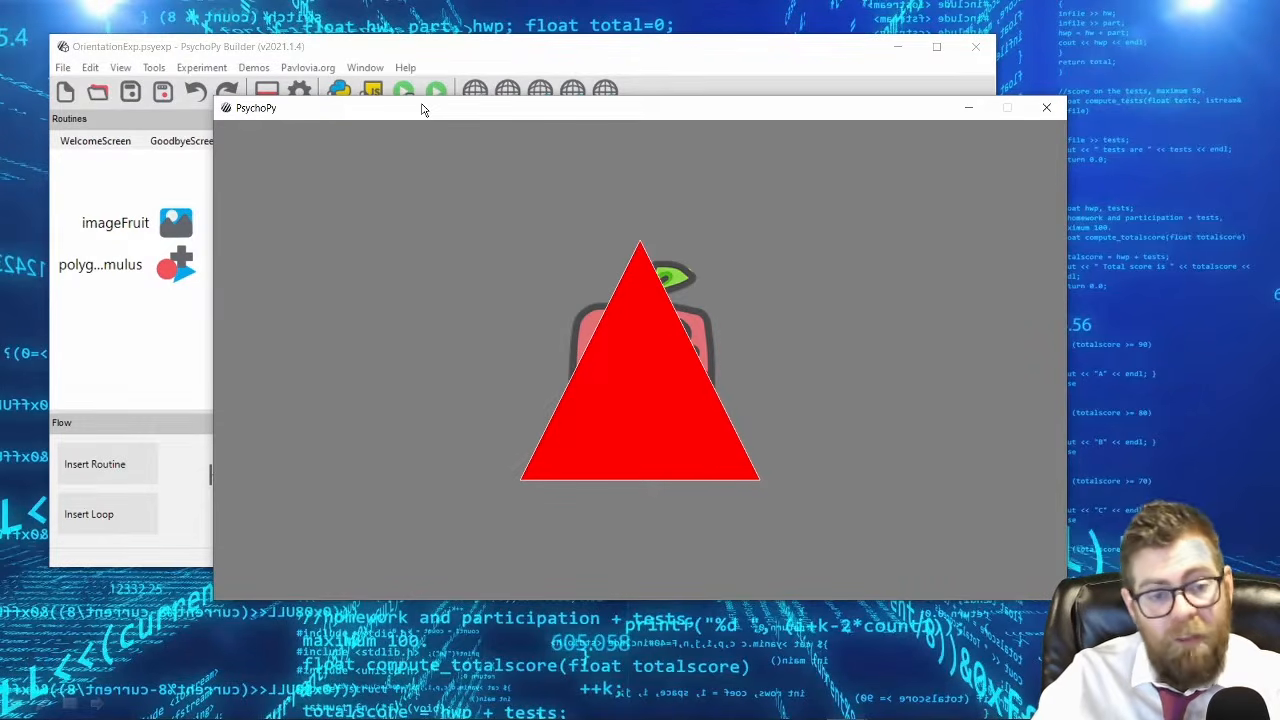
{"action": "key", "text": "Escape"}
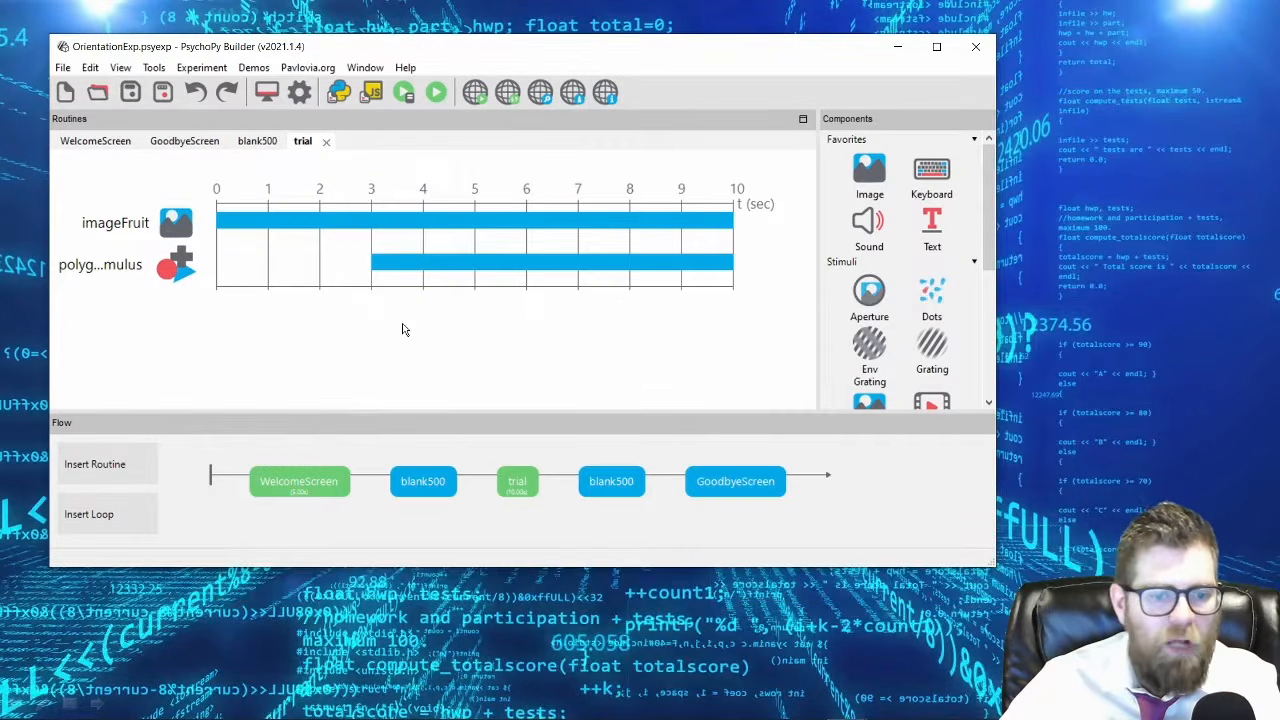
Add a text component named textGoodbye to the GoodbyeScreen routine, lasting 5 seconds with the text "Thanks for participating".
{"action": "left_click", "coordinate": [731, 483]}
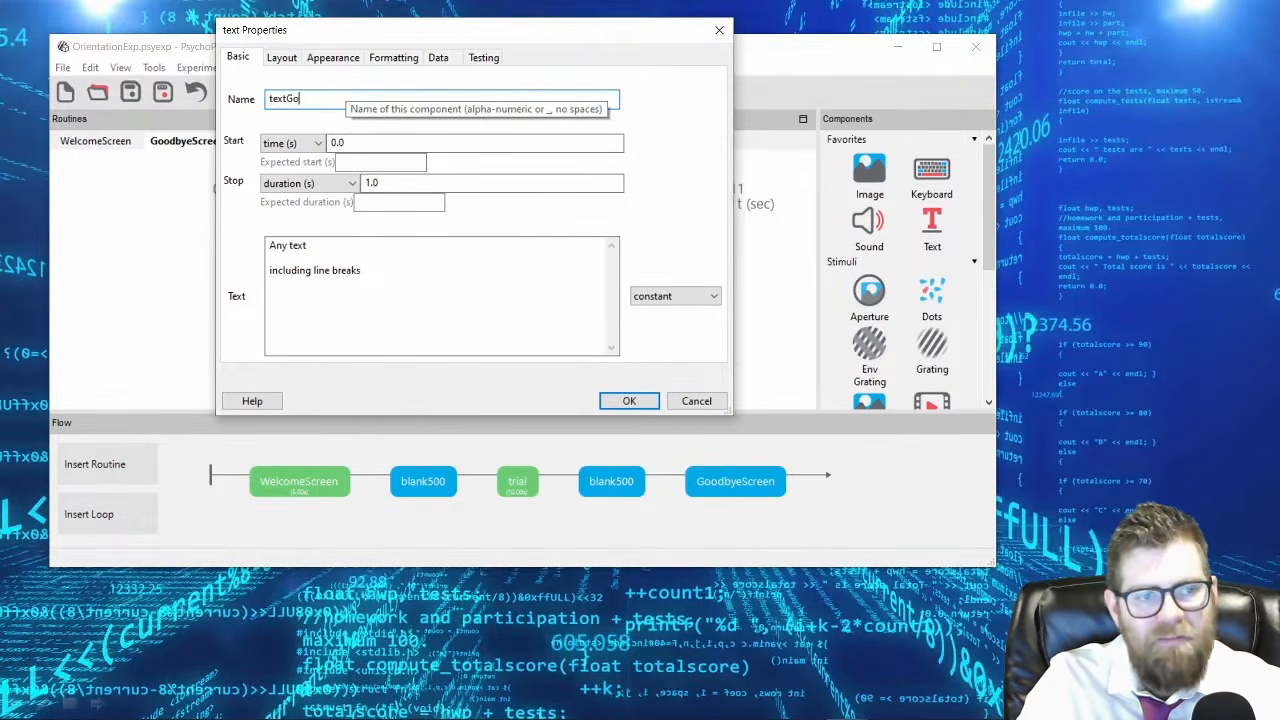
{"action": "double_click", "coordinate": [370, 183]}
{"action": "type", "text": "5"}
{"action": "left_click", "coordinate": [420, 303]}
{"action": "key", "text": "ctrl+a"}
{"action": "type", "text": "T"}
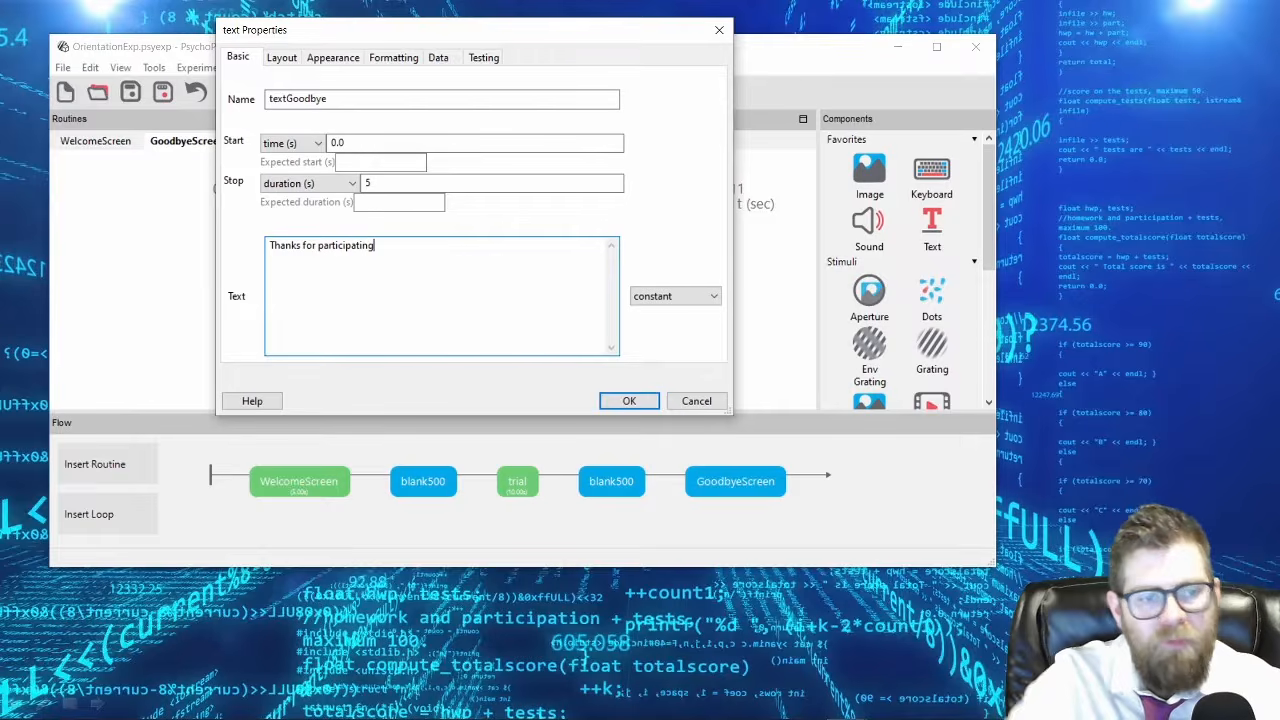
{"action": "left_click", "coordinate": [622, 401]}
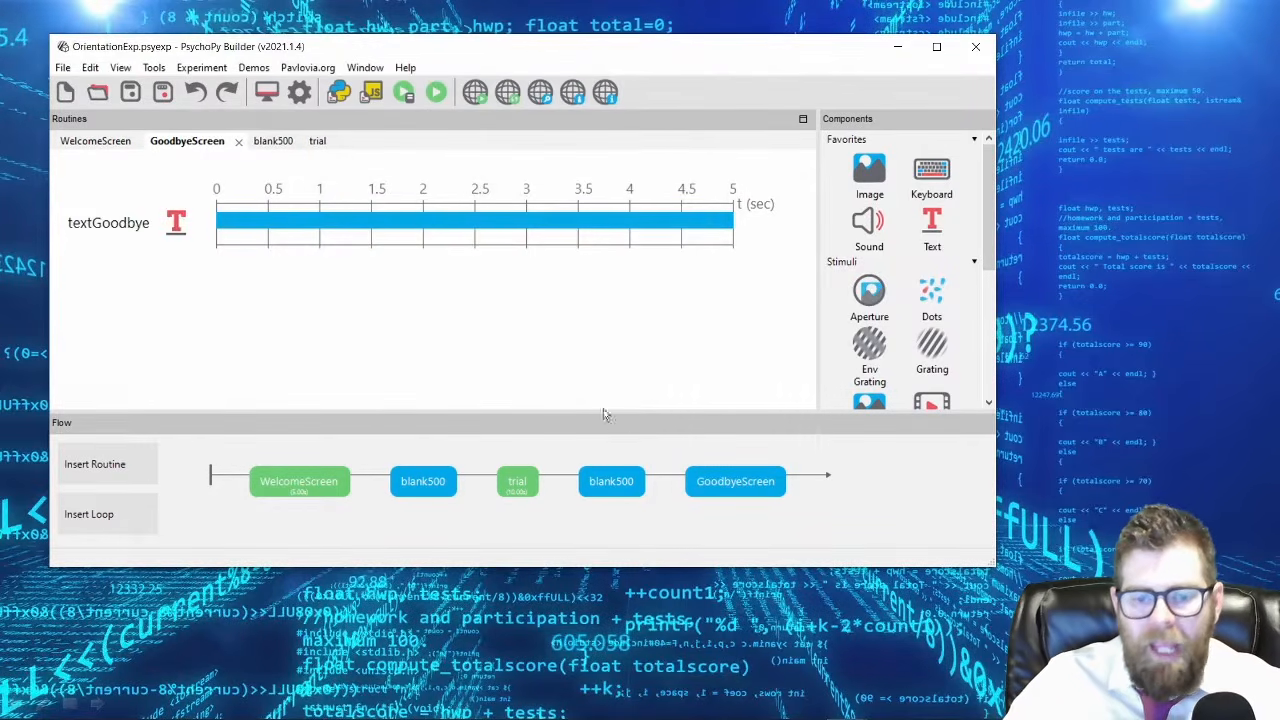
Add a text component named textBlank500 to the blank500 routine, with empty text and a duration of .5 seconds.
{"action": "left_click", "coordinate": [424, 484]}
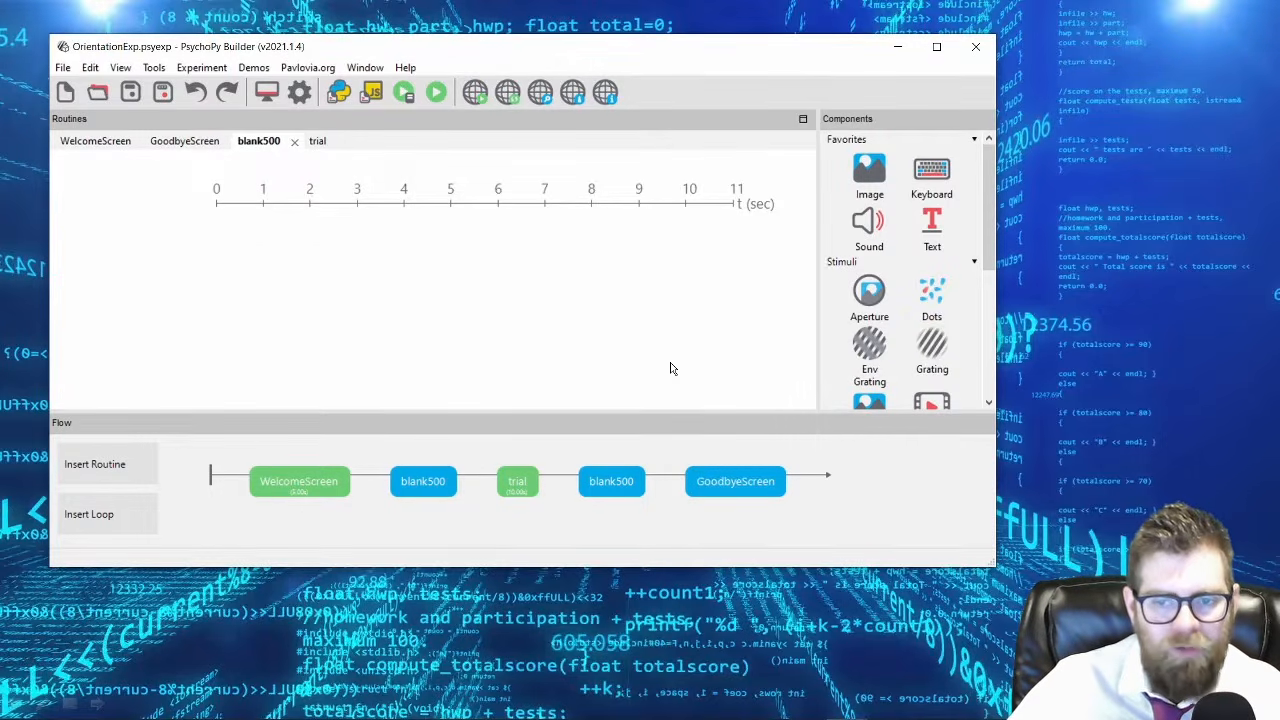
{"action": "left_click", "coordinate": [930, 222]}
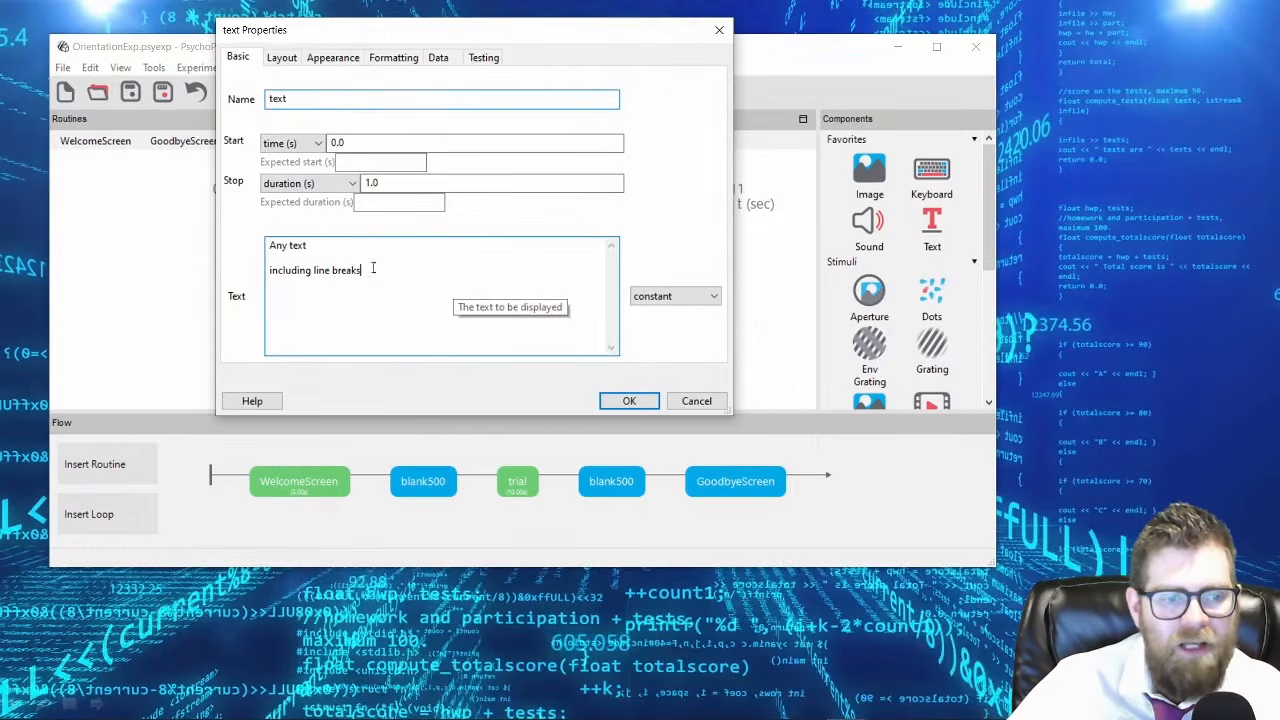
{"action": "left_click_drag", "start_coordinate": [391, 274], "coordinate": [197, 209]}
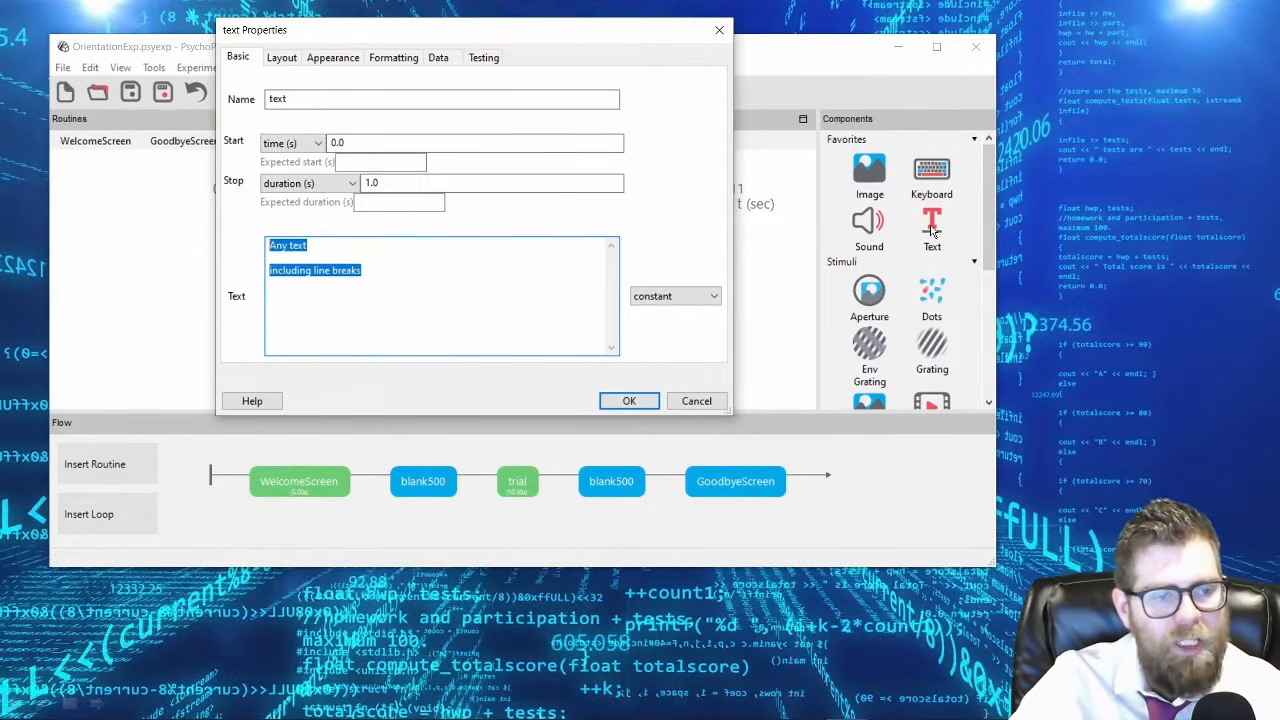
{"action": "key", "text": "Delete"}
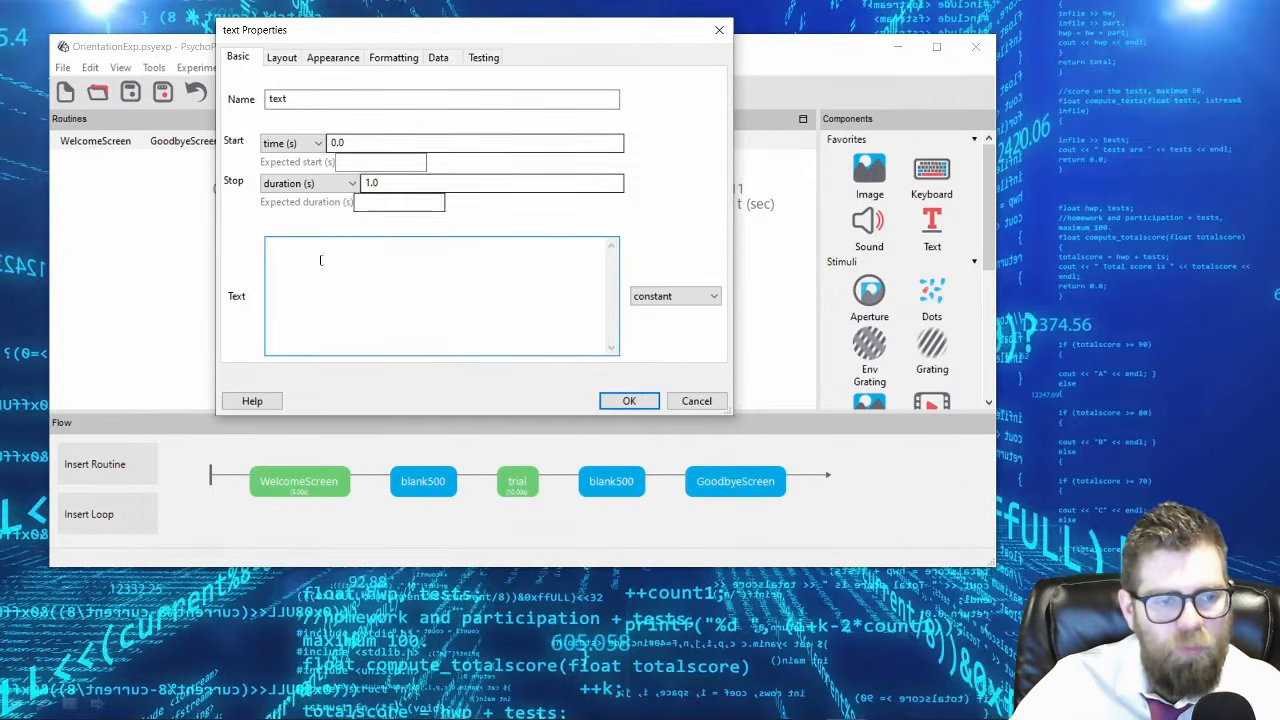
{"action": "double_click", "coordinate": [371, 183]}
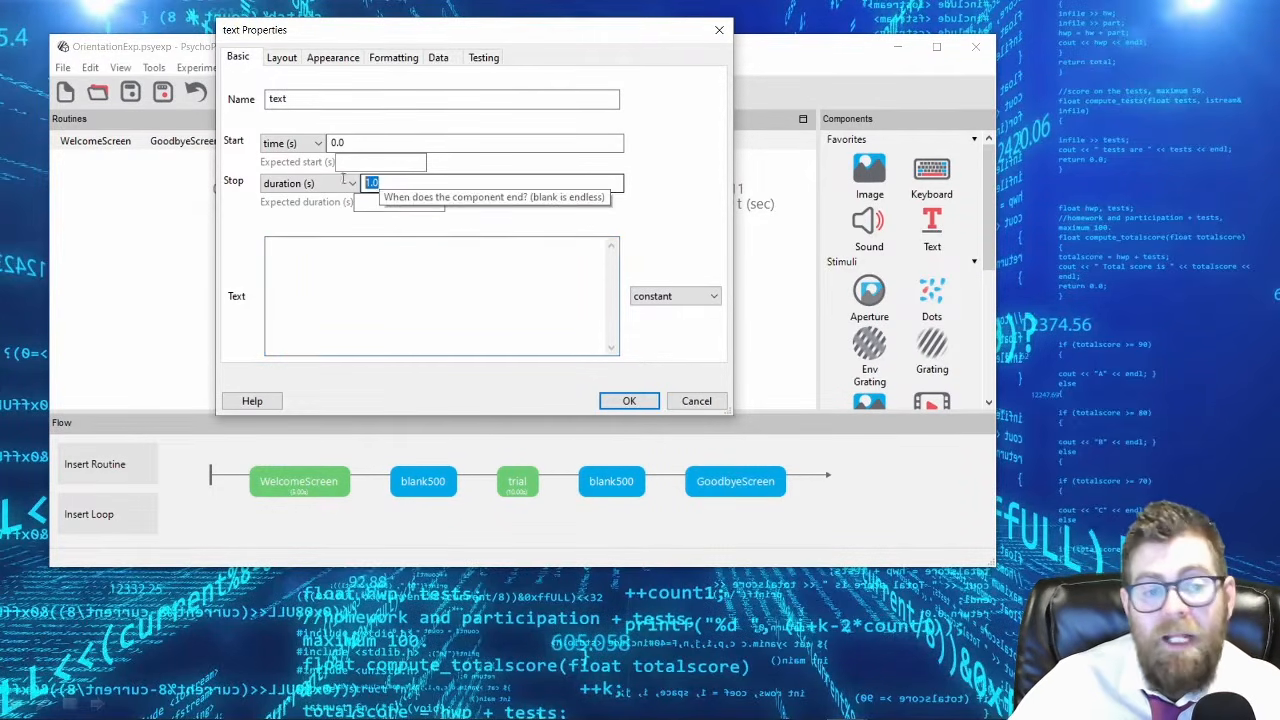
{"action": "type", "text": ".5"}
{"action": "left_click", "coordinate": [441, 100]}
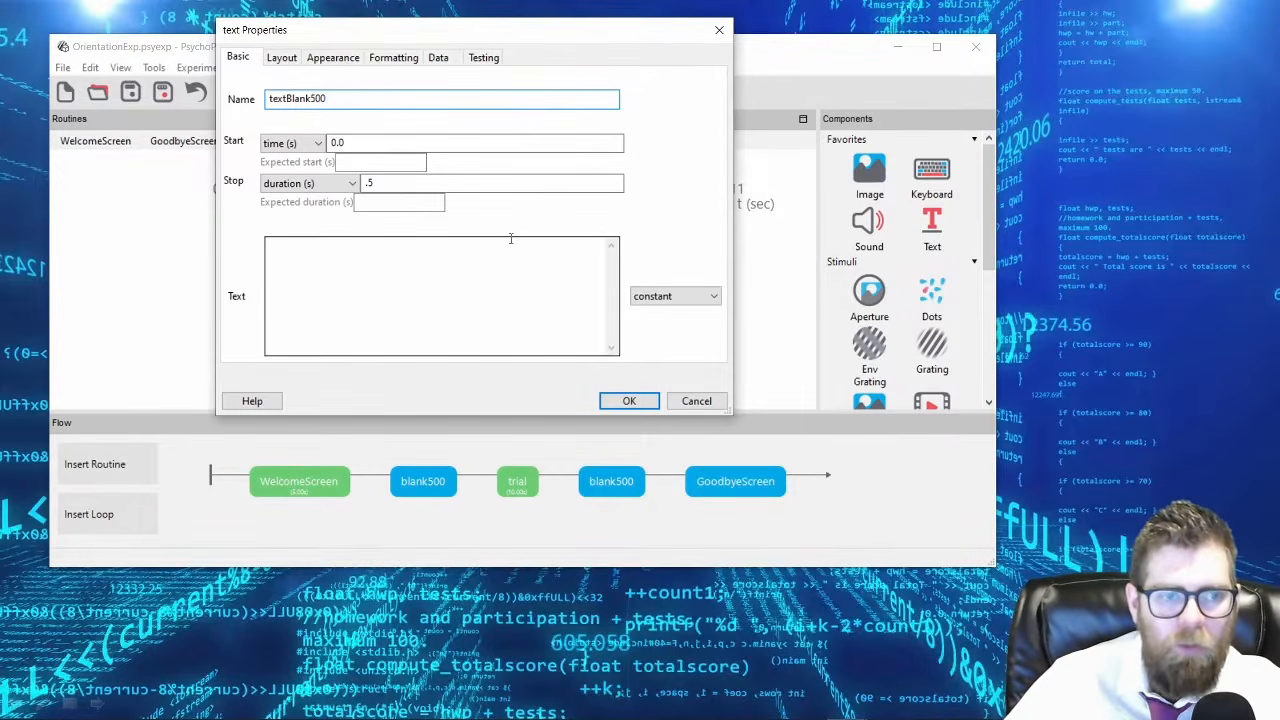
{"action": "left_click", "coordinate": [630, 401]}
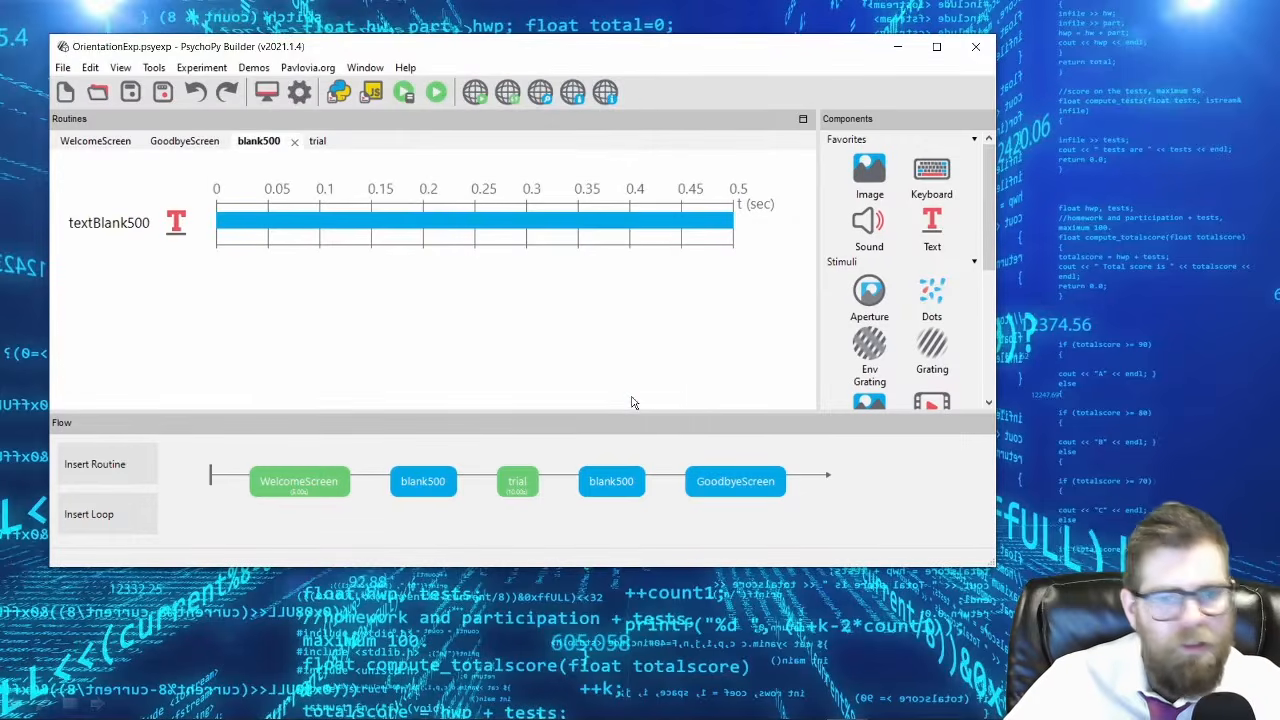
Run the experiment to preview the full sequence from the welcome message to the goodbye message.
{"action": "left_click", "coordinate": [437, 93]}
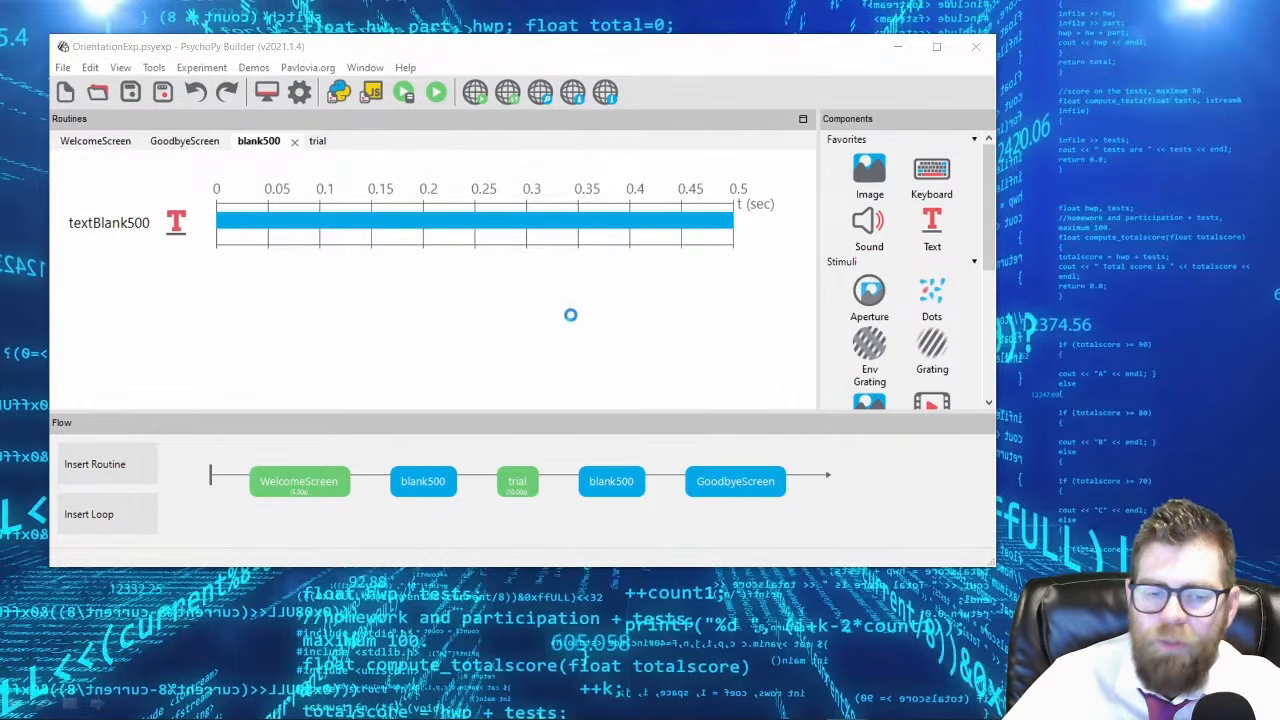
{"action": "left_click", "coordinate": [556, 285]}
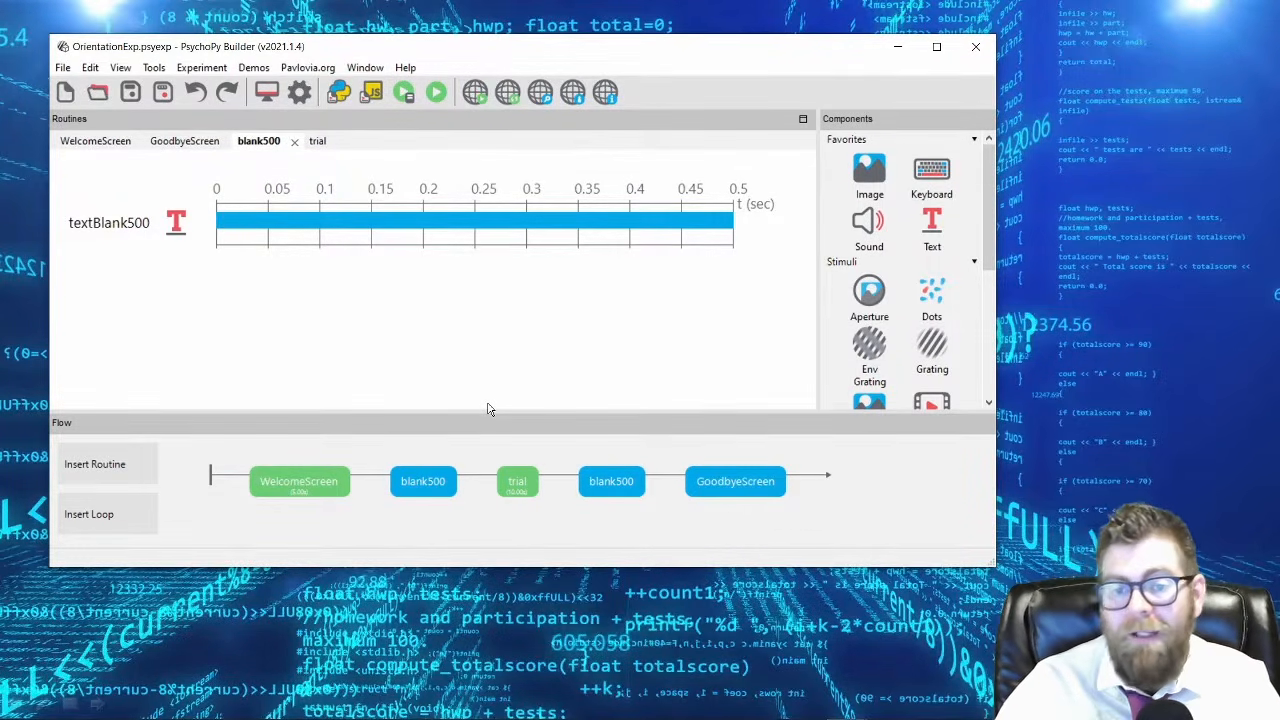
Collapse the stimulus components and examine the response components available, such as keyboard, mouse, slider and microphone.
{"action": "left_click", "coordinate": [850, 263]}
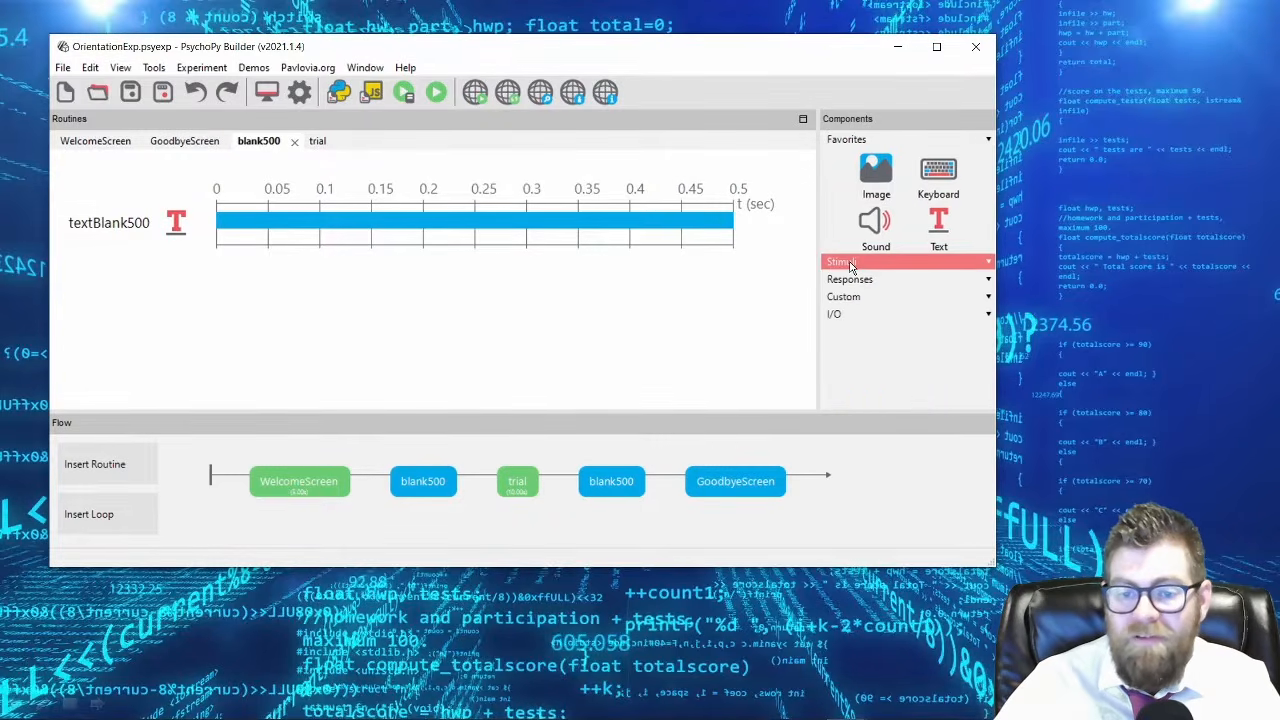
{"action": "left_click", "coordinate": [850, 280]}
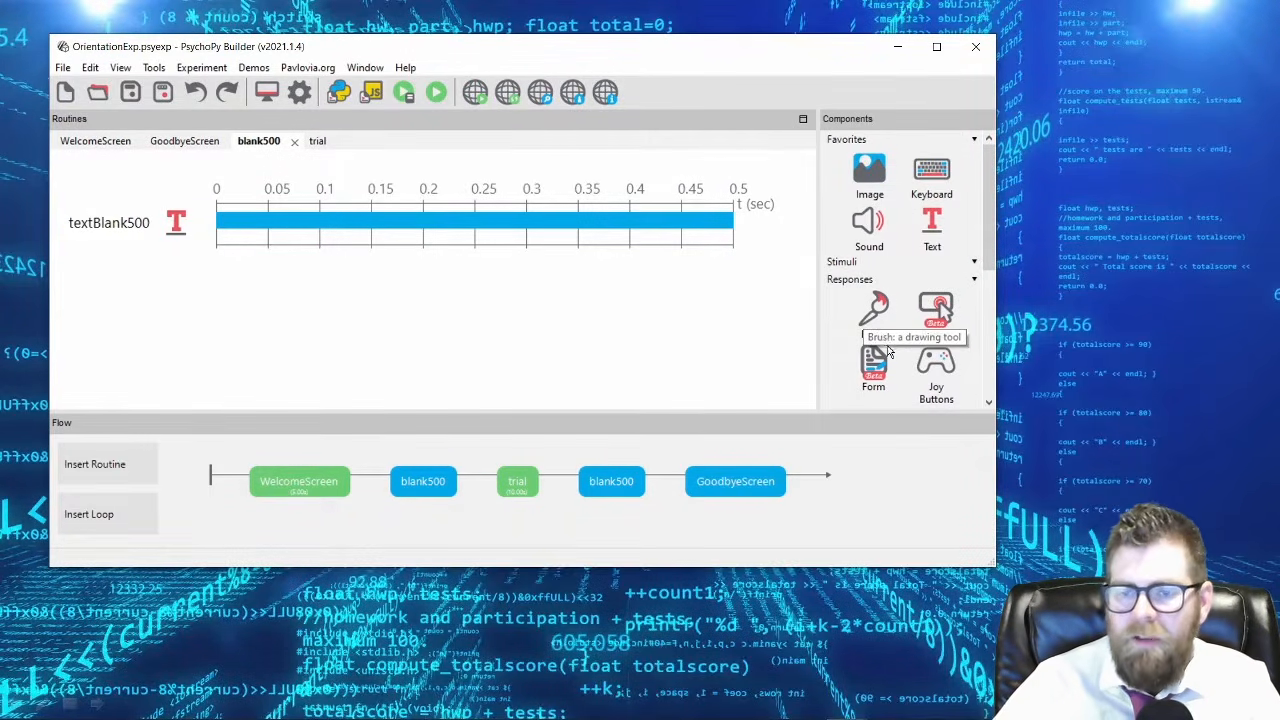
{"action": "scroll", "coordinate": [930, 290], "scroll_direction": "down", "scroll_amount": 1}
{"action": "mouse_move", "coordinate": [993, 225]}
{"action": "left_mouse_down"}
{"action": "mouse_move", "coordinate": [986, 311]}
{"action": "mouse_move", "coordinate": [996, 258]}
{"action": "left_mouse_up"}
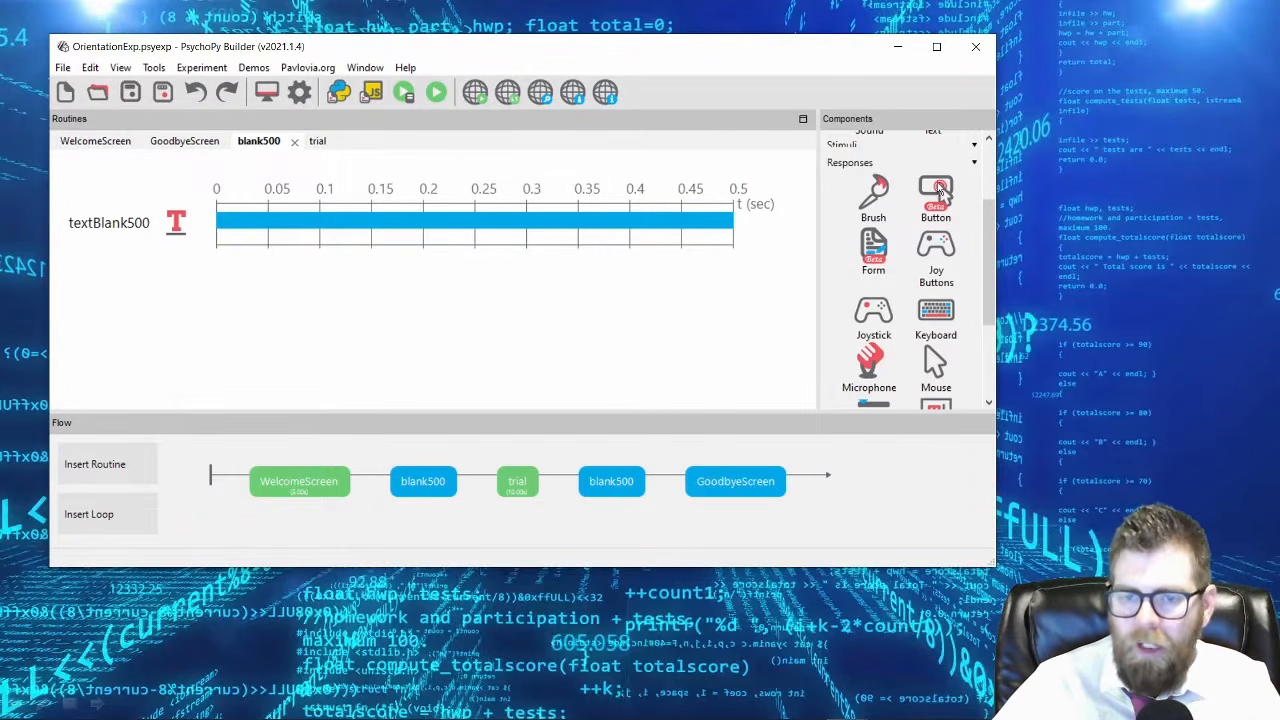
{"action": "scroll", "coordinate": [938, 312], "scroll_direction": "down", "scroll_amount": 1}
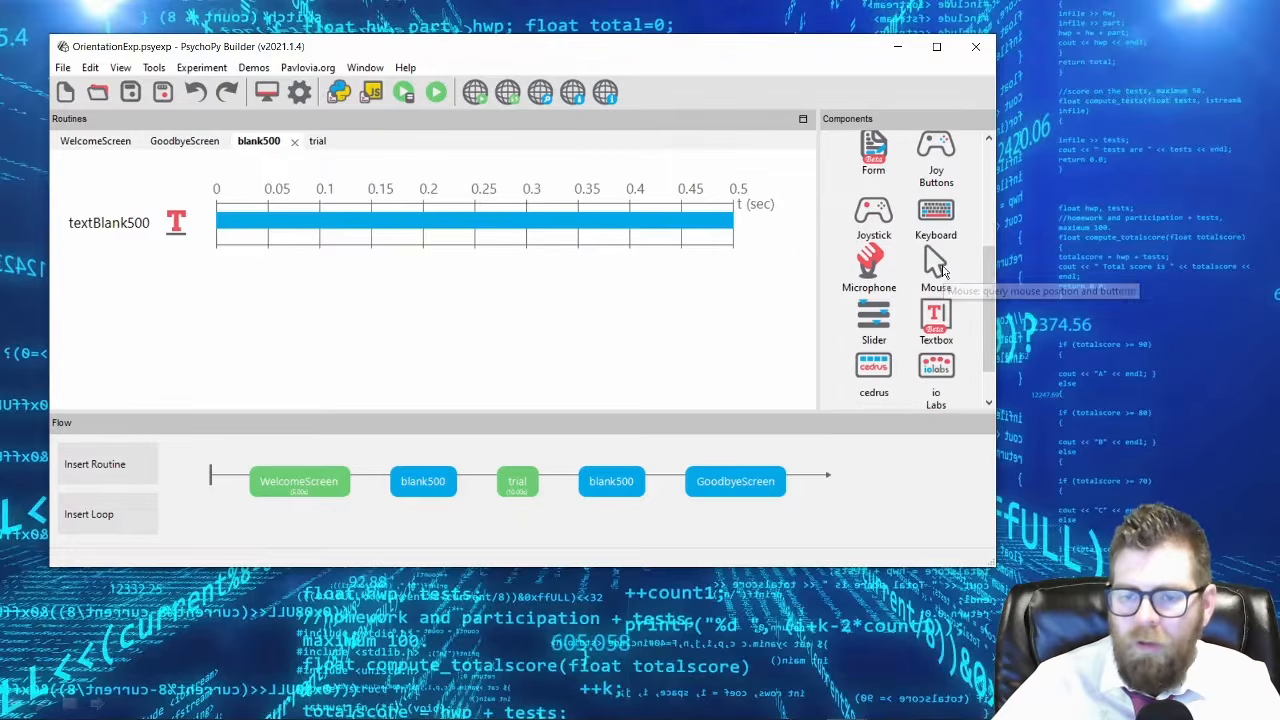
{"action": "scroll", "coordinate": [936, 300], "scroll_direction": "down", "scroll_amount": 2}
{"action": "scroll", "coordinate": [936, 308], "scroll_direction": "up", "scroll_amount": 2}
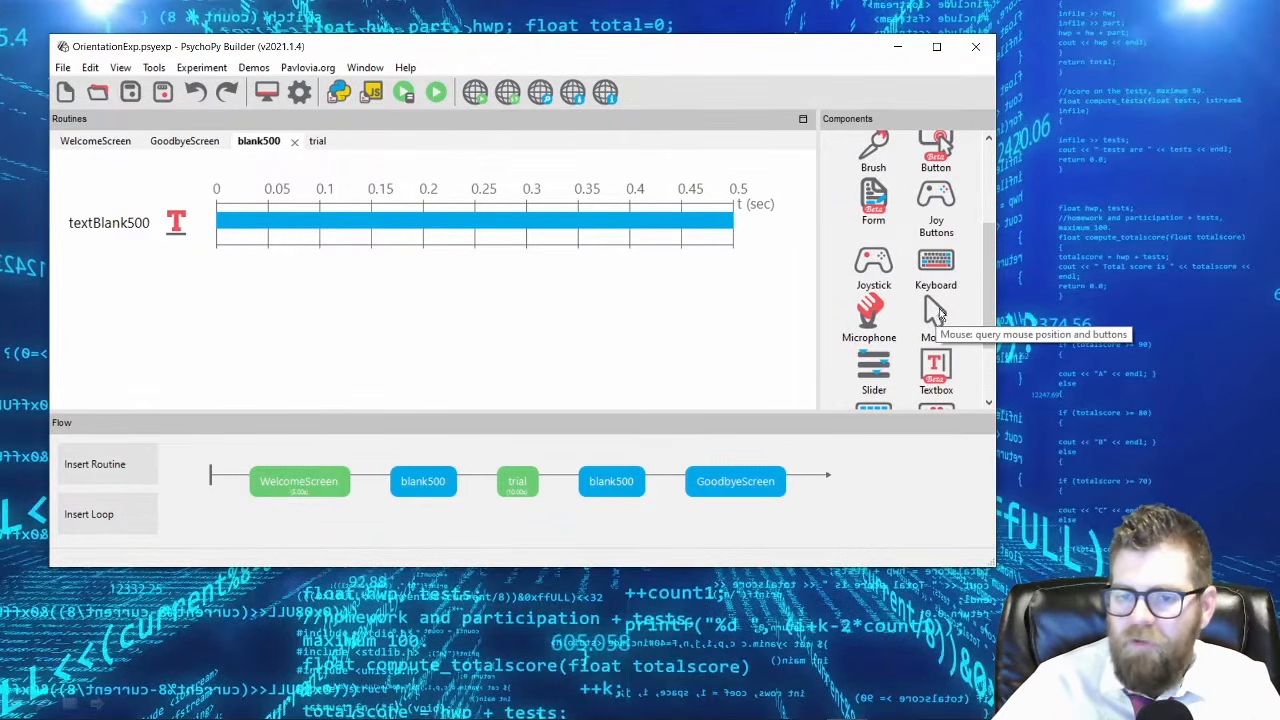
{"action": "scroll", "coordinate": [937, 292], "scroll_direction": "up", "scroll_amount": 1}
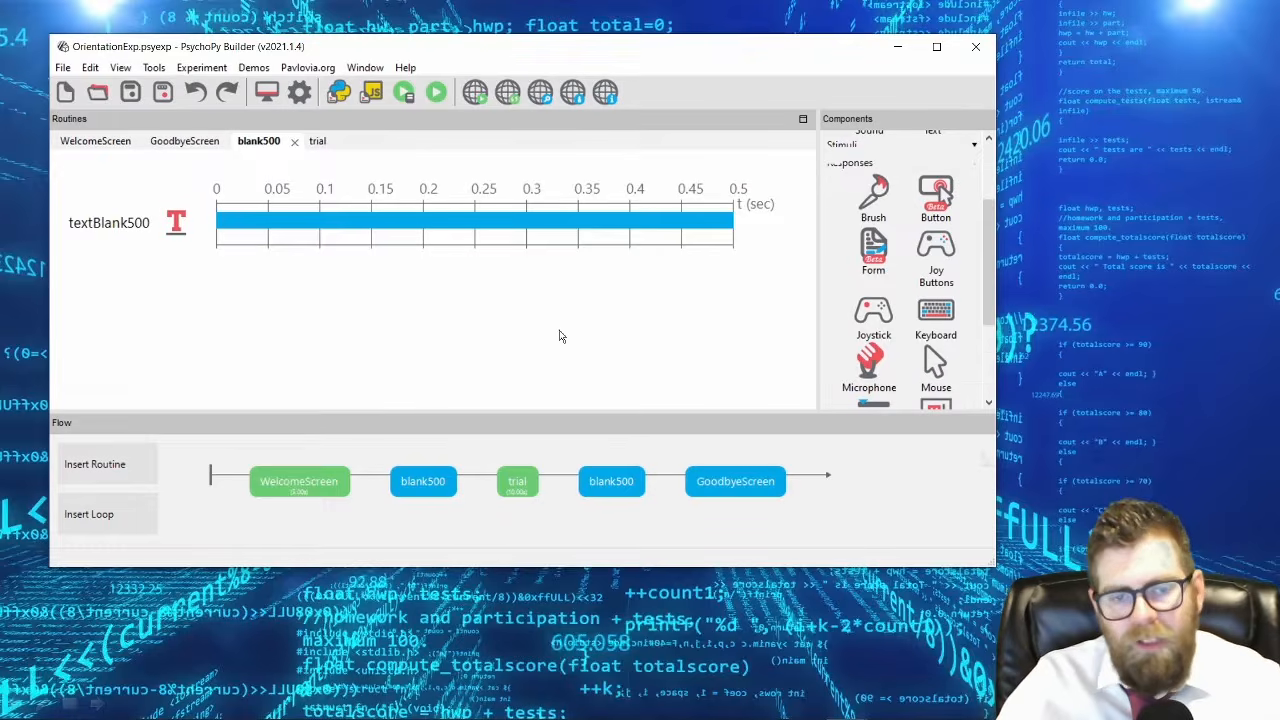
Add the line "Press SPACEBAR to begin" below the welcome text of textWelcomeMessage in the WelcomeScreen routine.
{"action": "left_click", "coordinate": [305, 490]}
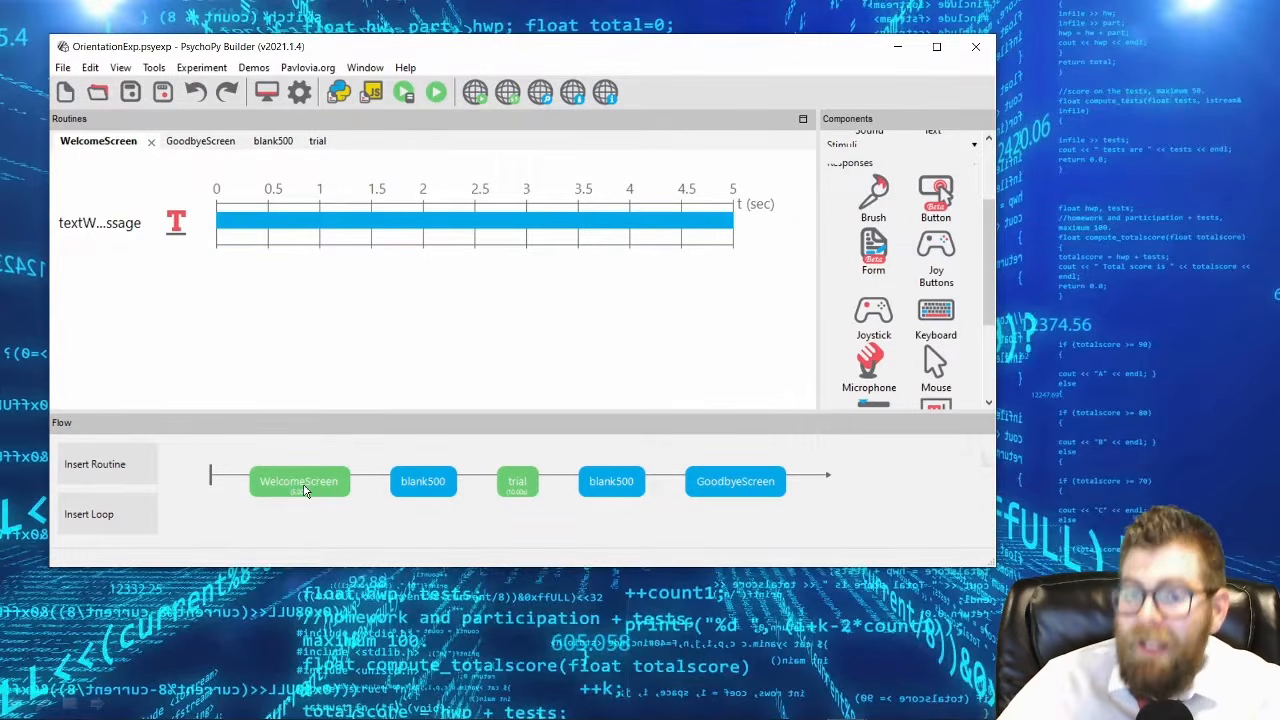
{"action": "left_click", "coordinate": [176, 222]}
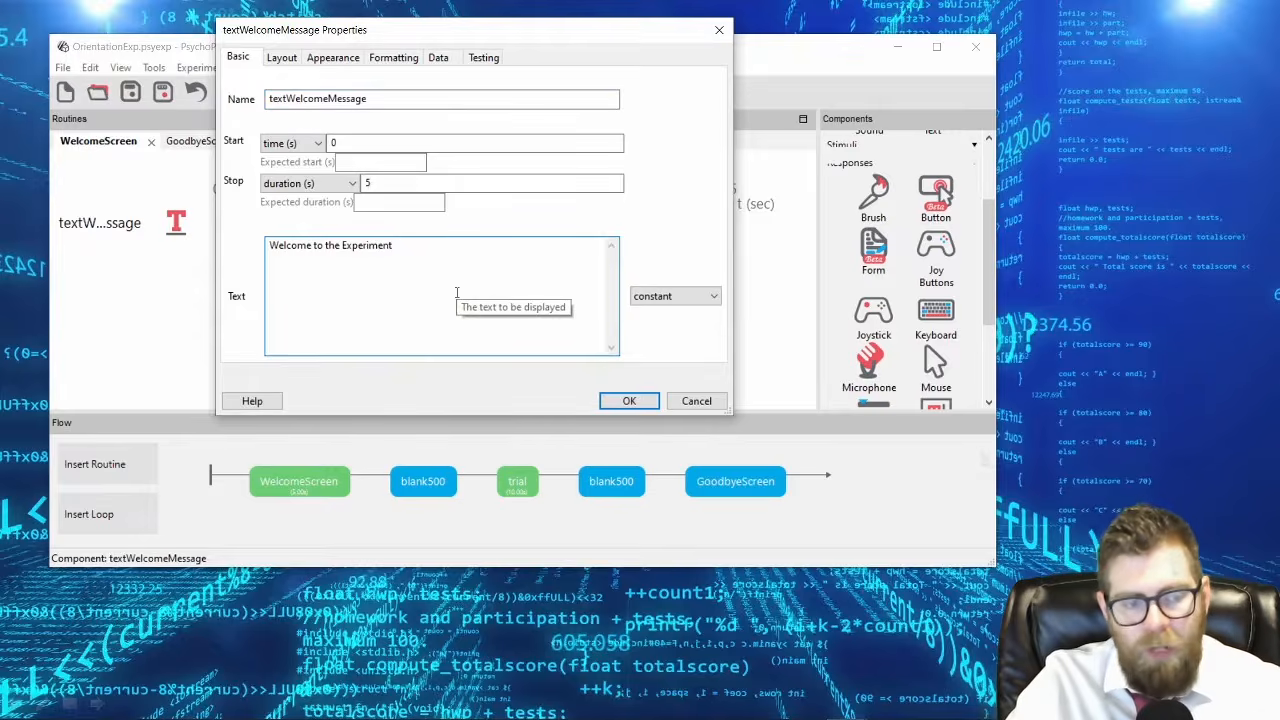
{"action": "type", "text": "Press SPACEAB"}
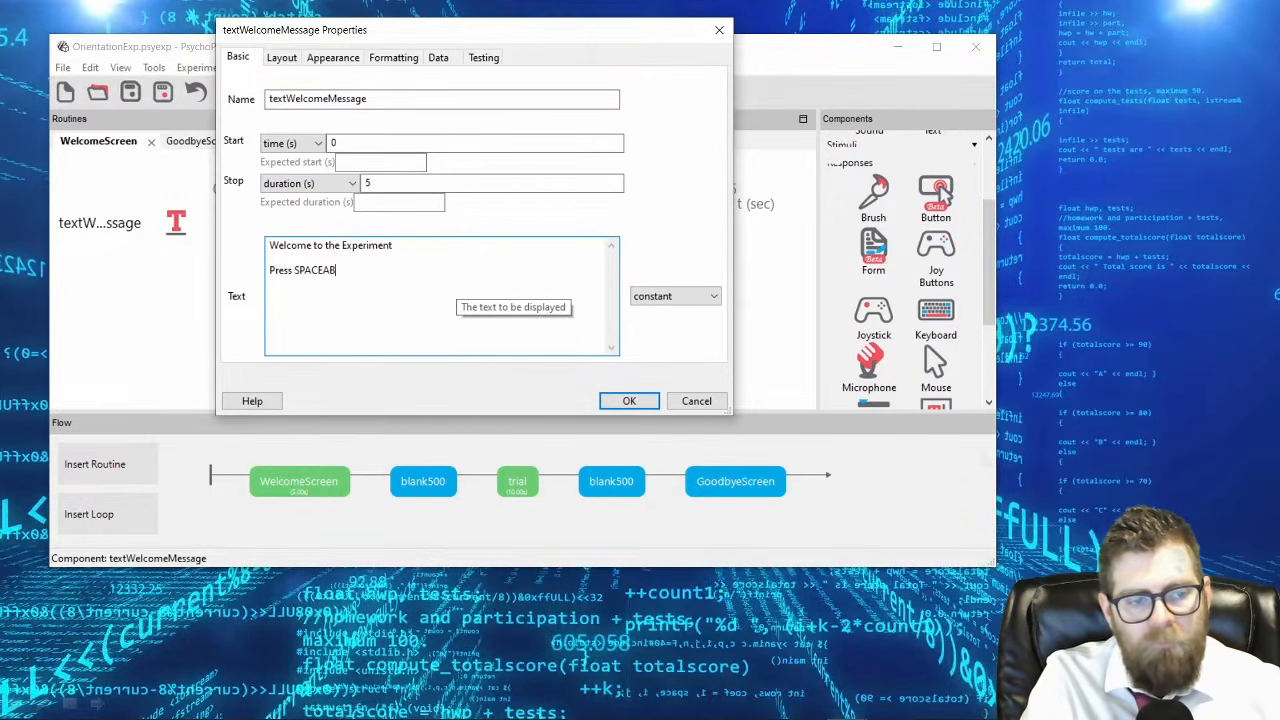
{"action": "key", "text": "BackSpace"}
{"action": "key", "text": "BackSpace"}
{"action": "type", "text": "BAR to begin"}
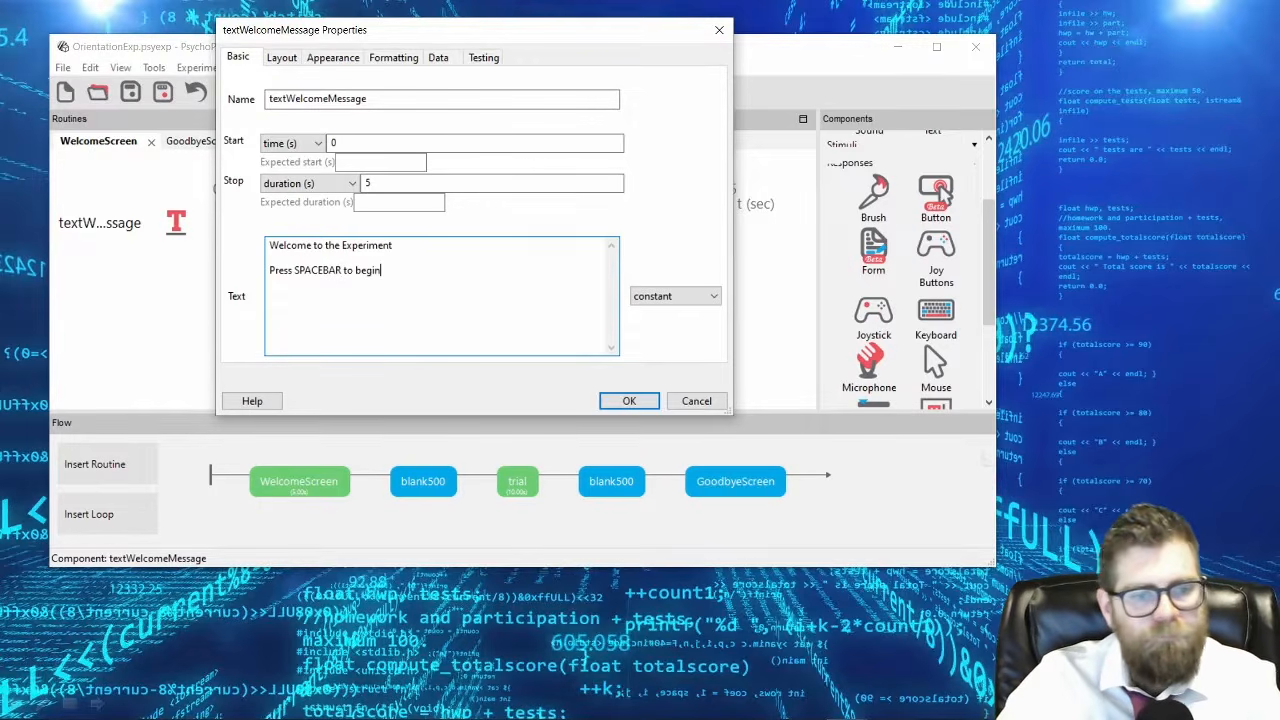
{"action": "left_click", "coordinate": [629, 401]}
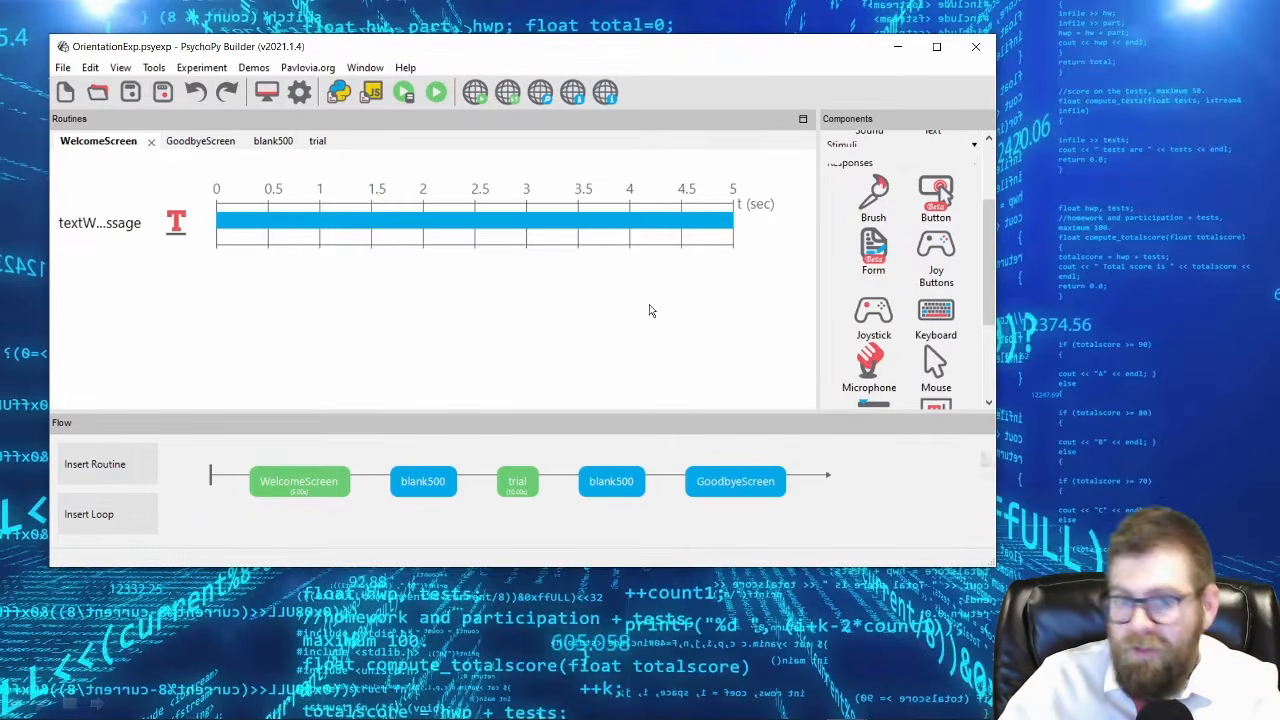
Clear the duration of textWelcomeMessage so the welcome text has no time limit.
{"action": "left_click", "coordinate": [110, 226]}
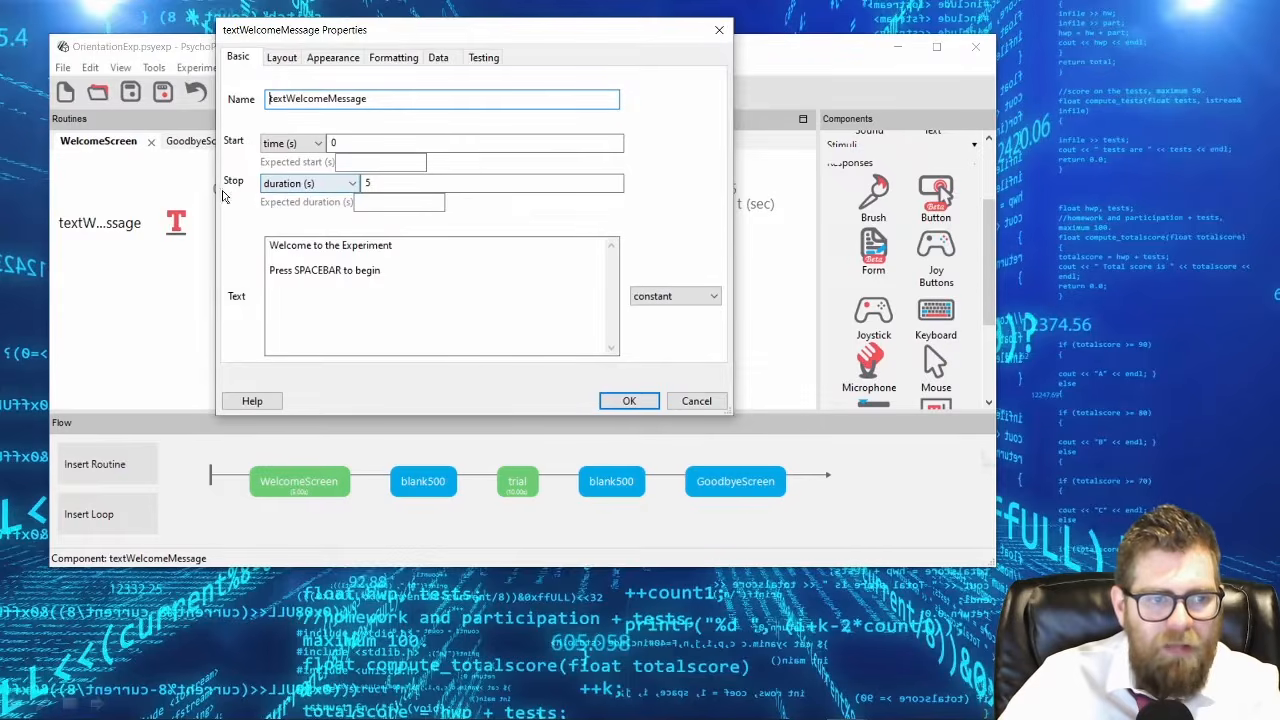
{"action": "left_click_drag", "start_coordinate": [388, 183], "coordinate": [214, 150]}
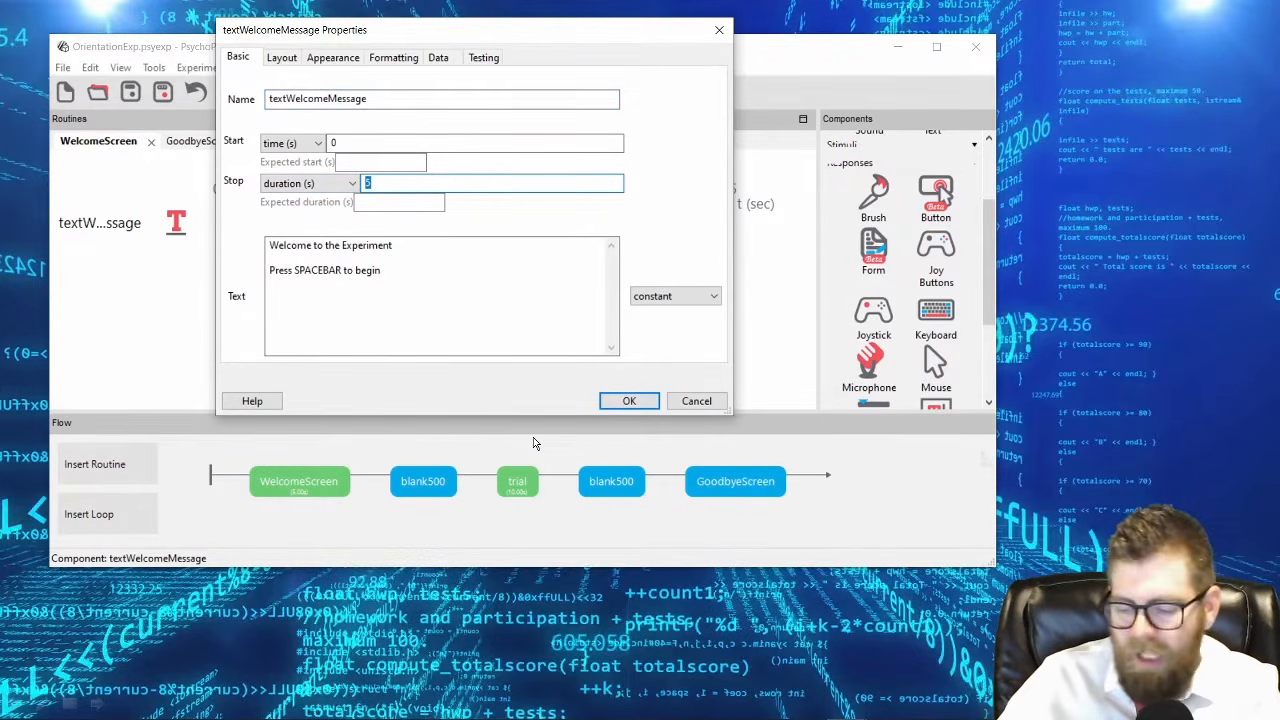
{"action": "key", "text": "BackSpace"}
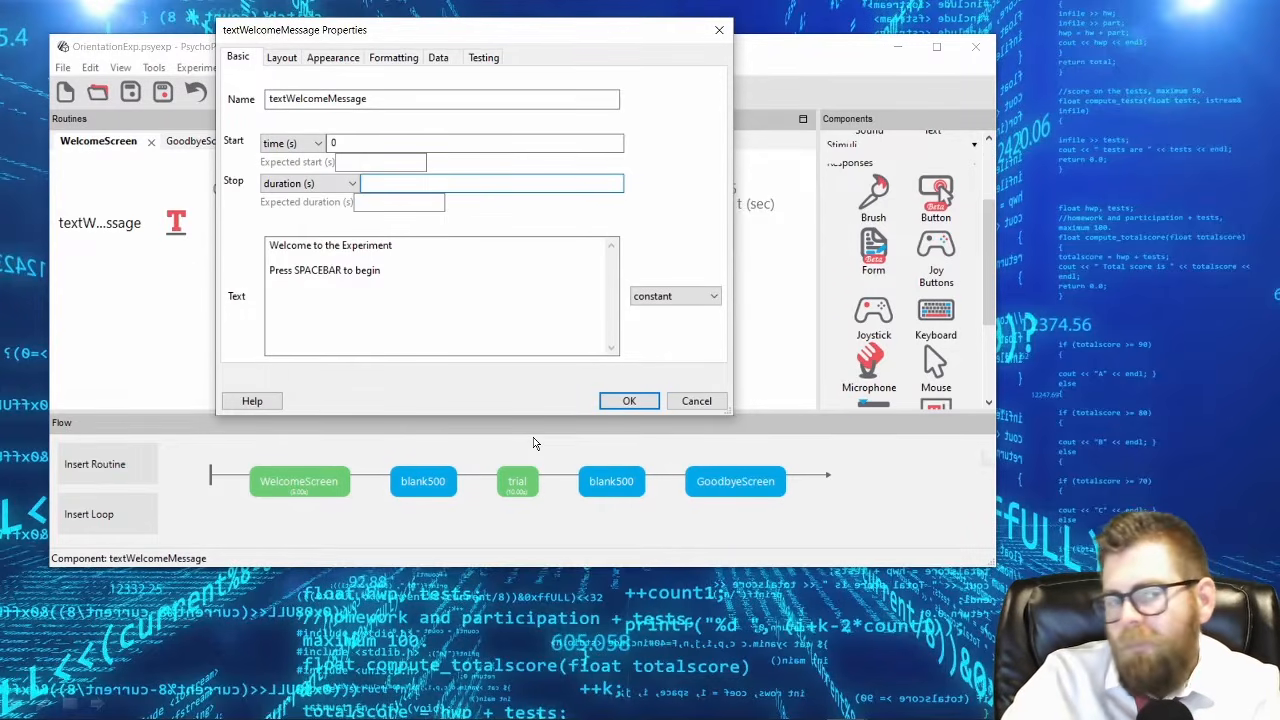
{"action": "key", "text": "Return"}
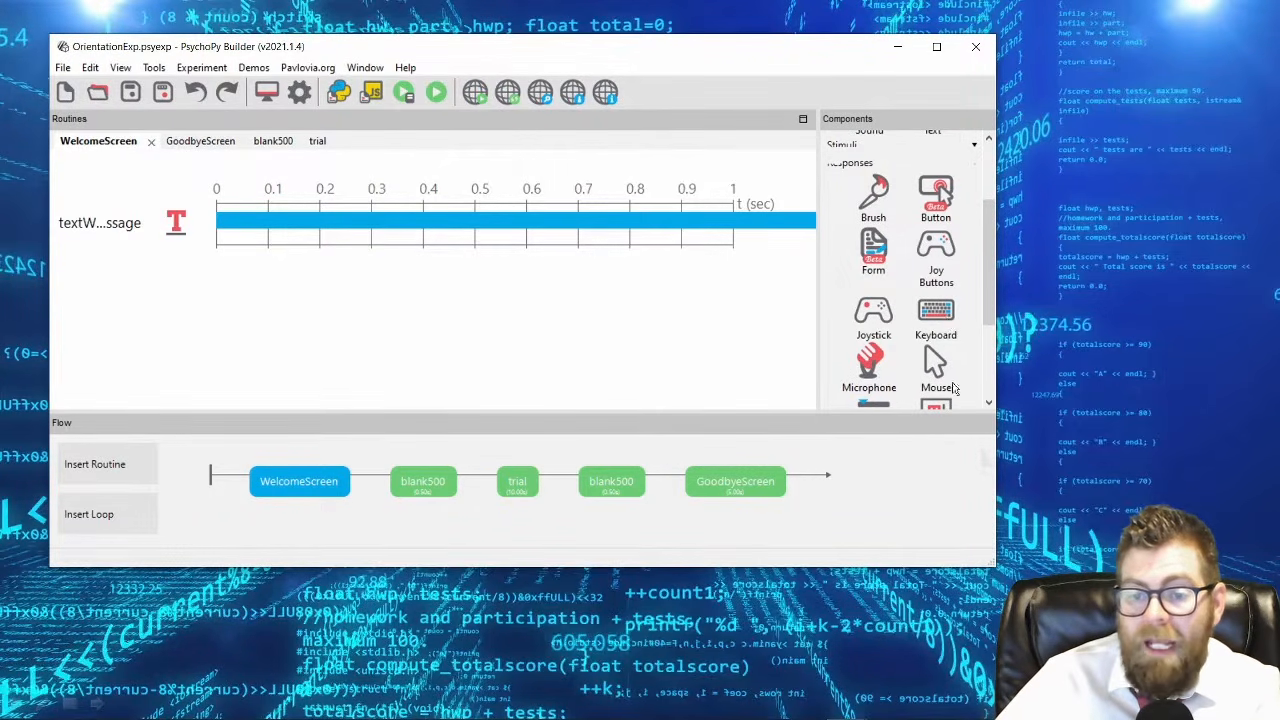
Add a keyboard response component to the WelcomeScreen routine and name it keyWelcome.
{"action": "left_click", "coordinate": [935, 313]}
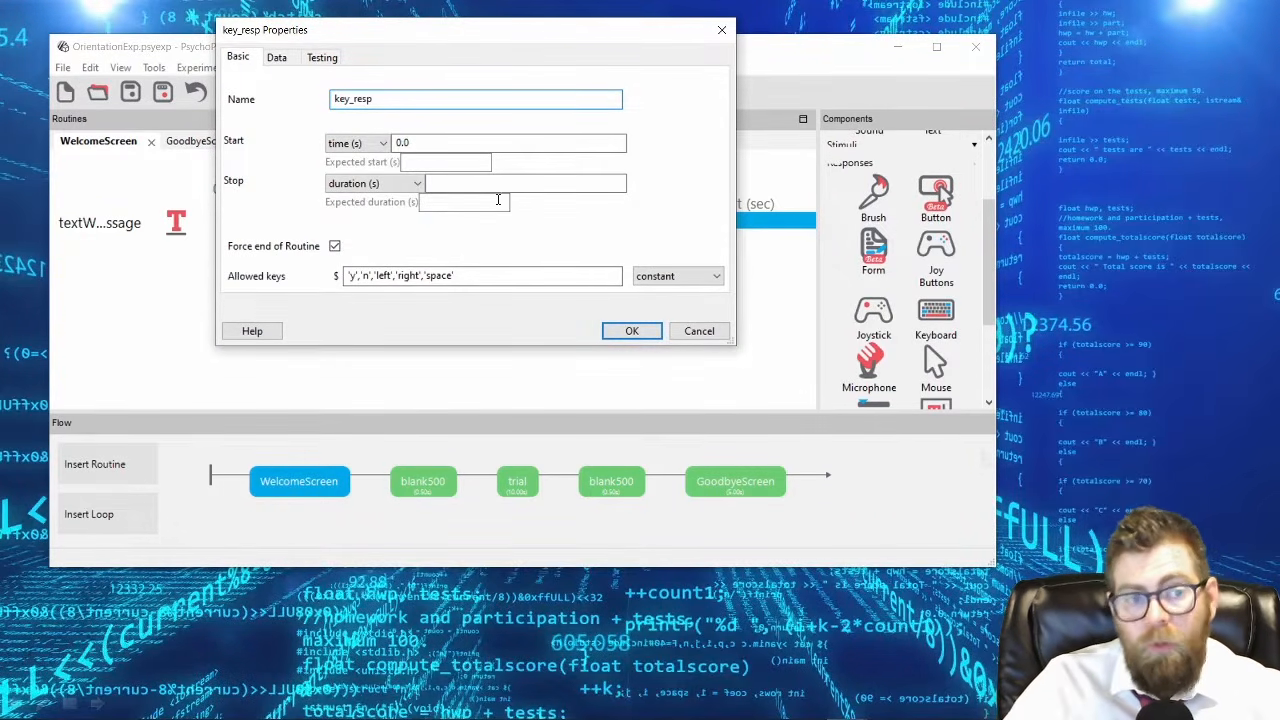
{"action": "left_click_drag", "start_coordinate": [349, 100], "coordinate": [427, 101]}
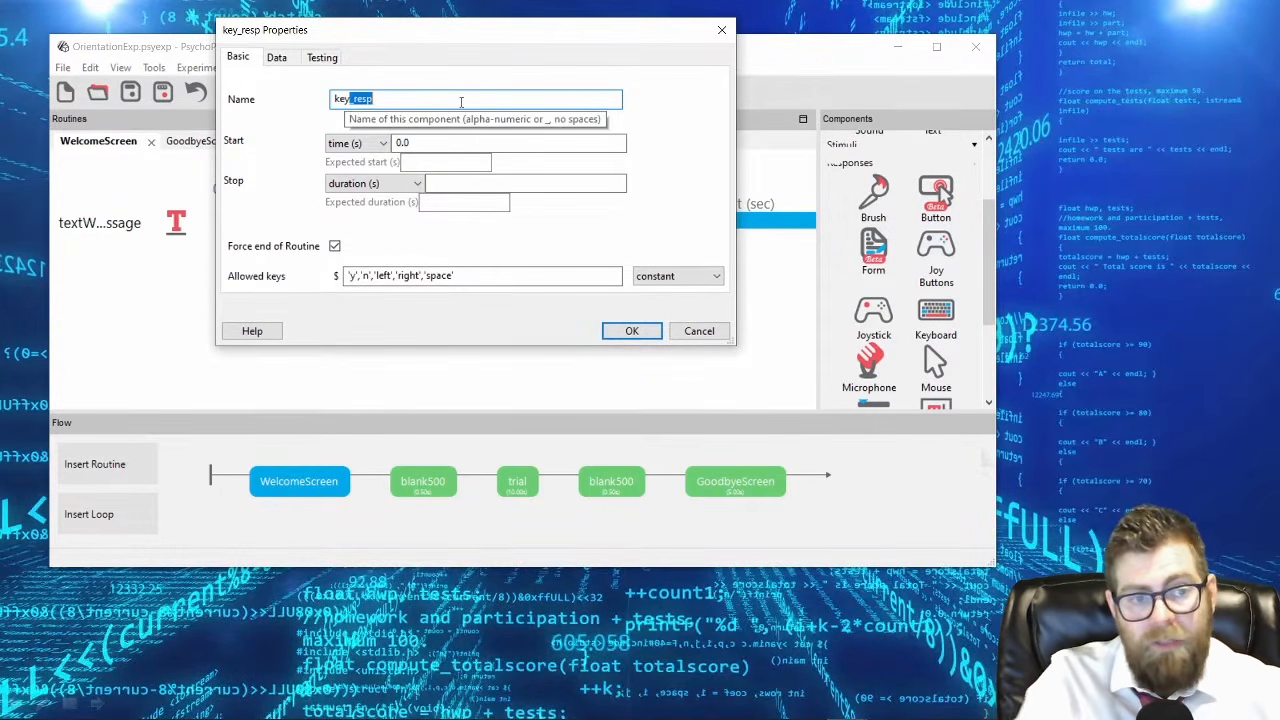
{"action": "type", "text": "Welcome"}
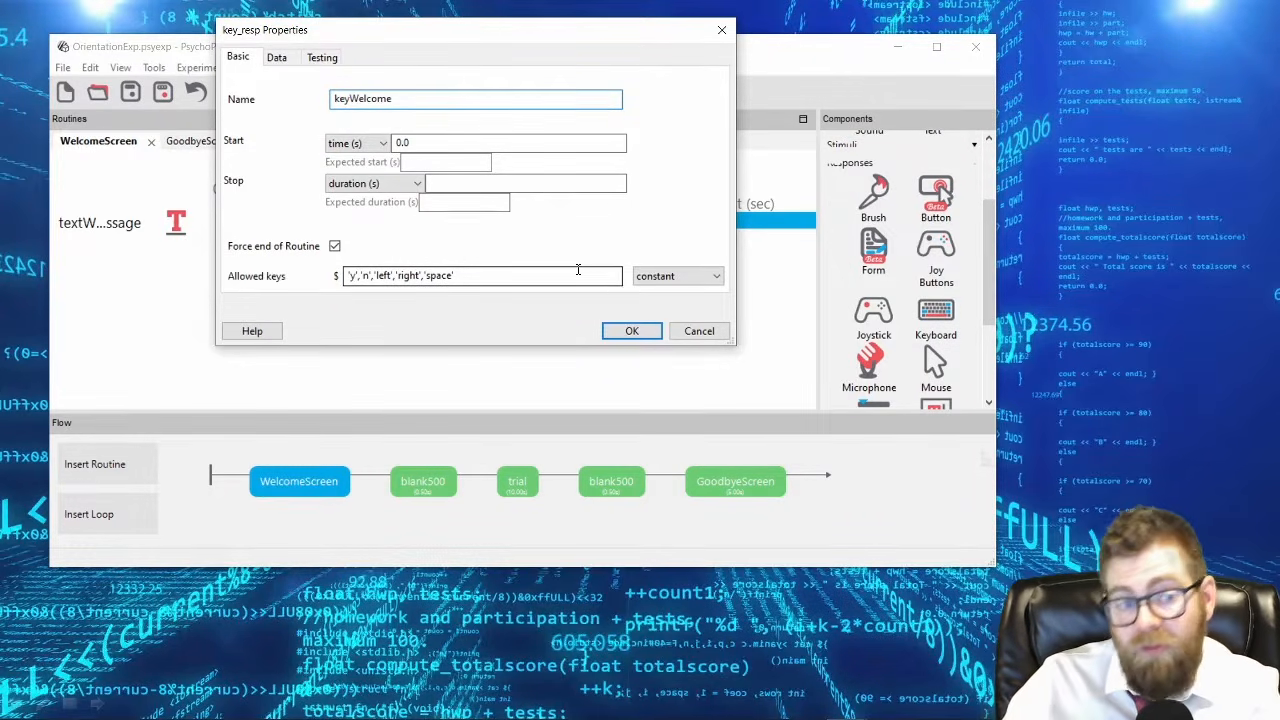
Try a start time of 2 seconds and a duration of 5 seconds for keyWelcome.
{"action": "left_click_drag", "start_coordinate": [445, 33], "coordinate": [463, 300]}
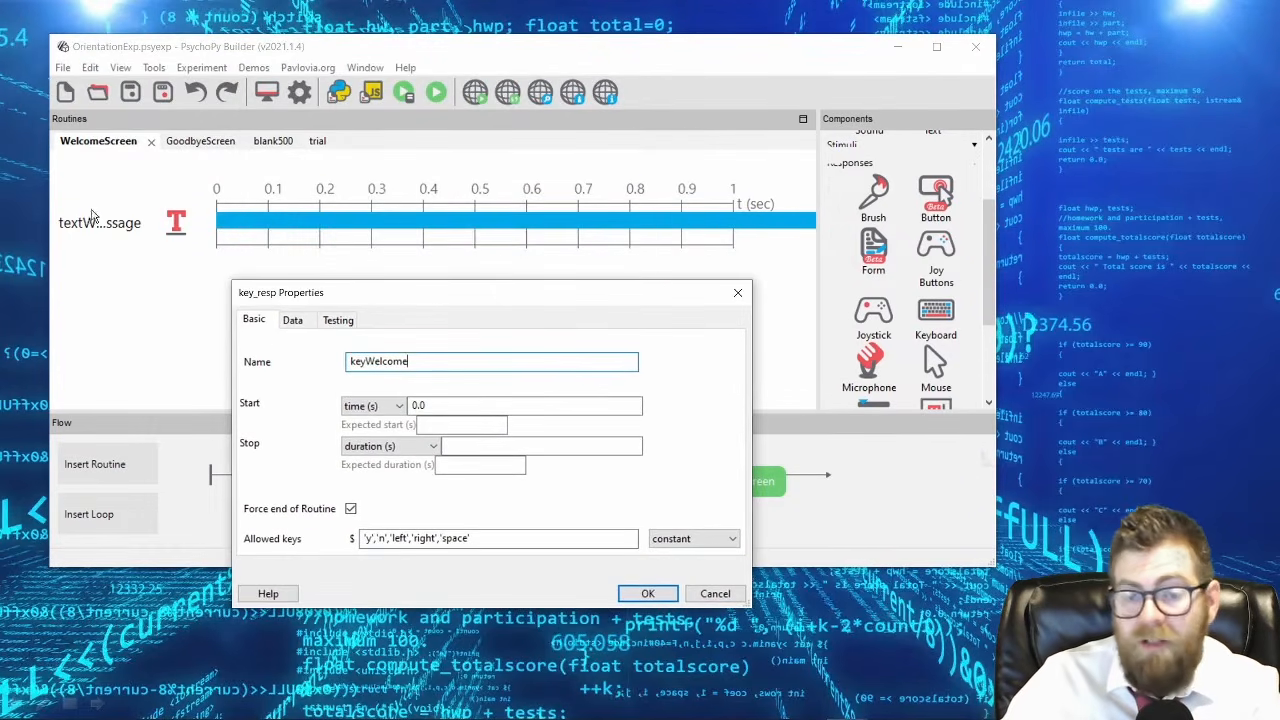
{"action": "double_click", "coordinate": [417, 405]}
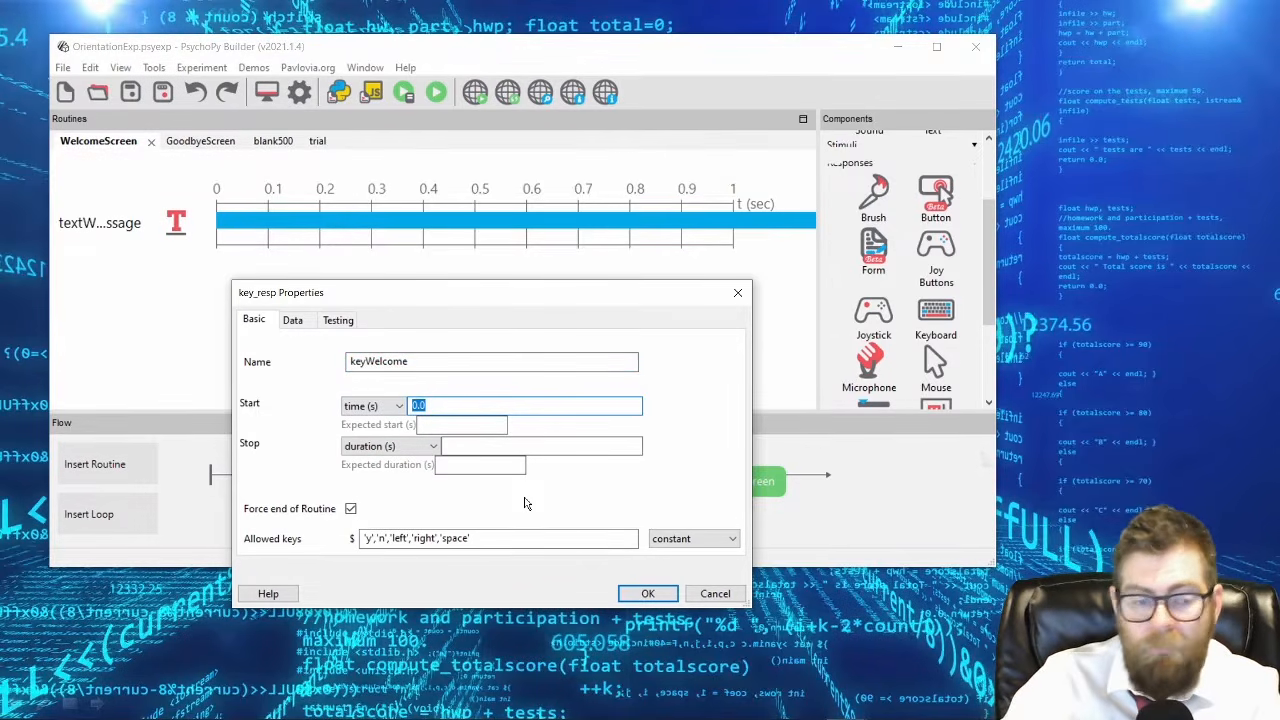
{"action": "type", "text": "2"}
{"action": "left_click", "coordinate": [486, 446]}
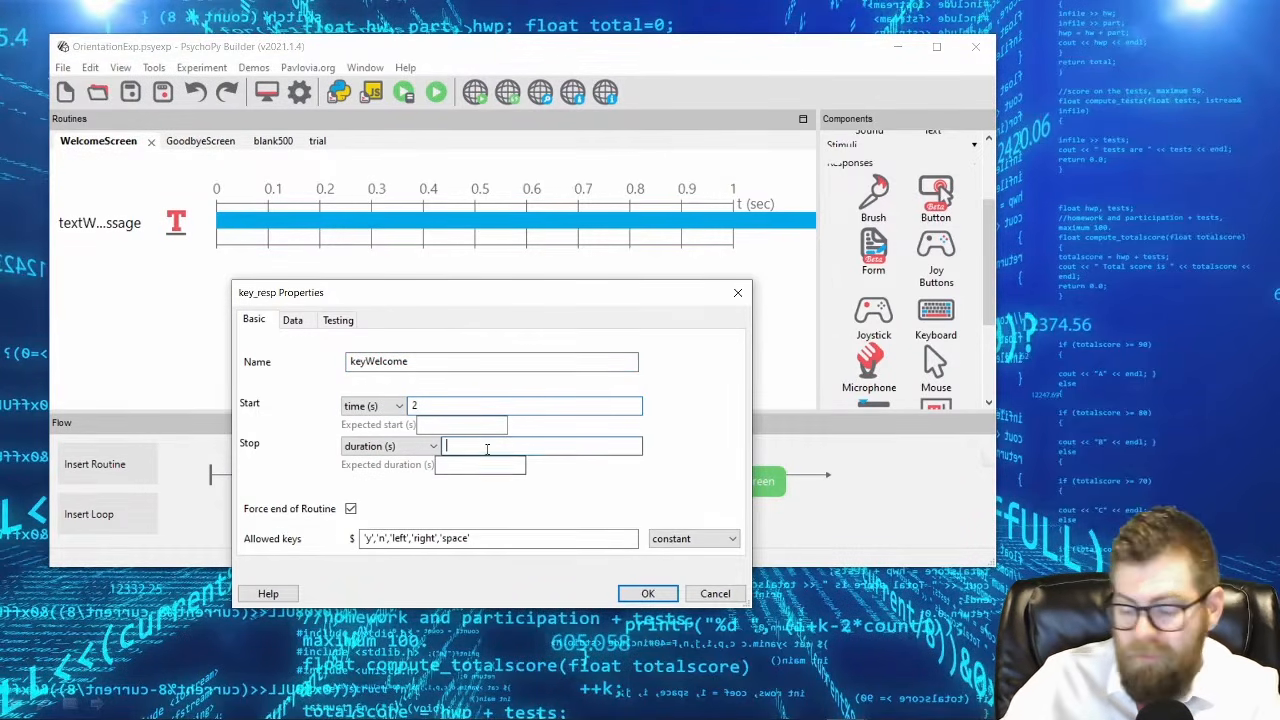
{"action": "type", "text": "5"}
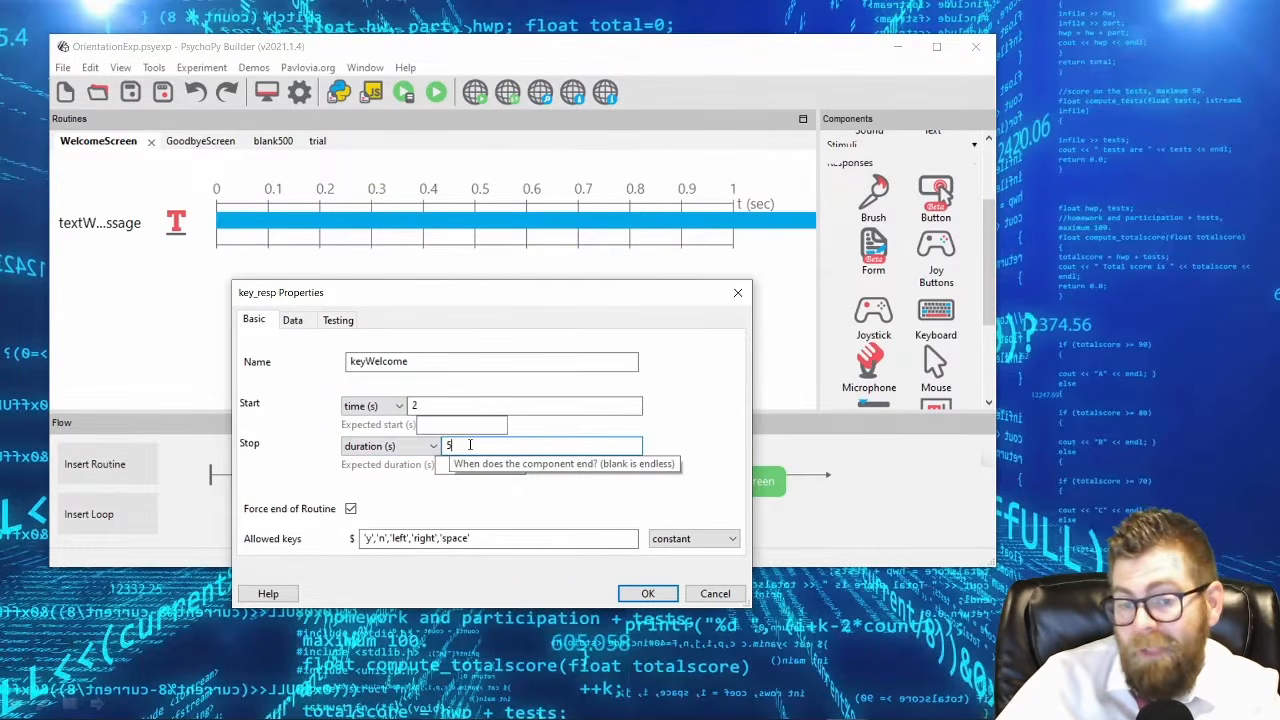
Clear the duration of keyWelcome and set its start time to 0 seconds.
{"action": "key", "text": "BackSpace"}
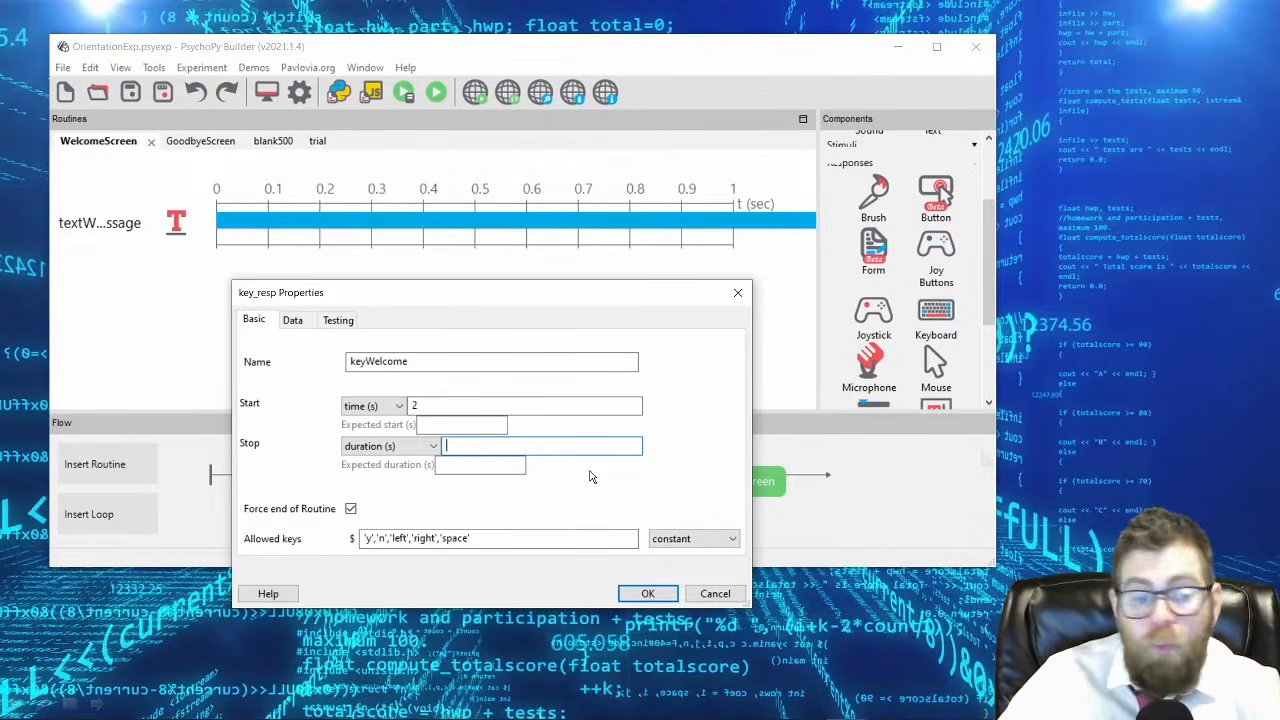
{"action": "double_click", "coordinate": [413, 405]}
{"action": "type", "text": "0"}
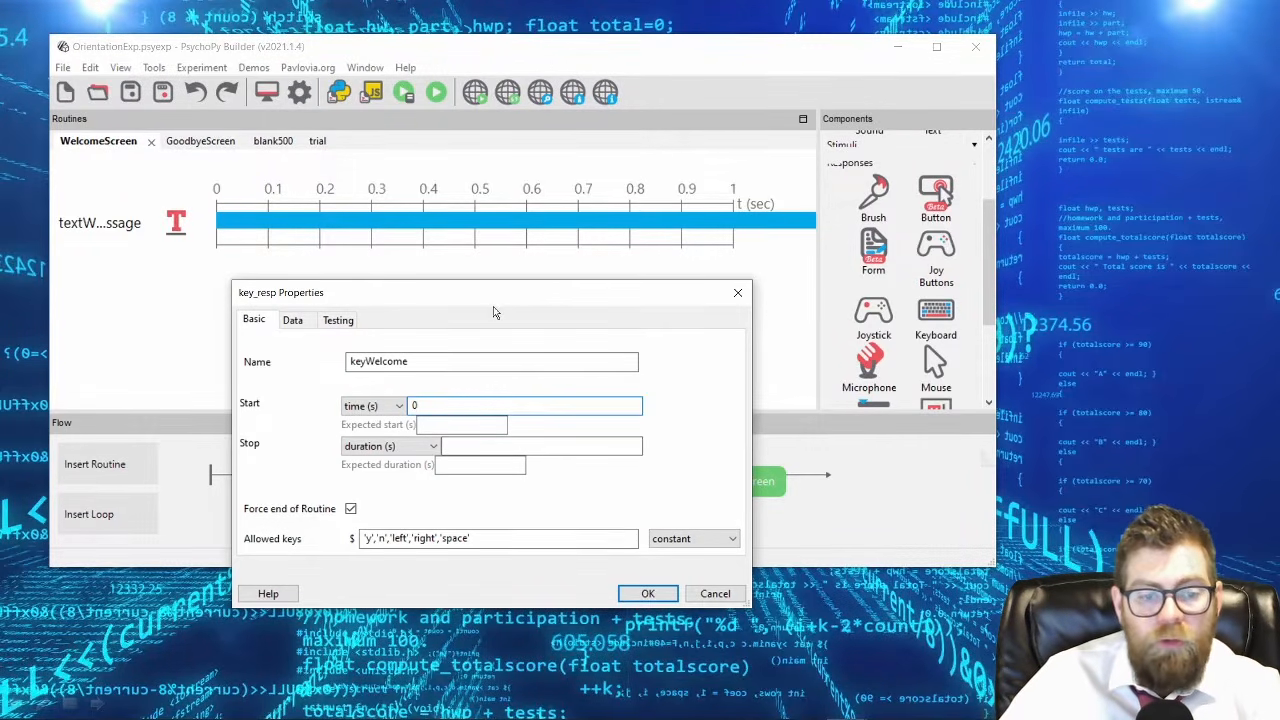
{"action": "left_click_drag", "start_coordinate": [494, 307], "coordinate": [516, 233]}
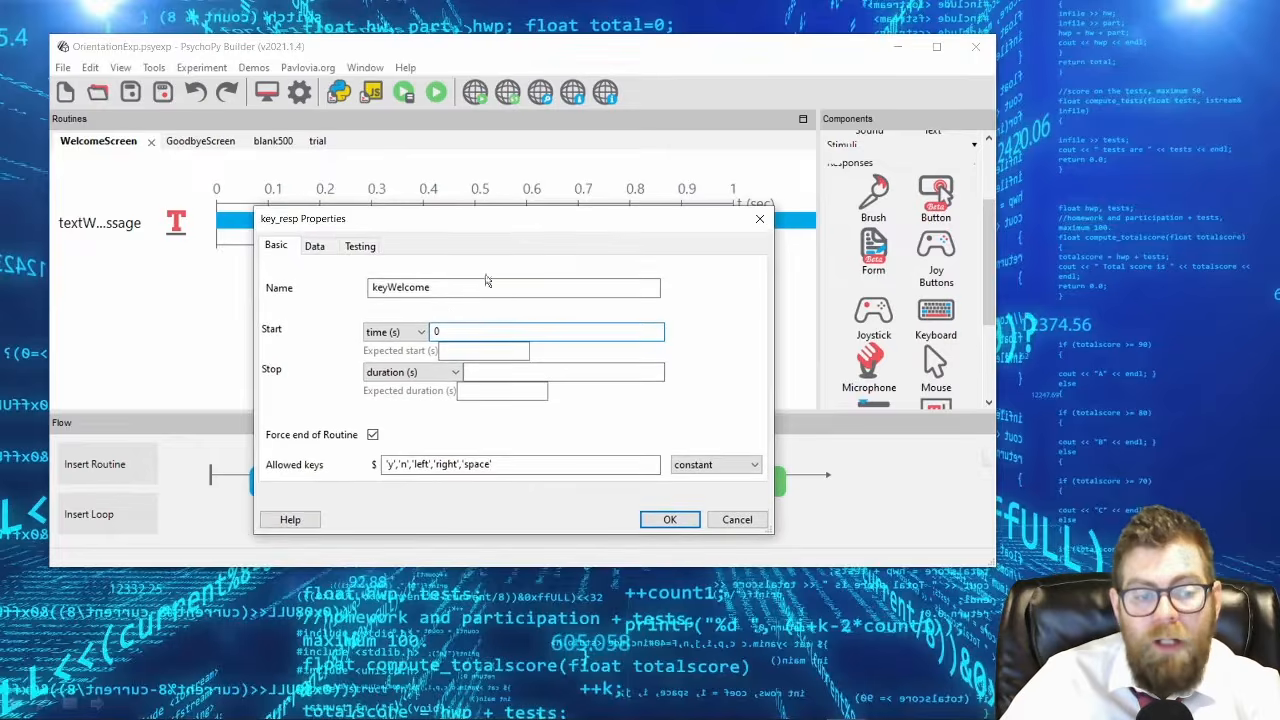
{"action": "left_click", "coordinate": [447, 331]}
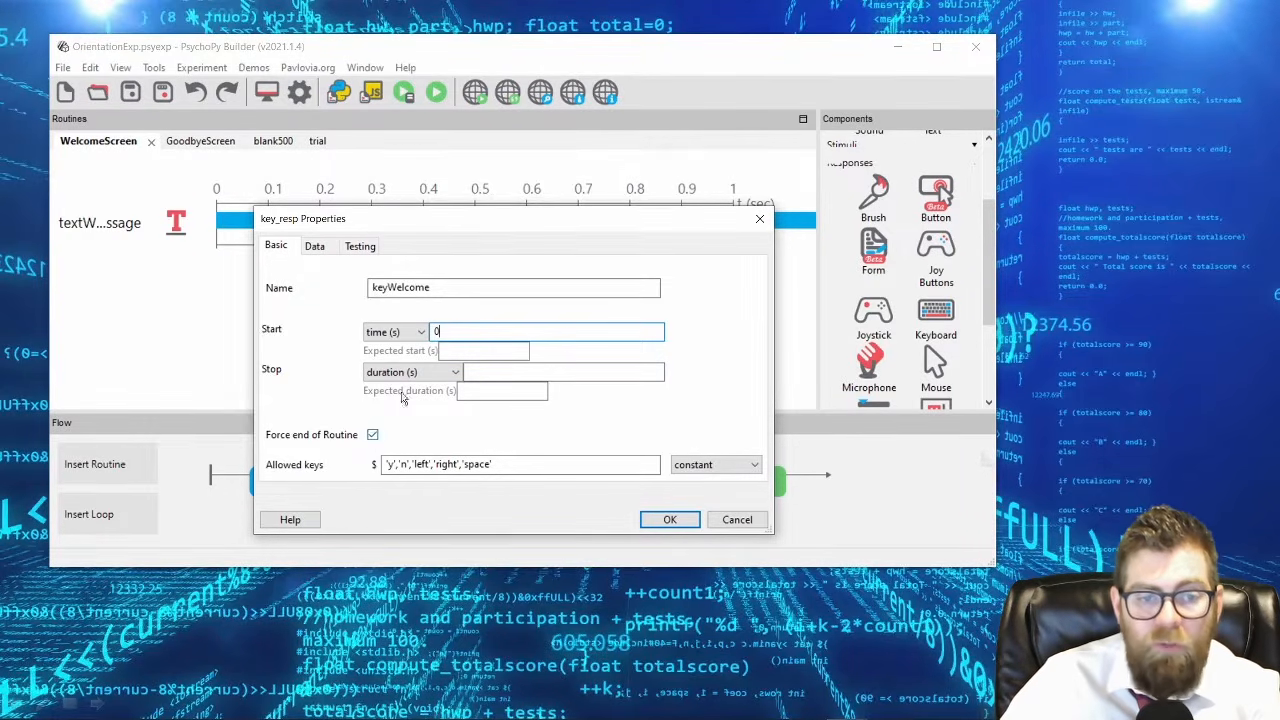
Try switching off Force end of Routine for keyWelcome and switch it back on.
{"action": "left_click_drag", "start_coordinate": [542, 226], "coordinate": [695, 87]}
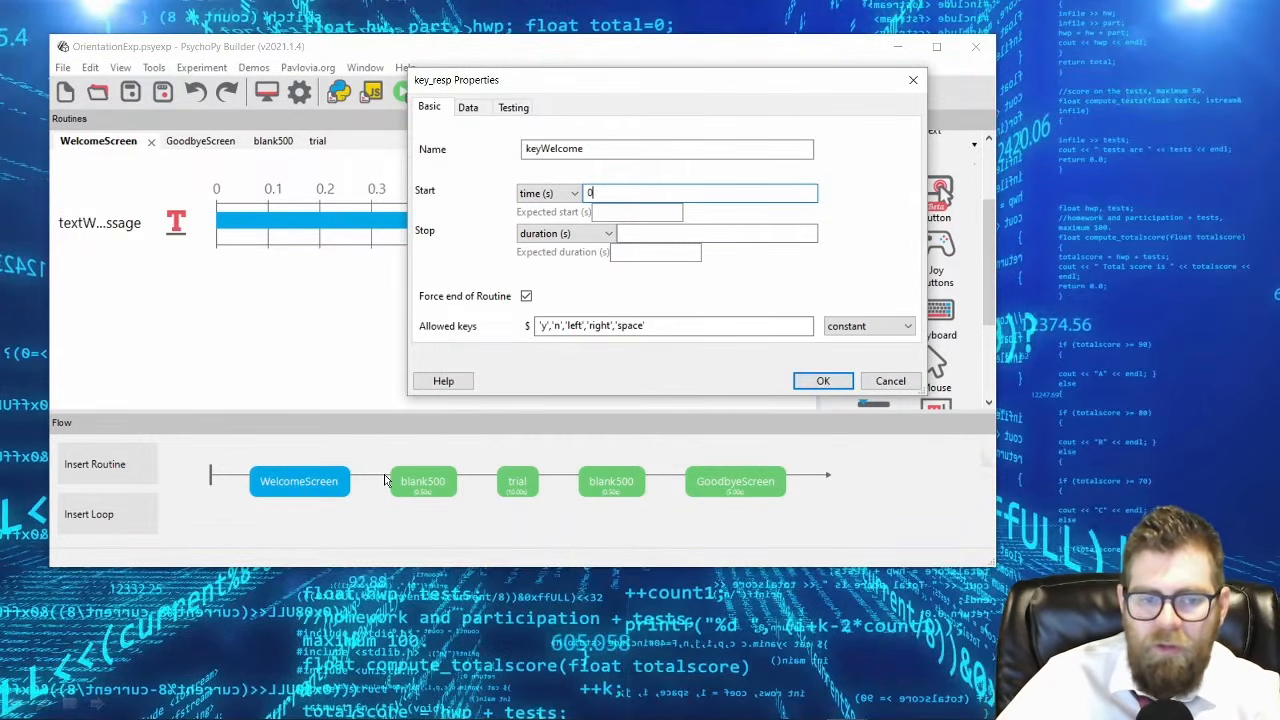
{"action": "left_click", "coordinate": [526, 296]}
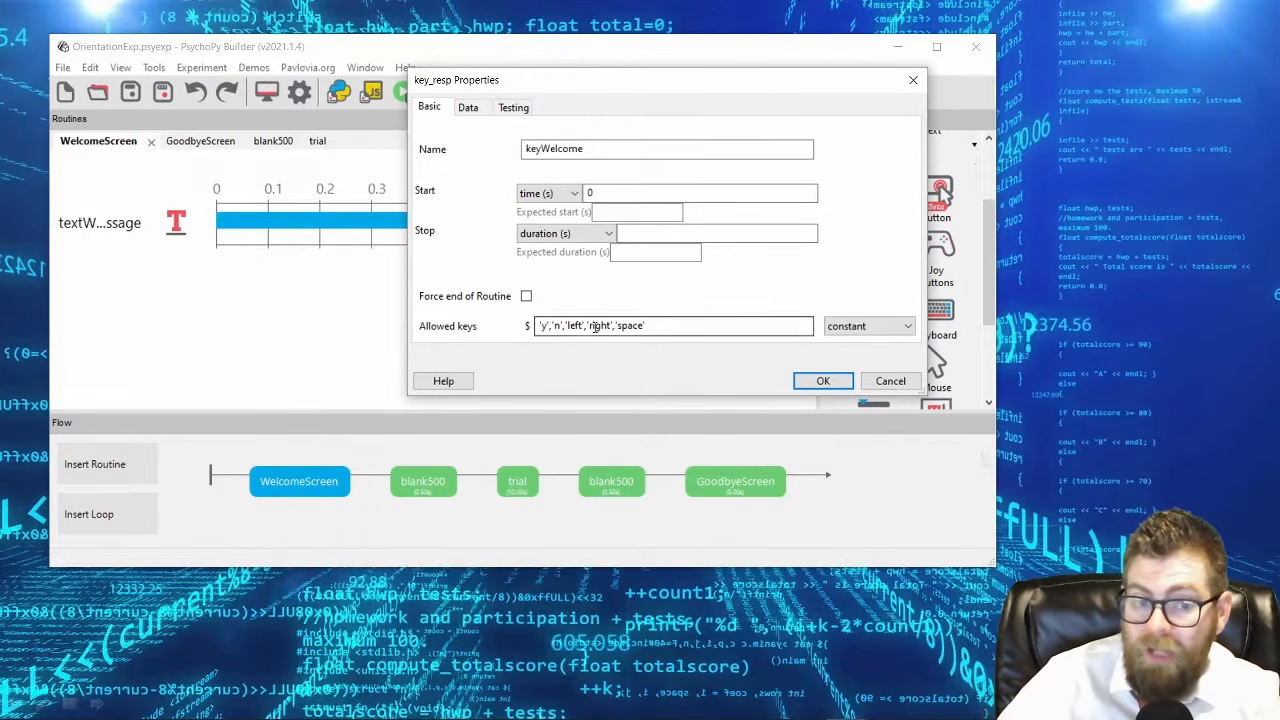
{"action": "left_click", "coordinate": [527, 298]}
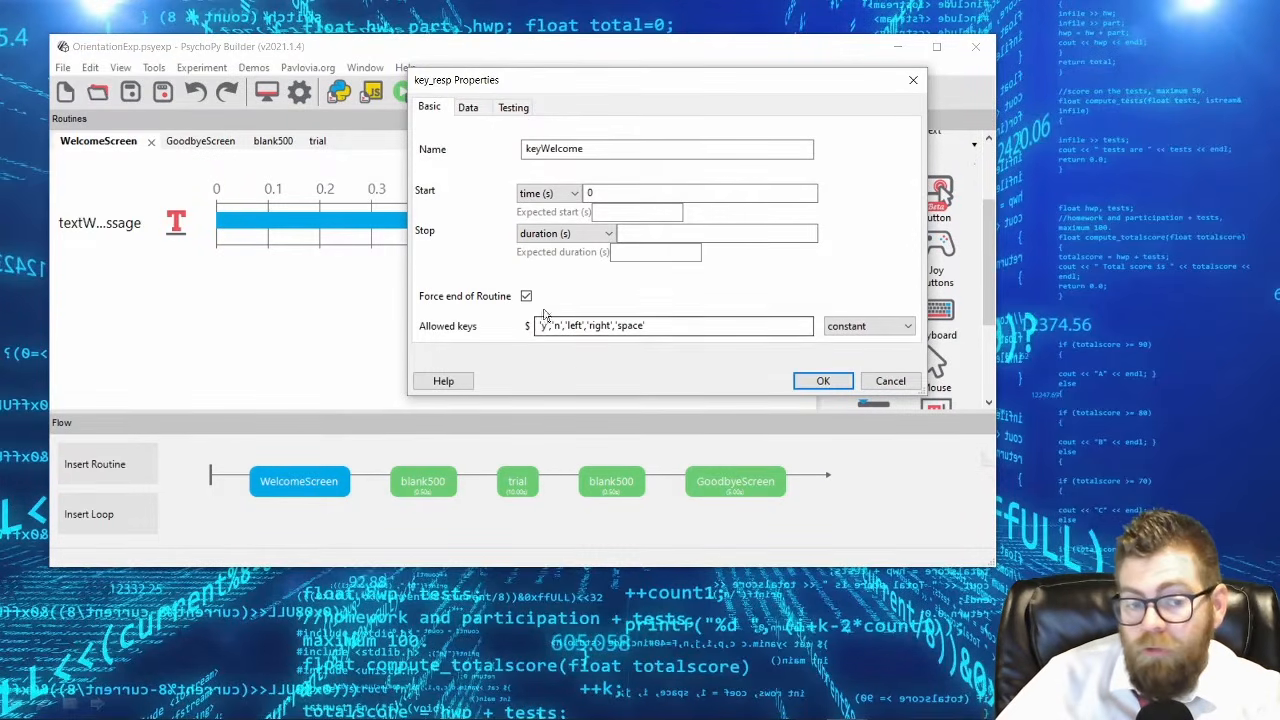
Examine the quotes and commas separating the entries in keyWelcome's allowed keys list.
{"action": "left_click", "coordinate": [612, 325]}
{"action": "type", "text": ","}
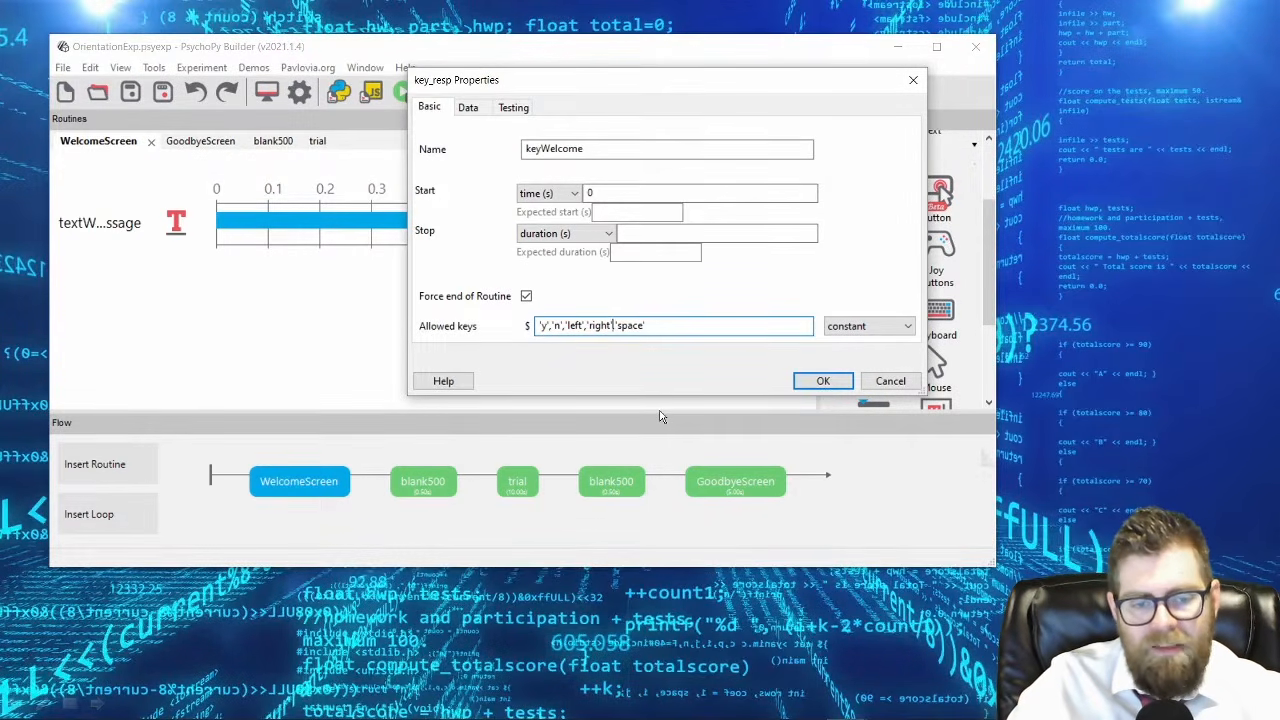
{"action": "key", "text": "Home"}
{"action": "key", "text": "Right"}
{"action": "key", "text": "Right"}
{"action": "key", "text": "Right"}
{"action": "key", "text": "Right"}
{"action": "key", "text": "Right"}
{"action": "key", "text": "Right"}
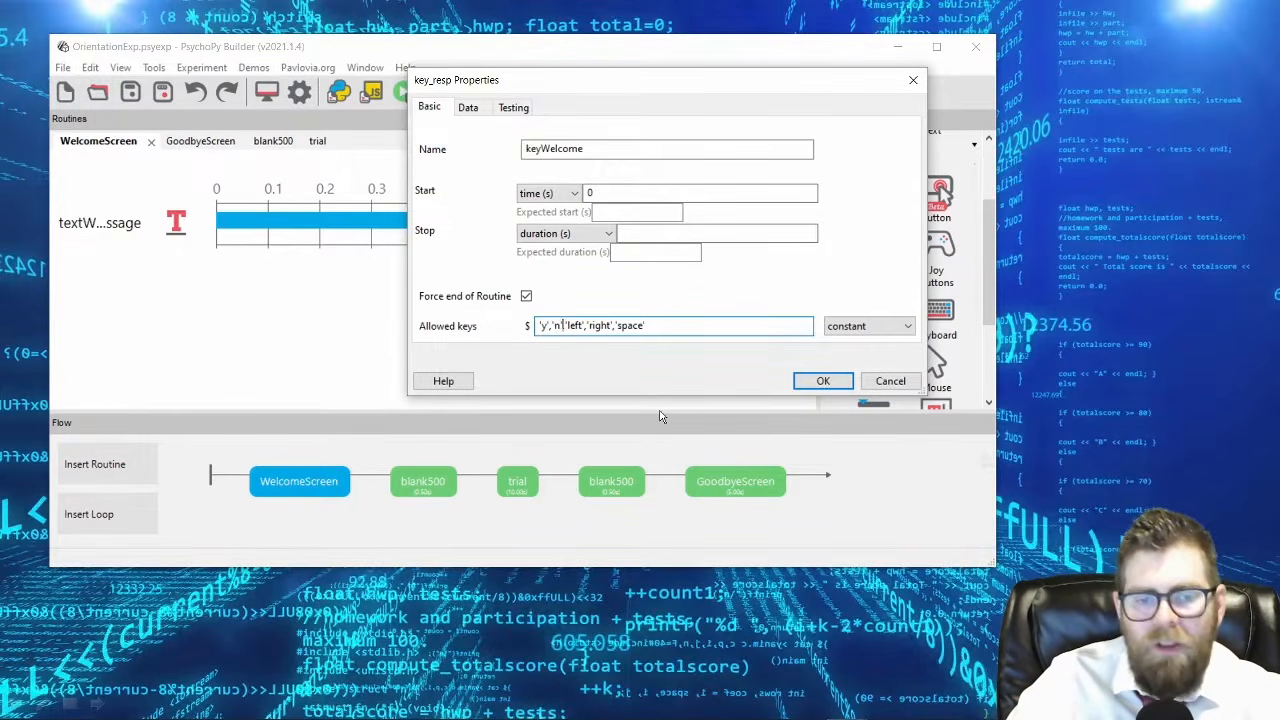
{"action": "key", "text": "Right"}
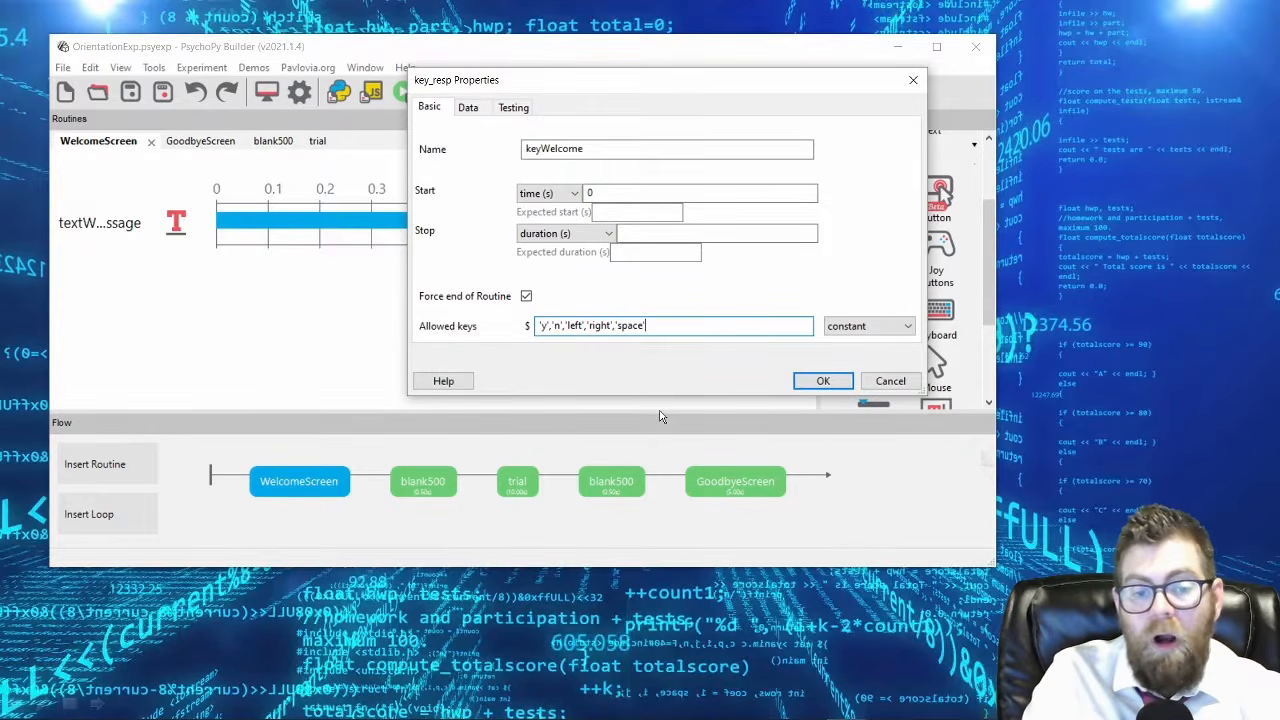
Try adding 'return' and 'escape' to keyWelcome's allowed keys, then remove 'escape' again.
{"action": "type", "text": ",'return'"}
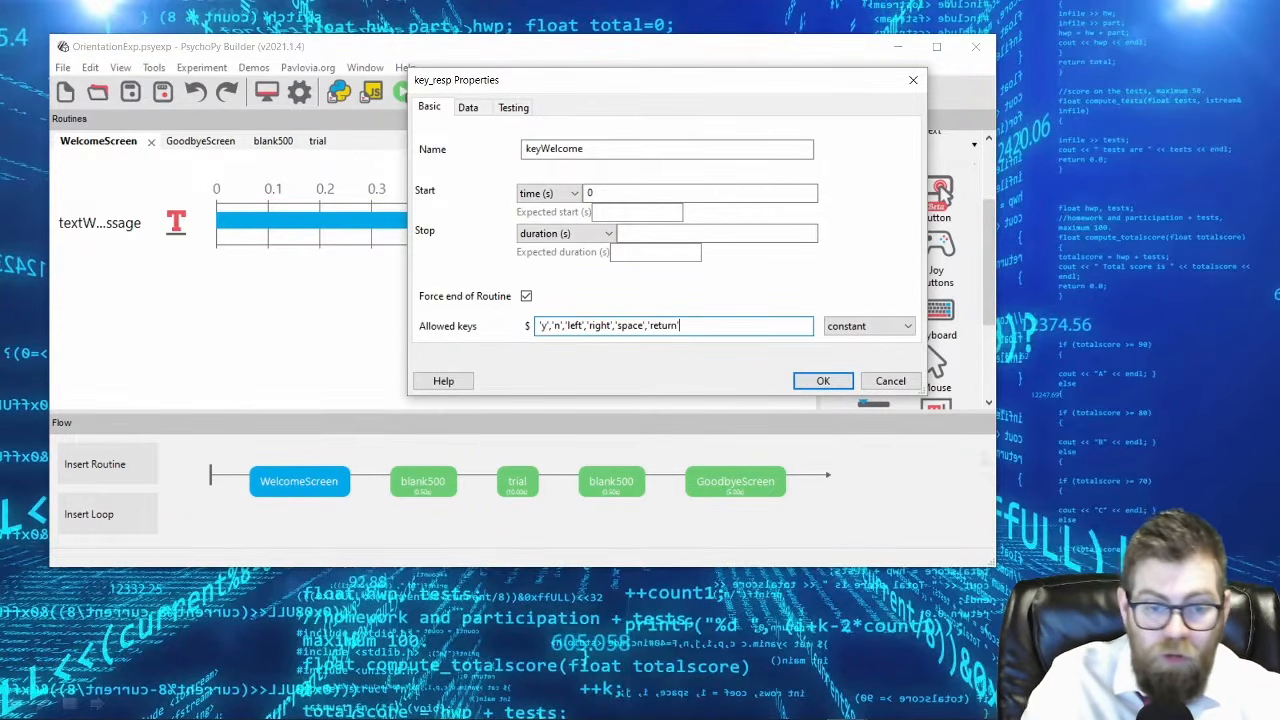
{"action": "type", "text": ","}
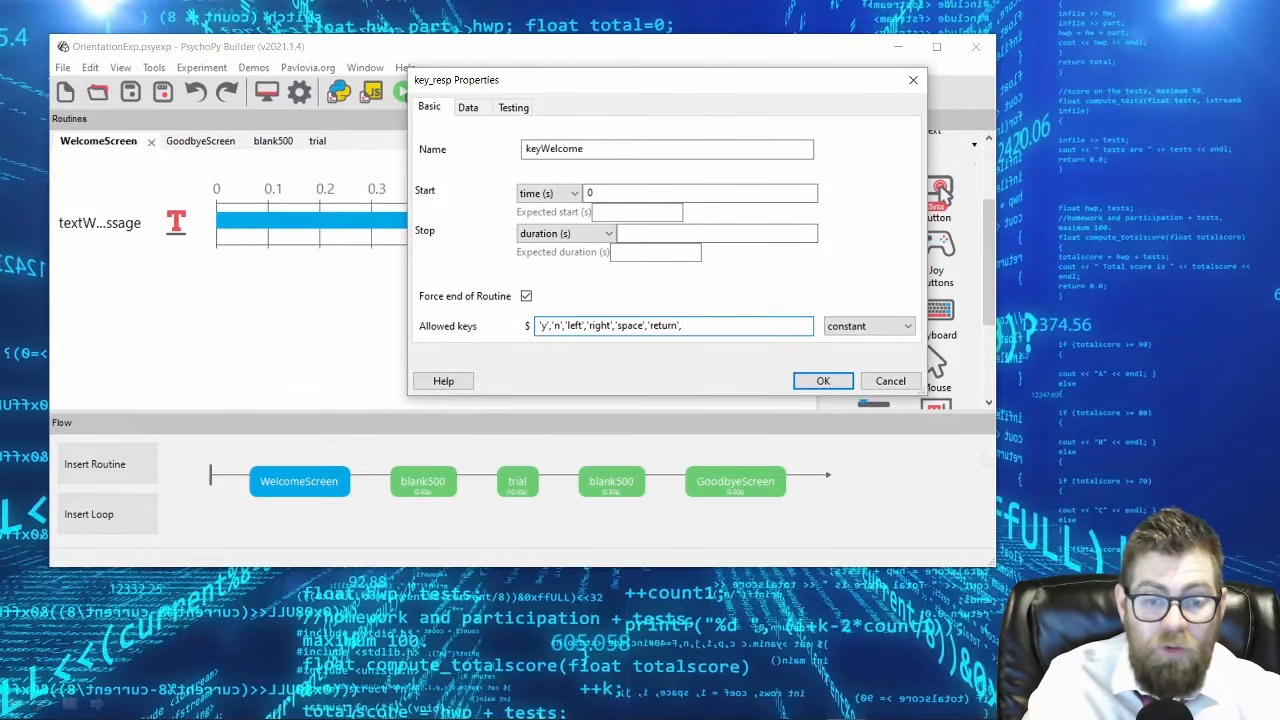
{"action": "type", "text": "'escape"}
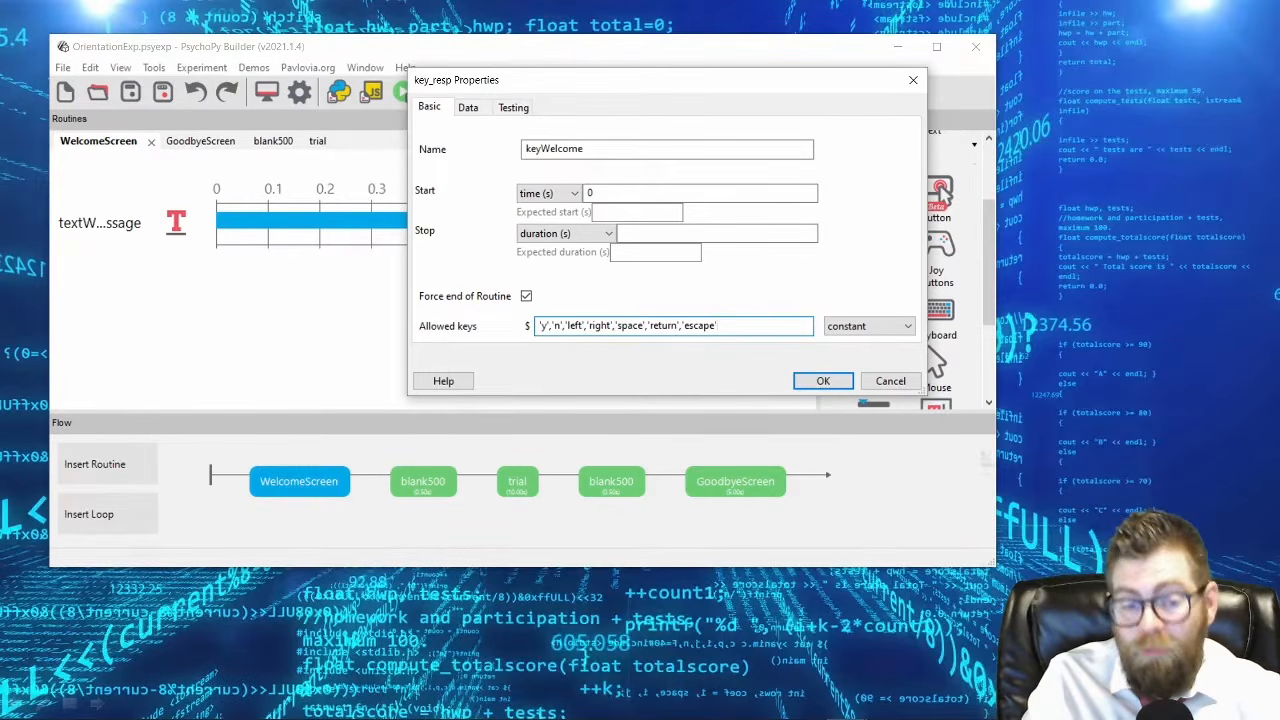
{"action": "key", "text": "BackSpace"}
{"action": "key", "text": "BackSpace"}
{"action": "key", "text": "BackSpace"}
{"action": "key", "text": "BackSpace"}
{"action": "key", "text": "BackSpace"}
{"action": "key", "text": "BackSpace"}
{"action": "key", "text": "BackSpace"}
{"action": "key", "text": "BackSpace"}
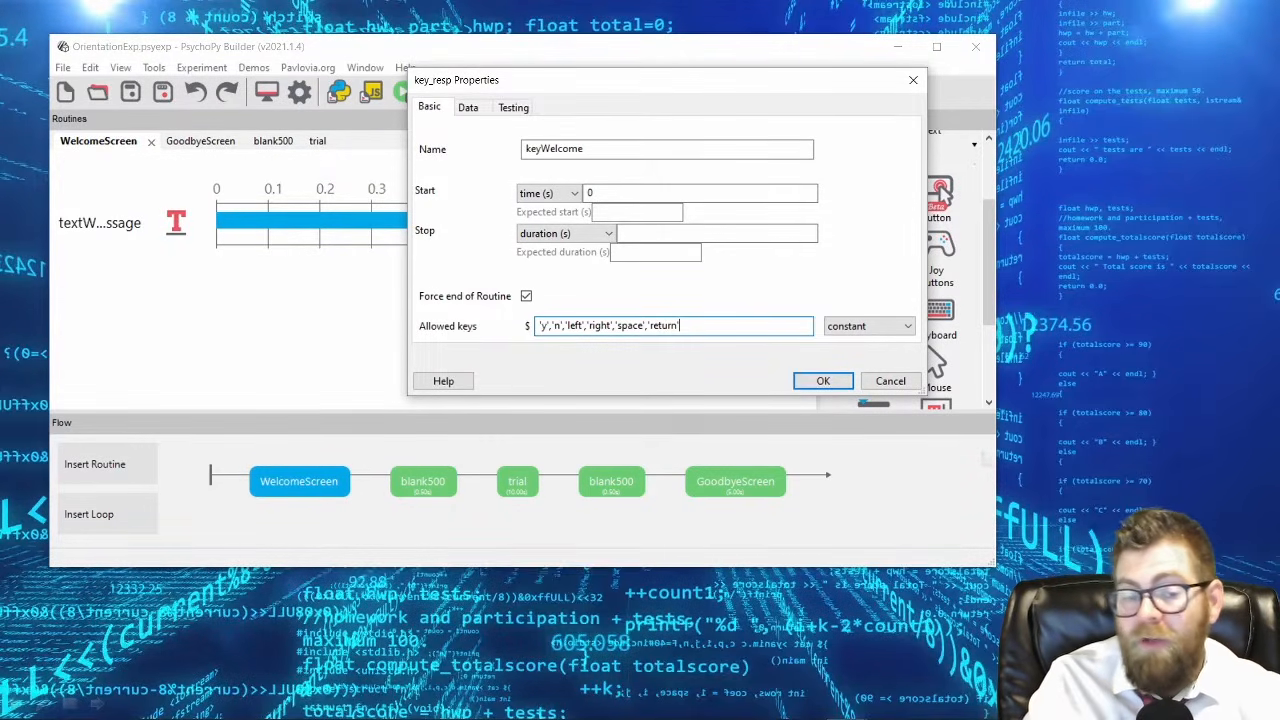
{"action": "type", "text": ",'escape"}
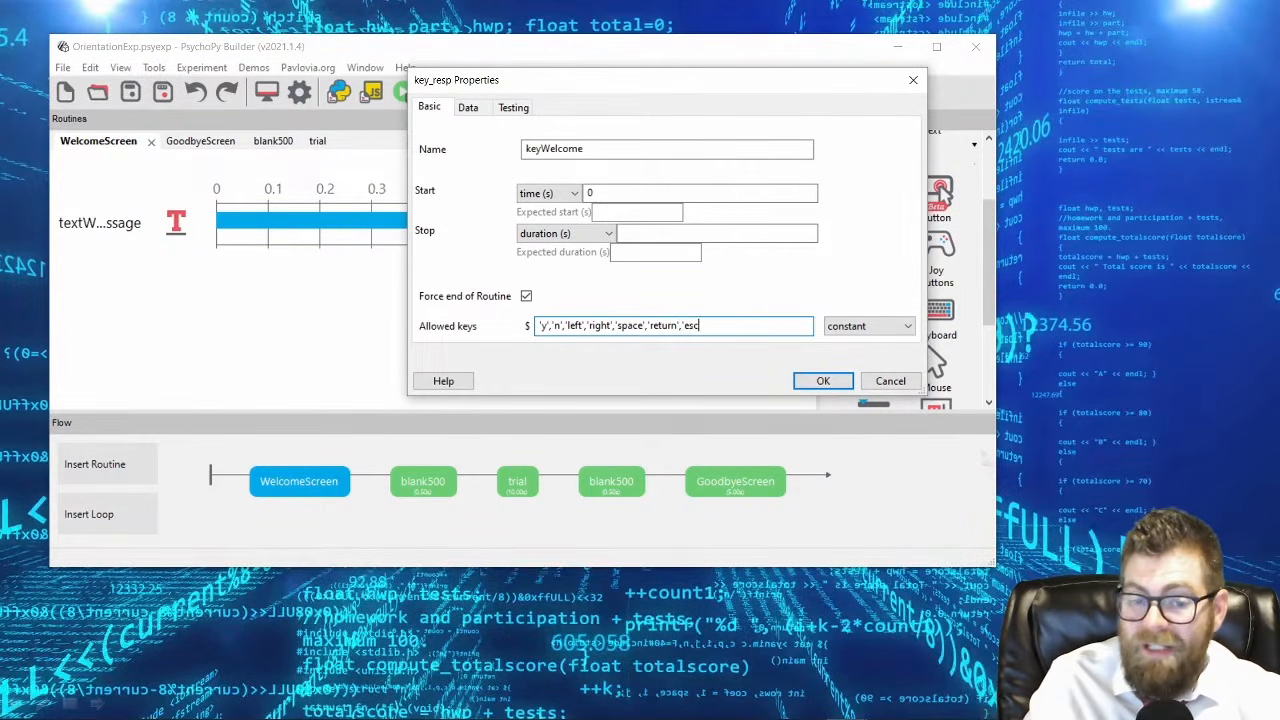
{"action": "key", "text": "BackSpace"}
{"action": "key", "text": "BackSpace"}
{"action": "key", "text": "BackSpace"}
{"action": "key", "text": "BackSpace"}
{"action": "key", "text": "BackSpace"}
{"action": "key", "text": "BackSpace"}
{"action": "key", "text": "BackSpace"}
{"action": "key", "text": "BackSpace"}
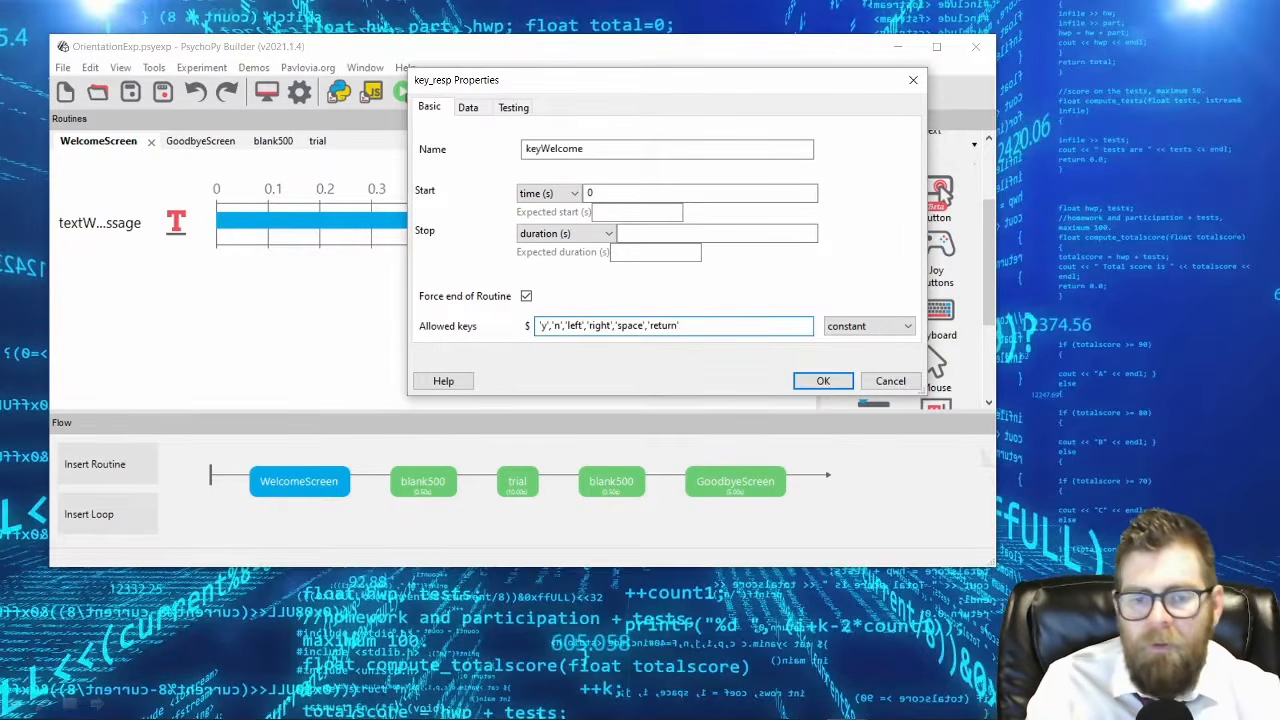
Try extending keyWelcome's allowed keys with '1' and 'g', then remove 'g' again.
{"action": "type", "text": ",'1',"}
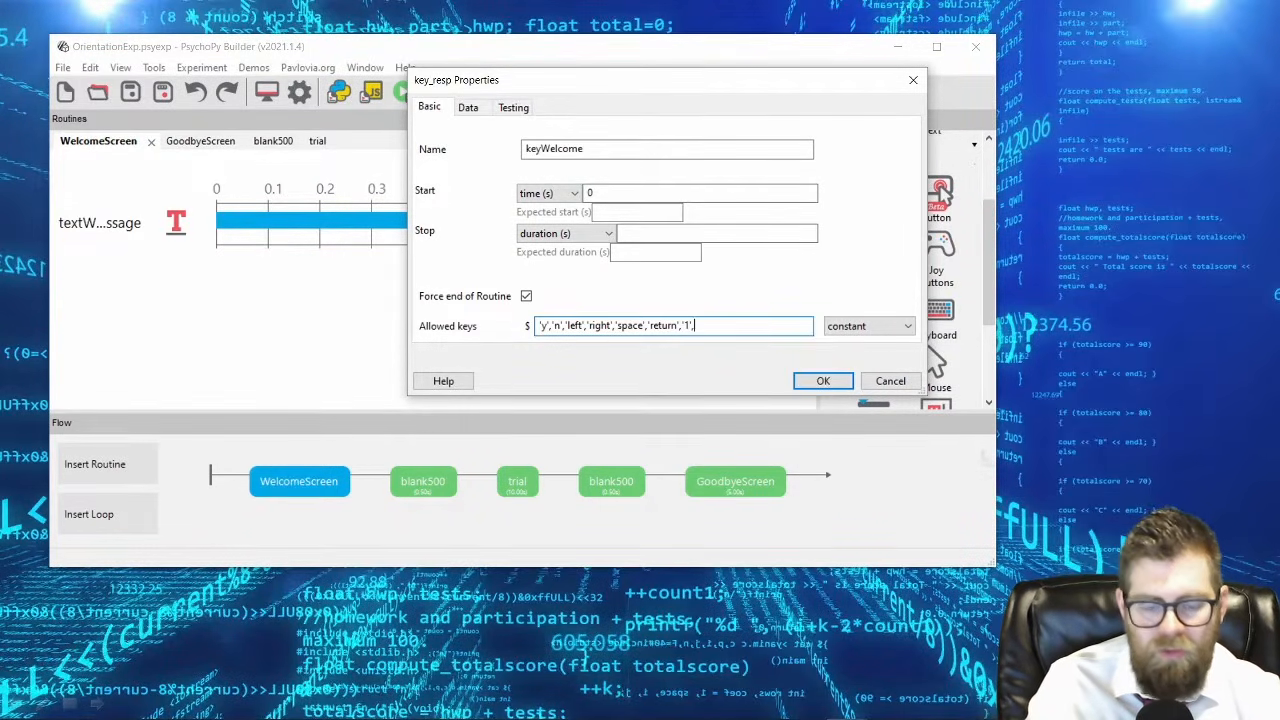
{"action": "type", "text": "'g'"}
{"action": "key", "text": "BackSpace"}
{"action": "key", "text": "BackSpace"}
{"action": "key", "text": "BackSpace"}
{"action": "key", "text": "BackSpace"}
{"action": "key", "text": "BackSpace"}
{"action": "key", "text": "BackSpace"}
{"action": "key", "text": "BackSpace"}
{"action": "key", "text": "BackSpace"}
{"action": "key", "text": "BackSpace"}
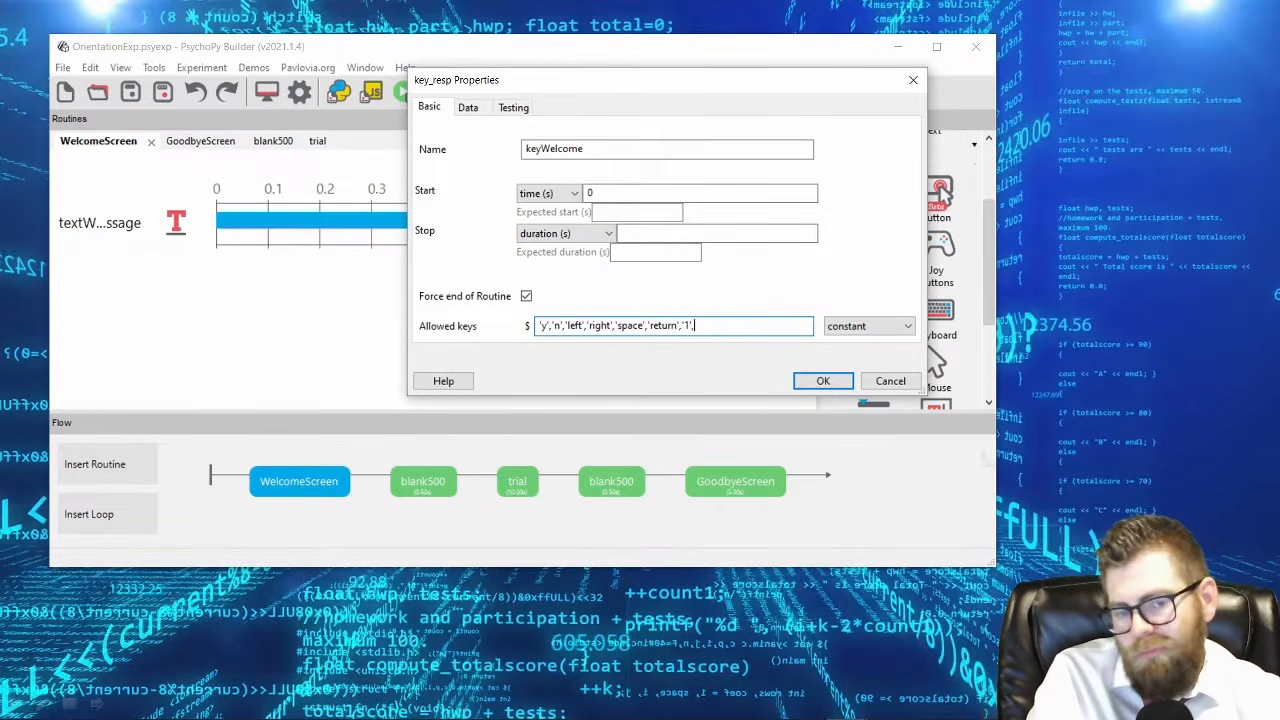
Replace keyWelcome's whole allowed keys list with only 'space'.
{"action": "key", "text": "BackSpace"}
{"action": "key", "text": "BackSpace"}
{"action": "key", "text": "BackSpace"}
{"action": "key", "text": "BackSpace"}
{"action": "key", "text": "BackSpace"}
{"action": "key", "text": "BackSpace"}
{"action": "key", "text": "BackSpace"}
{"action": "key", "text": "BackSpace"}
{"action": "key", "text": "BackSpace"}
{"action": "key", "text": "BackSpace"}
{"action": "key", "text": "BackSpace"}
{"action": "key", "text": "BackSpace"}
{"action": "key", "text": "BackSpace"}
{"action": "key", "text": "BackSpace"}
{"action": "key", "text": "BackSpace"}
{"action": "key", "text": "BackSpace"}
{"action": "key", "text": "BackSpace"}
{"action": "key", "text": "BackSpace"}
{"action": "key", "text": "BackSpace"}
{"action": "key", "text": "BackSpace"}
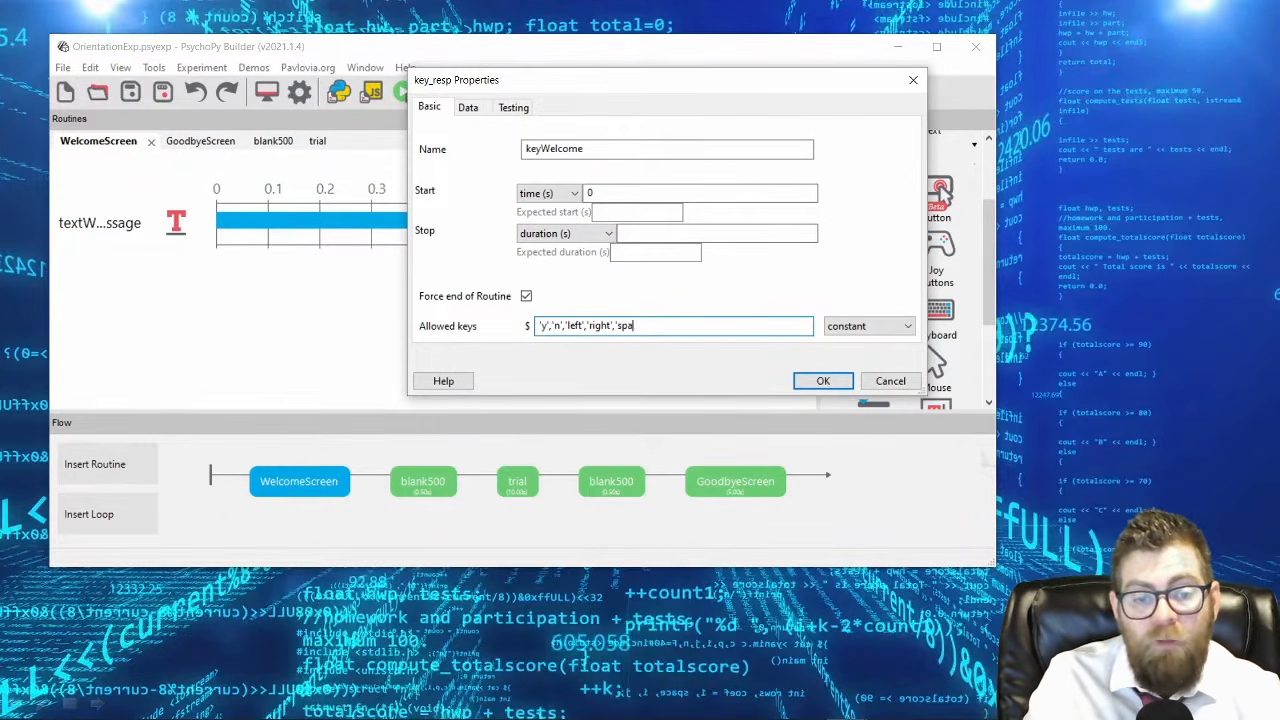
{"action": "type", "text": "'space'"}
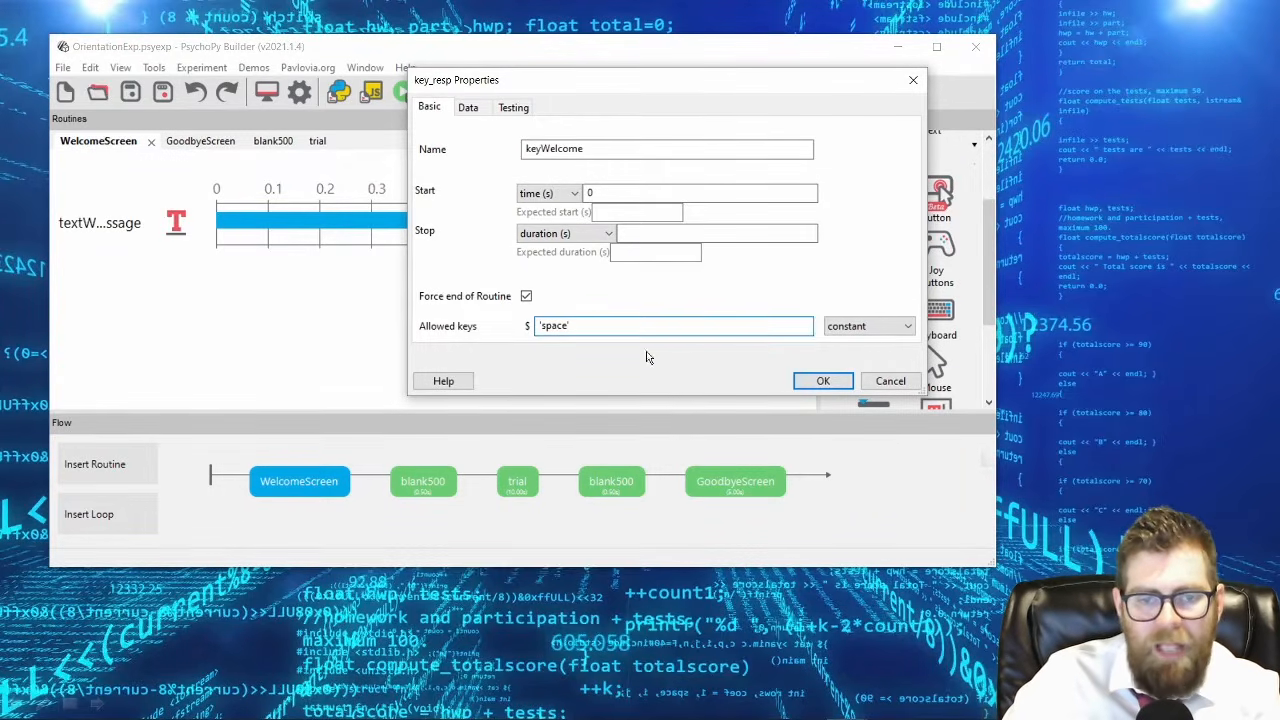
Try the Store correct option in keyWelcome's data settings and switch it back off.
{"action": "left_click", "coordinate": [468, 110]}
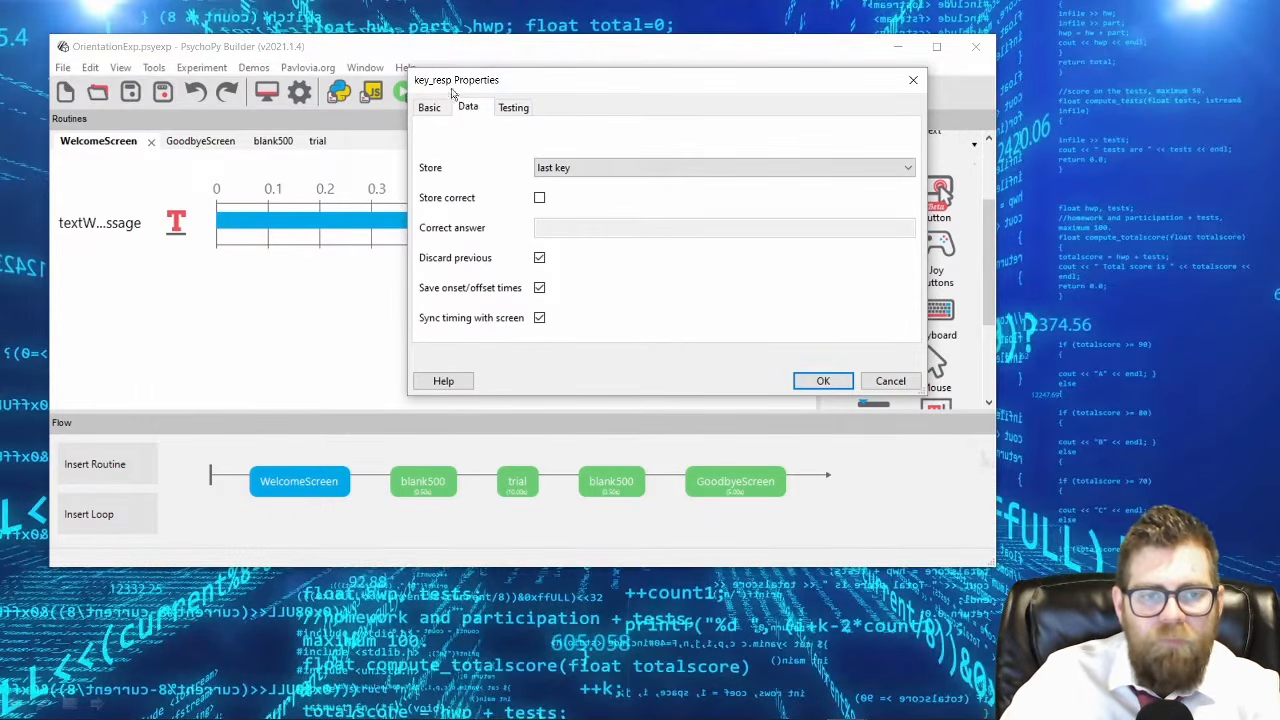
{"action": "left_click_drag", "start_coordinate": [585, 89], "coordinate": [677, 84]}
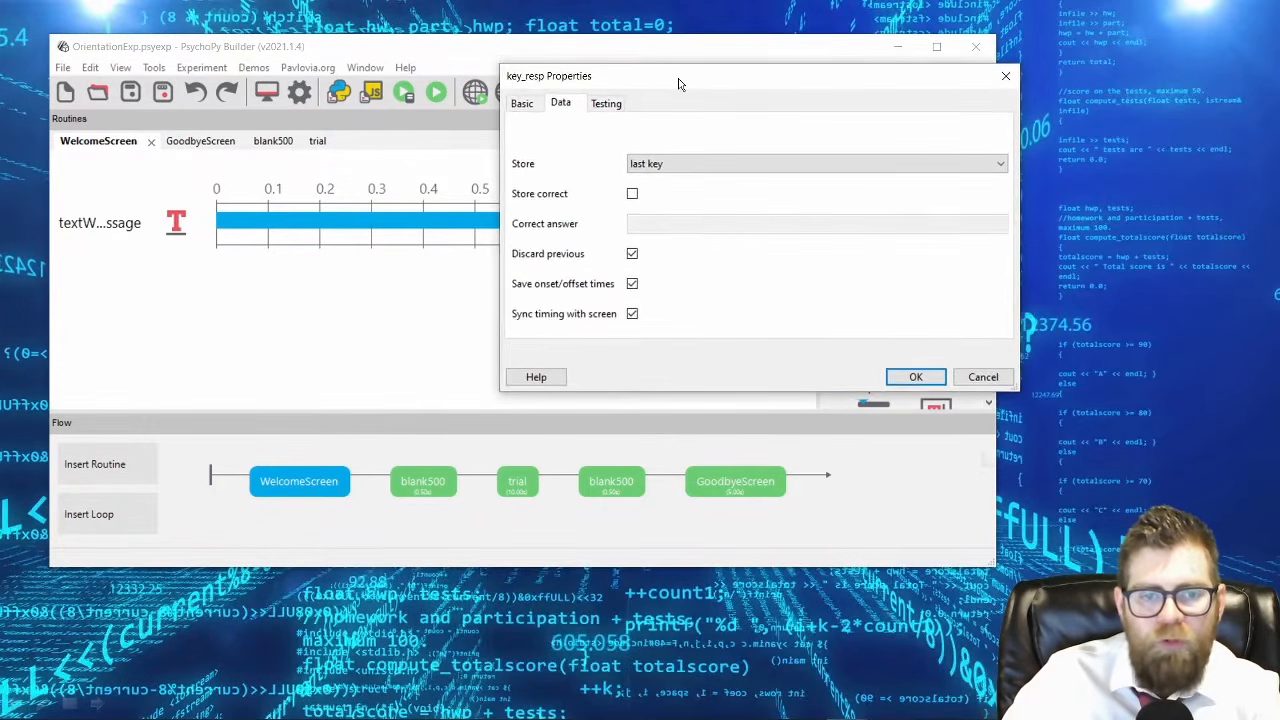
{"action": "left_click", "coordinate": [632, 195]}
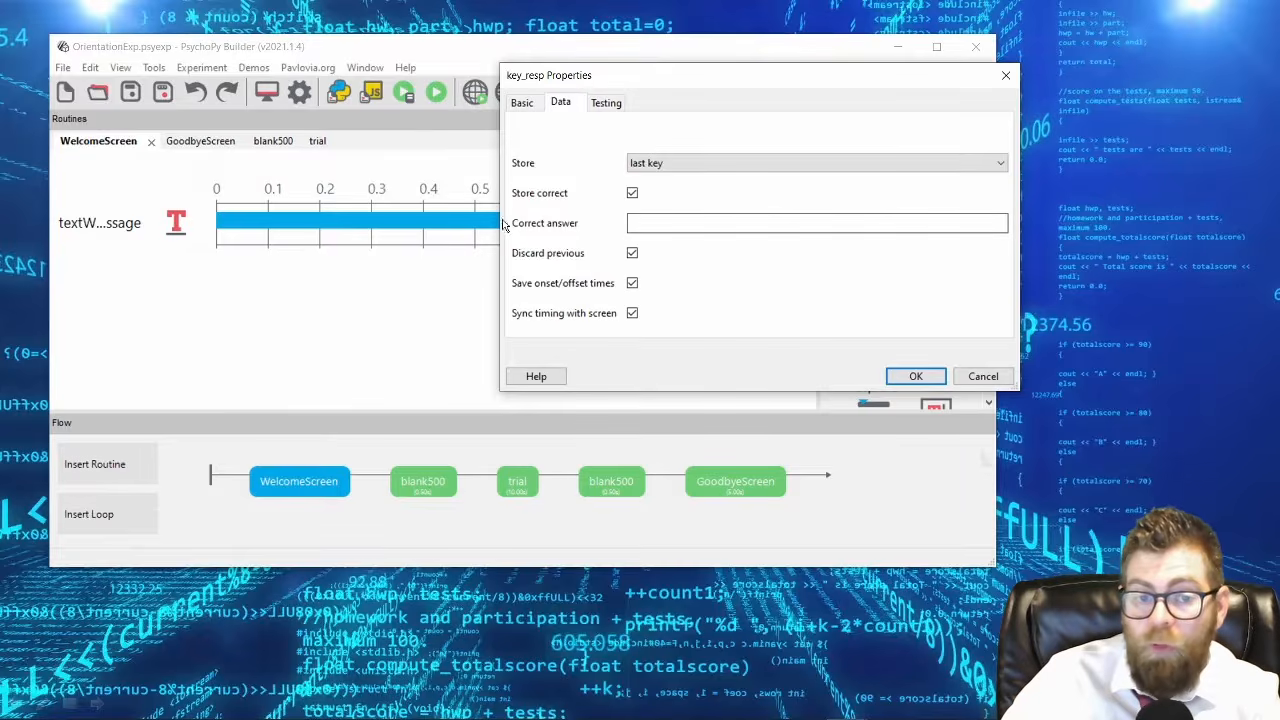
{"action": "left_click", "coordinate": [632, 195]}
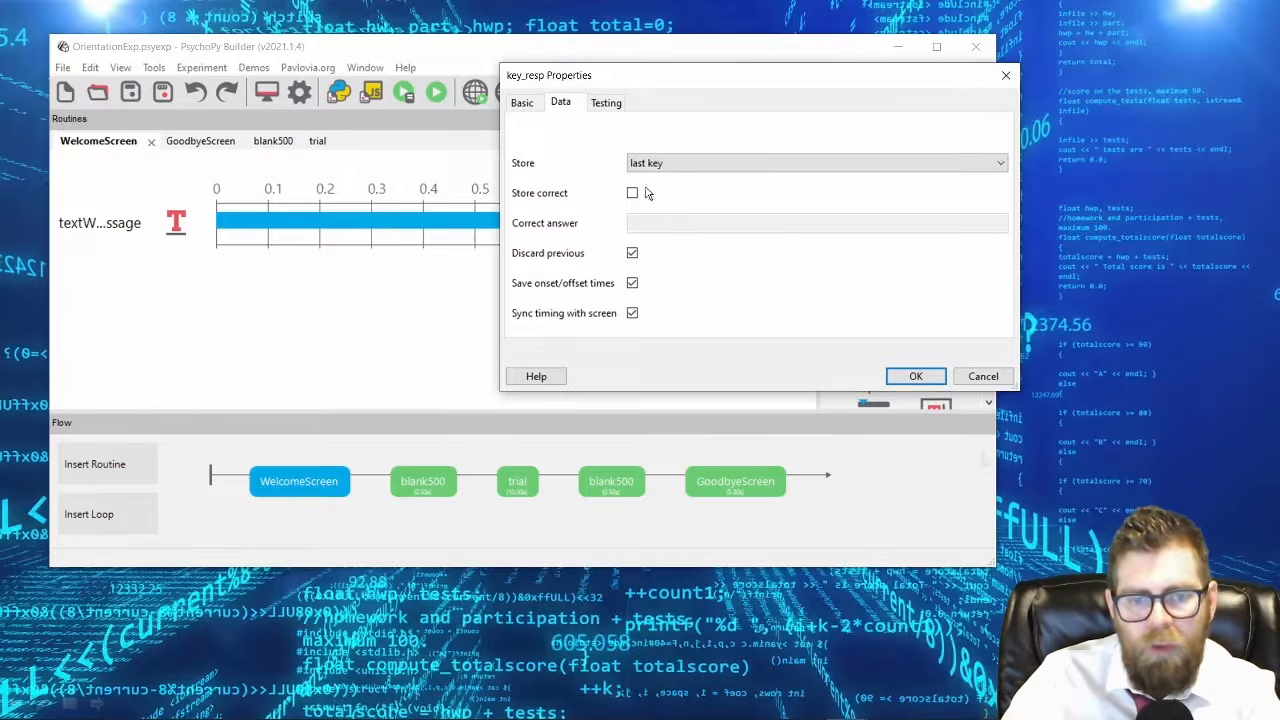
Review the Store choices for keyWelcome and compare its basic settings with its data settings.
{"action": "left_click", "coordinate": [735, 165]}
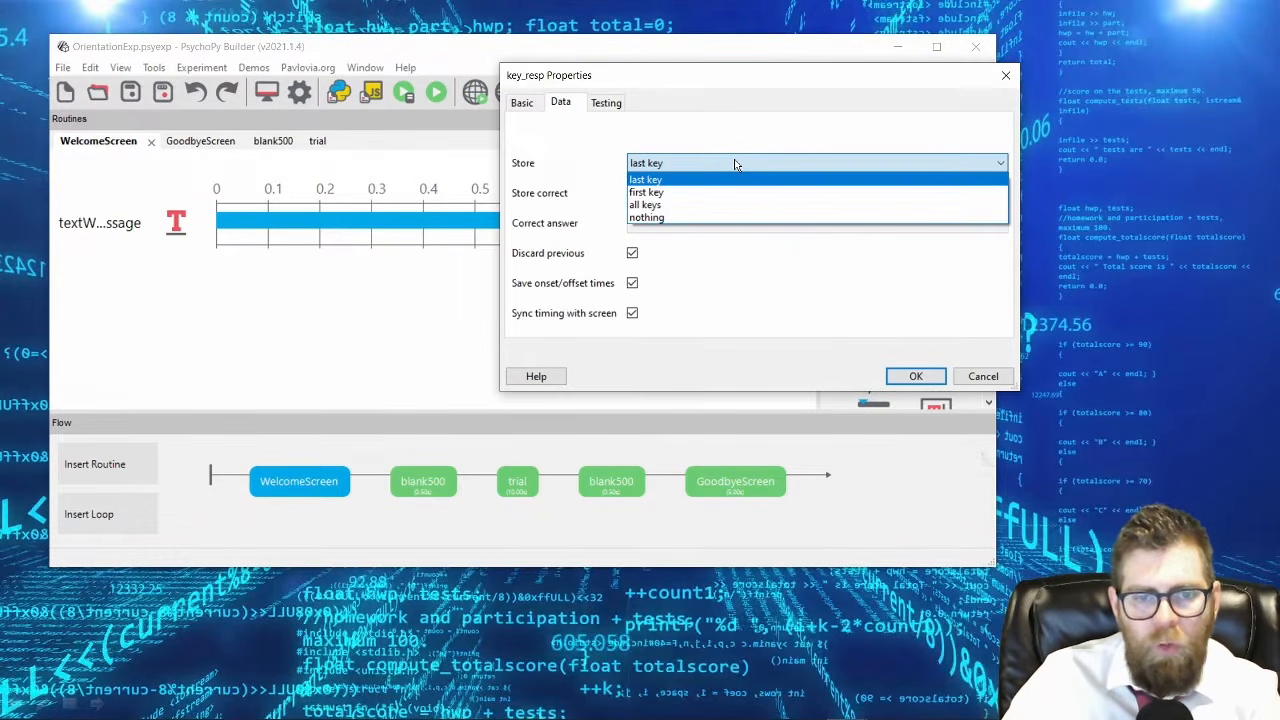
{"action": "left_click", "coordinate": [735, 165]}
{"action": "left_click", "coordinate": [522, 102]}
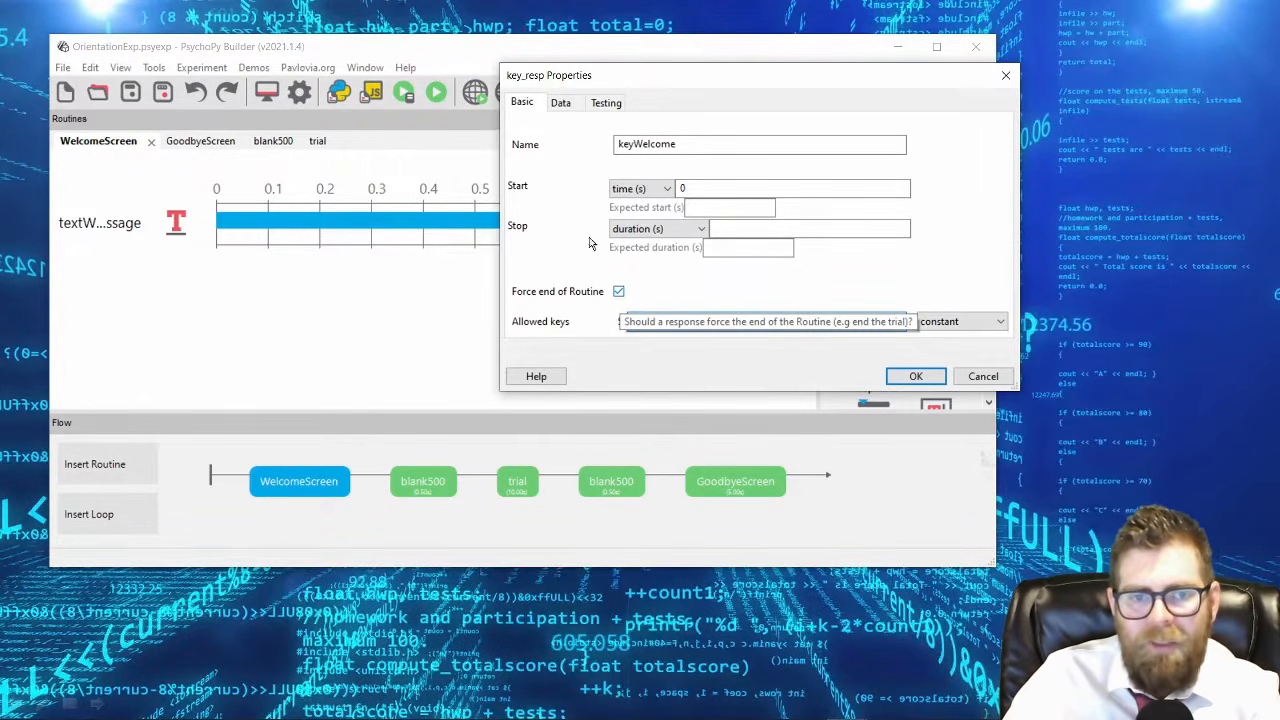
{"action": "left_click", "coordinate": [561, 104]}
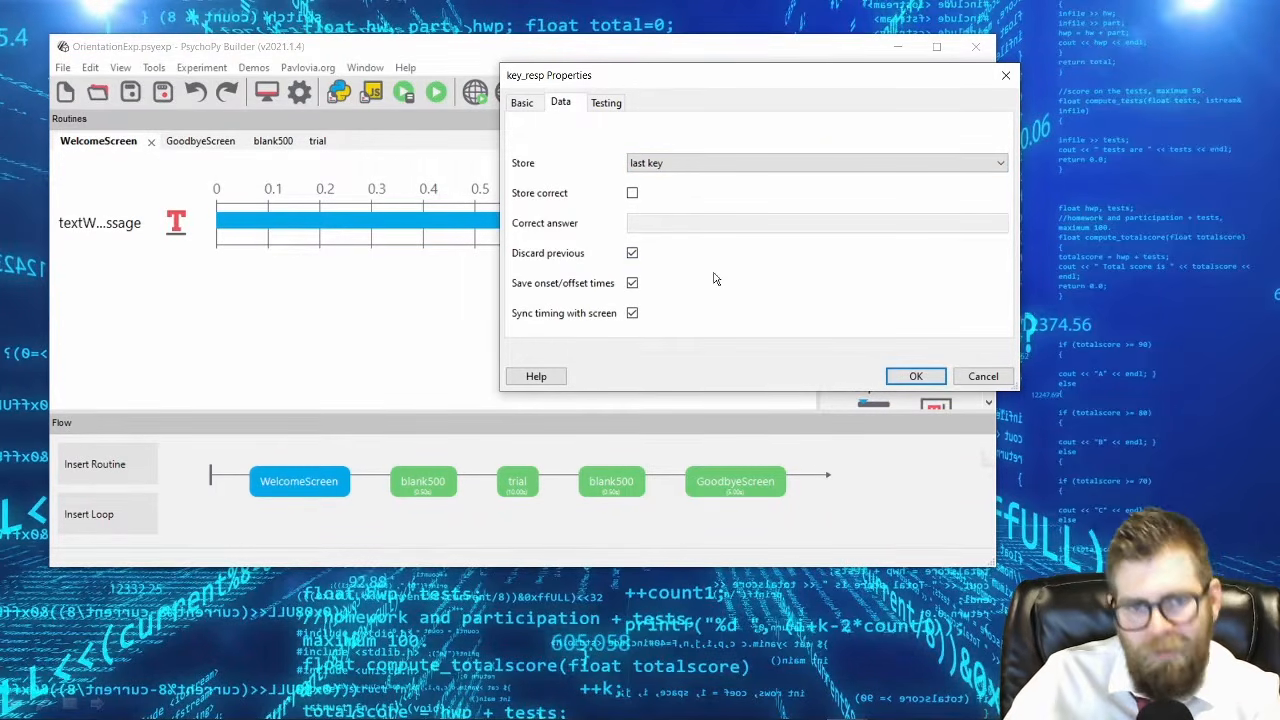
Switch off Force end of Routine for keyWelcome and set its allowed keys to '1','2','3','4'.
{"action": "left_click", "coordinate": [522, 102]}
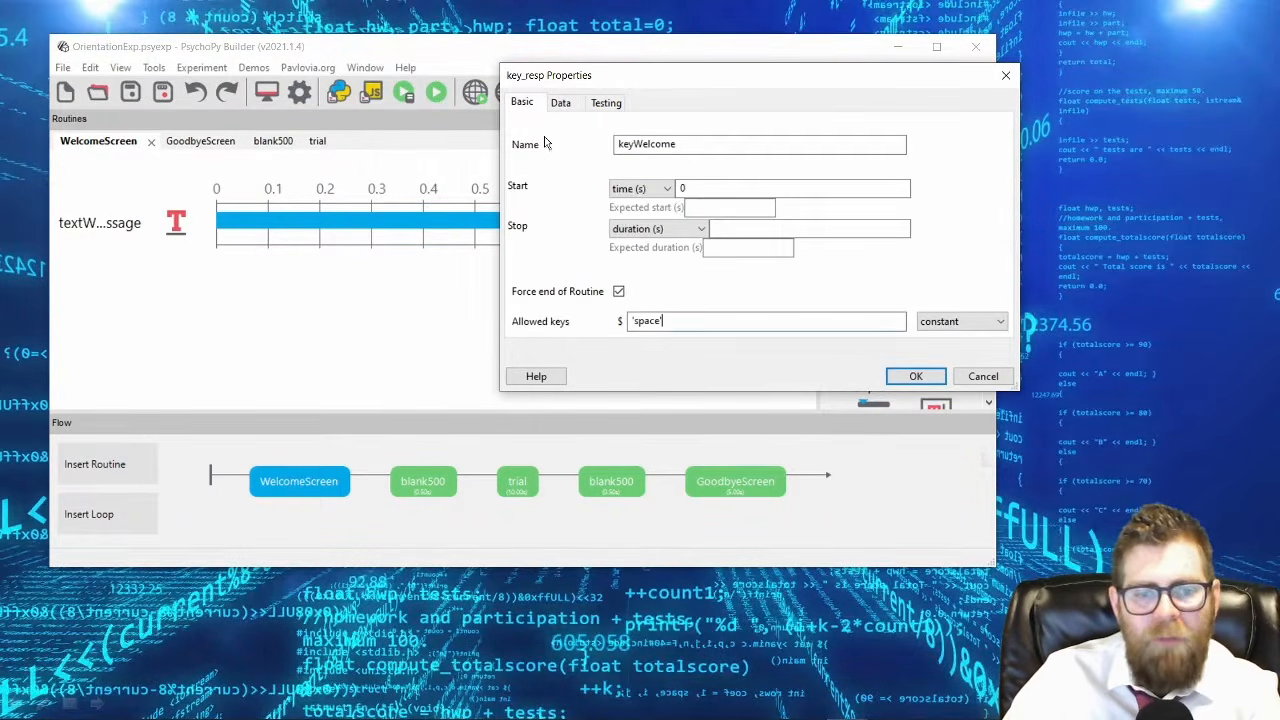
{"action": "left_click", "coordinate": [619, 293]}
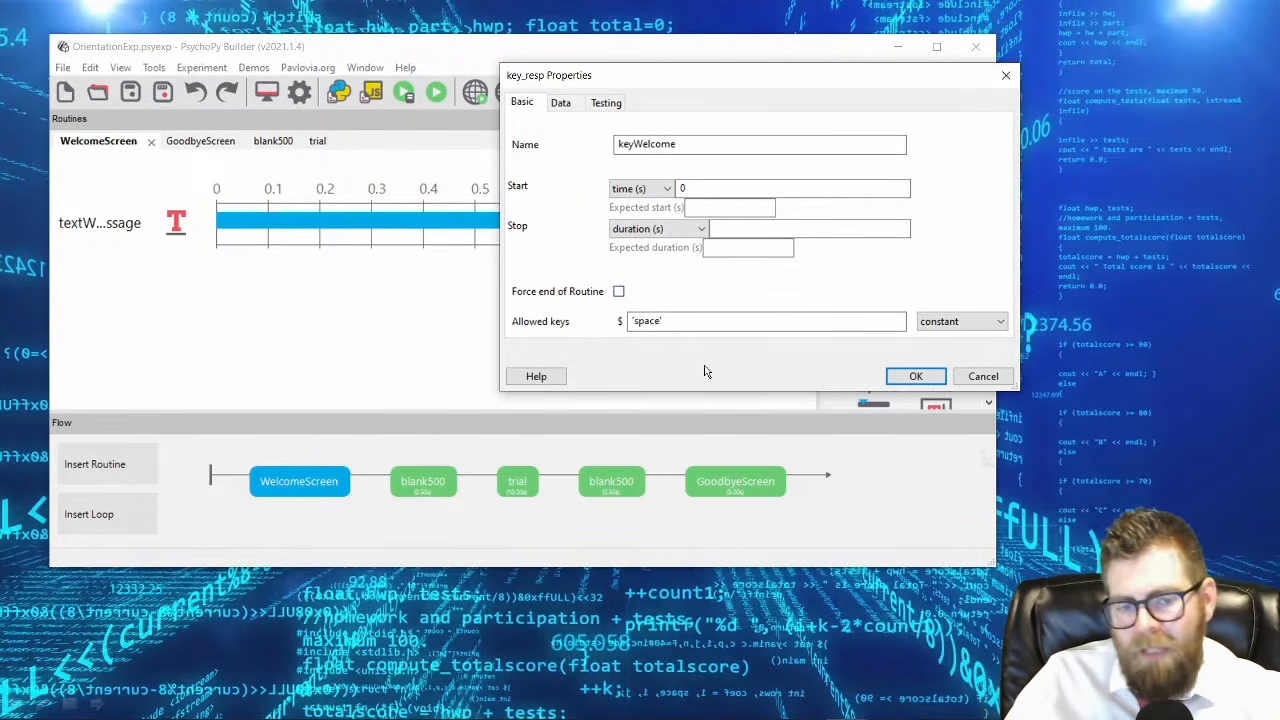
{"action": "left_click", "coordinate": [715, 321]}
{"action": "key", "text": "BackSpace"}
{"action": "key", "text": "BackSpace"}
{"action": "key", "text": "BackSpace"}
{"action": "key", "text": "BackSpace"}
{"action": "key", "text": "BackSpace"}
{"action": "key", "text": "BackSpace"}
{"action": "type", "text": "1','2'"}
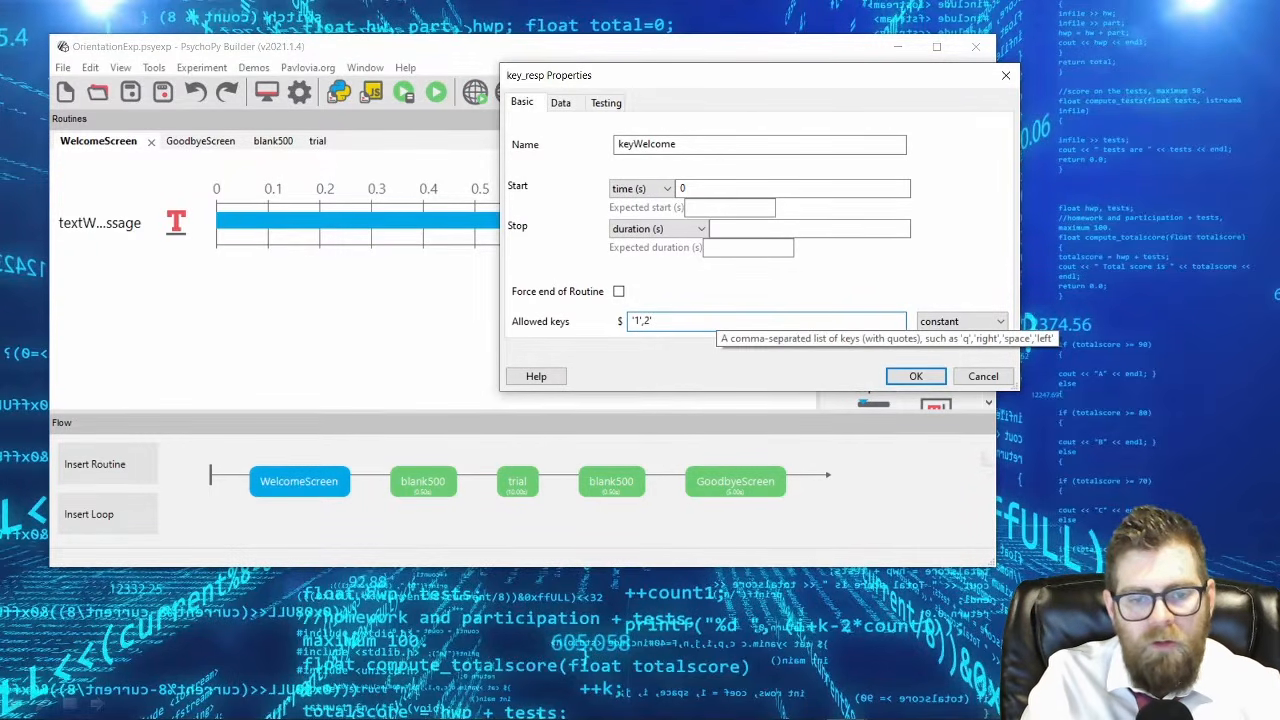
{"action": "key", "text": "BackSpace"}
{"action": "key", "text": "BackSpace"}
{"action": "type", "text": "2','3','4'"}
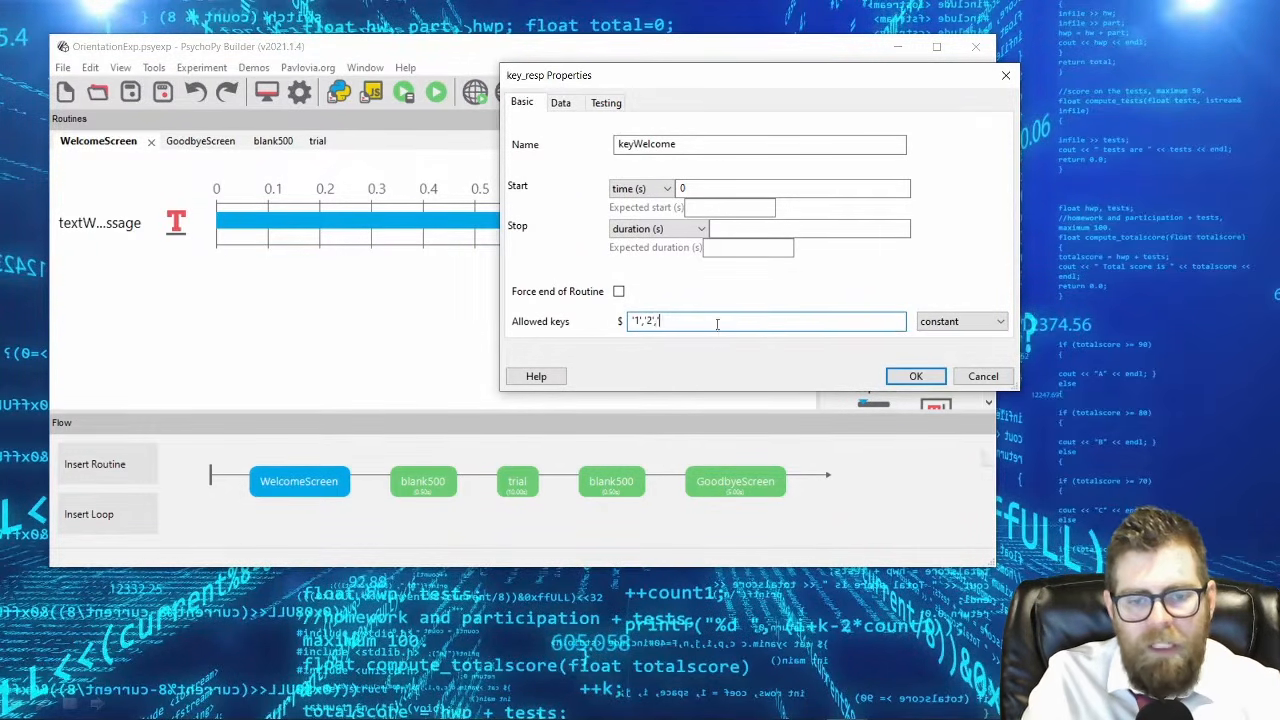
Try removing the quotation marks between the 3 and 4 entries in the allowed keys, then restore '1','2','3','4'.
{"action": "key", "text": "shift+Left"}
{"action": "key", "text": "shift+Left"}
{"action": "key", "text": "shift+Left"}
{"action": "key", "text": "Left"}
{"action": "key", "text": "Left"}
{"action": "key", "text": "shift+Left"}
{"action": "key", "text": "shift+Left"}
{"action": "key", "text": "Right"}
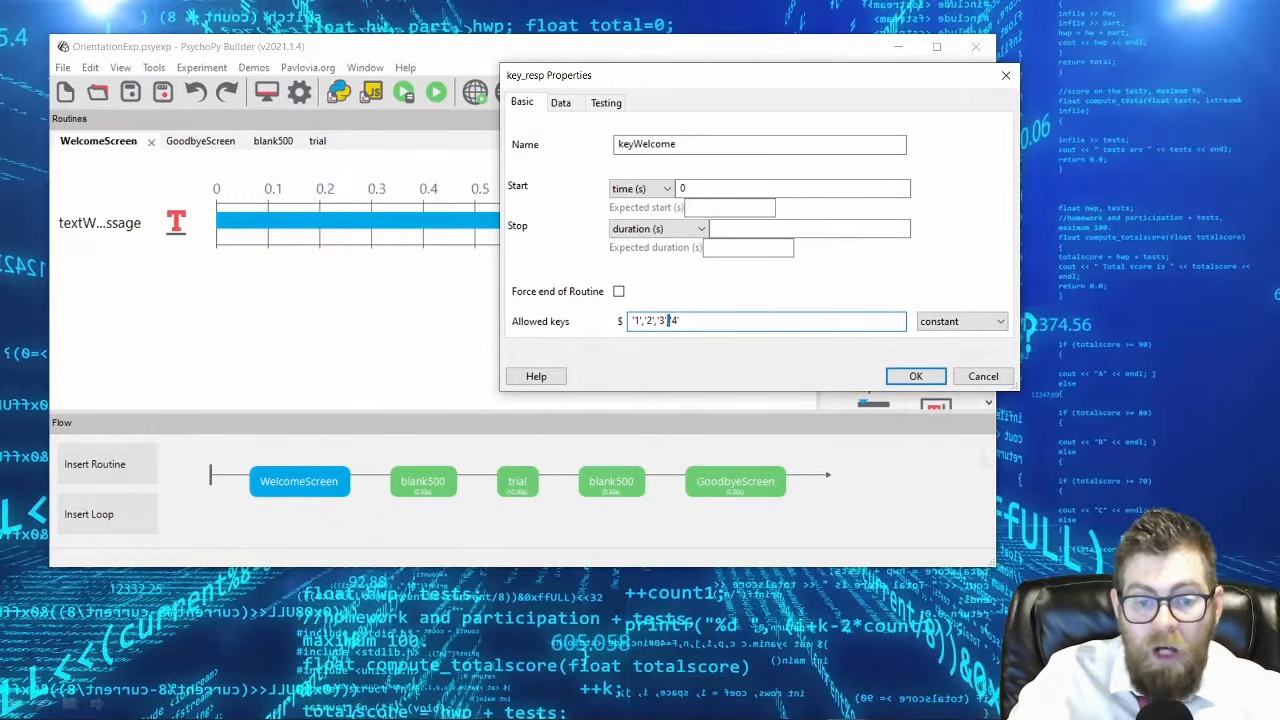
{"action": "key", "text": "Right"}
{"action": "key", "text": "Right"}
{"action": "key", "text": "Right"}
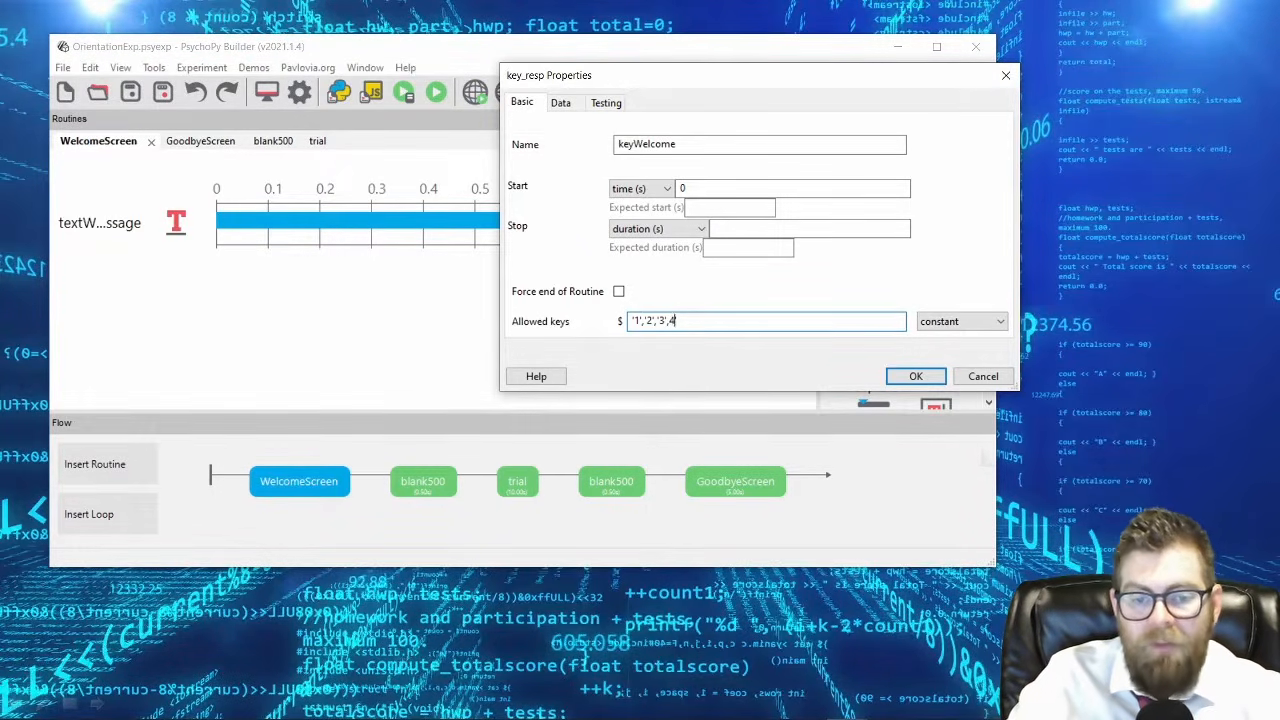
{"action": "key", "text": "Delete"}
{"action": "key", "text": "Right"}
{"action": "key", "text": "Right"}
{"action": "key", "text": "Right"}
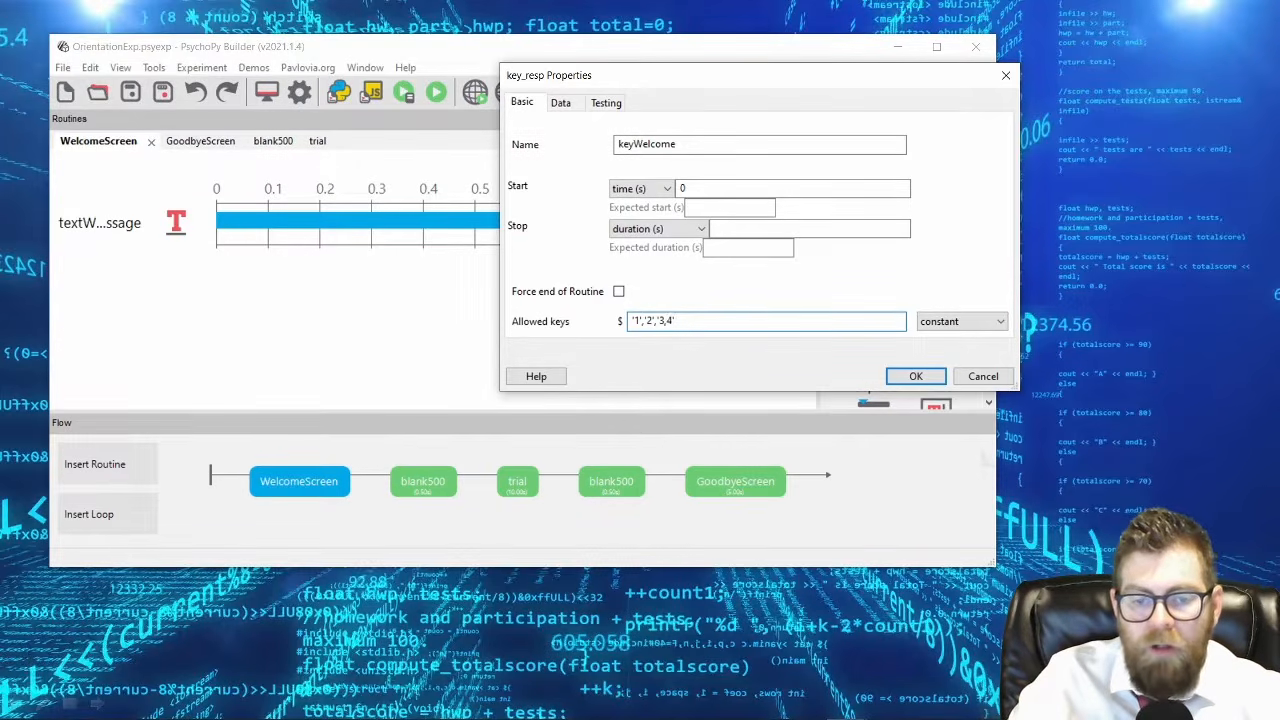
{"action": "key", "text": "Left"}
{"action": "key", "text": "Left"}
{"action": "key", "text": "Left"}
{"action": "key", "text": "Left"}
{"action": "key", "text": "Right"}
{"action": "type", "text": "'1'"}
{"action": "key", "text": "Right"}
{"action": "key", "text": "Right"}
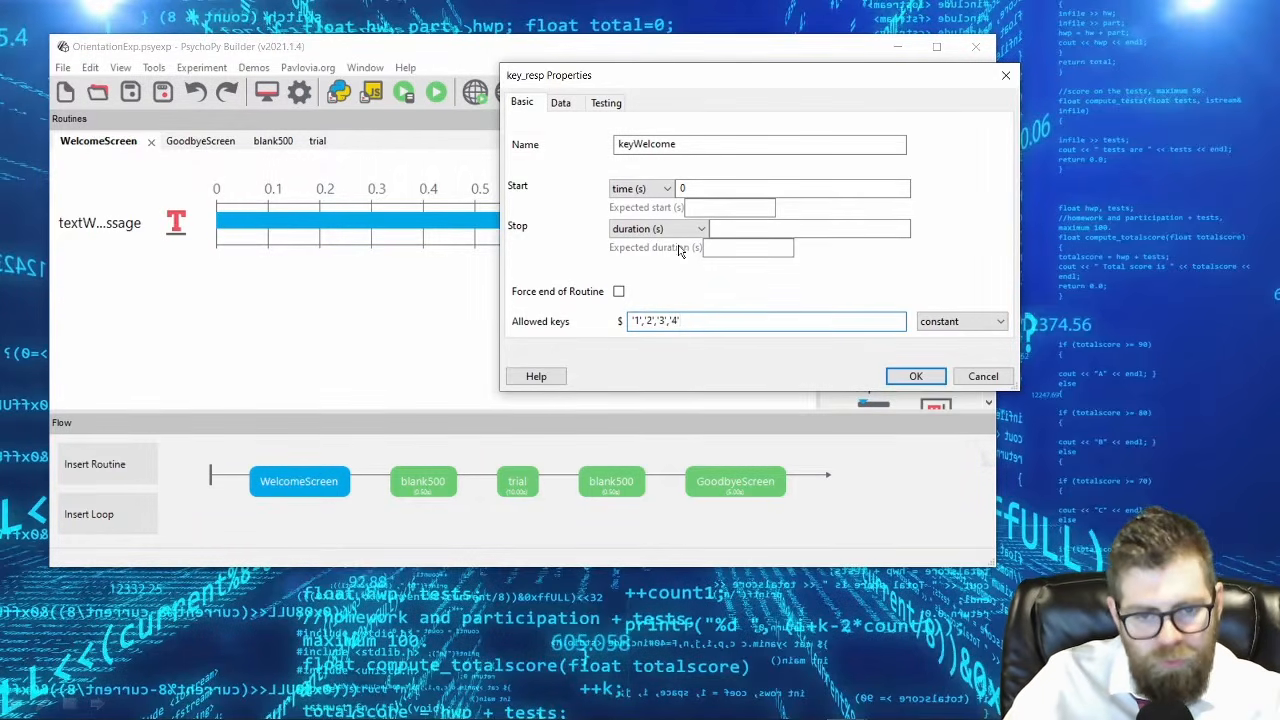
{"action": "left_click", "coordinate": [643, 321]}
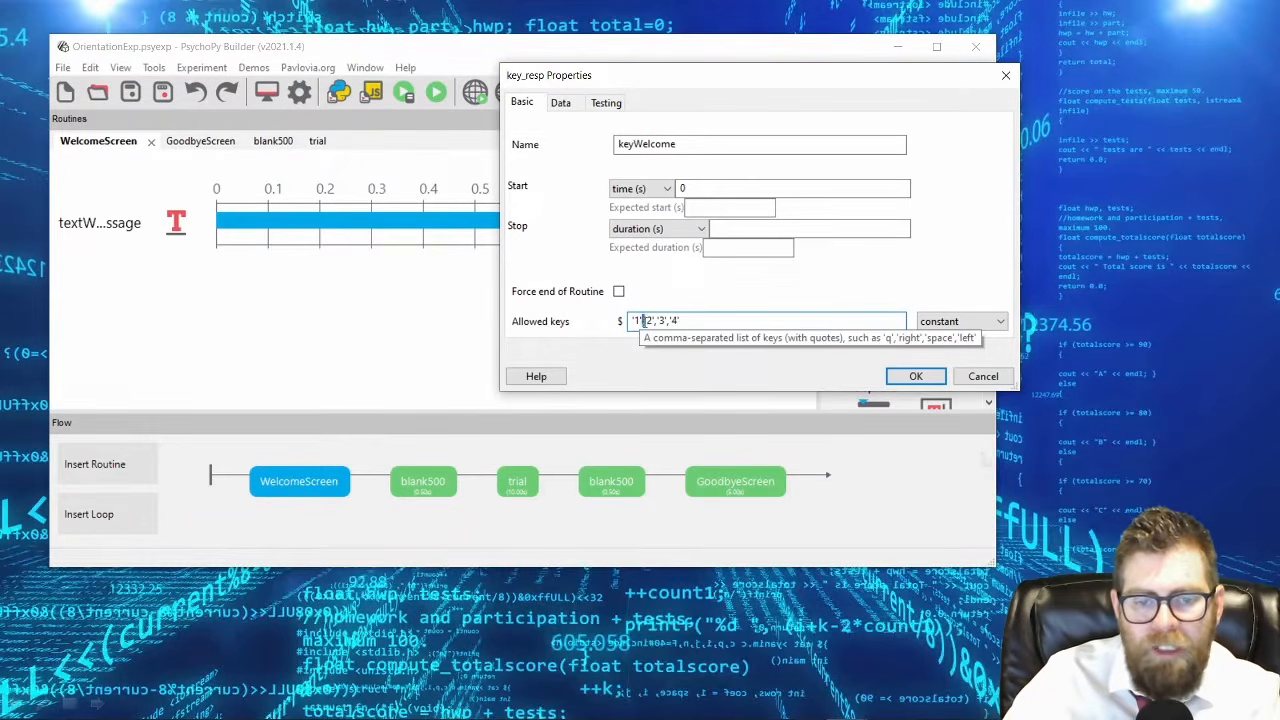
{"action": "left_click", "coordinate": [698, 322]}
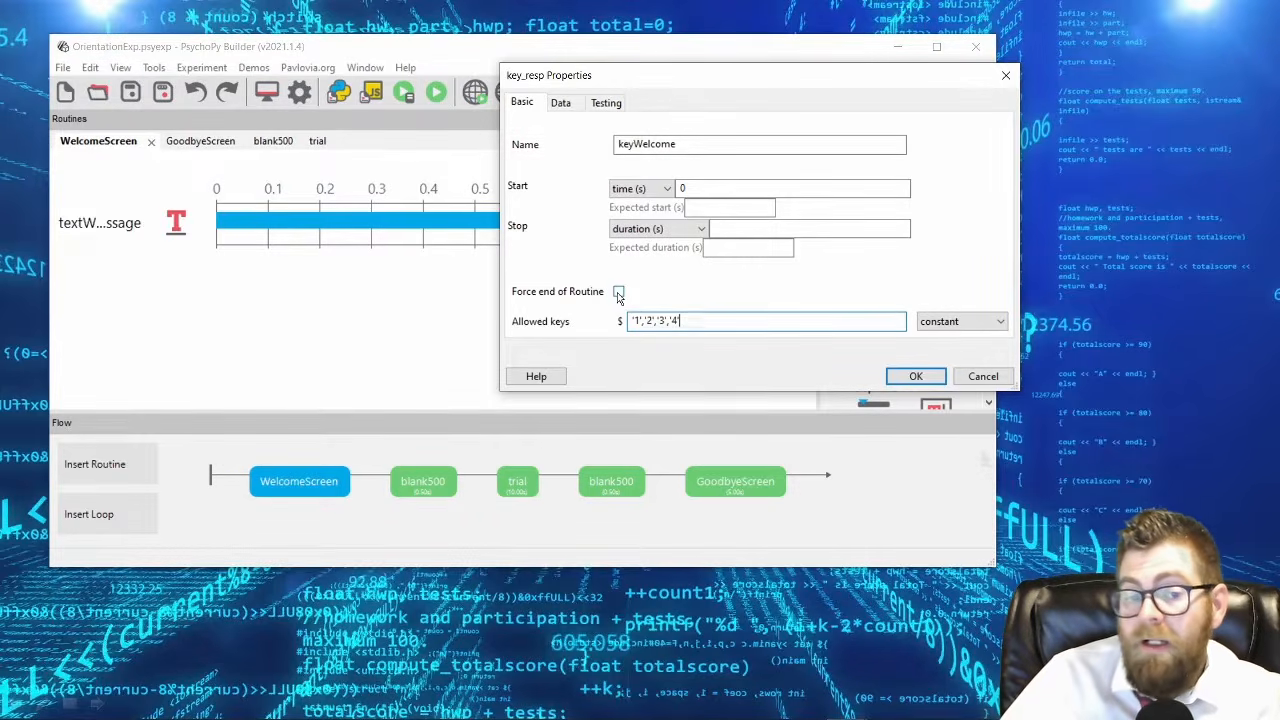
Try the first key and all keys Store options in keyWelcome's data settings, then return Store to last key.
{"action": "left_click", "coordinate": [561, 102]}
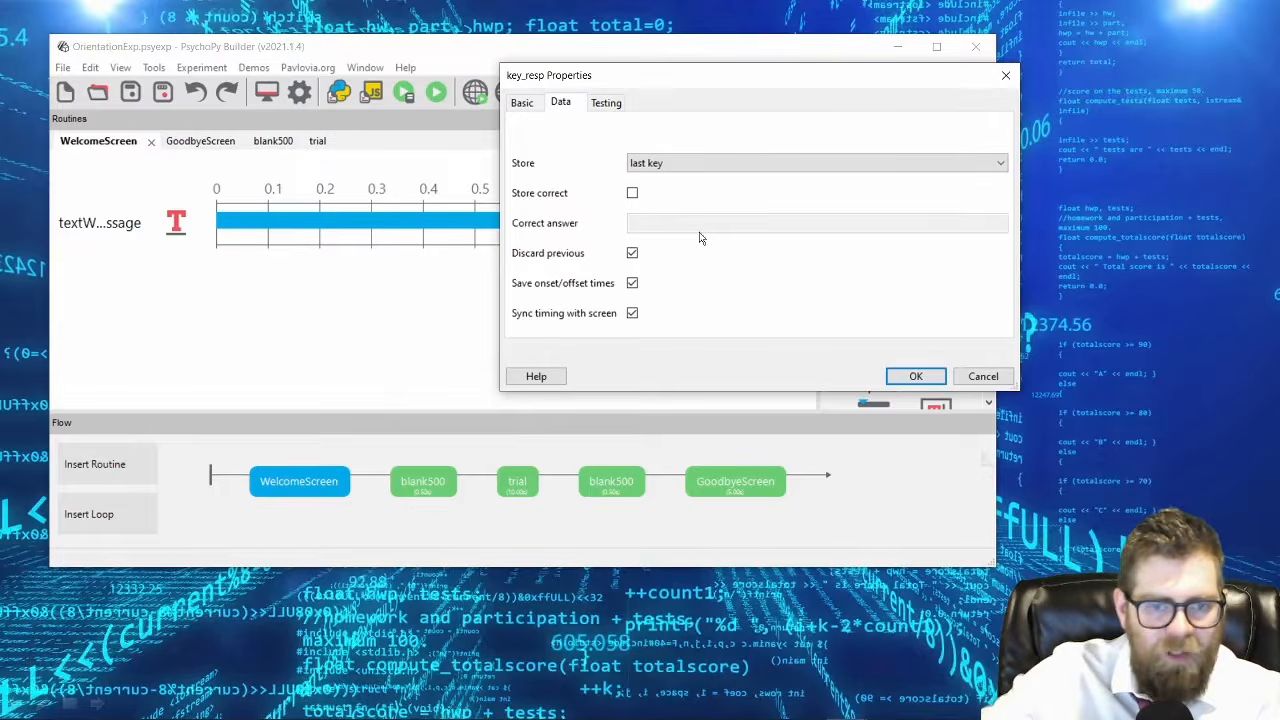
{"action": "left_click", "coordinate": [669, 162]}
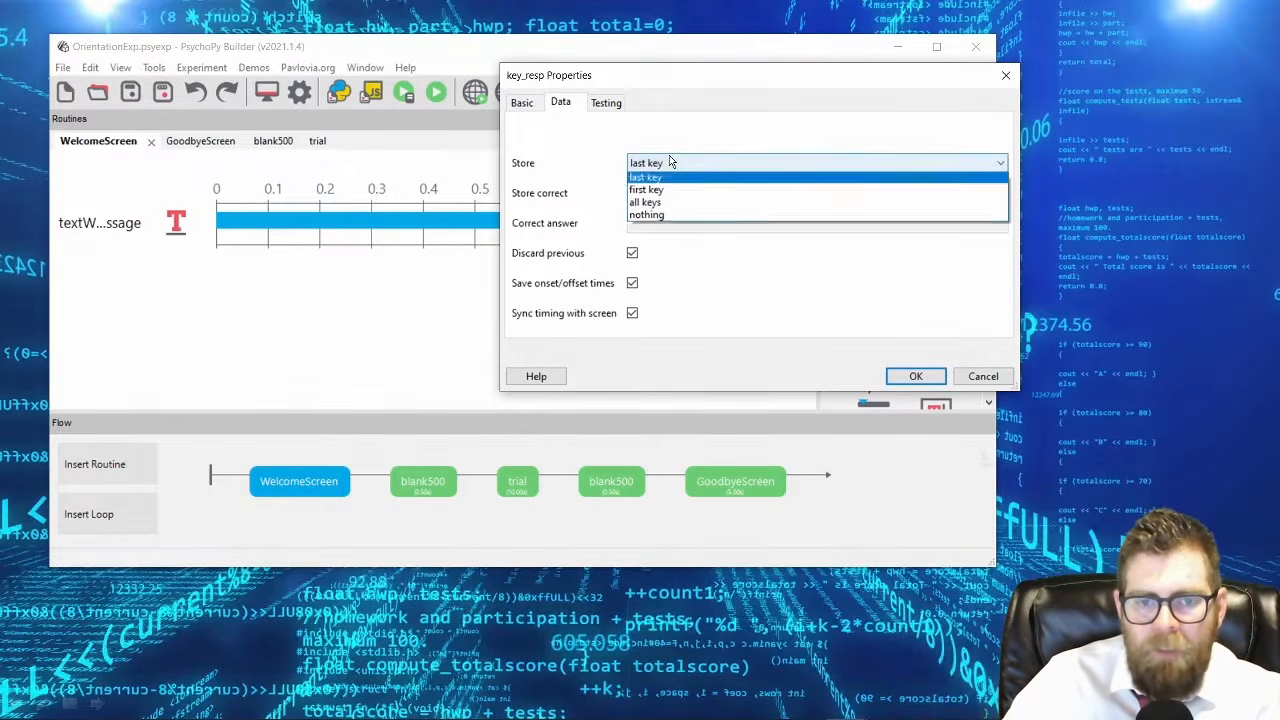
{"action": "left_click", "coordinate": [679, 193]}
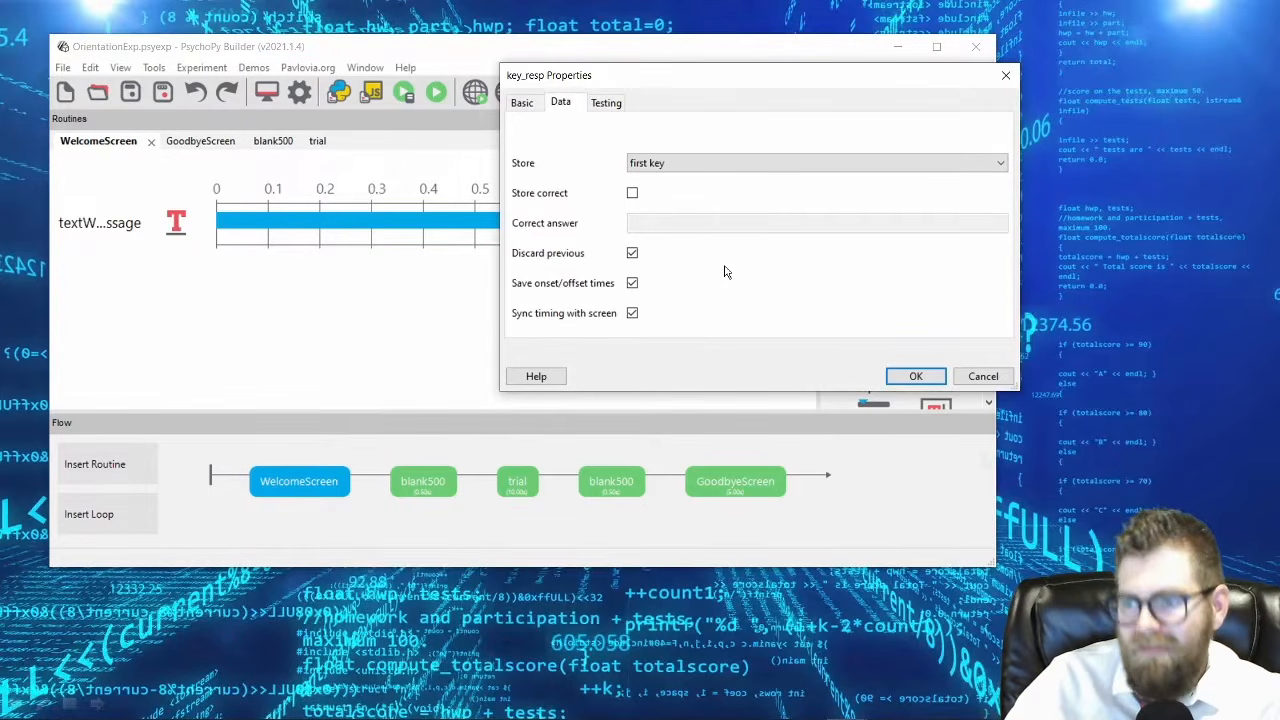
{"action": "left_click", "coordinate": [666, 163]}
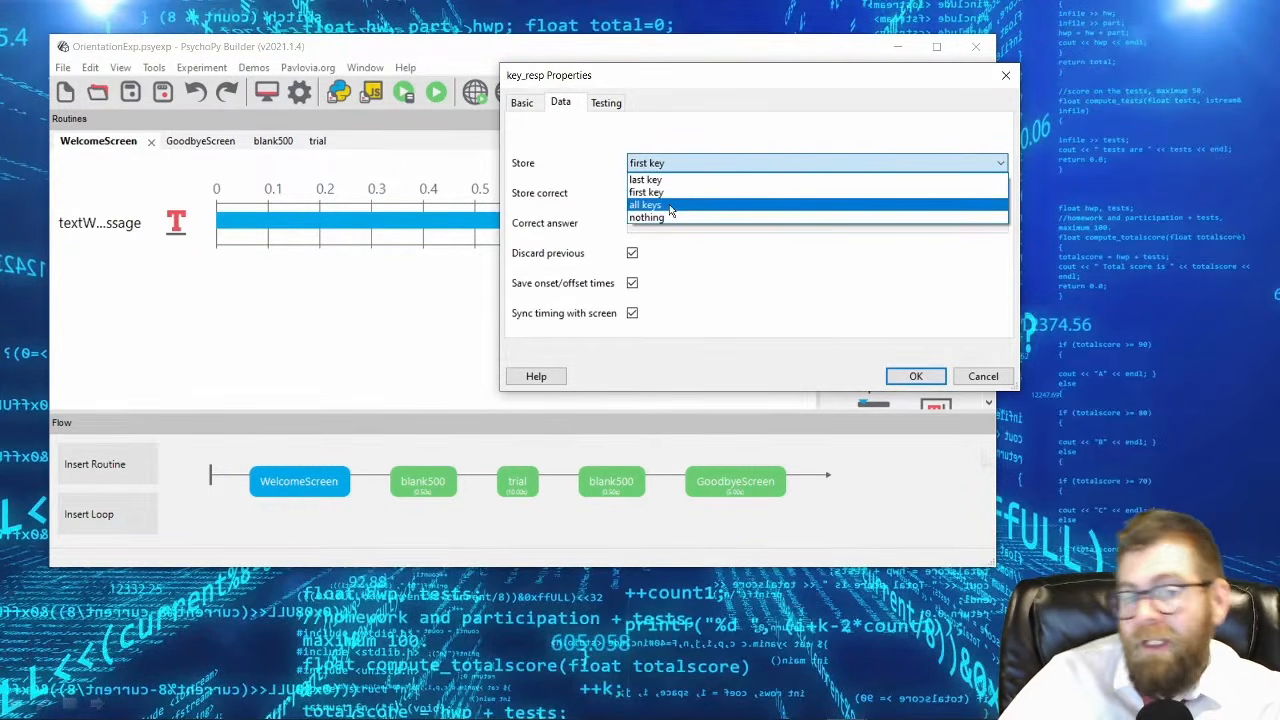
{"action": "left_click", "coordinate": [658, 205]}
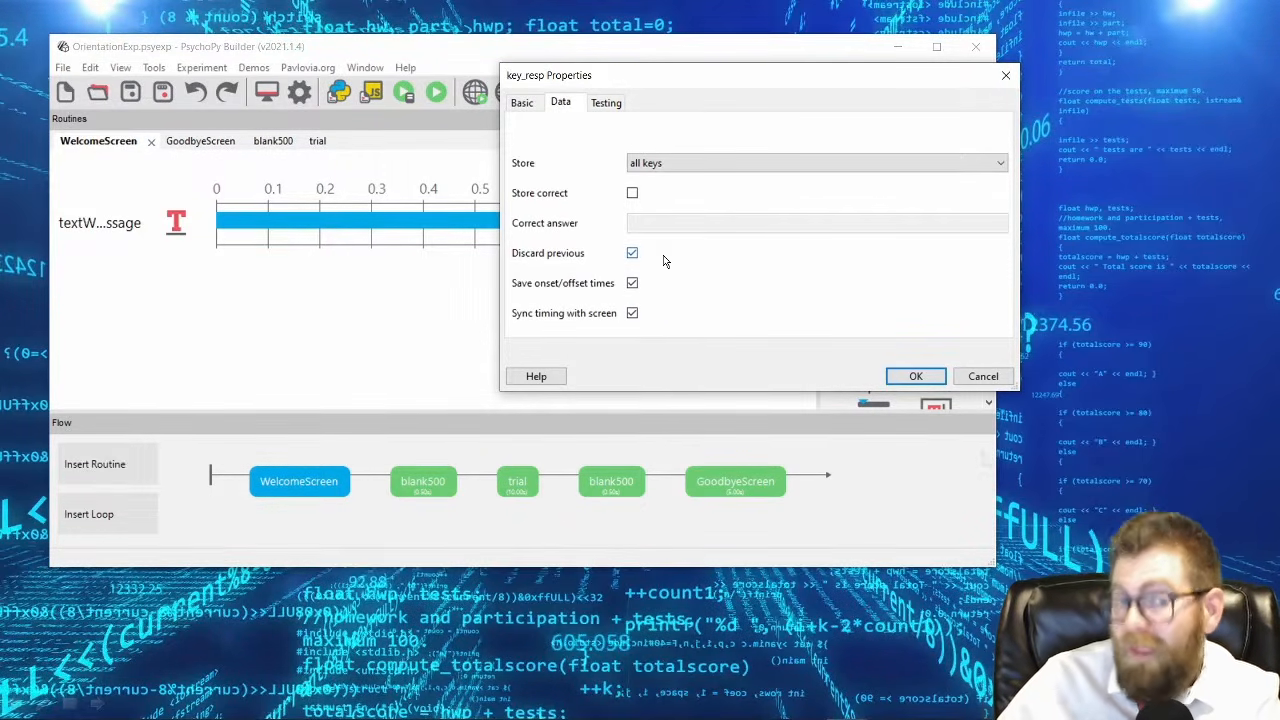
{"action": "mouse_move", "coordinate": [663, 260]}
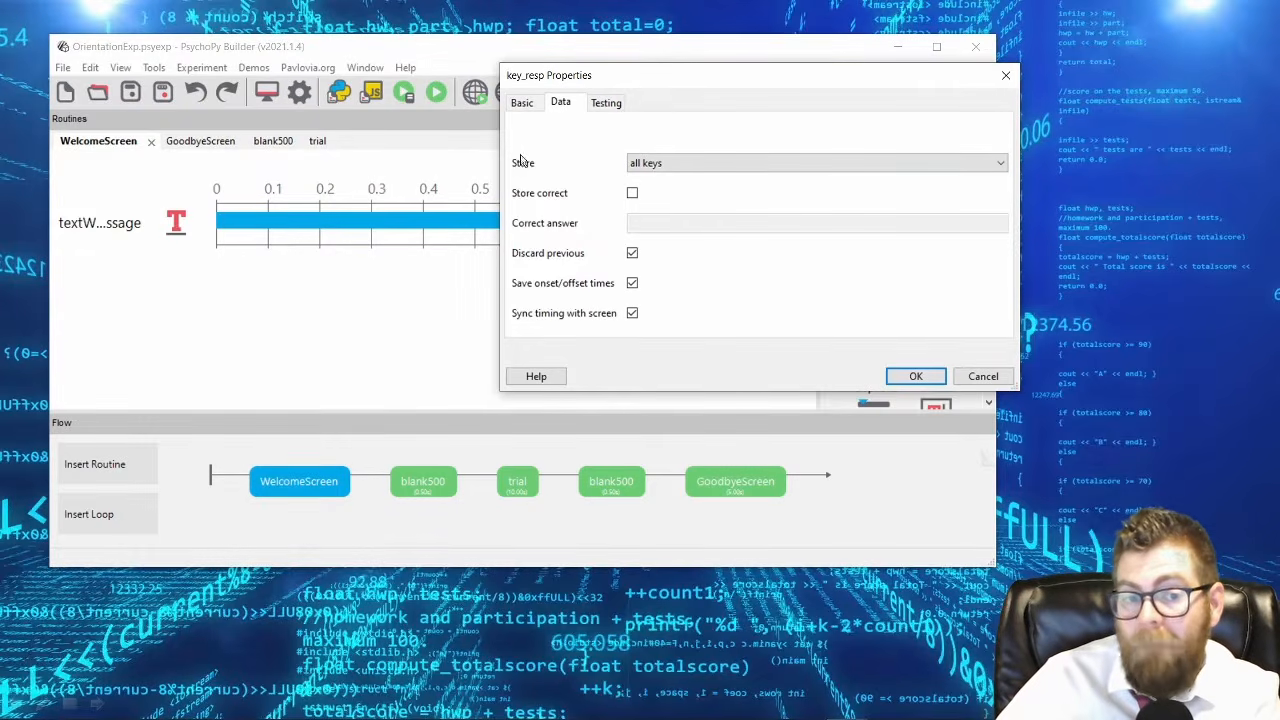
{"action": "left_click", "coordinate": [674, 166]}
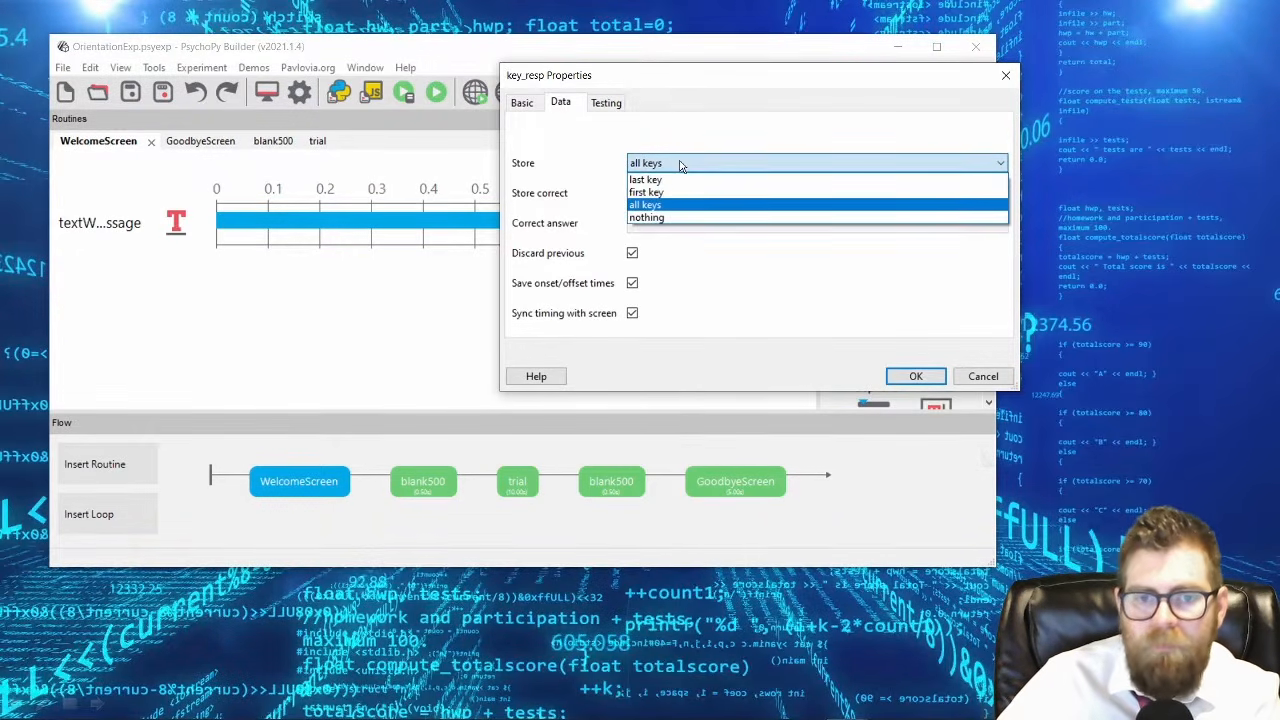
{"action": "left_click", "coordinate": [677, 180]}
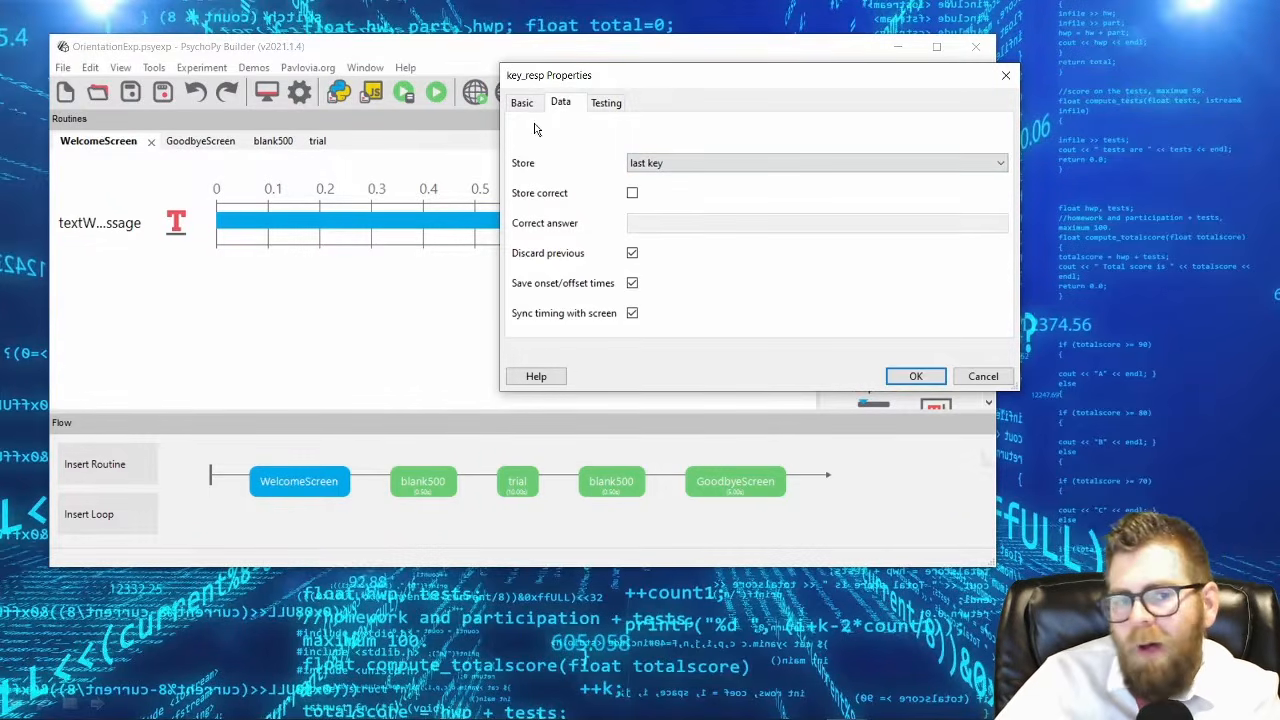
{"action": "left_click", "coordinate": [664, 167]}
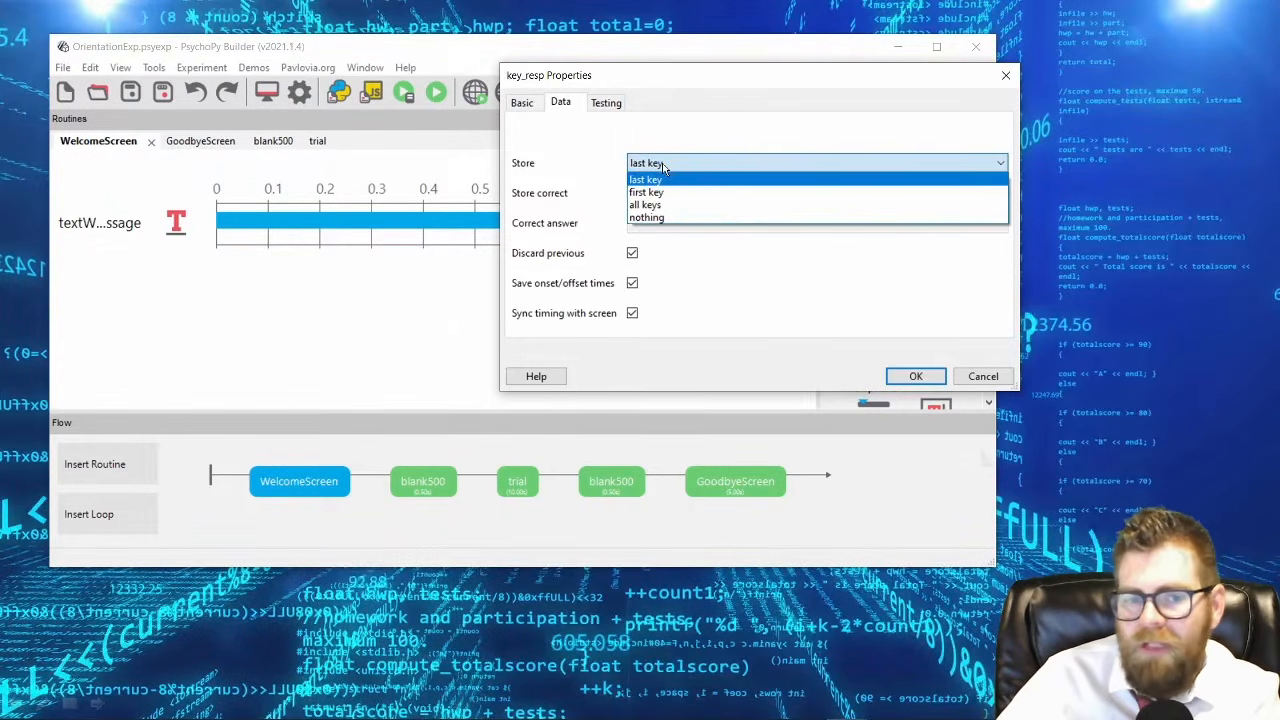
{"action": "left_click", "coordinate": [662, 179]}
Switch on Force end of Routine for keyWelcome, set its allowed keys to 'space', and check the wording of the welcome text.
{"action": "left_click", "coordinate": [525, 105]}
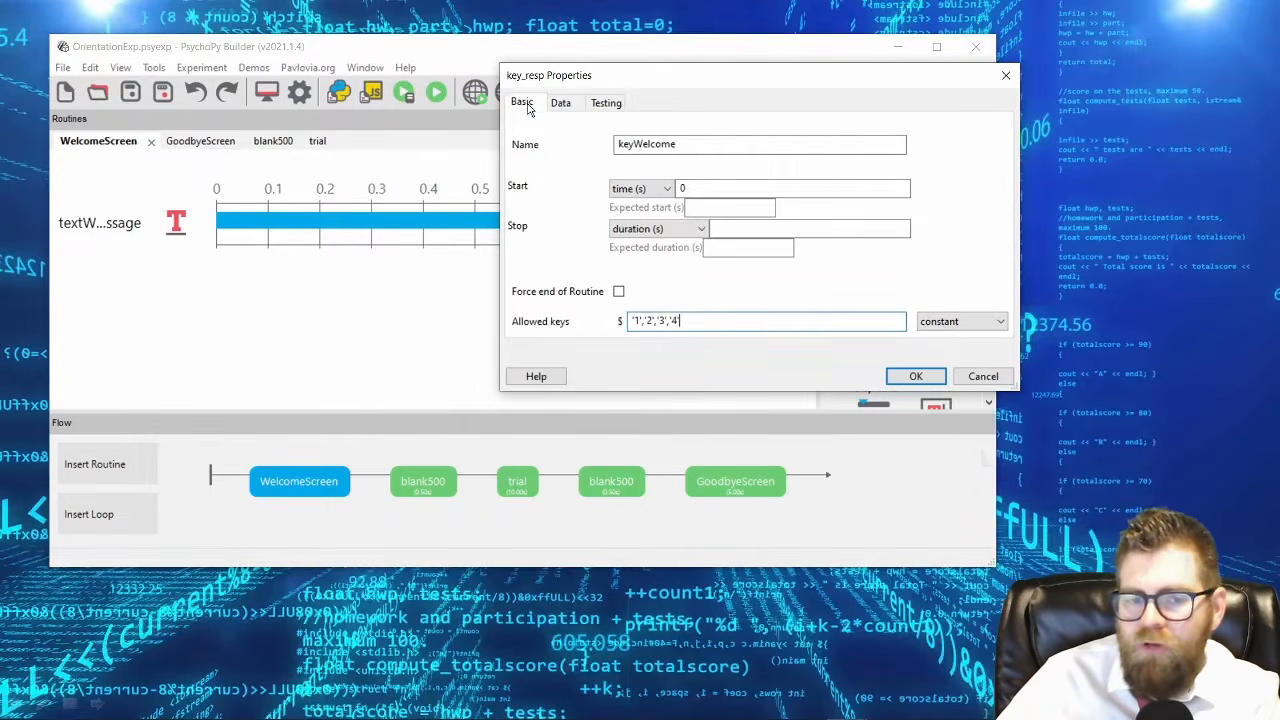
{"action": "left_click", "coordinate": [618, 293]}
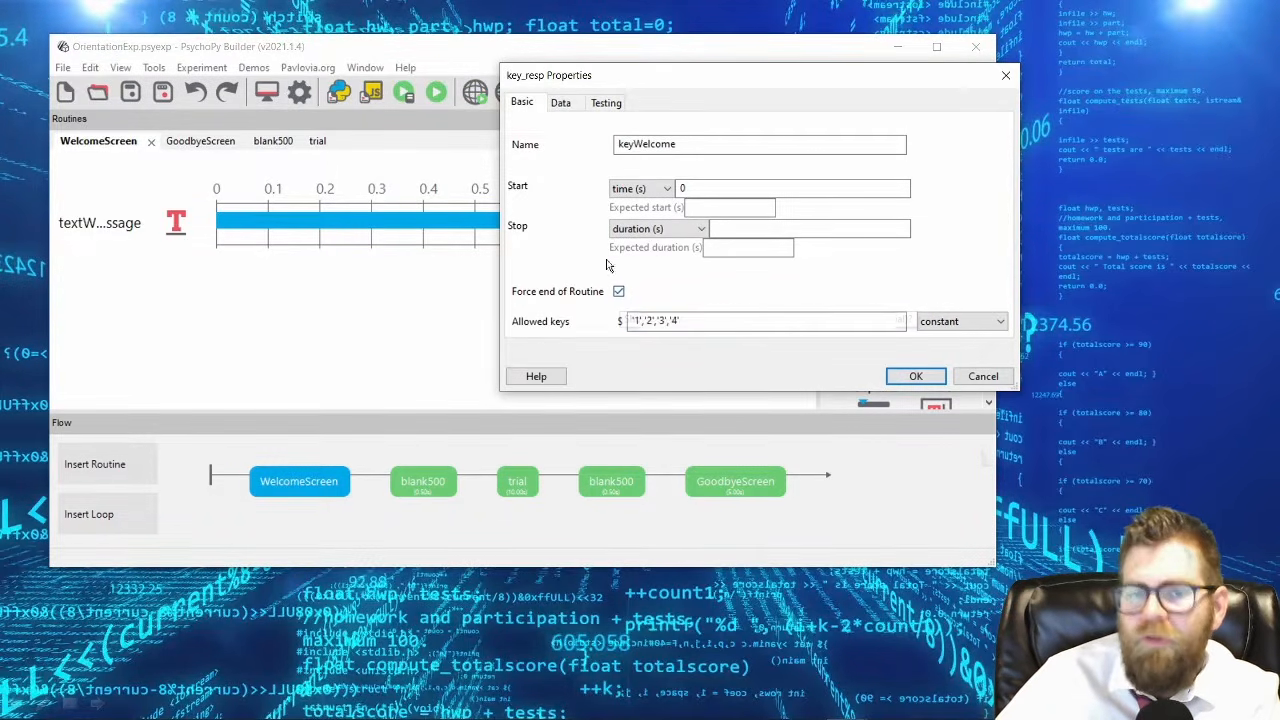
{"action": "left_click", "coordinate": [558, 103]}
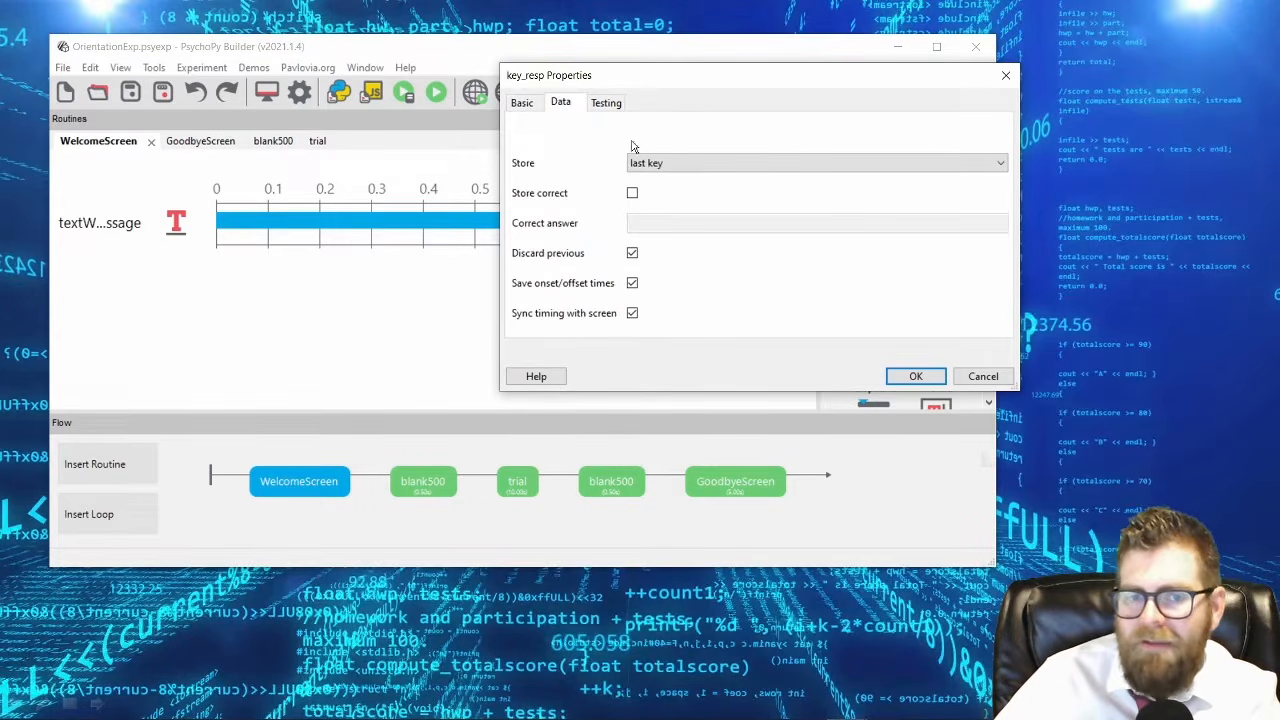
{"action": "left_click", "coordinate": [524, 106]}
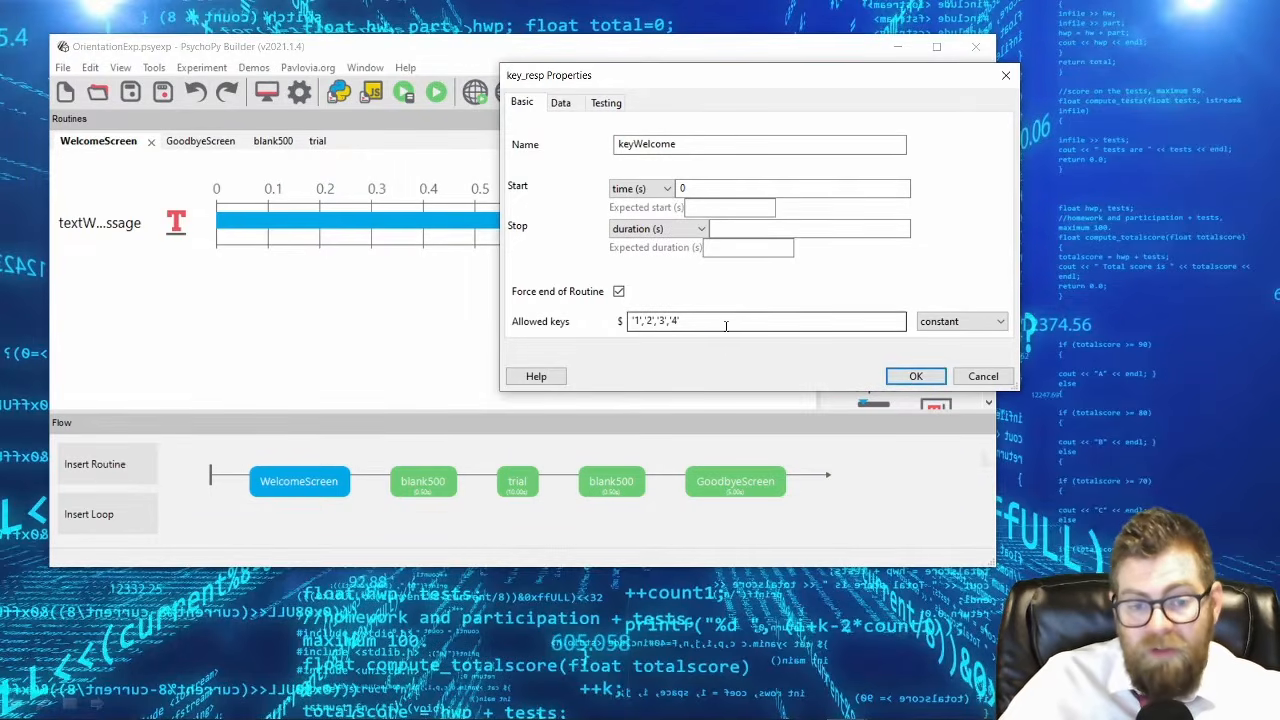
{"action": "left_click_drag", "start_coordinate": [726, 323], "coordinate": [445, 300]}
{"action": "type", "text": "'space'"}
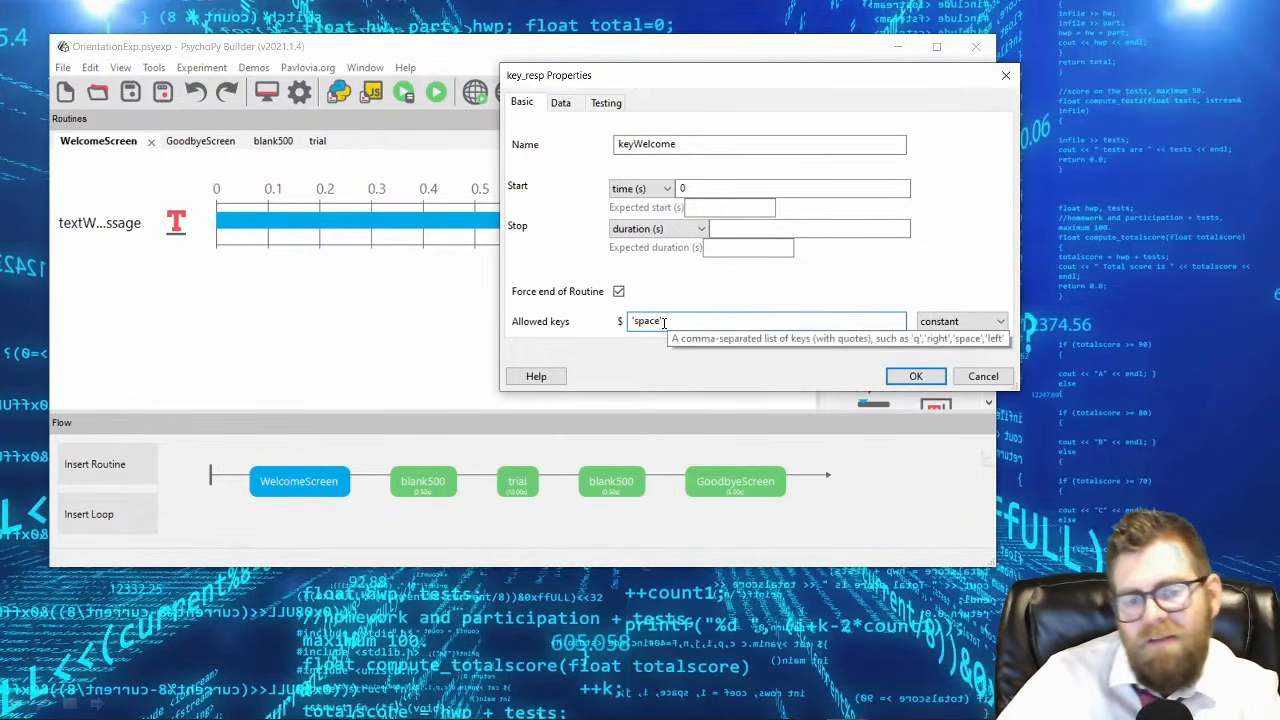
{"action": "left_click", "coordinate": [913, 376]}
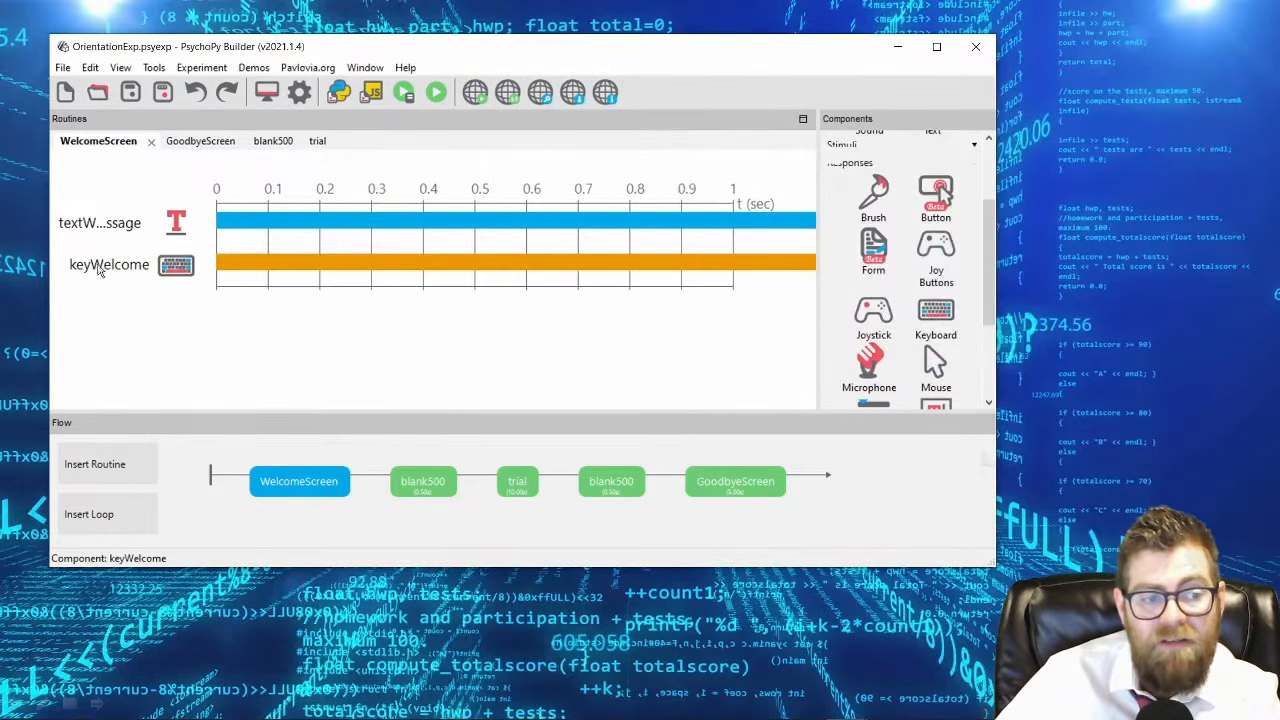
{"action": "left_click", "coordinate": [100, 223]}
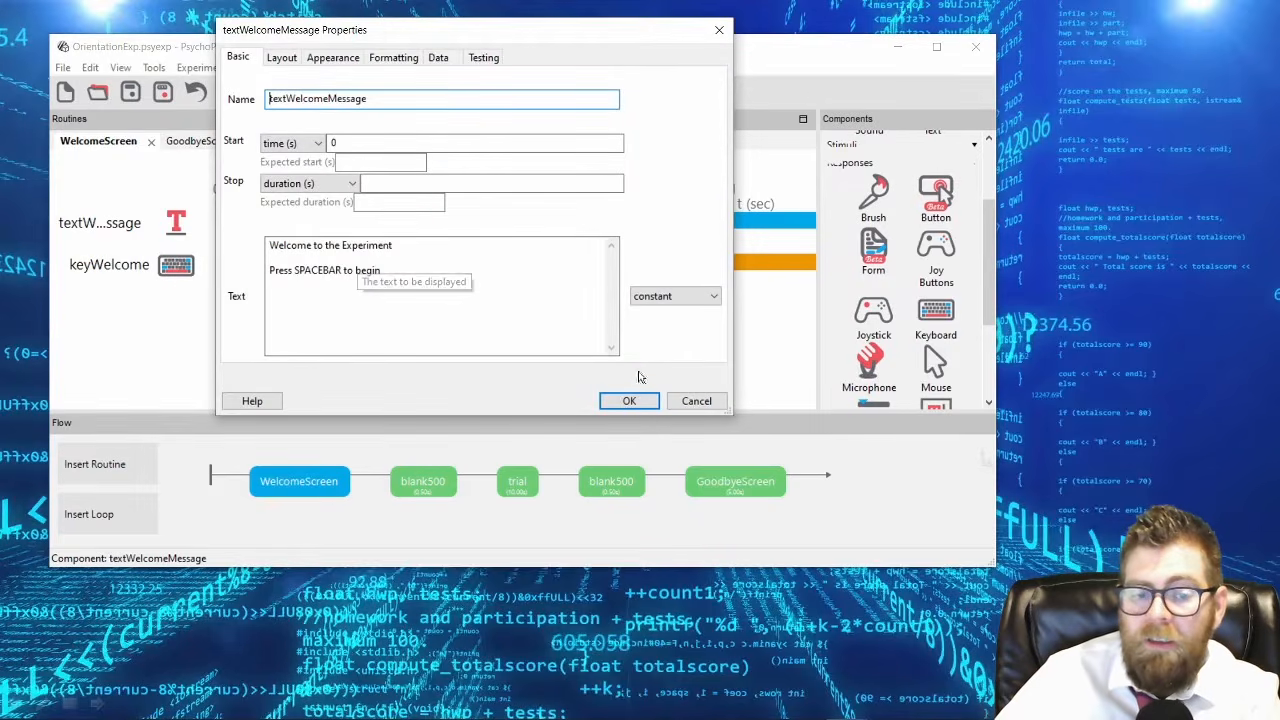
{"action": "left_click", "coordinate": [625, 403]}
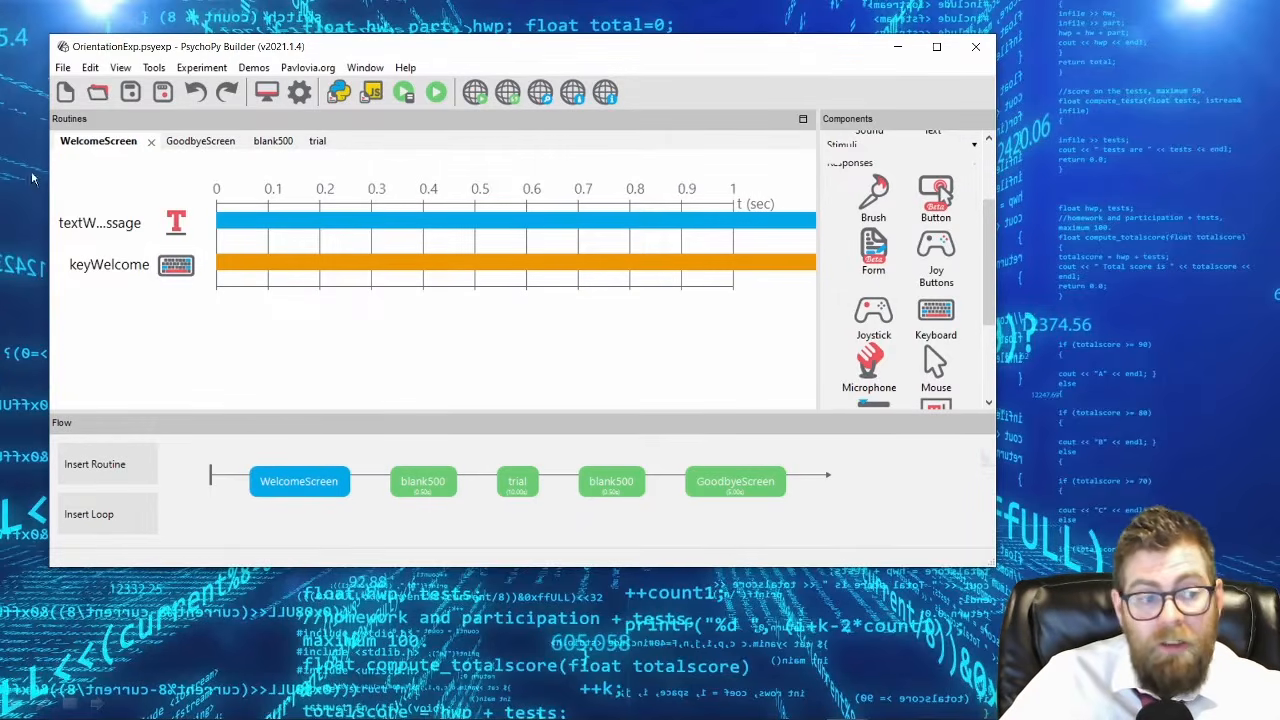
Try adding 'return' to keyWelcome's allowed keys, then restore the entry to 'space' alone.
{"action": "left_click", "coordinate": [80, 260]}
{"action": "left_click", "coordinate": [478, 276]}
{"action": "type", "text": ",'return'"}
{"action": "key", "text": "shift+Left"}
{"action": "key", "text": "shift+Left"}
{"action": "key", "text": "shift+Left"}
{"action": "key", "text": "shift+Left"}
{"action": "key", "text": "shift+Left"}
{"action": "key", "text": "shift+Left"}
{"action": "key", "text": "shift+Left"}
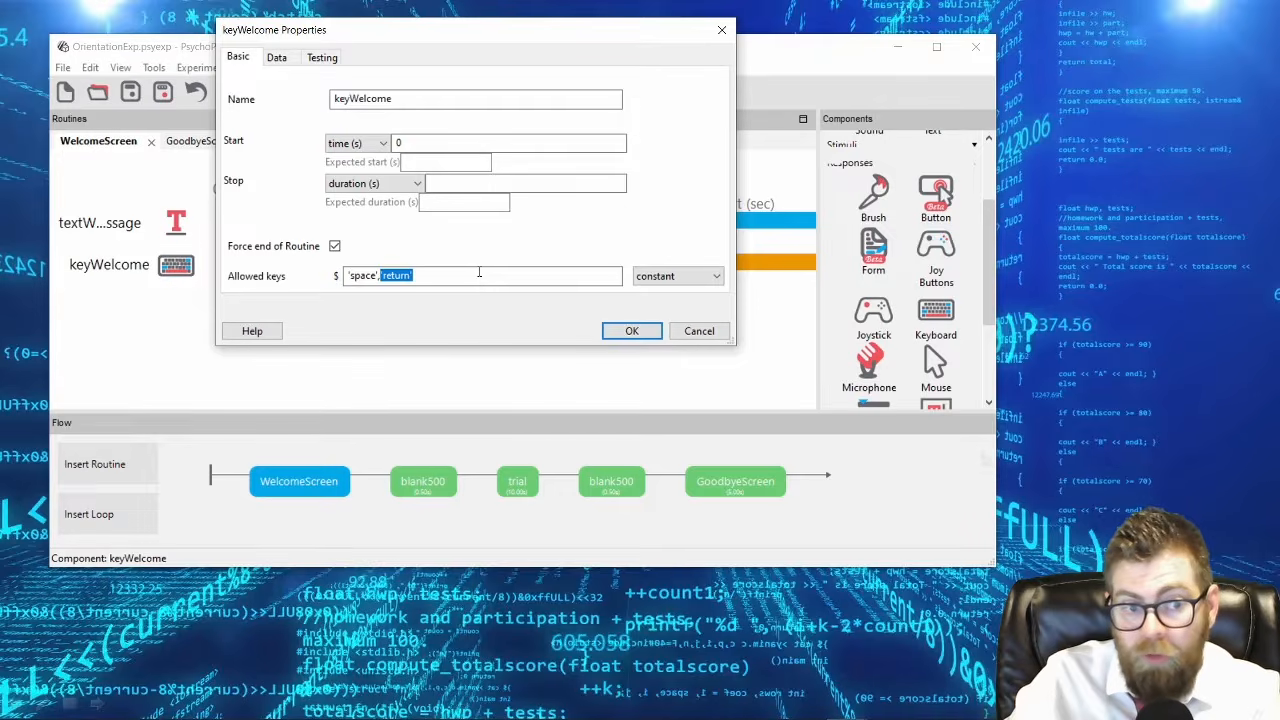
{"action": "key", "text": "BackSpace"}
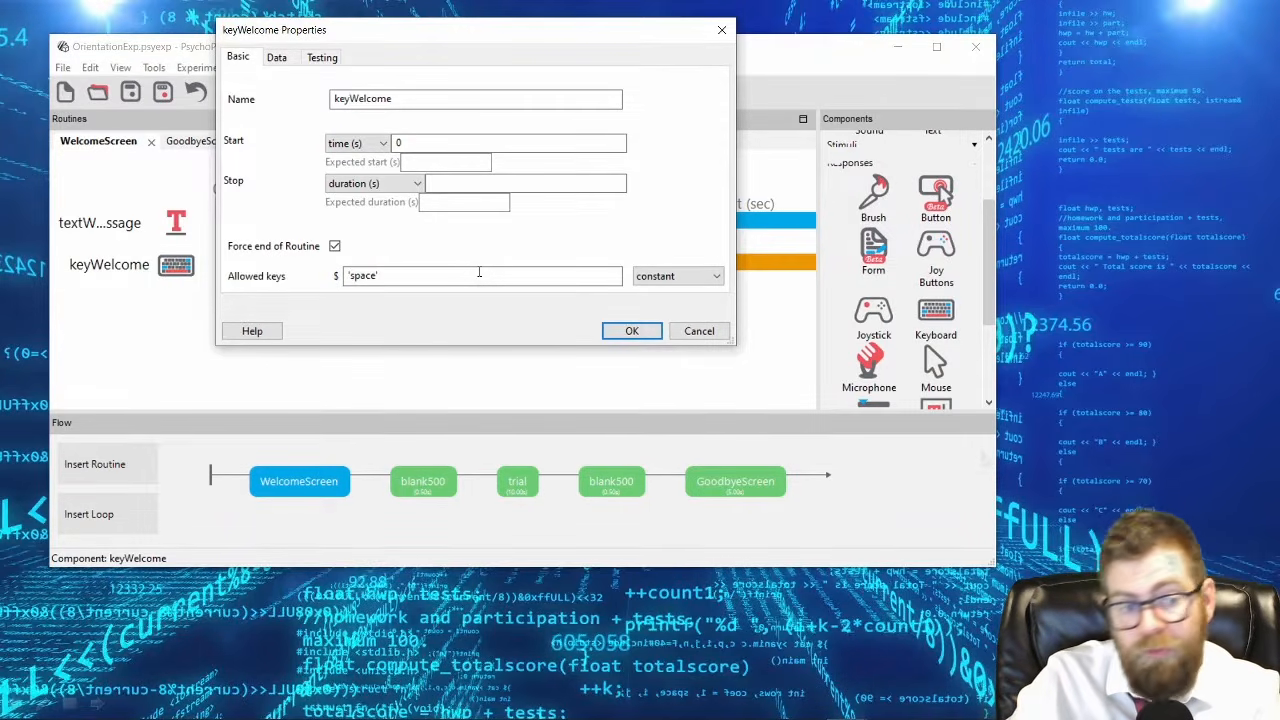
{"action": "key", "text": "Return"}
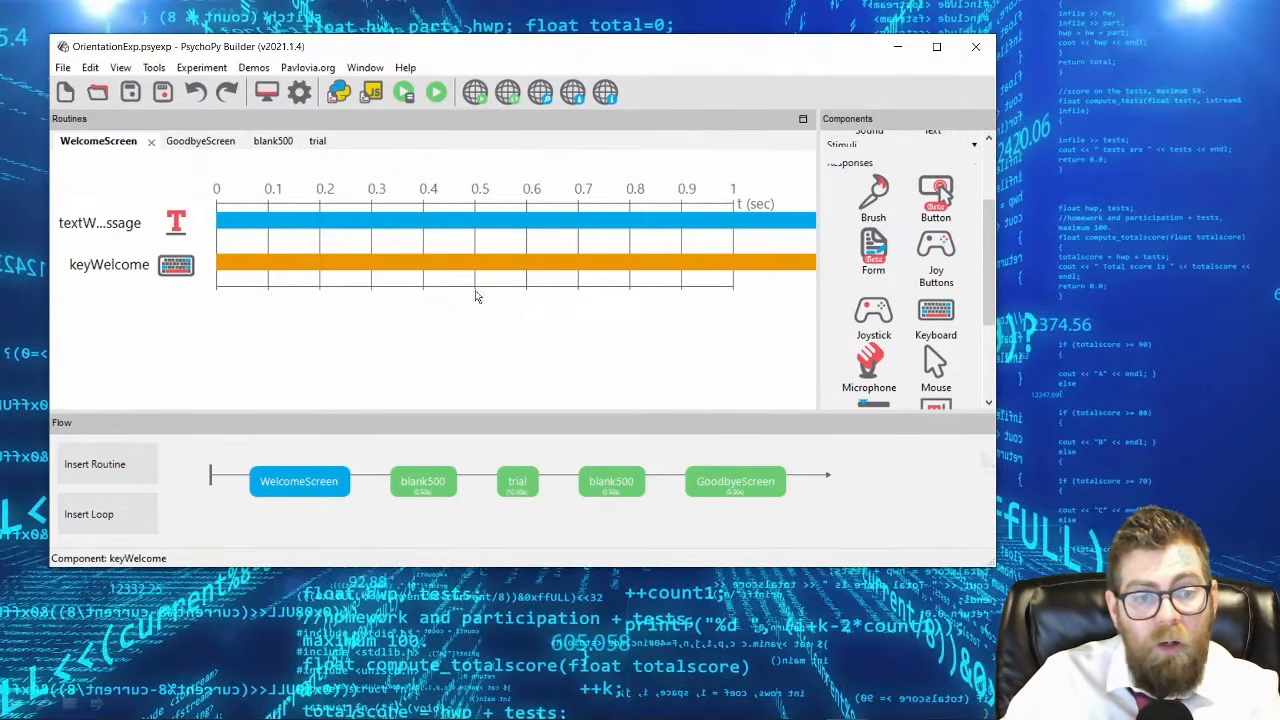
Run the experiment with the participant field blank, advance past the welcome screen with the spacebar, and quit during the trial.
{"action": "left_click", "coordinate": [437, 93]}
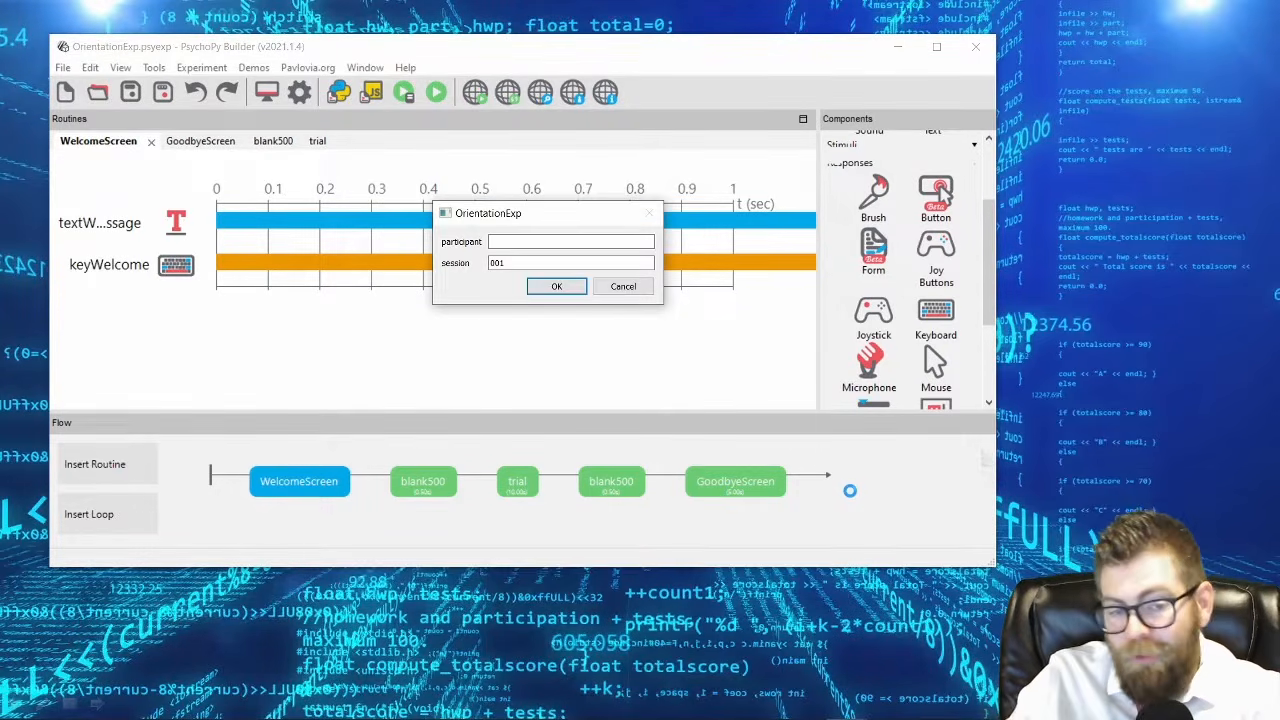
{"action": "key", "text": "Return"}
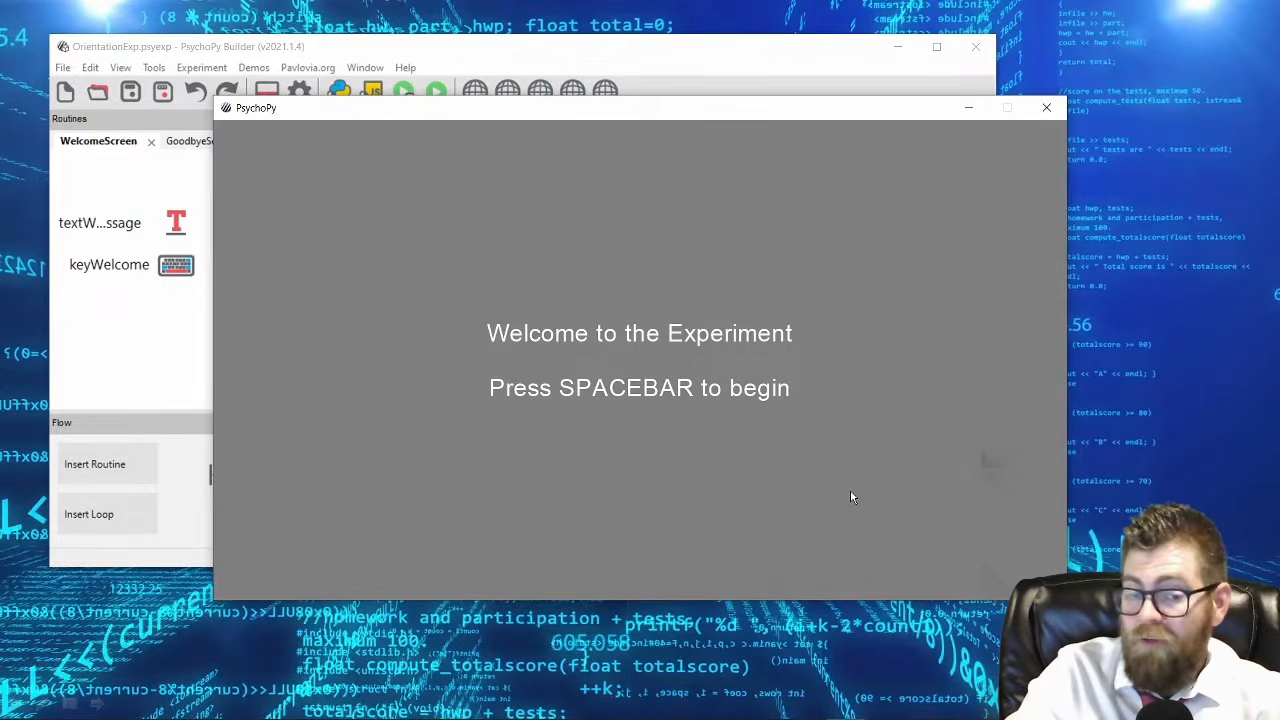
{"action": "key", "text": "space"}
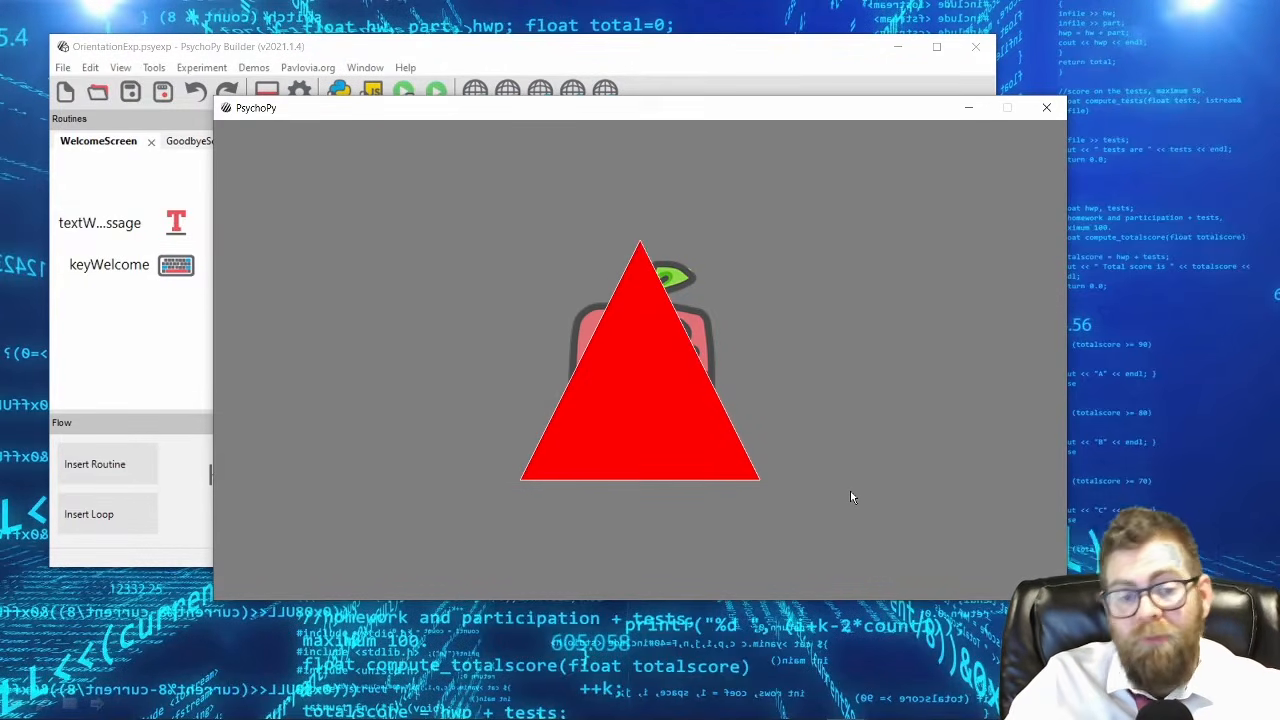
{"action": "key", "text": "Escape"}
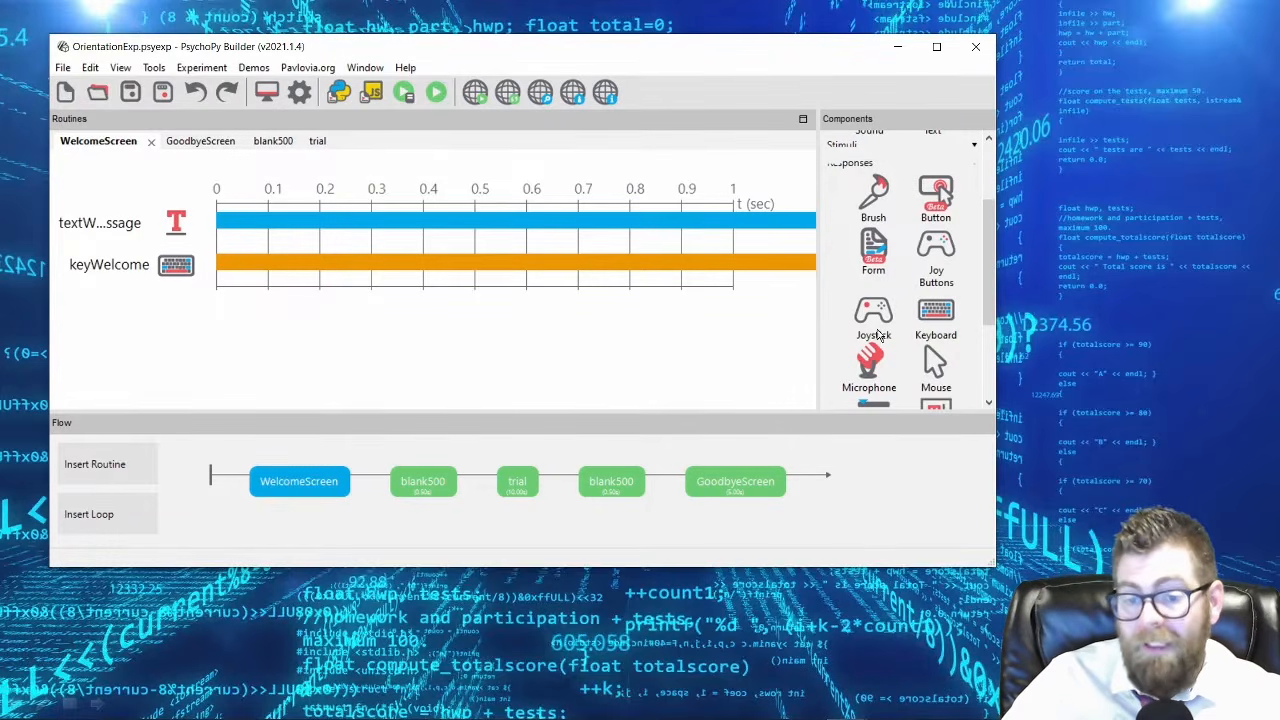
Add a Slider component to the trial routine and name it sliderFruitRating.
{"action": "scroll", "coordinate": [940, 350], "scroll_direction": "down", "scroll_amount": 1}
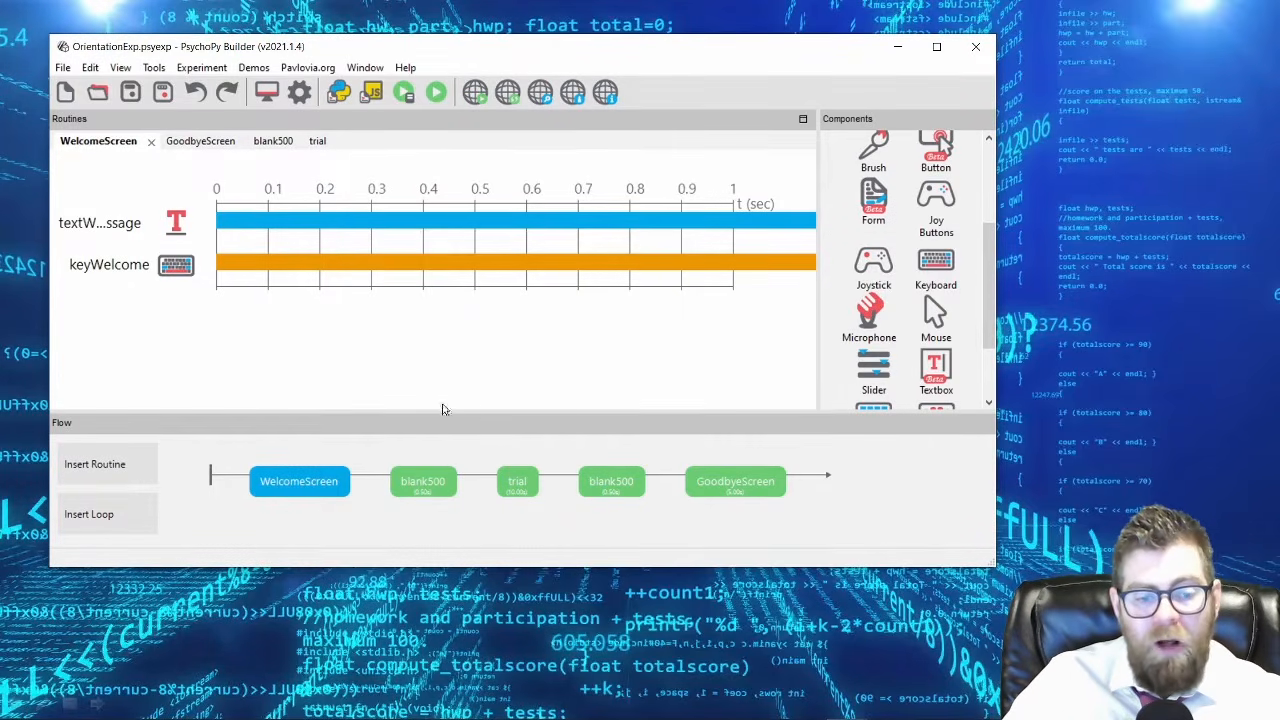
{"action": "left_click", "coordinate": [522, 484]}
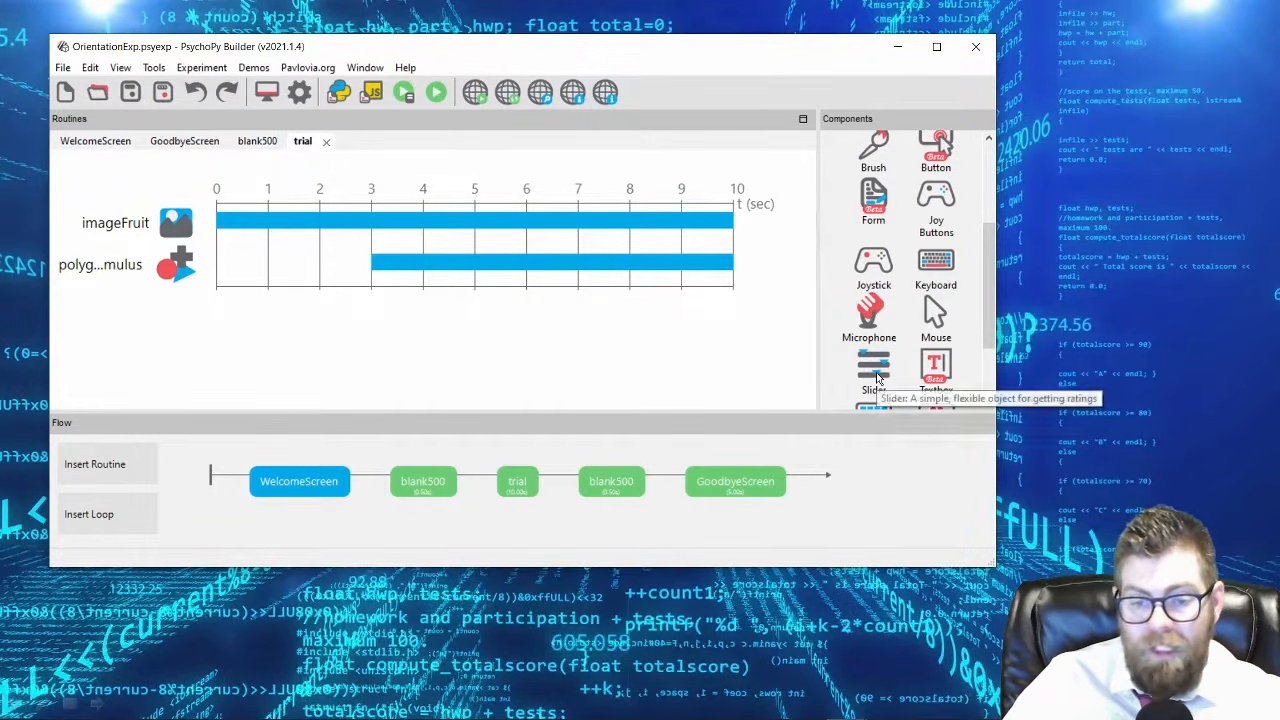
{"action": "scroll", "coordinate": [877, 374], "scroll_direction": "down", "scroll_amount": 1}
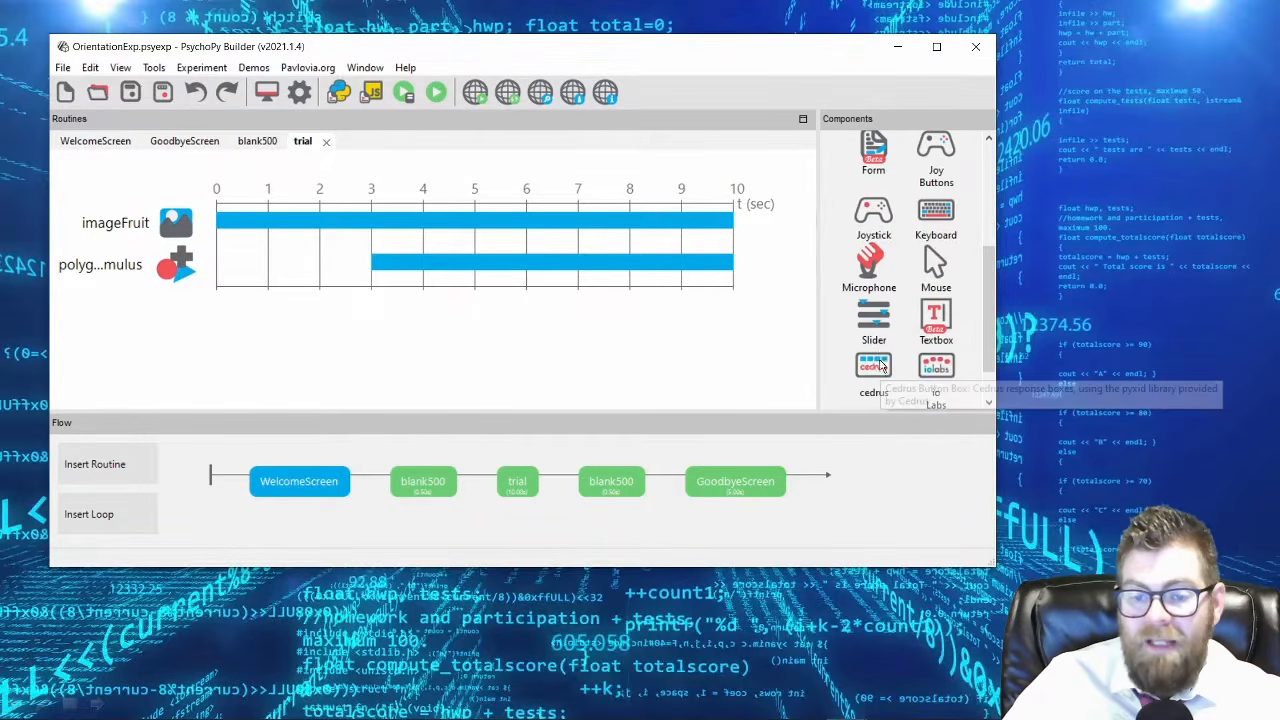
{"action": "left_click", "coordinate": [873, 322]}
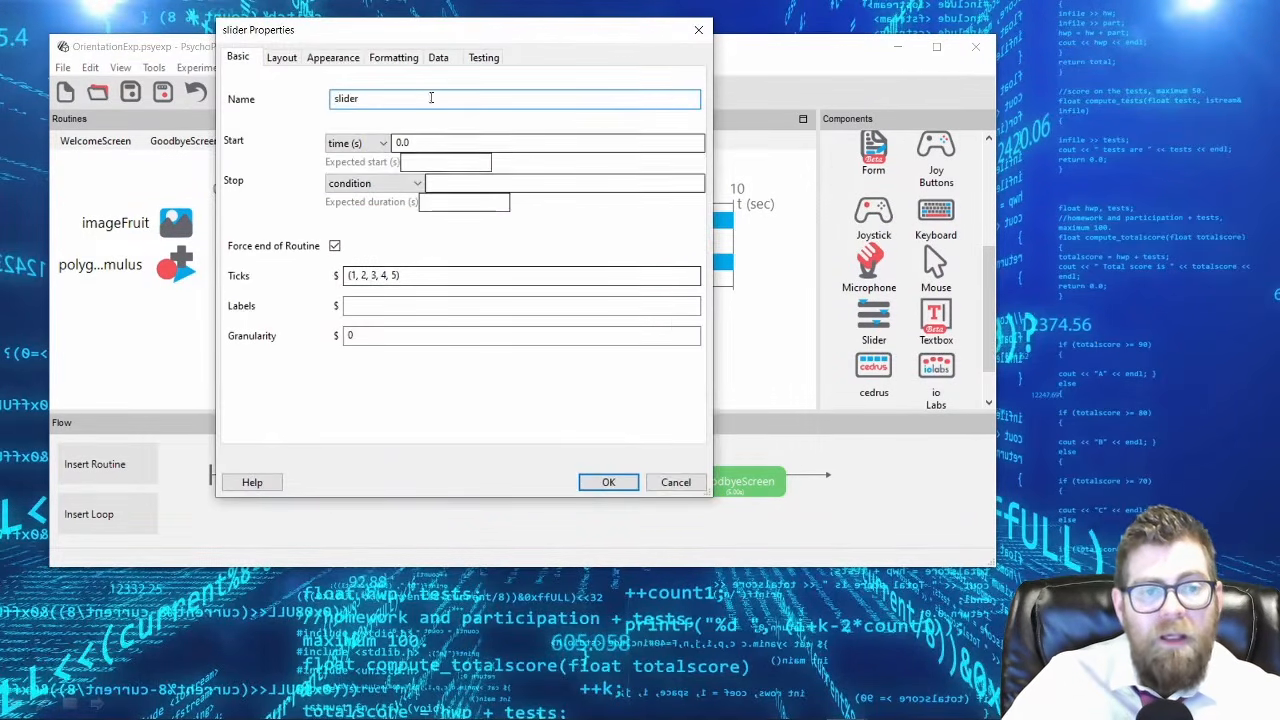
{"action": "left_click_drag", "start_coordinate": [437, 28], "coordinate": [630, 155]}
{"action": "left_click", "coordinate": [617, 215]}
{"action": "type", "text": "Ratomg"}
{"action": "key", "text": "BackSpace"}
{"action": "key", "text": "BackSpace"}
{"action": "key", "text": "BackSpace"}
{"action": "key", "text": "BackSpace"}
{"action": "key", "text": "BackSpace"}
{"action": "key", "text": "BackSpace"}
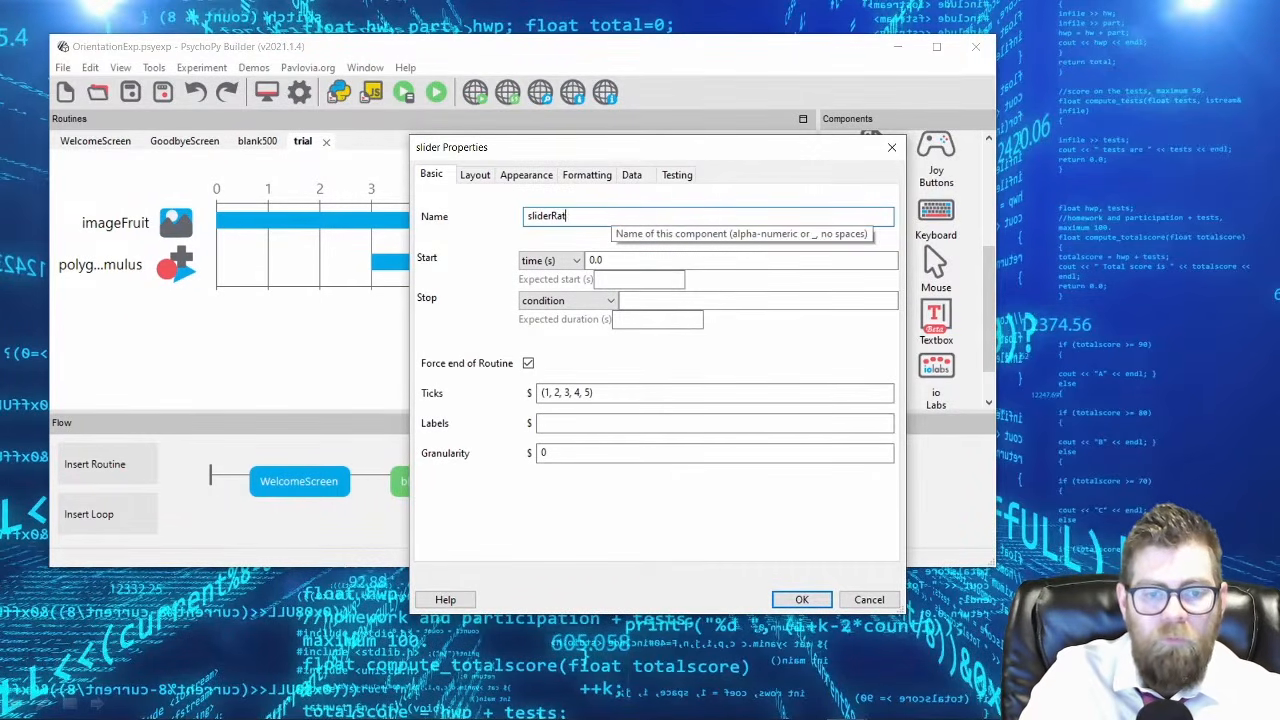
{"action": "type", "text": "FruitRating"}
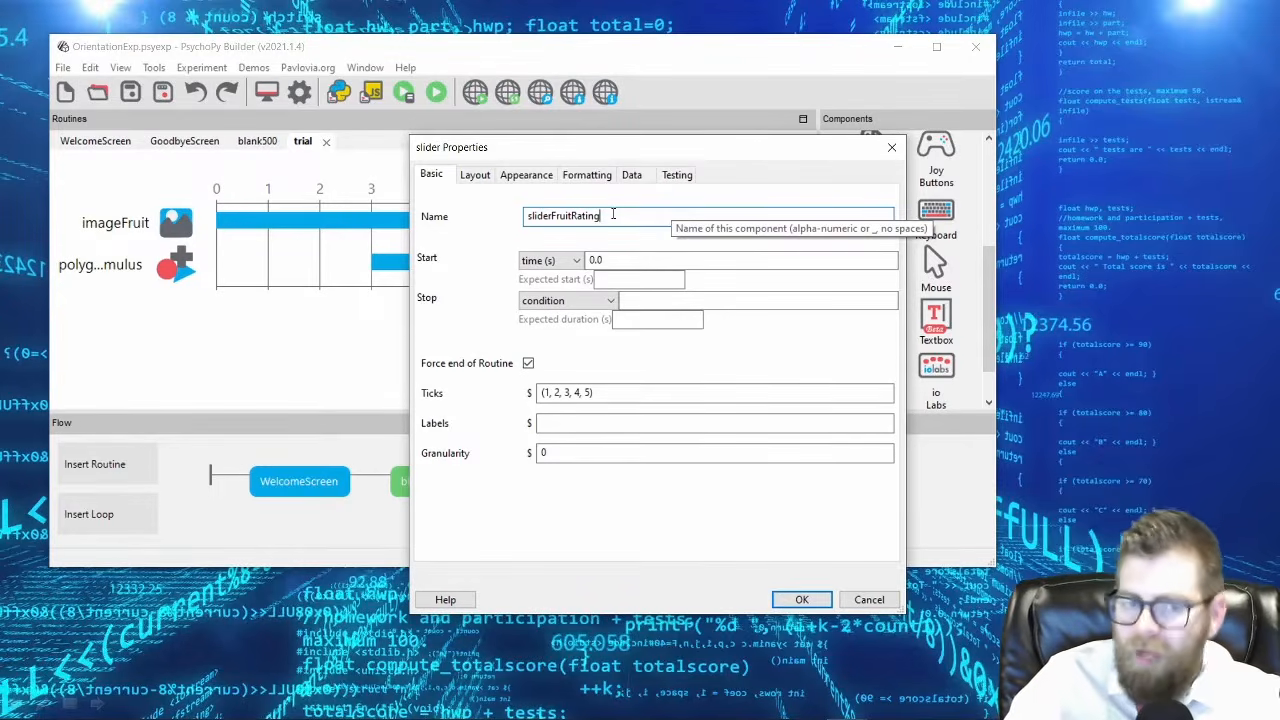
Set sliderFruitRating's stop value to 10, keeping the trial timeline in view for comparison.
{"action": "left_click_drag", "start_coordinate": [630, 155], "coordinate": [441, 373]}
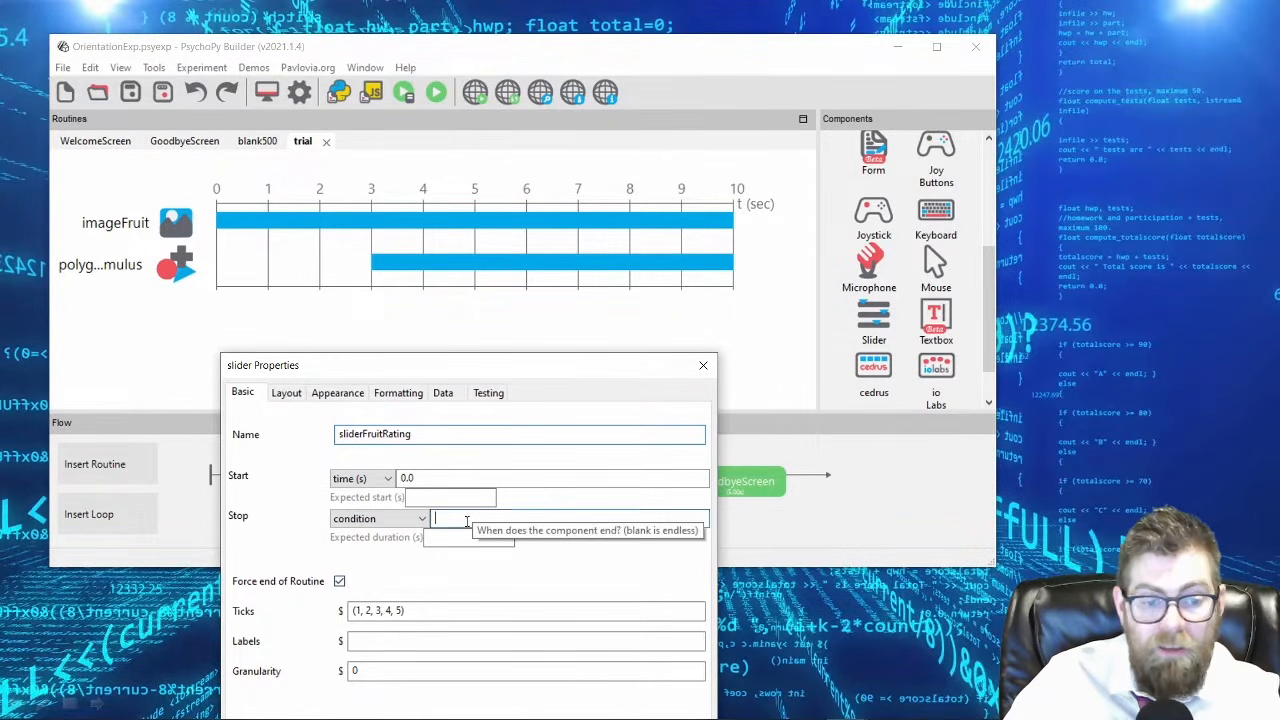
{"action": "left_click", "coordinate": [436, 518]}
{"action": "type", "text": "10"}
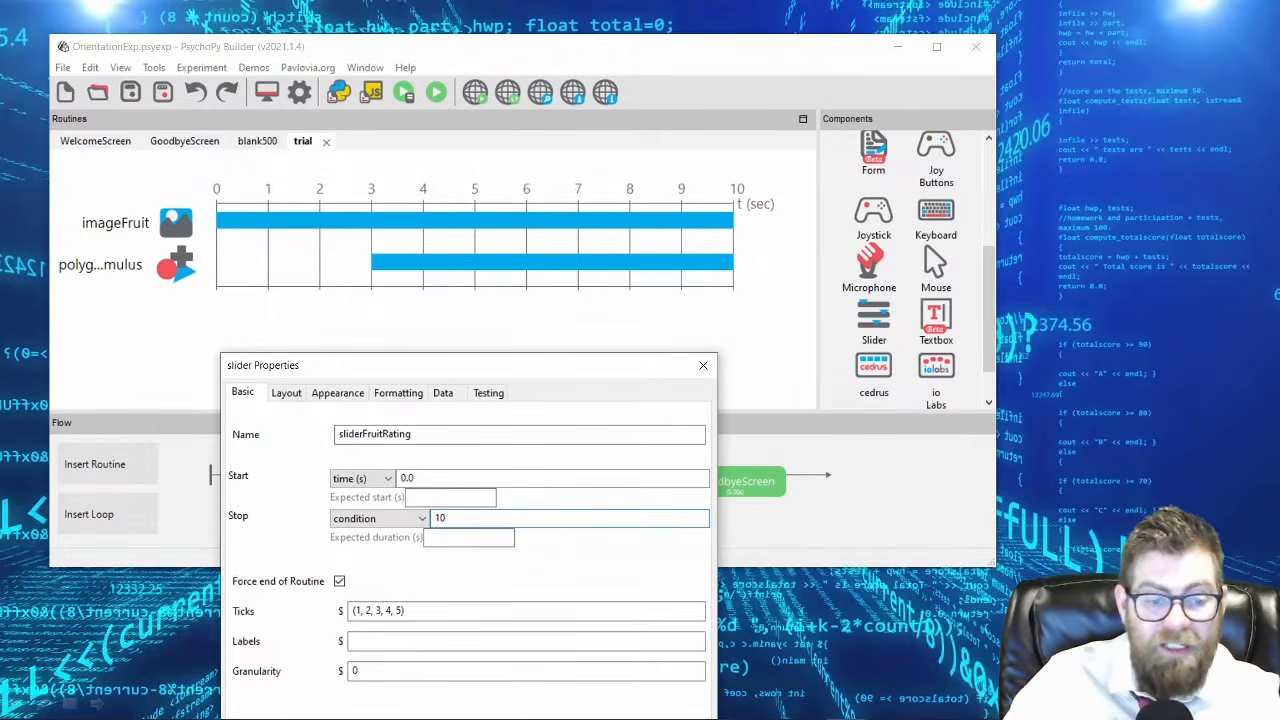
{"action": "left_click_drag", "start_coordinate": [574, 370], "coordinate": [715, 251]}
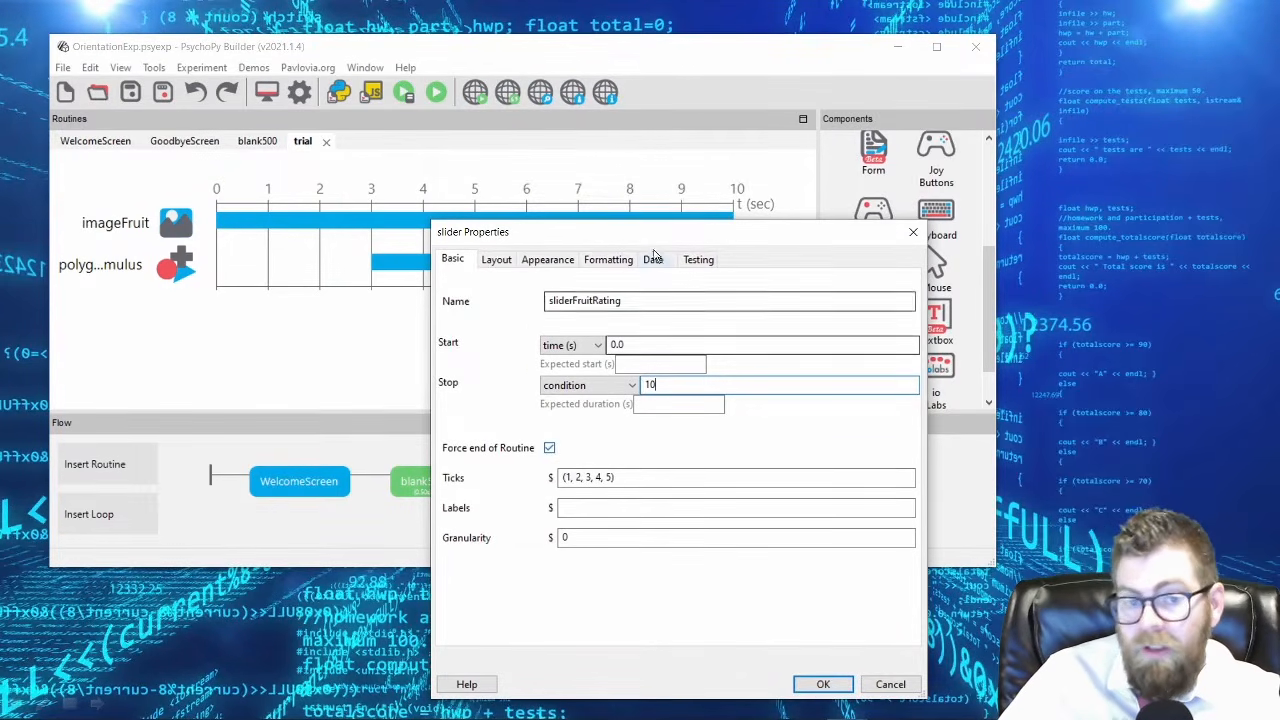
{"action": "left_click_drag", "start_coordinate": [643, 236], "coordinate": [578, 371]}
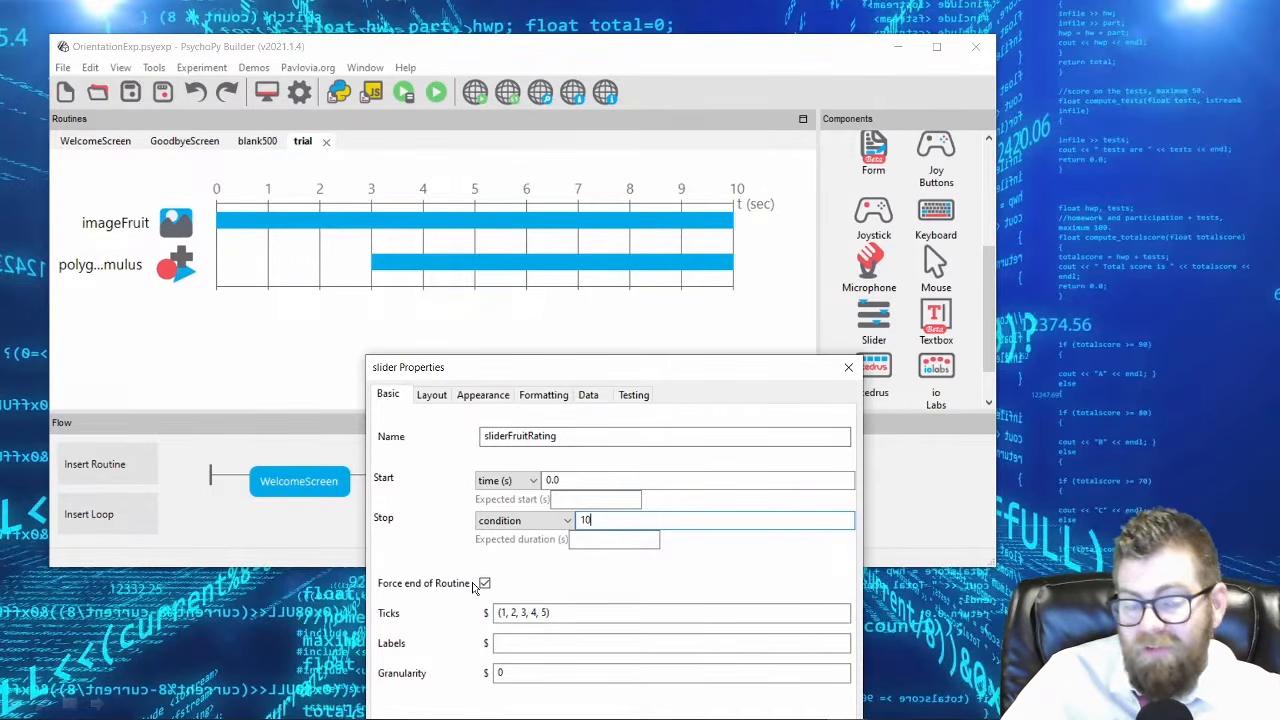
{"action": "left_click_drag", "start_coordinate": [594, 374], "coordinate": [570, 182]}
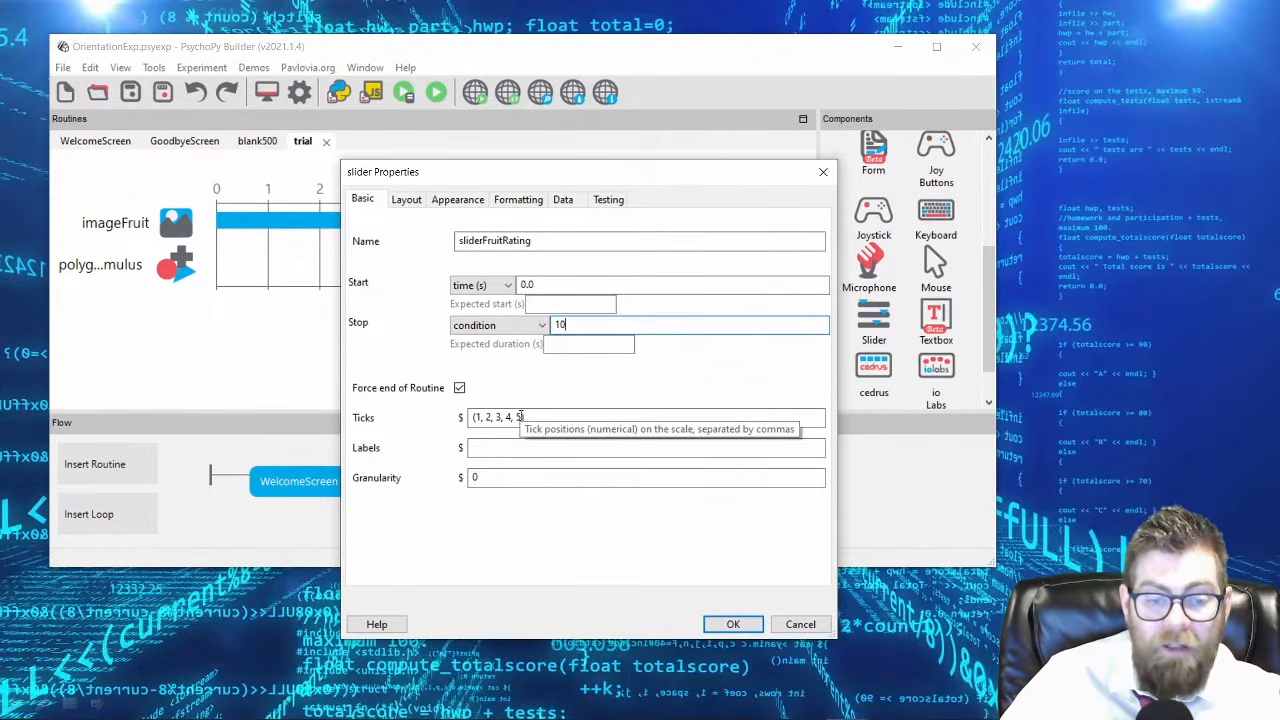
Try changing sliderFruitRating's tick positions to (5, 10, 15, 20, 25).
{"action": "left_click", "coordinate": [480, 417]}
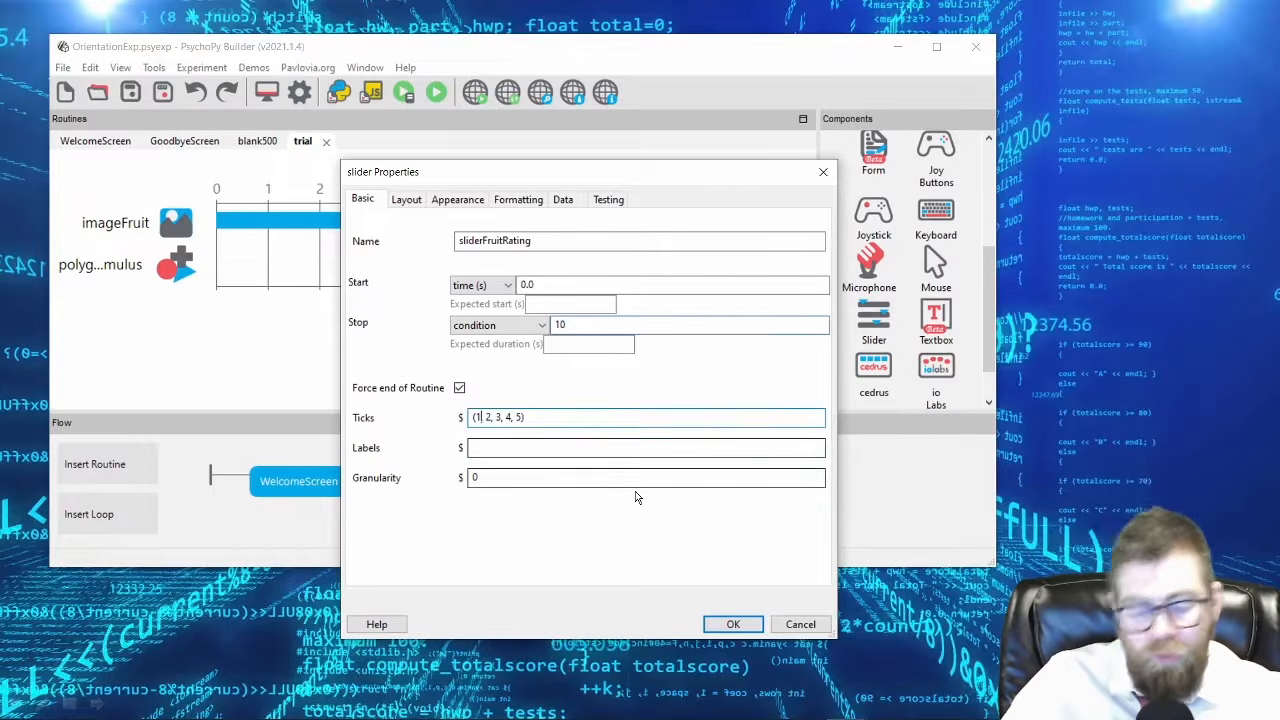
{"action": "type", "text": "0"}
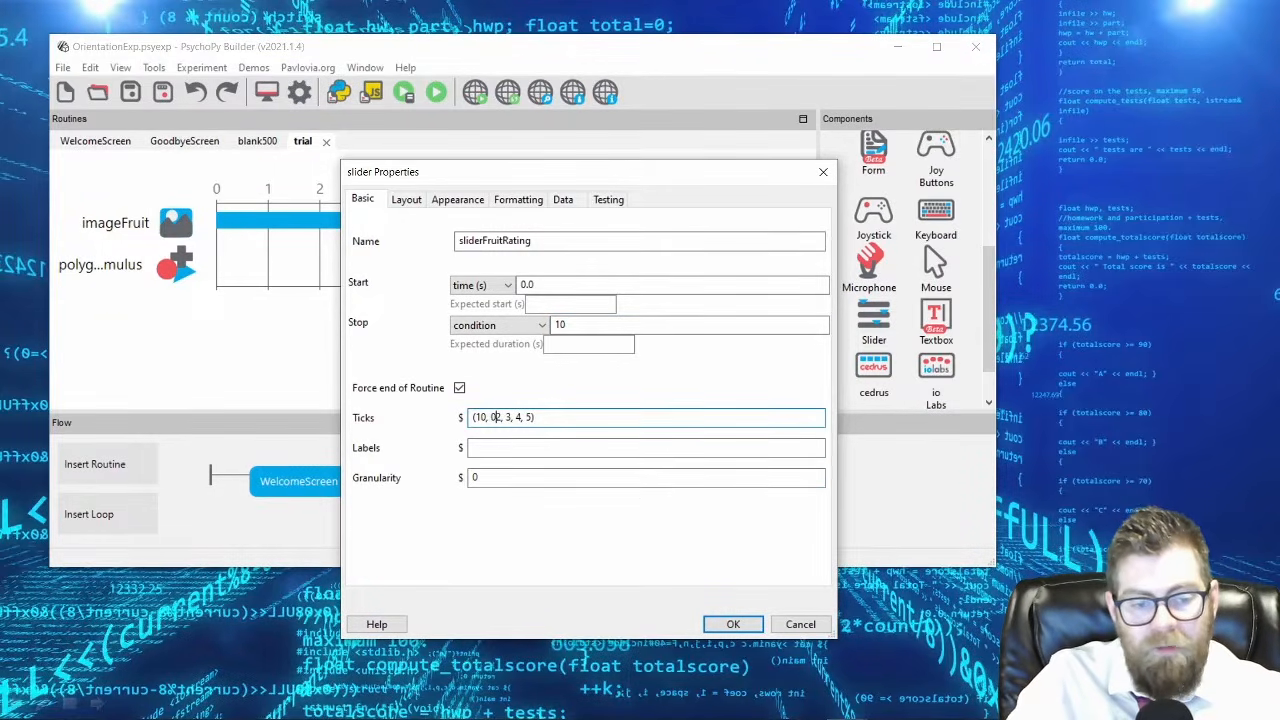
{"action": "left_click", "coordinate": [497, 417]}
{"action": "type", "text": "0, 2"}
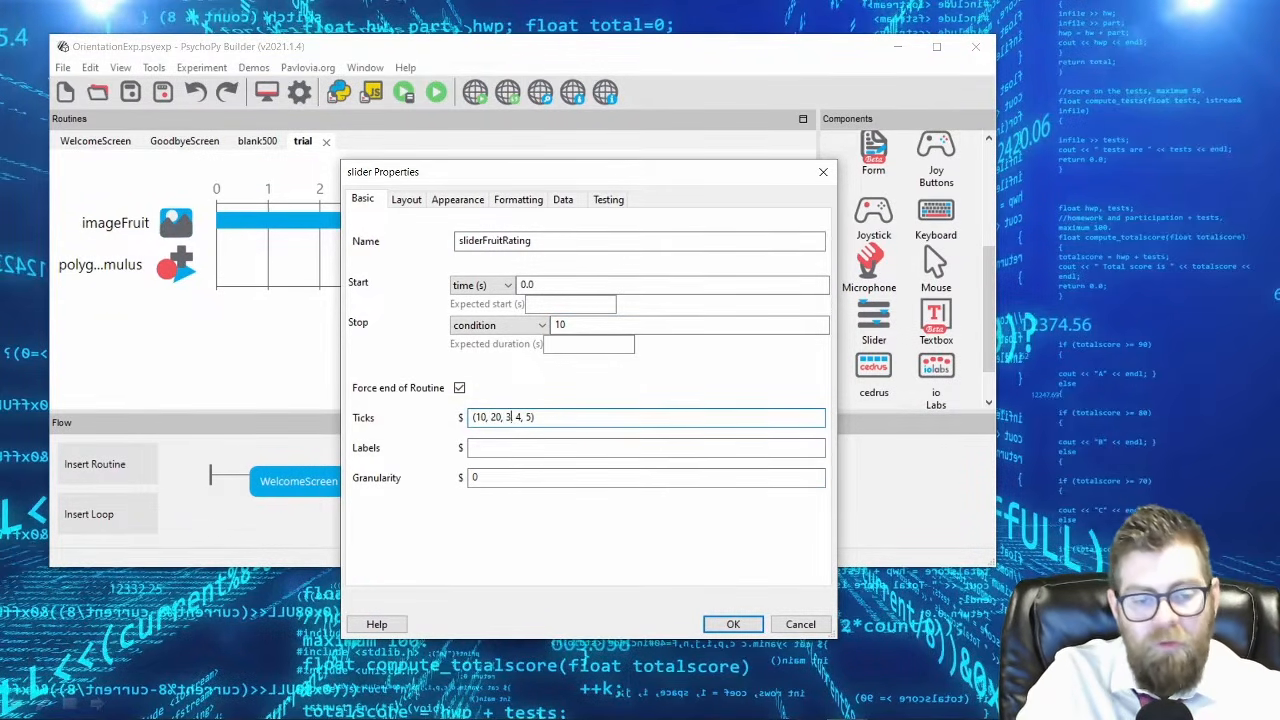
{"action": "type", "text": "0"}
{"action": "key", "text": "BackSpace"}
{"action": "key", "text": "Delete"}
{"action": "key", "text": "Delete"}
{"action": "type", "text": "10"}
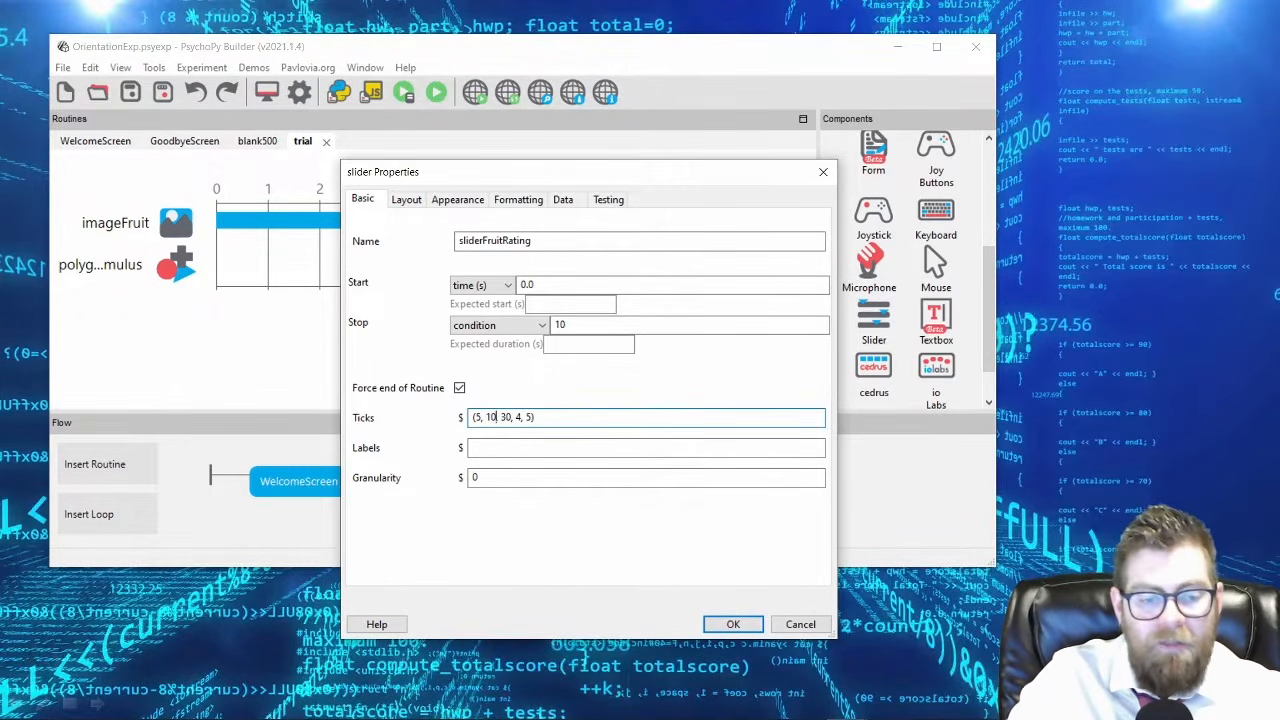
{"action": "type", "text": "0"}
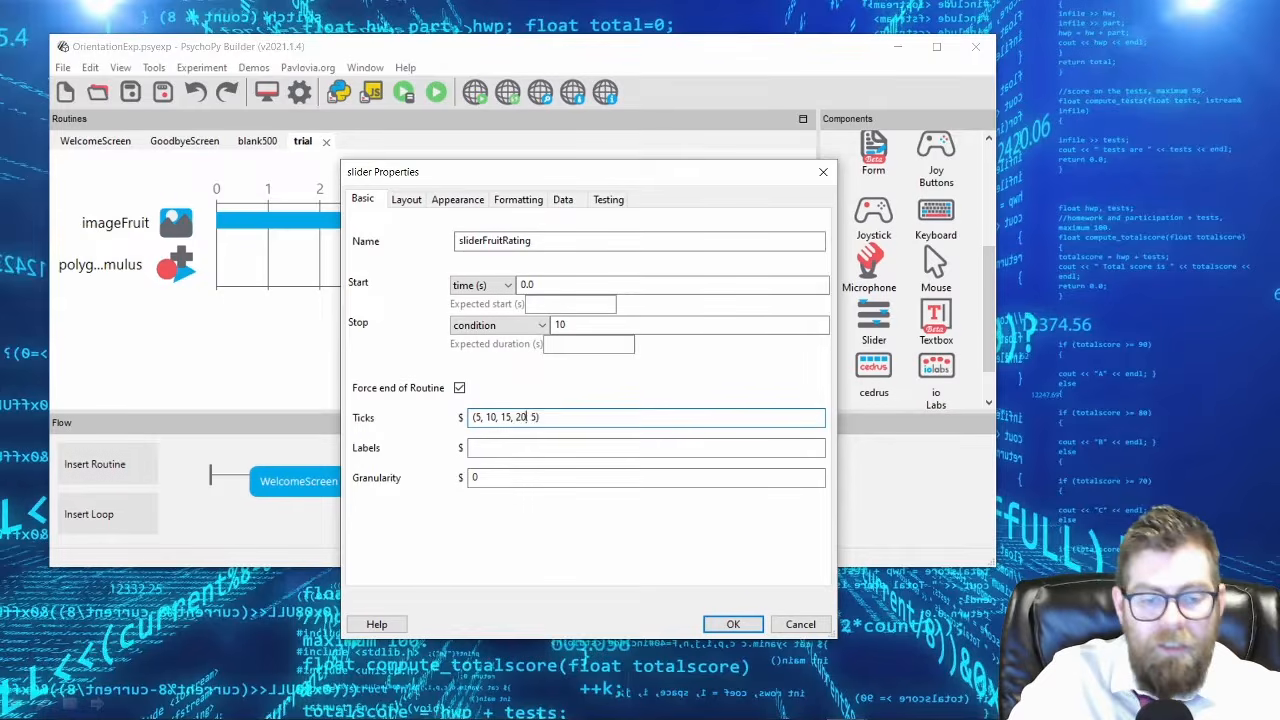
{"action": "type", "text": "2"}
{"action": "key", "text": "Left"}
{"action": "key", "text": "Left"}
{"action": "key", "text": "Left"}
{"action": "key", "text": "Left"}
{"action": "key", "text": "Left"}
{"action": "key", "text": "Left"}
{"action": "key", "text": "Left"}
{"action": "key", "text": "Left"}
{"action": "key", "text": "Left"}
{"action": "key", "text": "Left"}
{"action": "key", "text": "Left"}
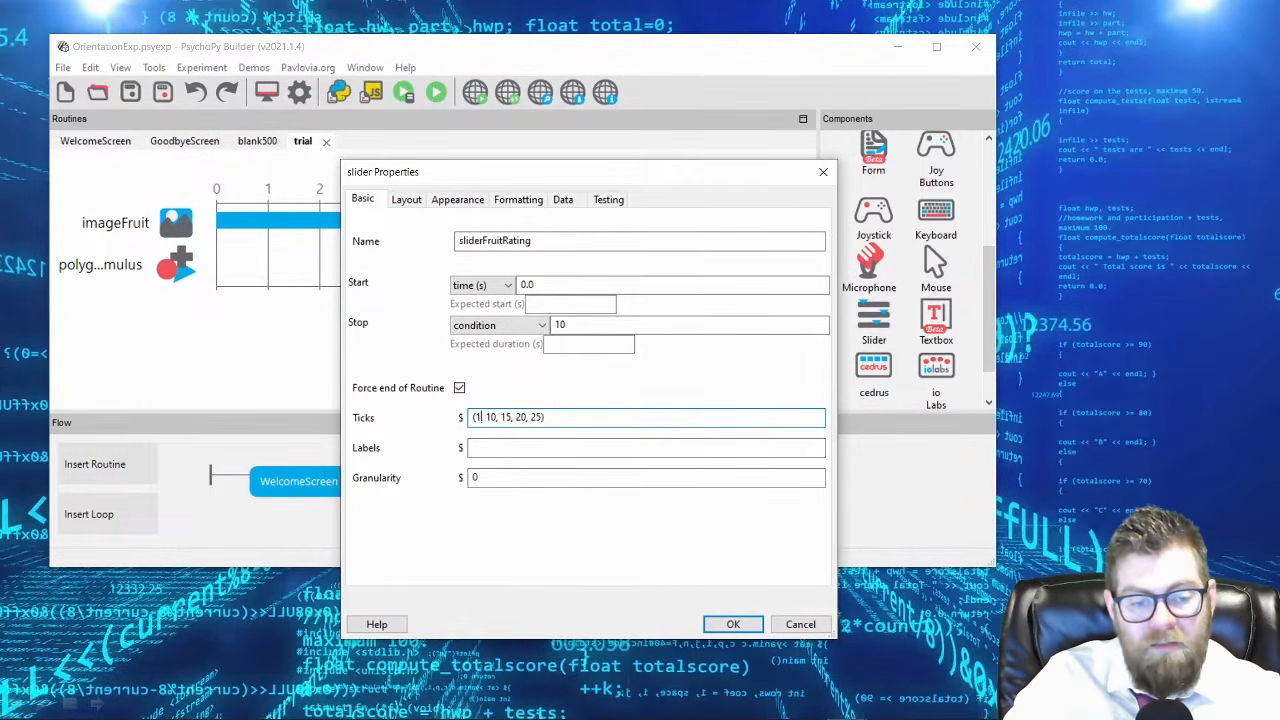
Restore sliderFruitRating's tick positions to (1, 2, 3, 4, 5).
{"action": "type", "text": "2, 3"}
{"action": "key", "text": "Right"}
{"action": "key", "text": "Right"}
{"action": "key", "text": "shift+Right"}
{"action": "key", "text": "shift+Right"}
{"action": "type", "text": "4"}
{"action": "key", "text": "Right"}
{"action": "key", "text": "Right"}
{"action": "key", "text": "shift+Right"}
{"action": "key", "text": "shift+Right"}
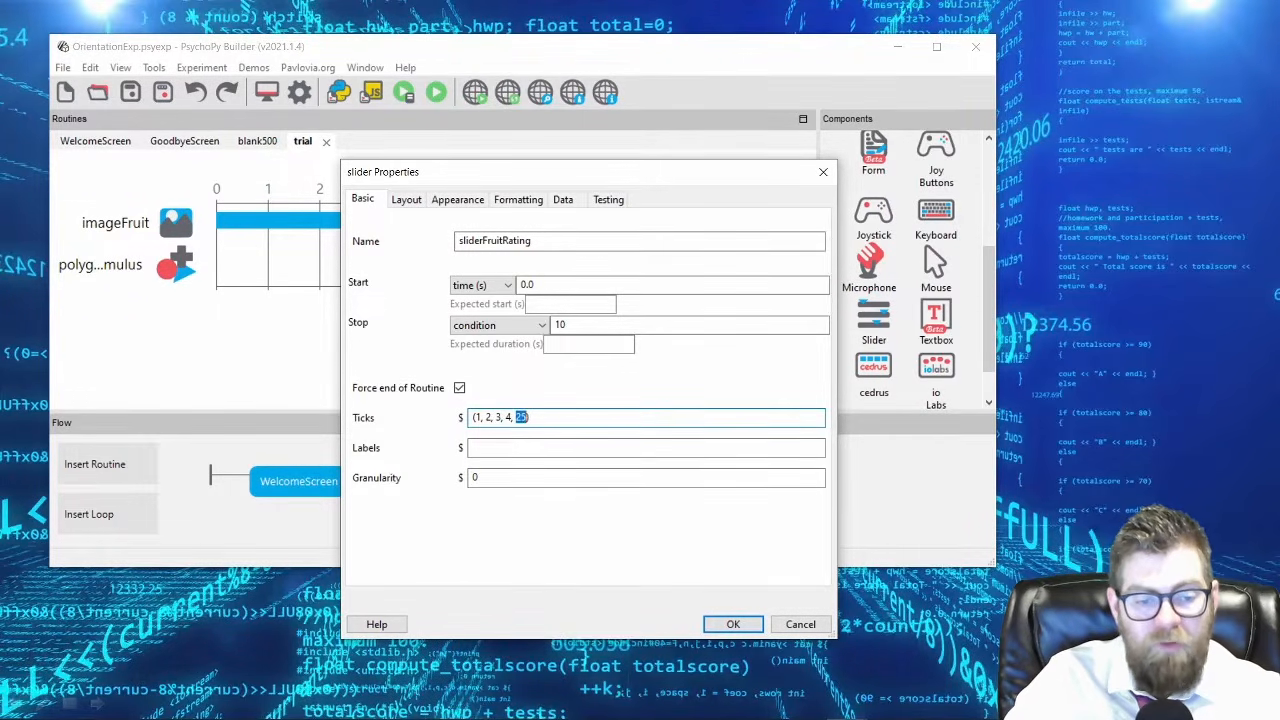
{"action": "type", "text": "5"}
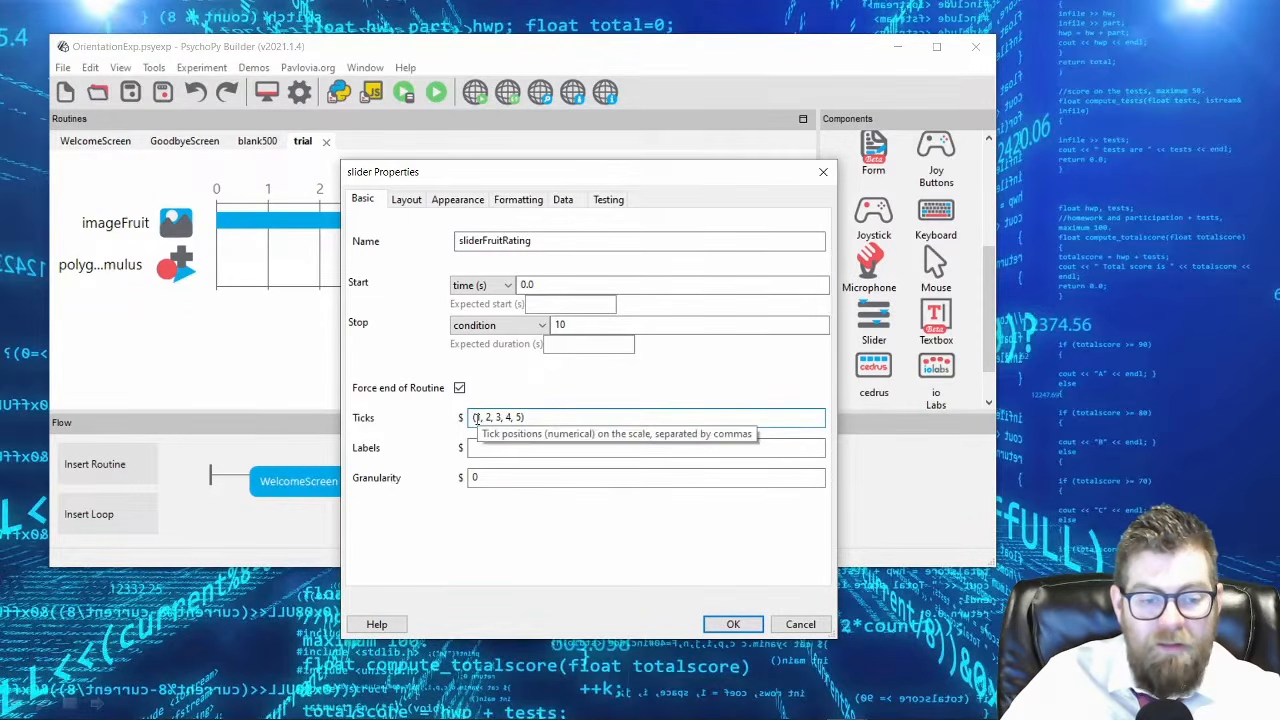
Try the slider labels 'unpleasant','somewhat pleasant','neutral', and clear the labels again.
{"action": "left_click", "coordinate": [534, 448]}
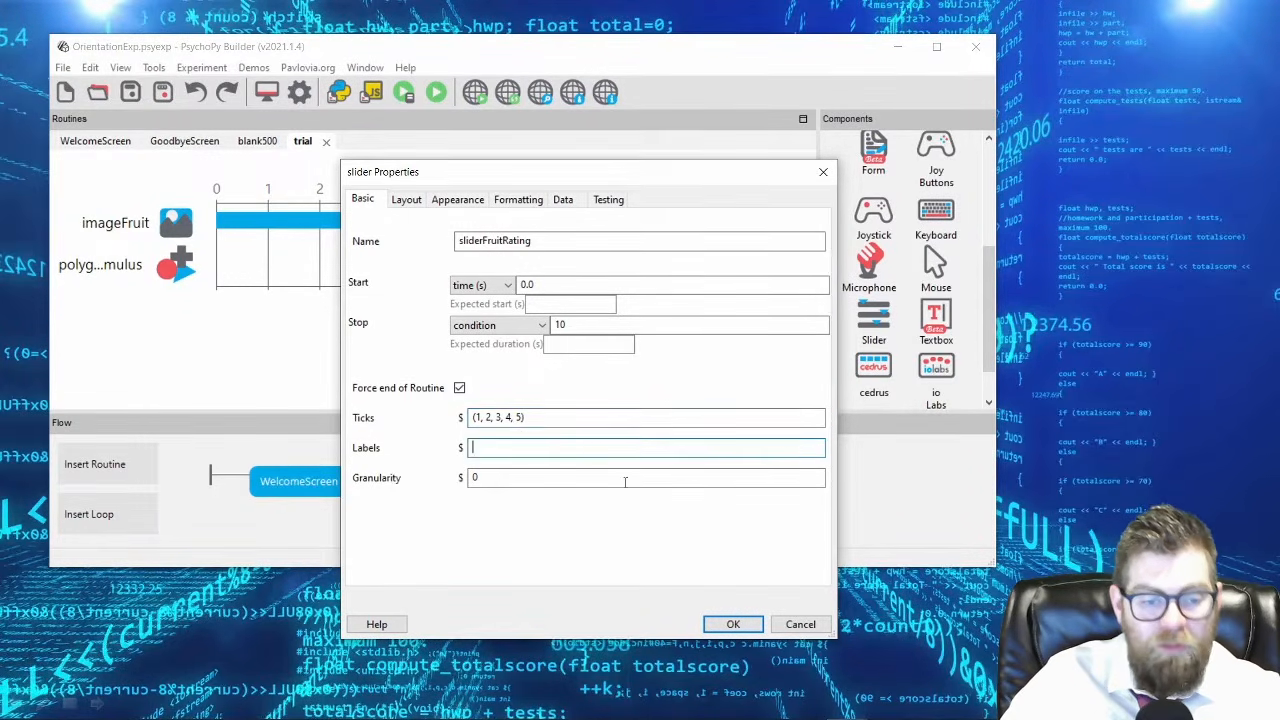
{"action": "type", "text": "'unpleasan"}
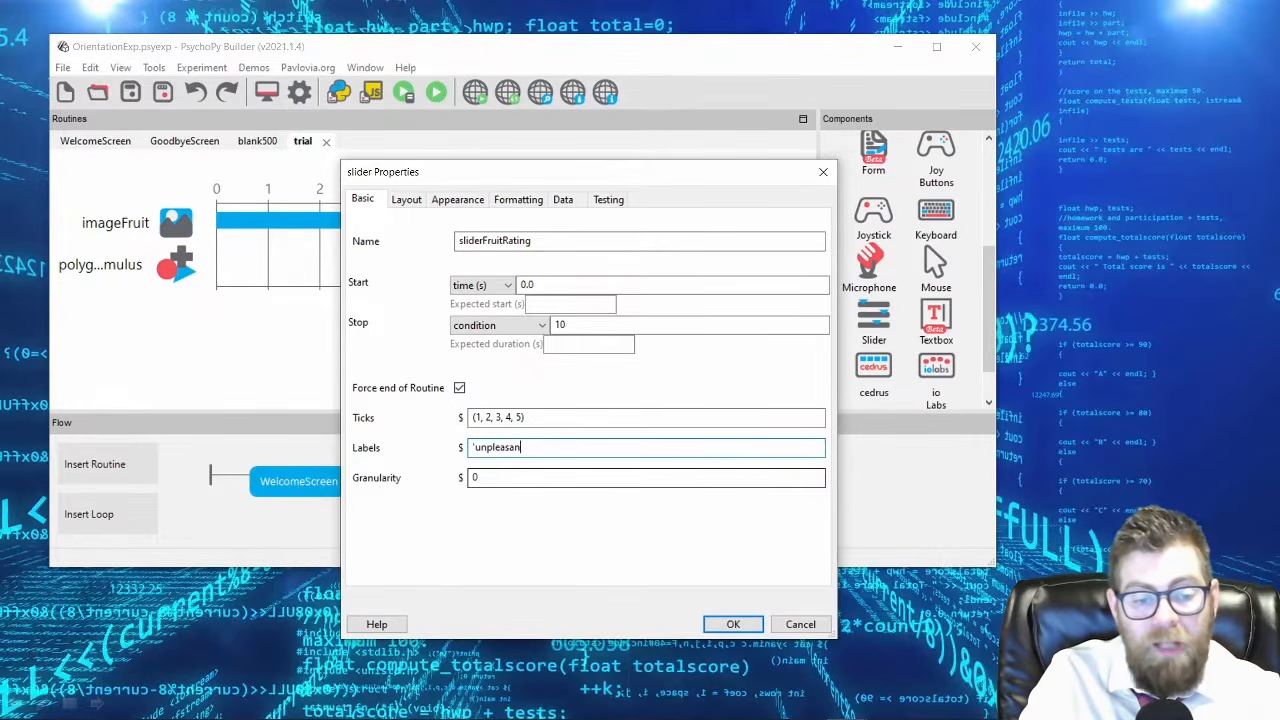
{"action": "type", "text": "t','so"}
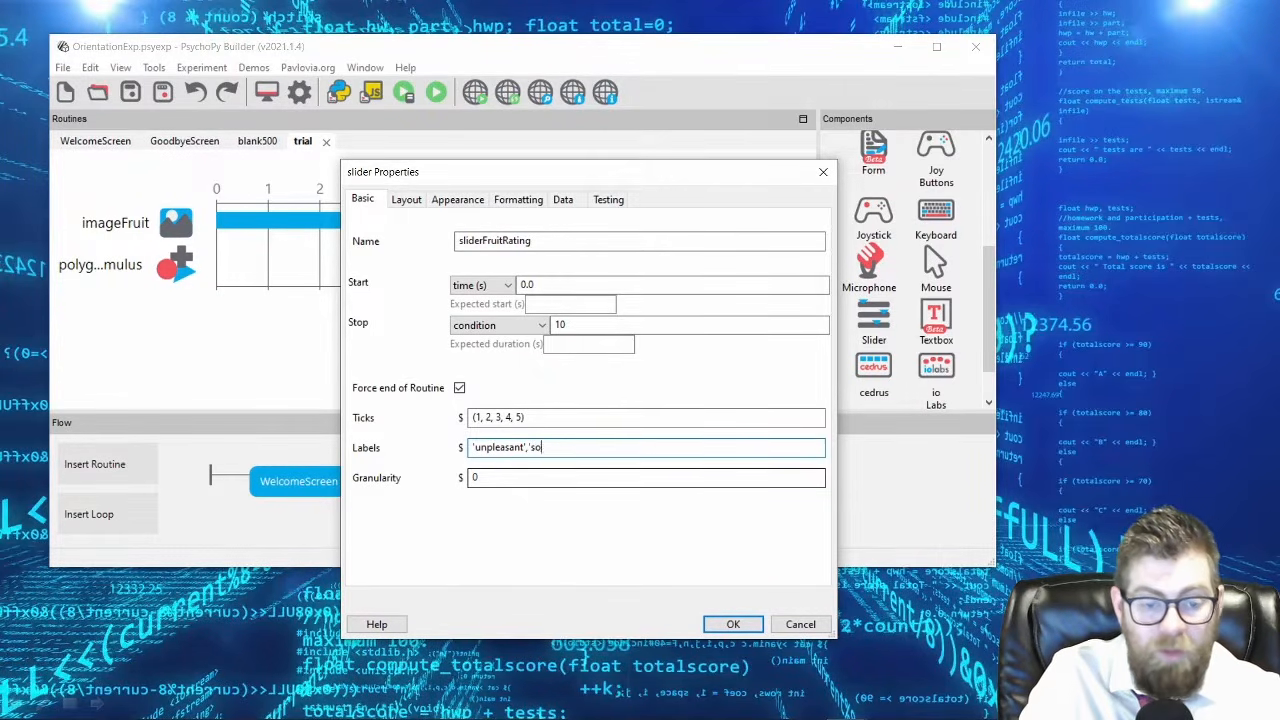
{"action": "type", "text": "mewhat pleasan"}
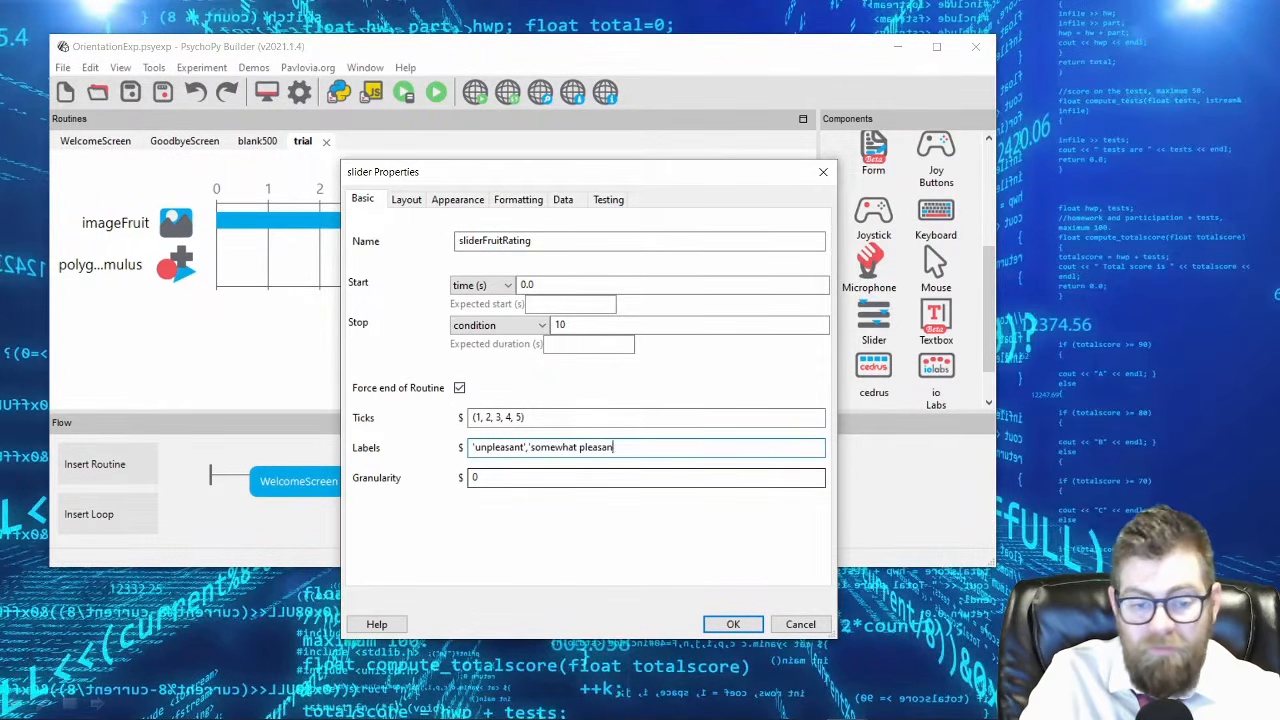
{"action": "type", "text": "t','neutral"}
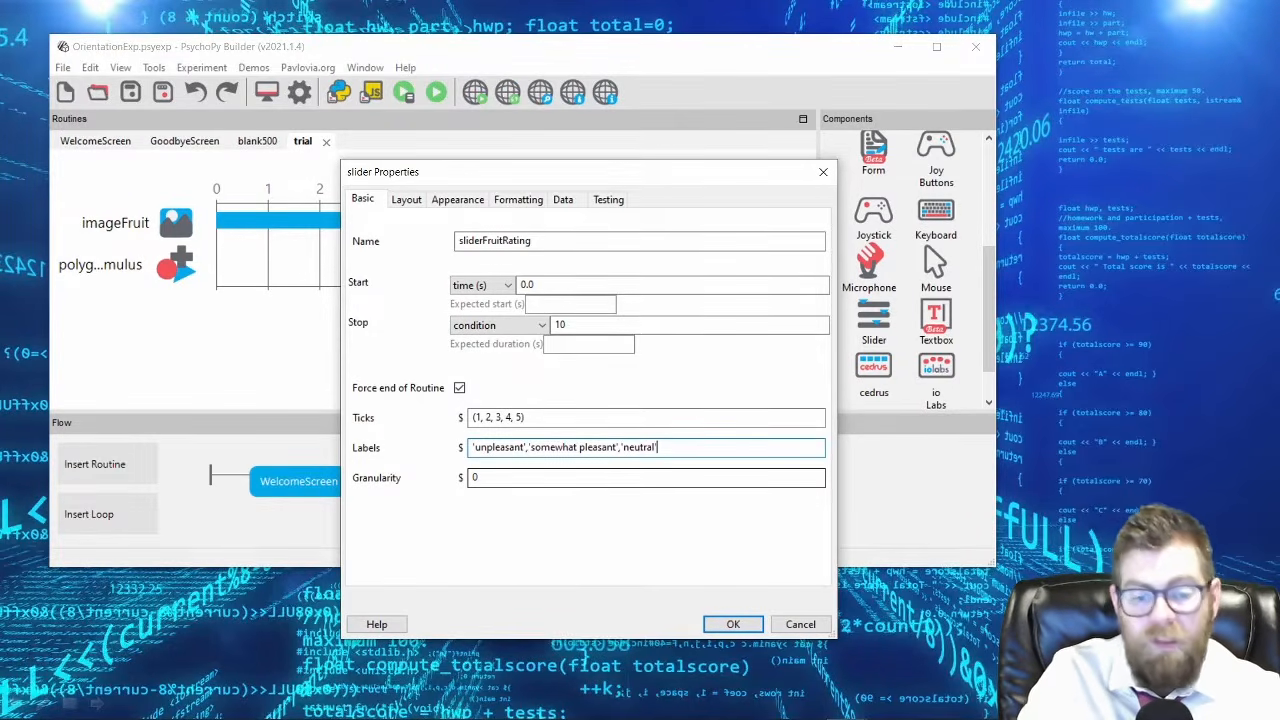
{"action": "key", "text": "ctrl+a"}
{"action": "key", "text": "BackSpace"}
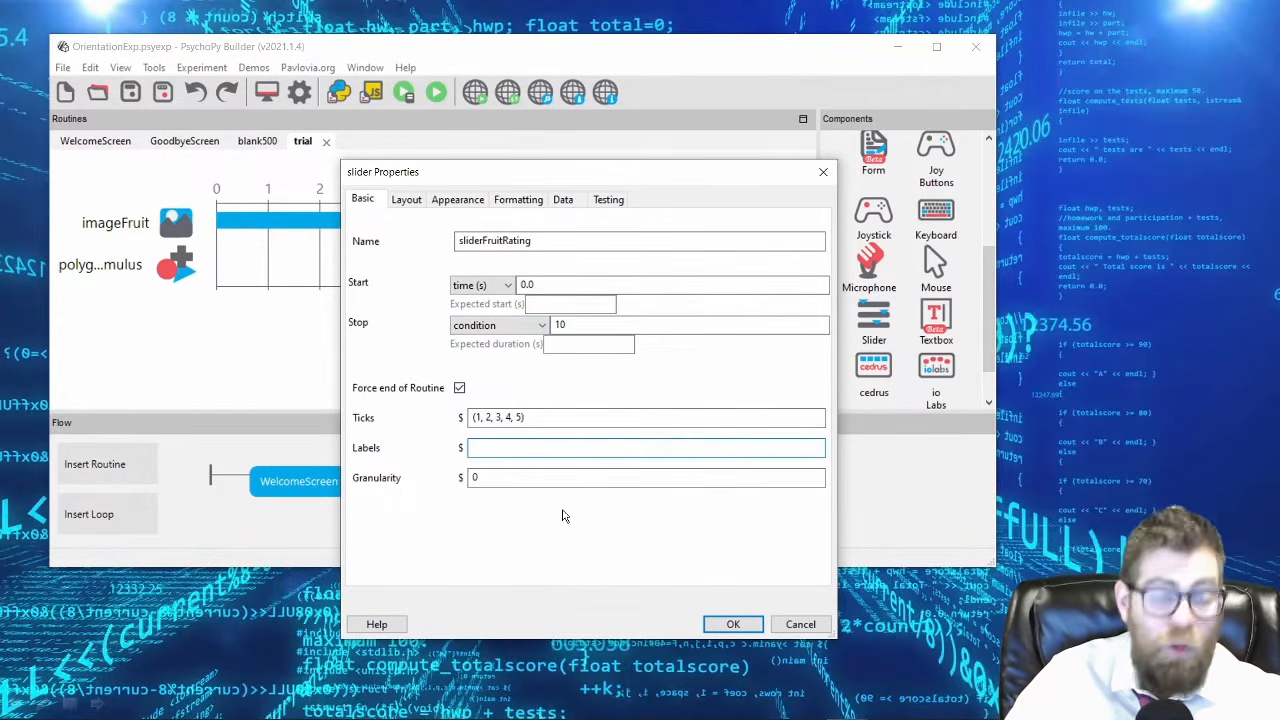
Try a granularity of 1 for the slider and restore it to 0.
{"action": "left_click", "coordinate": [501, 477]}
{"action": "key", "text": "BackSpace"}
{"action": "type", "text": "1"}
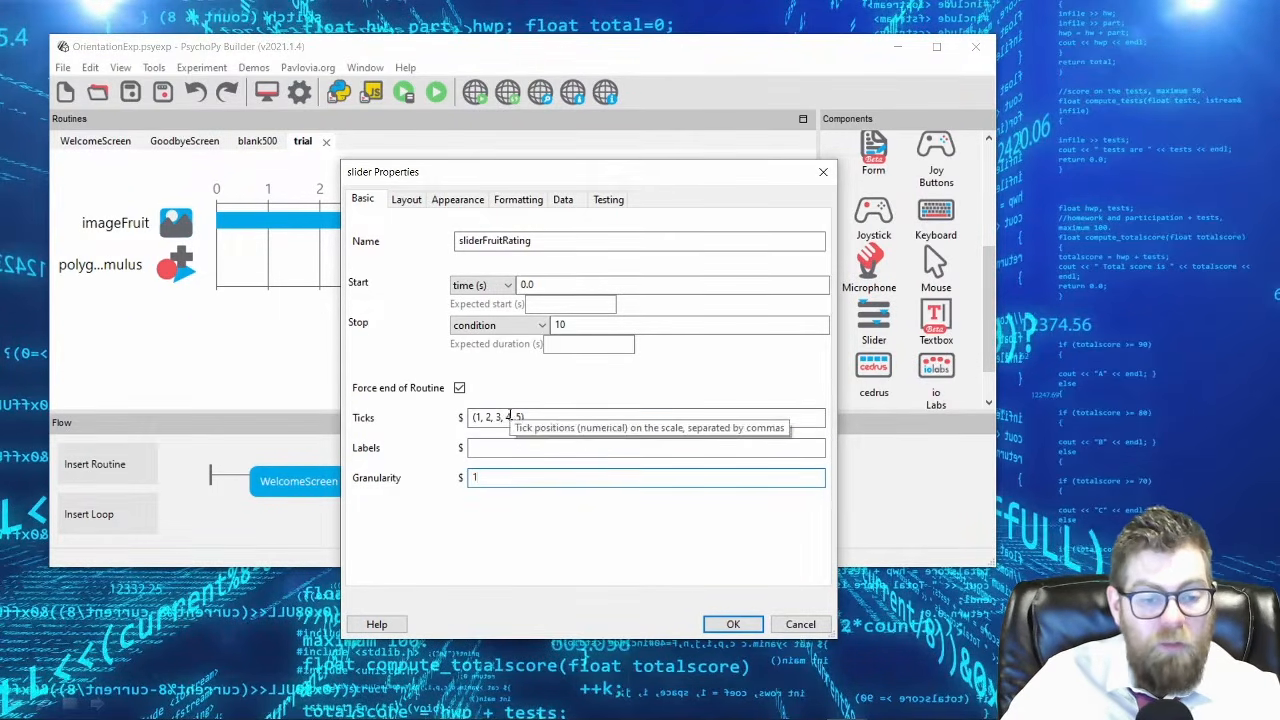
{"action": "key", "text": "BackSpace"}
{"action": "type", "text": "0"}
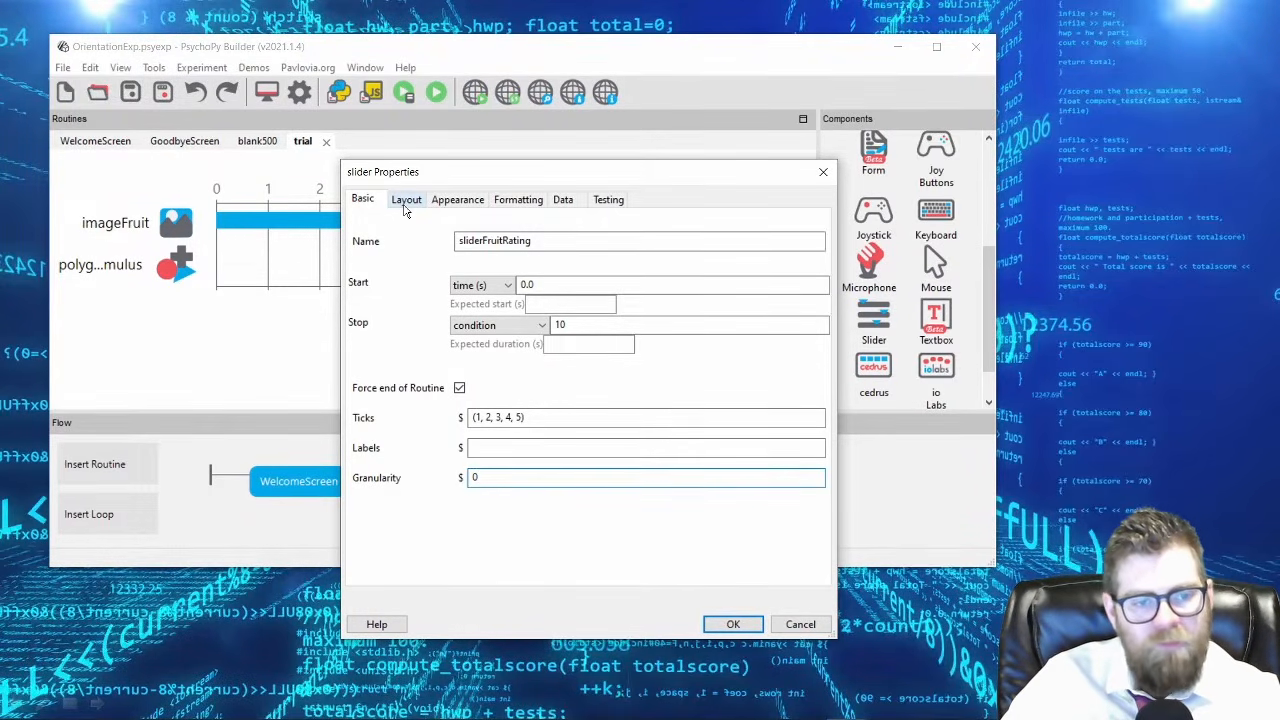
Examine the slider's layout, appearance, formatting and data settings, and return to its basic properties.
{"action": "left_click", "coordinate": [405, 202]}
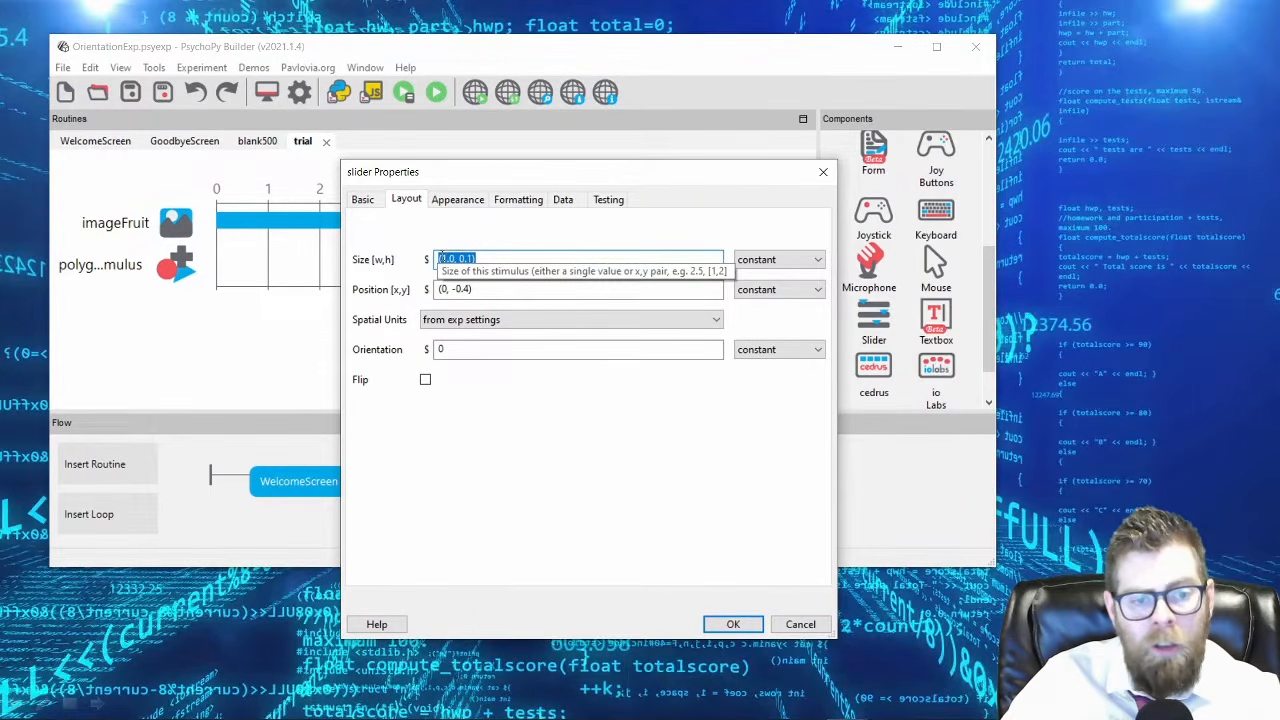
{"action": "left_click", "coordinate": [461, 204]}
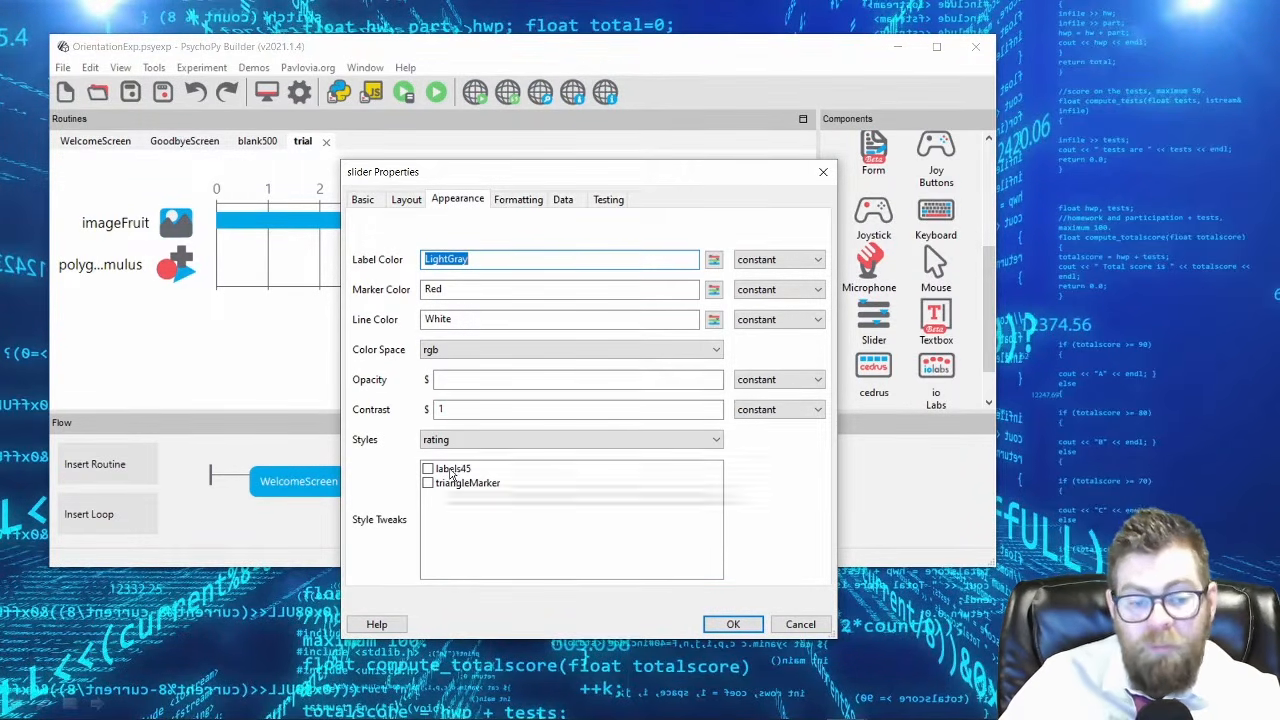
{"action": "left_click", "coordinate": [522, 200]}
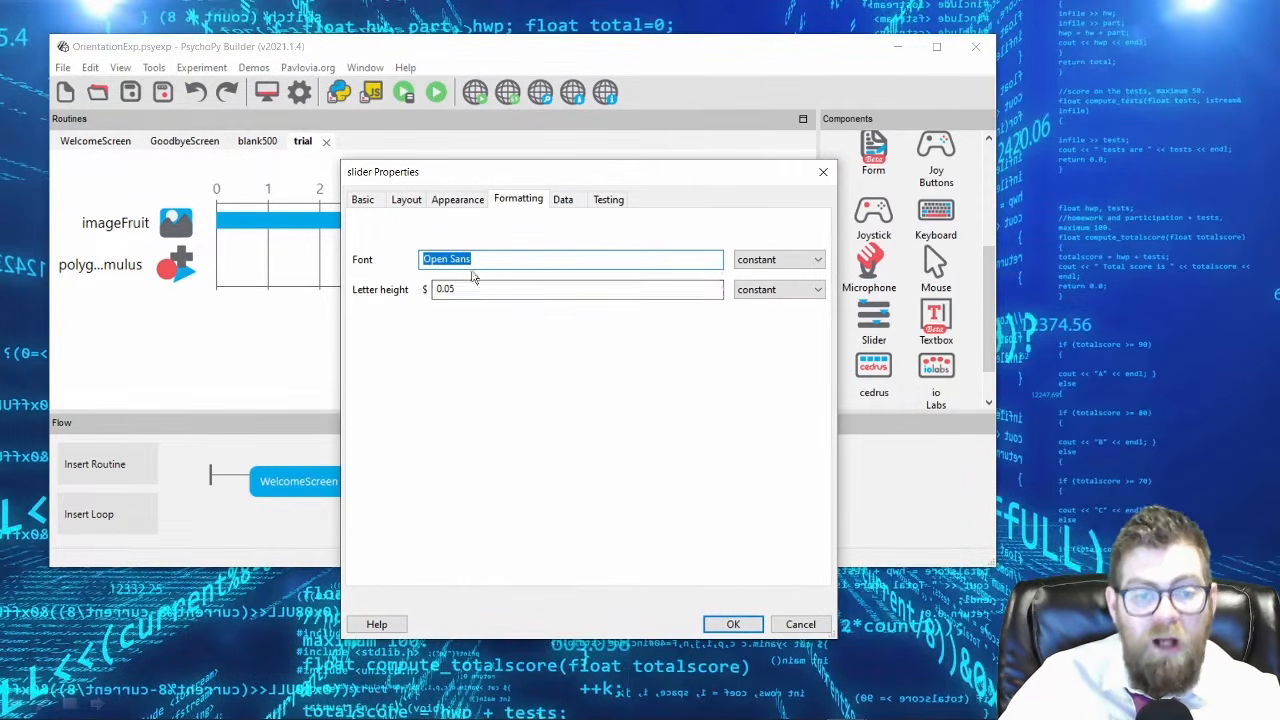
{"action": "left_click", "coordinate": [563, 203]}
{"action": "left_click", "coordinate": [519, 200]}
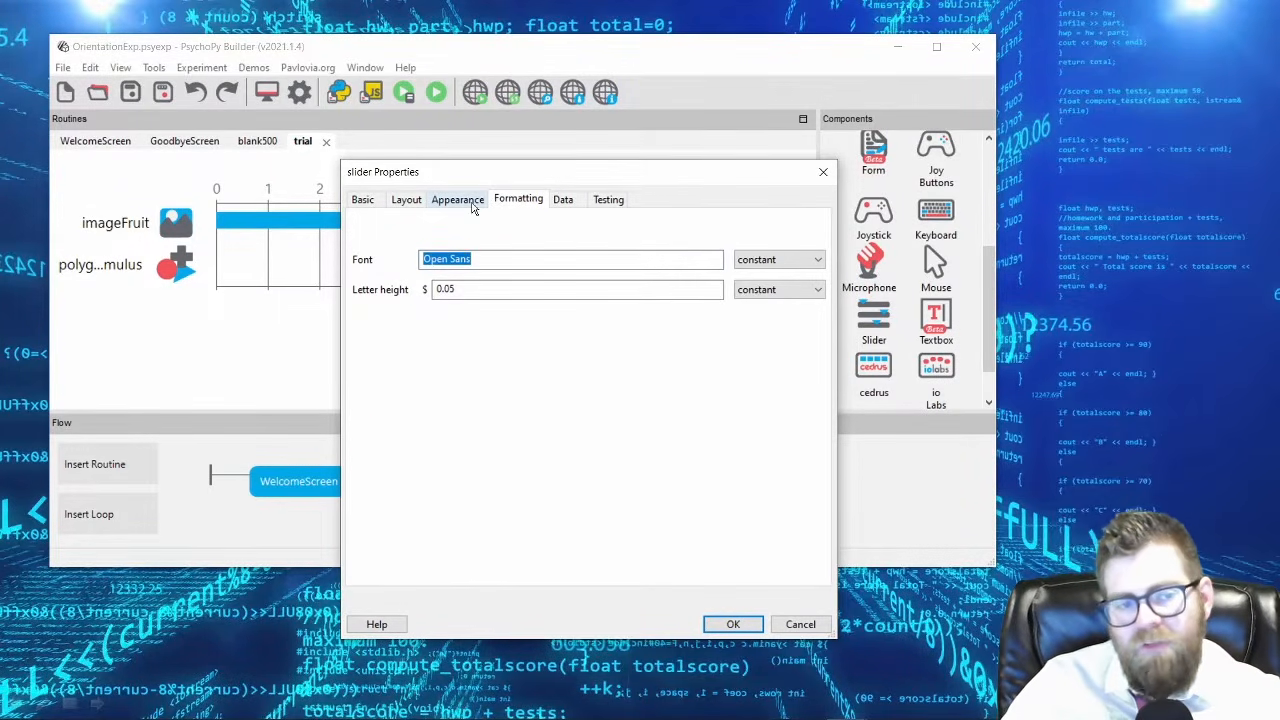
{"action": "left_click", "coordinate": [470, 200]}
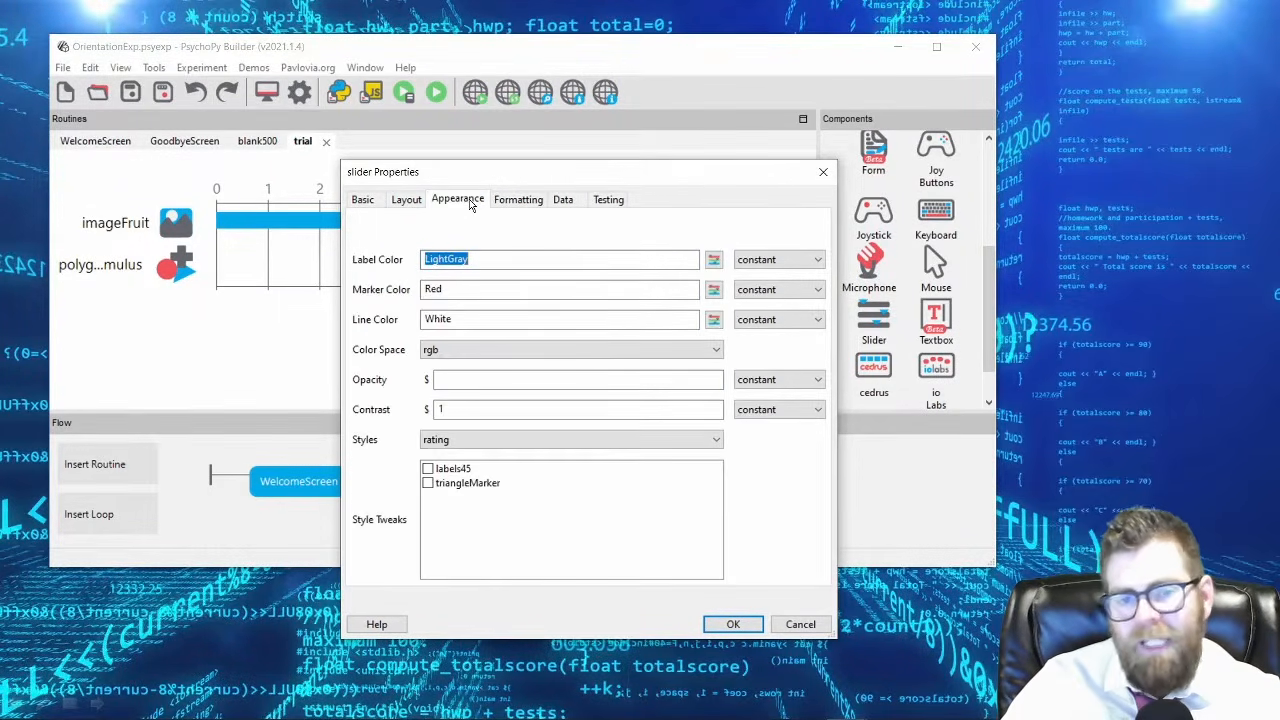
{"action": "left_click", "coordinate": [407, 204]}
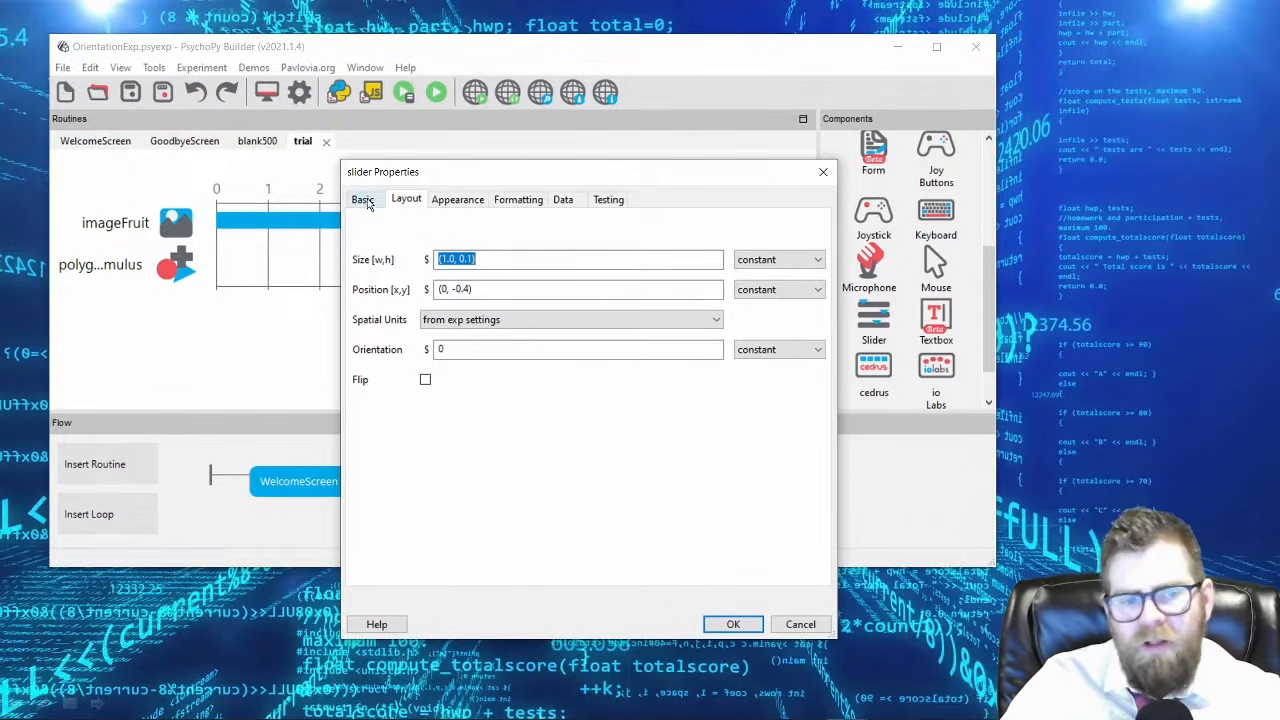
{"action": "left_click", "coordinate": [366, 203]}
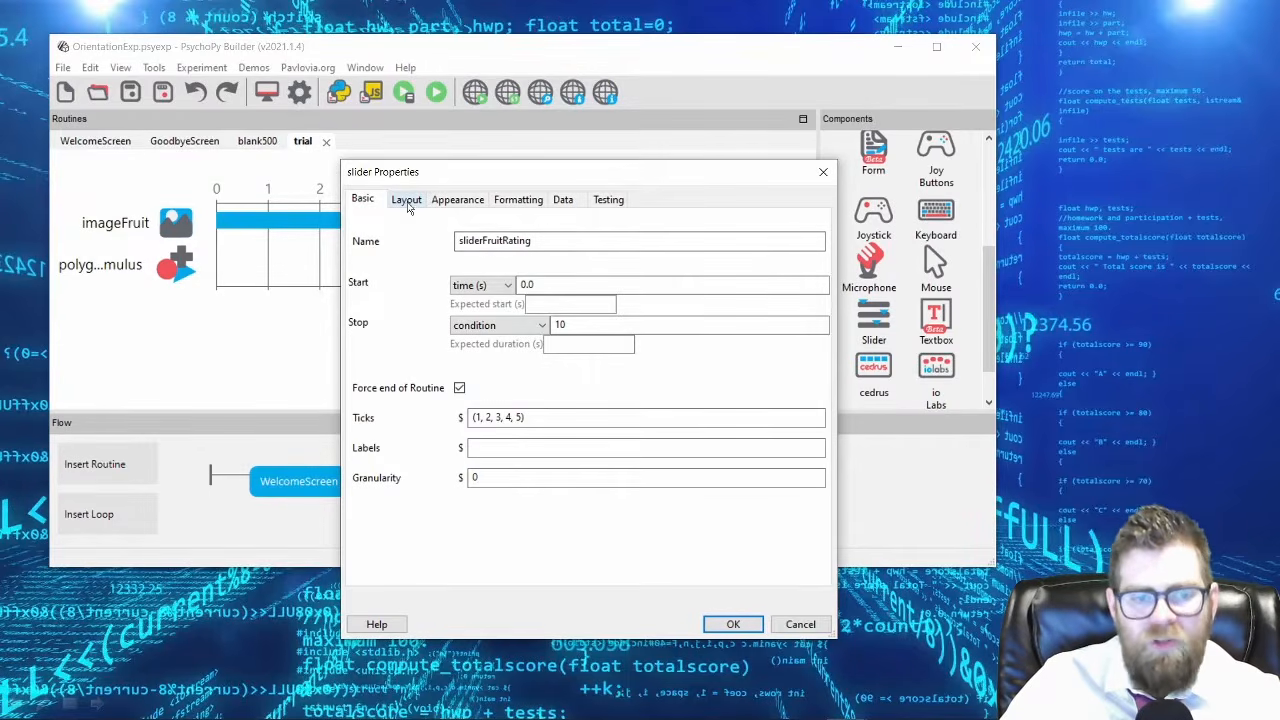
Accept the slider's properties to place it in the trial routine, and recheck sliderFruitRating's settings.
{"action": "left_click", "coordinate": [655, 478]}
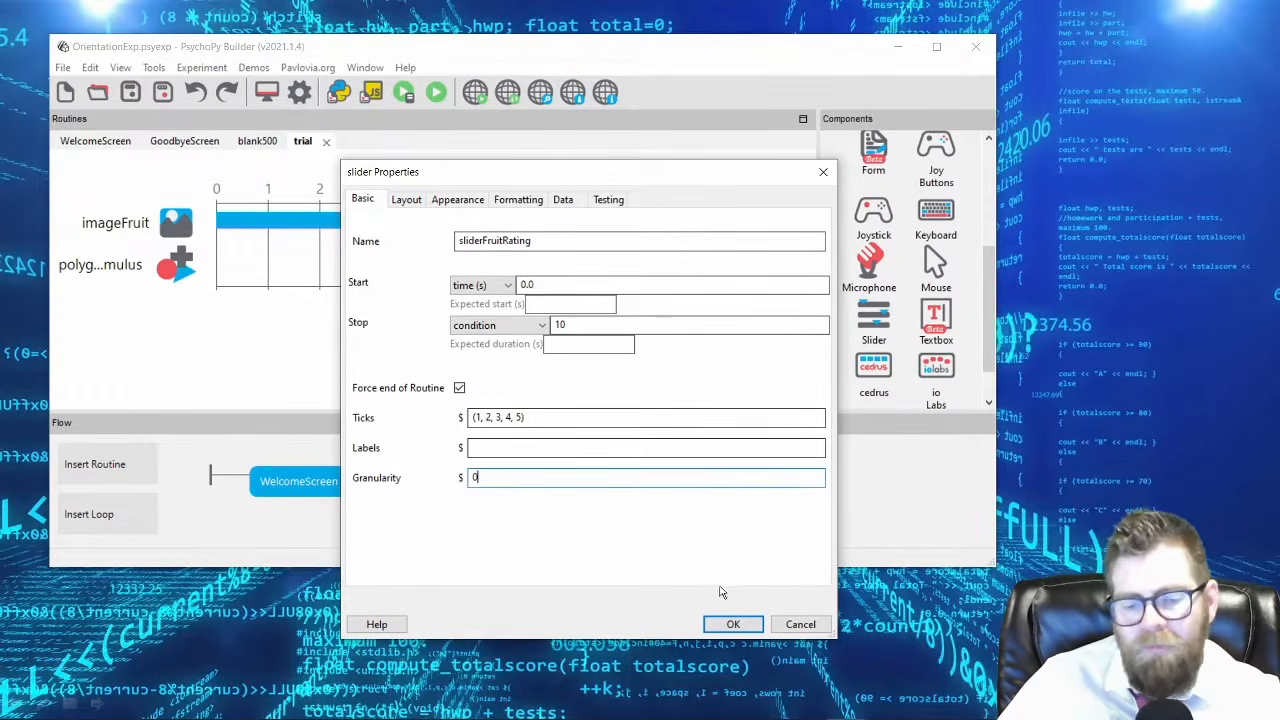
{"action": "left_click", "coordinate": [733, 625]}
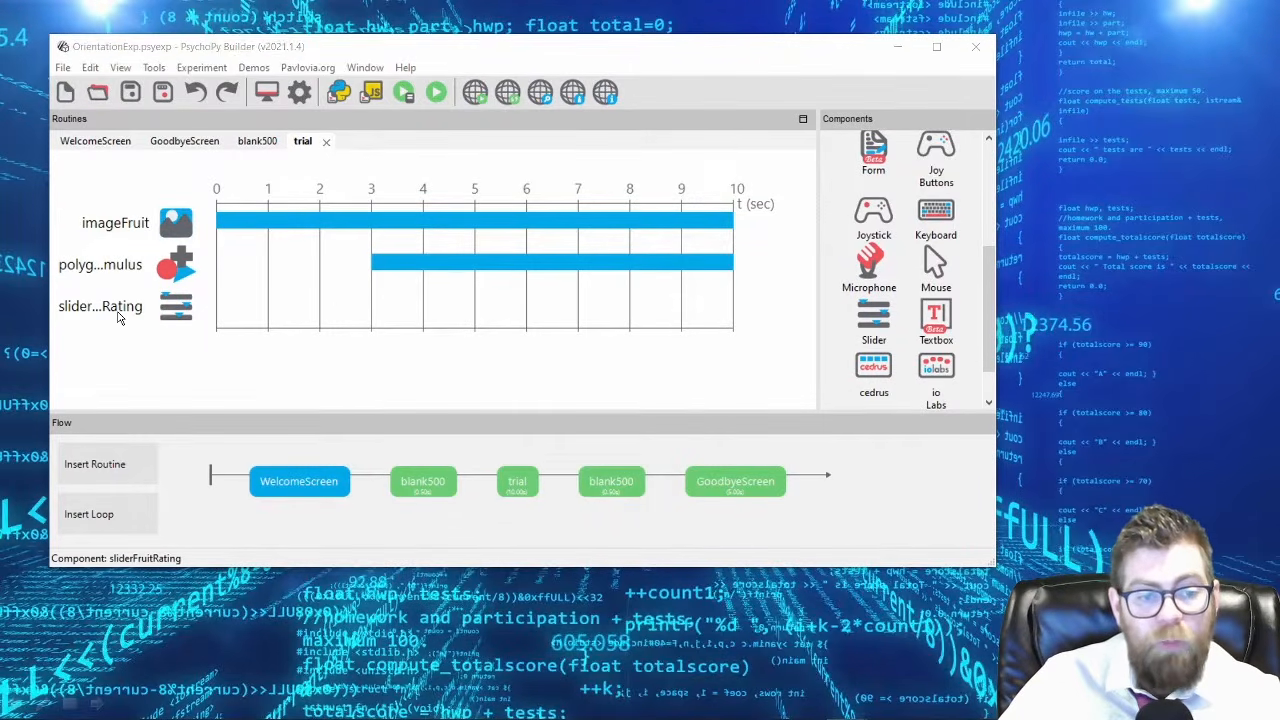
{"action": "left_click", "coordinate": [120, 318]}
{"action": "left_click", "coordinate": [603, 480]}
Test-run the experiment with the participant field blank, pass the welcome screen with the spacebar, check the trial for the slider, and quit.
{"action": "left_click", "coordinate": [436, 92]}
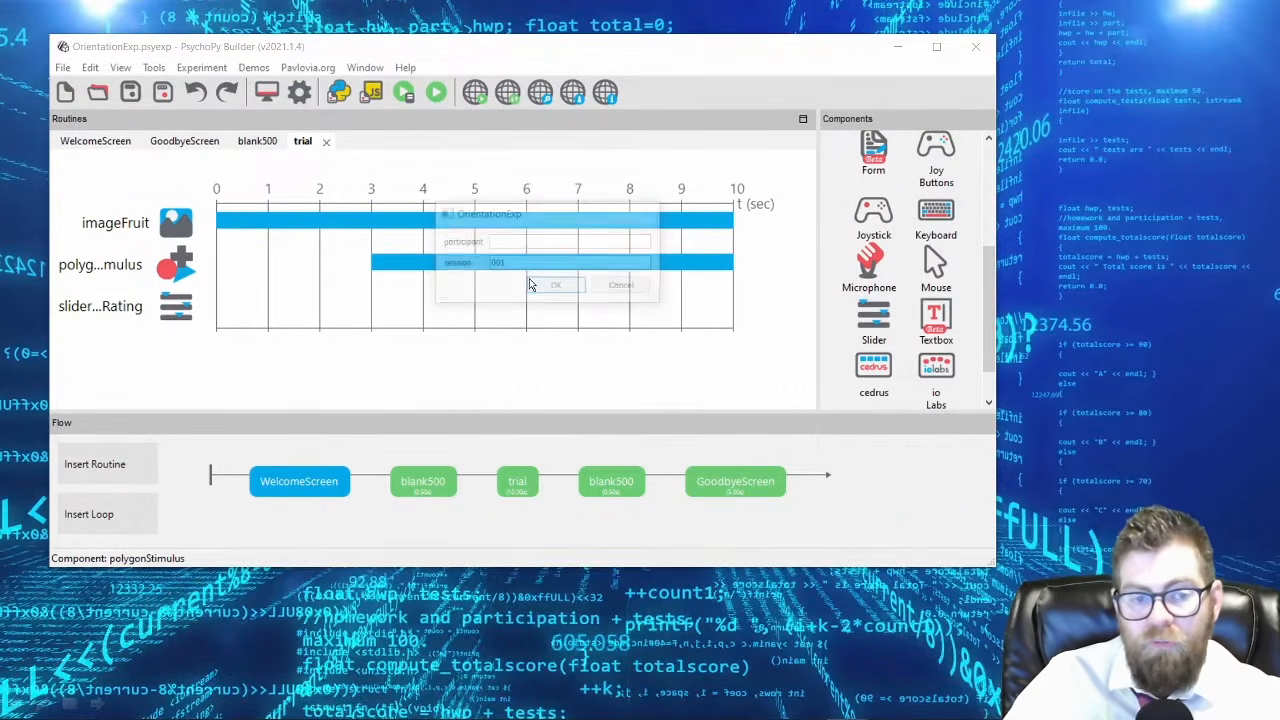
{"action": "left_click", "coordinate": [545, 287]}
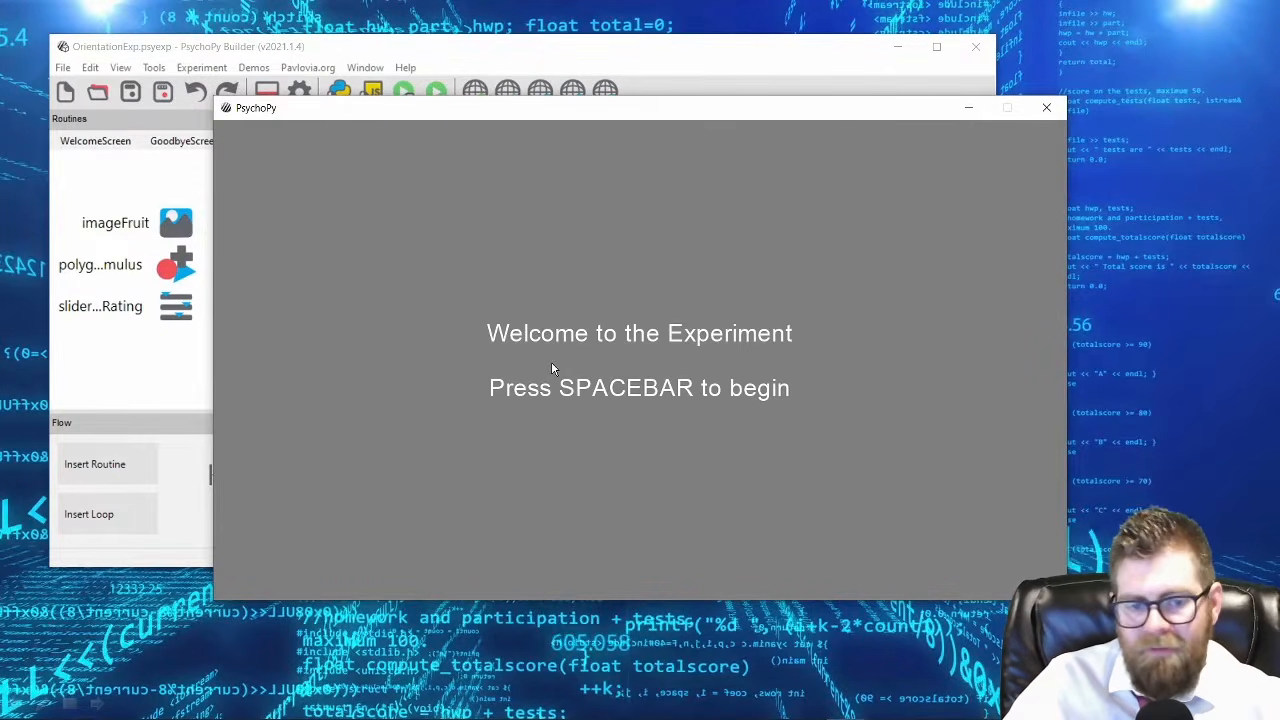
{"action": "key", "text": "space"}
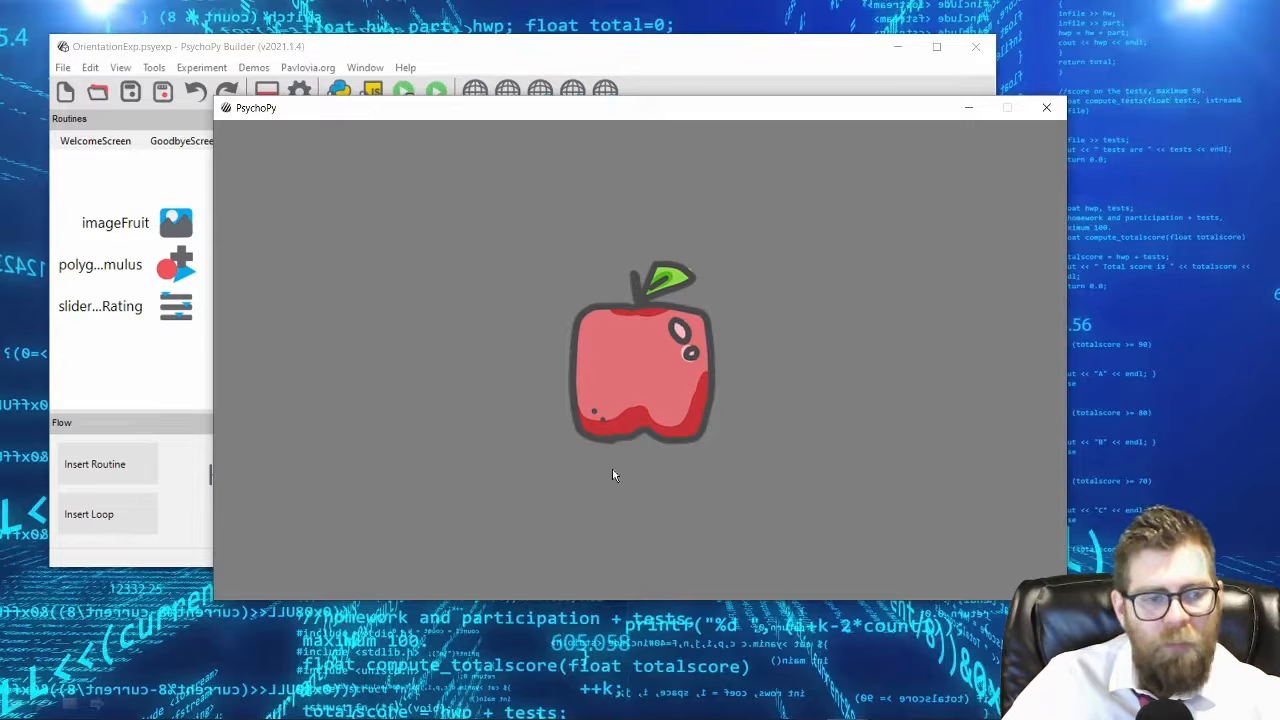
{"action": "left_click_drag", "start_coordinate": [566, 114], "coordinate": [592, 147]}
{"action": "key", "text": "Escape"}
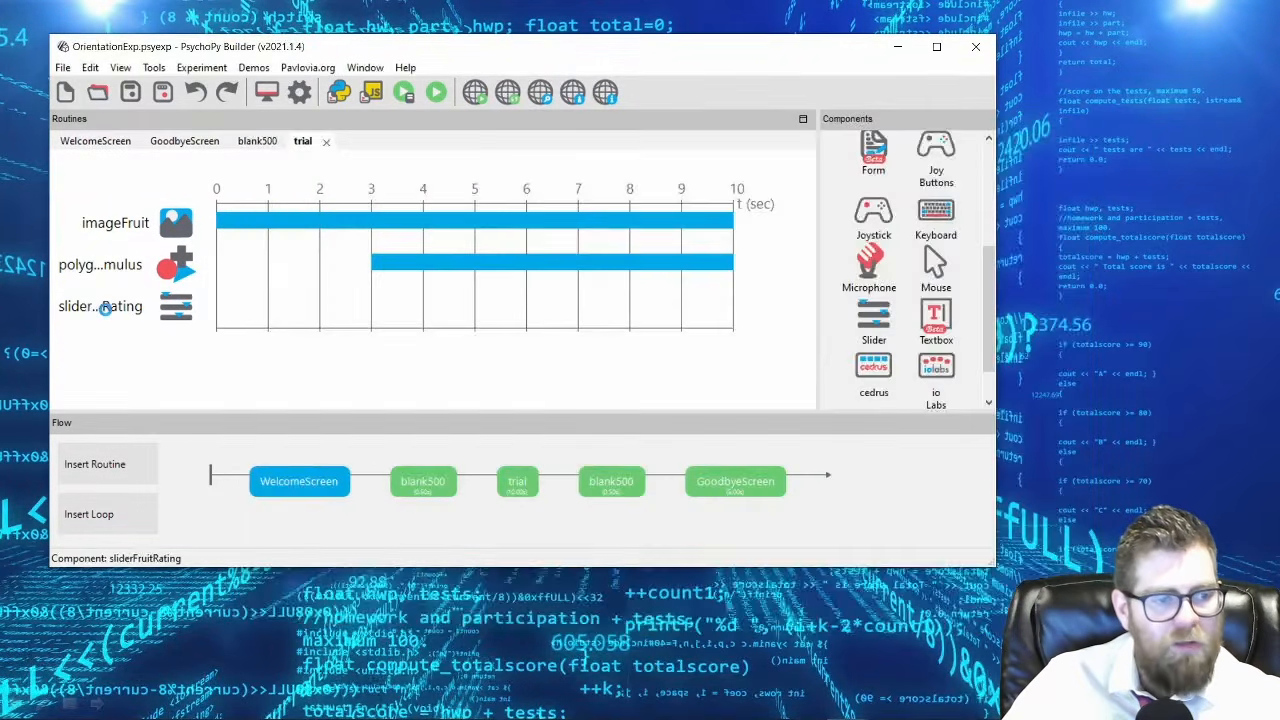
Try clearing sliderFruitRating's stop value and apply the change to compare the trial timeline.
{"action": "double_click", "coordinate": [105, 308]}
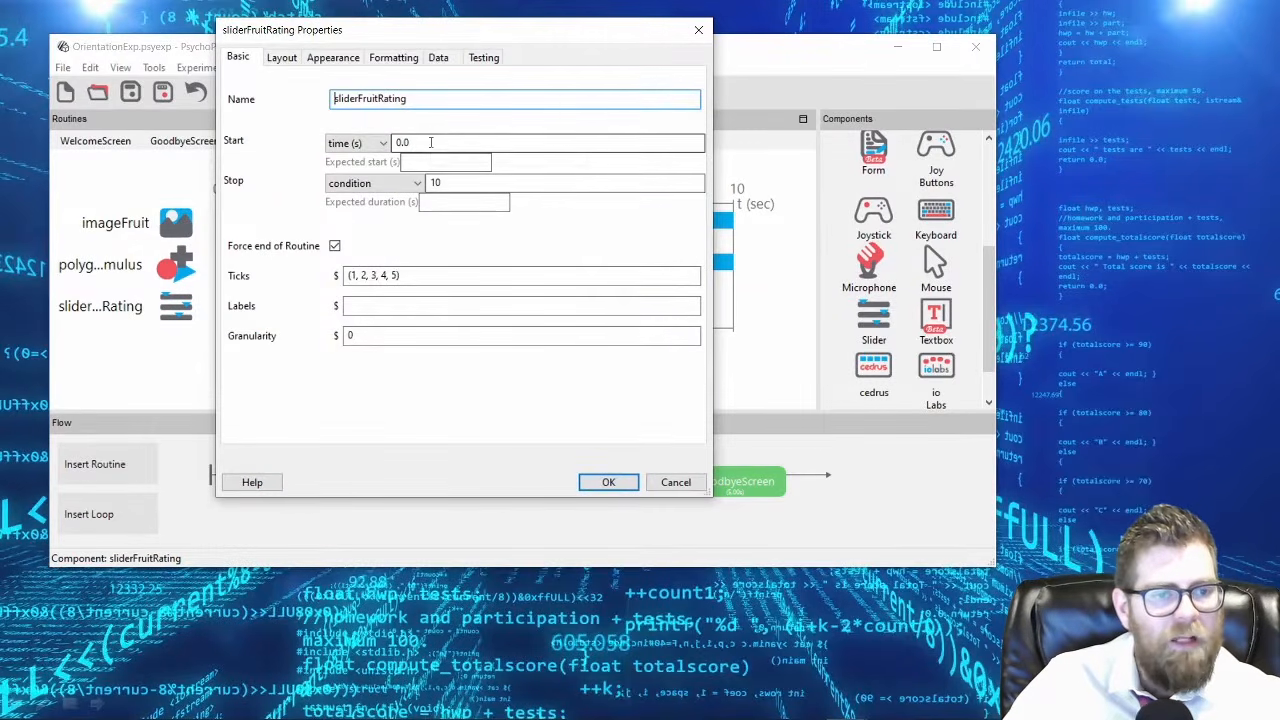
{"action": "double_click", "coordinate": [432, 183]}
{"action": "left_click_drag", "start_coordinate": [448, 36], "coordinate": [515, 122]}
{"action": "key", "text": "BackSpace"}
{"action": "key", "text": "Return"}
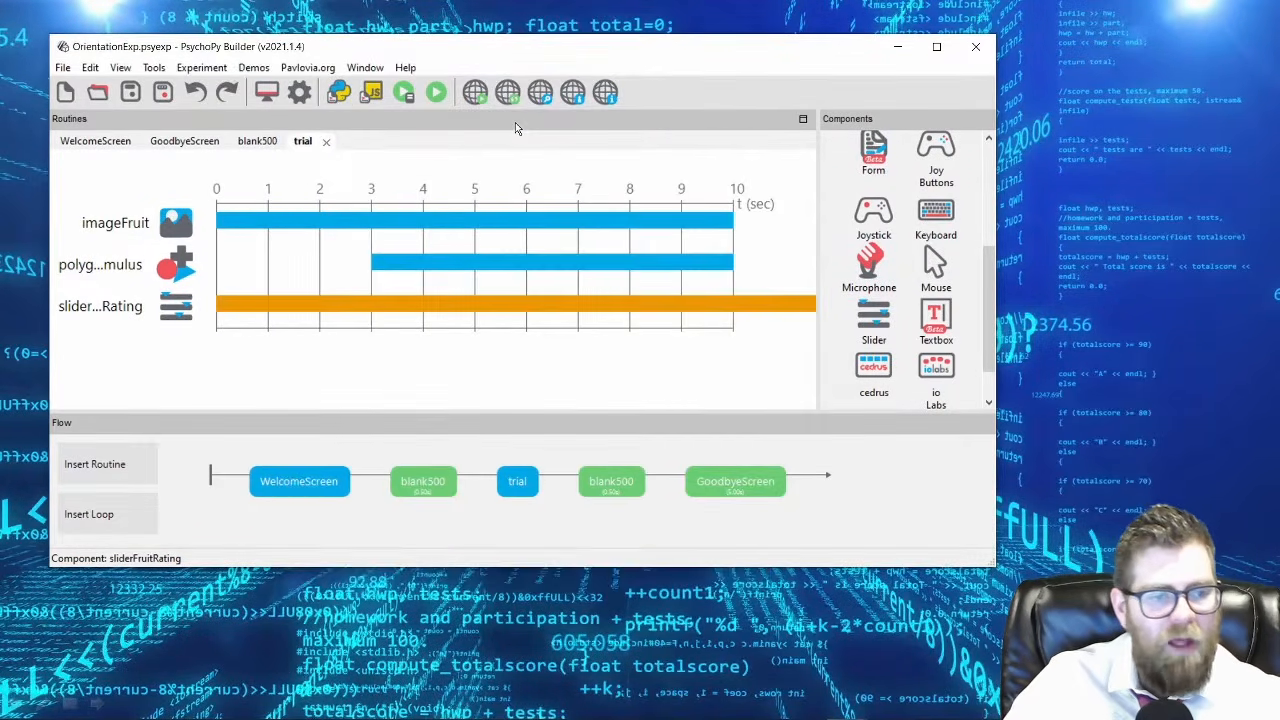
Restore sliderFruitRating's stop value to 10 with the condition stop type and apply it.
{"action": "double_click", "coordinate": [113, 310]}
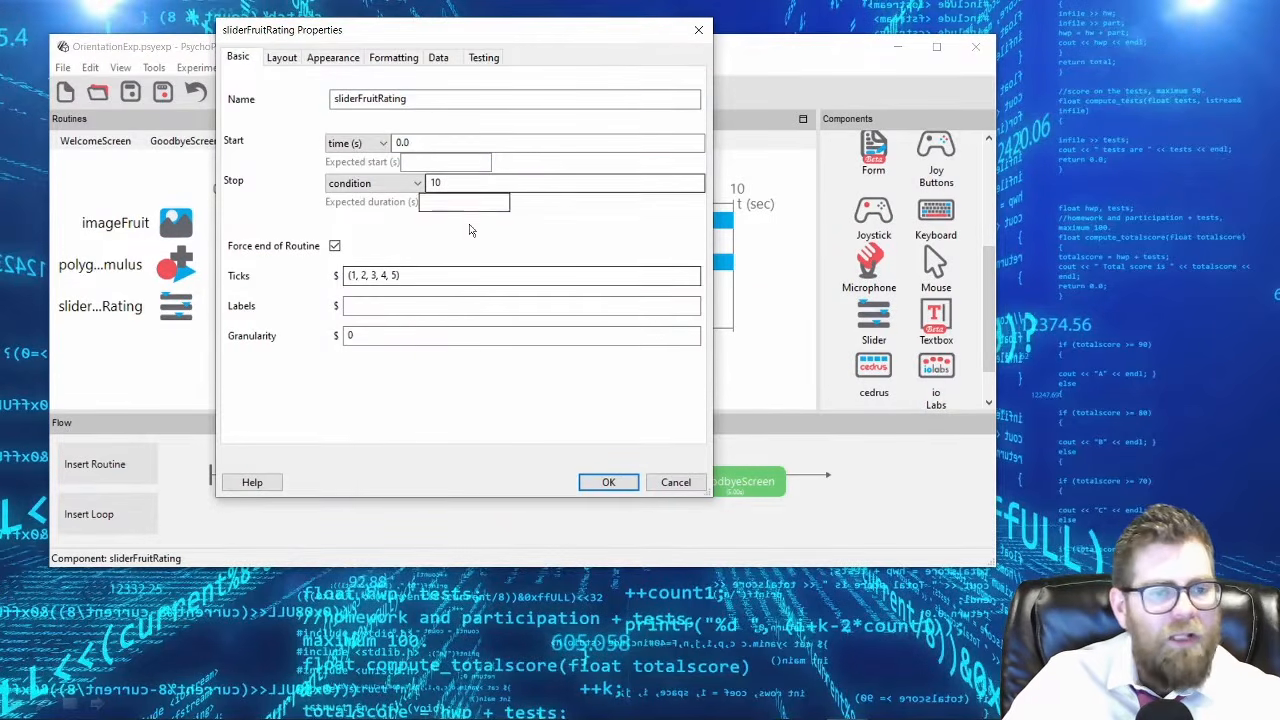
{"action": "left_click_drag", "start_coordinate": [476, 30], "coordinate": [443, 102]}
{"action": "left_click", "coordinate": [573, 555]}
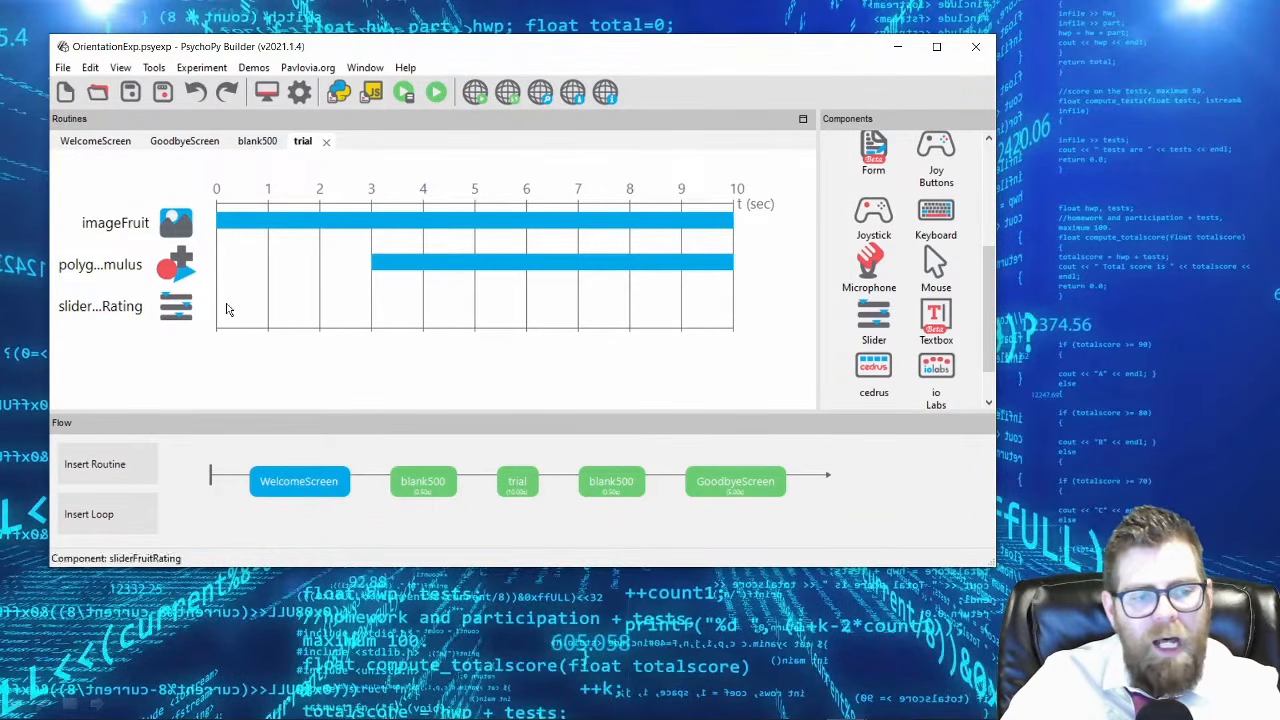
Change sliderFruitRating's stop type to duration (s), keeping the value 10, and apply it.
{"action": "left_click", "coordinate": [96, 314]}
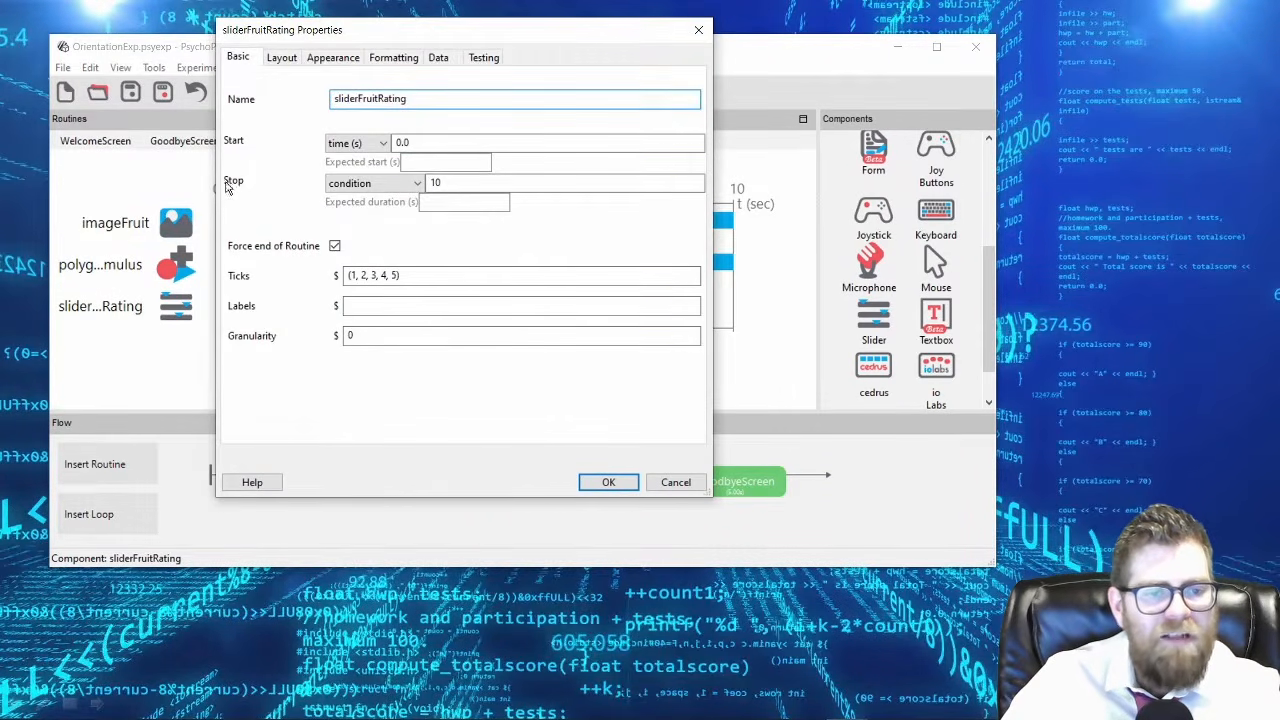
{"action": "left_click", "coordinate": [418, 187]}
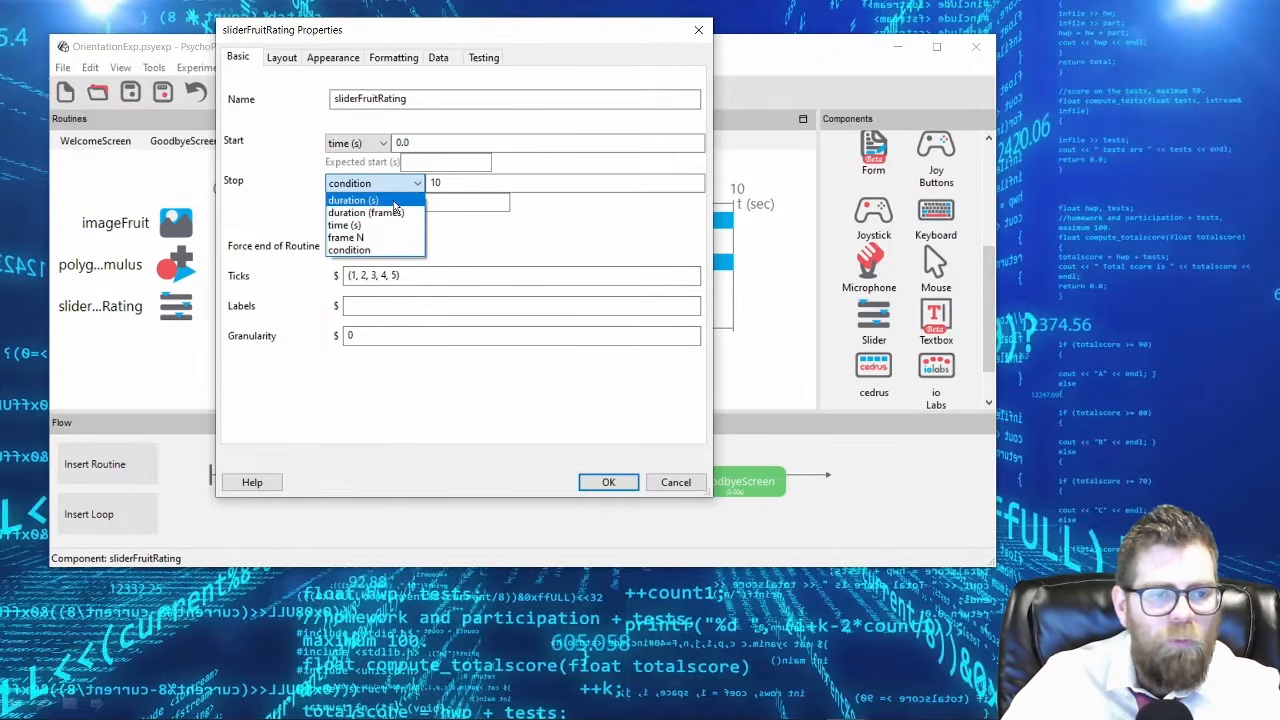
{"action": "left_click", "coordinate": [394, 201]}
{"action": "left_click", "coordinate": [416, 183]}
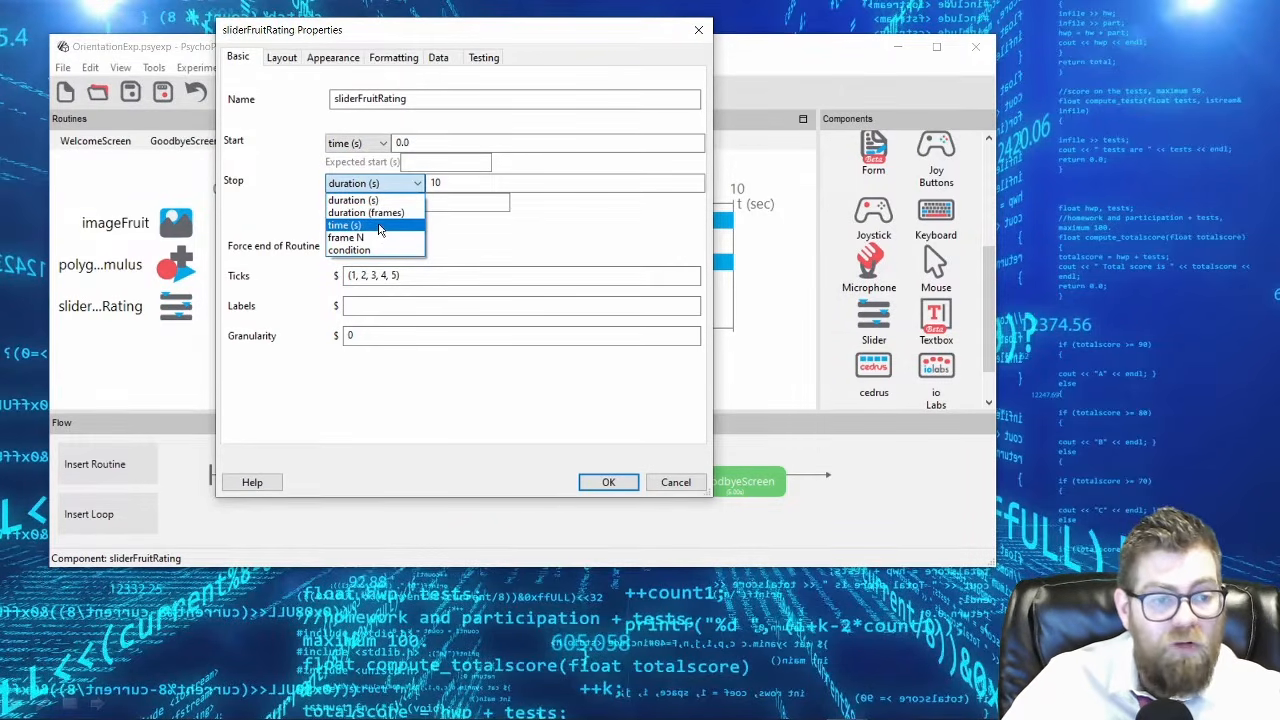
{"action": "left_click", "coordinate": [384, 201]}
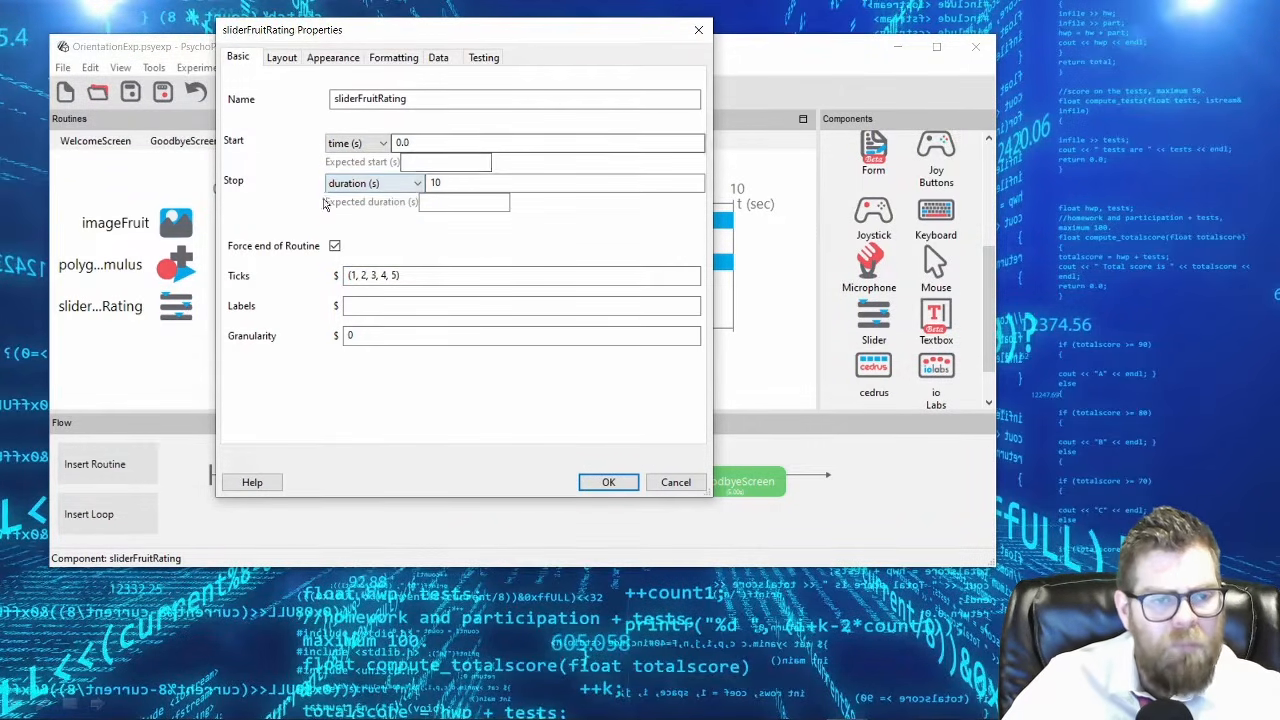
{"action": "left_click", "coordinate": [607, 481]}
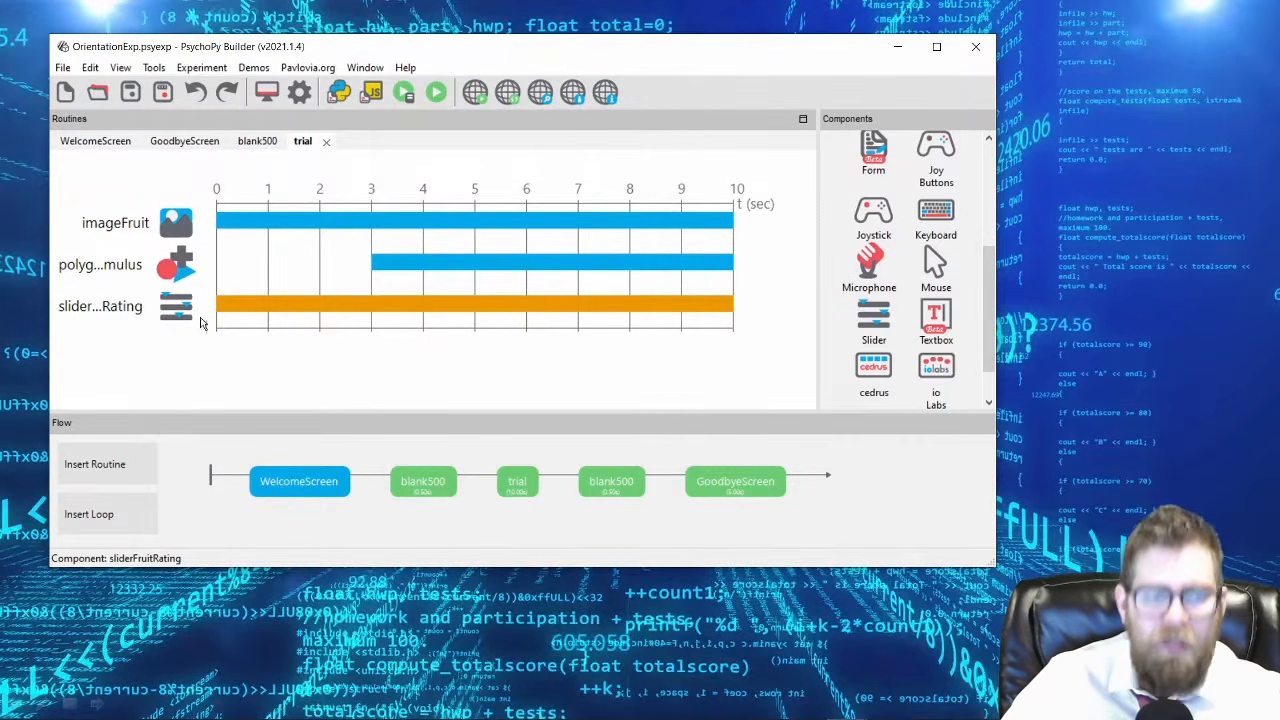
Turn off Force end of Routine for sliderFruitRating and apply the change.
{"action": "left_click", "coordinate": [107, 318]}
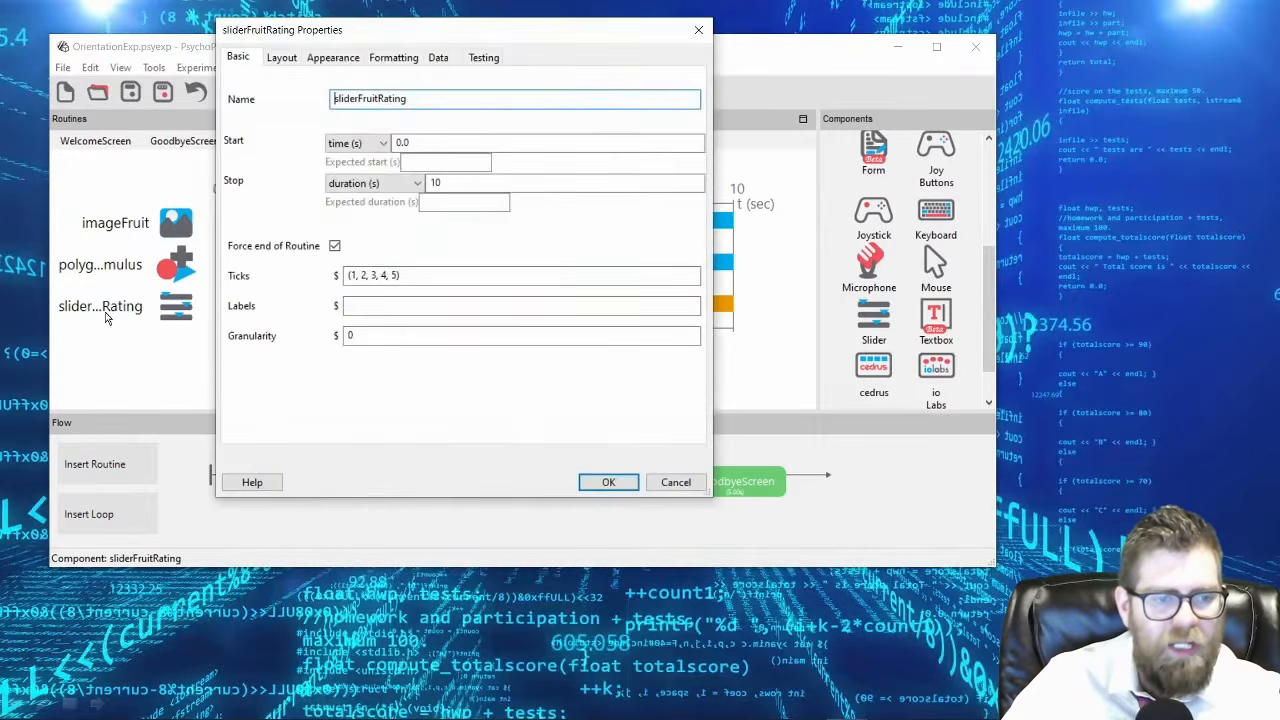
{"action": "left_click", "coordinate": [334, 245]}
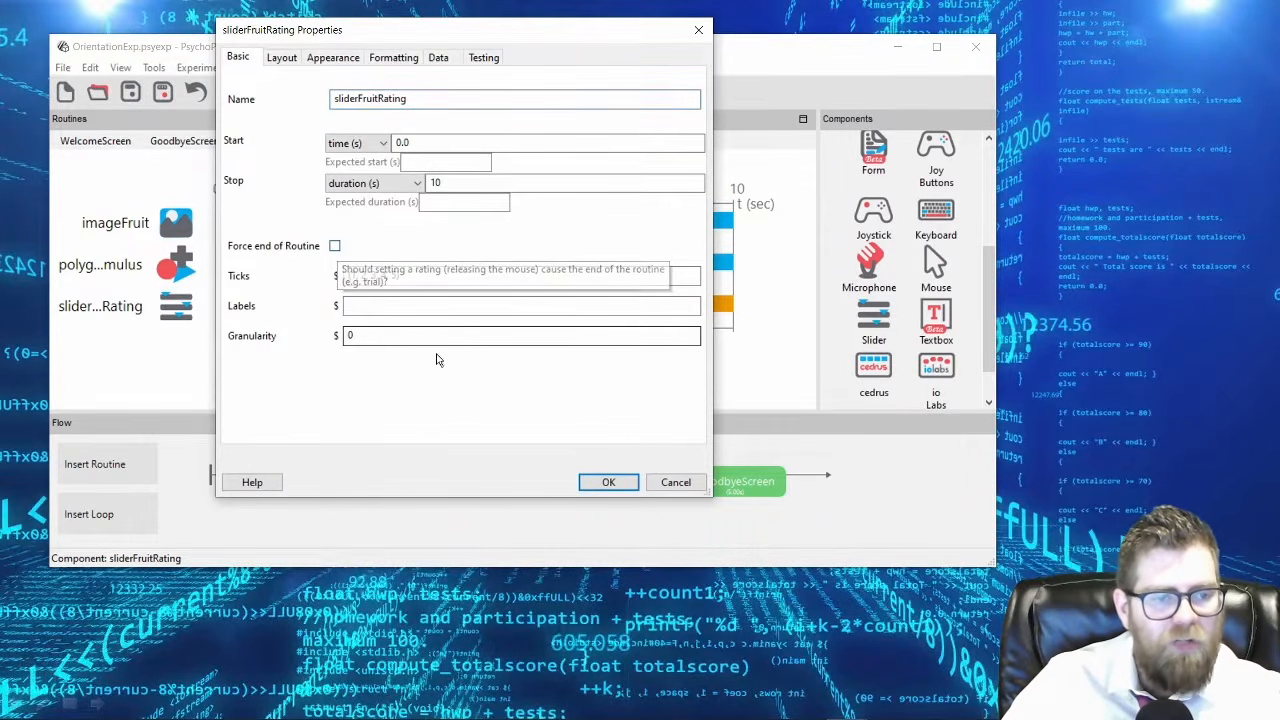
{"action": "left_click", "coordinate": [603, 481]}
Test-run the experiment with the participant field blank and try several ratings along the slider during the trial.
{"action": "left_click", "coordinate": [440, 95]}
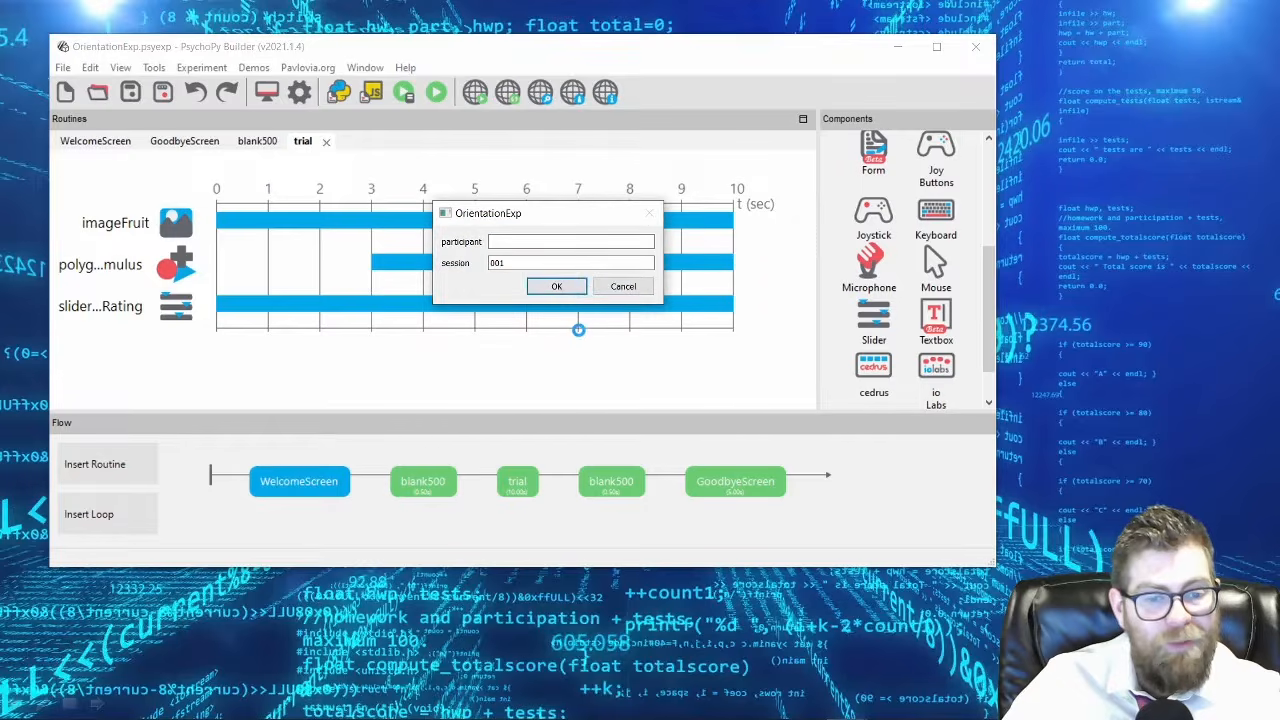
{"action": "left_click", "coordinate": [562, 288]}
{"action": "left_click_drag", "start_coordinate": [617, 114], "coordinate": [514, 70]}
{"action": "mouse_move", "coordinate": [332, 500]}
{"action": "left_mouse_down"}
{"action": "mouse_move", "coordinate": [735, 490]}
{"action": "mouse_move", "coordinate": [494, 472]}
{"action": "left_mouse_up"}
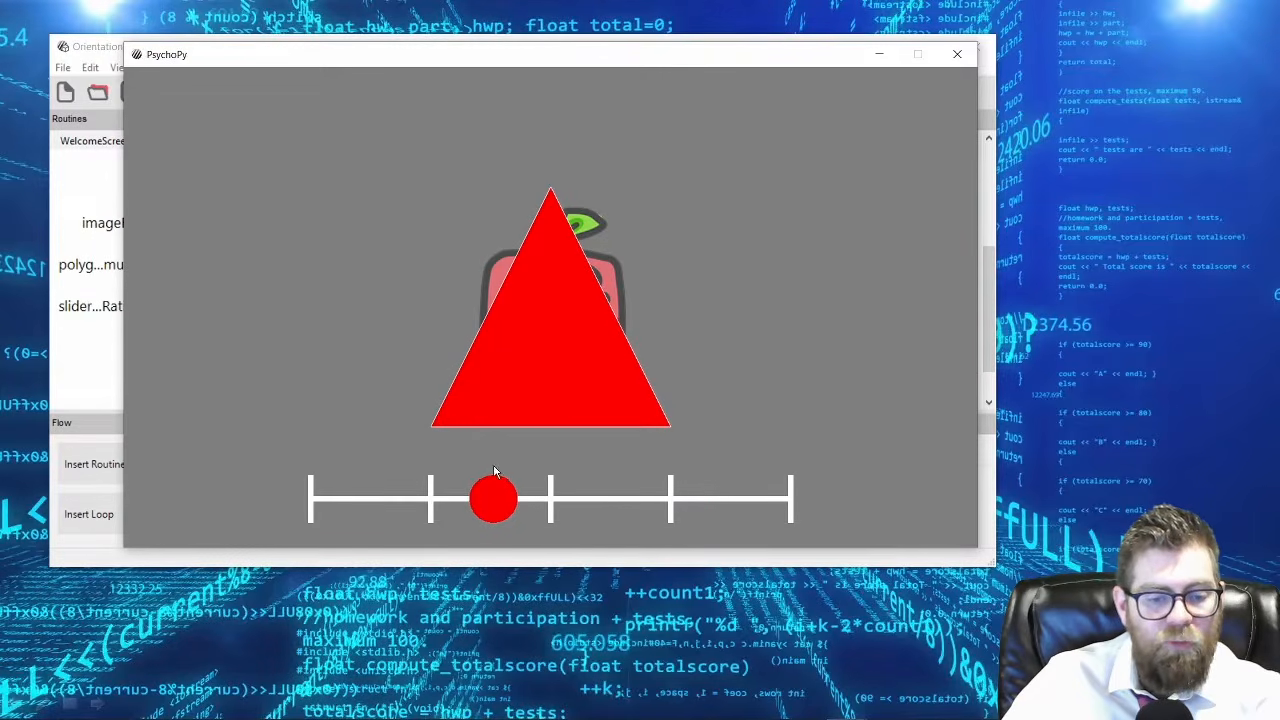
{"action": "left_click", "coordinate": [613, 496]}
{"action": "left_click", "coordinate": [403, 496]}
{"action": "left_click", "coordinate": [666, 502]}
{"action": "left_click", "coordinate": [716, 500]}
{"action": "left_click", "coordinate": [770, 498]}
{"action": "left_click", "coordinate": [623, 500]}
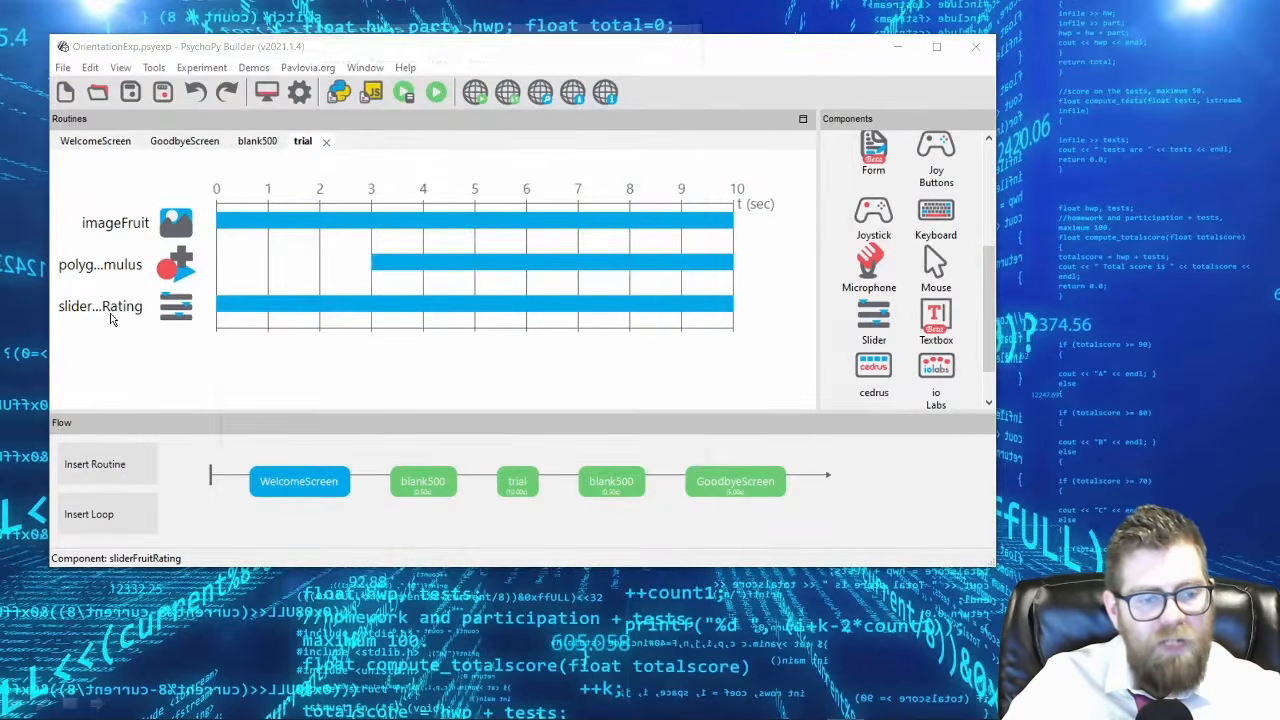
Set sliderFruitRating's granularity to 1, turn Force end of Routine back on, and apply the changes.
{"action": "double_click", "coordinate": [111, 319]}
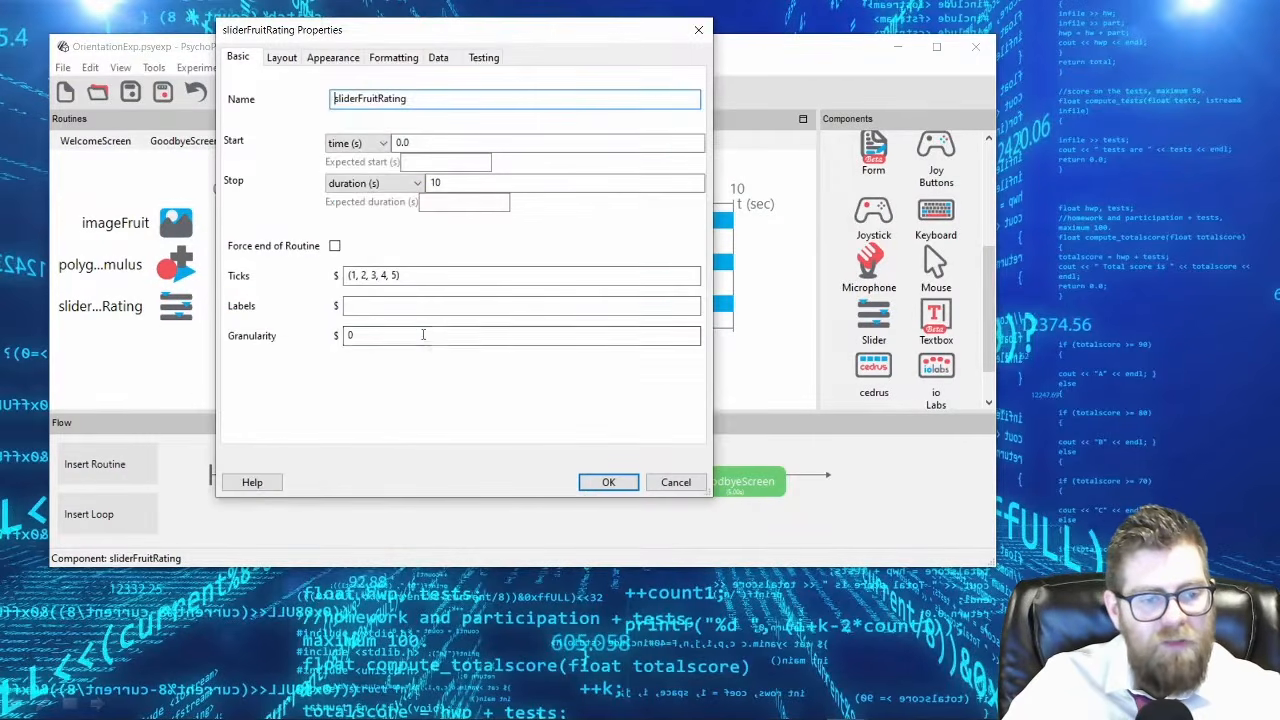
{"action": "left_click", "coordinate": [435, 340]}
{"action": "key", "text": "BackSpace"}
{"action": "type", "text": "1"}
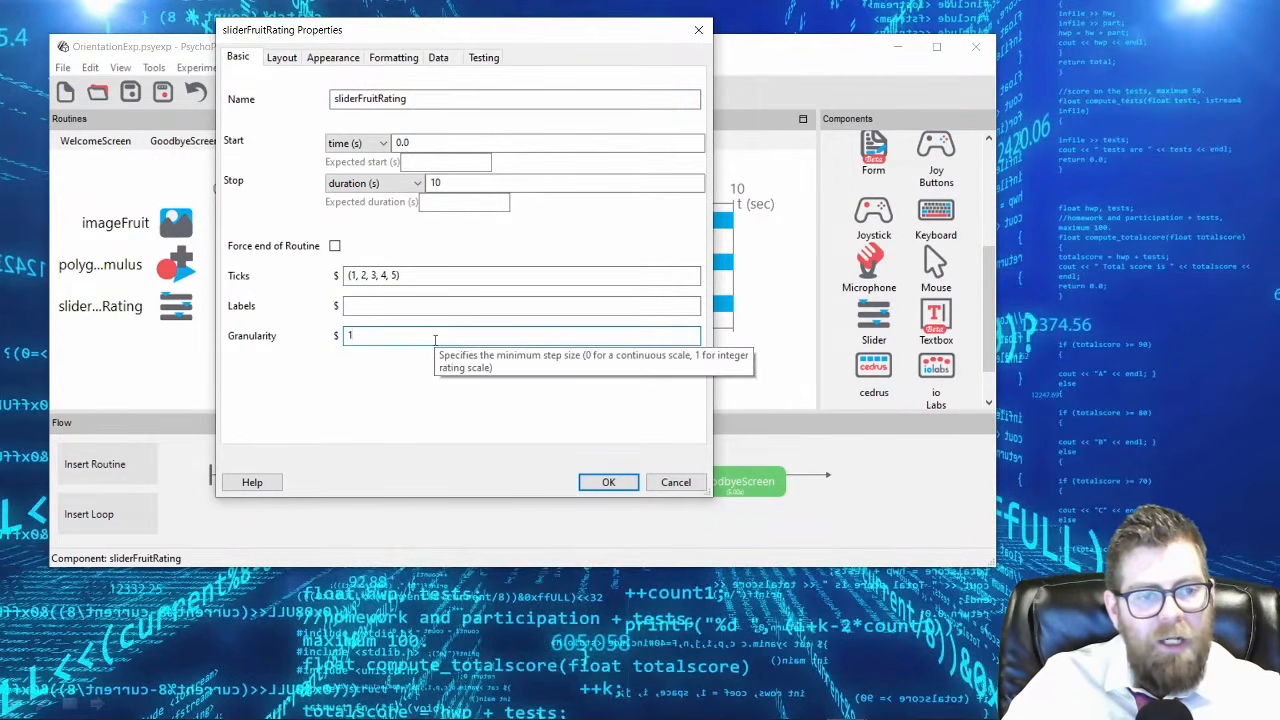
{"action": "left_click", "coordinate": [335, 247]}
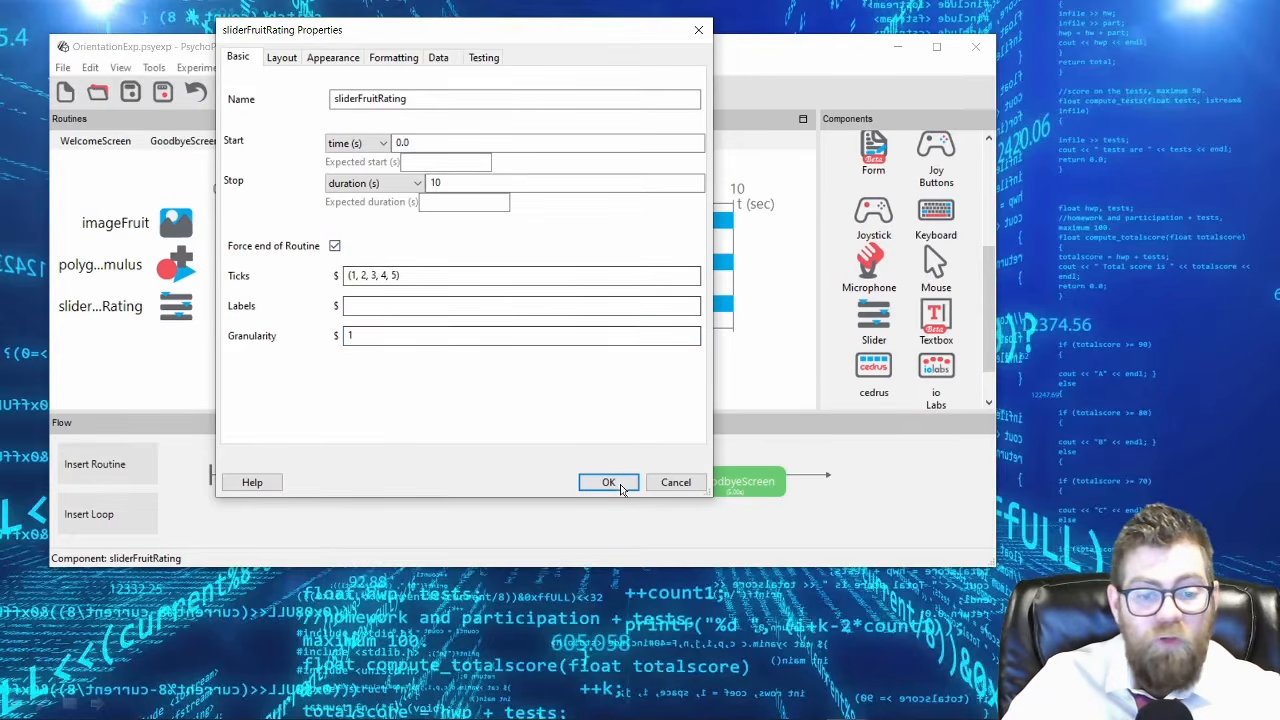
{"action": "left_click", "coordinate": [608, 482]}
Run the experiment again with the participant field blank, pass the welcome screen with the spacebar, and choose a rating on the slider.
{"action": "left_click", "coordinate": [430, 93]}
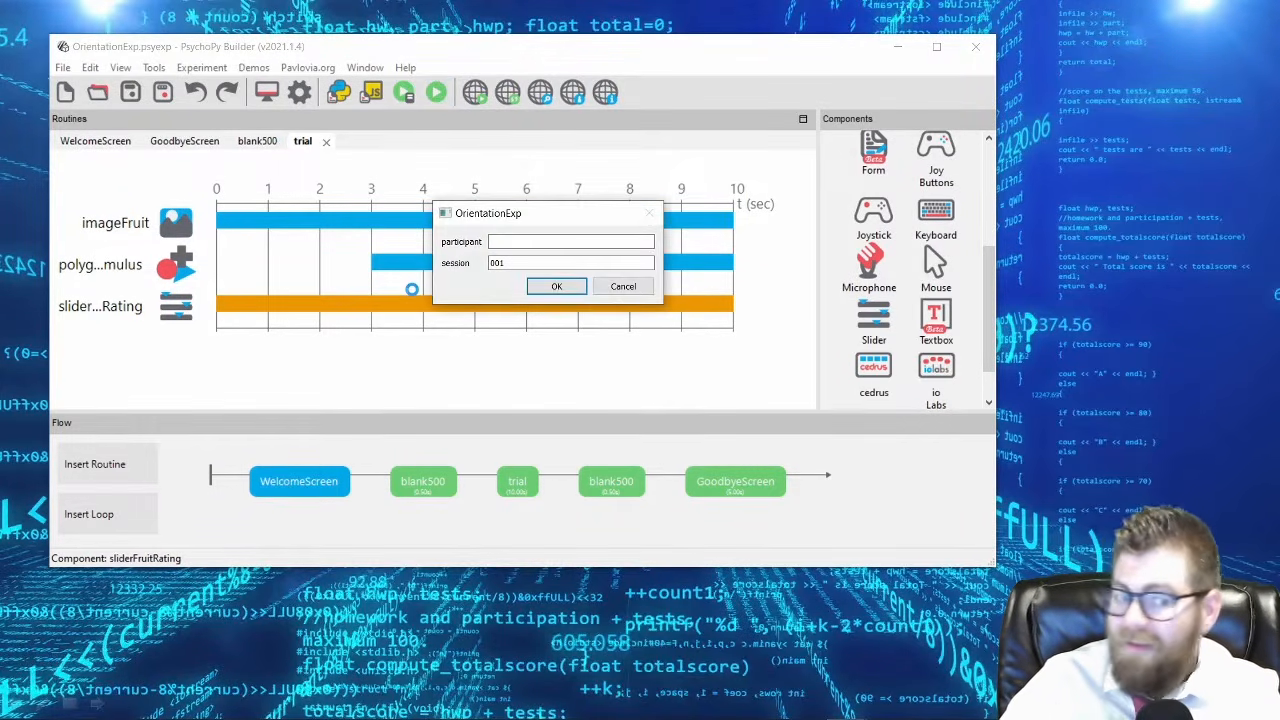
{"action": "left_click", "coordinate": [555, 290]}
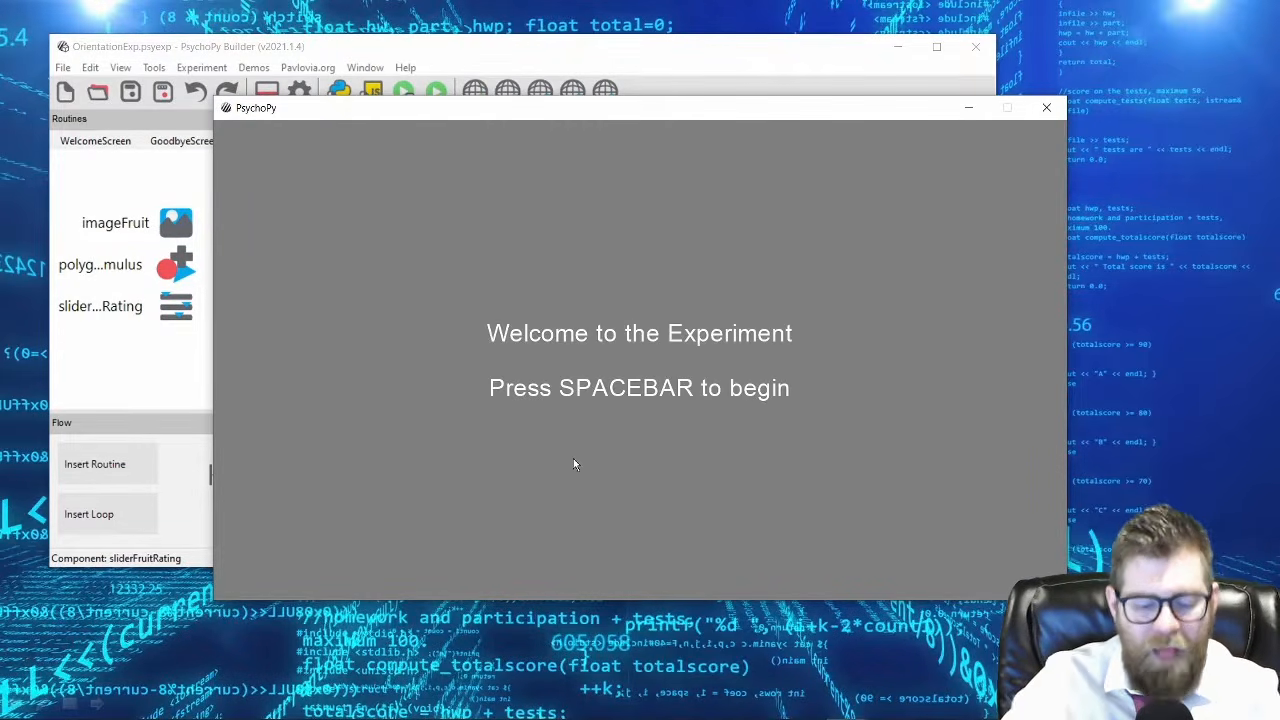
{"action": "key", "text": "space"}
{"action": "left_click", "coordinate": [642, 550]}
{"action": "left_click", "coordinate": [778, 549]}
{"action": "left_click", "coordinate": [636, 568]}
{"action": "mouse_move", "coordinate": [640, 568]}
{"action": "left_mouse_down"}
{"action": "mouse_move", "coordinate": [749, 565]}
{"action": "mouse_move", "coordinate": [638, 568]}
{"action": "mouse_move", "coordinate": [747, 562]}
{"action": "mouse_move", "coordinate": [725, 559]}
{"action": "left_mouse_up"}
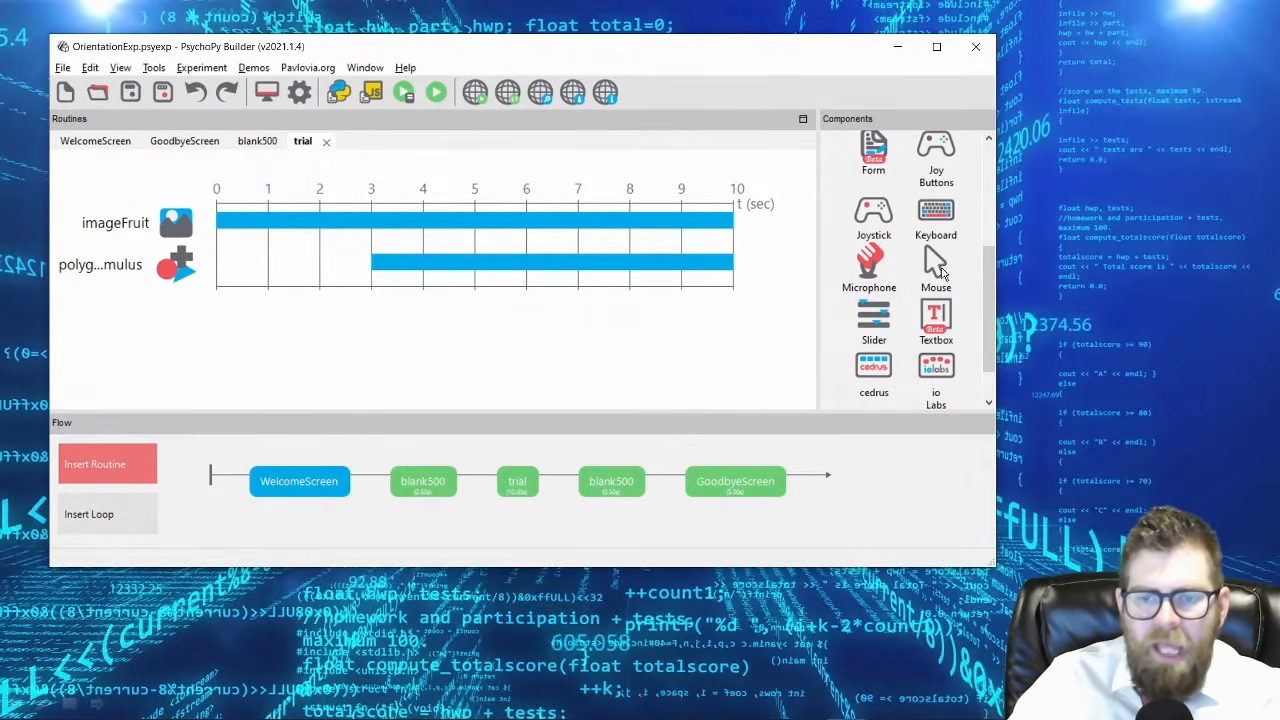
Add a Mouse component named mouseResponse to the trial routine with a stop duration of 10 seconds.
{"action": "left_click", "coordinate": [935, 265]}
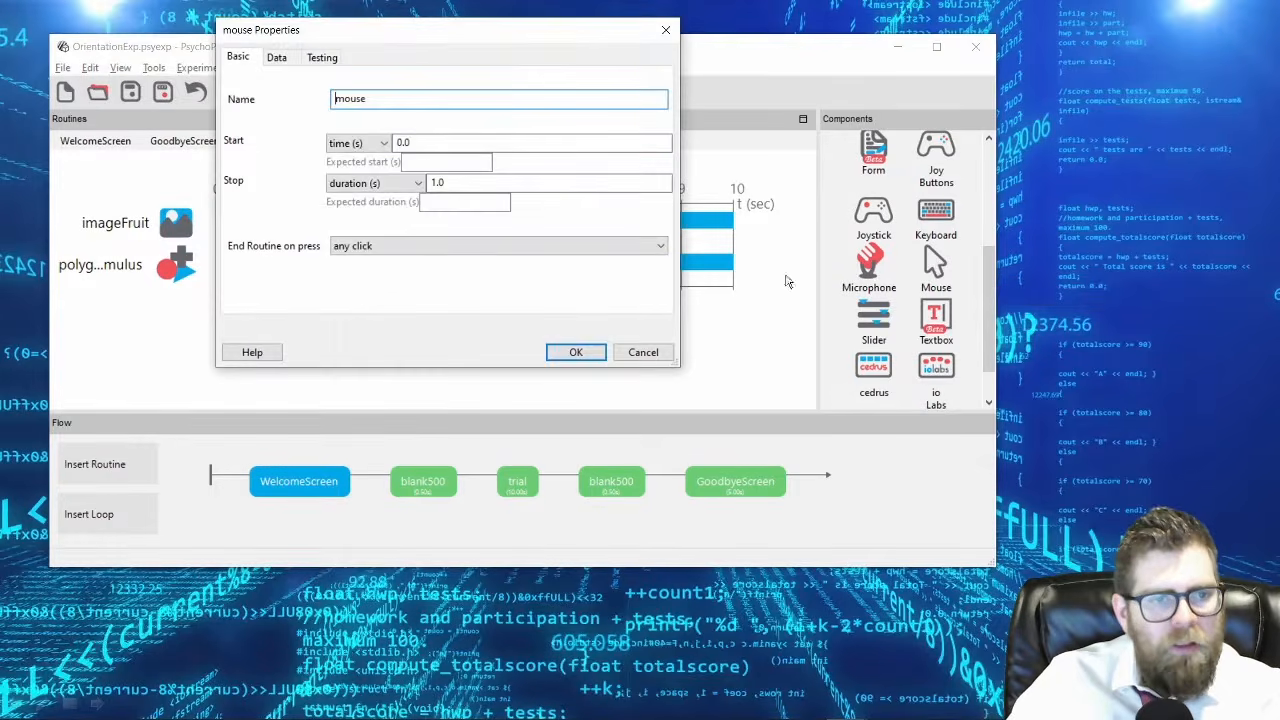
{"action": "left_click_drag", "start_coordinate": [458, 38], "coordinate": [668, 214]}
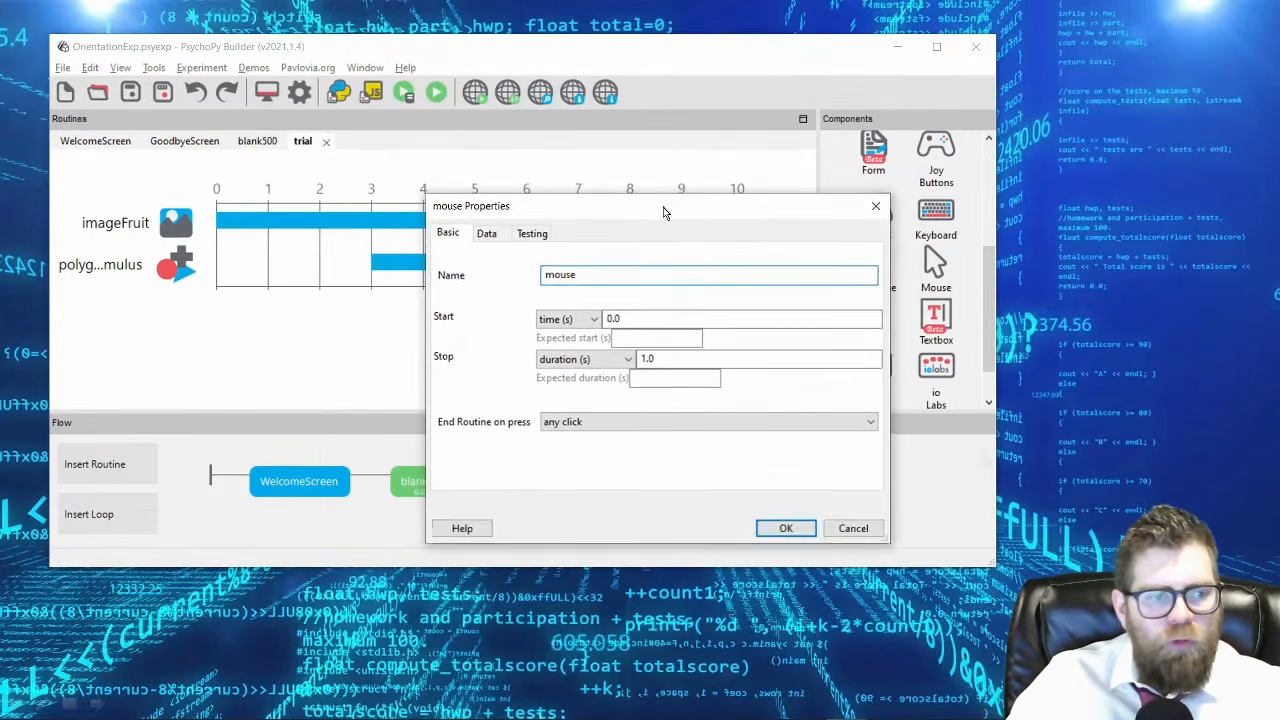
{"action": "left_click", "coordinate": [636, 274]}
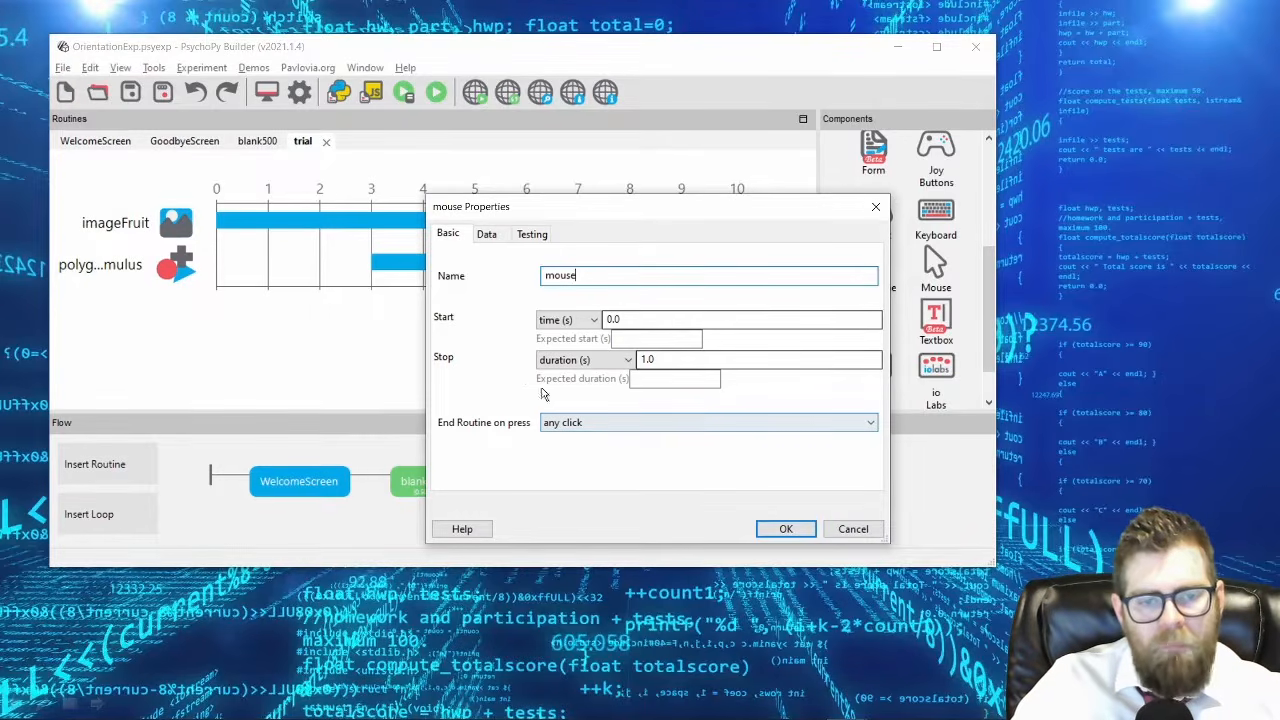
{"action": "left_click_drag", "start_coordinate": [581, 212], "coordinate": [624, 319]}
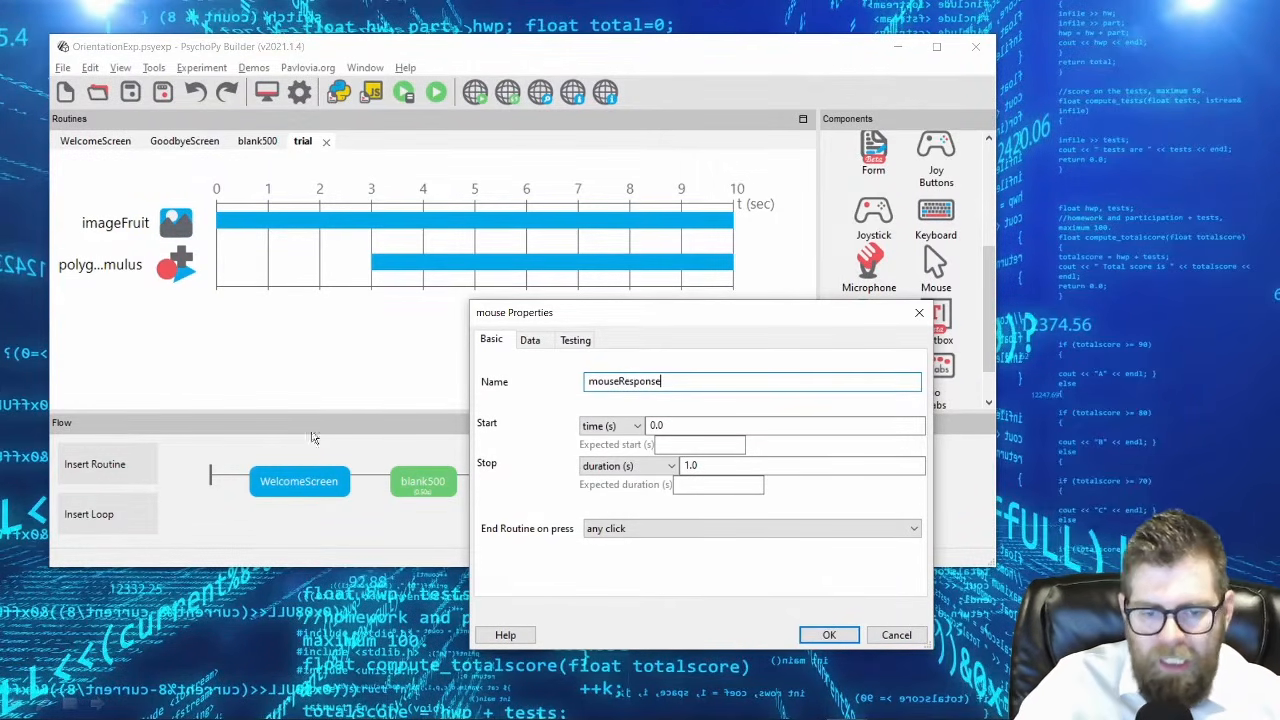
{"action": "left_click_drag", "start_coordinate": [731, 466], "coordinate": [646, 466]}
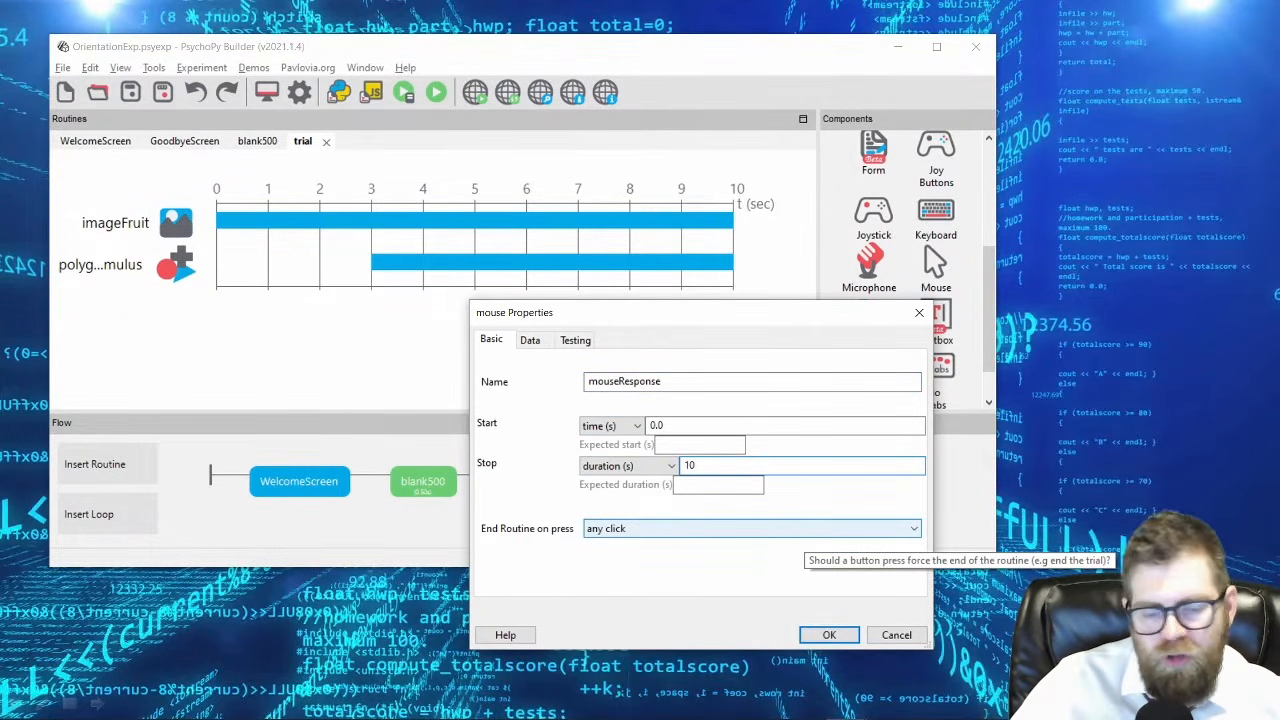
{"action": "left_click_drag", "start_coordinate": [634, 326], "coordinate": [625, 180]}
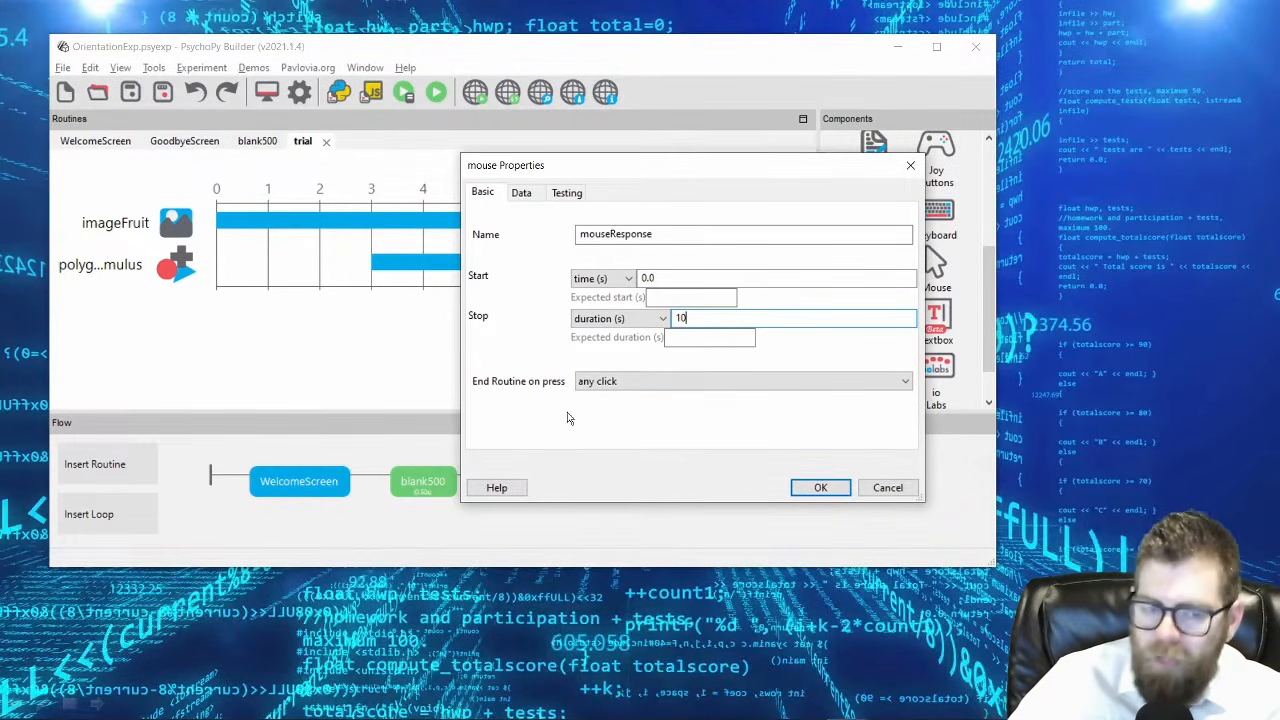
Make mouseResponse end the routine on a valid click, with "imageFruit," as its clickable stimuli.
{"action": "left_click", "coordinate": [644, 384]}
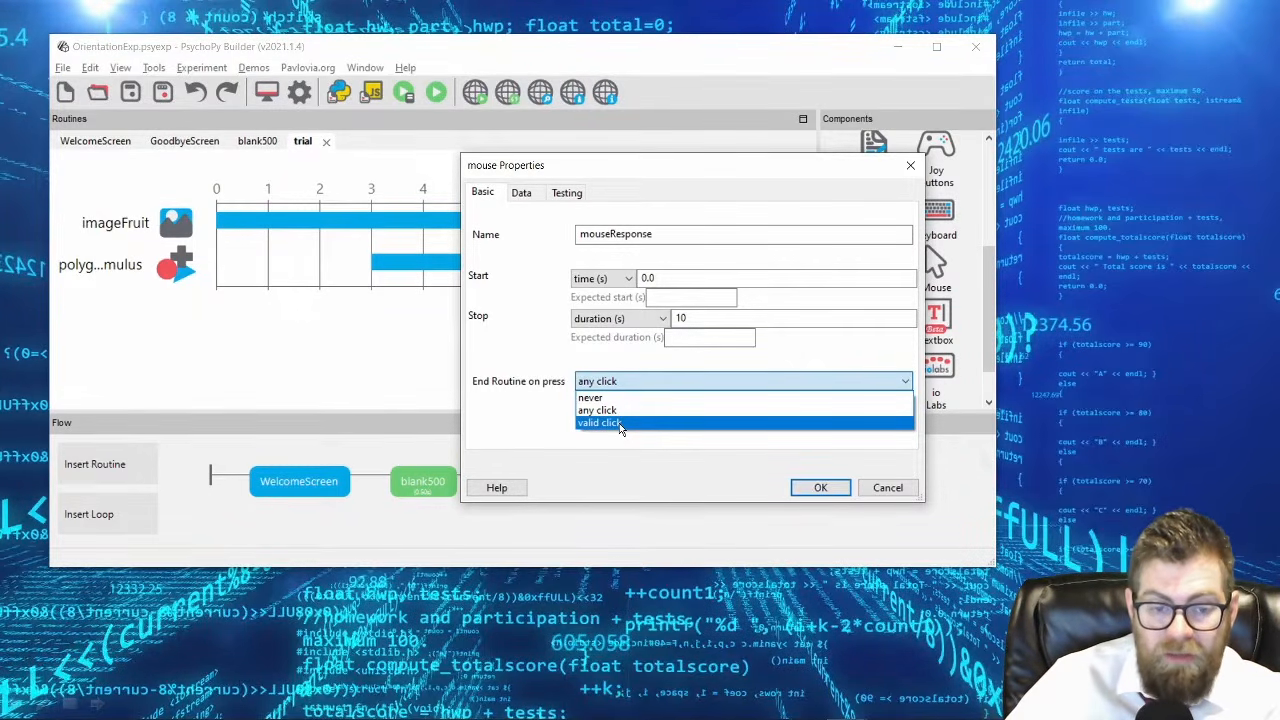
{"action": "left_click", "coordinate": [620, 424]}
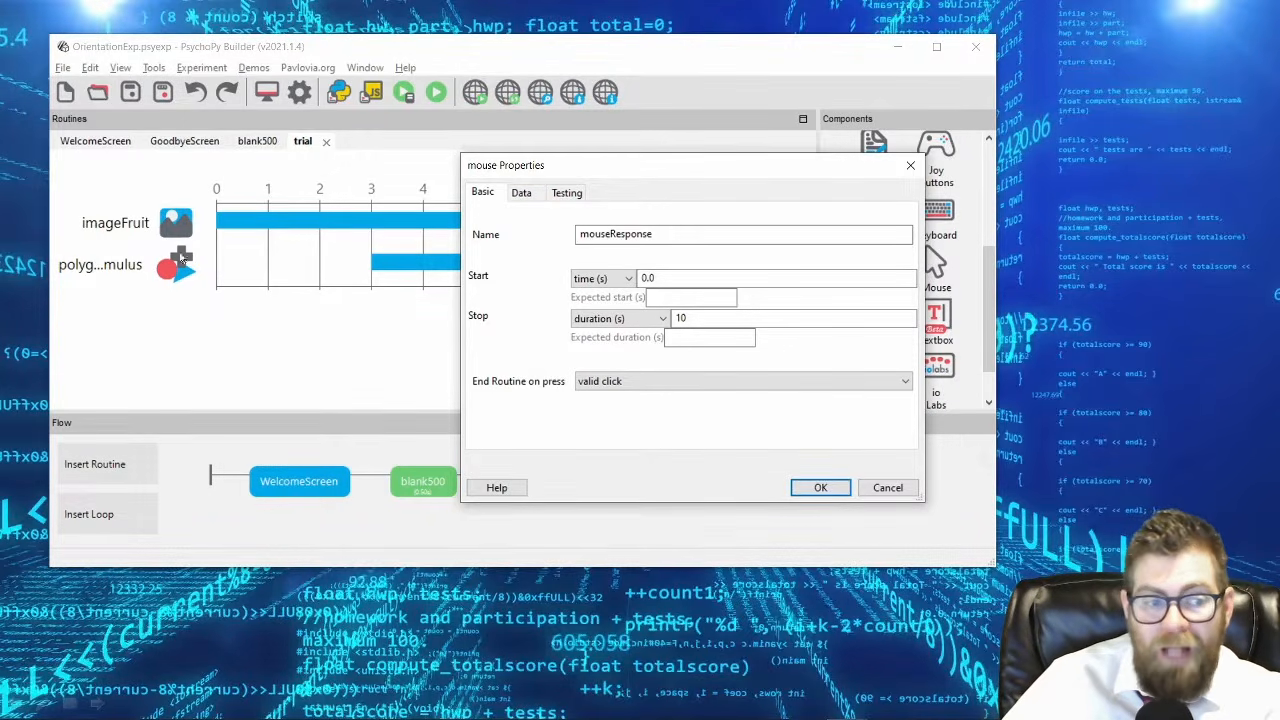
{"action": "left_click", "coordinate": [522, 193]}
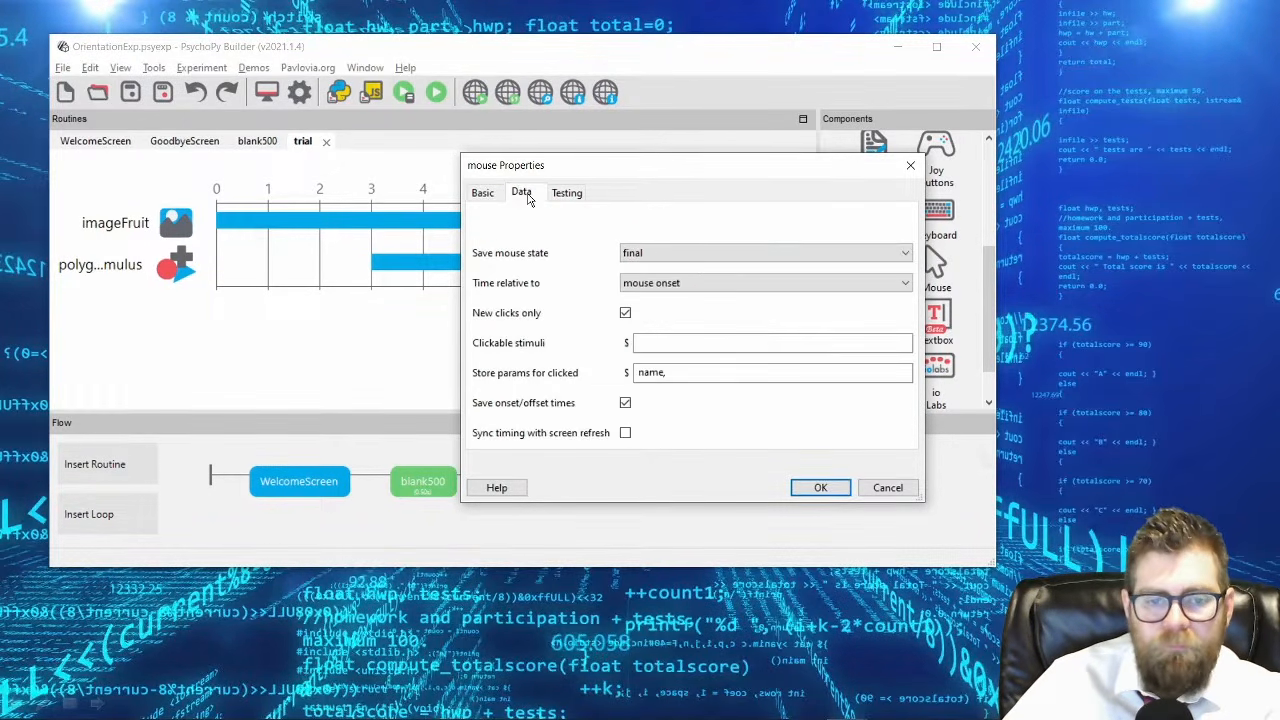
{"action": "left_click_drag", "start_coordinate": [650, 183], "coordinate": [828, 118]}
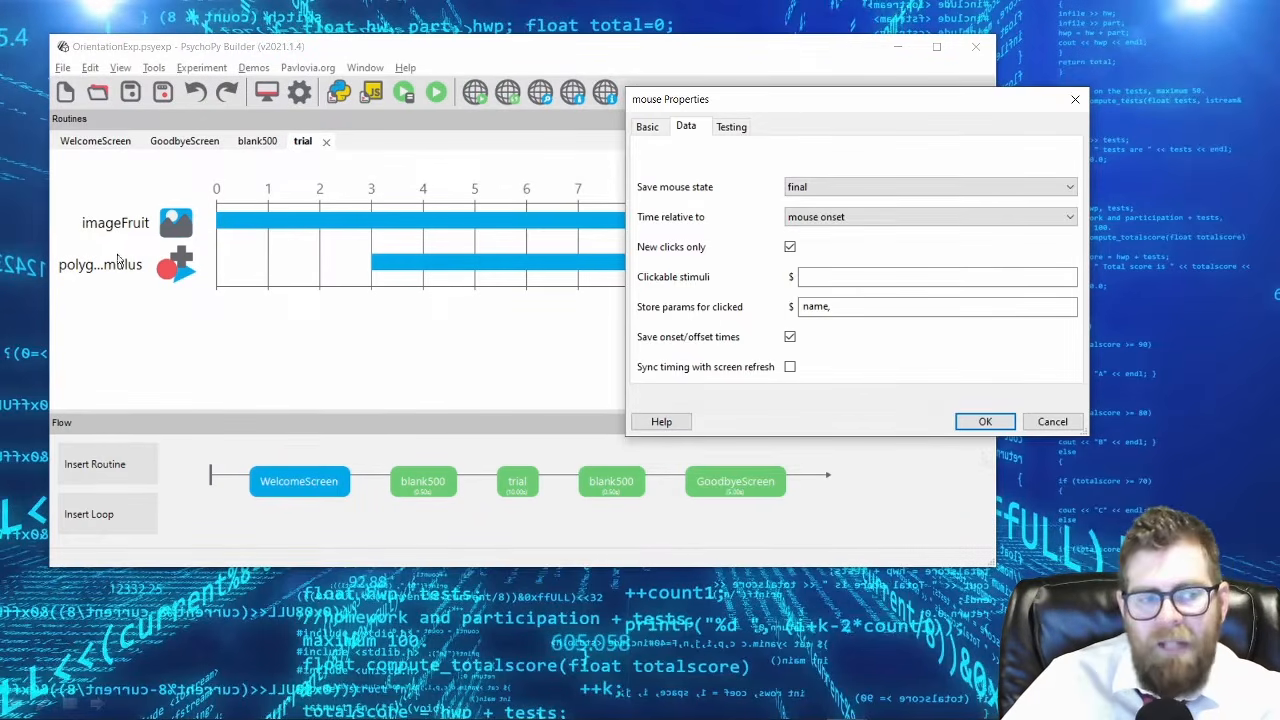
{"action": "left_click", "coordinate": [885, 274]}
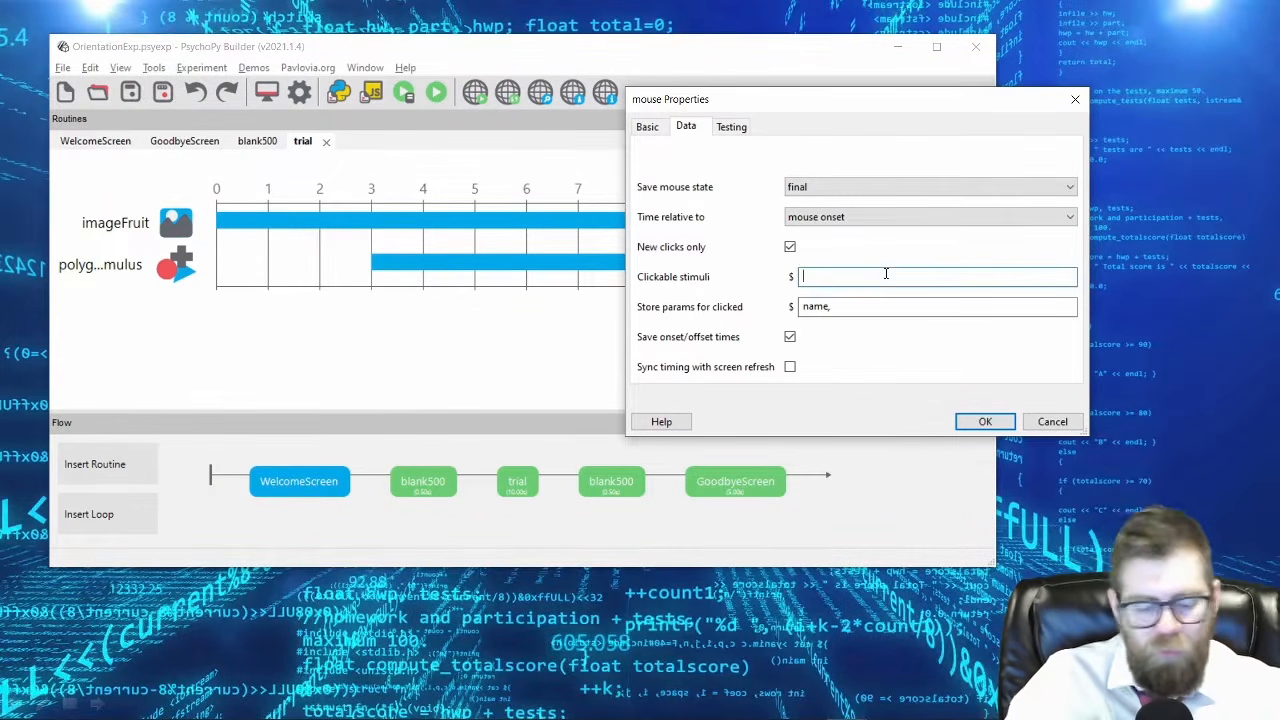
{"action": "type", "text": "imageFruit"}
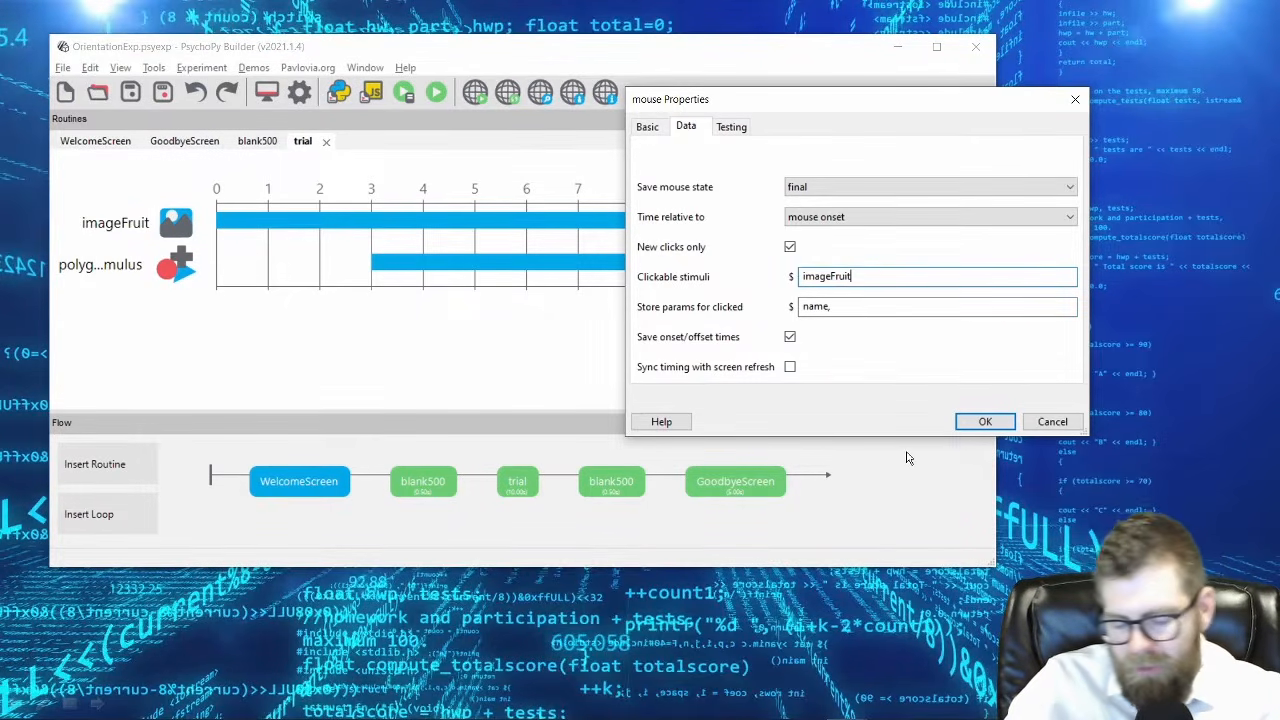
{"action": "type", "text": ","}
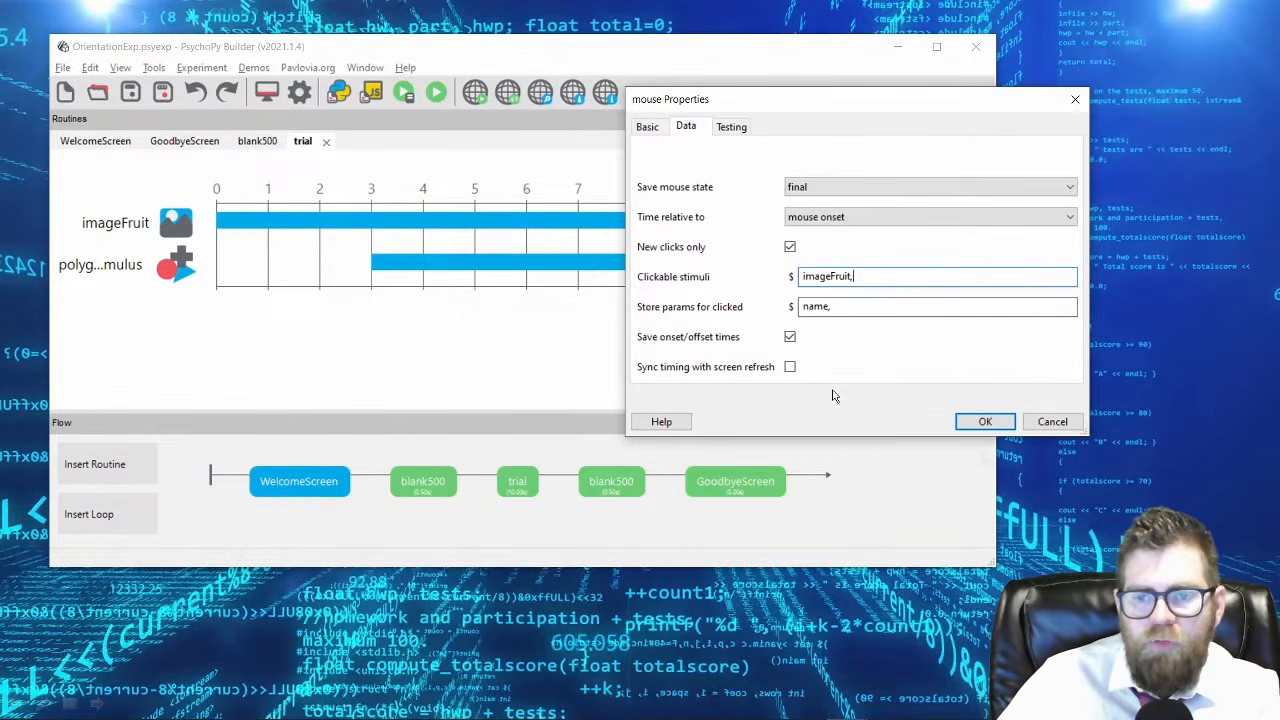
Keep Save mouse state at final and Time relative to at mouse onset, and accept mouseResponse's properties.
{"action": "left_click", "coordinate": [895, 193]}
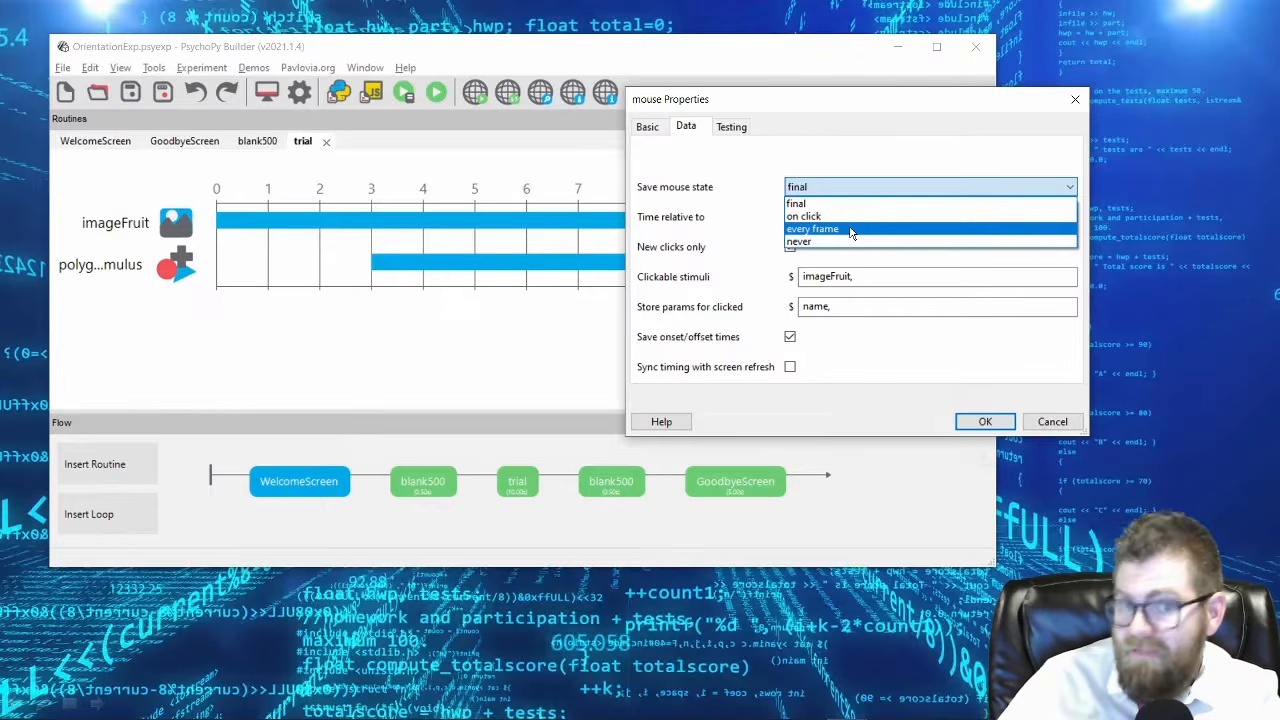
{"action": "left_click", "coordinate": [850, 204]}
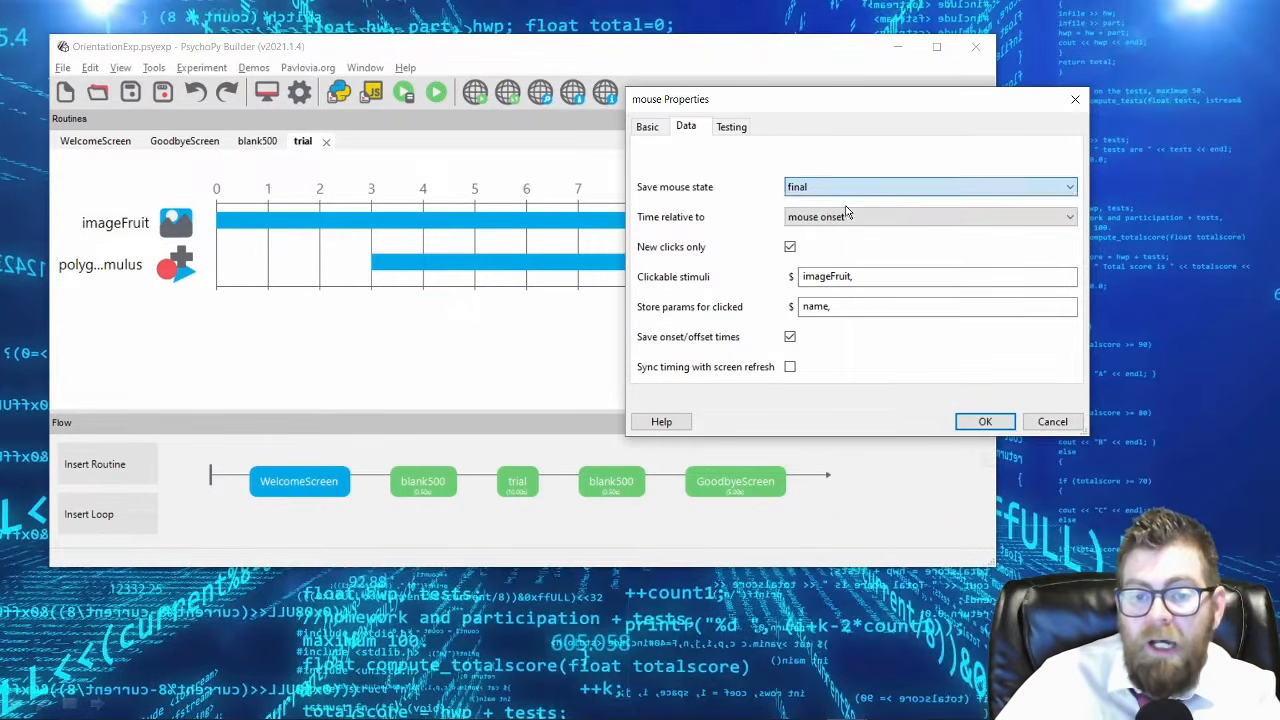
{"action": "left_click", "coordinate": [869, 222]}
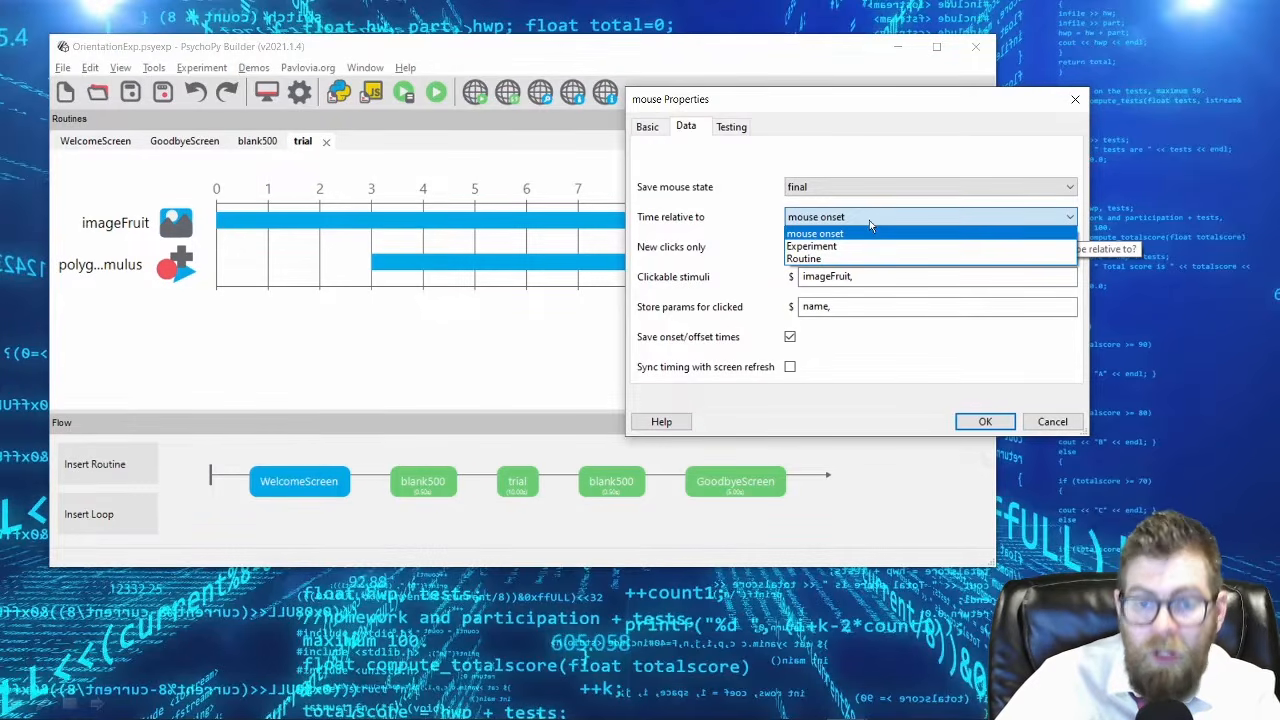
{"action": "left_click", "coordinate": [869, 223]}
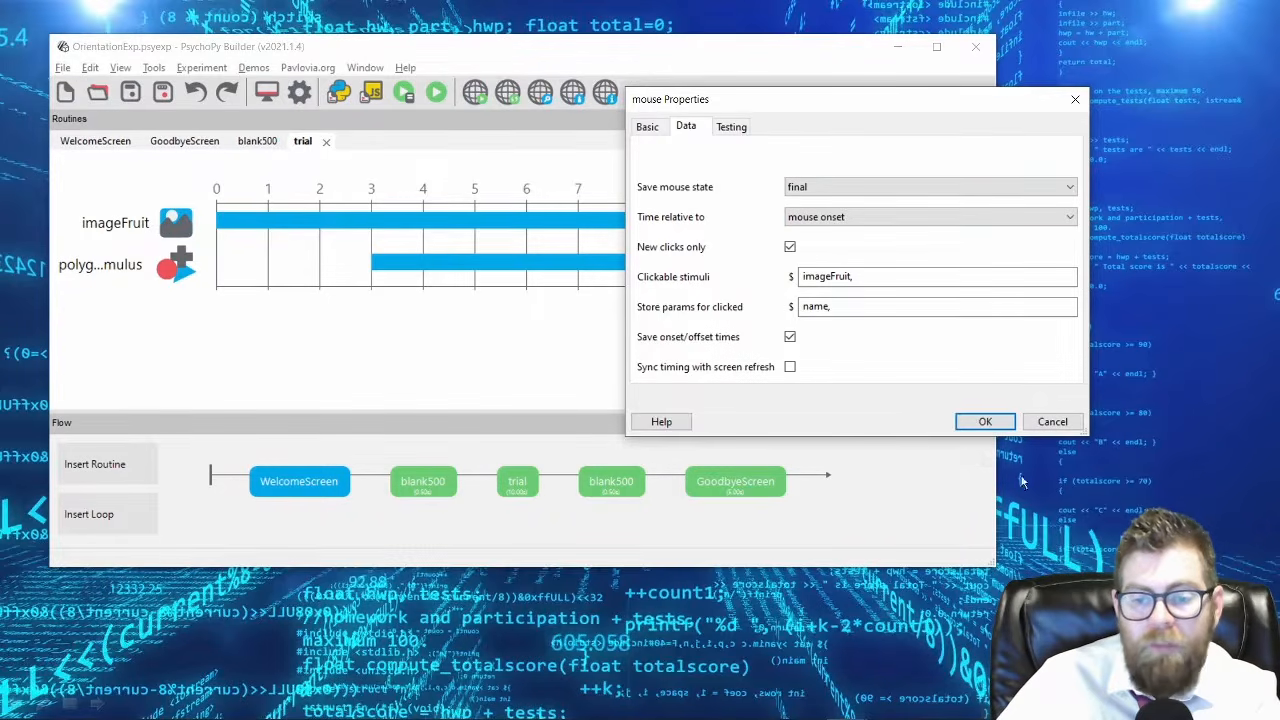
{"action": "left_click", "coordinate": [968, 428]}
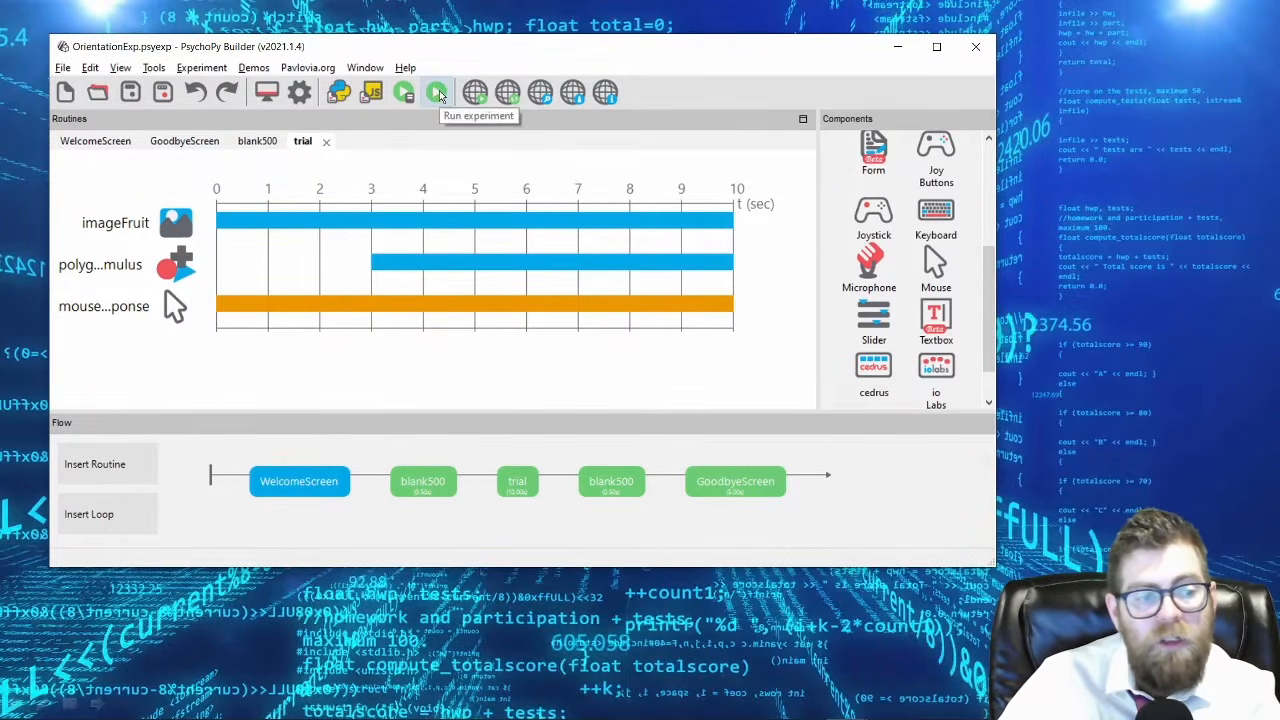
Review mouseResponse's basic properties, then run the experiment and select the fruit image under the red triangle during the trial.
{"action": "left_click", "coordinate": [110, 310]}
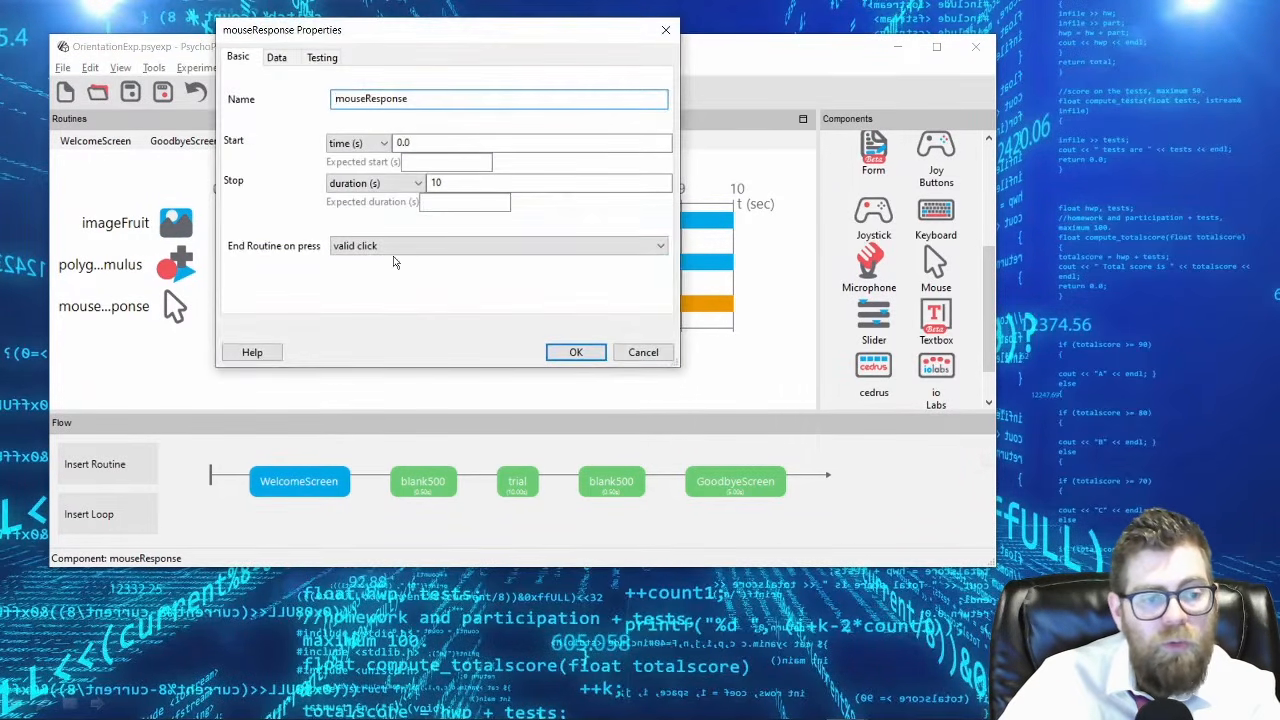
{"action": "left_click", "coordinate": [576, 353]}
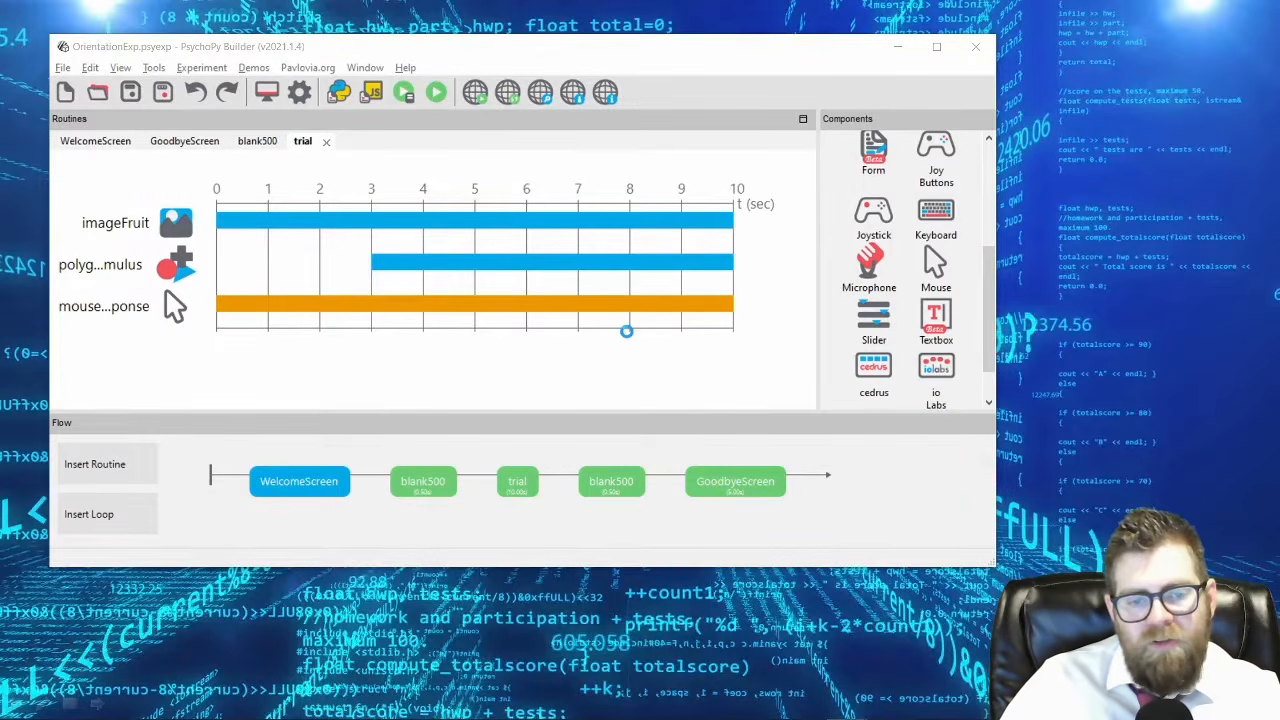
{"action": "left_click", "coordinate": [560, 287]}
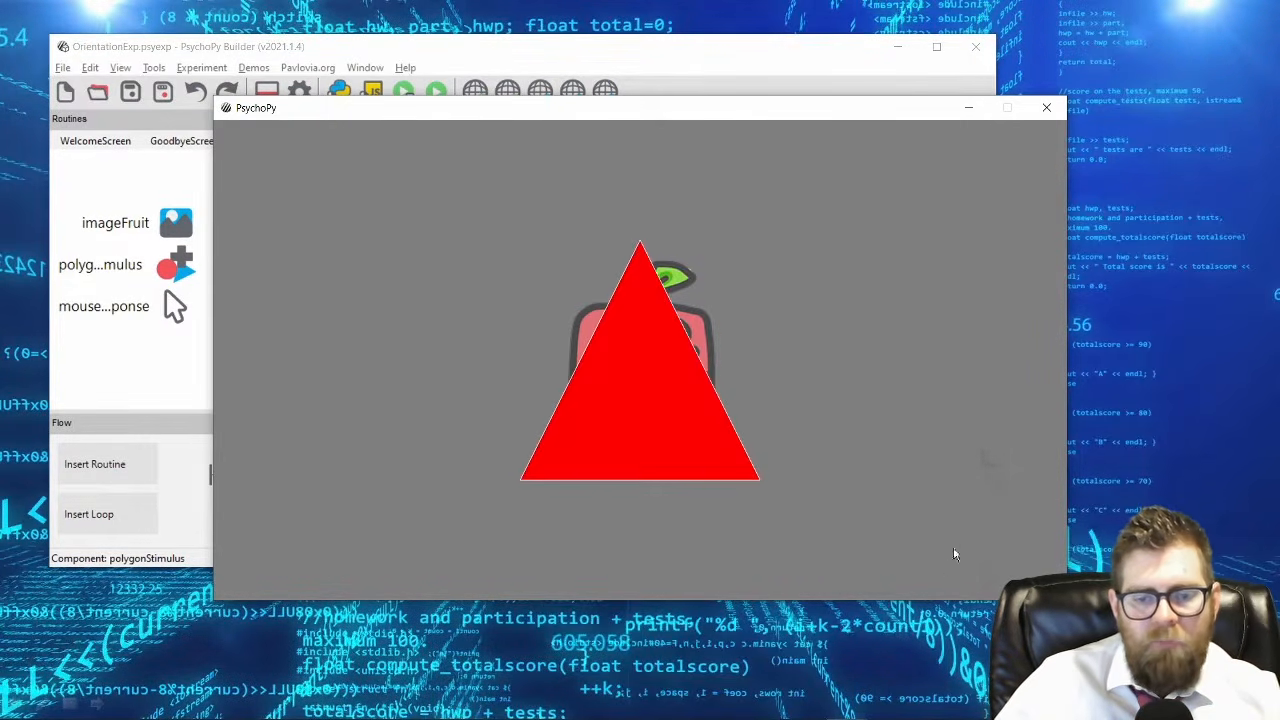
{"action": "left_click", "coordinate": [652, 428]}
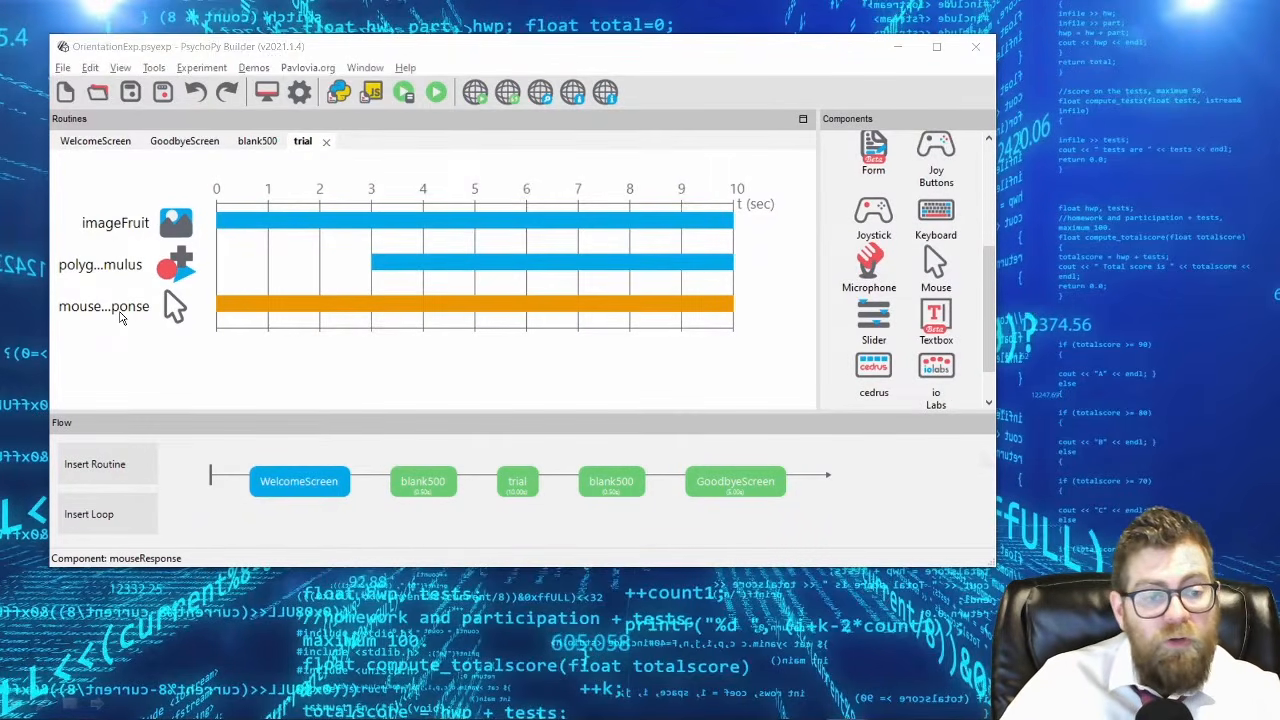
Review mouseResponse's basic properties again without changing them, and remove the mouseResponse component from the trial routine.
{"action": "left_click", "coordinate": [120, 316]}
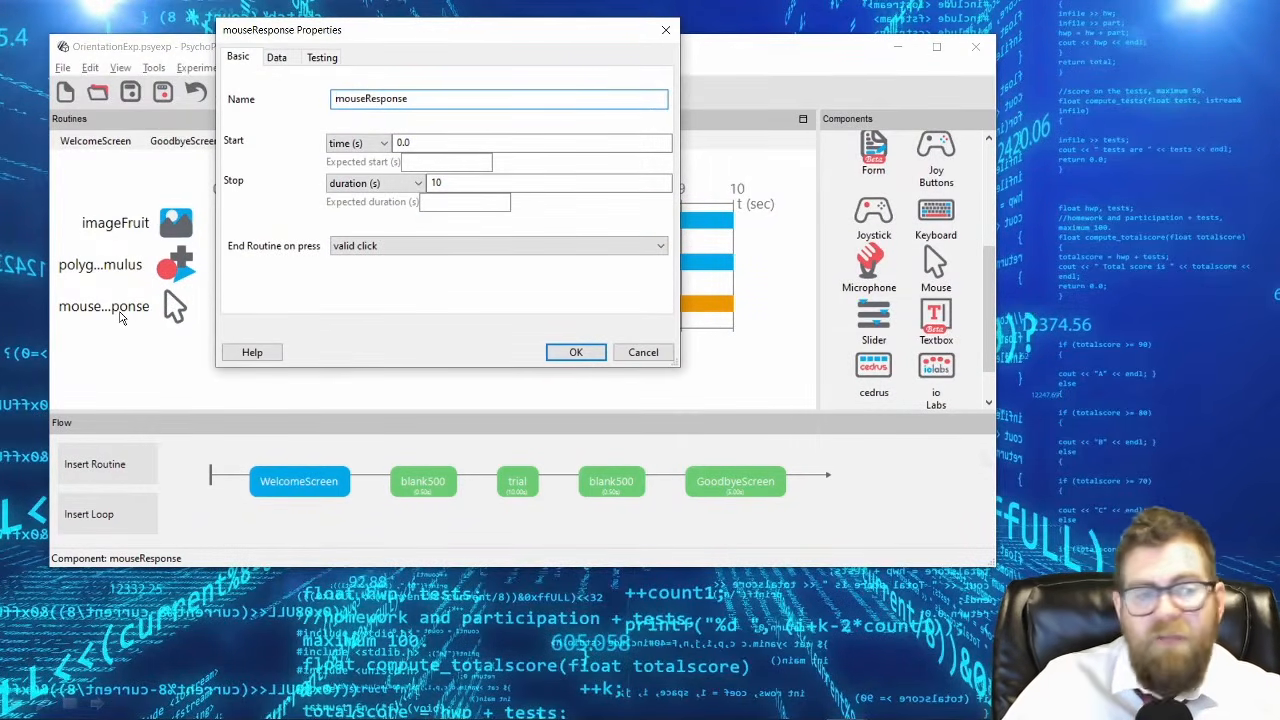
{"action": "left_click_drag", "start_coordinate": [321, 37], "coordinate": [792, 121]}
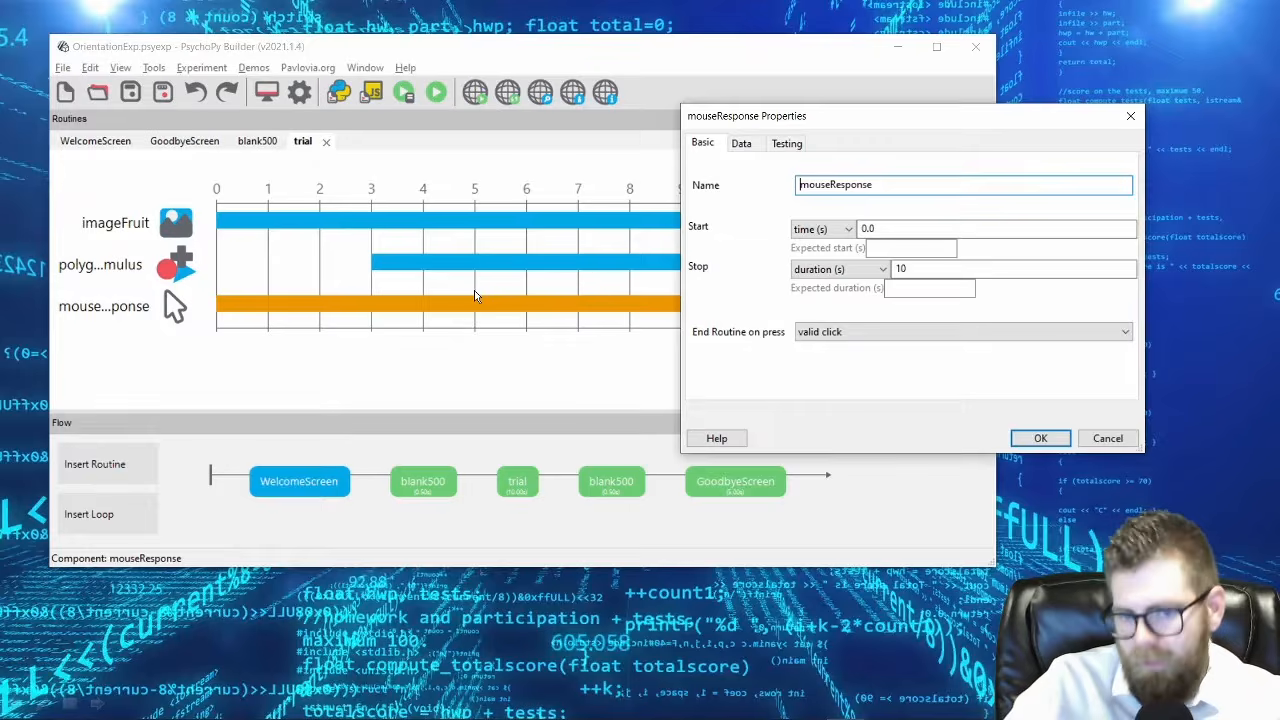
{"action": "left_click", "coordinate": [1107, 438]}
{"action": "right_click", "coordinate": [100, 310]}
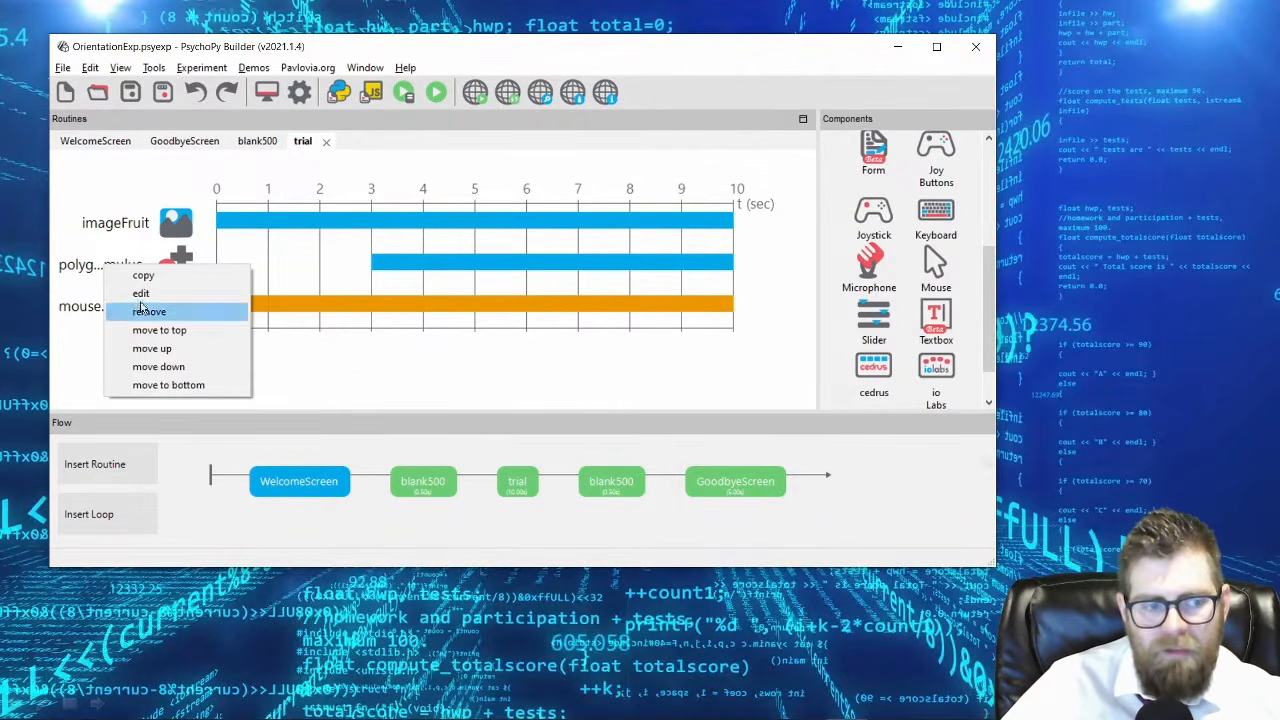
{"action": "left_click", "coordinate": [148, 312]}
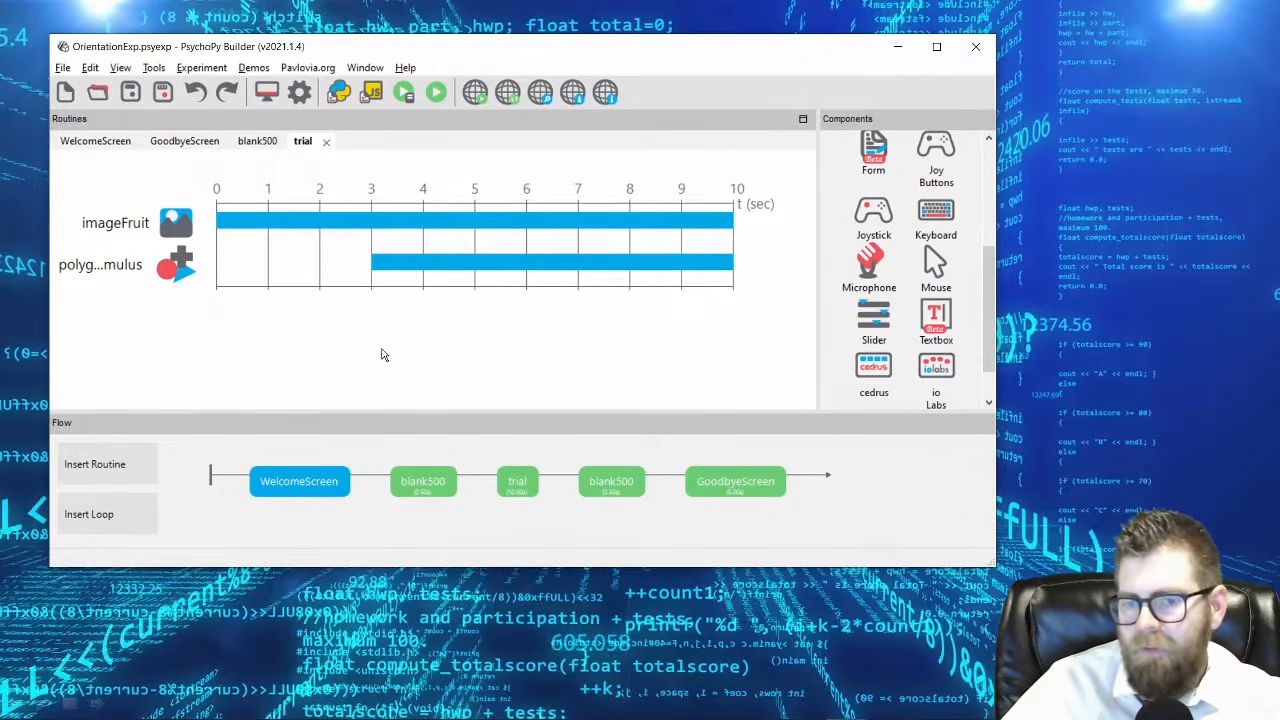